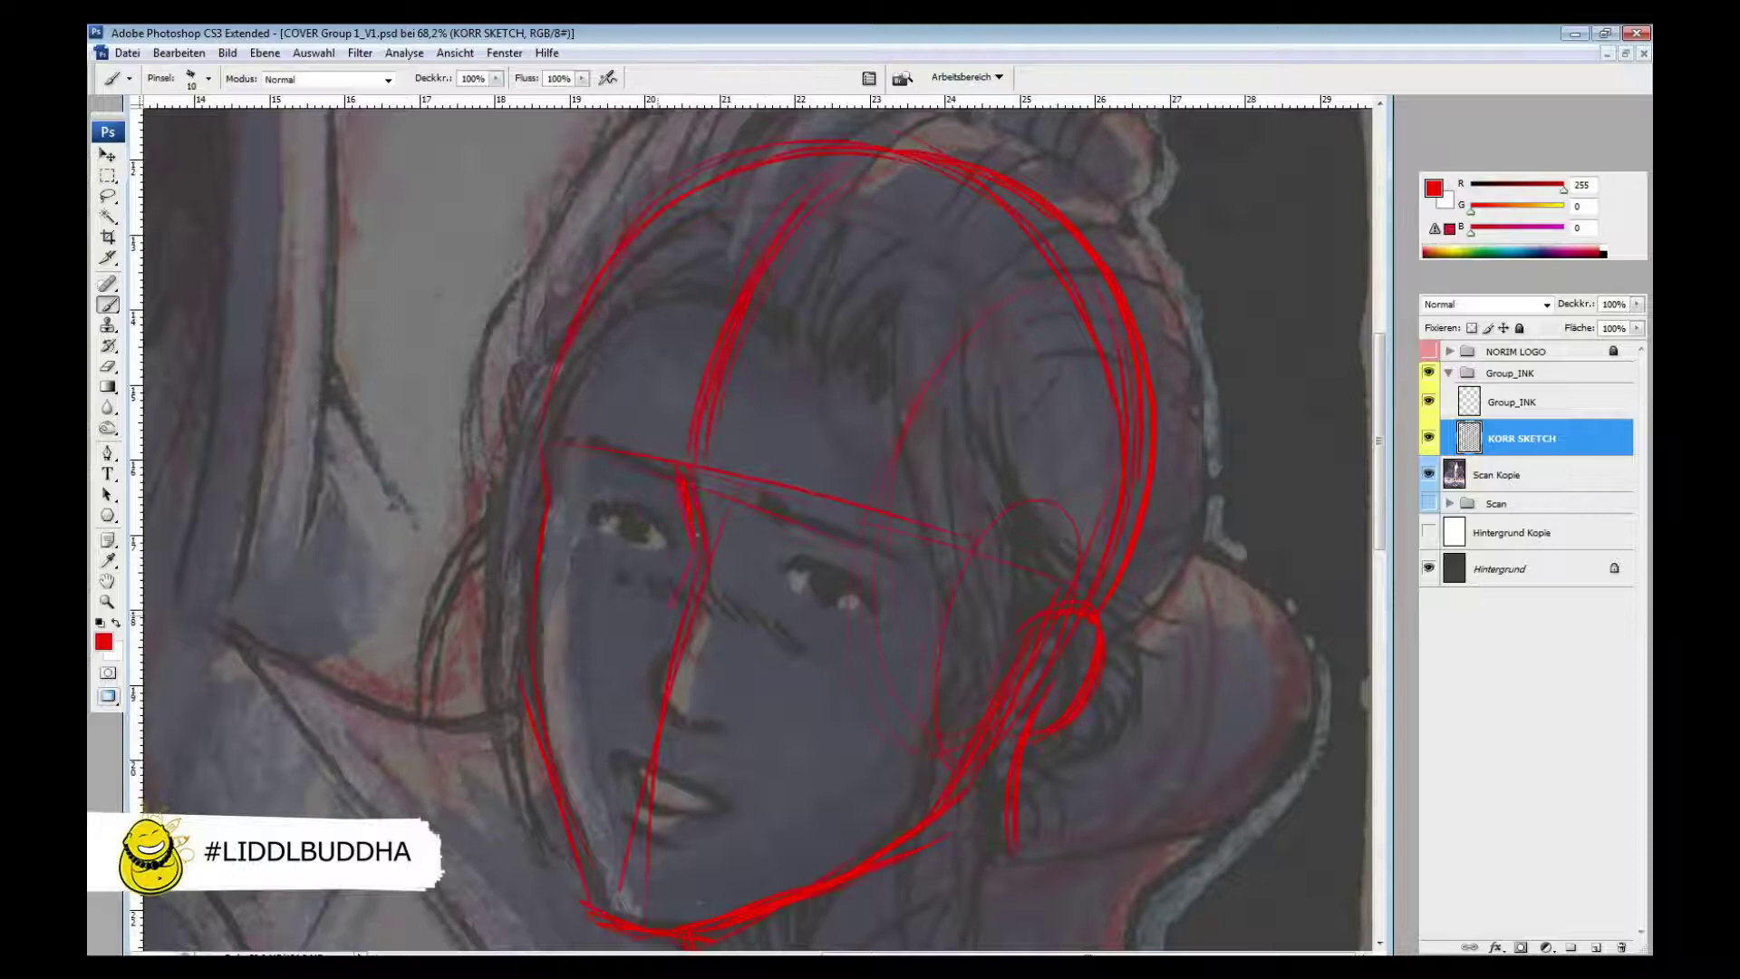
- Sketch the woman's cheek, nose and mouth construction lines, plus her neck, upturned collar and shoulders, in red on the KORR SKETCH layer
drag(580, 550, 555, 810)
drag(860, 694, 769, 821)
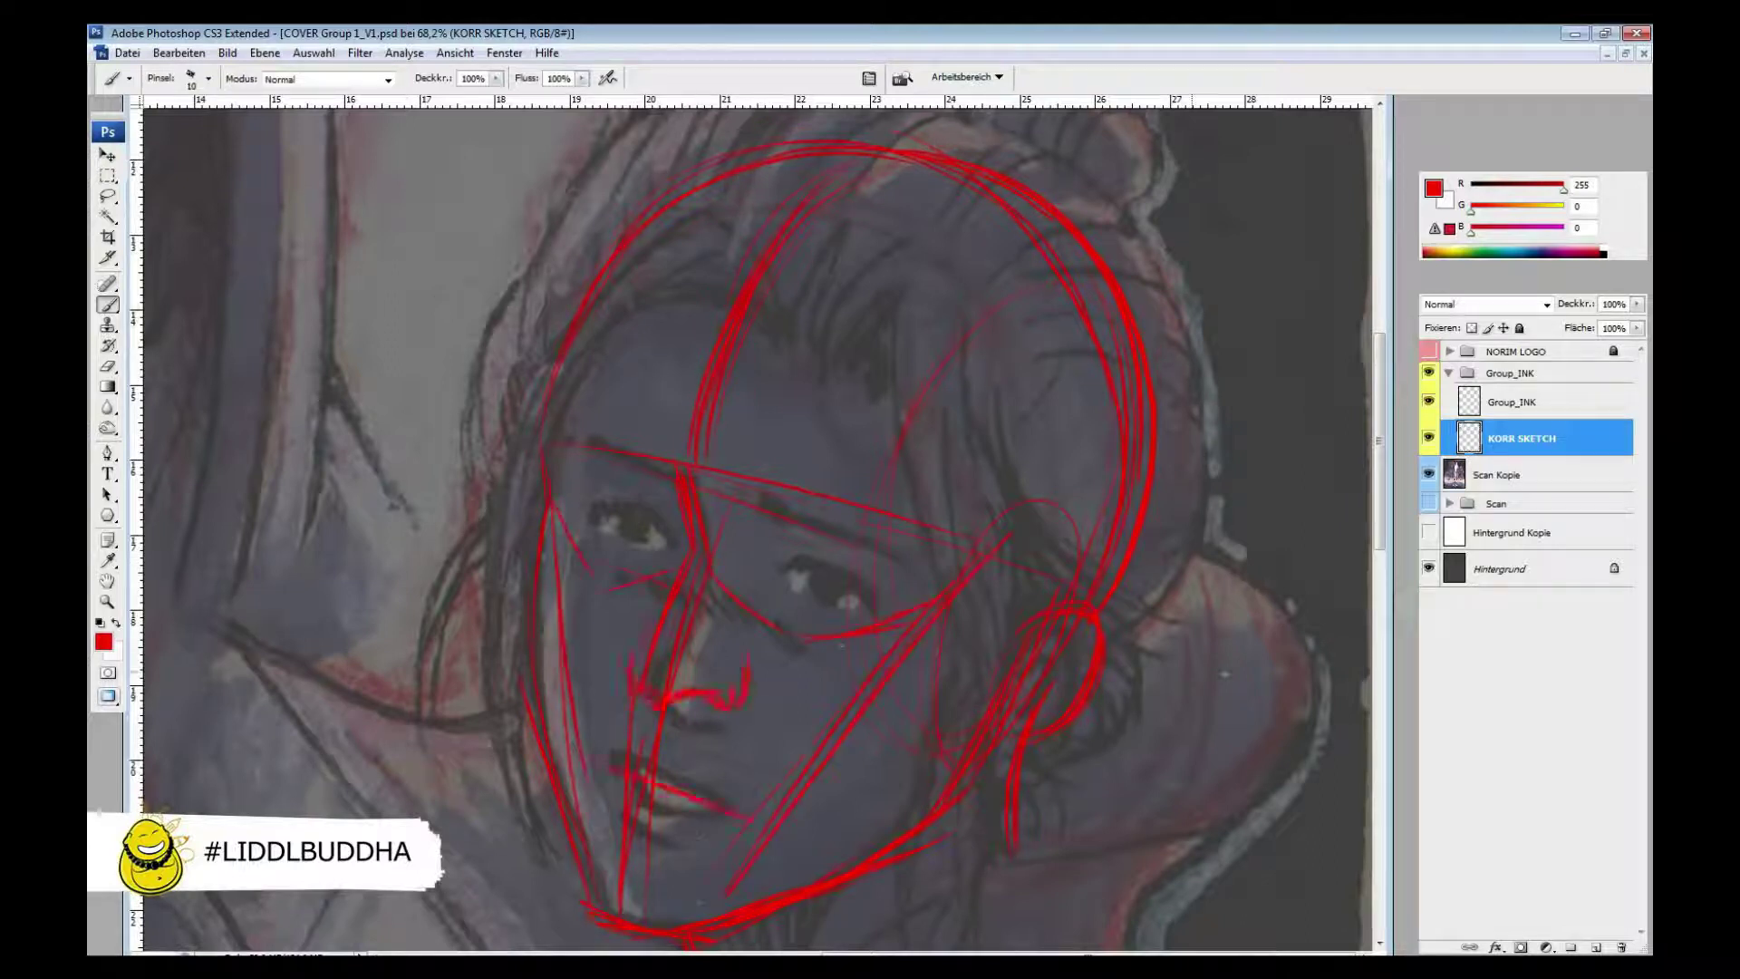
drag(693, 476, 952, 591)
scroll(983, 789, down, 10)
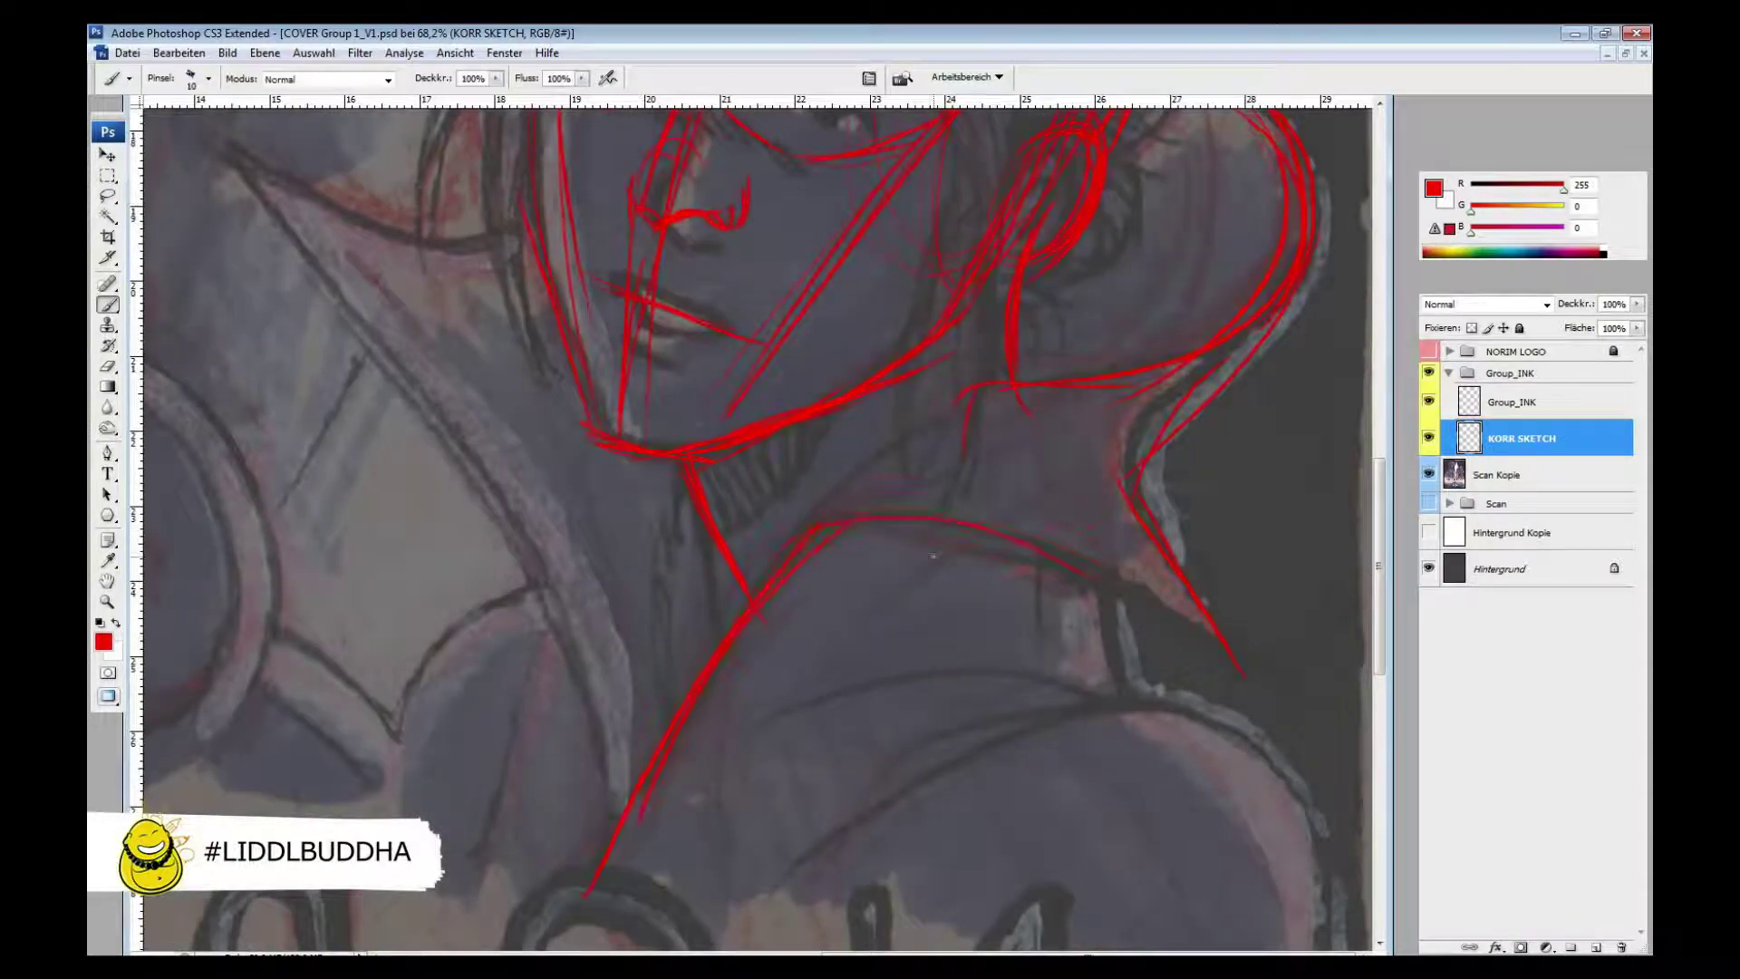
mouse_move(282, 215)
mouse_down()
mouse_move(538, 574)
mouse_move(386, 240)
mouse_up()
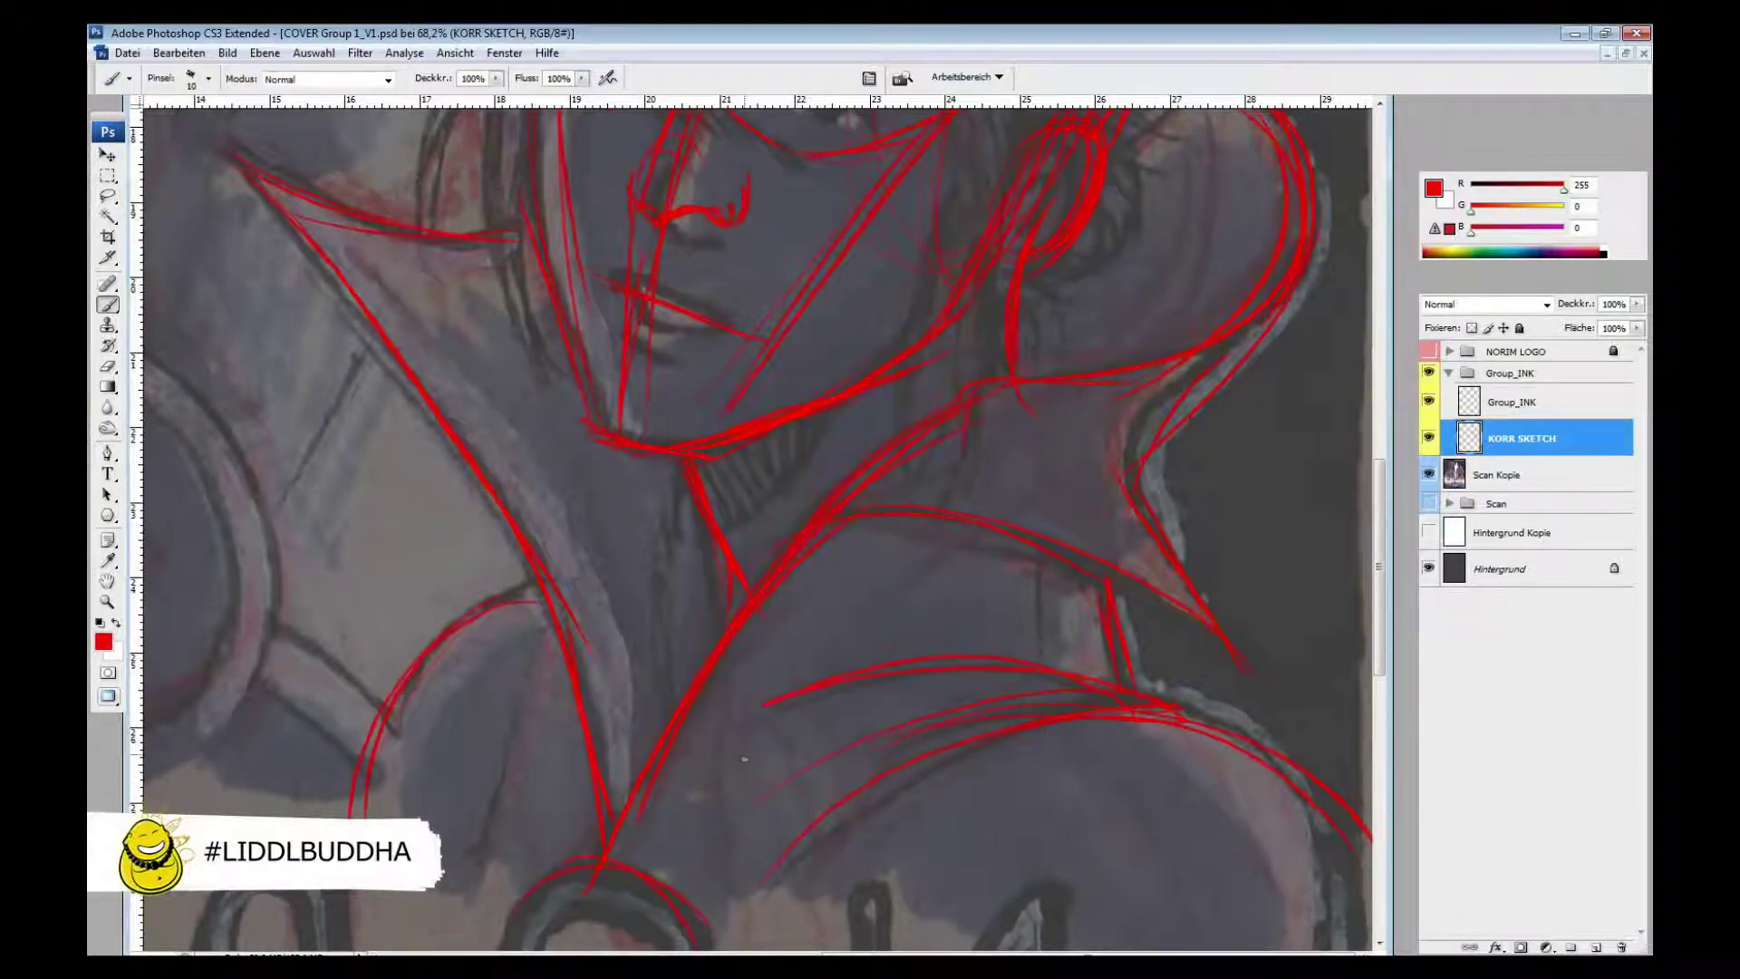
- Sketch the woman's hairline, outer hair volume, side strands and the bun on top of her head in red
scroll(548, 480, up, 12)
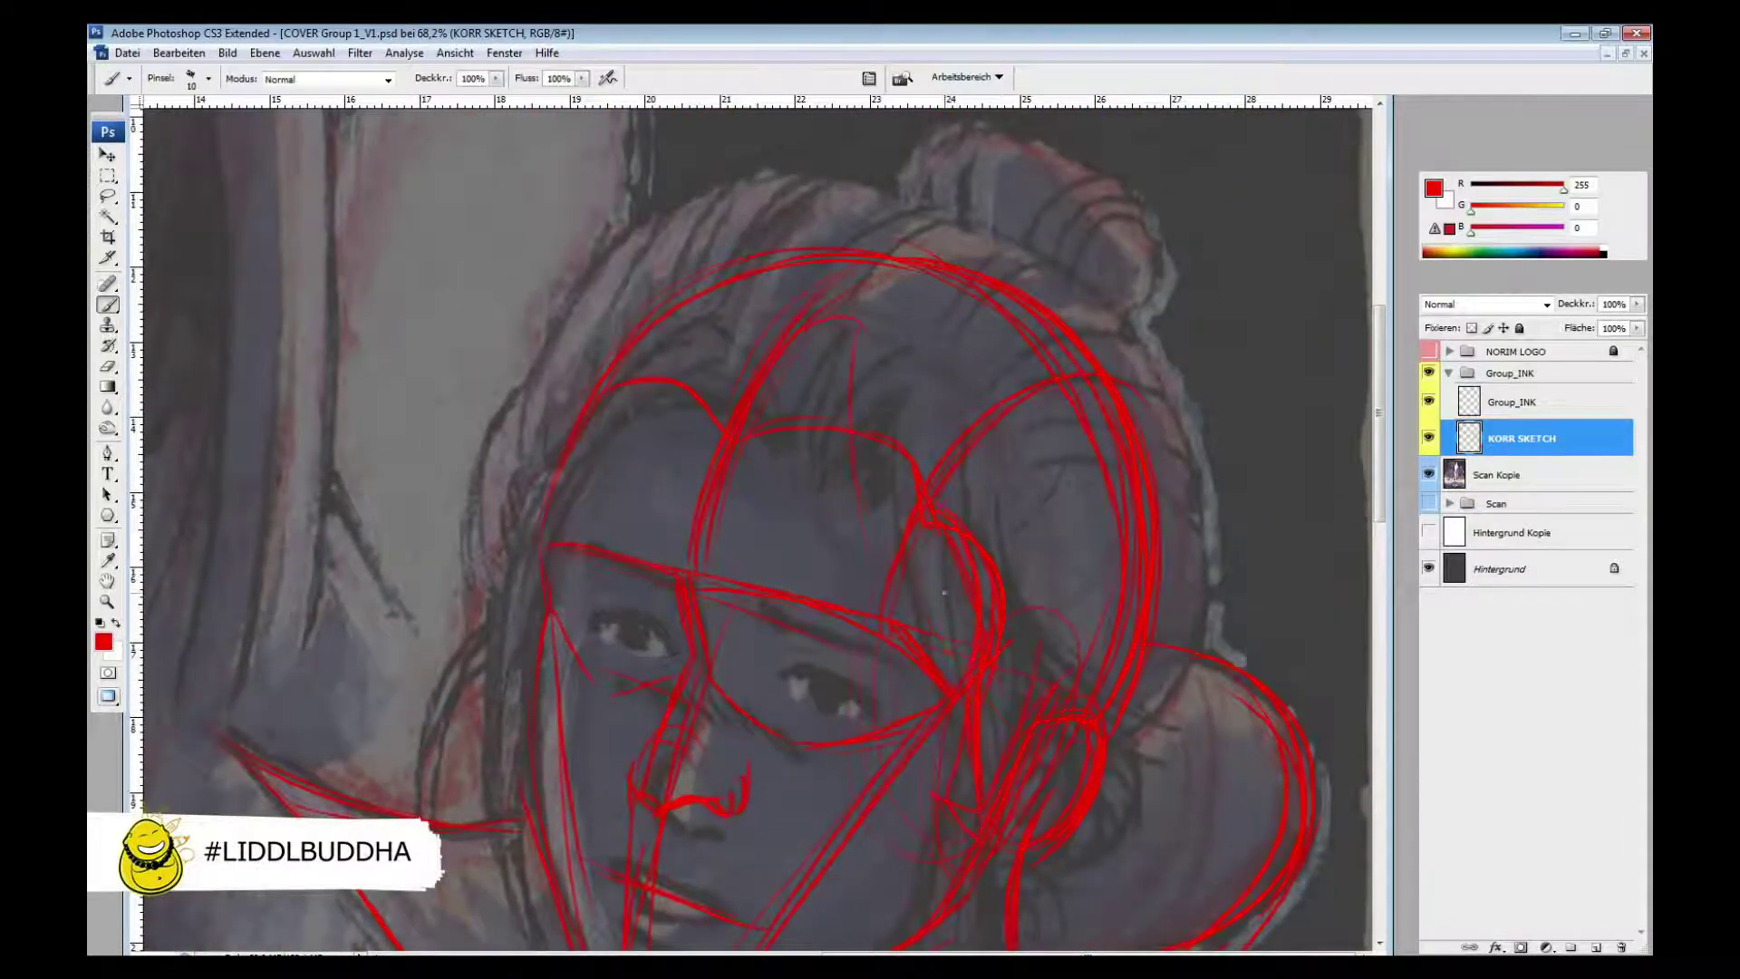
mouse_move(508, 617)
mouse_down()
mouse_move(598, 299)
mouse_move(653, 227)
mouse_move(852, 186)
mouse_up()
drag(921, 746, 921, 913)
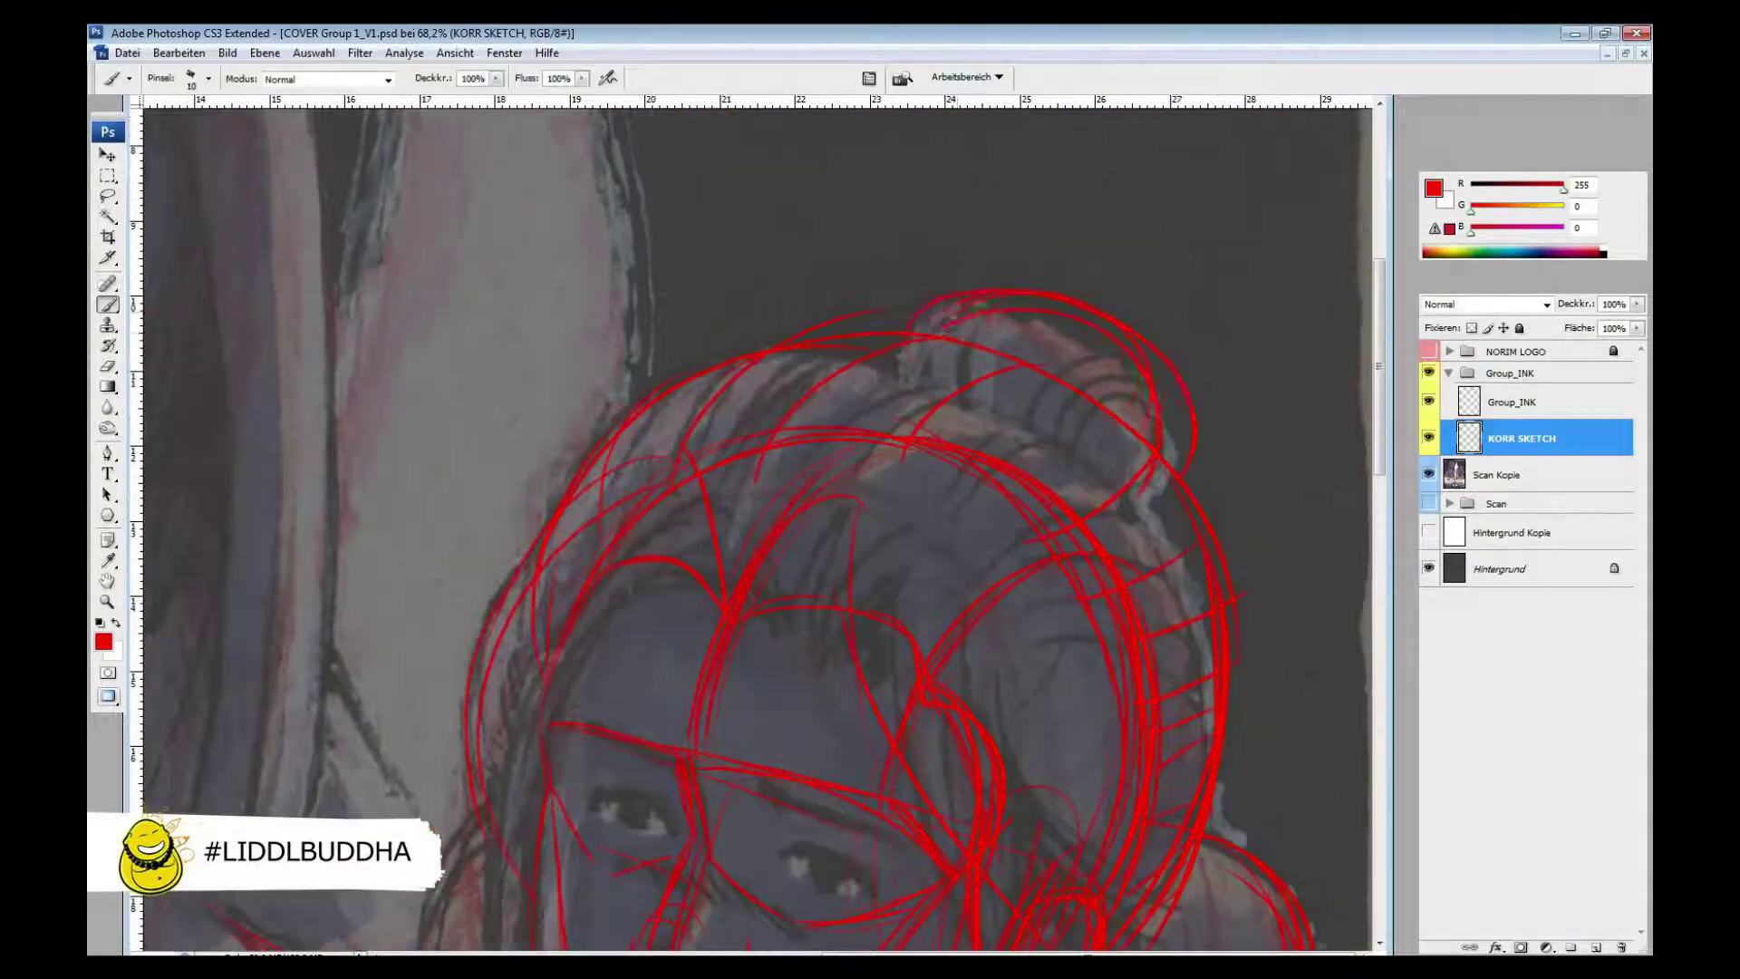
drag(1135, 411, 1173, 460)
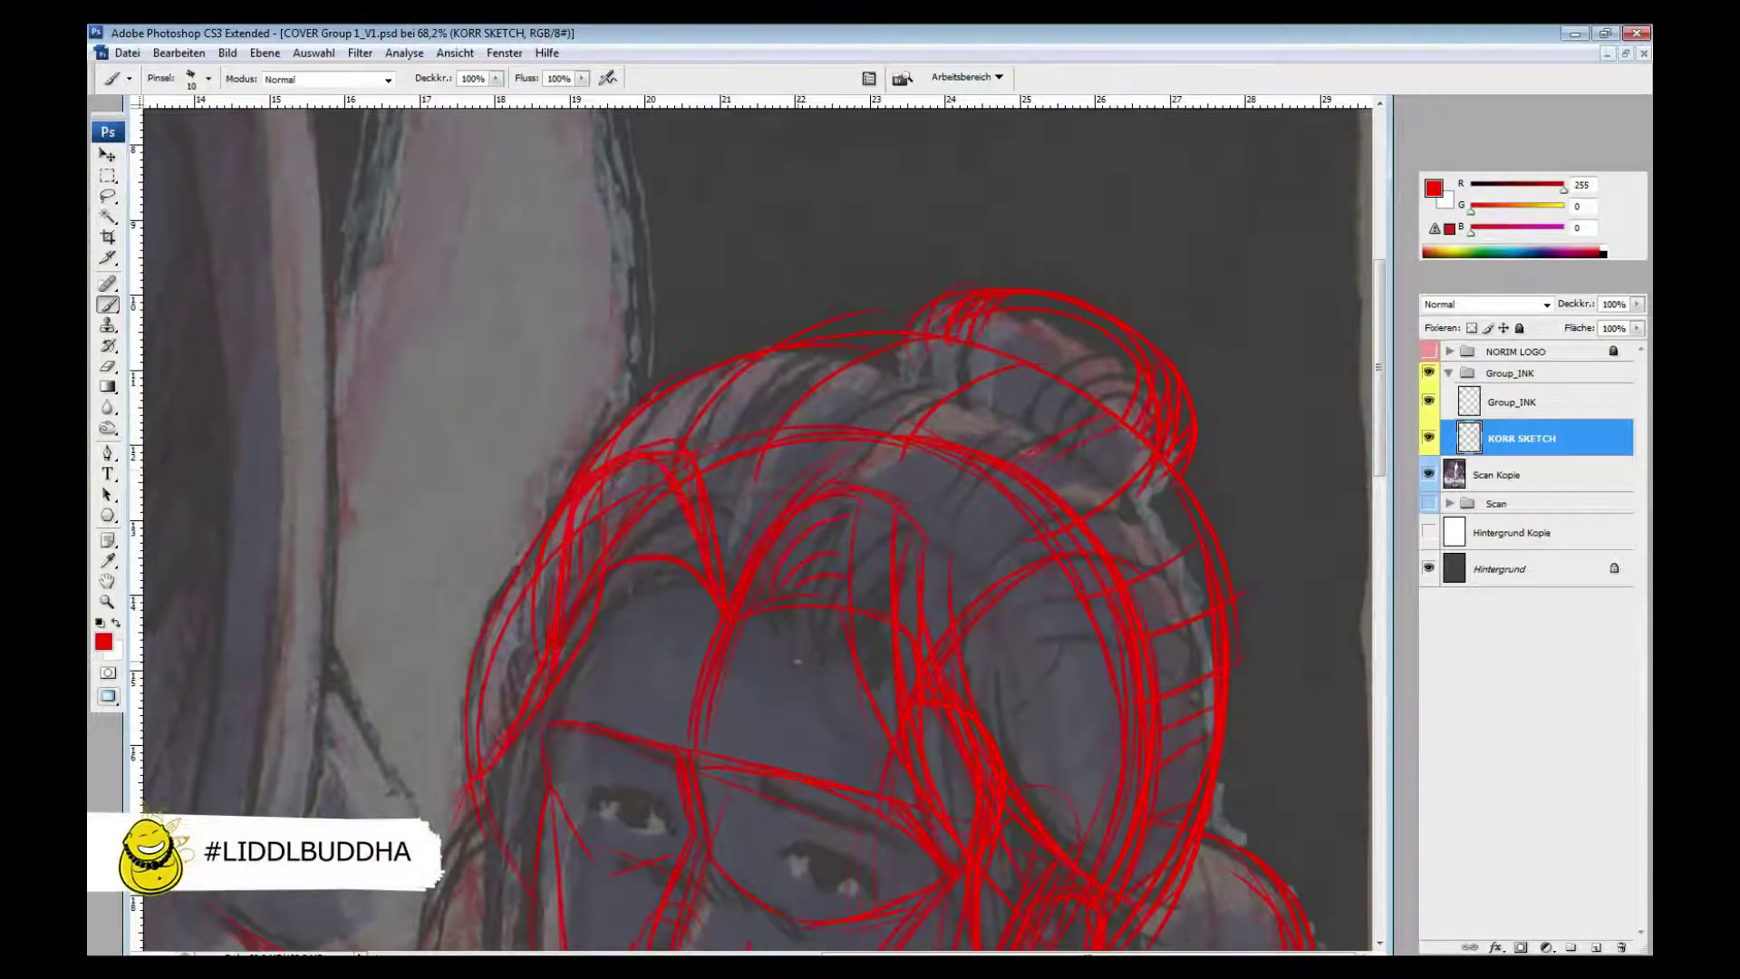
- Sketch the woman's eyebrows and eyes in red over the scanned drawing
key(h)
drag(816, 942, 870, 635)
key(ctrl+0)
drag(783, 405, 1002, 575)
key(b)
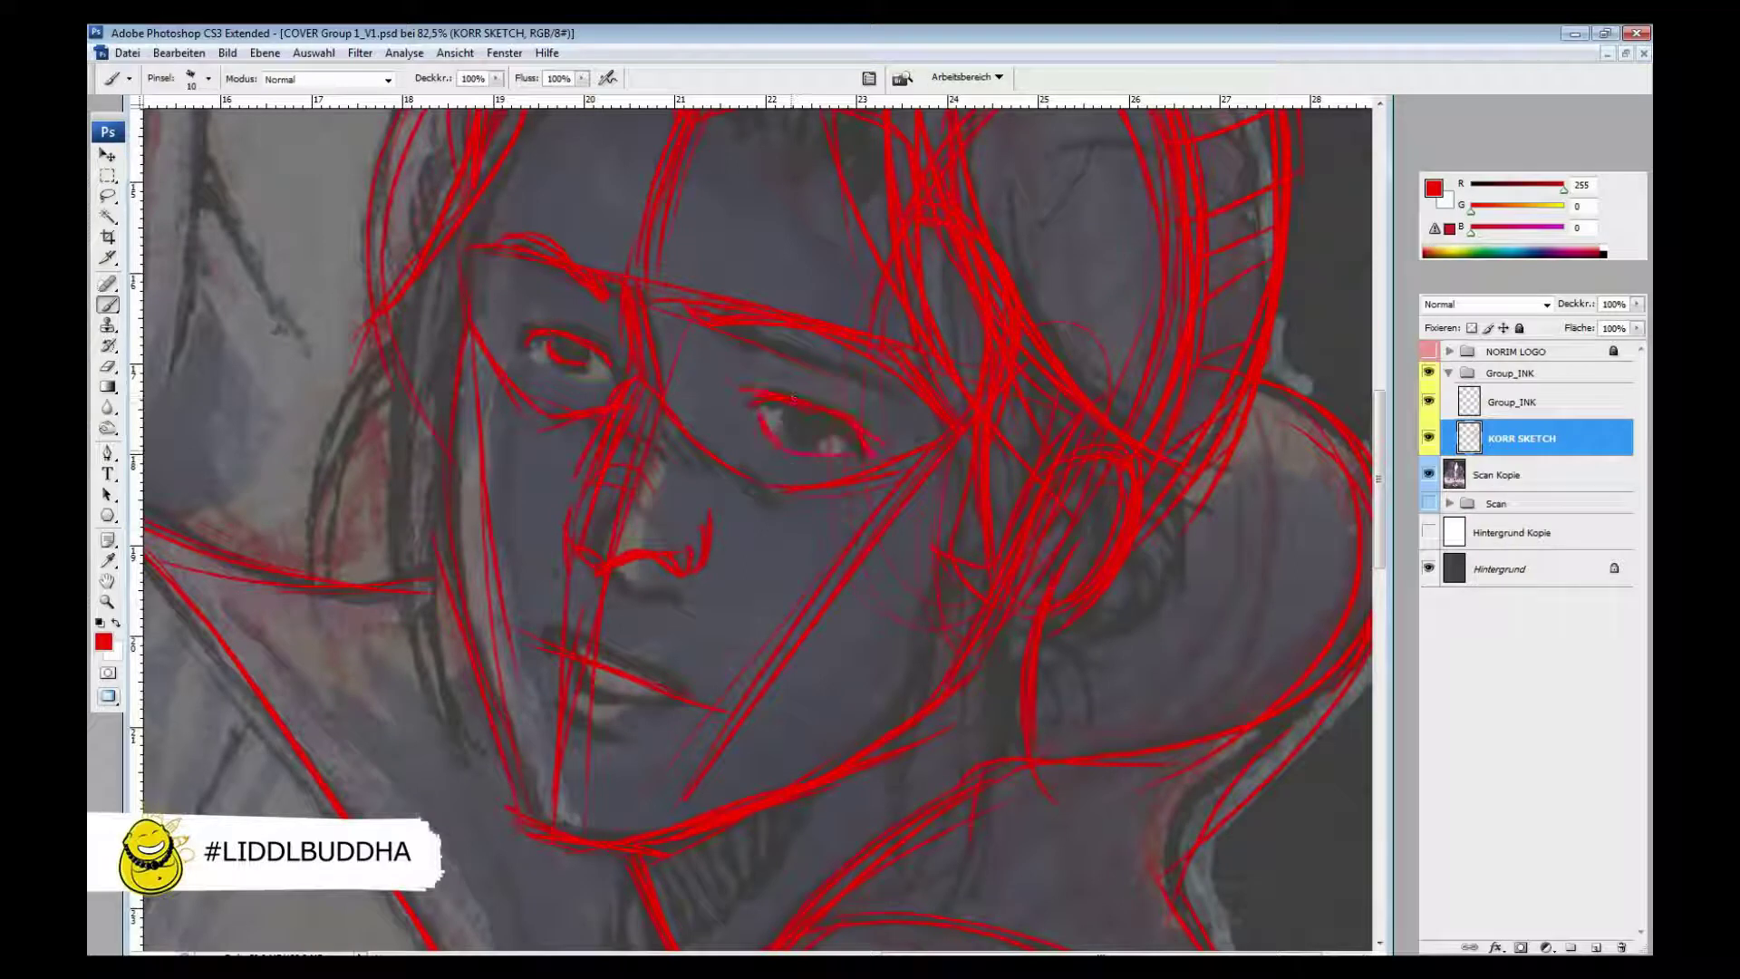
- Flip the whole canvas horizontally and toggle the Scan Kopie layer's visibility to check the woman's sketch
key(ctrl+0)
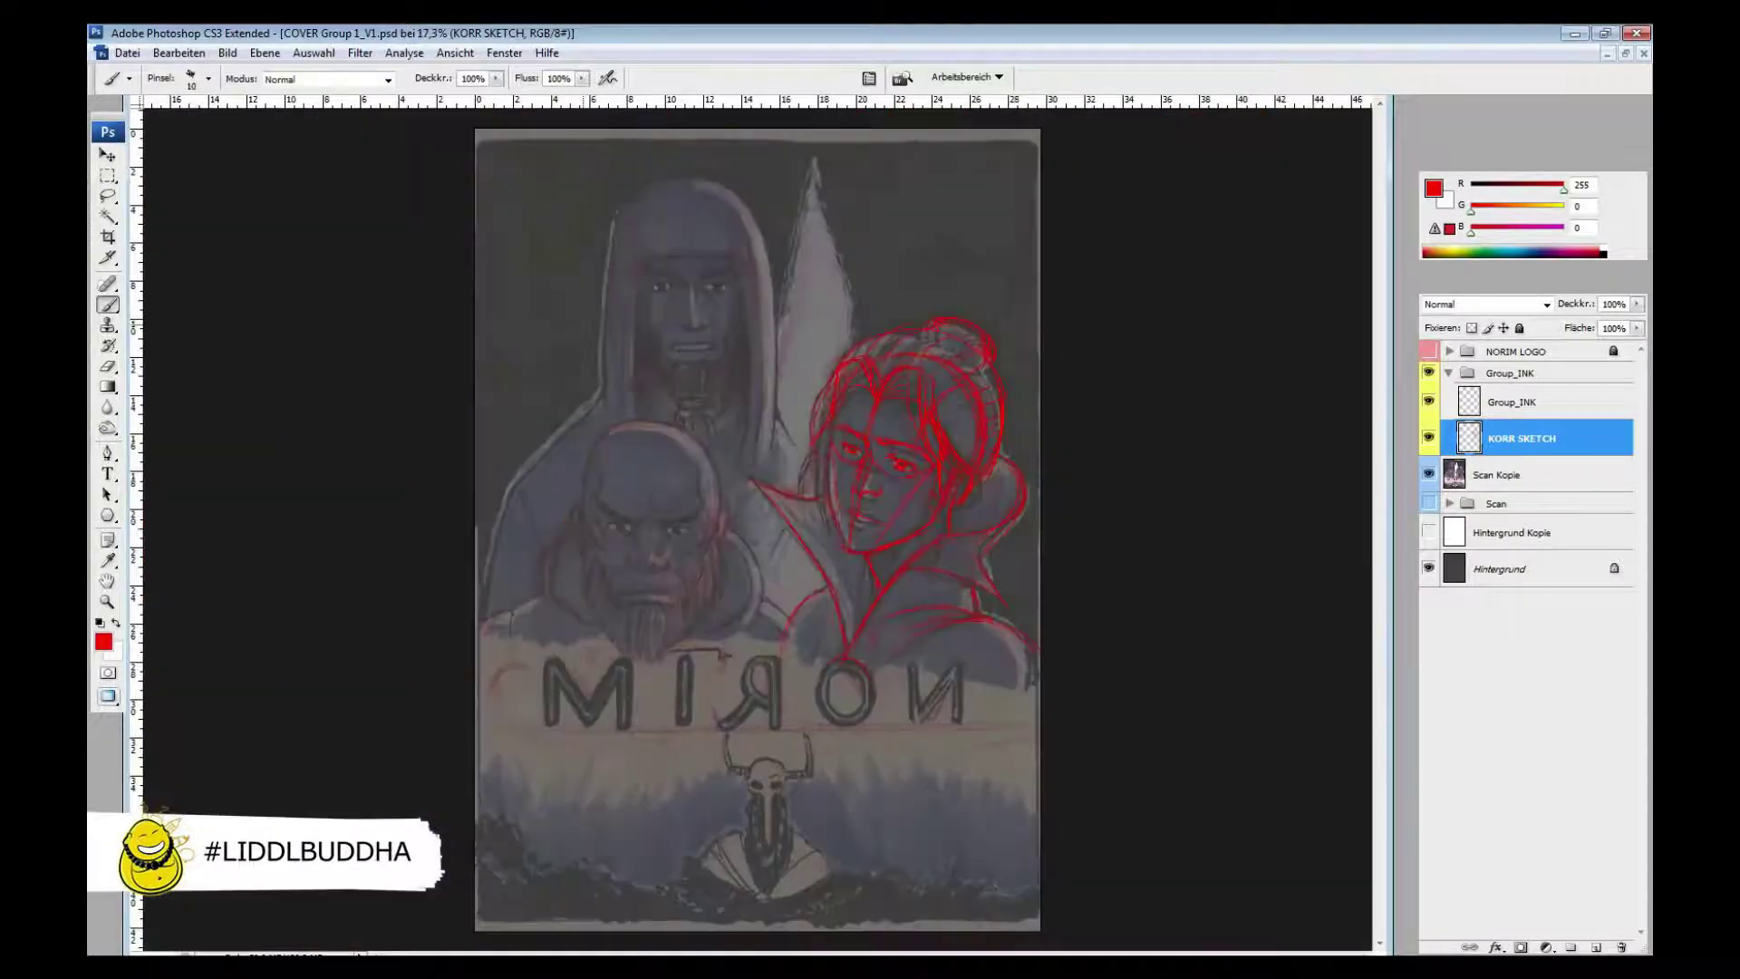
click(228, 52)
click(344, 314)
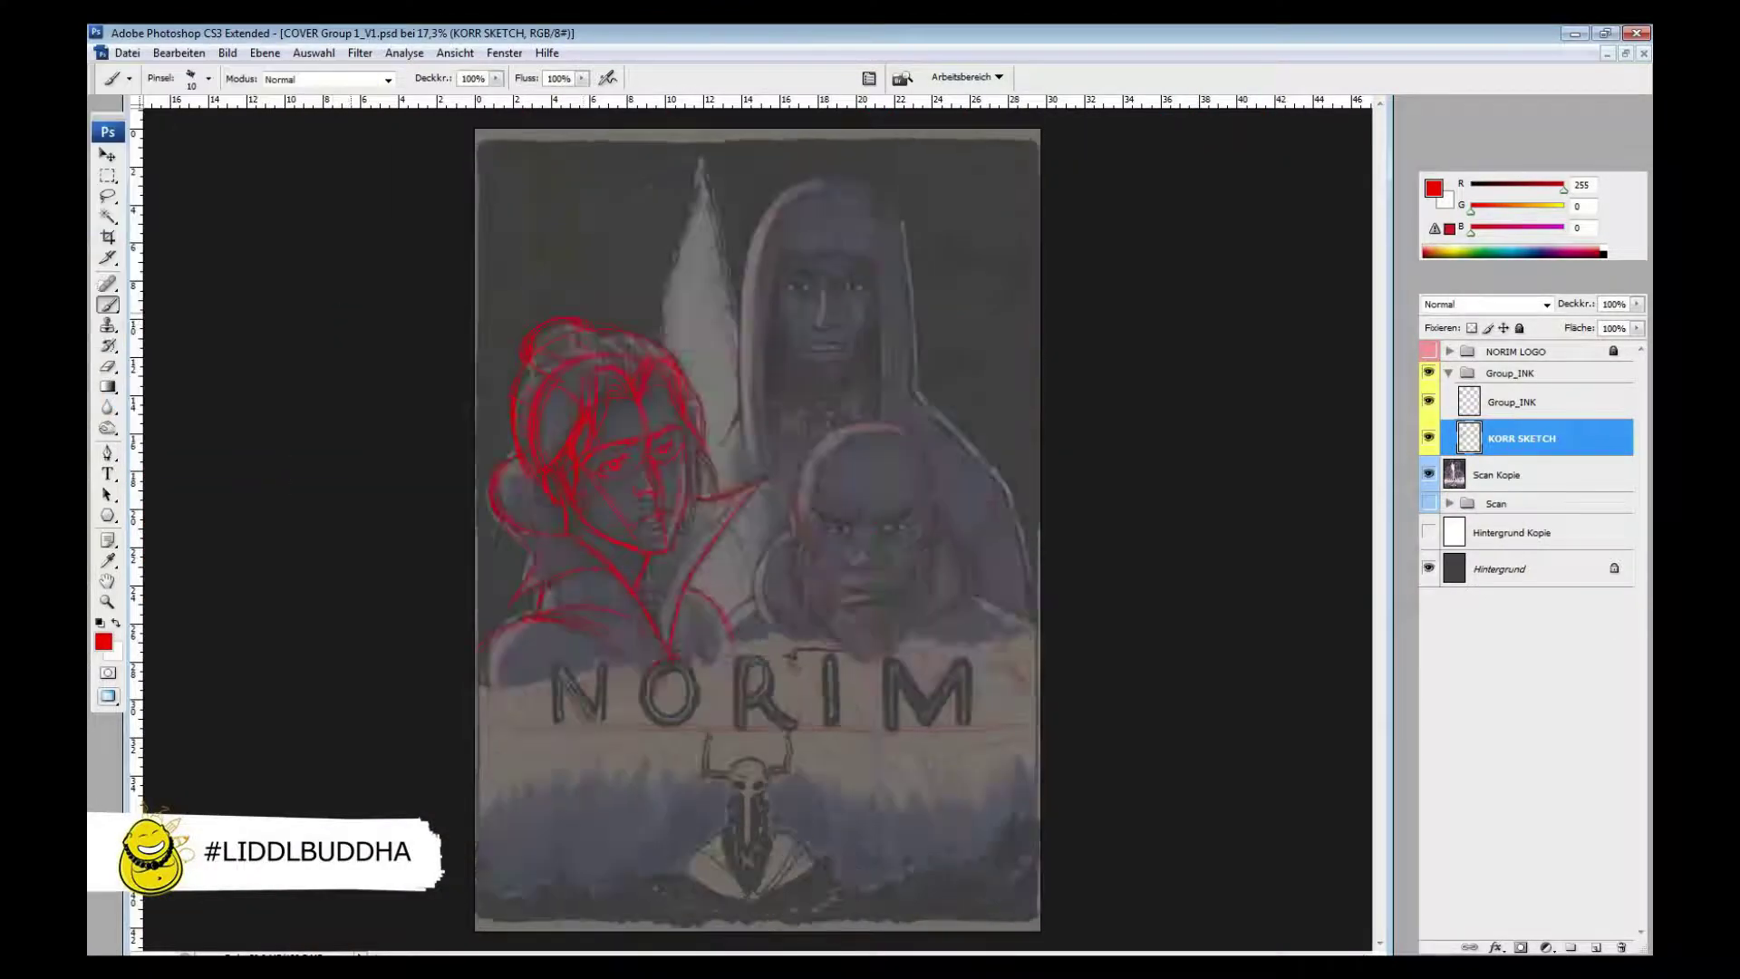
click(1430, 474)
click(1430, 474)
- Rename the KORR SKETCH layer as KORR EVA and duplicate it
double_click(1522, 438)
text(KORR EVA)
key(ctrl+j)
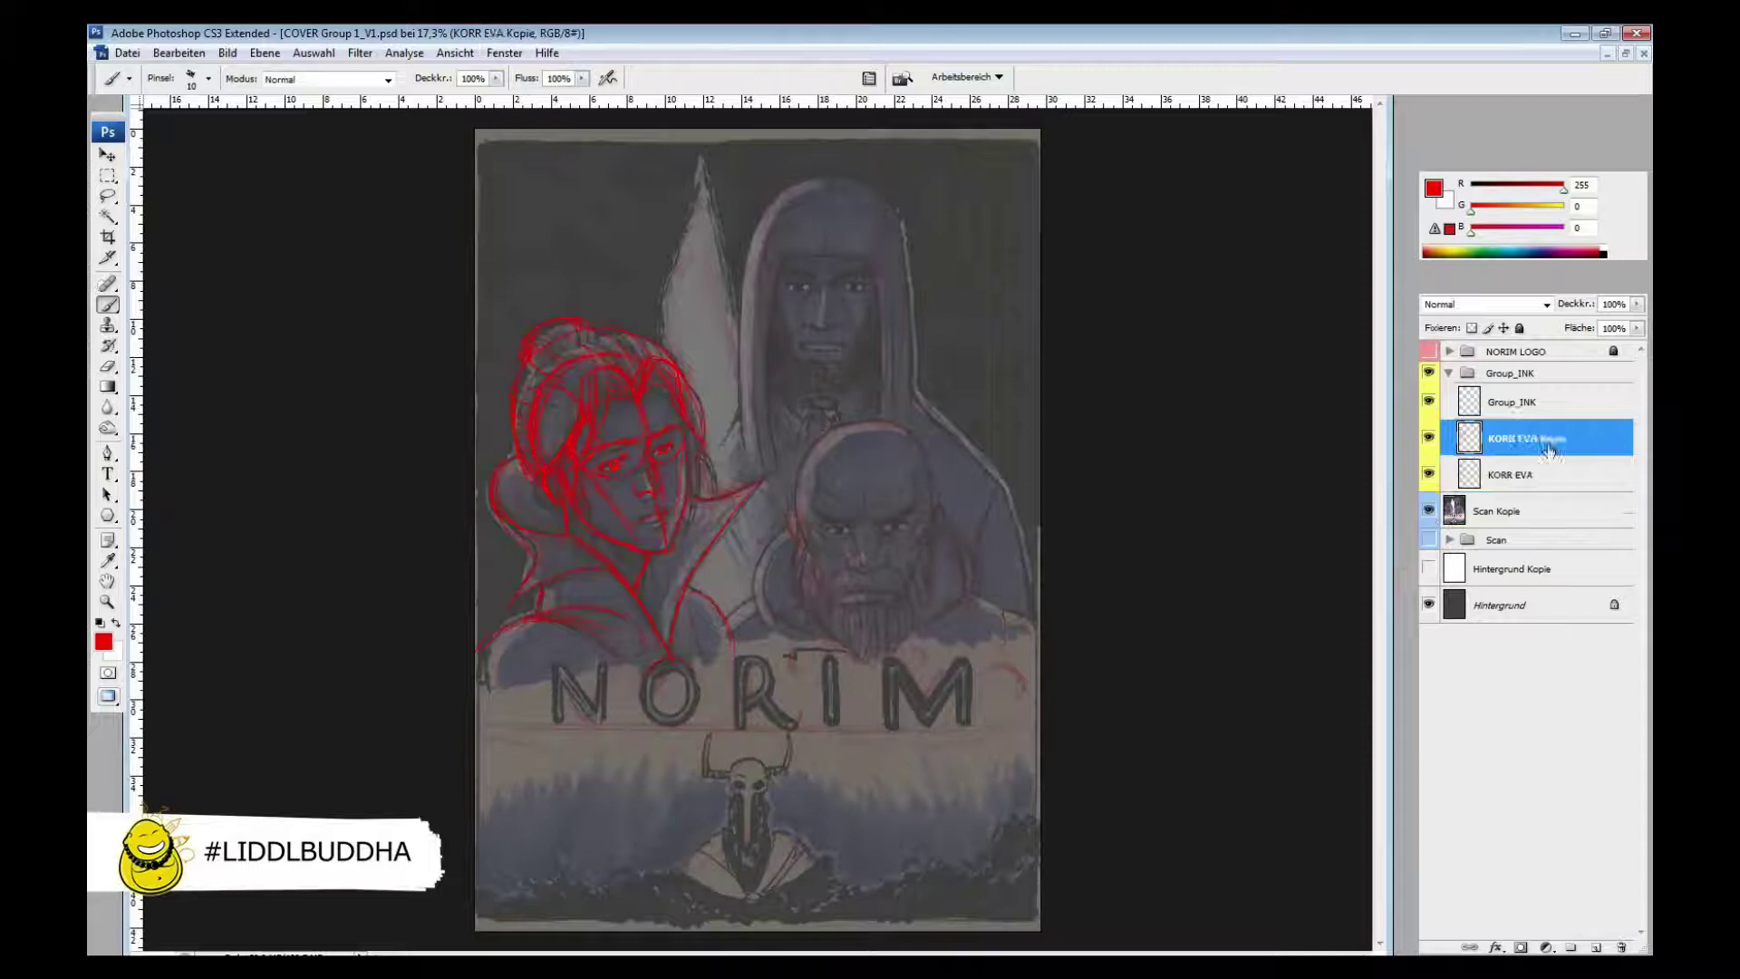
- Rename the duplicated layer as KORR KIRIOS and lock the KORR EVA layer
double_click(1516, 438)
text(KORR KIRIOS)
key(Return)
key(alt+bracketleft)
key(slash)
click(1521, 438)
- Sketch the bald man's head outline, face centre line, eyebrows and nose base in red on the KORR KIRIOS layer
key(v)
scroll(609, 421, up, 3)
key(b)
drag(1002, 276, 1020, 517)
drag(564, 463, 591, 260)
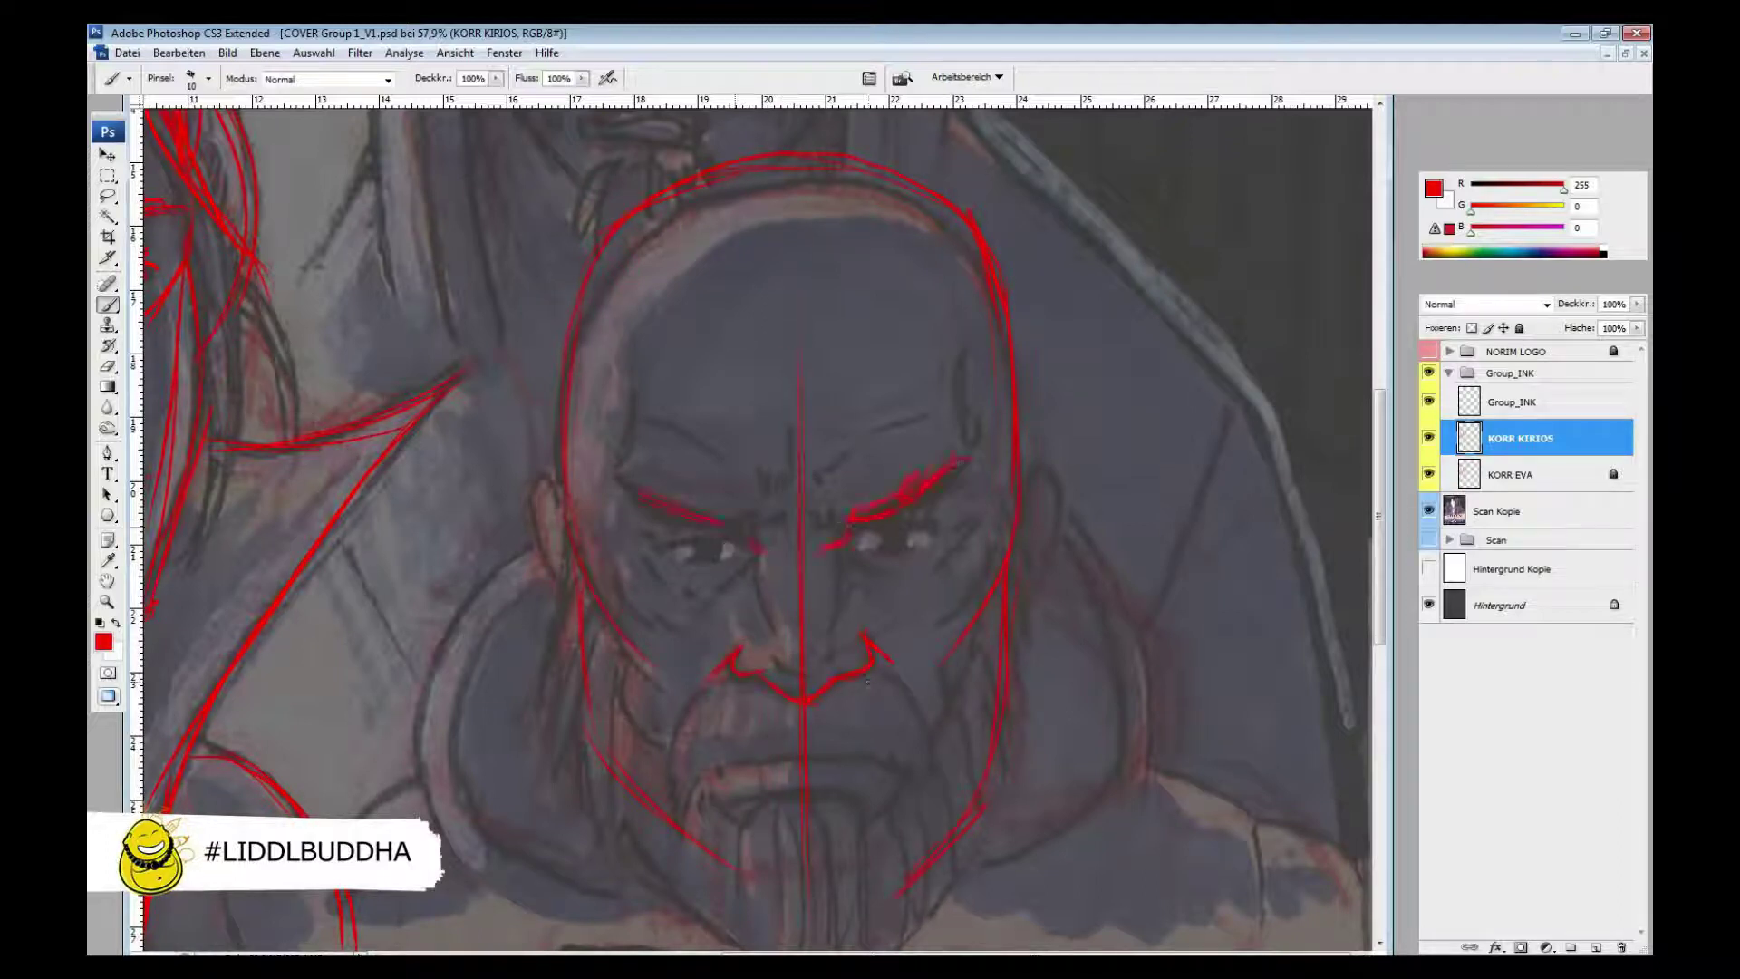
- Sketch the bald man's eyes, eye sockets, temple lines, mouth line and ears in red
drag(670, 622, 771, 555)
drag(825, 555, 961, 609)
drag(951, 259, 951, 448)
drag(1042, 467, 1039, 597)
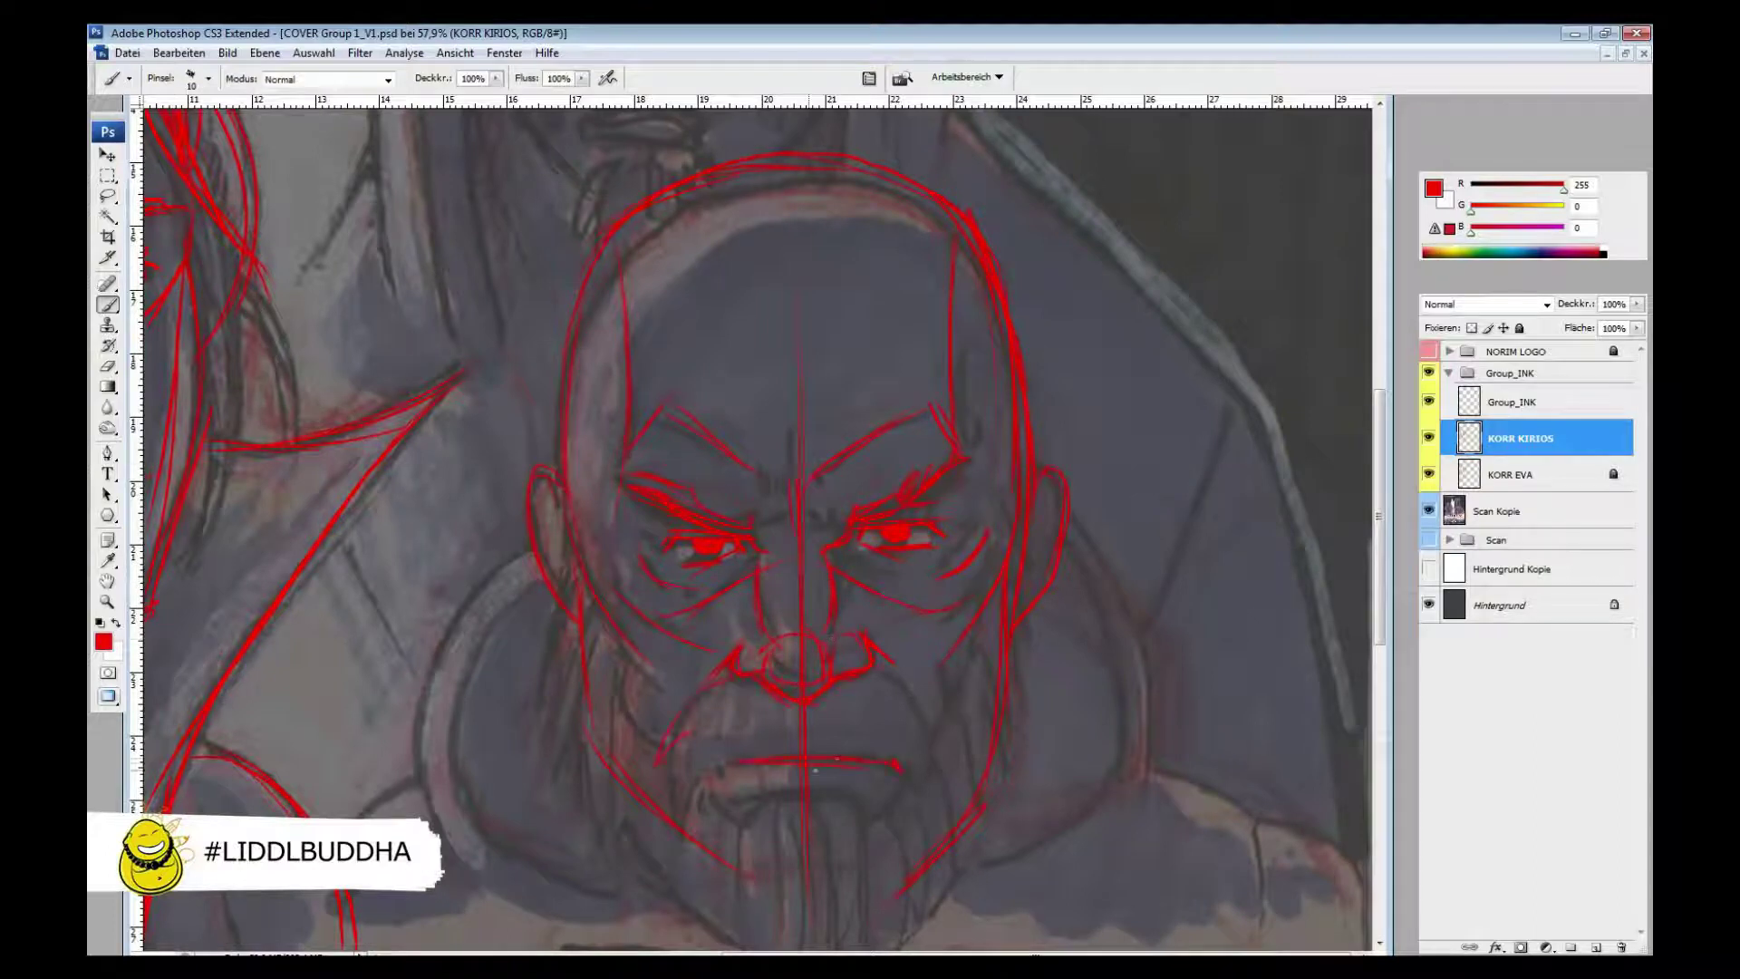
- Sketch the bald man's lower lip, beard strands and pointed beard outline
scroll(1034, 684, down, 3)
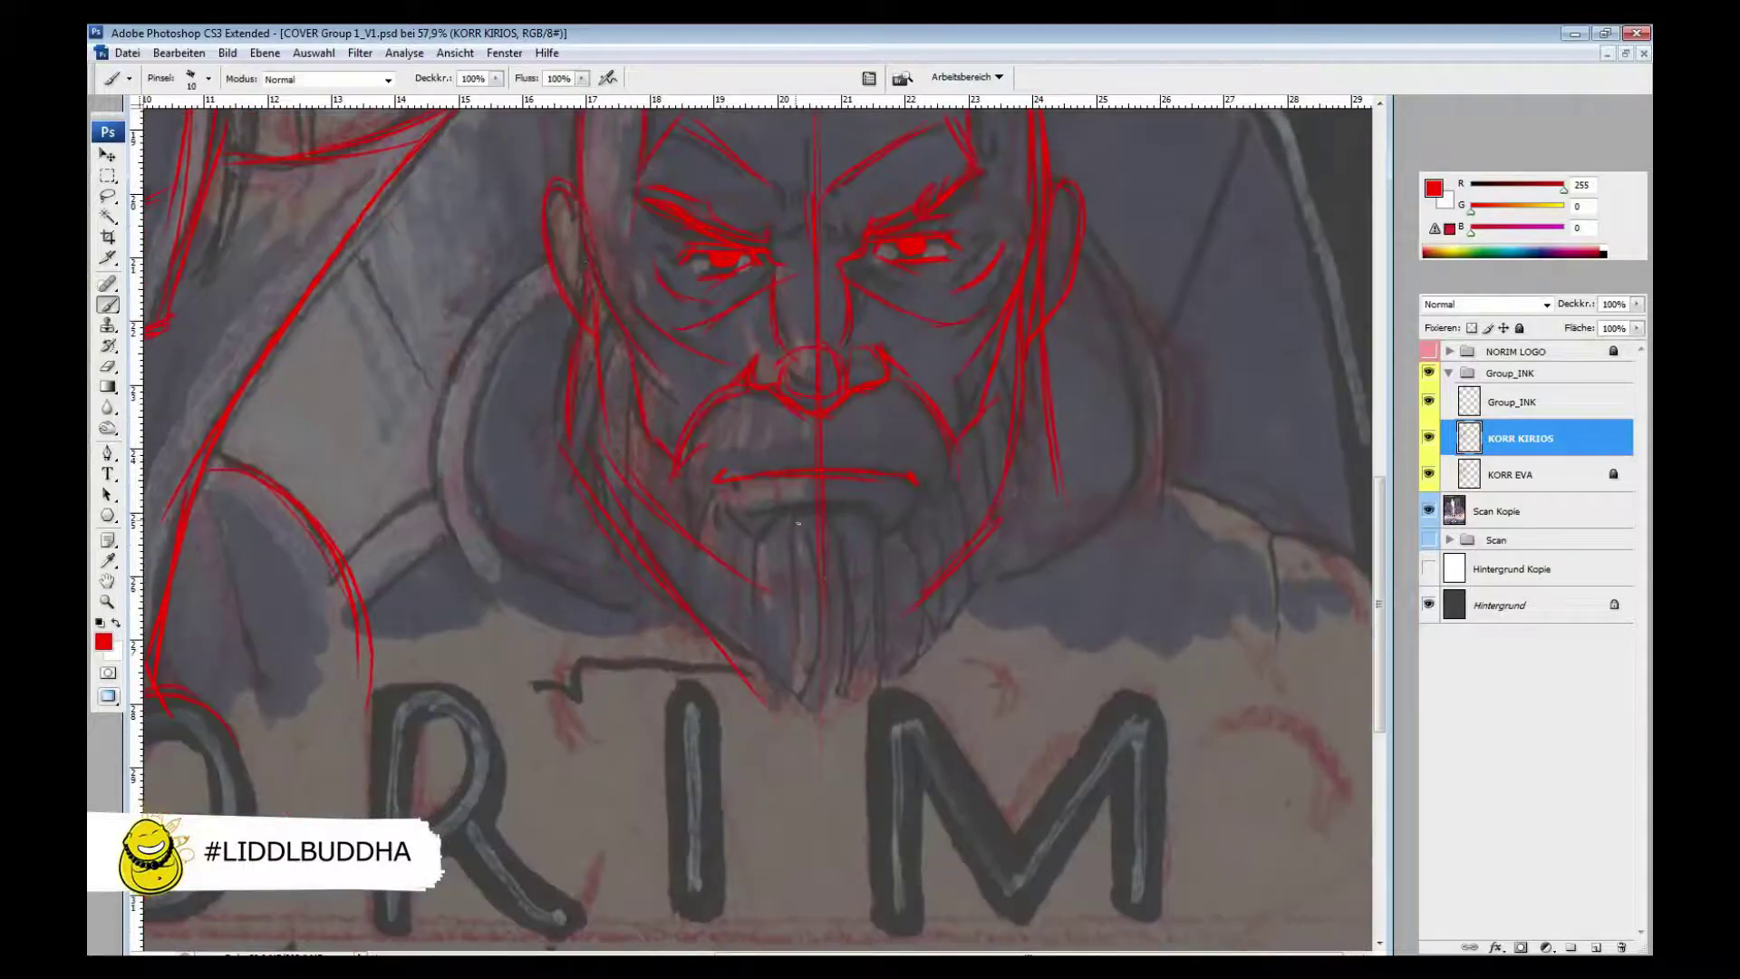
drag(789, 530, 775, 688)
drag(951, 503, 839, 743)
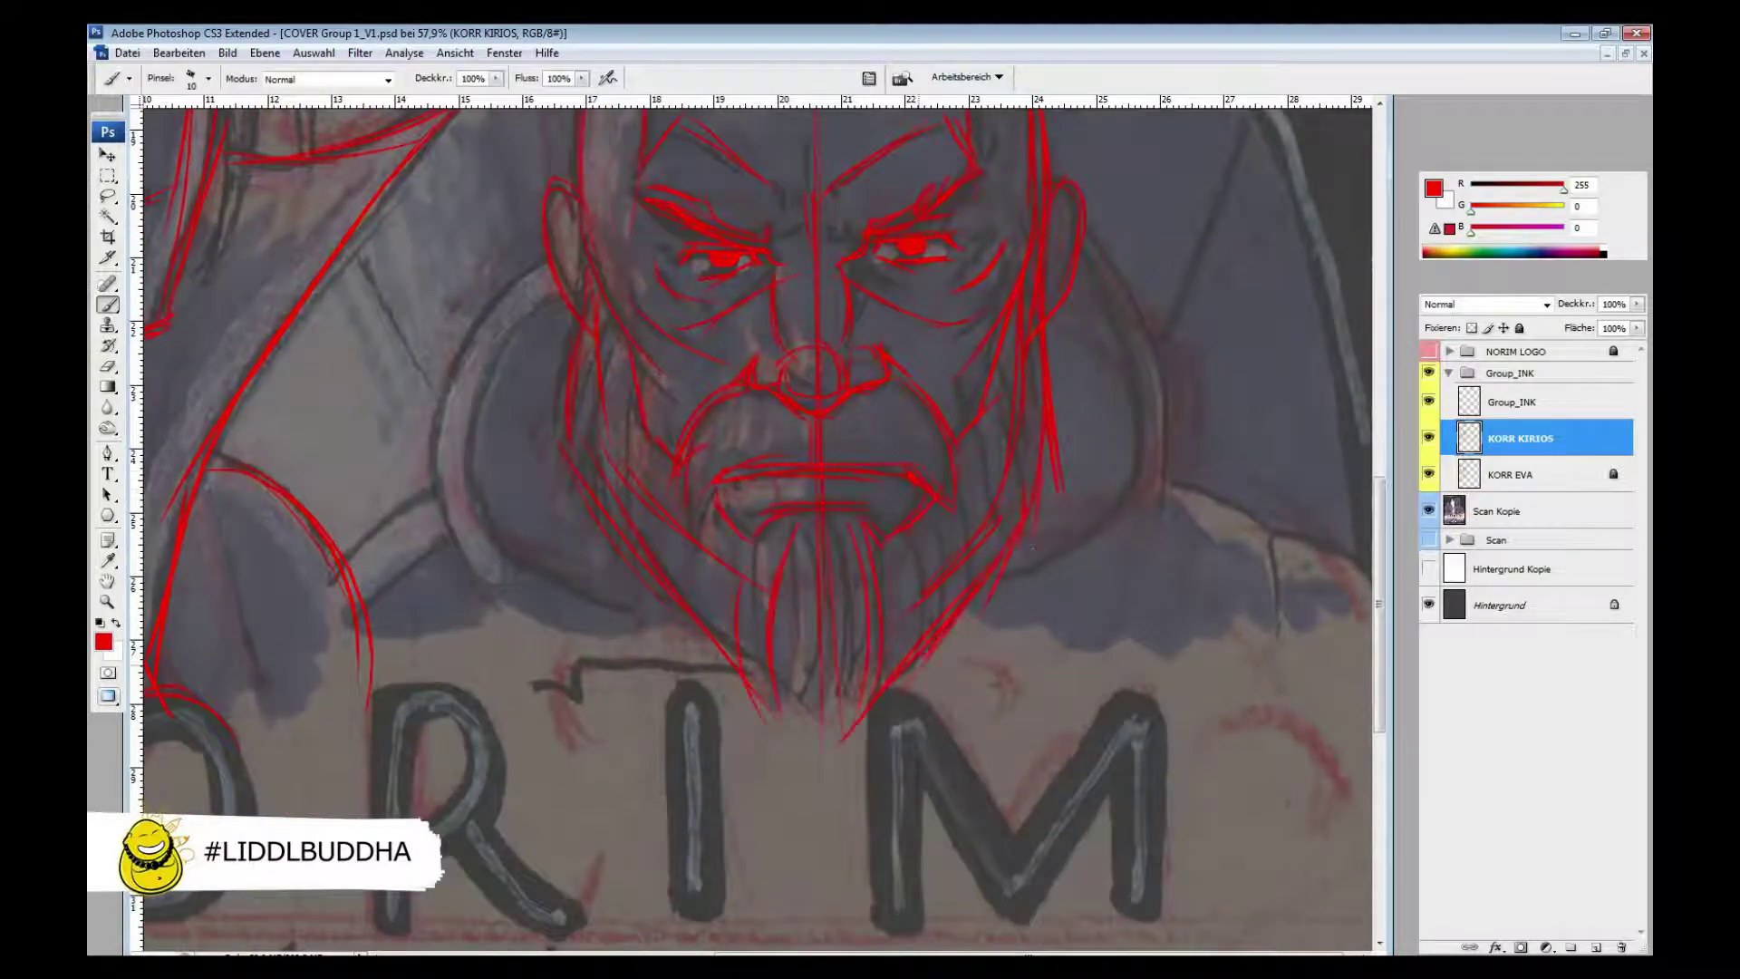
- Draw one side of the bald man's round collar, mirror a copy to the other side and merge it into KORR KIRIOS
drag(481, 340, 440, 571)
key(ctrl+j)
key(ctrl+t)
drag(526, 448, 1097, 535)
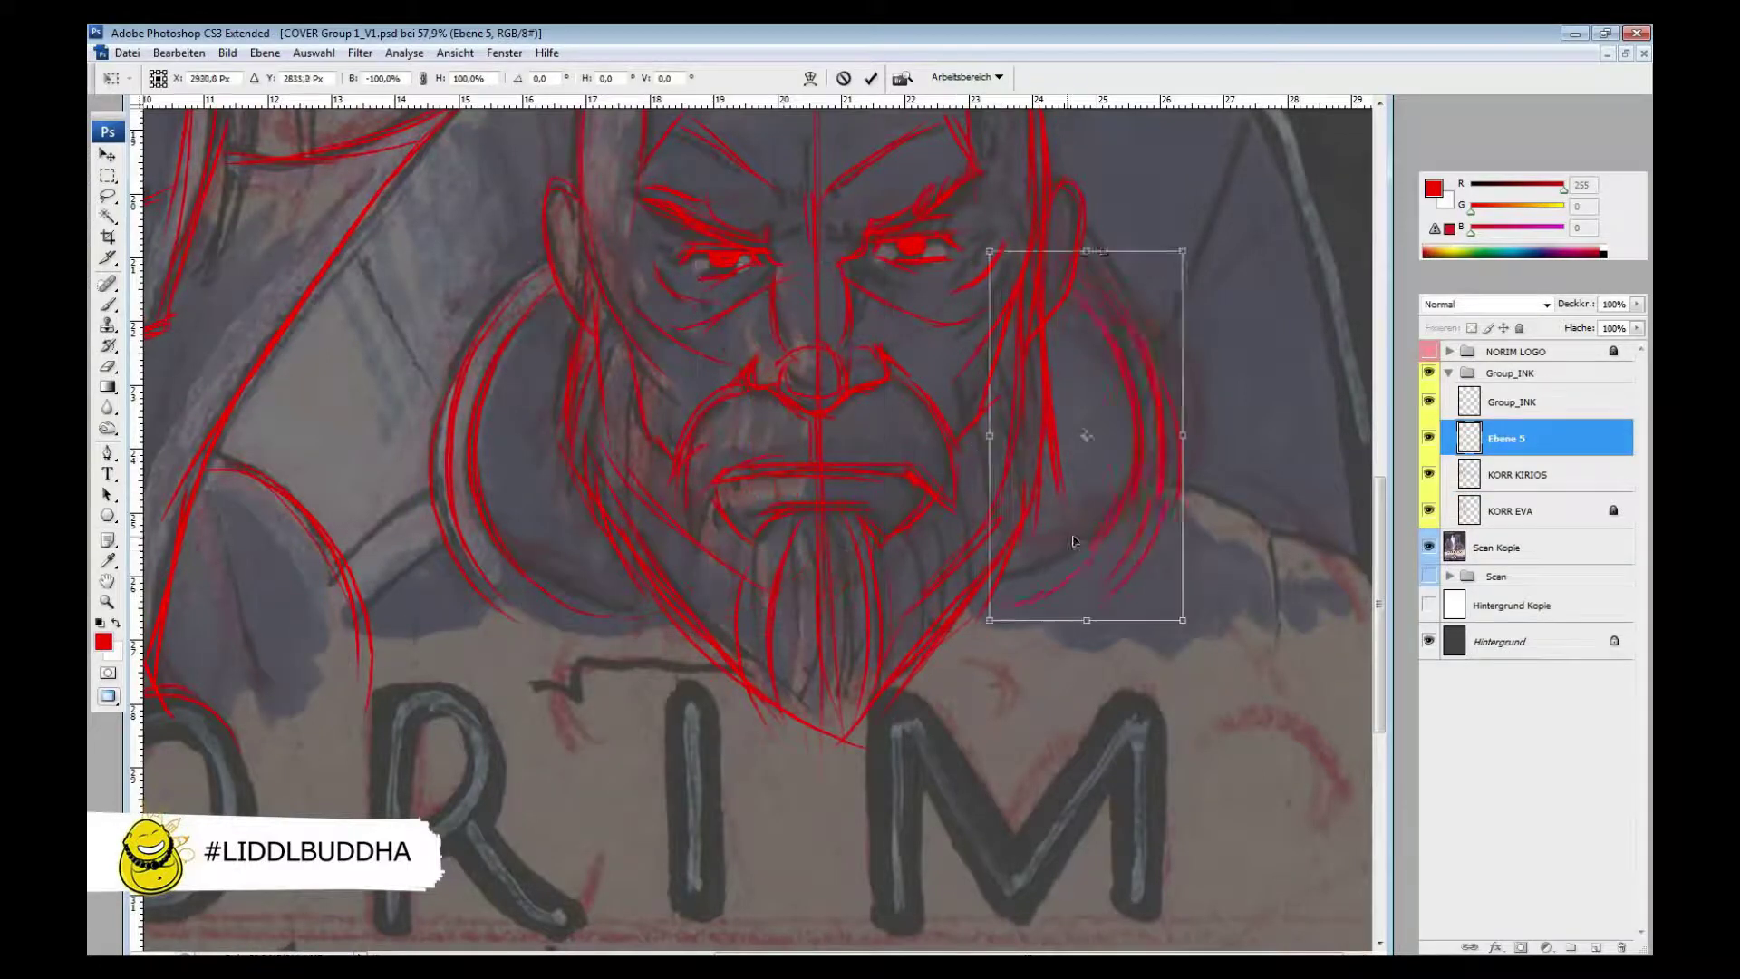
key(Return)
key(ctrl+e)
- Replace one of the bald man's eyes and eyebrows with a horizontally mirrored copy of the other, merged into KORR KIRIOS
key(l)
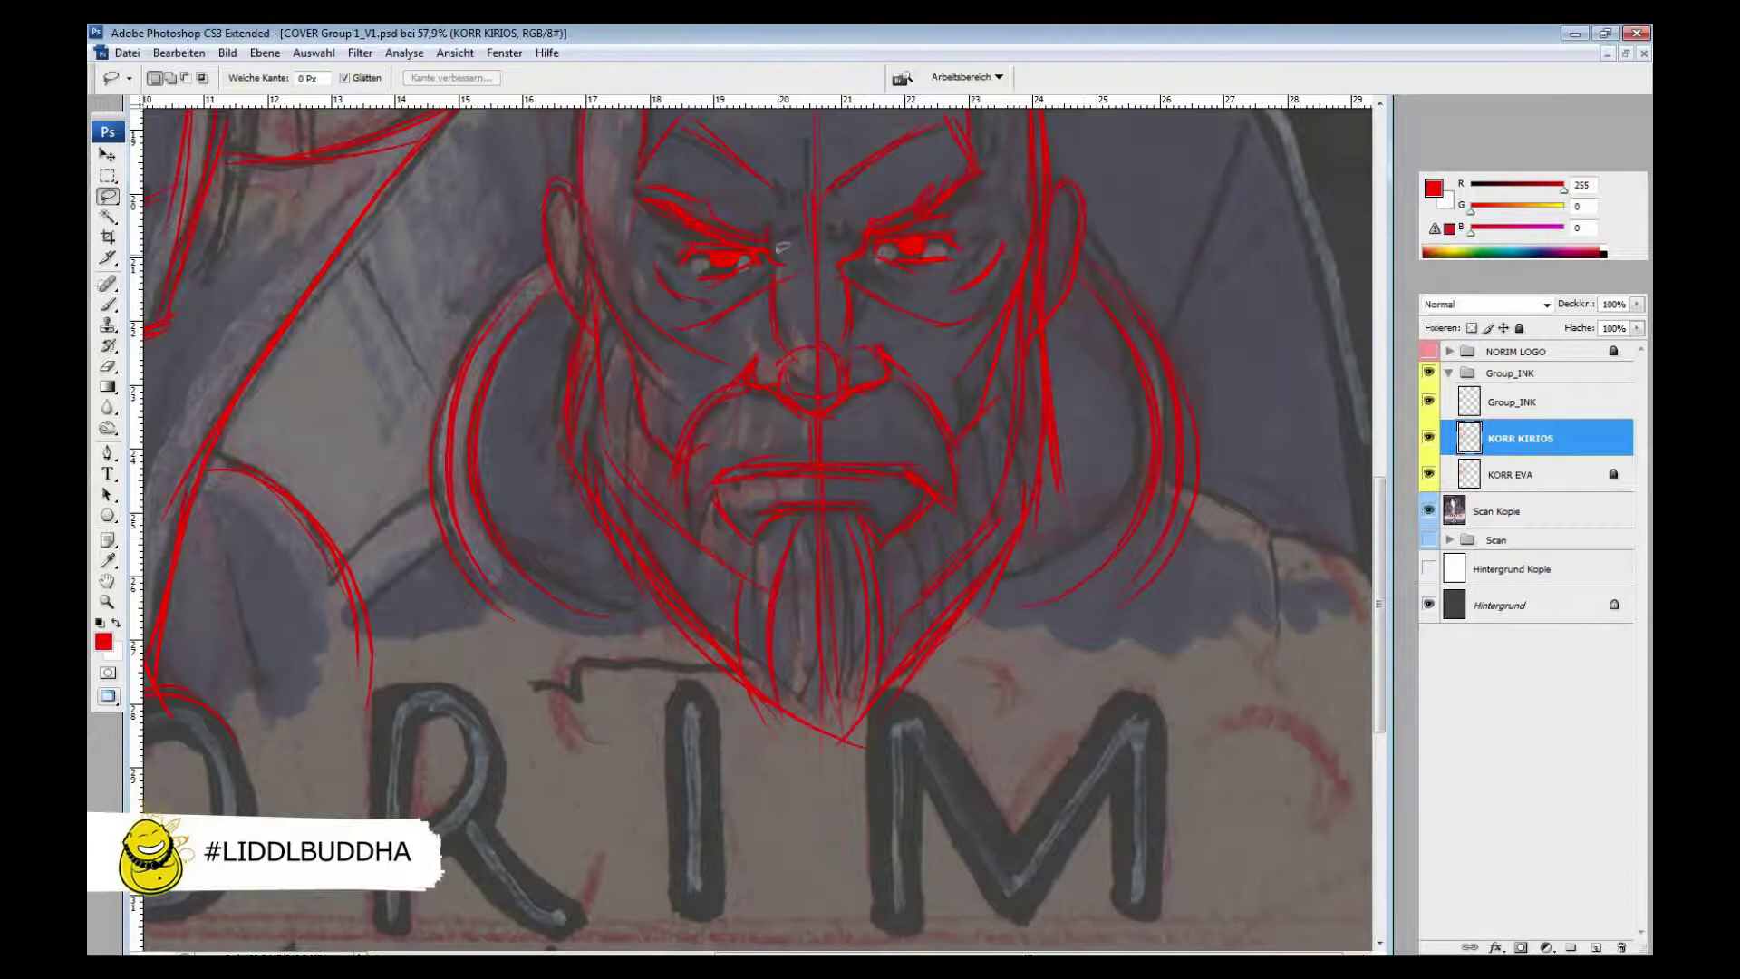
key(b)
key(e)
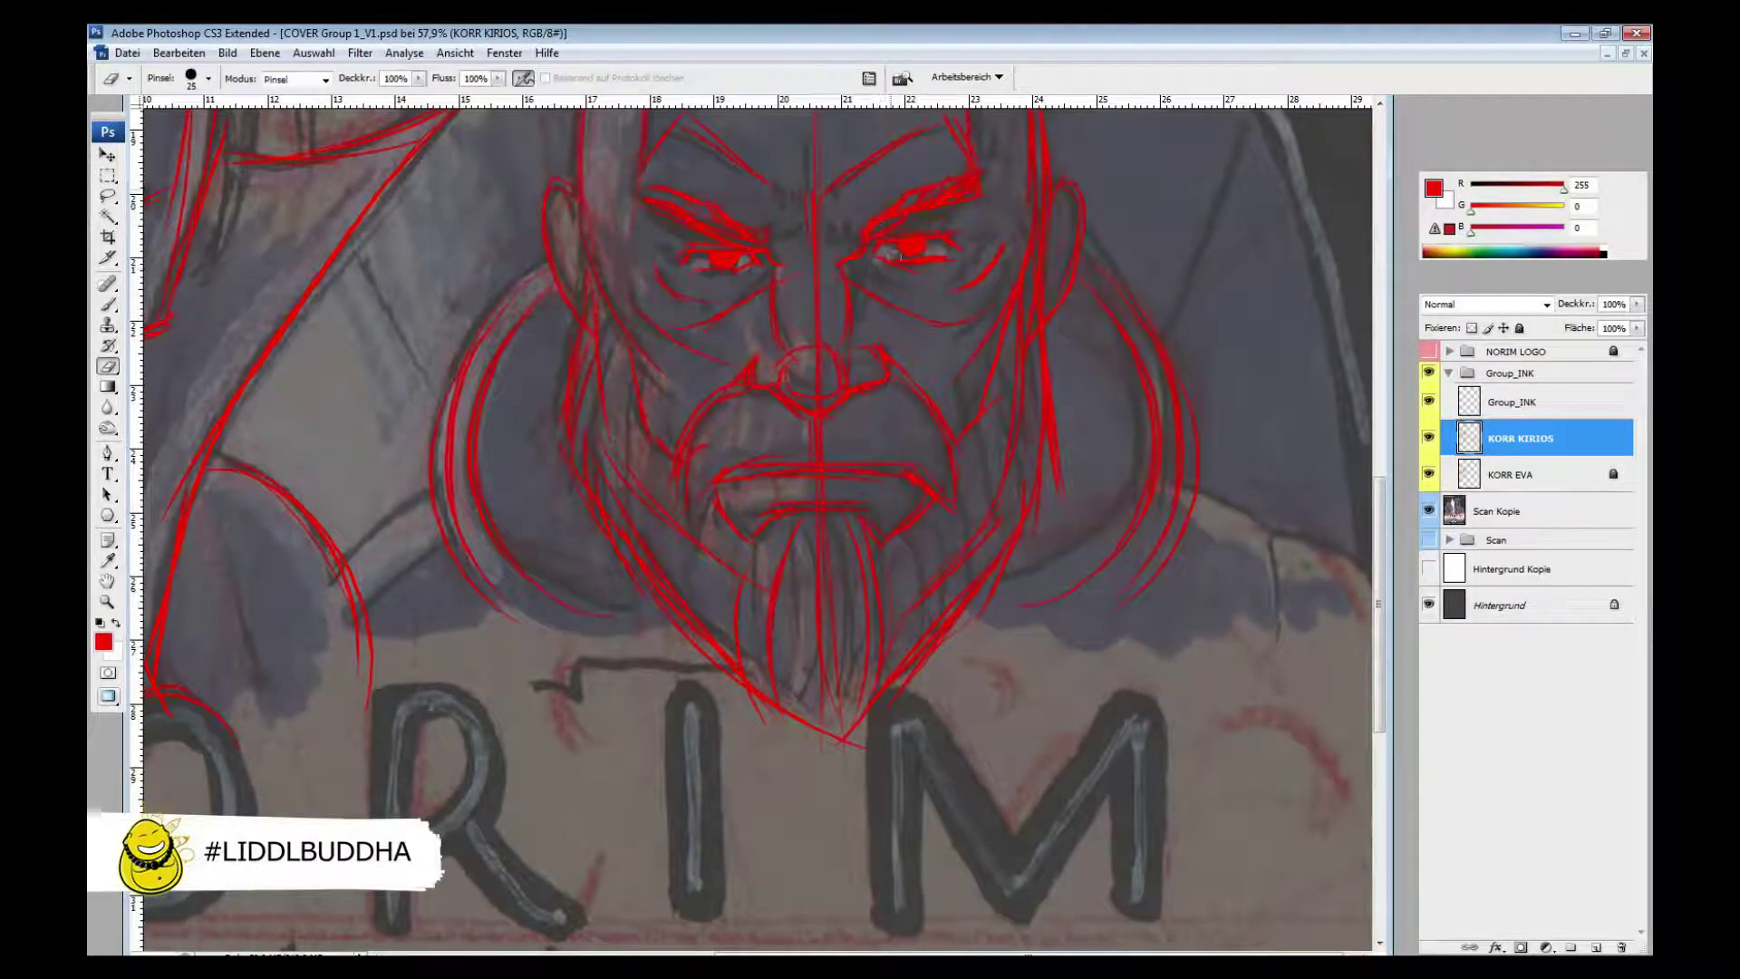
key(l)
key(ctrl+z)
mouse_move(873, 277)
mouse_down()
mouse_move(940, 288)
mouse_move(870, 272)
mouse_up()
key(ctrl+t)
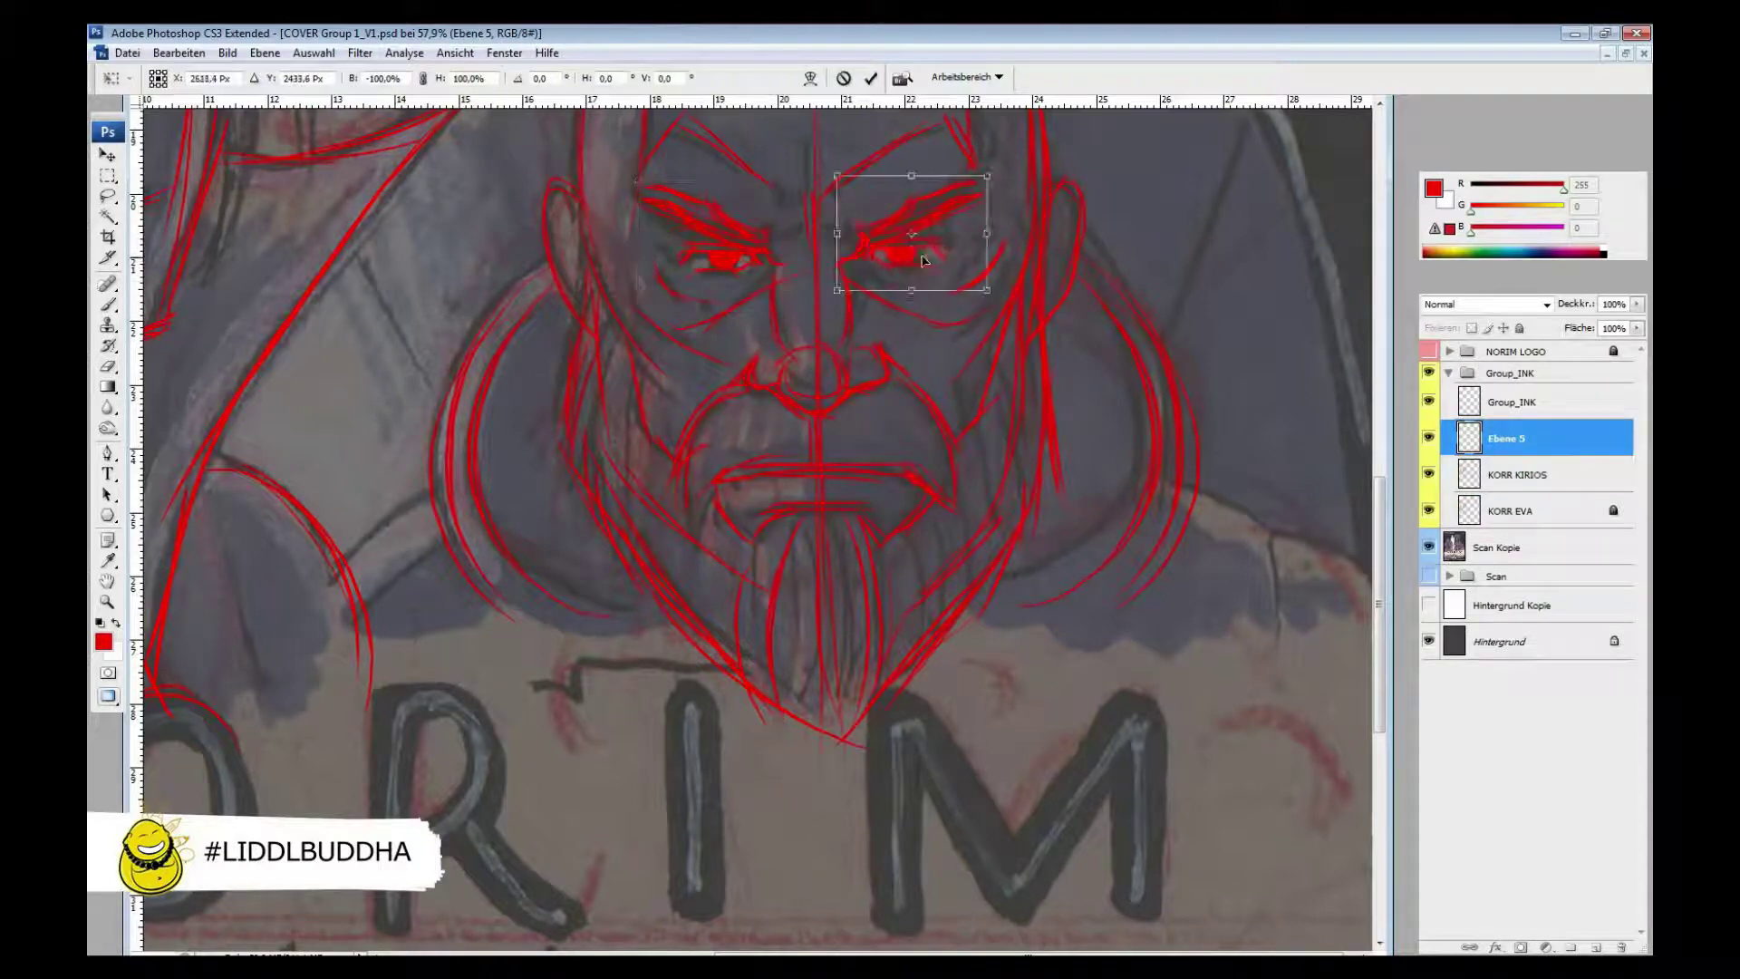
key(Return)
key(ctrl+e)
- Sketch the bald man's shoulder lines and rough in the pointed shape and flanking circles below his beard, over the lettering
key(ctrl+0)
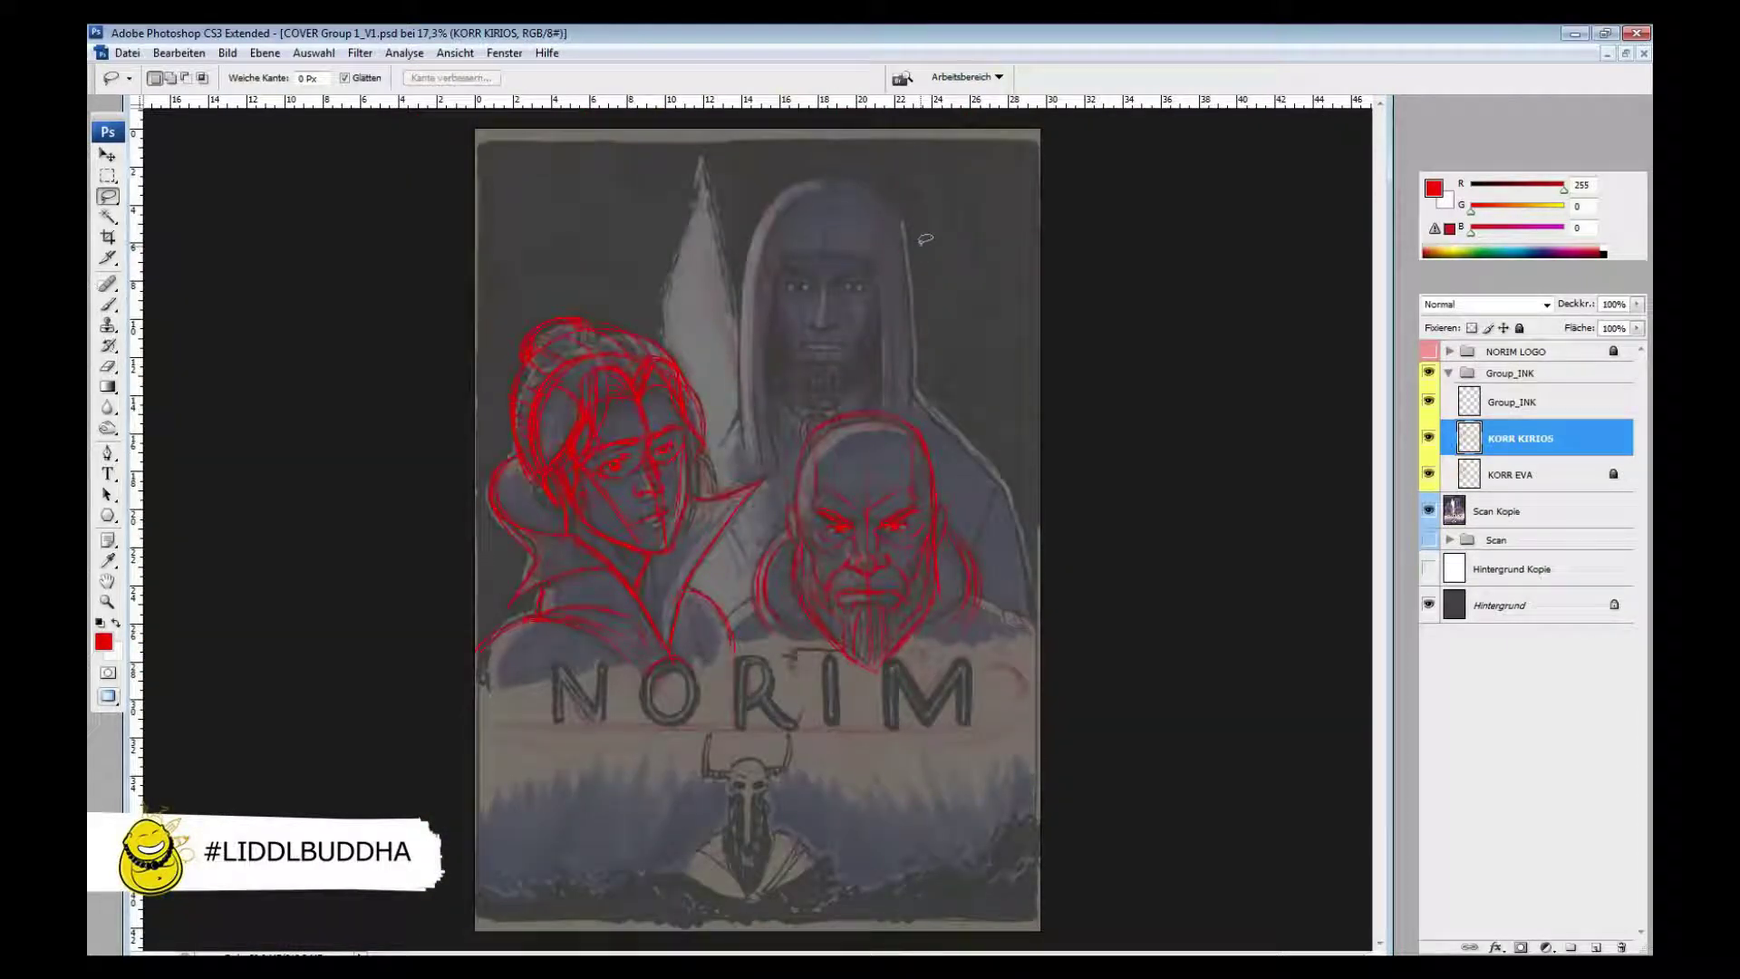
key(z)
drag(605, 476, 1035, 771)
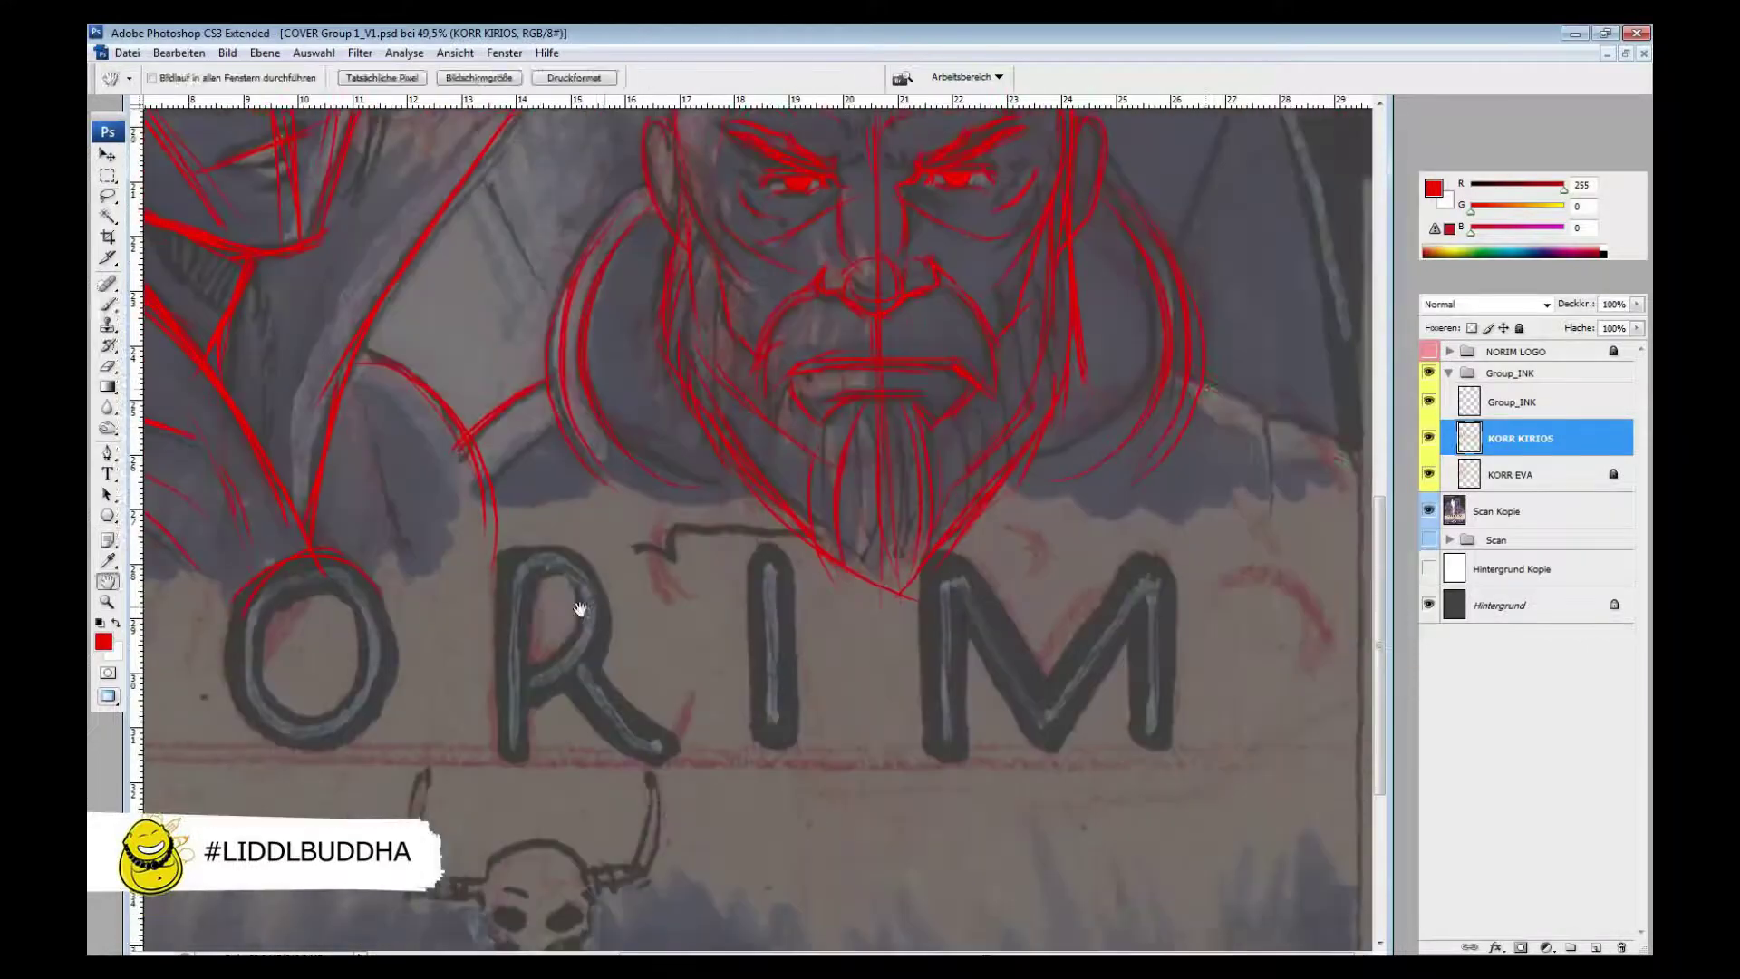
key(b)
drag(963, 591, 1077, 535)
drag(885, 636, 884, 783)
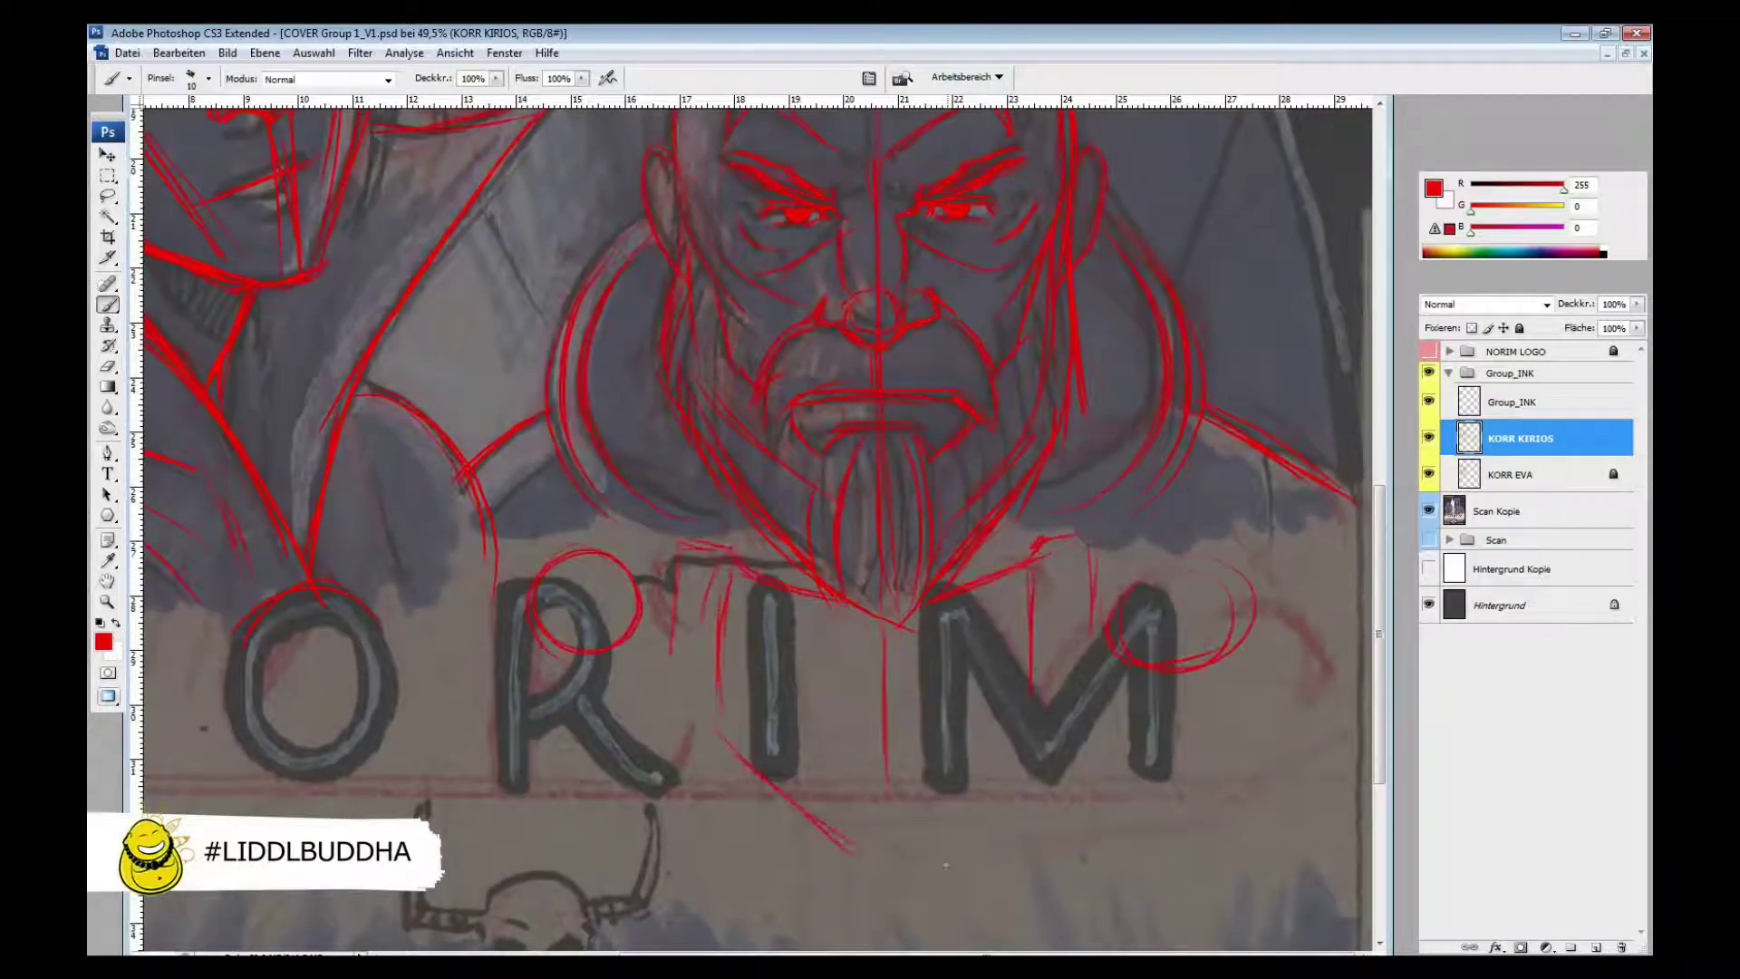
drag(1020, 750, 892, 859)
drag(1178, 634, 1278, 689)
drag(1061, 524, 1305, 711)
- Strengthen the pointed shield-like shape below the beard with its centre line and edges, and add small circles at its upper corners
key(ctrl+0)
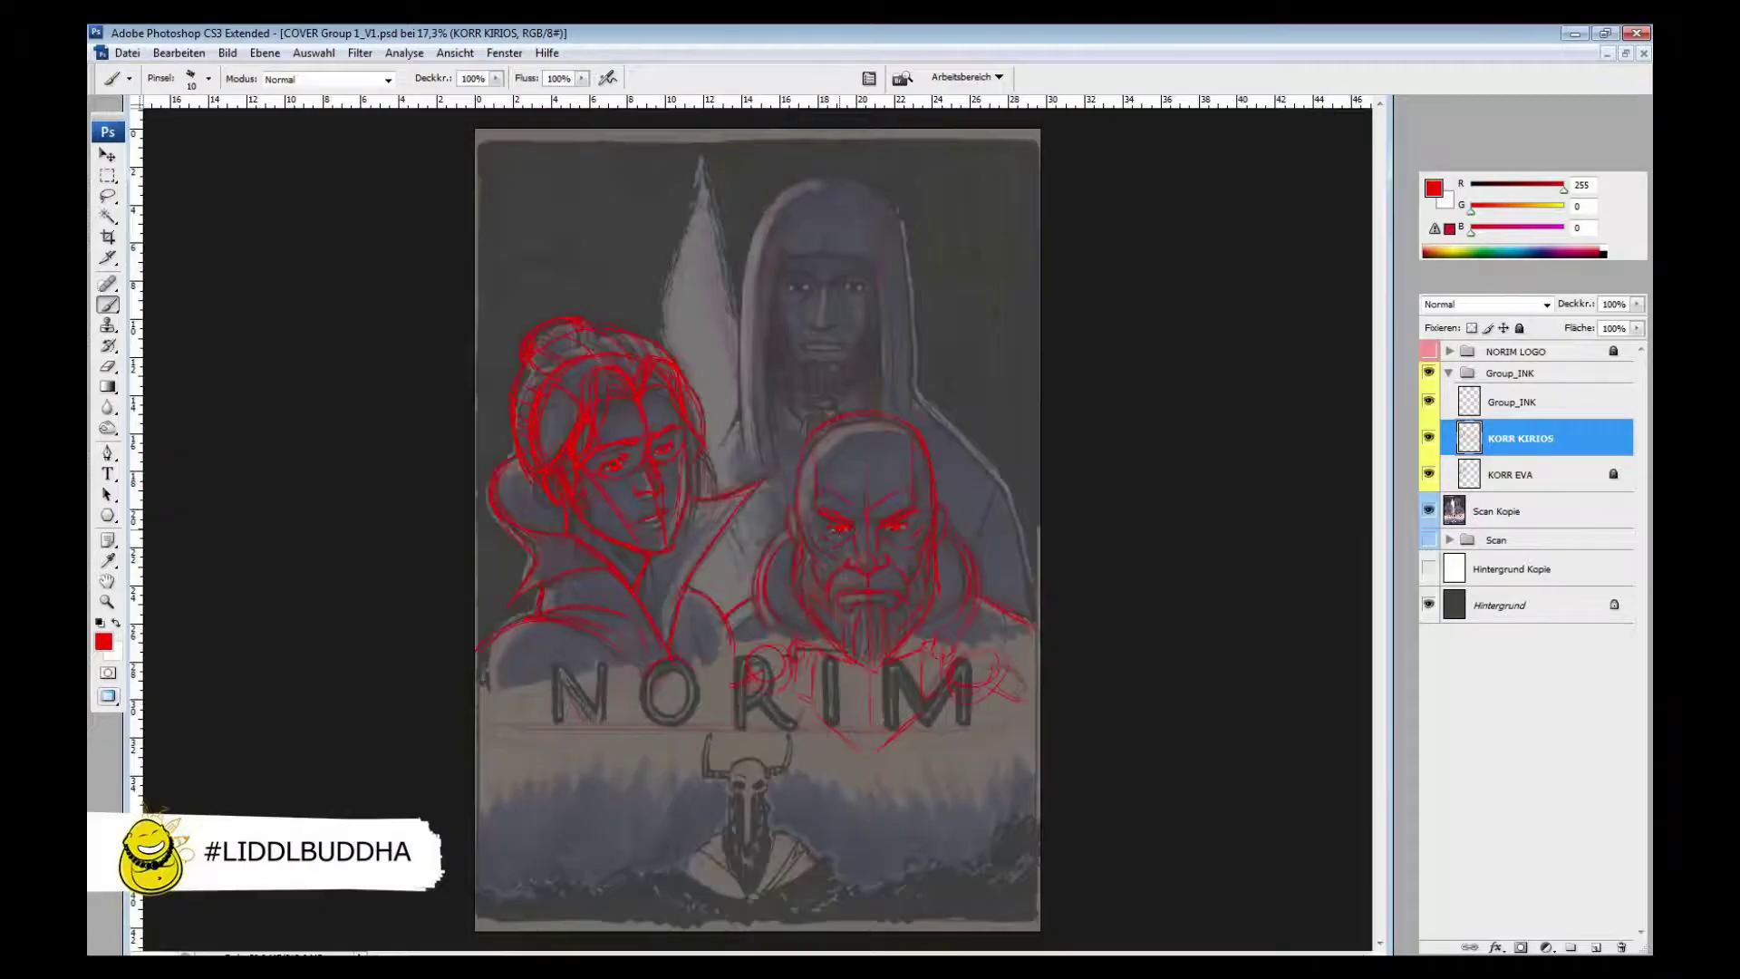
key(z)
drag(609, 553, 1036, 847)
key(b)
drag(889, 418, 888, 666)
drag(720, 426, 887, 635)
drag(888, 404, 894, 480)
drag(1059, 314, 1027, 439)
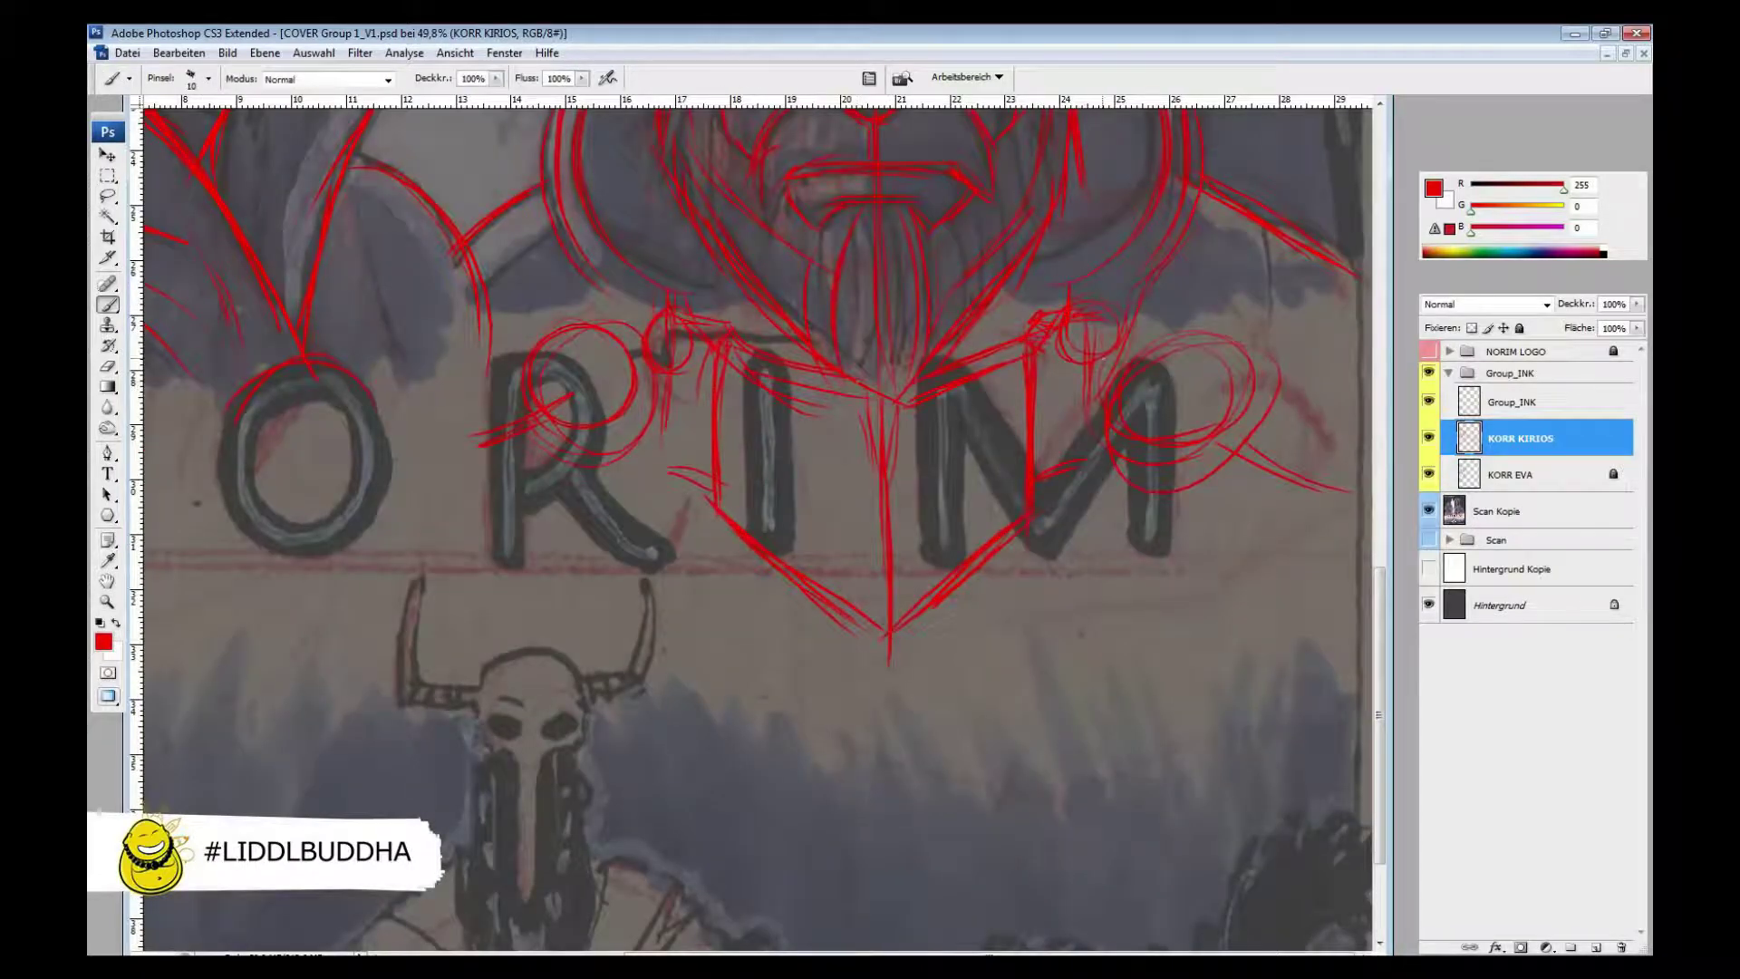
- Flip the whole canvas horizontally with the full cover in view
key(ctrl+0)
click(227, 52)
mouse_move(154, 241)
click(335, 317)
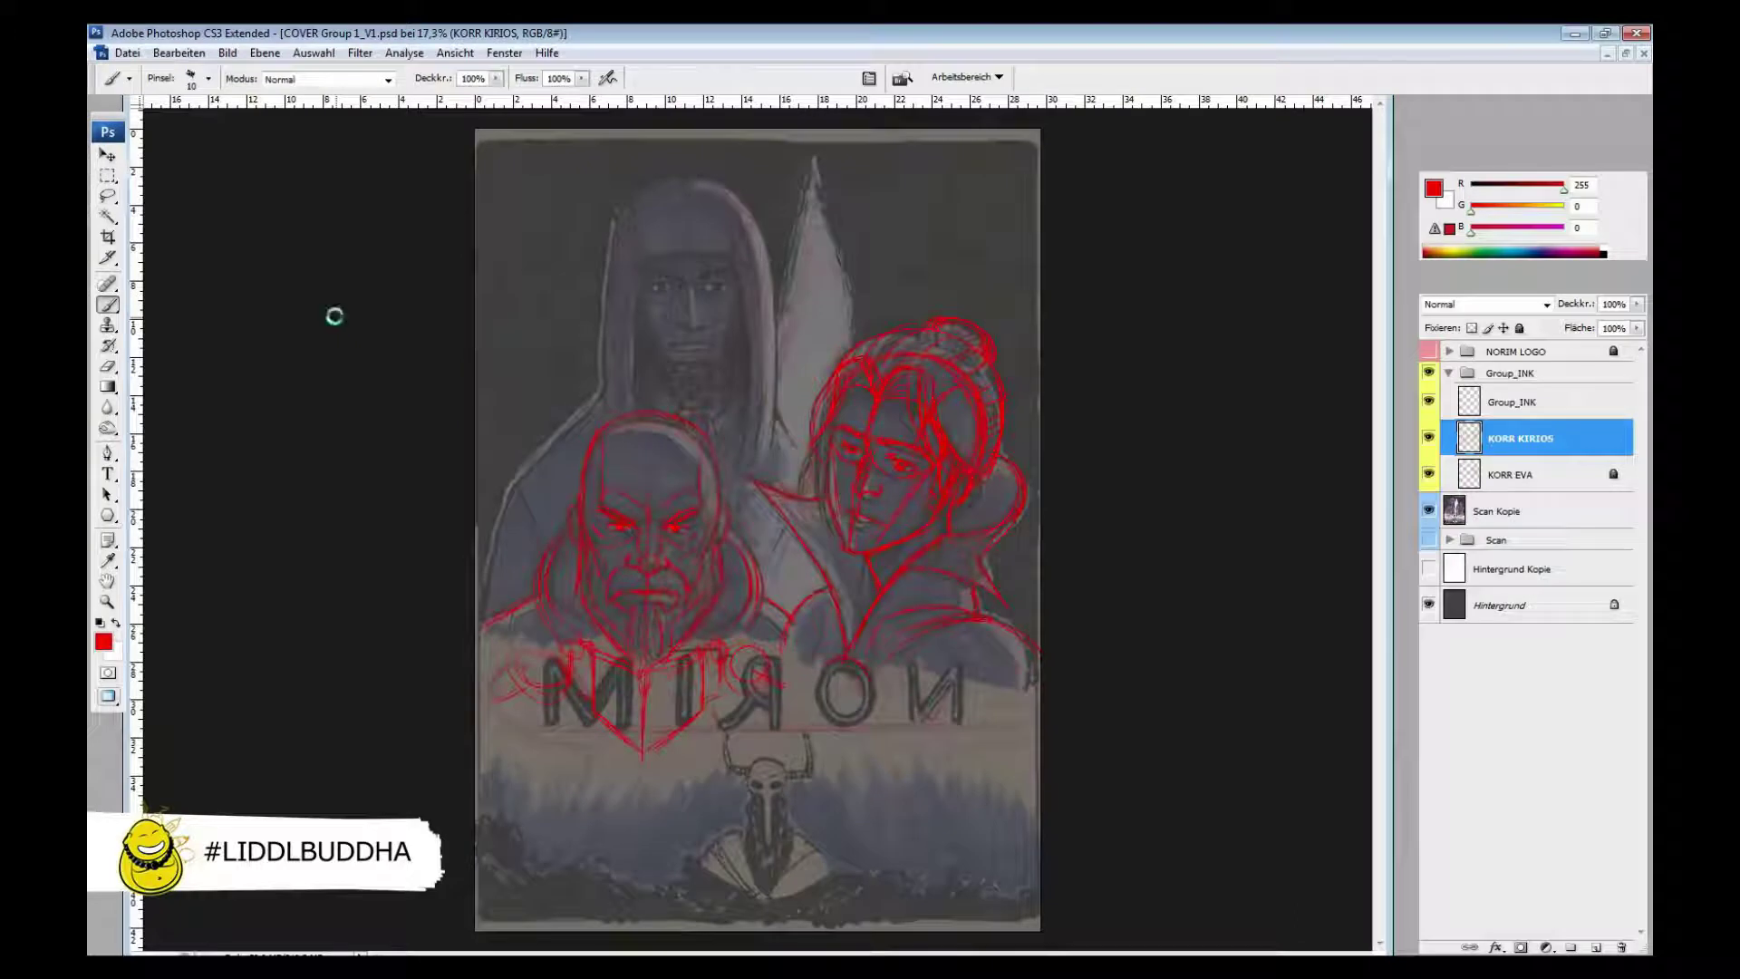
- Create a new layer named KORR NORIM above KORR KIRIOS and keep it active
key(ctrl+shift+alt+n)
double_click(1520, 438)
text(KORR NORIM)
key(Return)
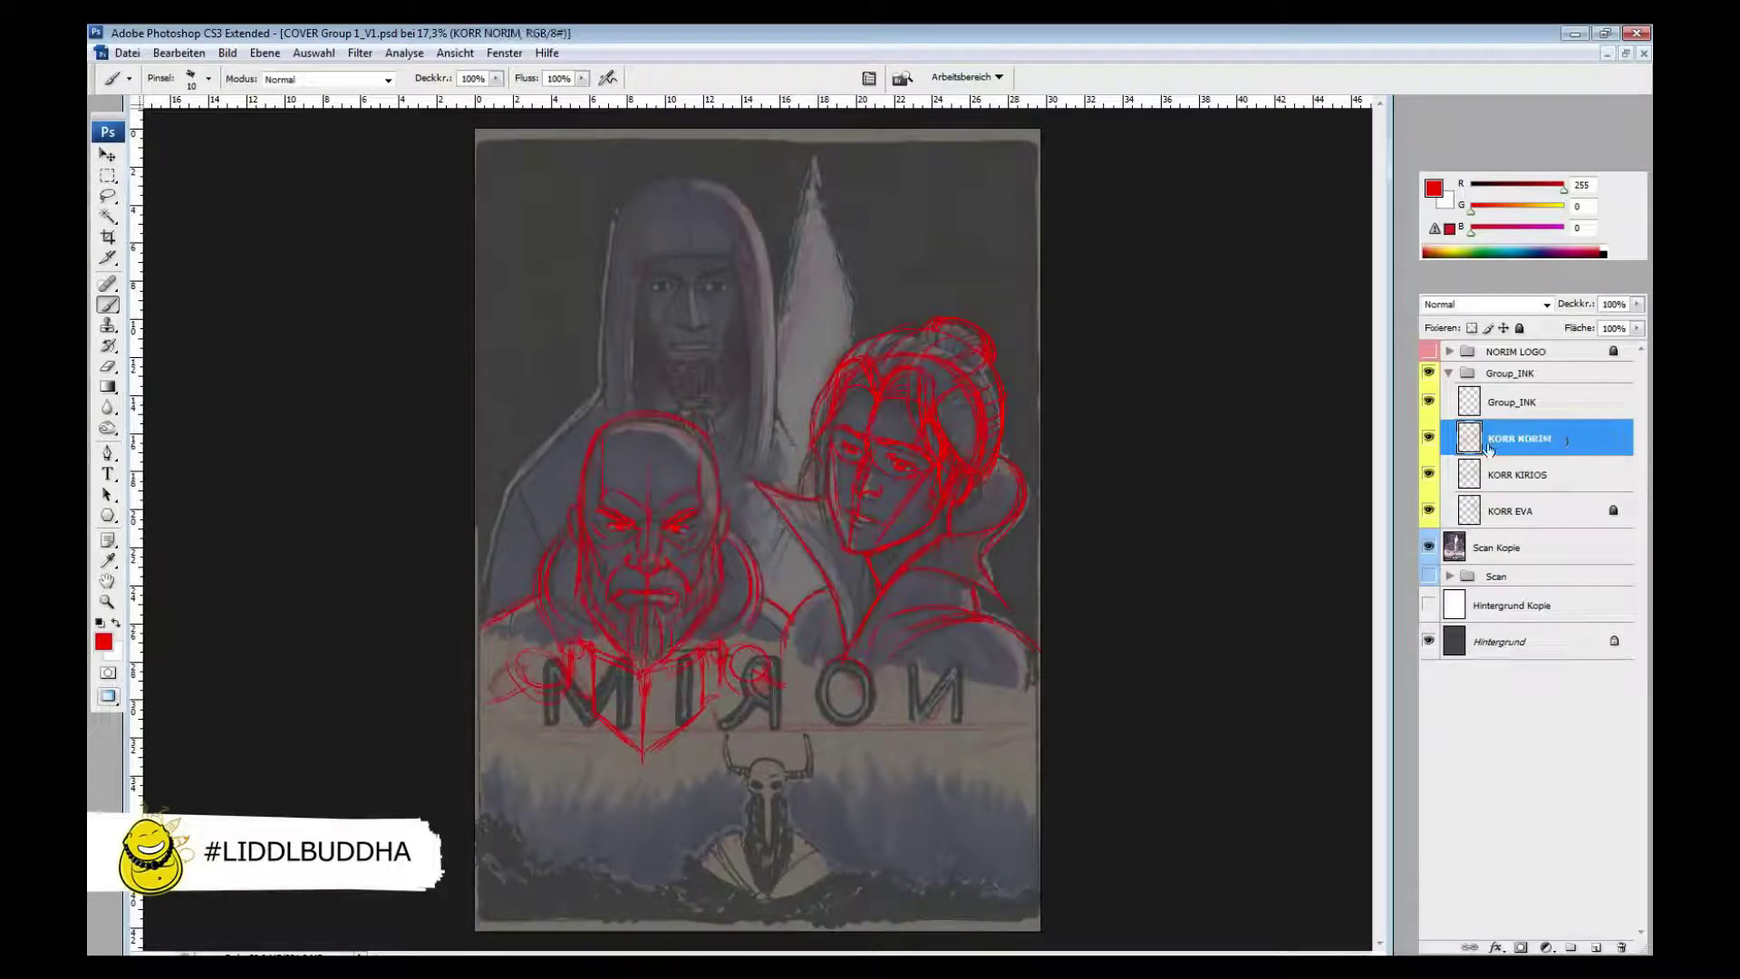
click(1487, 480)
click(1504, 438)
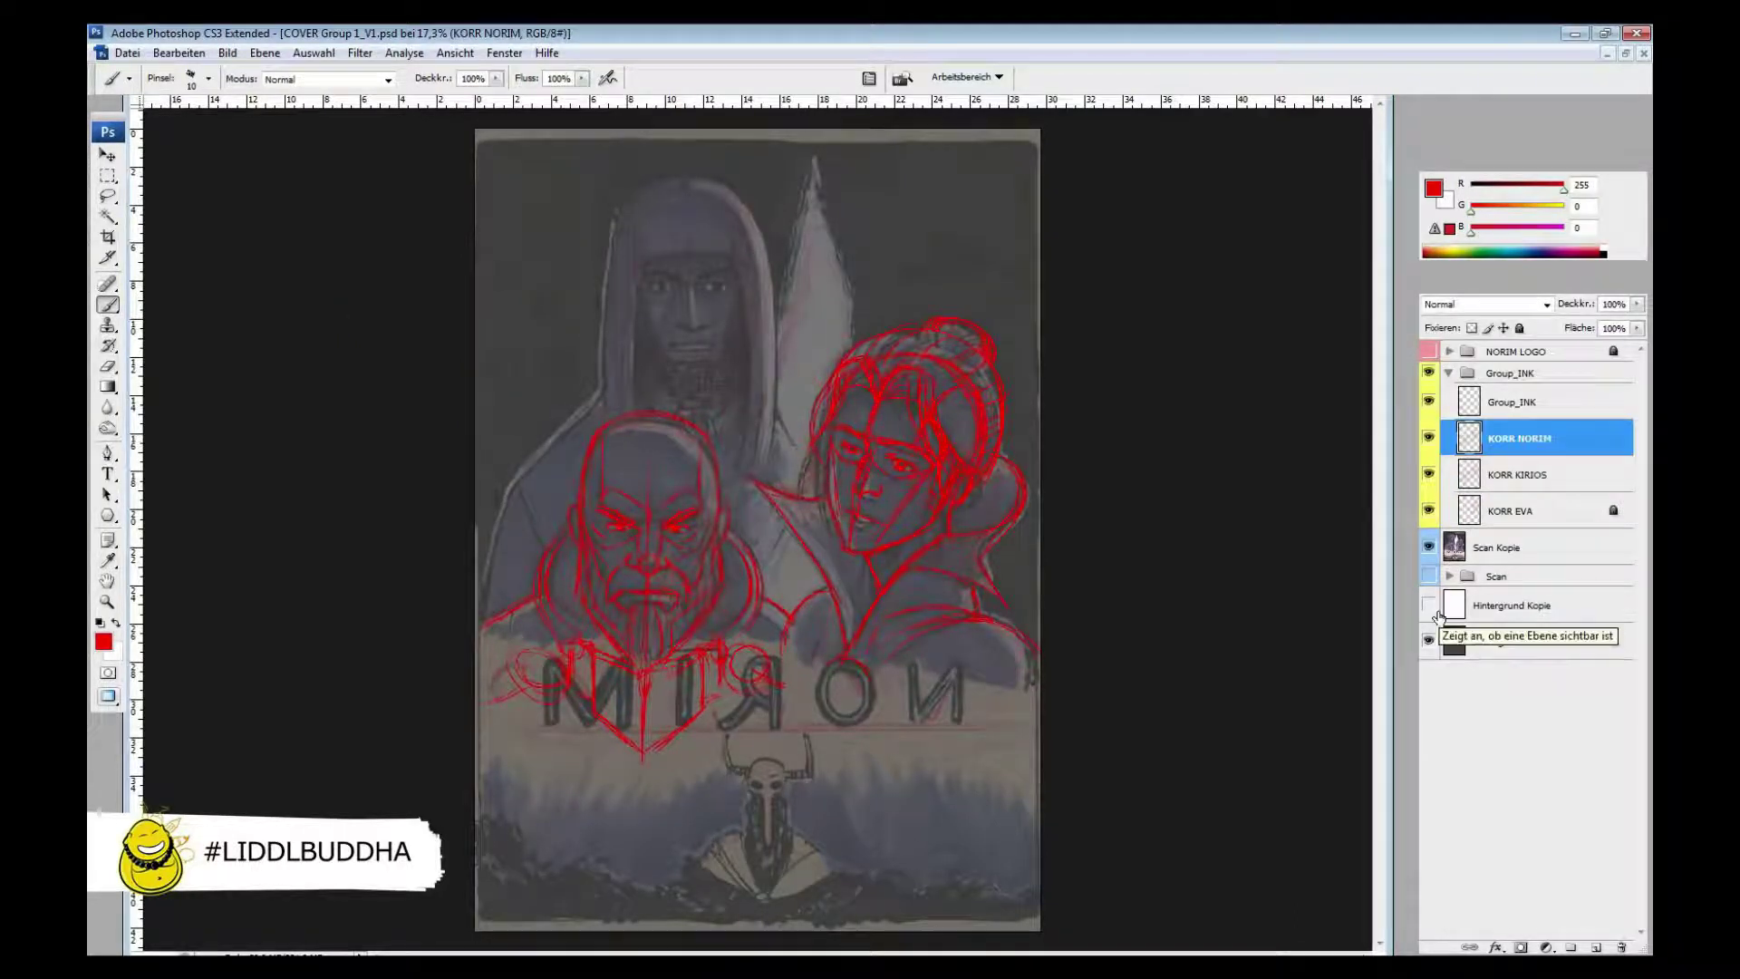
- Flip the canvas horizontally again, framed on the hooded man and the two heads below him
key(z)
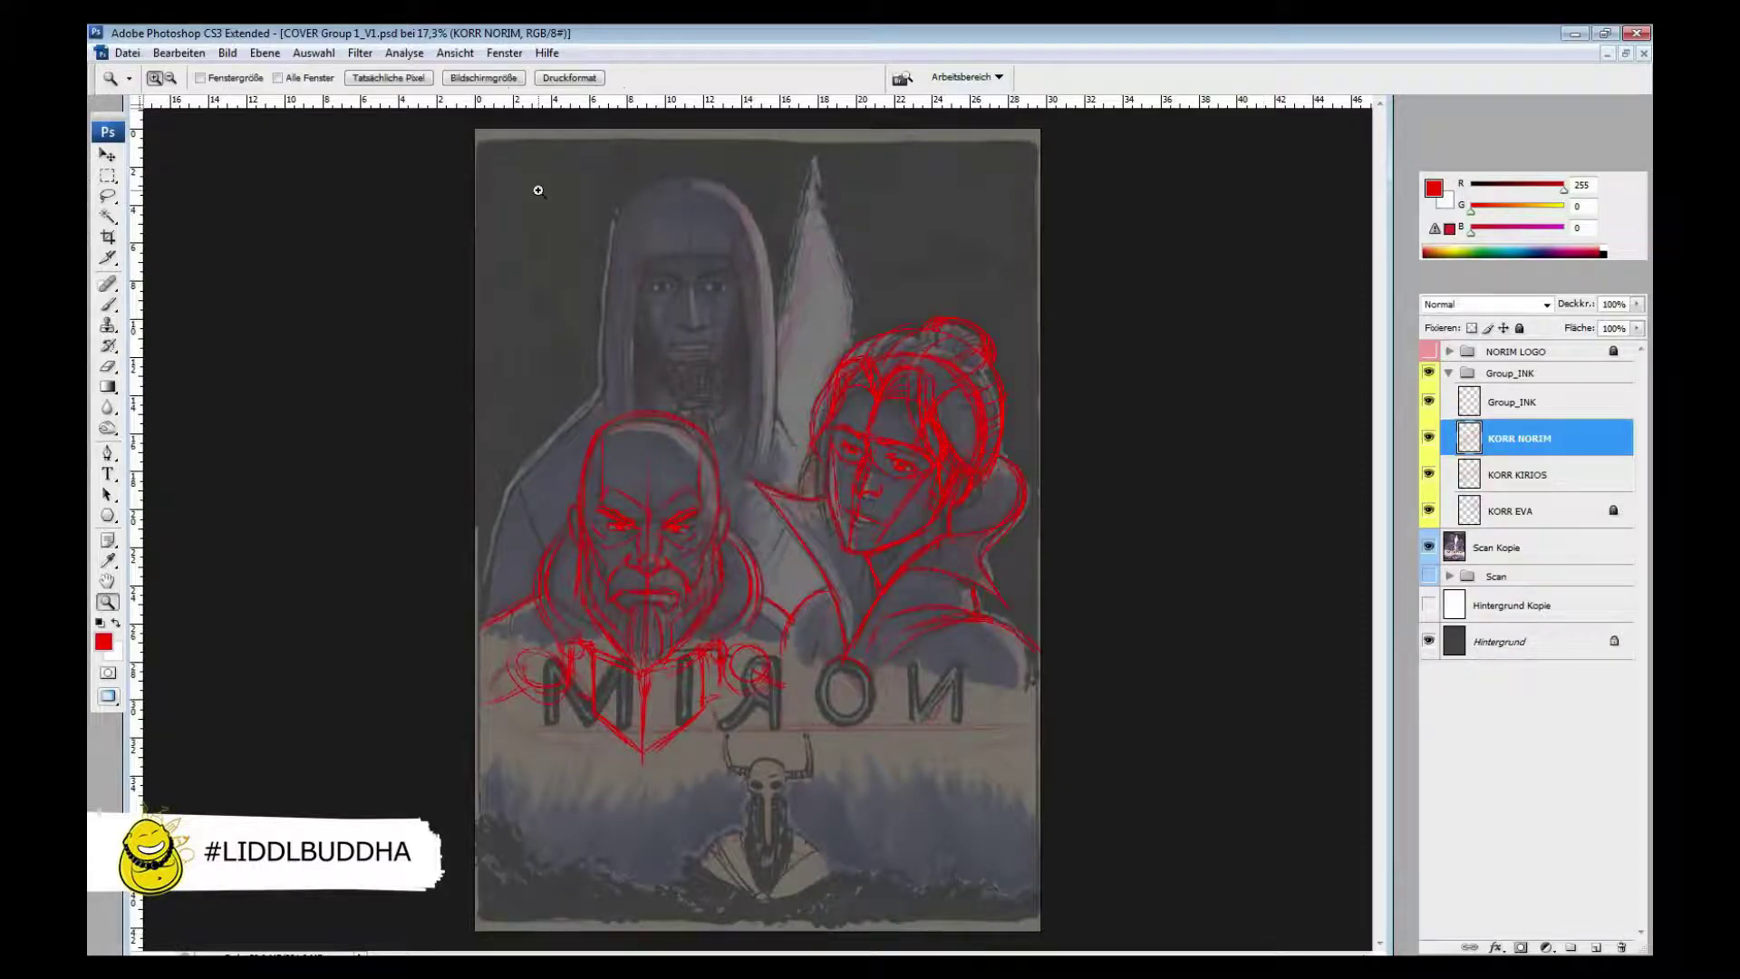
drag(535, 182, 960, 566)
click(227, 53)
click(362, 318)
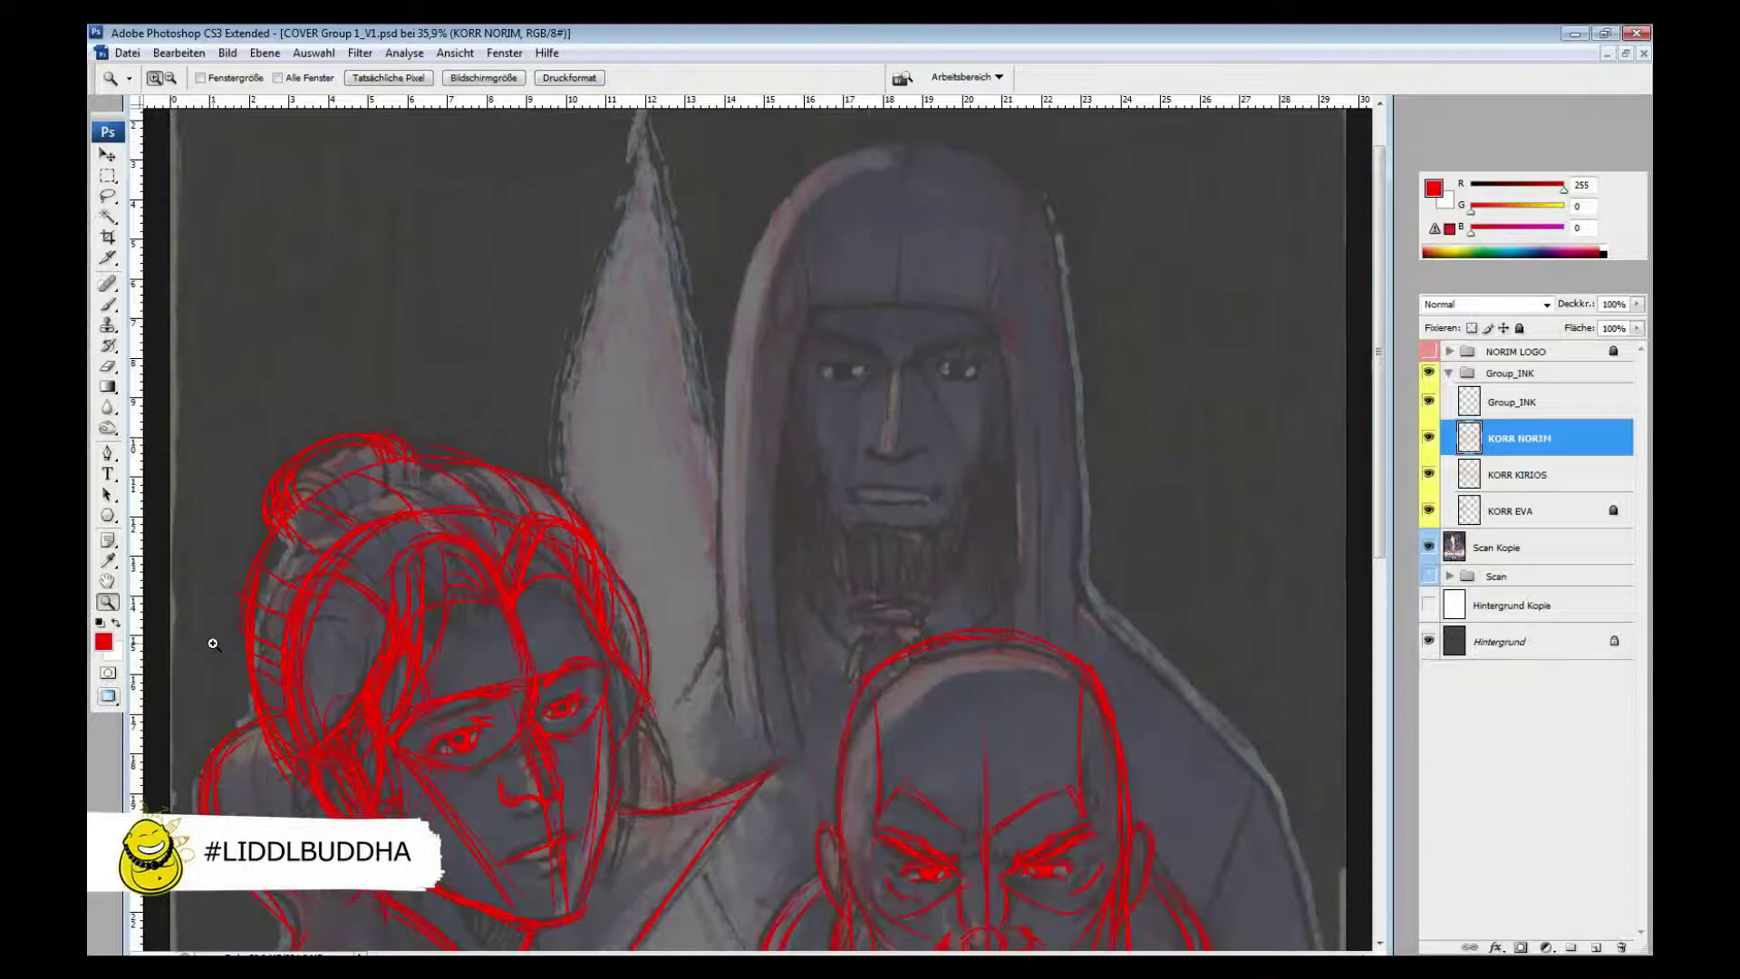
- Lock the KORR KIRIOS layer and make KORR NORIM the active layer
click(1576, 475)
key(slash)
click(1532, 438)
- Switch to full-screen view and sketch the hooded man's skull circle, centre line, eye lines and jaw in red with a size 20 brush
key(h)
drag(925, 454, 917, 517)
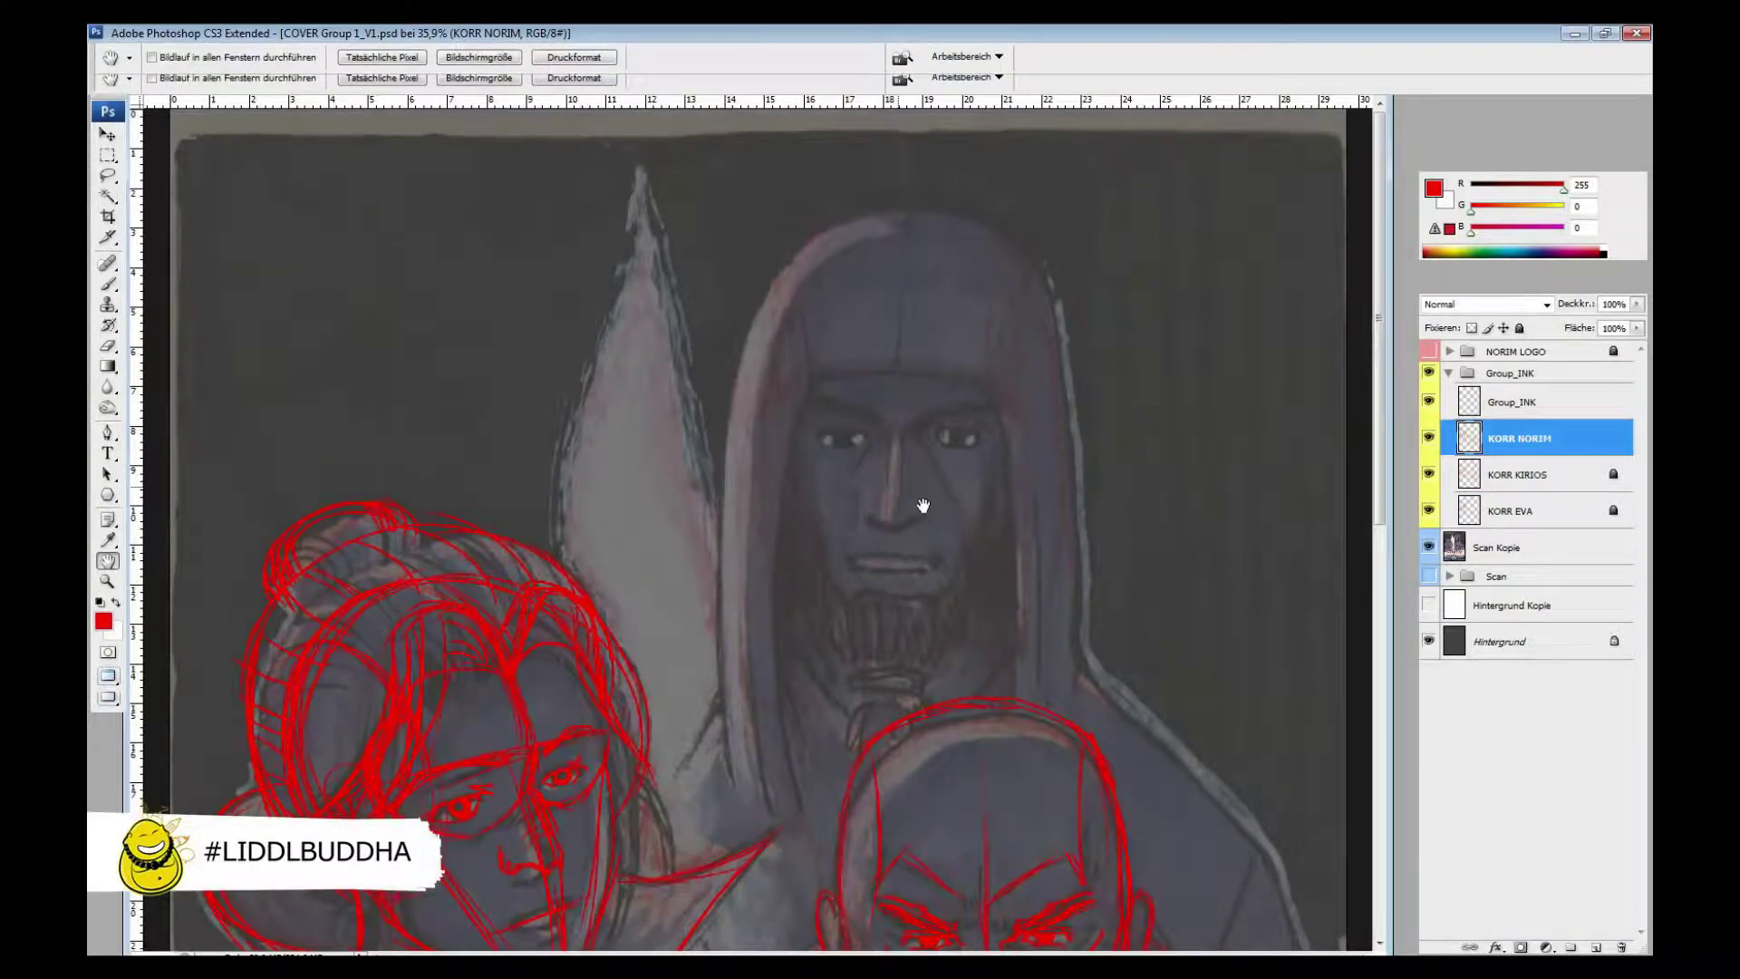
key(f)
key(b)
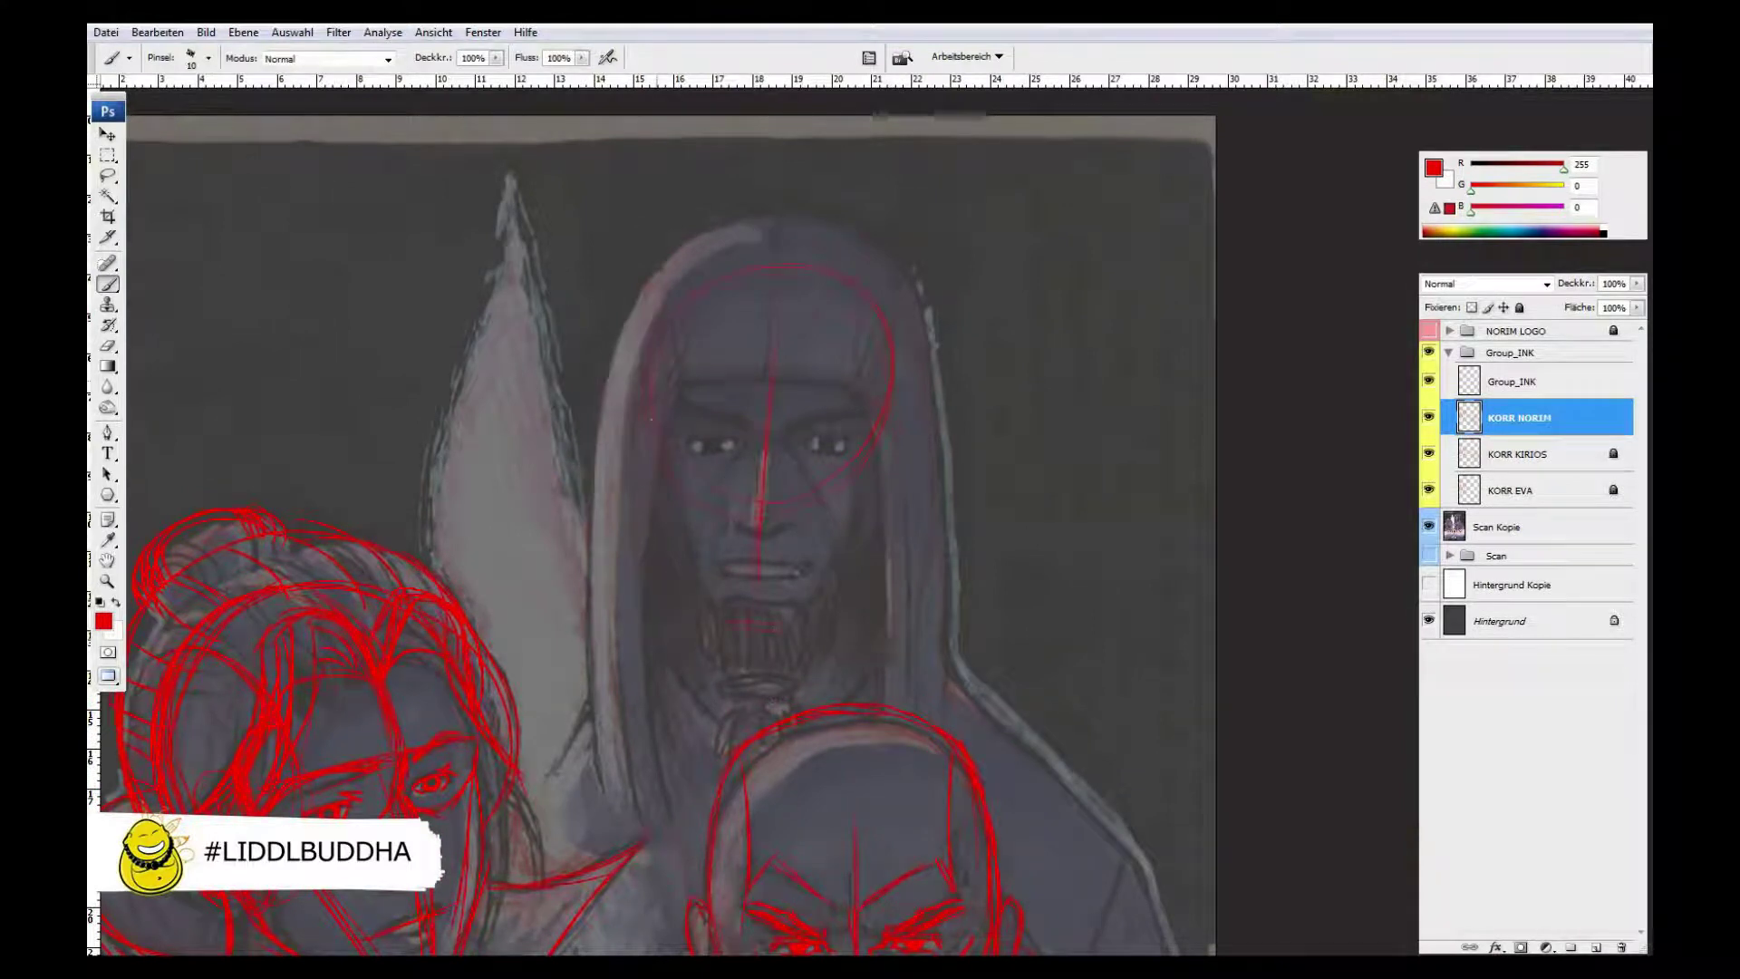
drag(885, 620, 853, 678)
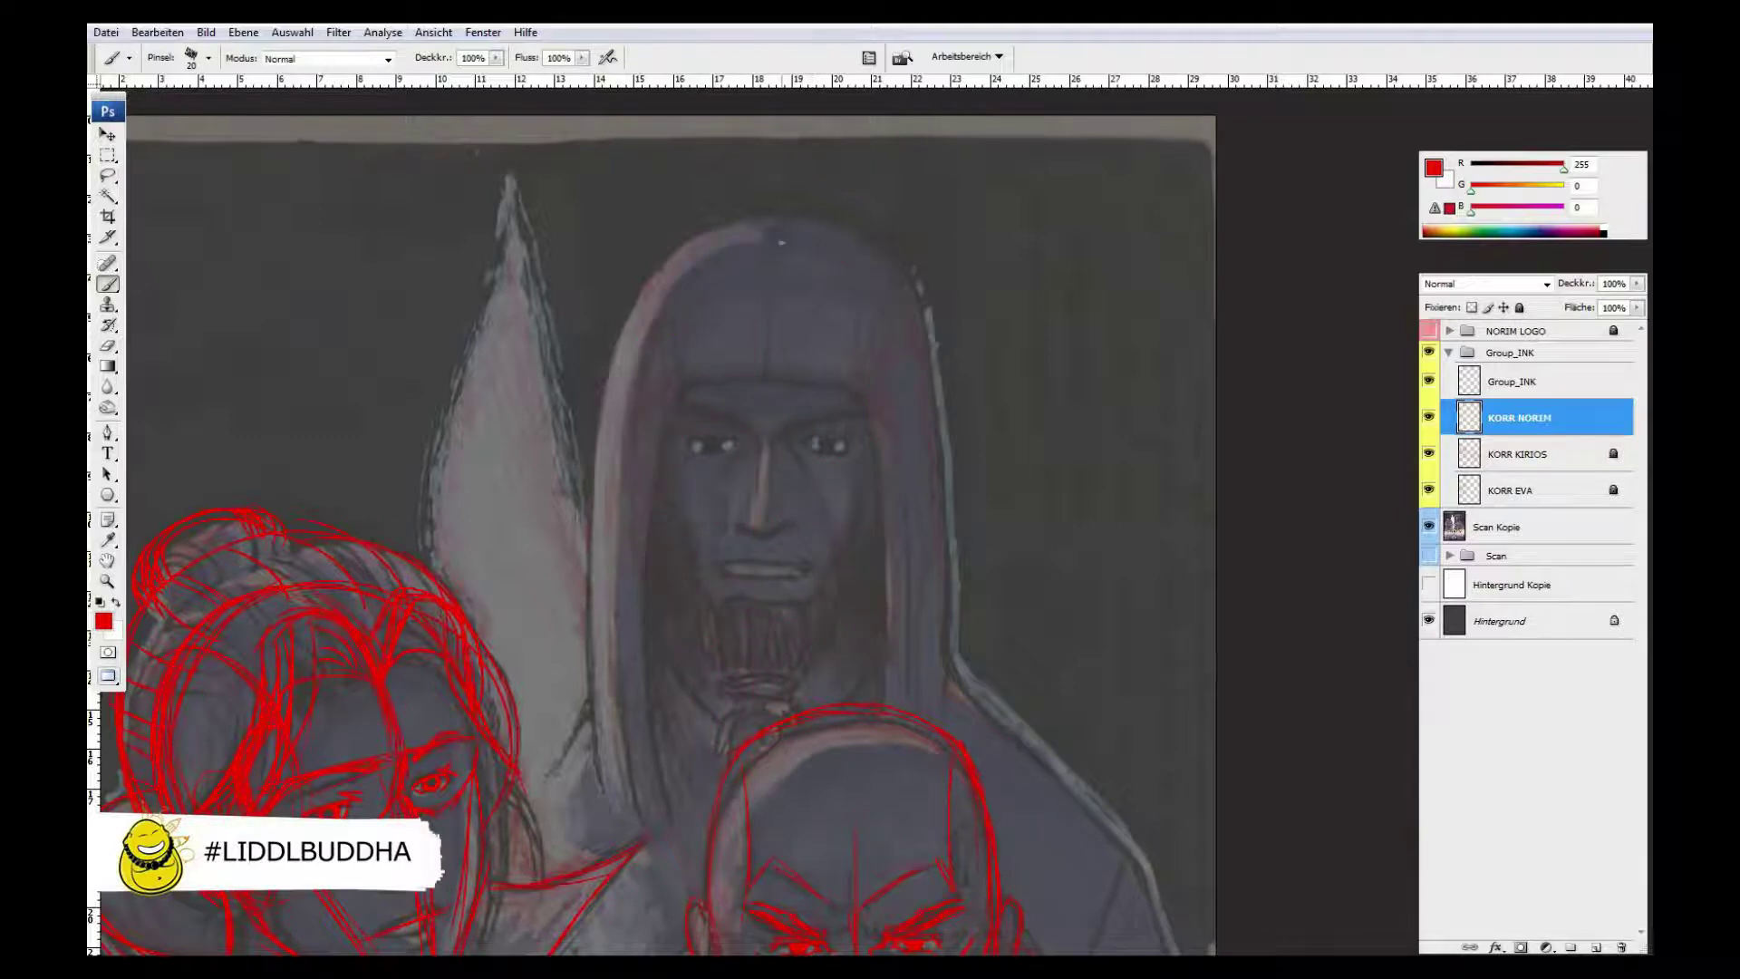
drag(633, 481, 902, 469)
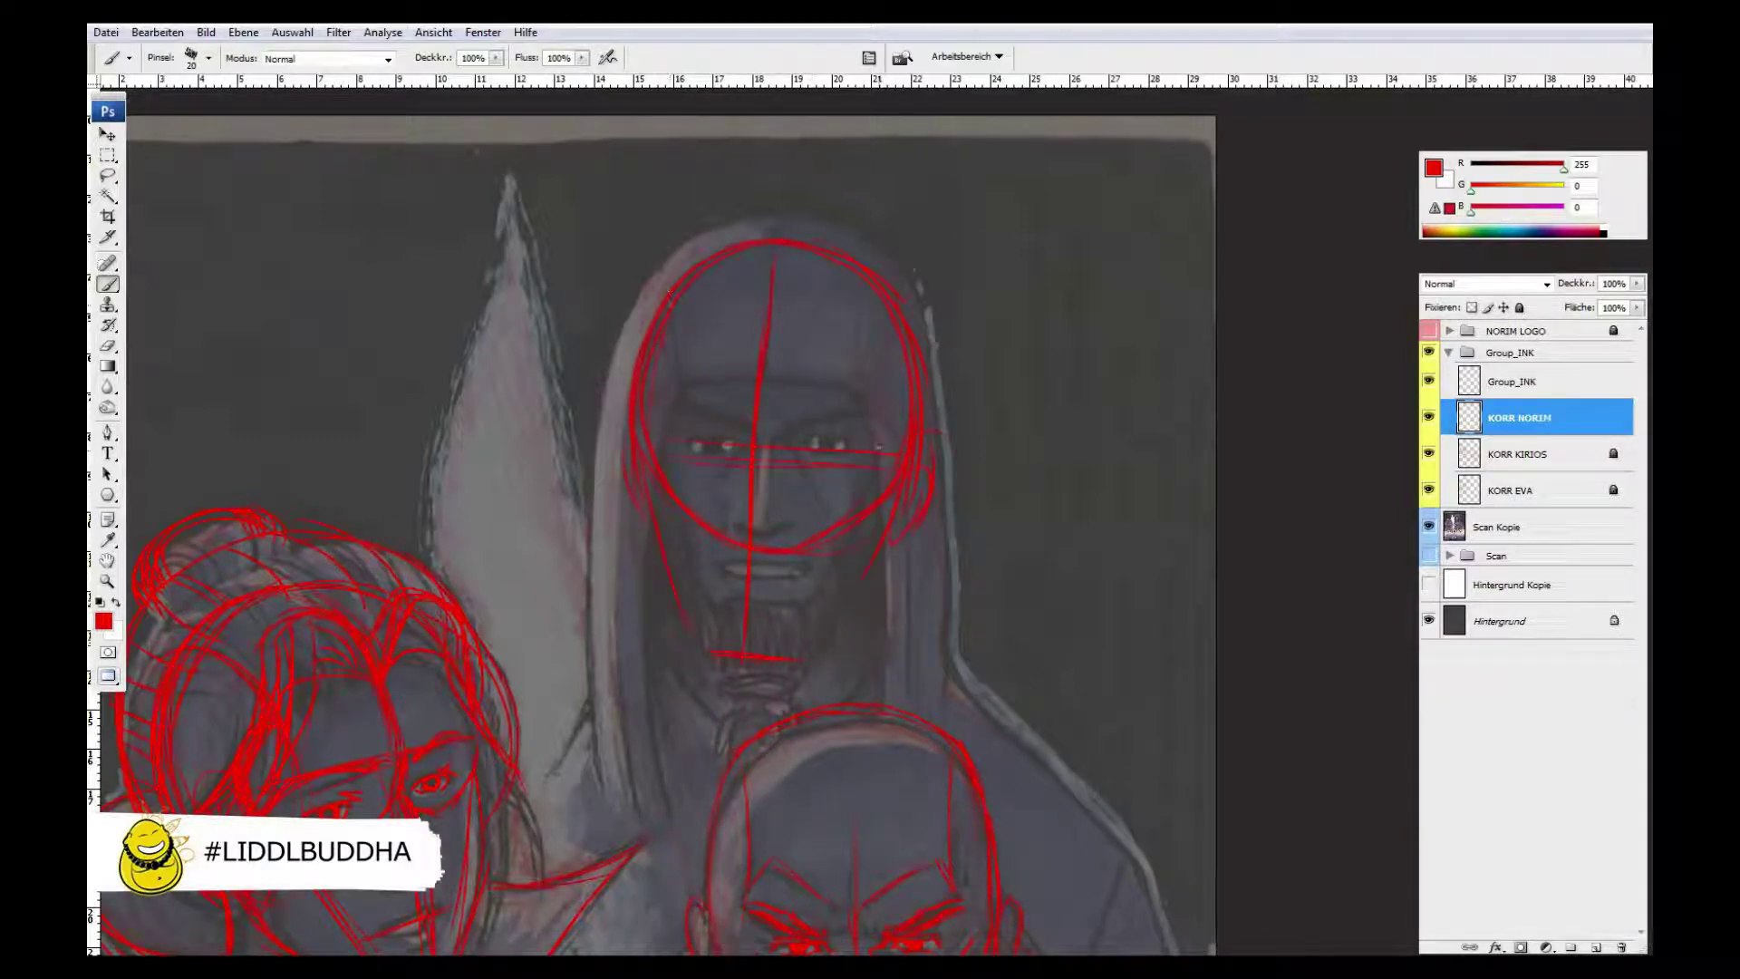
drag(757, 490, 754, 527)
- Sketch the outer contour of the man's hood and continue it down into his shoulders
drag(689, 208, 594, 508)
mouse_move(893, 226)
mouse_down()
mouse_move(950, 634)
mouse_move(1153, 870)
mouse_up()
drag(591, 724, 534, 778)
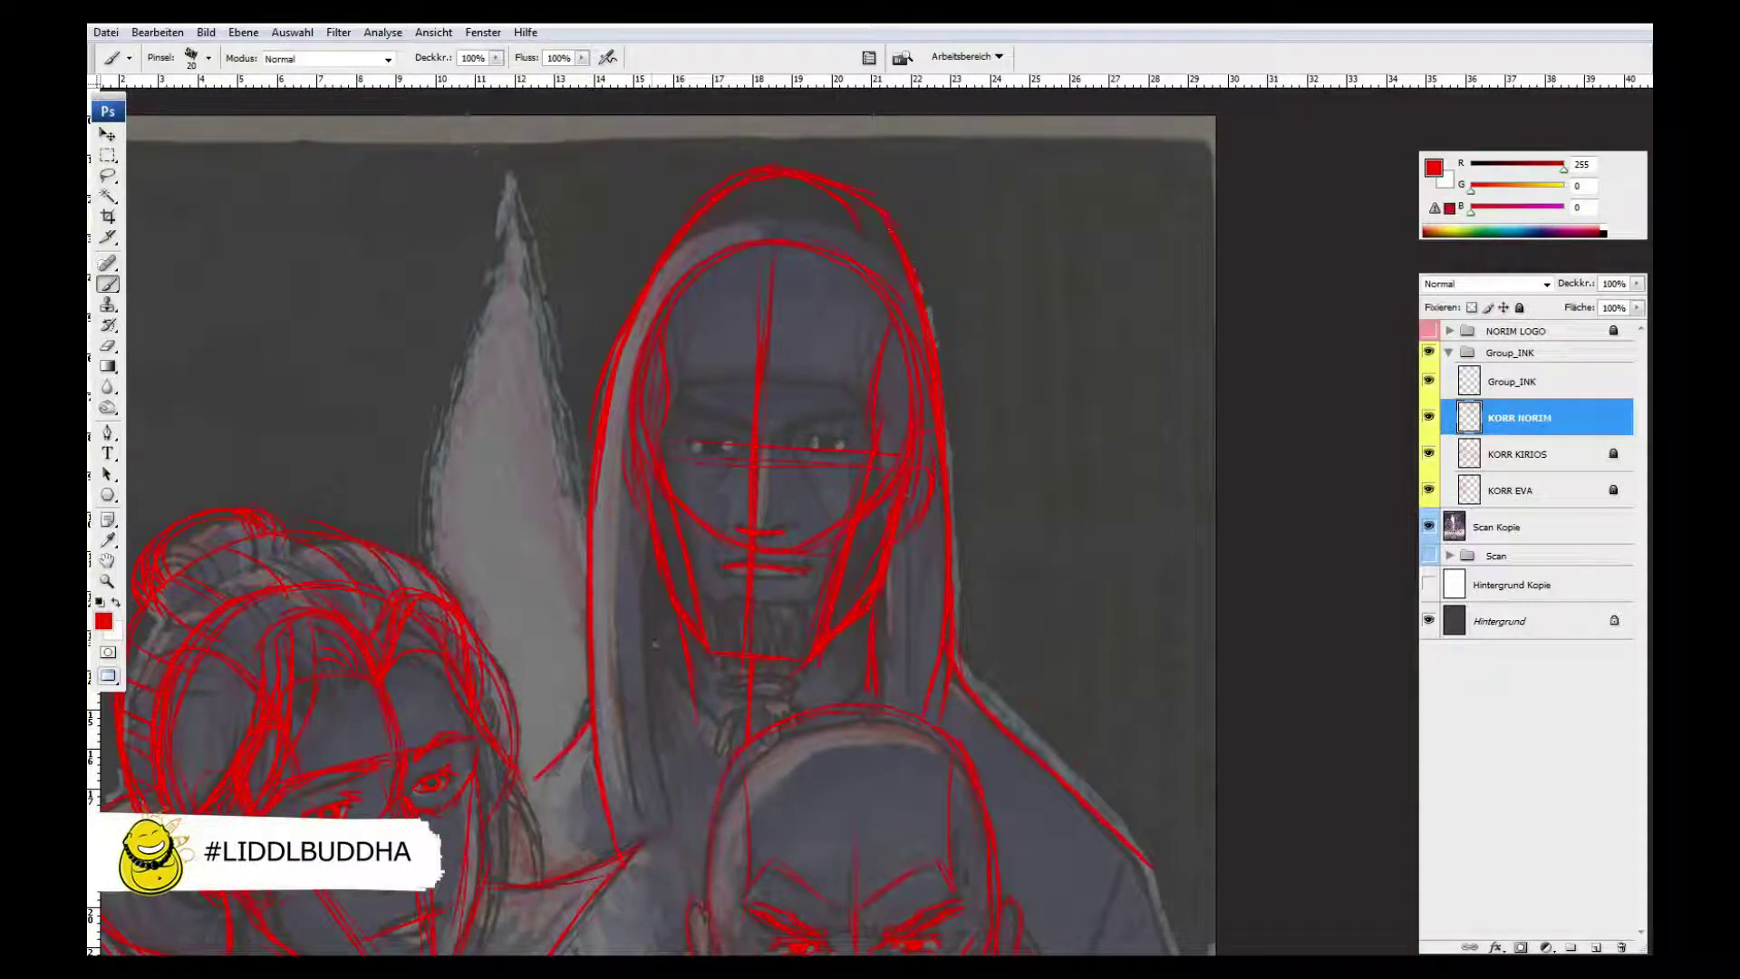
- Erase the excess lines at the peak of the hood and mirror the canvas horizontally
key(e)
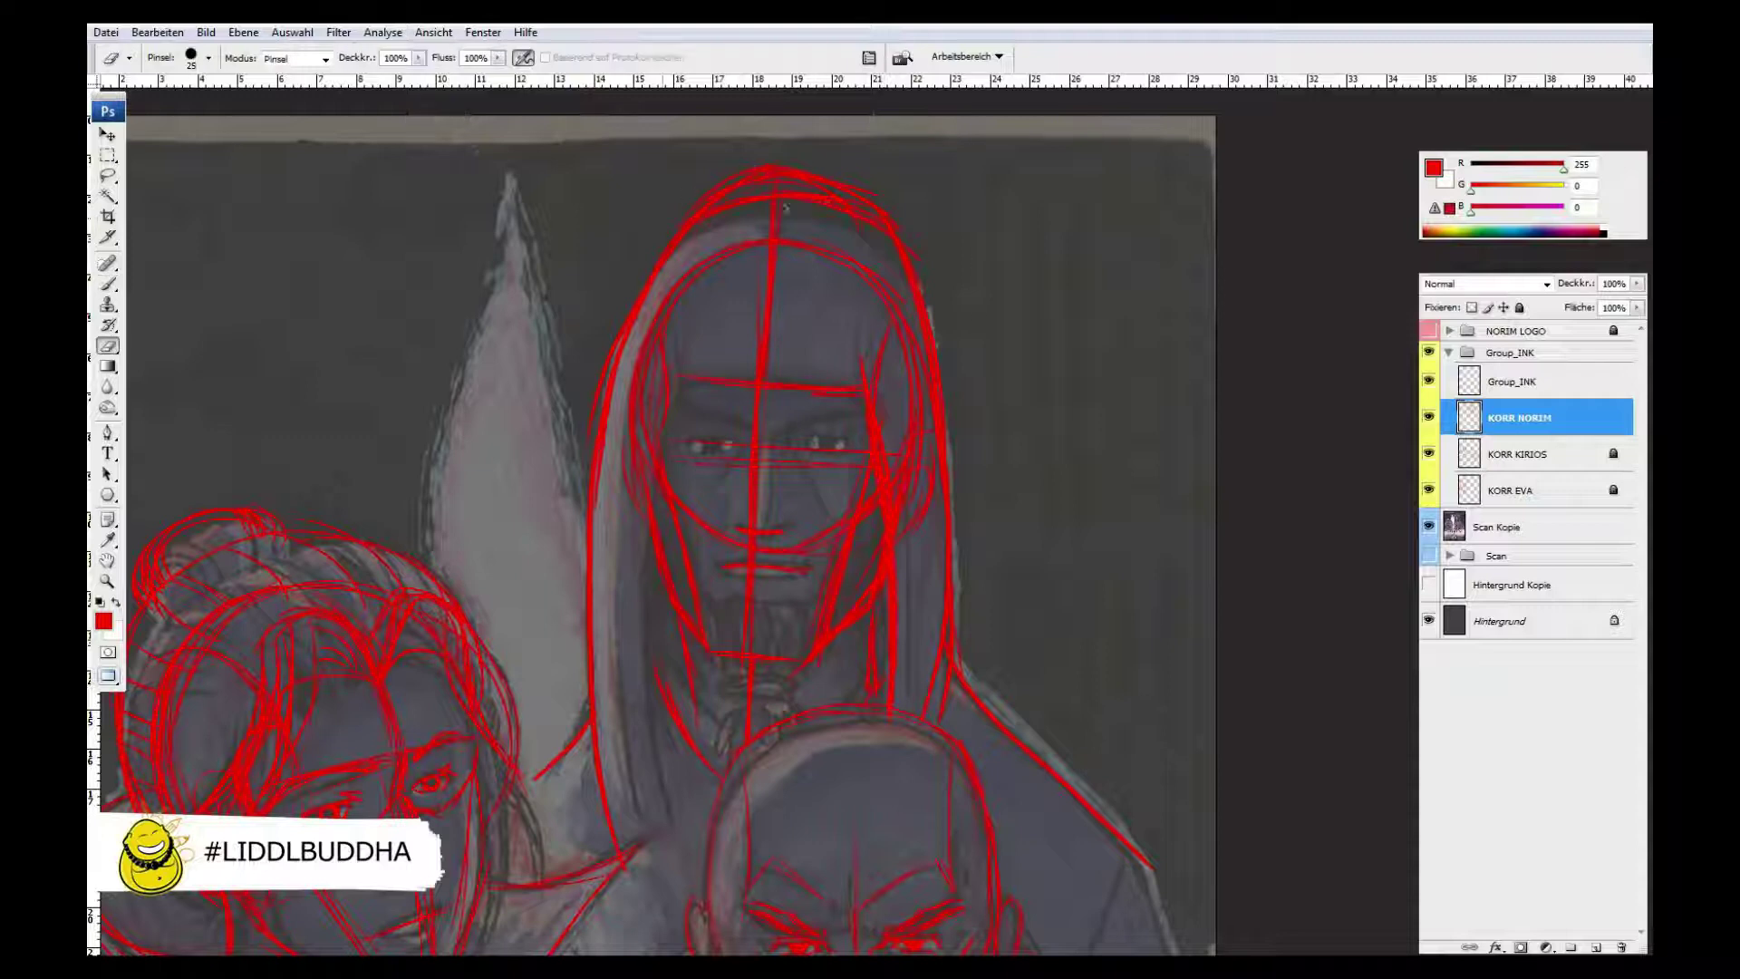
scroll(615, 531, left, 5)
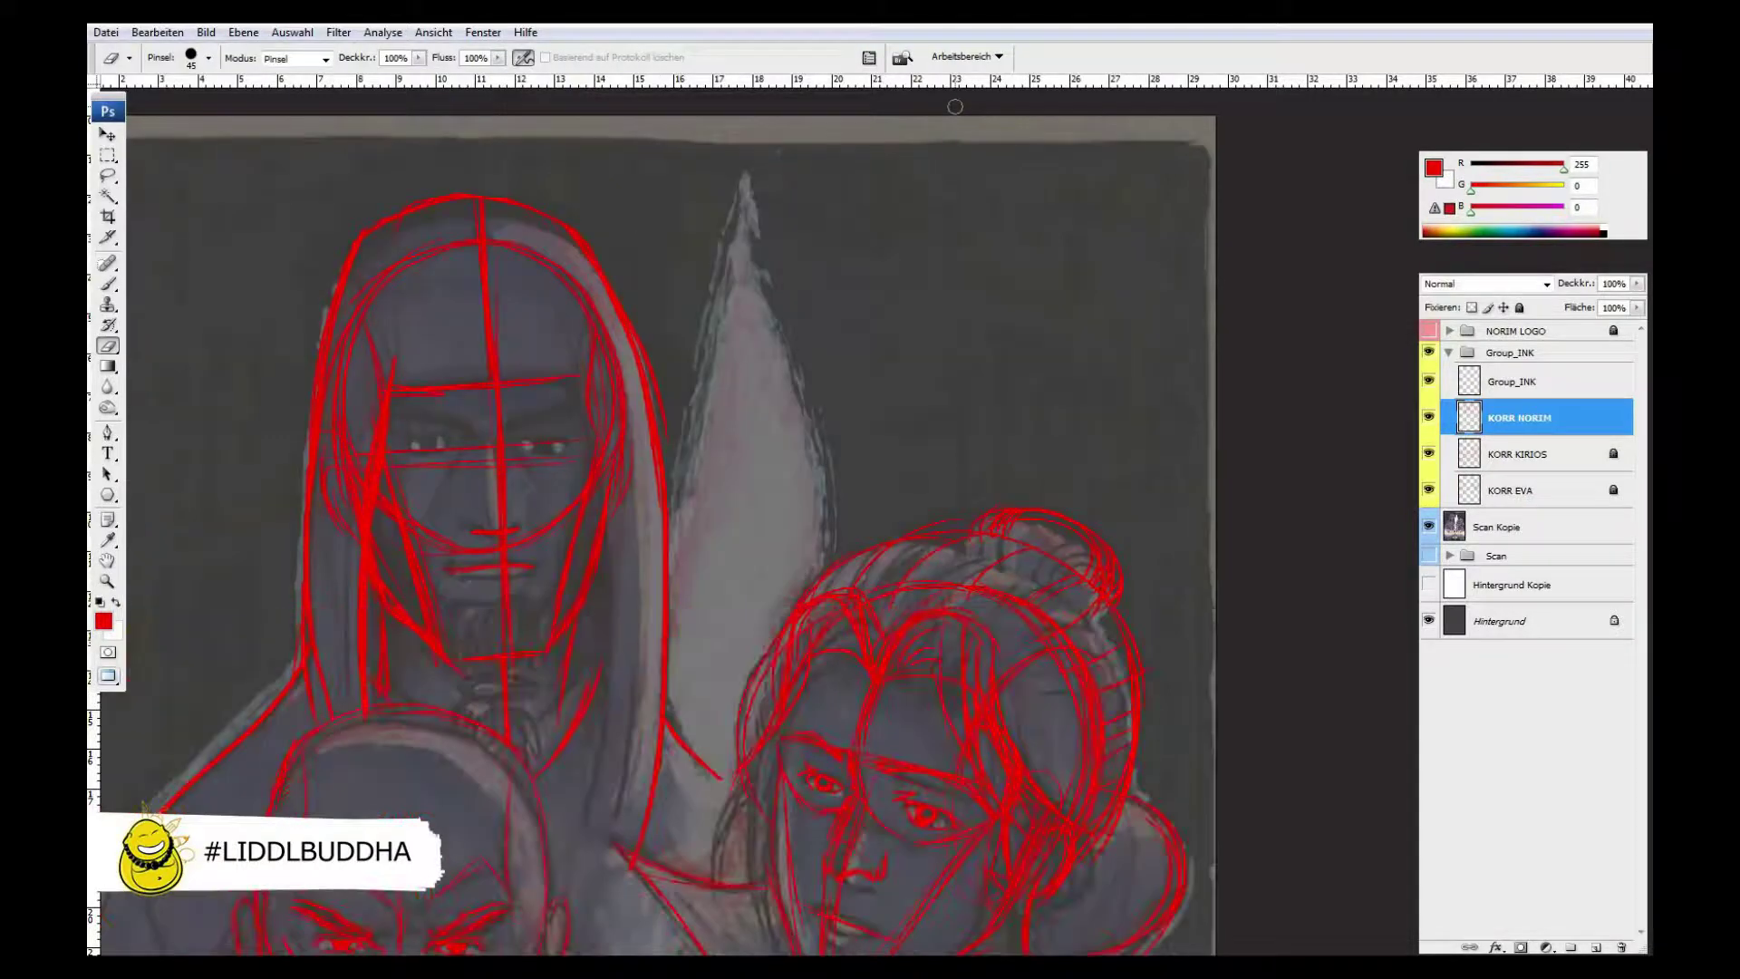
- Sketch the hooded man's brows, eyes, nose, mouth and goatee in red, and undo the last strokes on his eye
key(b)
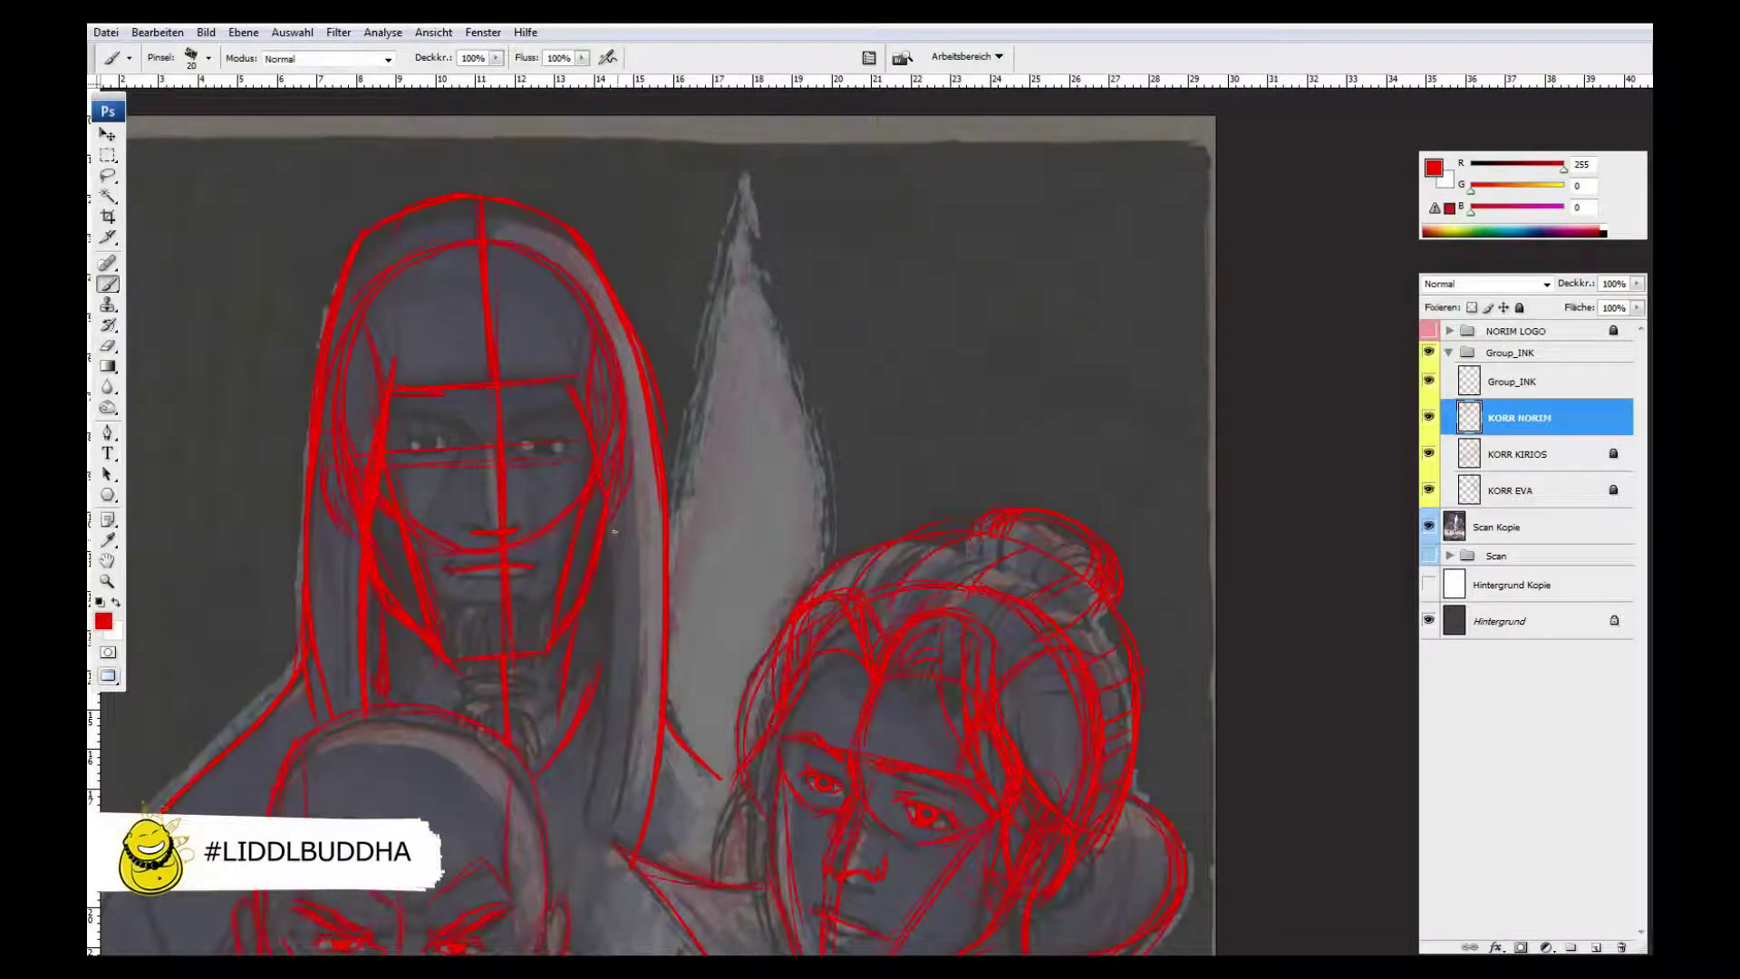
drag(478, 197, 328, 299)
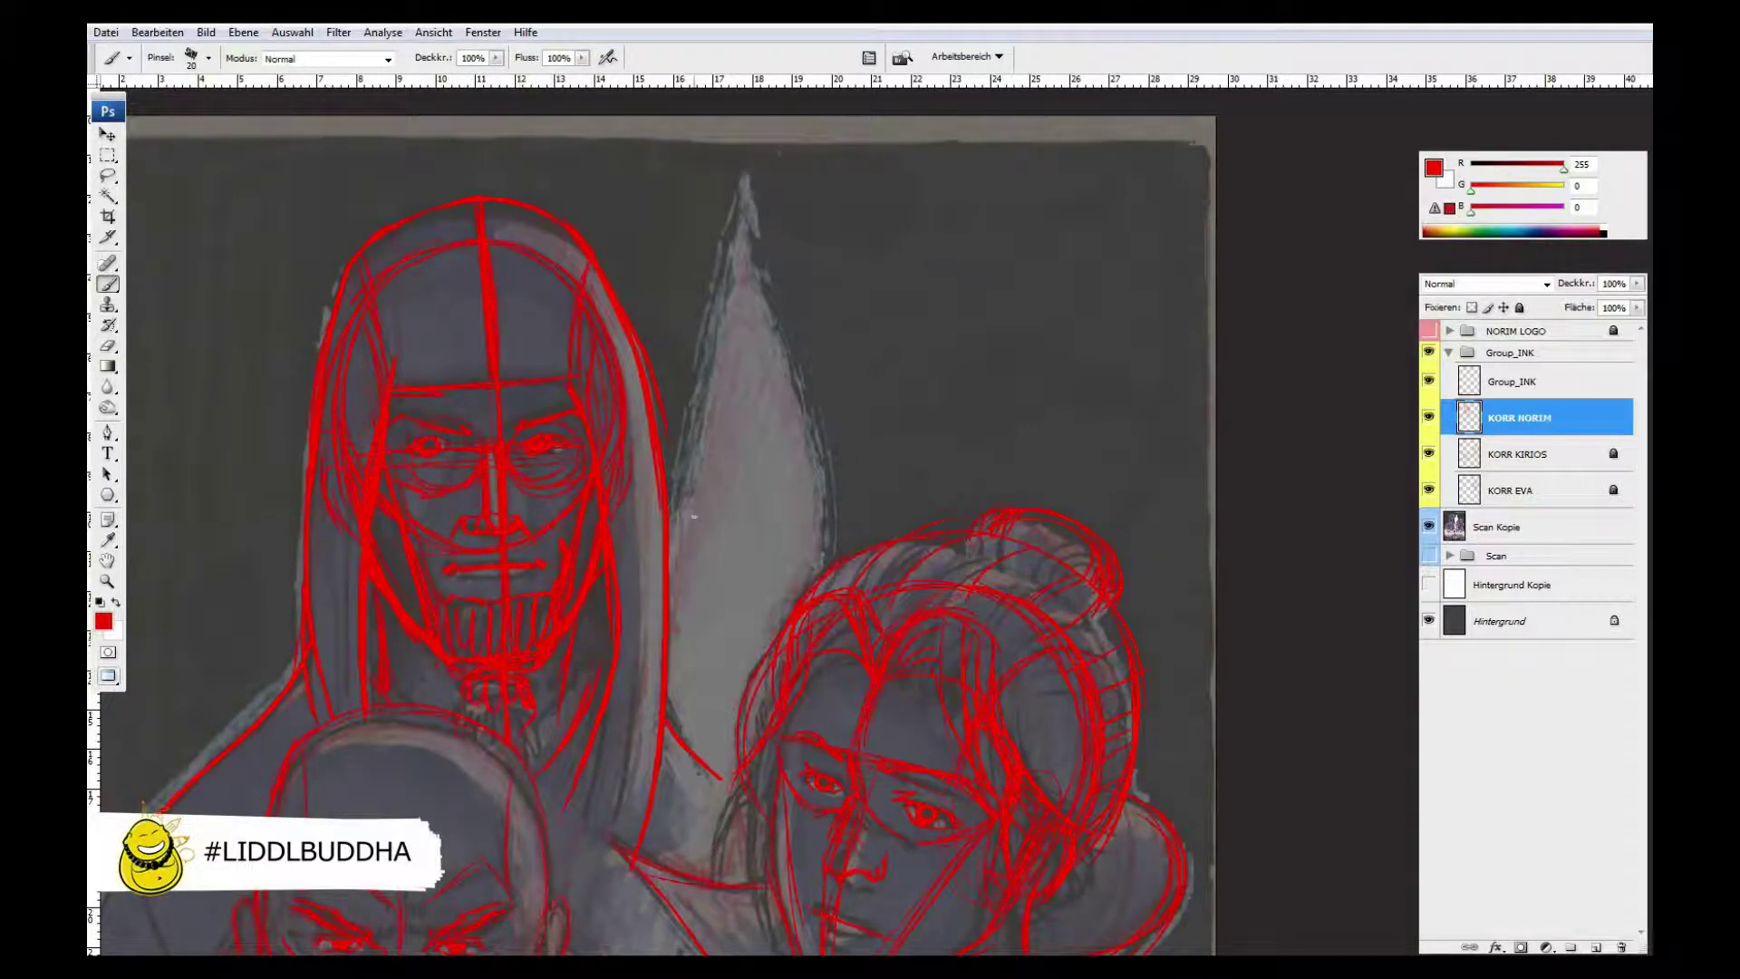
scroll(848, 512, up, 5)
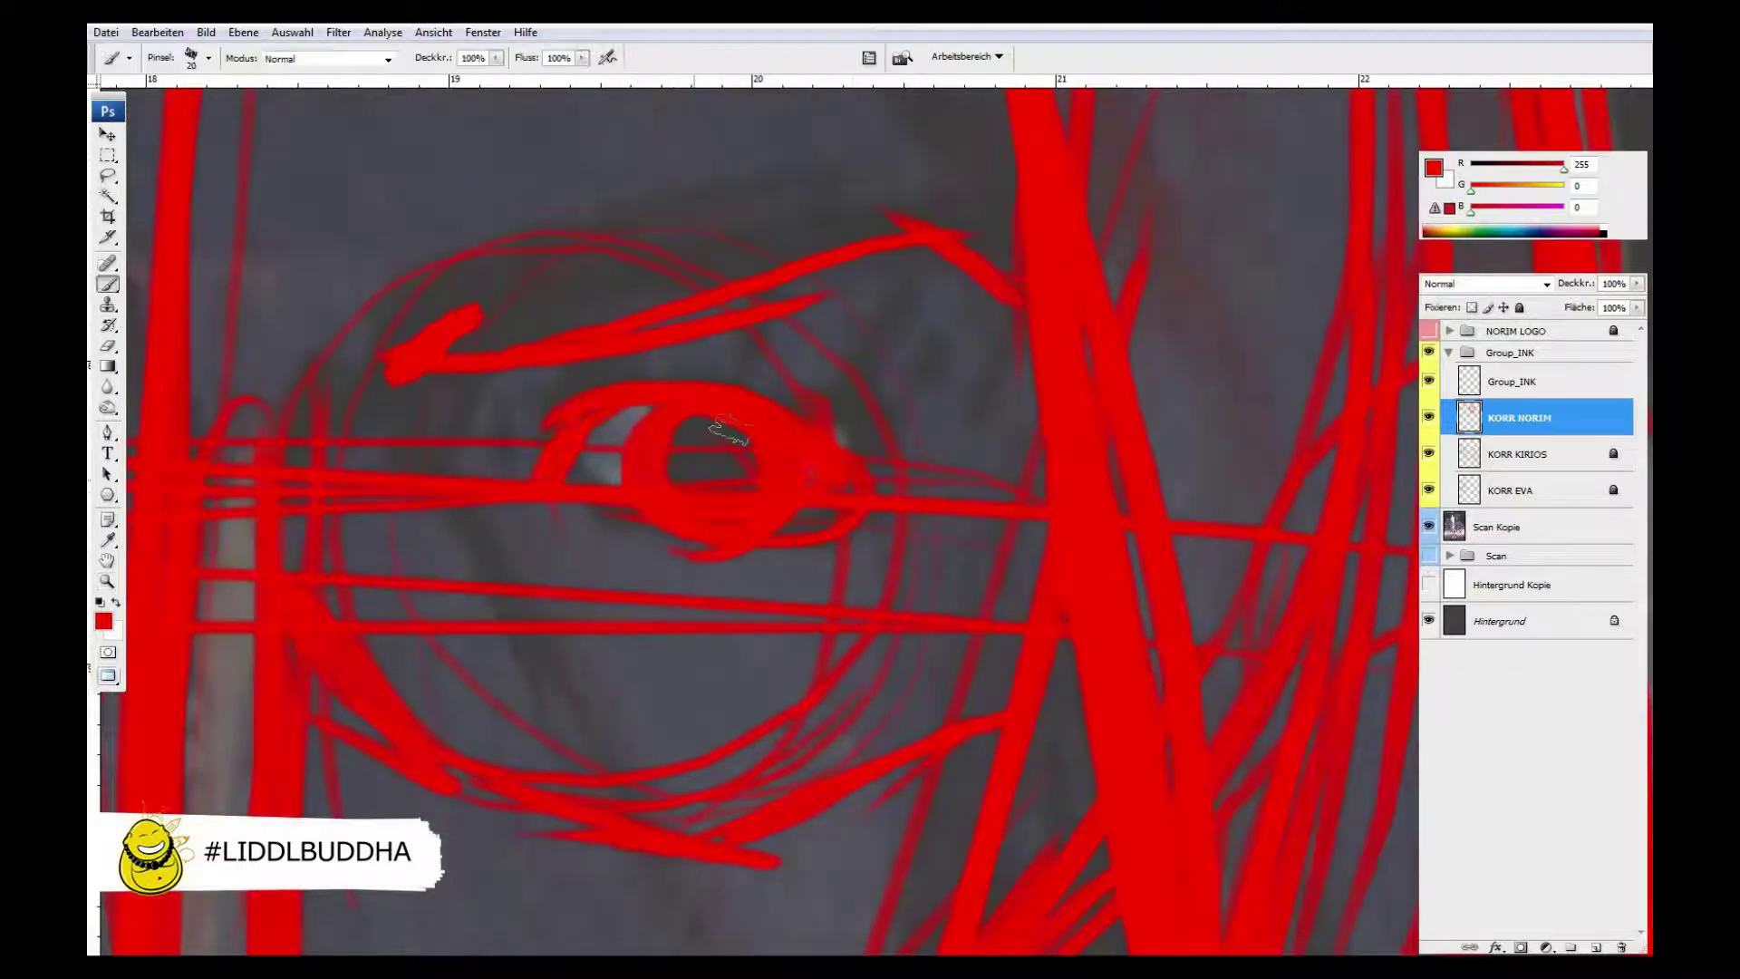
key(ctrl+alt+z)
key(ctrl+alt+z)
key(ctrl+alt+z)
key(ctrl+alt+z)
key(ctrl+alt+z)
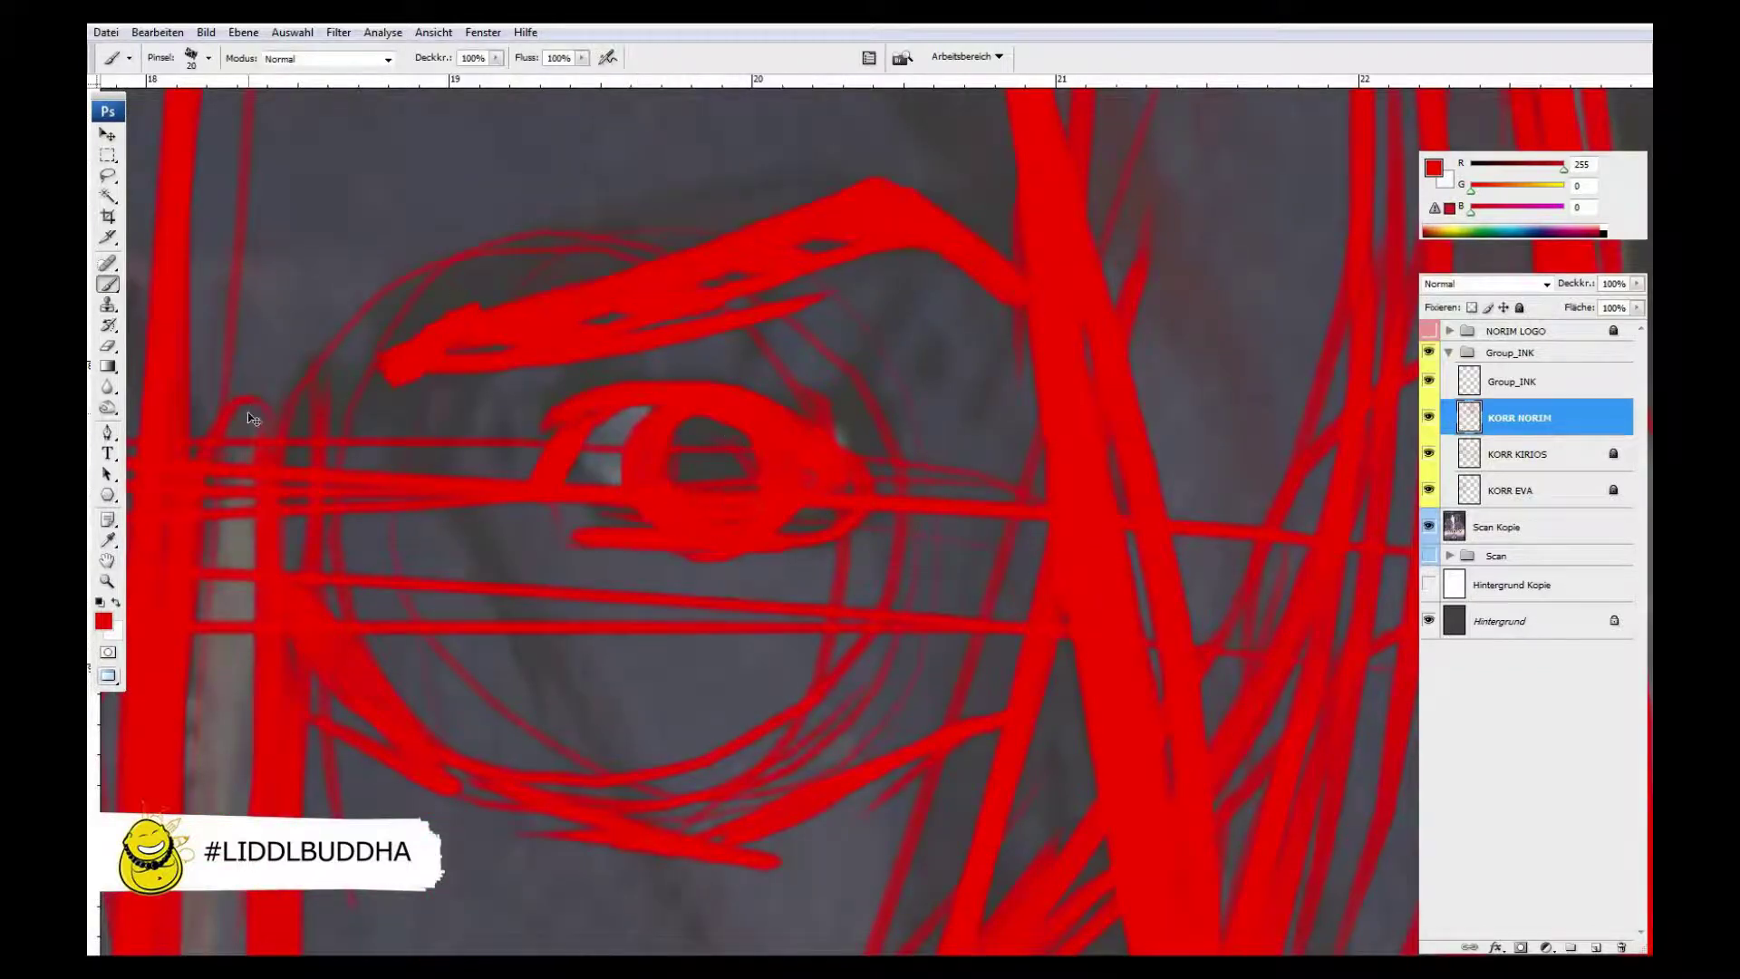
- Open up the hooded man's filled-in pupils by erasing and redrawing, and nudge one of his eyes with a lasso selection
key(ctrl+0)
scroll(662, 388, up, 4)
key(e)
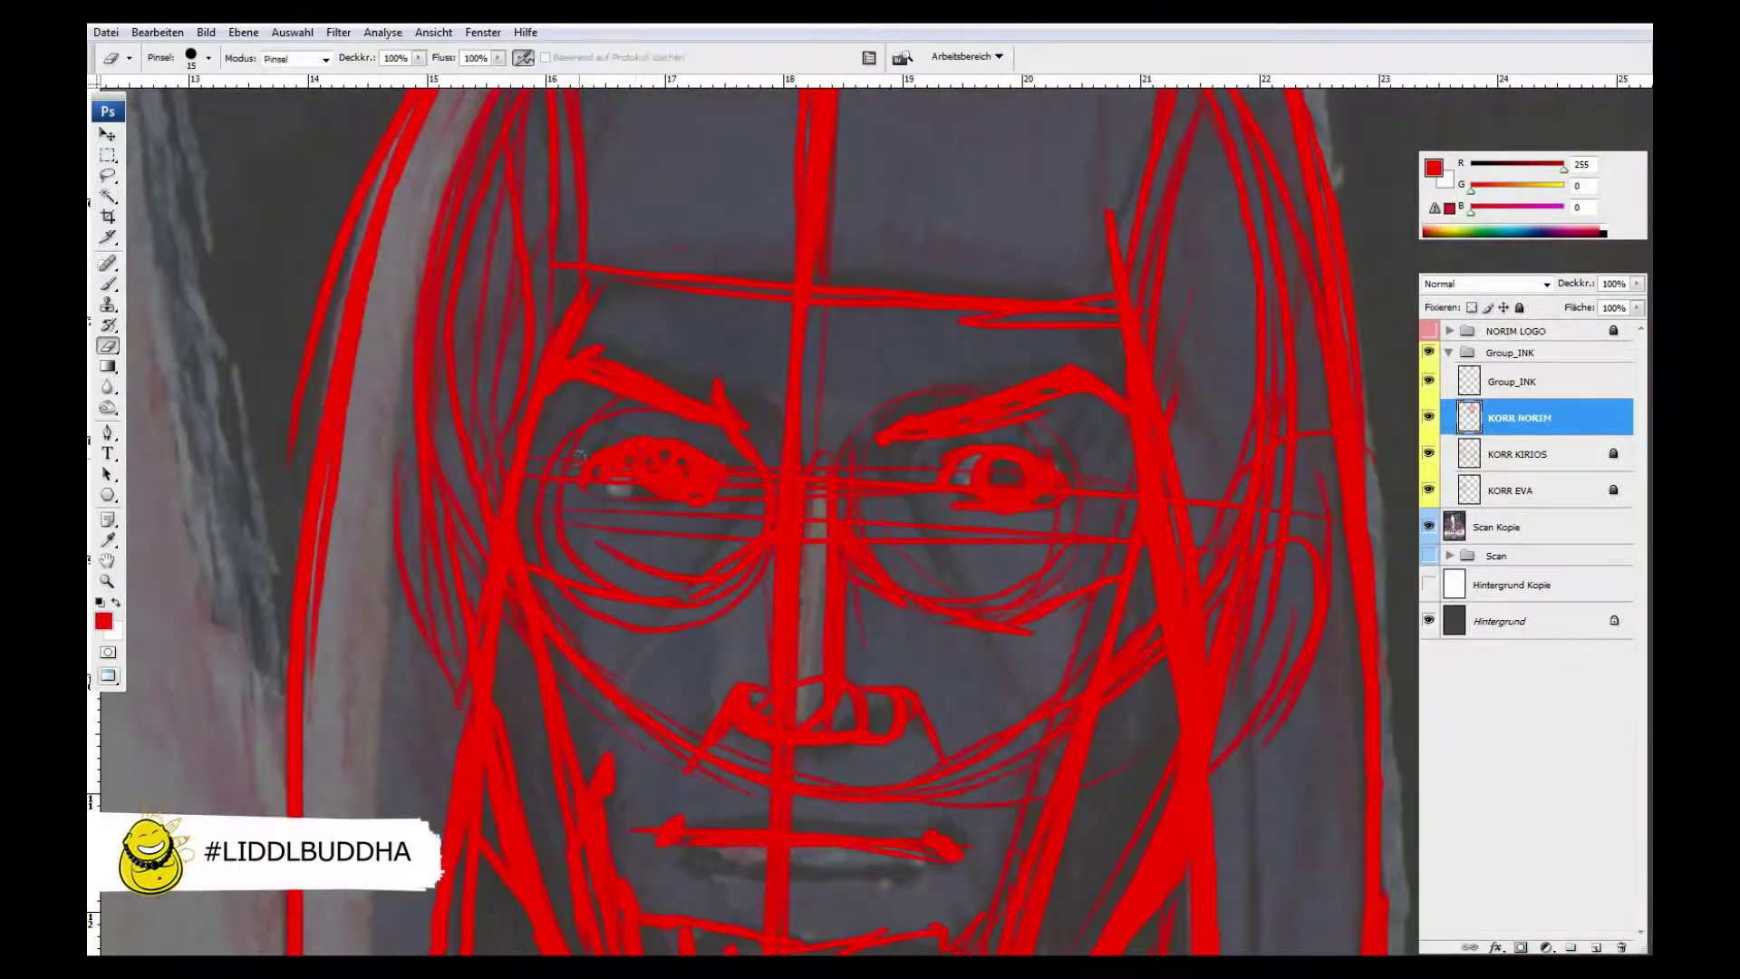
key(b)
key(e)
key(l)
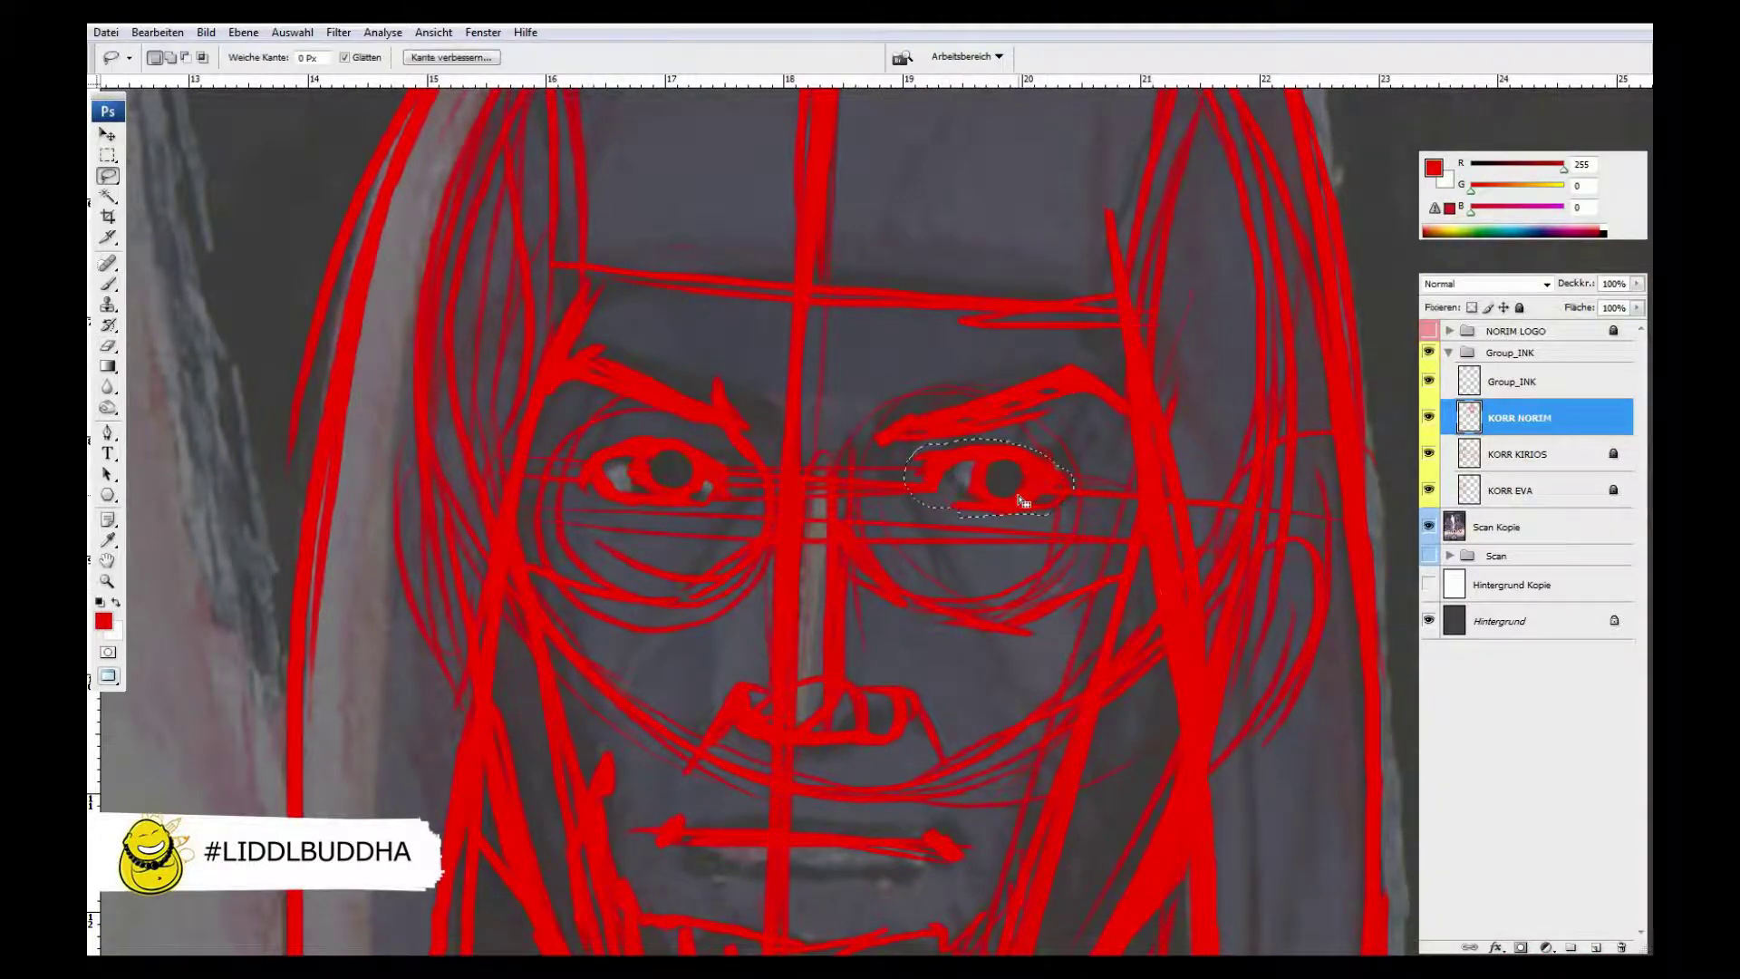
drag(1018, 497, 1069, 524)
key(ctrl+0)
- Show and unlock the NORIM LOGO group and delete its surplus layers, keeping only Norim V3 Kopie 2
click(1430, 330)
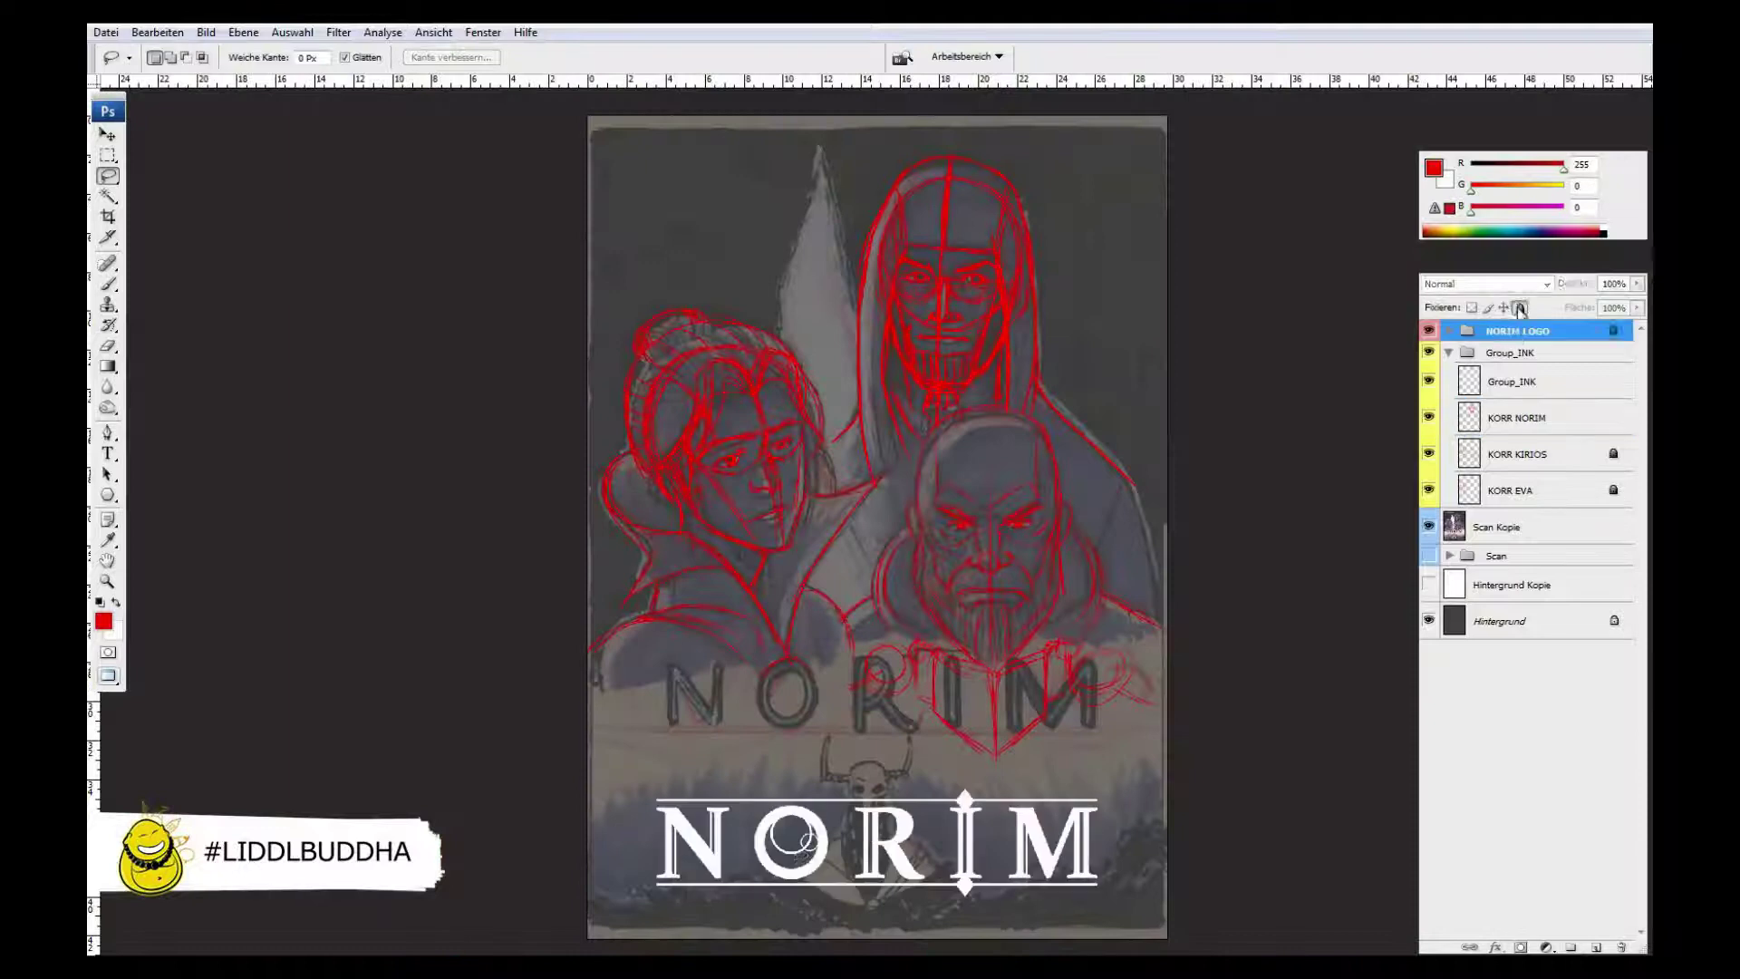
click(1448, 331)
click(1508, 468)
shift+click(1507, 397)
key(Delete)
- Move the white NORIM logo straight up onto the hand-drawn title lettering below the characters
key(ctrl+t)
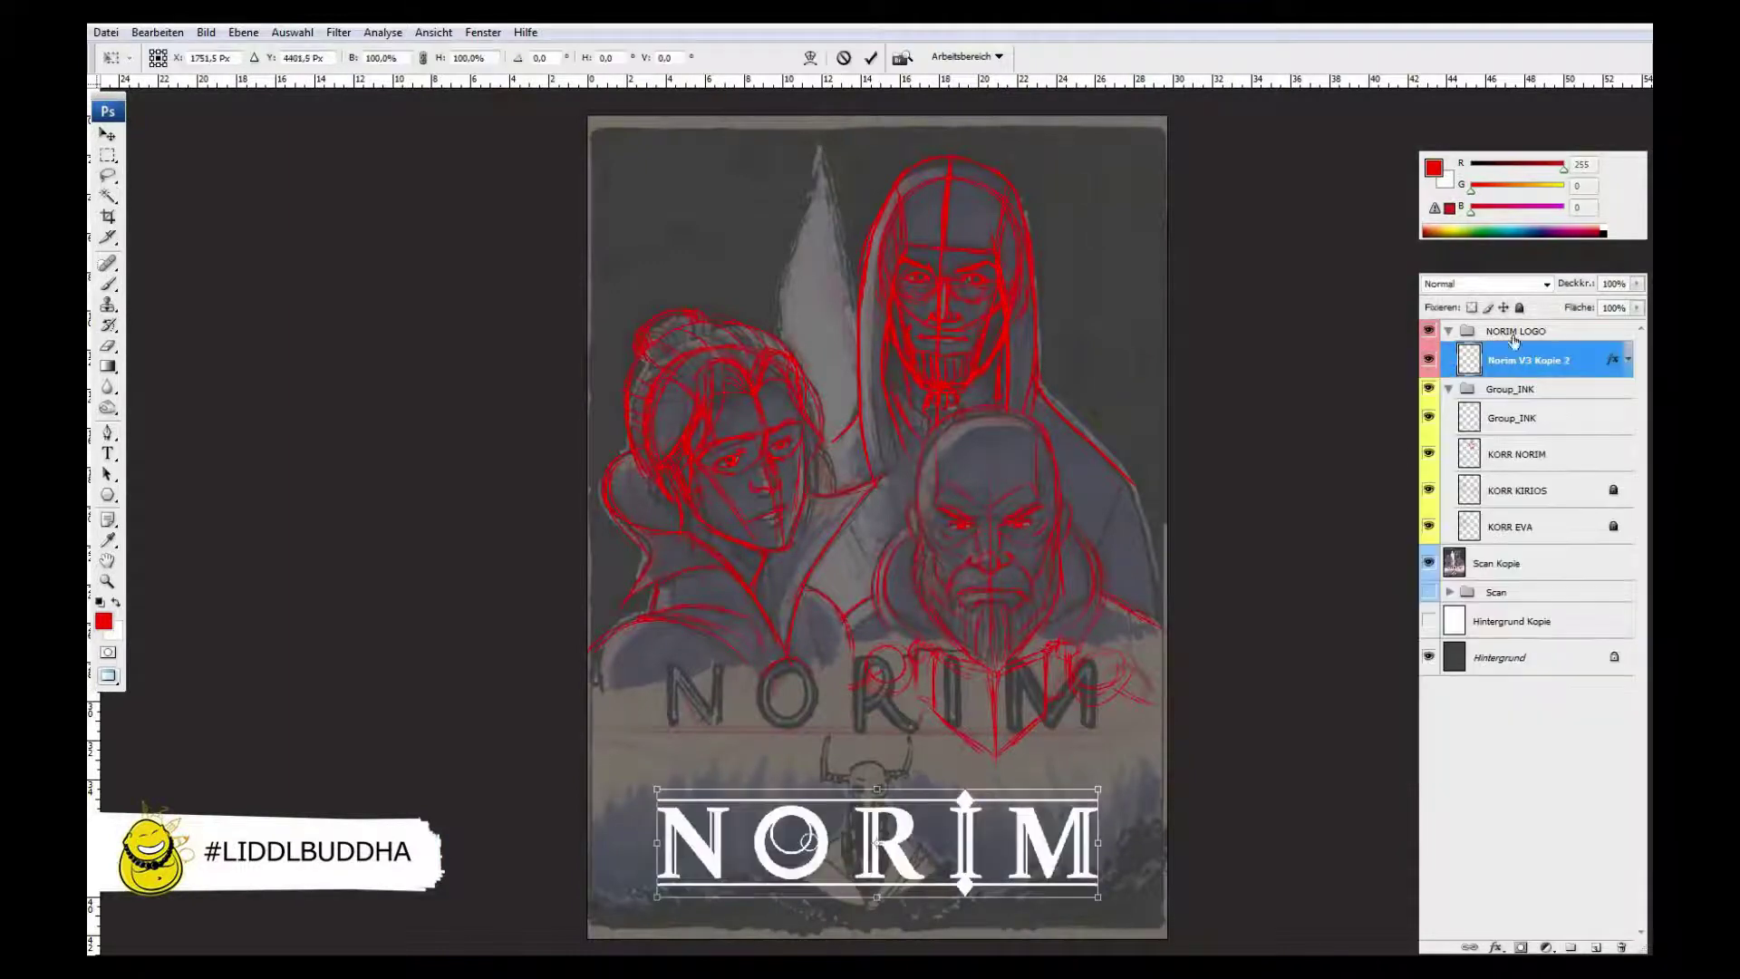
key(shift+Up)
key(shift+Up)
key(shift+Up)
key(shift+Up)
key(shift+Up)
key(shift+Up)
key(shift+Up)
key(shift+Up)
key(shift+Up)
key(shift+Up)
key(shift+Up)
key(shift+Up)
key(shift+Up)
key(shift+Up)
key(shift+Up)
key(Return)
- Collapse, lock and hide the NORIM LOGO group
click(1528, 456)
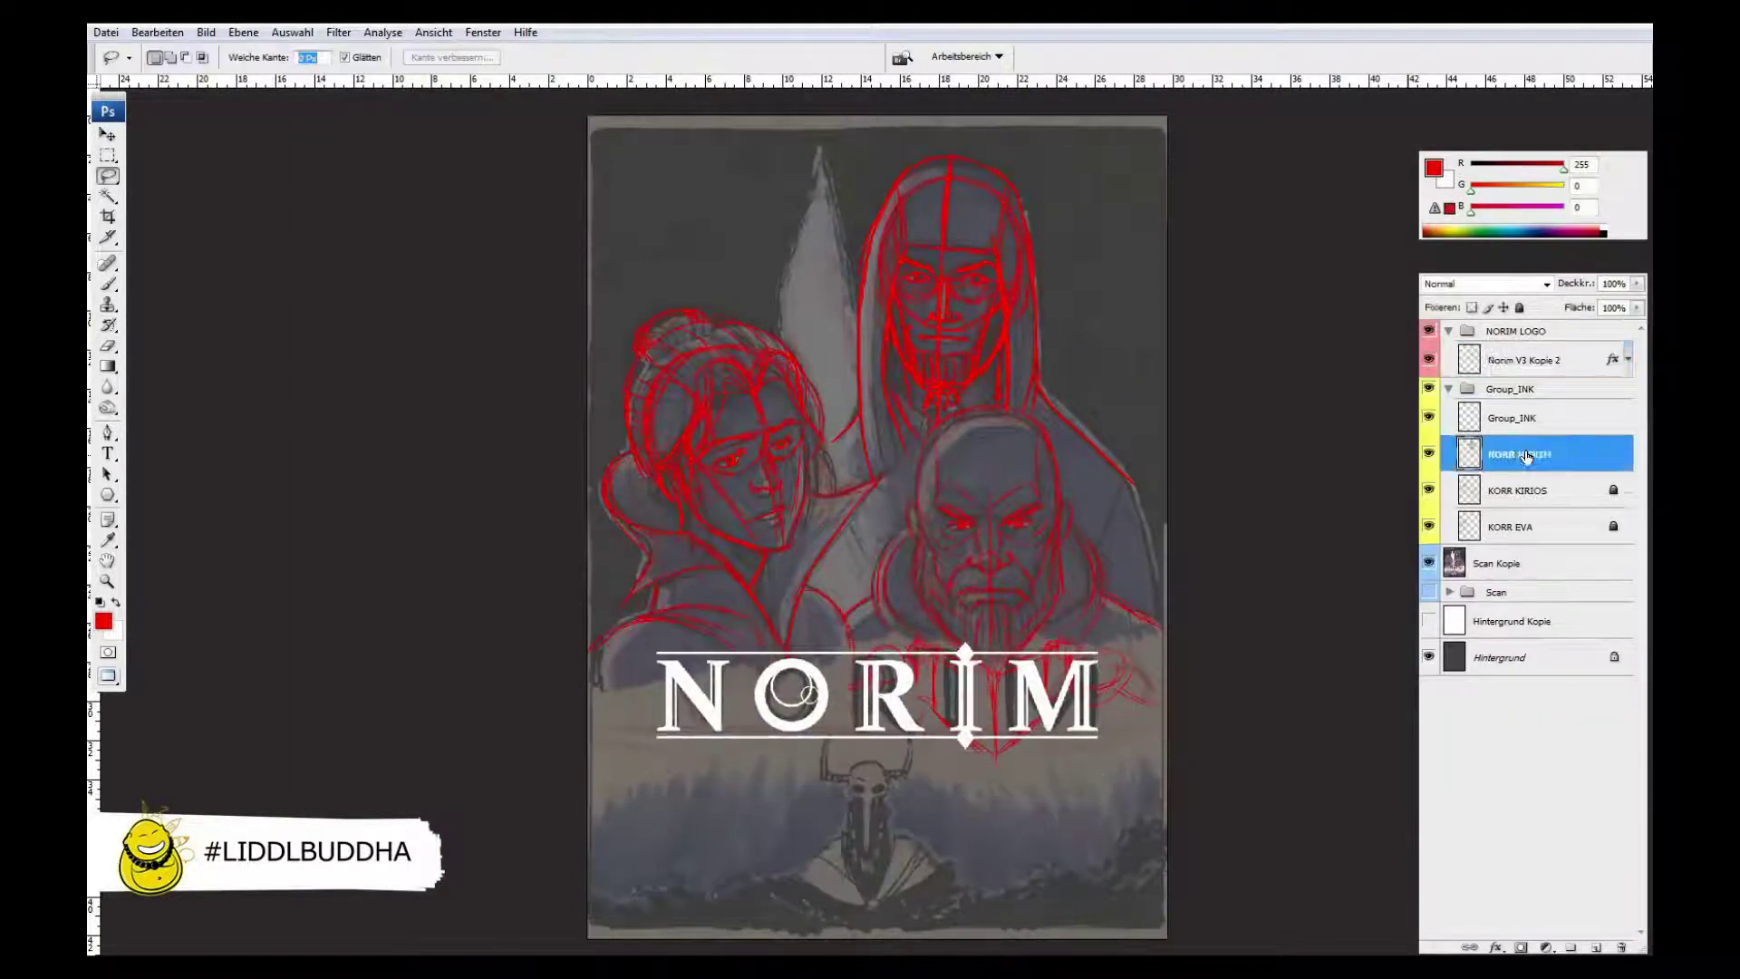
click(1448, 331)
click(1523, 331)
click(1429, 330)
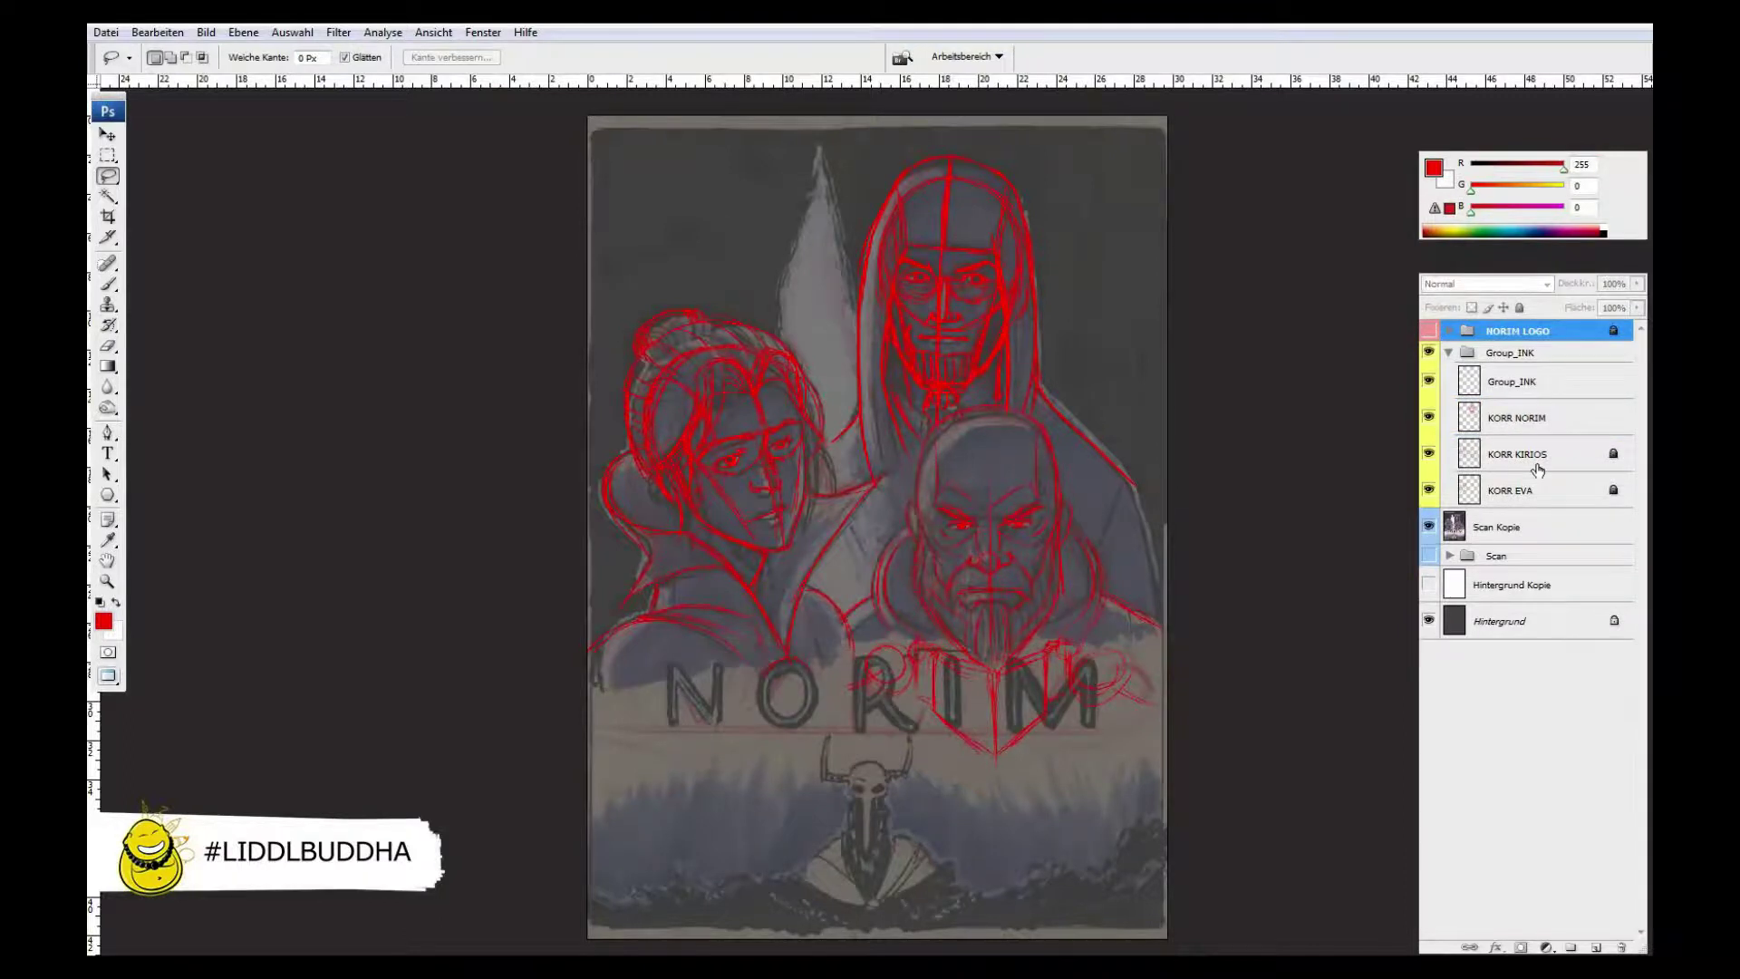
- Hide the Scan Kopie layer, show the white Hintergrund Kopie layer and make KORR EVA the active, unlocked layer
click(1430, 527)
click(1430, 585)
click(1523, 490)
- Thicken the woman's eyebrows, fill in her irises and add strokes beside the nose bridge and under her far eye
key(b)
scroll(721, 441, up, 5)
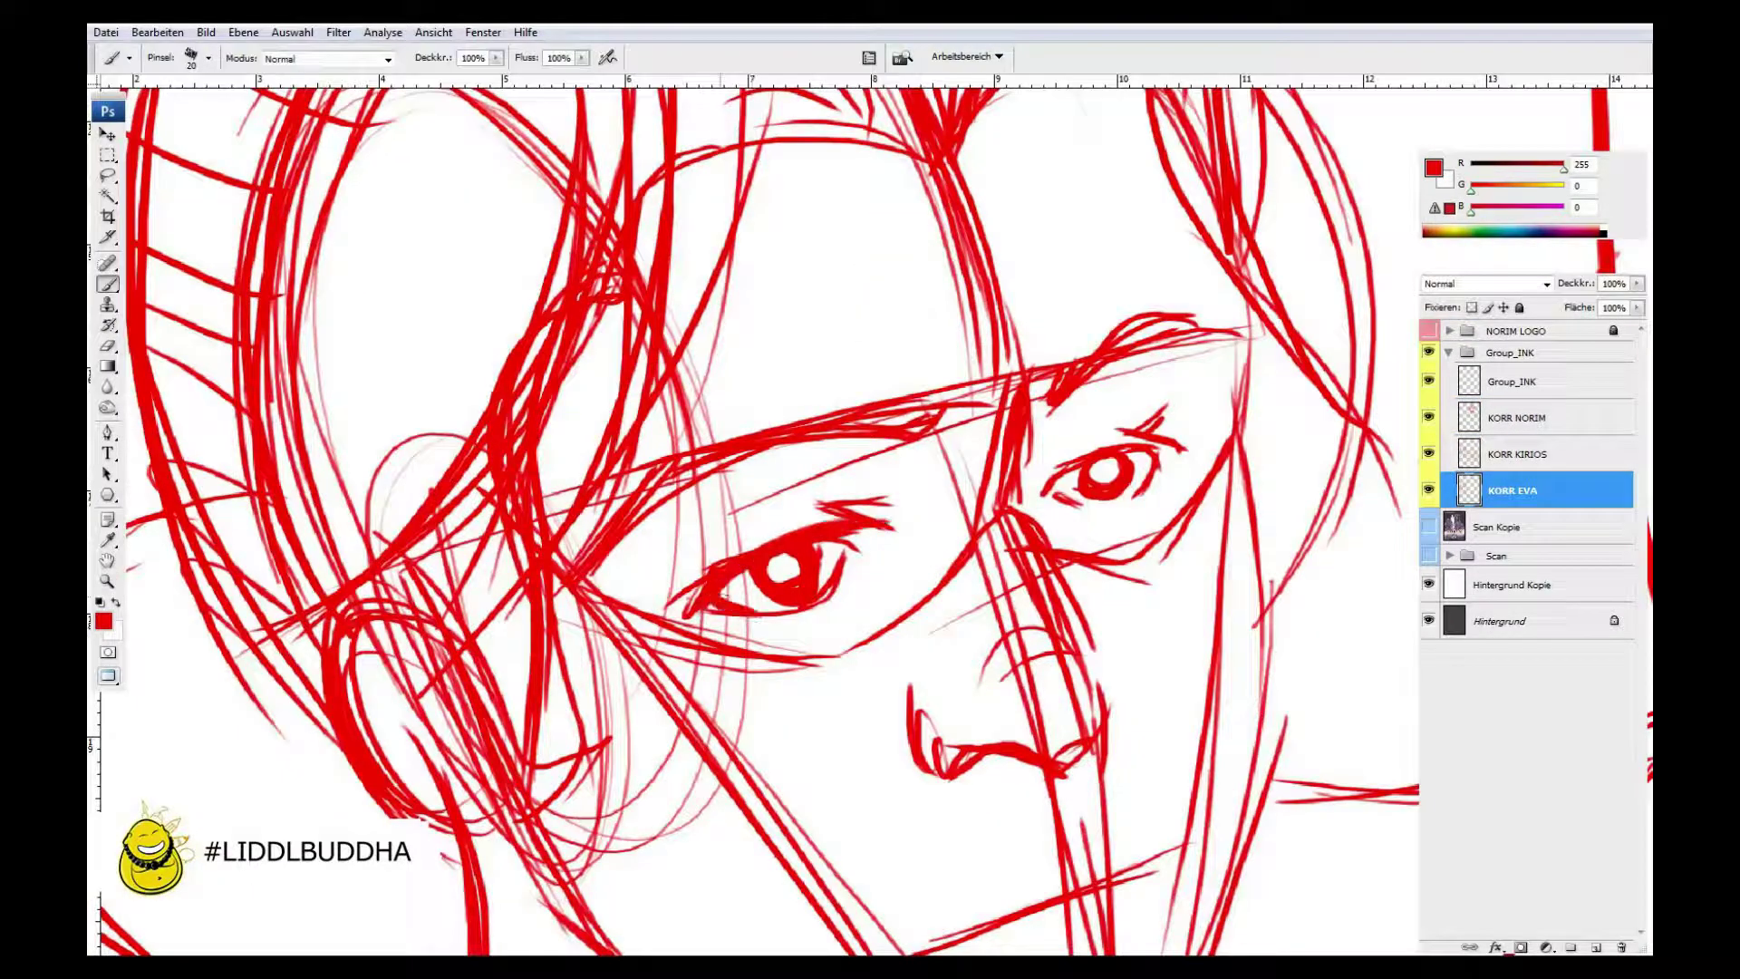
drag(782, 564, 759, 594)
mouse_move(639, 453)
mouse_down()
mouse_move(979, 413)
mouse_move(954, 353)
mouse_up()
drag(1035, 407, 1214, 326)
drag(1038, 485, 1158, 453)
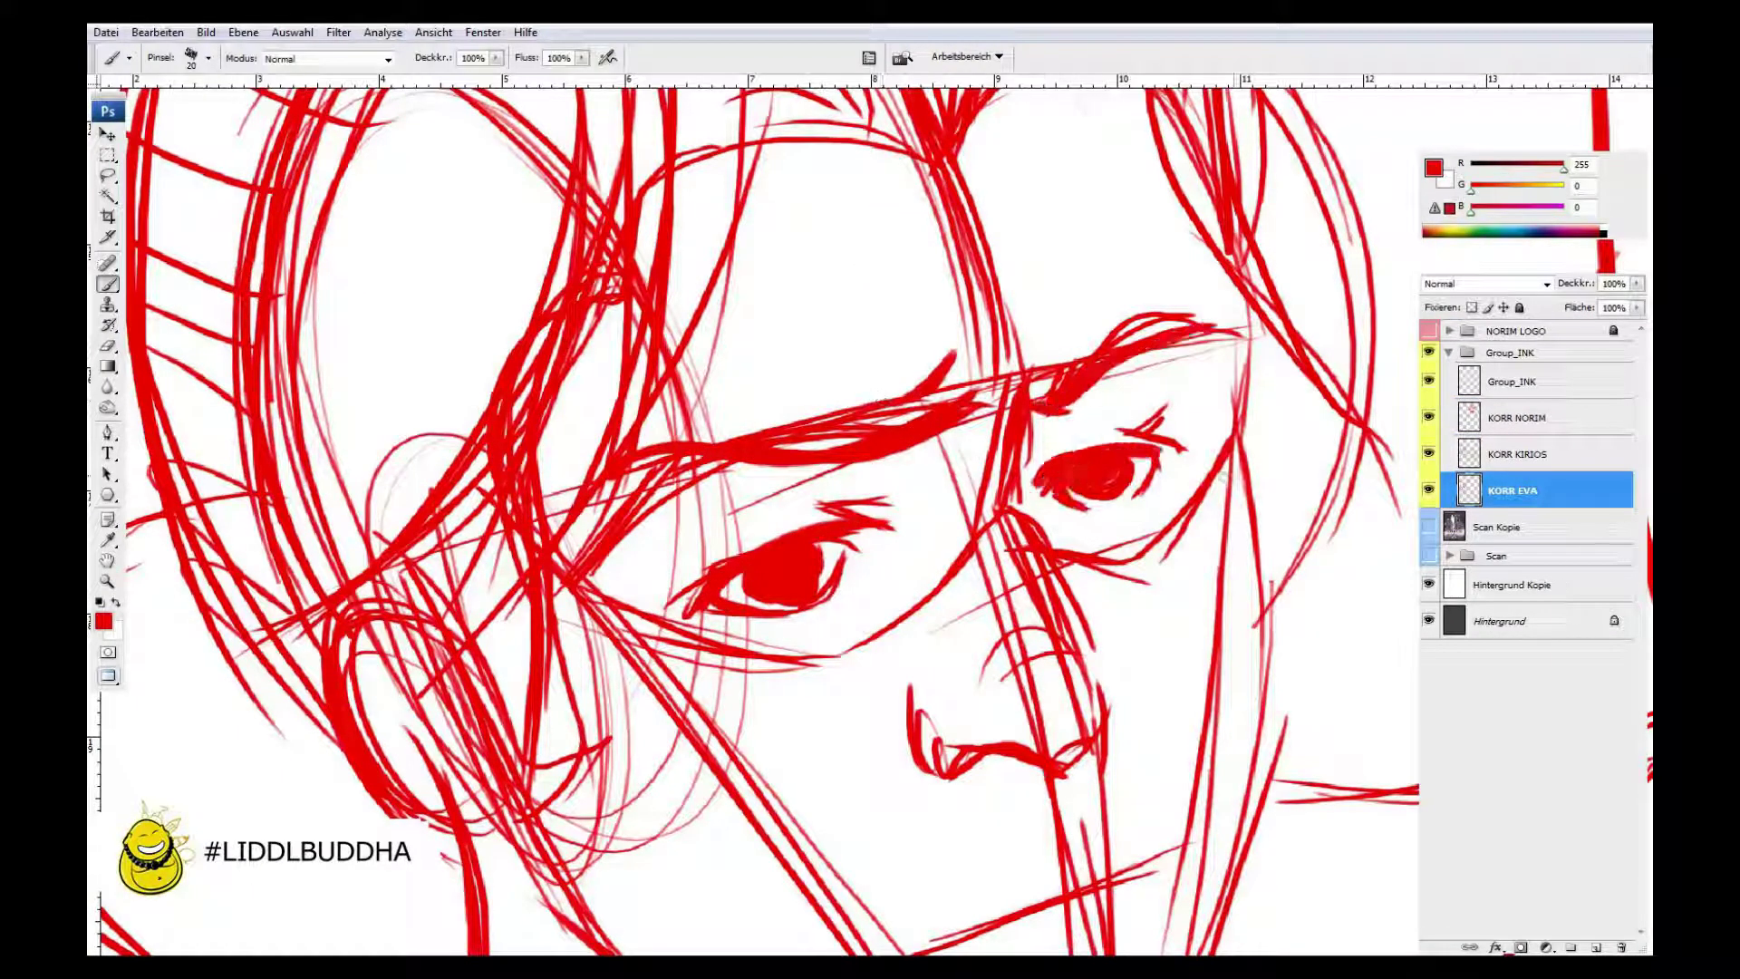
drag(902, 598, 1006, 540)
drag(1058, 581, 1145, 560)
- Lock the KORR KIRIOS layer and make KORR EVA active again
key(e)
click(1523, 454)
key(ctrl+0)
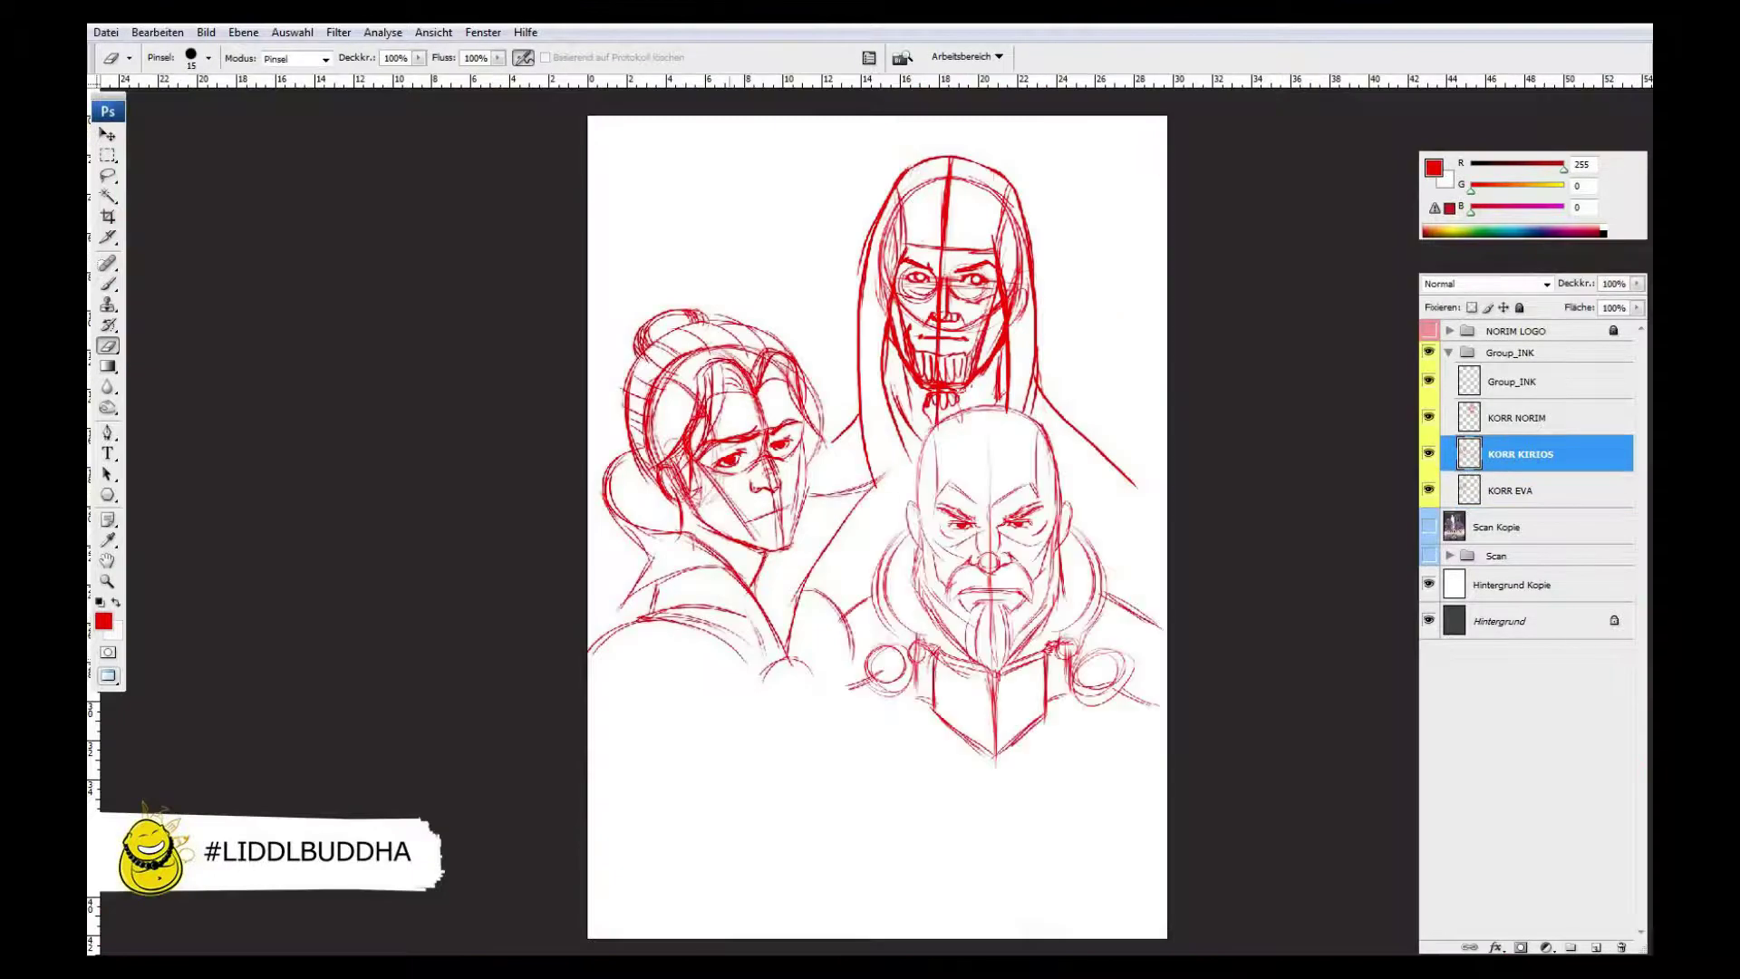
key(l)
mouse_move(870, 408)
mouse_down()
mouse_move(843, 625)
mouse_move(634, 362)
mouse_up()
key(ctrl+d)
click(1520, 308)
click(1523, 491)
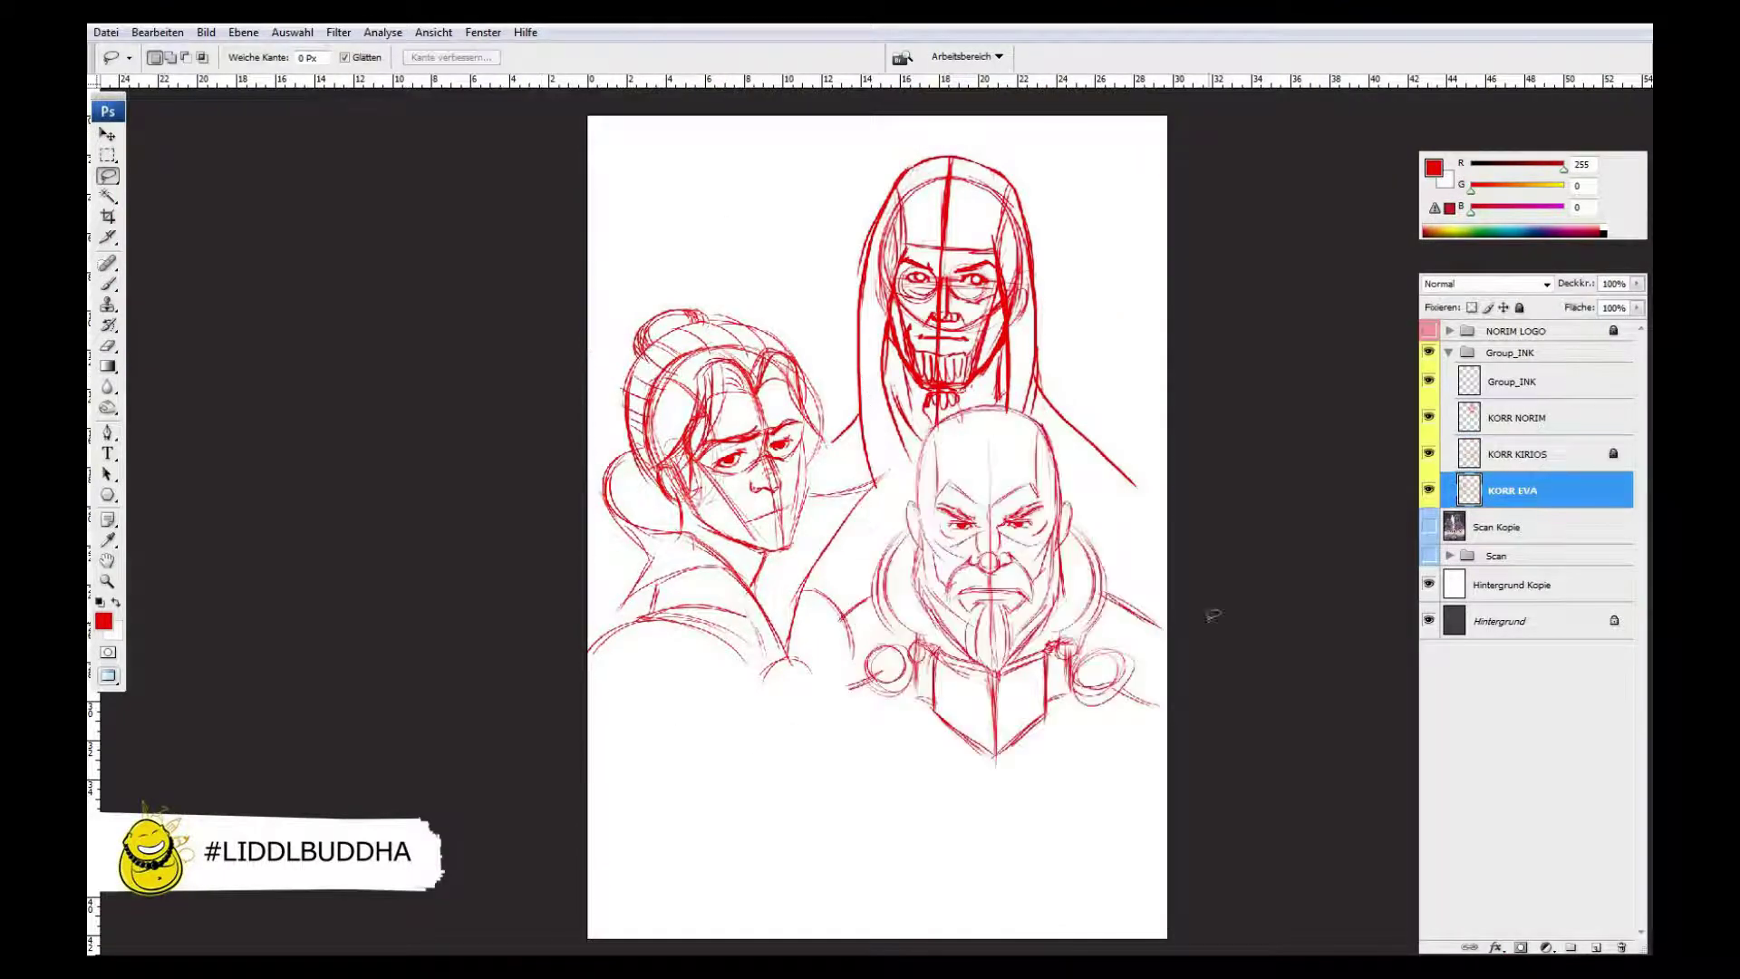
- Show the Scan Kopie layer and sketch the woman's lips, nostrils and underside of the nose over it
scroll(761, 489, up, 6)
key(b)
click(1428, 526)
drag(911, 580, 1101, 498)
drag(1006, 625, 1083, 594)
drag(893, 426, 1056, 390)
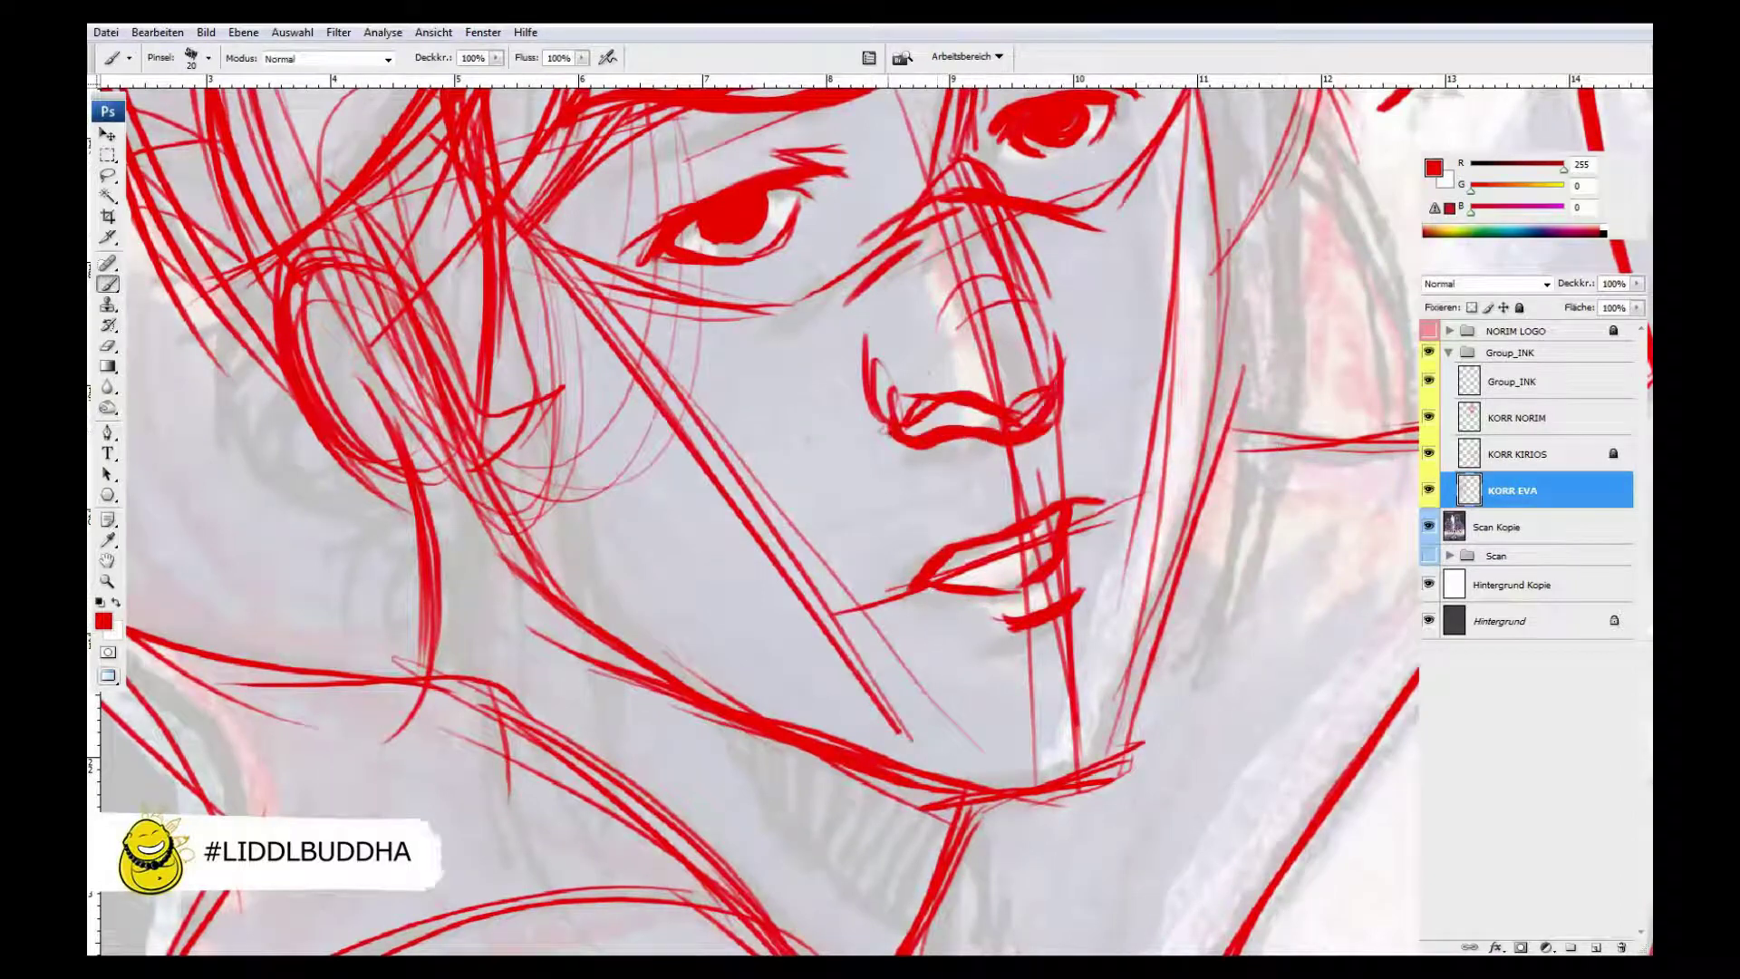
drag(884, 363, 925, 462)
drag(907, 571, 1106, 476)
drag(948, 517, 1010, 498)
- Redraw the woman's upper eyelid creases and thicken the lash lines of both eyes
mouse_move(725, 271)
mouse_down()
mouse_move(670, 497)
mouse_move(752, 594)
mouse_up()
drag(626, 177, 906, 132)
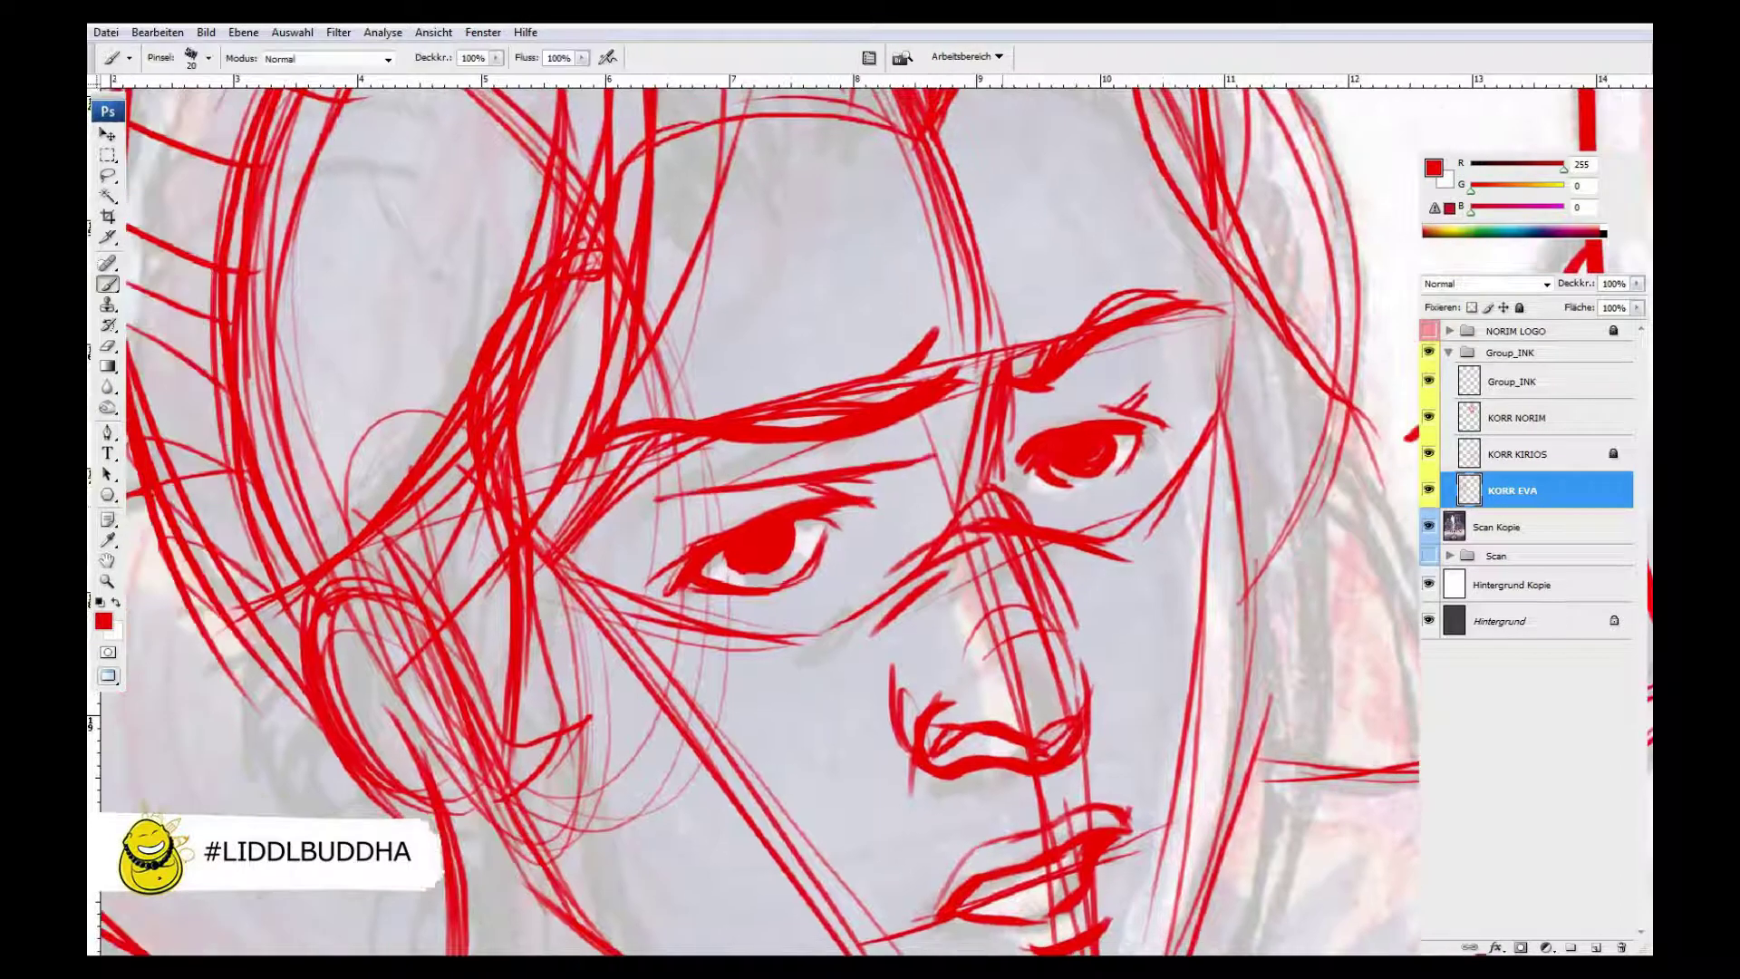
key(ctrl+z)
drag(1065, 405, 1165, 390)
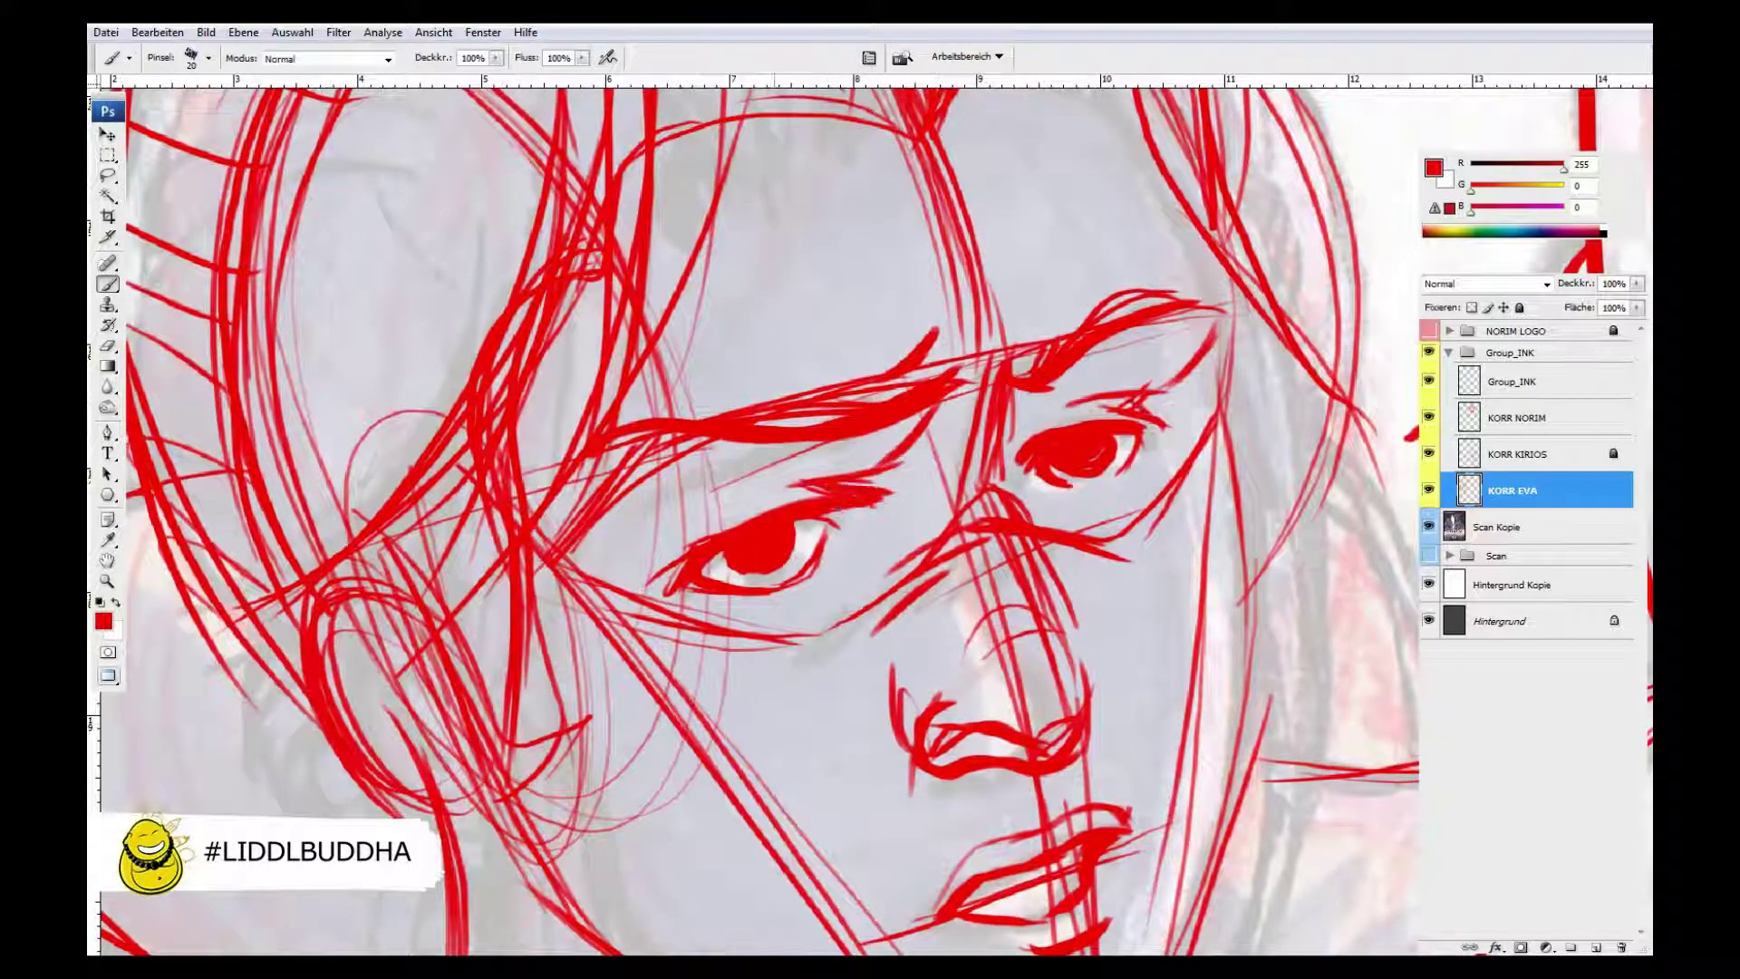
drag(711, 531, 649, 580)
drag(820, 494, 892, 499)
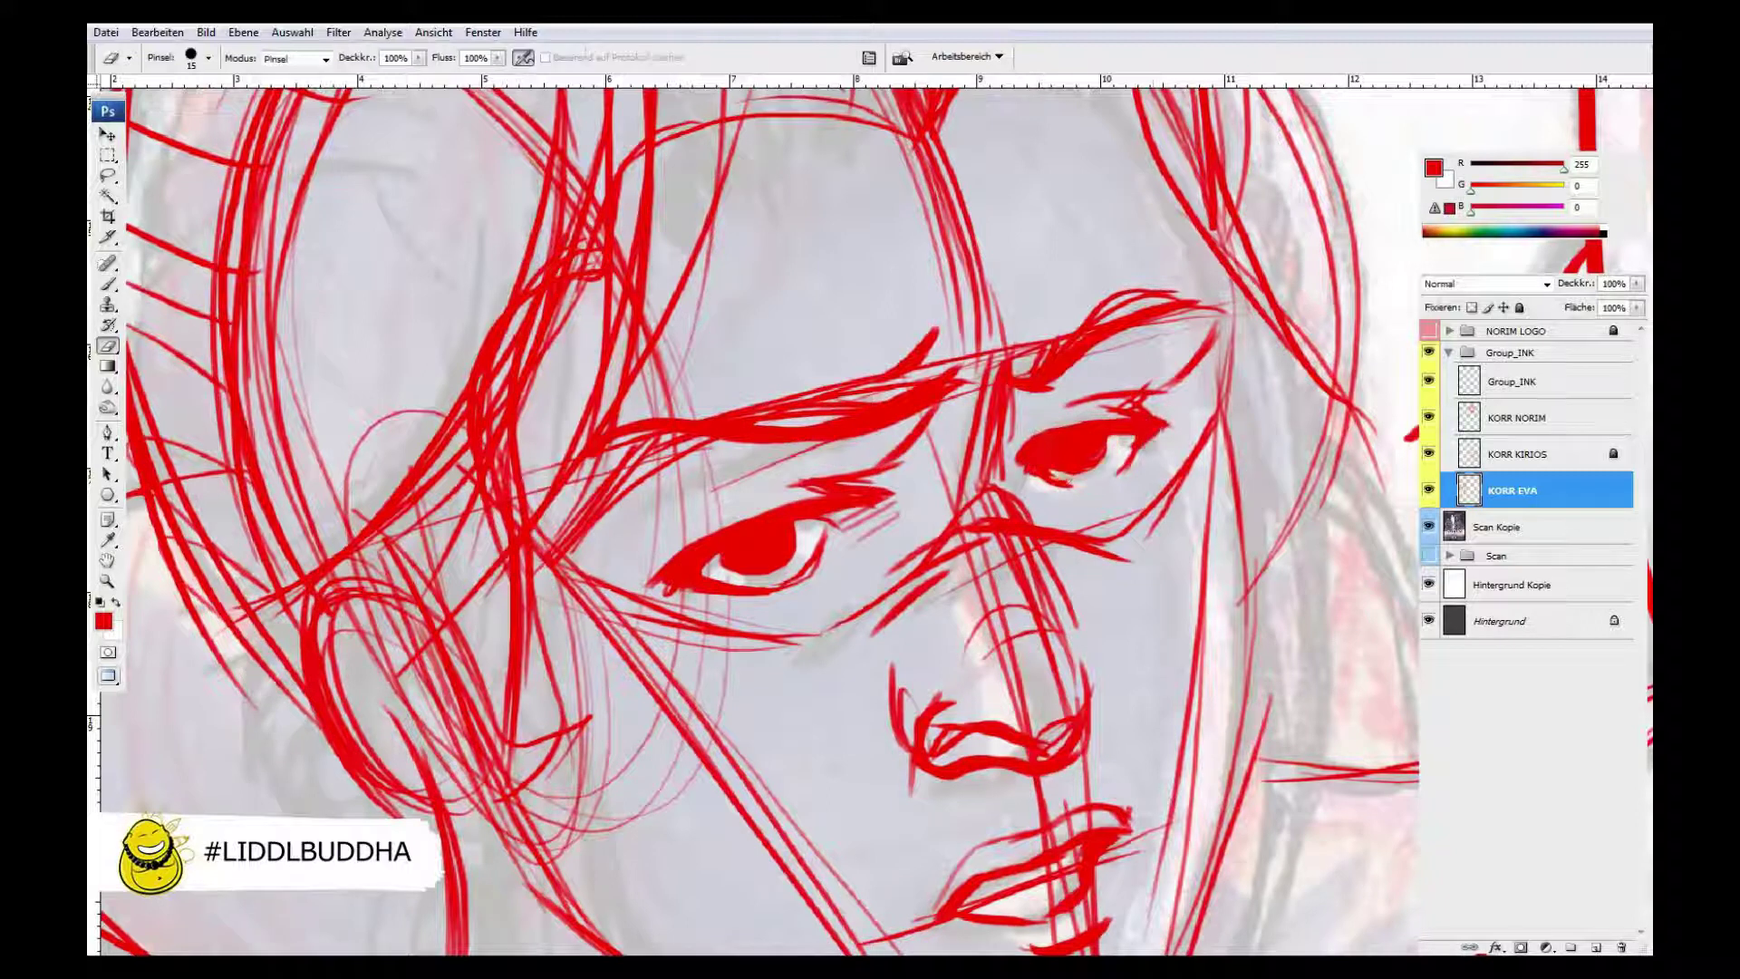
- Strengthen the contour of the woman's cheek and jaw and redraw the tip of her nose
key(ctrl+0)
key(ctrl+alt+0)
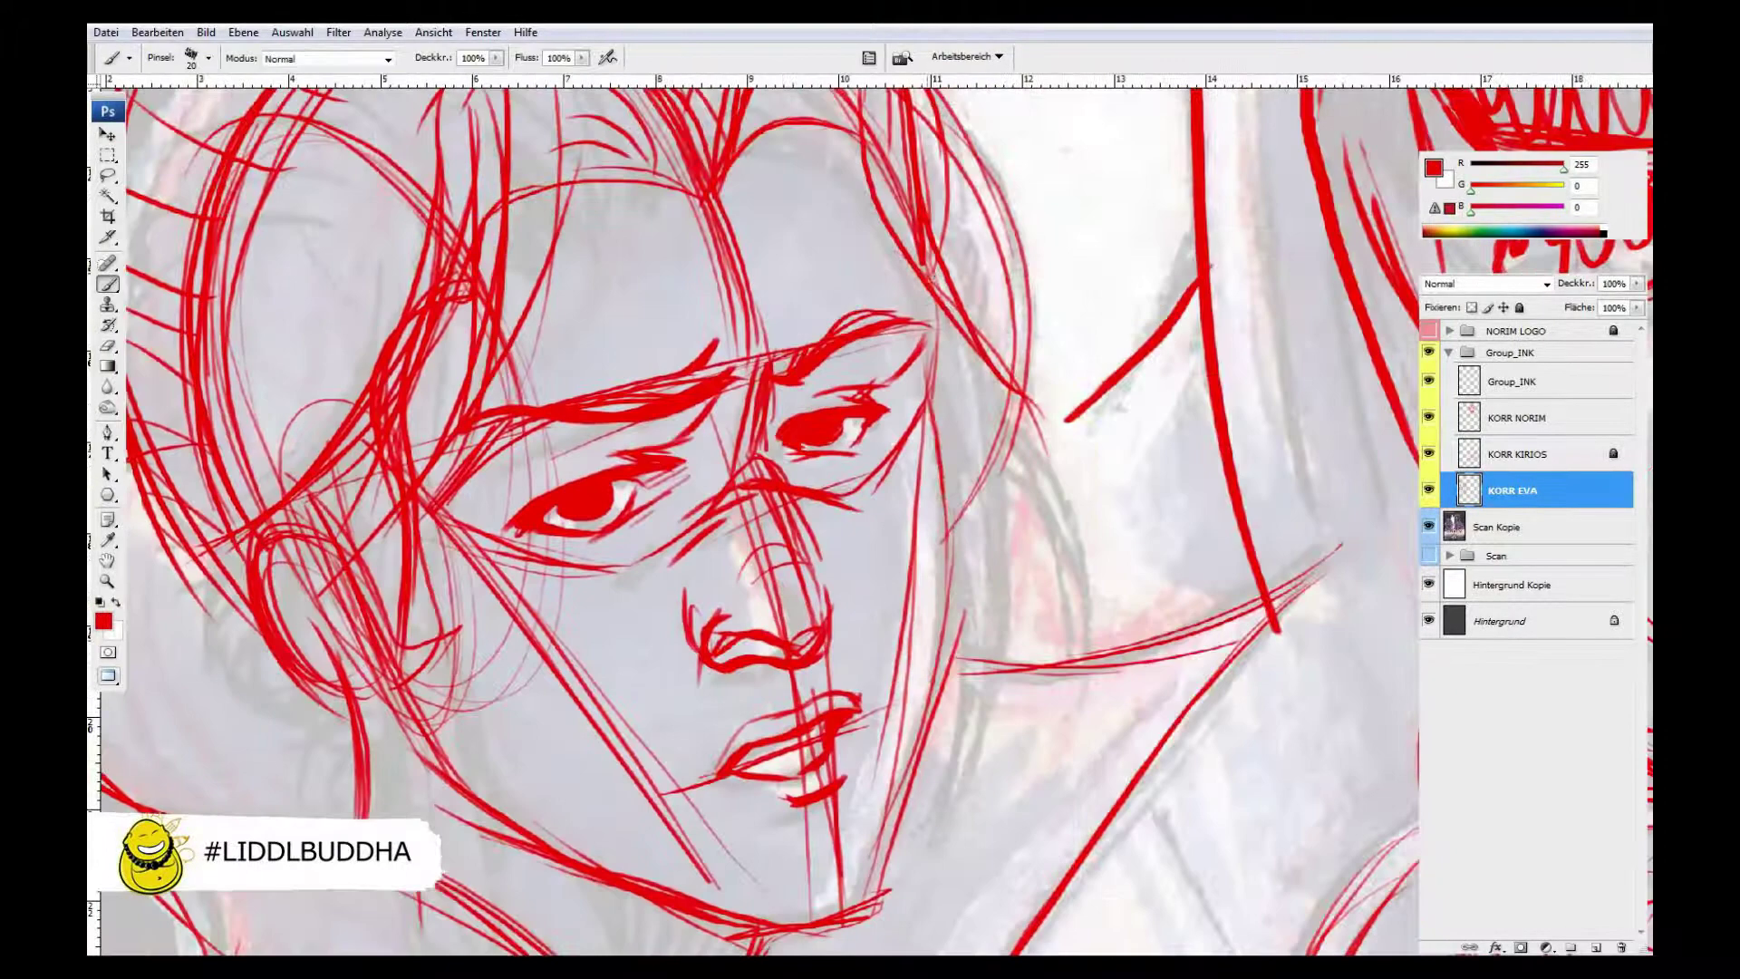
drag(752, 555, 830, 618)
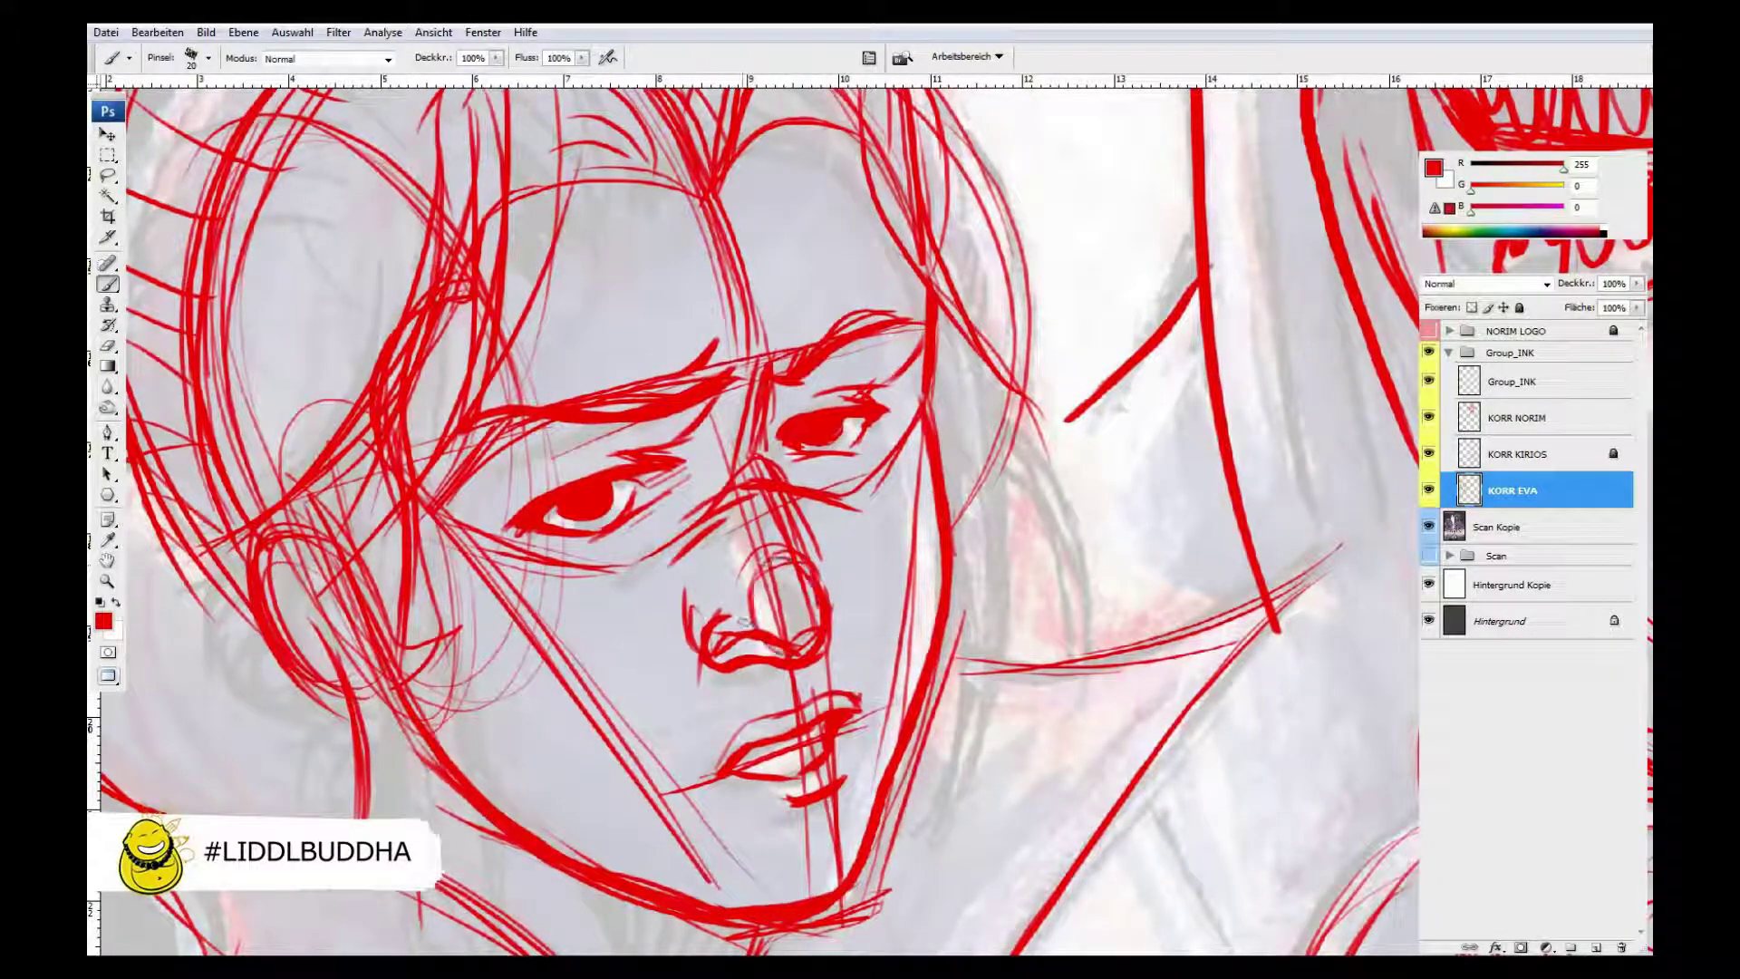
drag(712, 659, 788, 639)
- Erase the excess nostril lines and draw a bold line from the woman's brow down the nose bridge to its tip
key(e)
drag(689, 590, 816, 634)
drag(707, 634, 843, 609)
key(b)
drag(757, 361, 766, 479)
drag(770, 494, 833, 624)
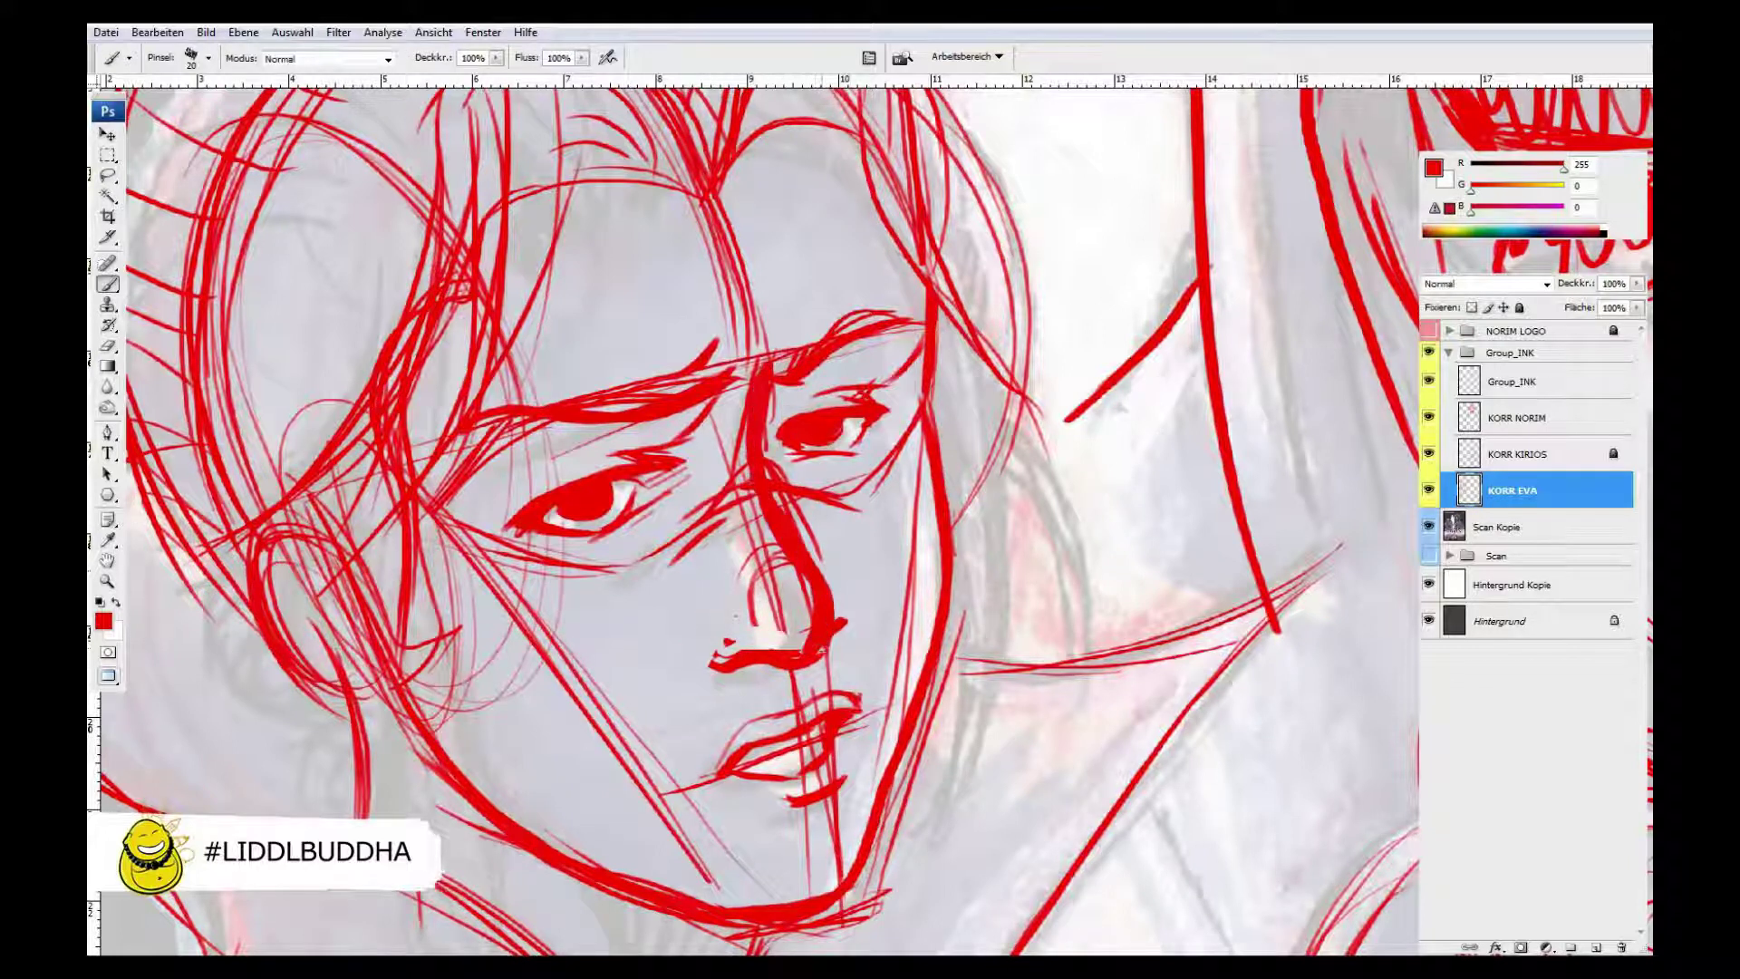
- Hide the Scan Kopie layer, lasso the woman's nearer eye and shift it slightly with Free Transform
key(ctrl+0)
click(1429, 527)
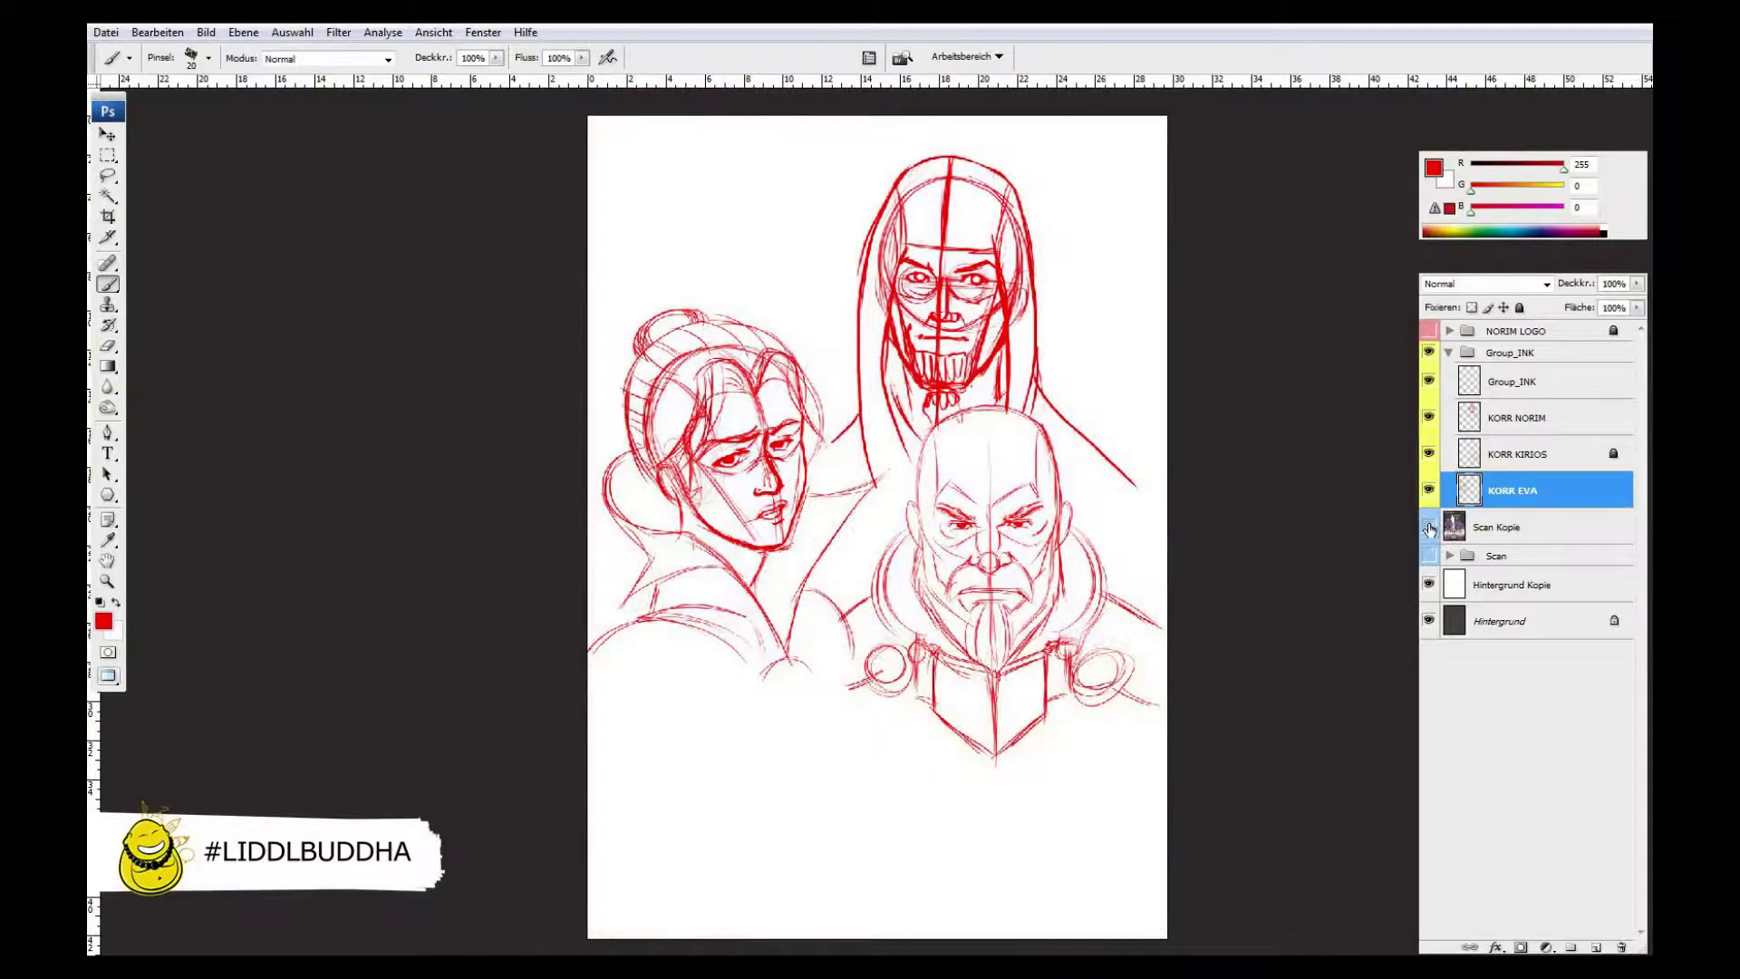
key(l)
key(ctrl+alt+0)
key(ctrl+t)
drag(929, 580, 915, 572)
key(Return)
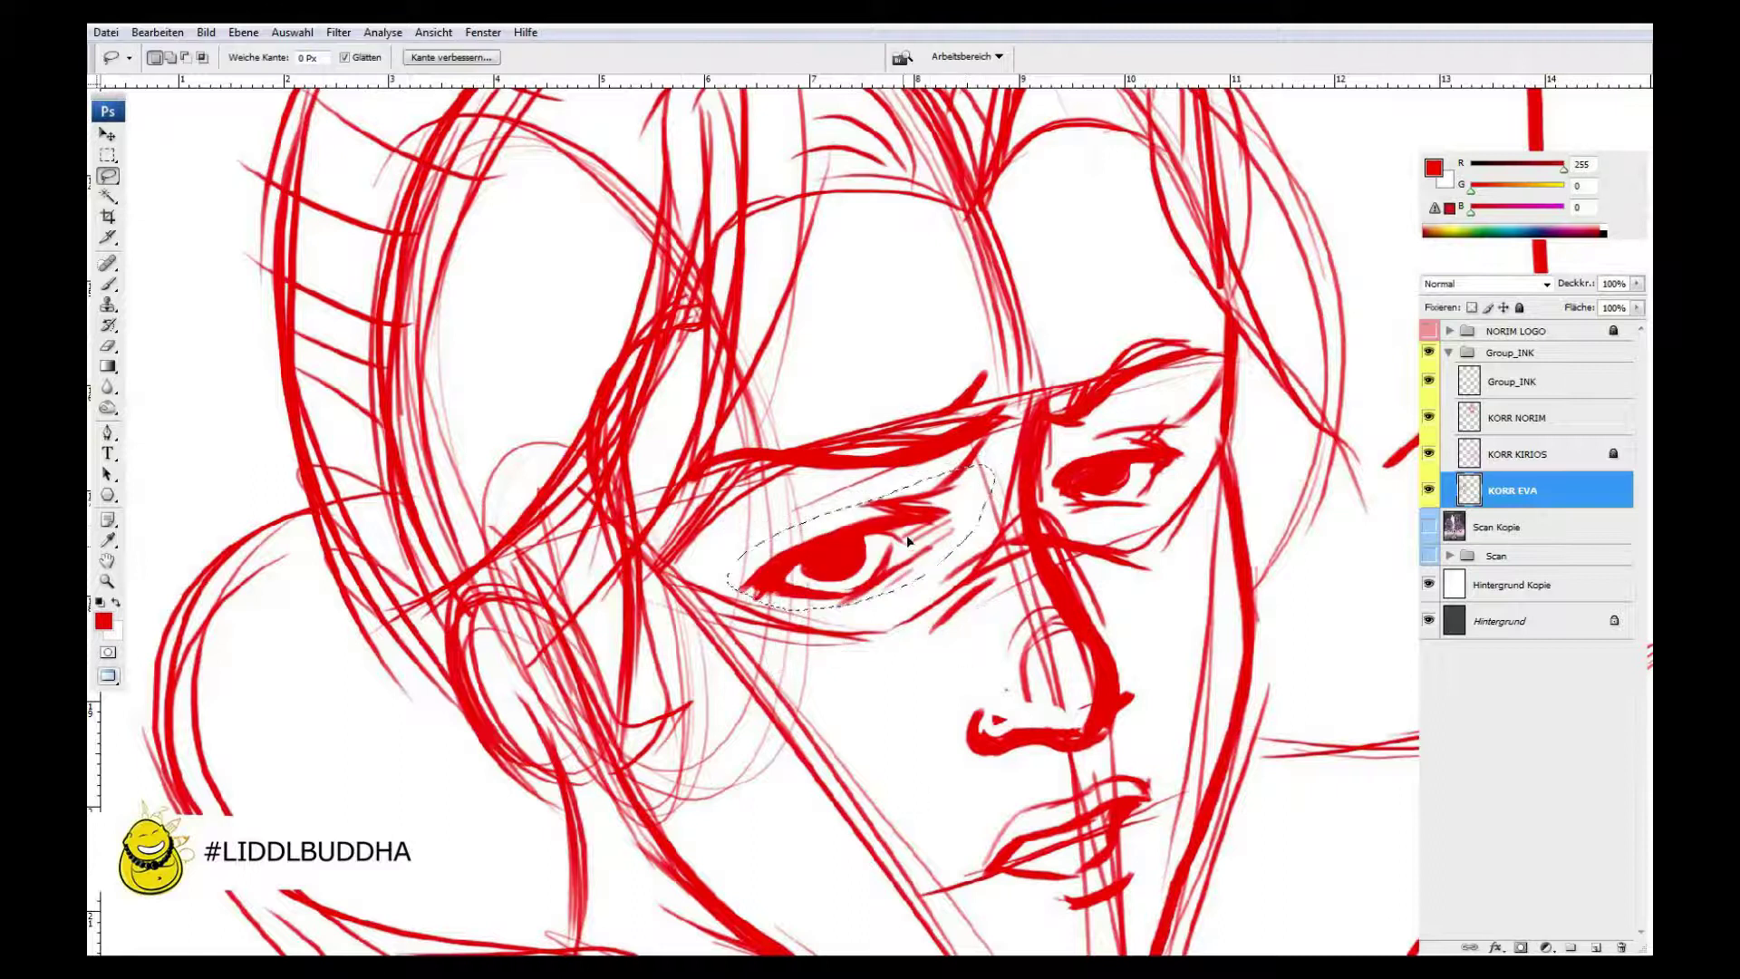
- Mirror the canvas horizontally
key(ctrl+0)
click(207, 32)
mouse_move(249, 221)
click(442, 298)
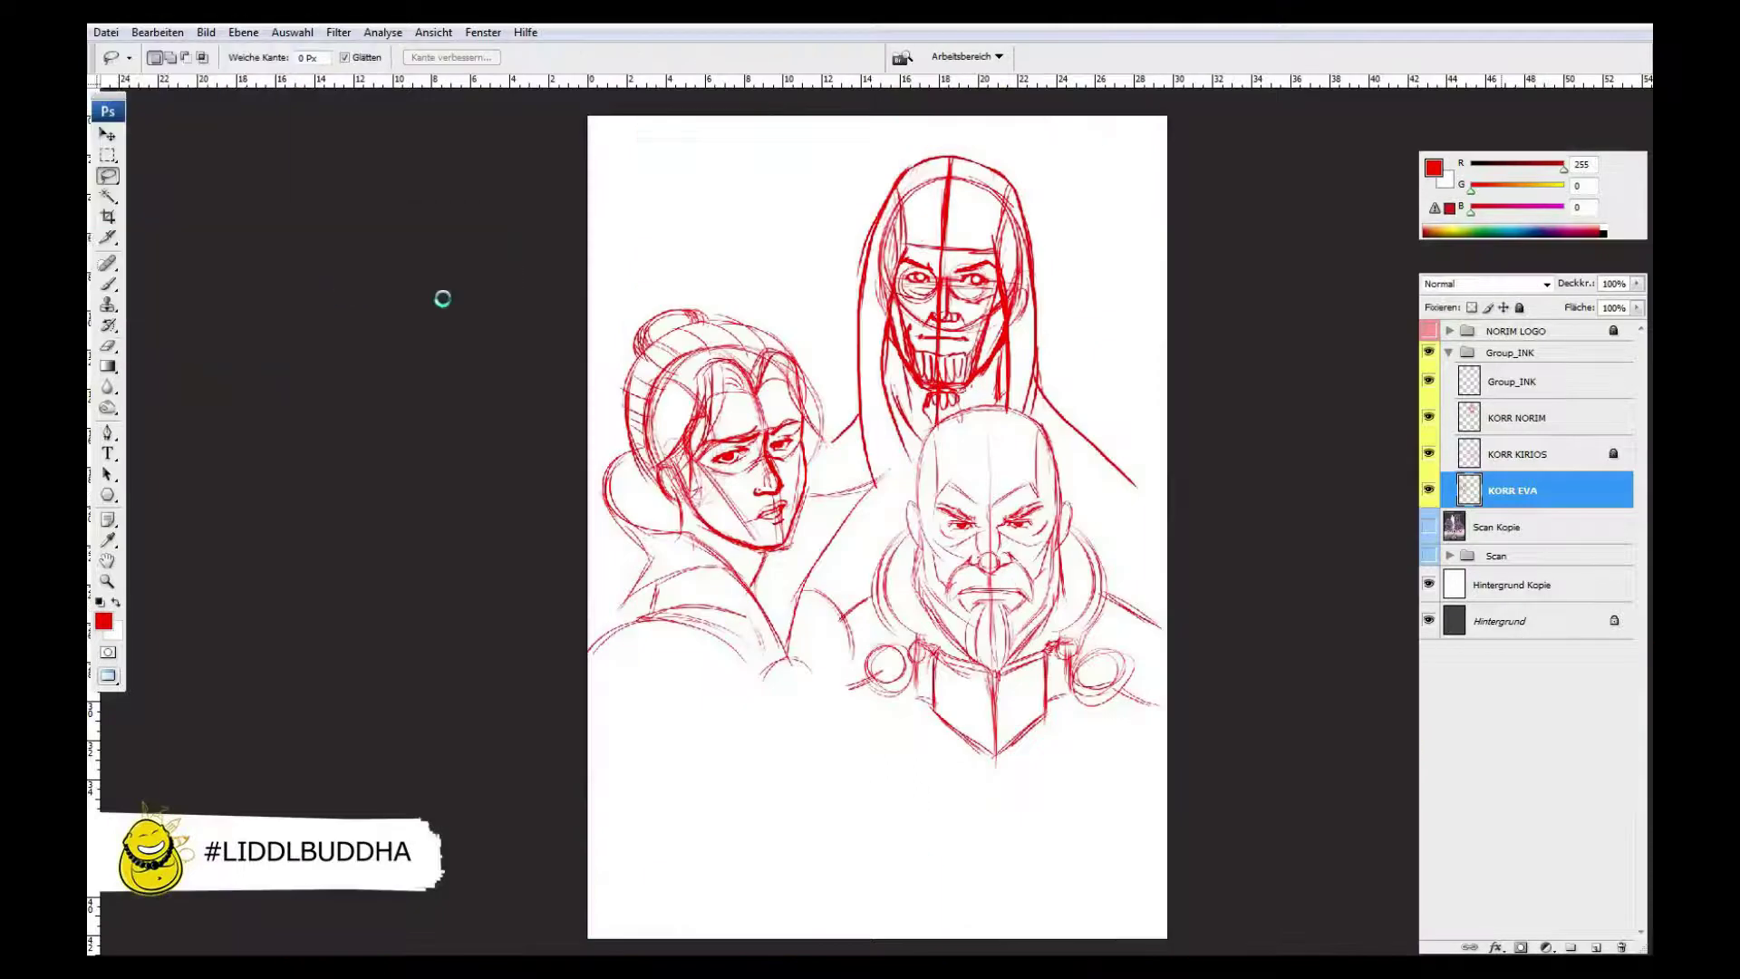
- Lasso the woman's mouth, shift it slightly toward her near cheek with Free Transform and deselect
key(ctrl+alt+0)
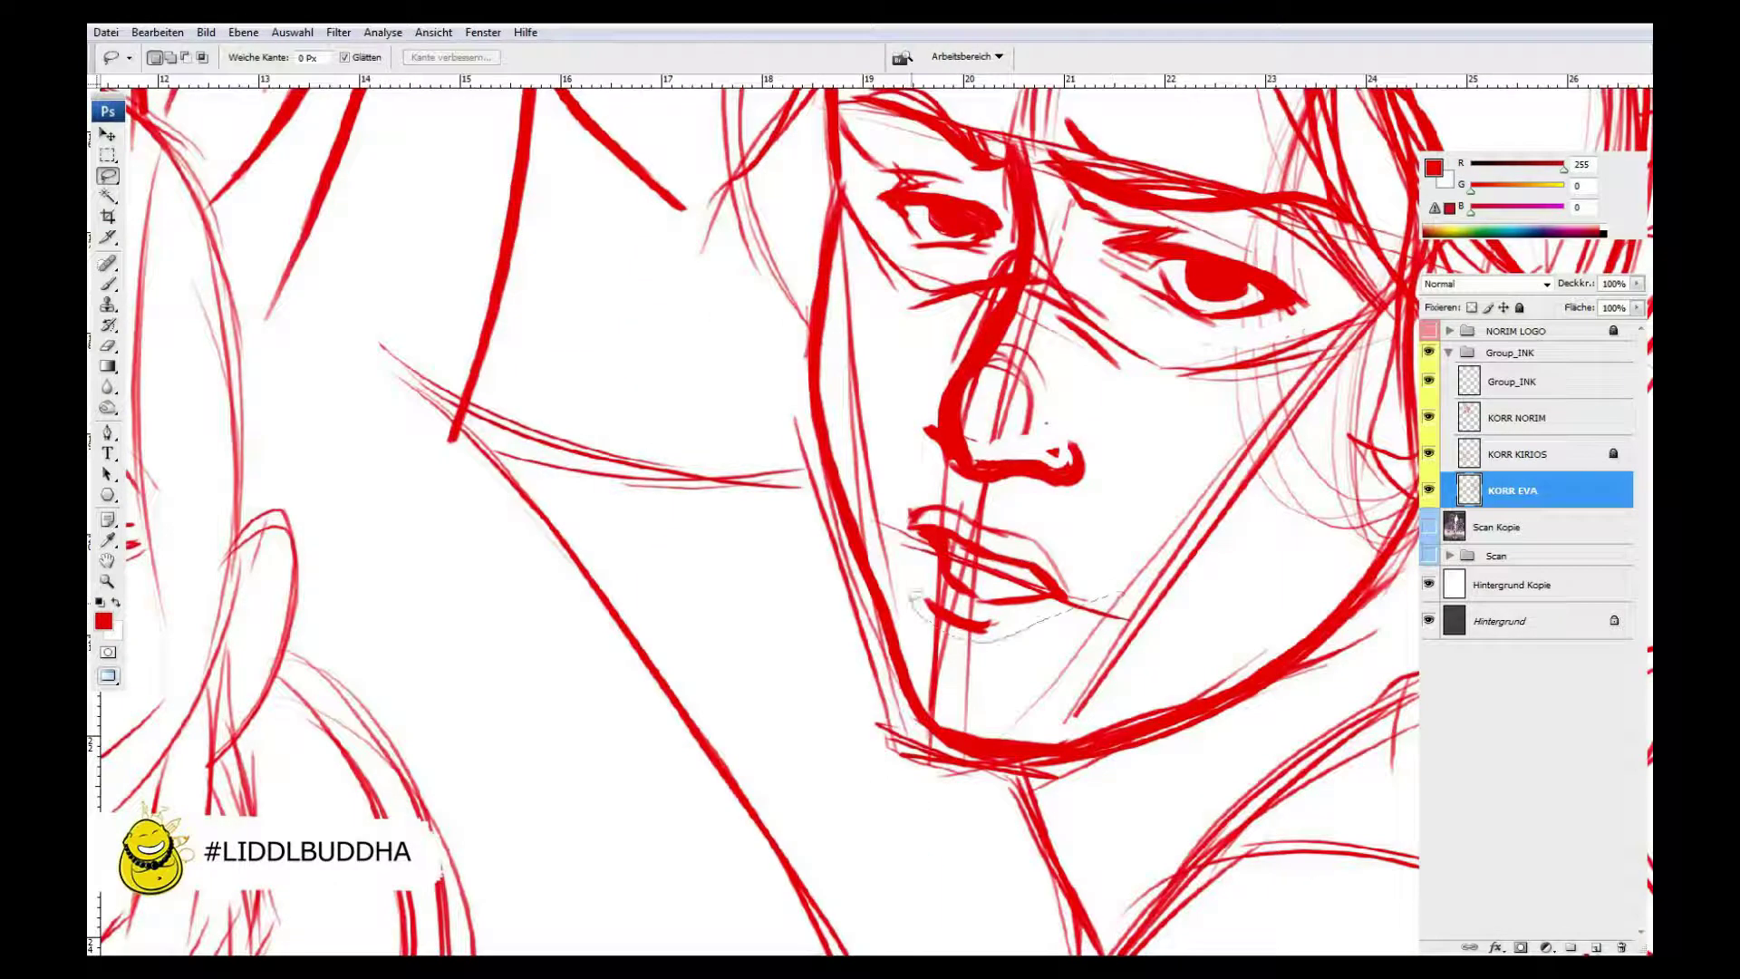
drag(915, 494, 917, 497)
key(ctrl+t)
drag(1088, 580, 1106, 568)
key(Return)
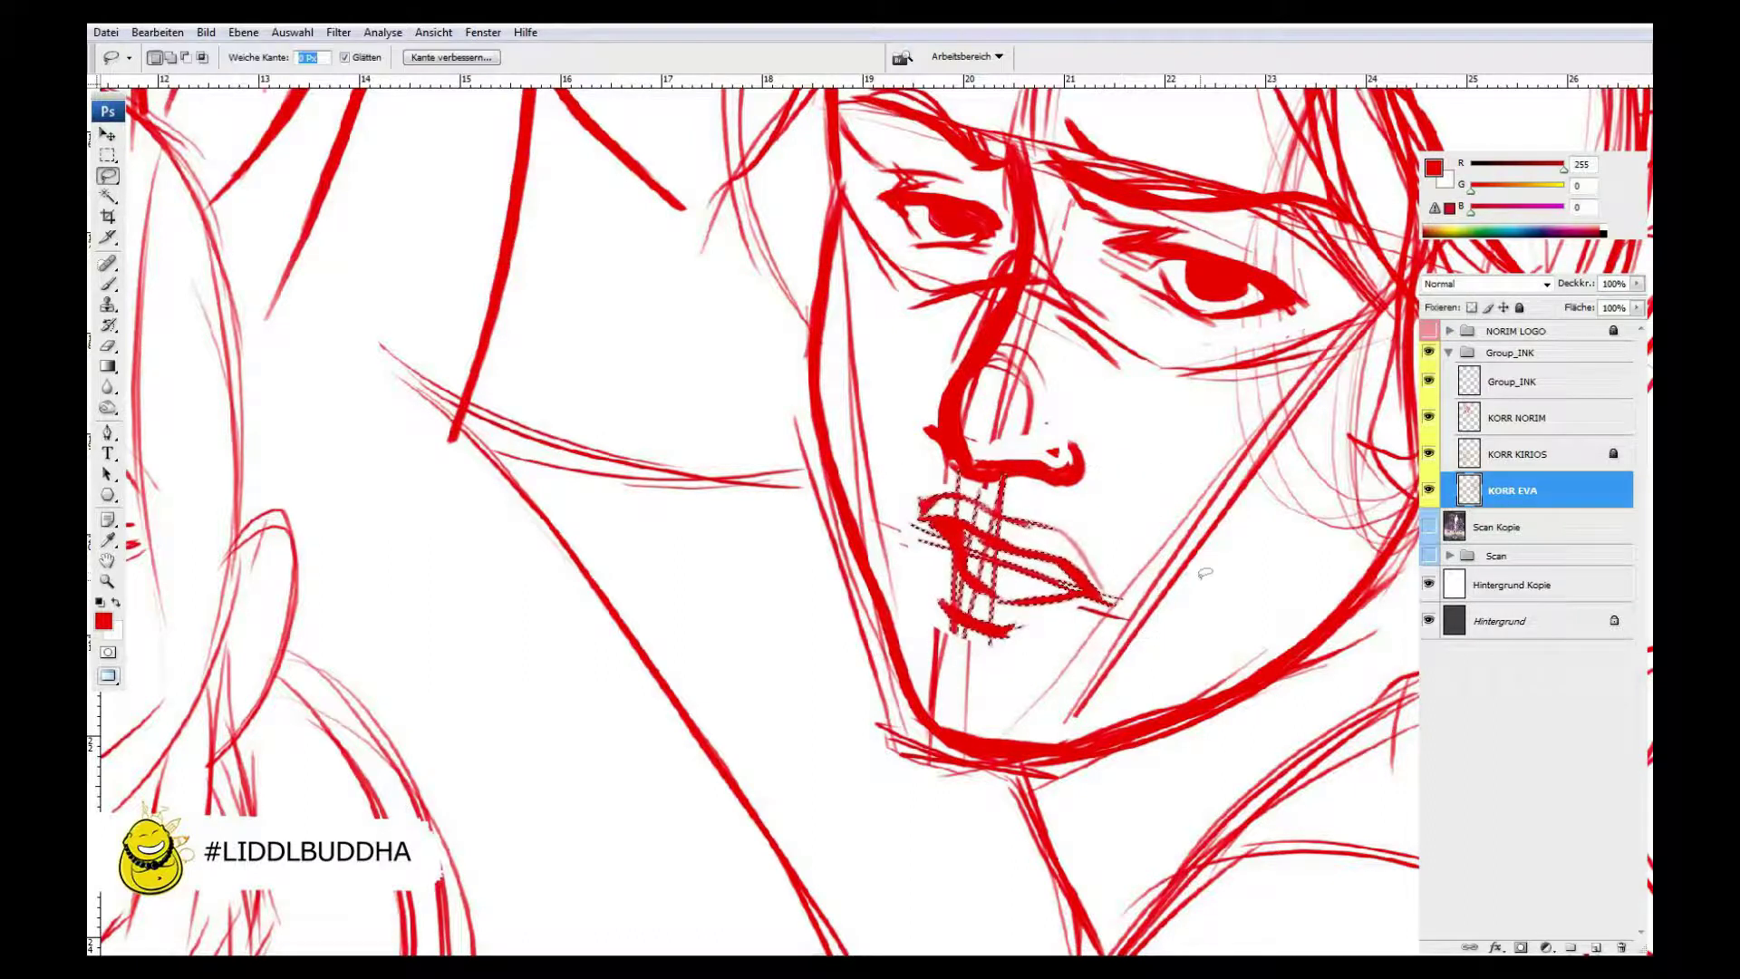
key(ctrl+d)
- Hide the white Hintergrund Kopie layer and lock the KORR EVA layer
key(ctrl+0)
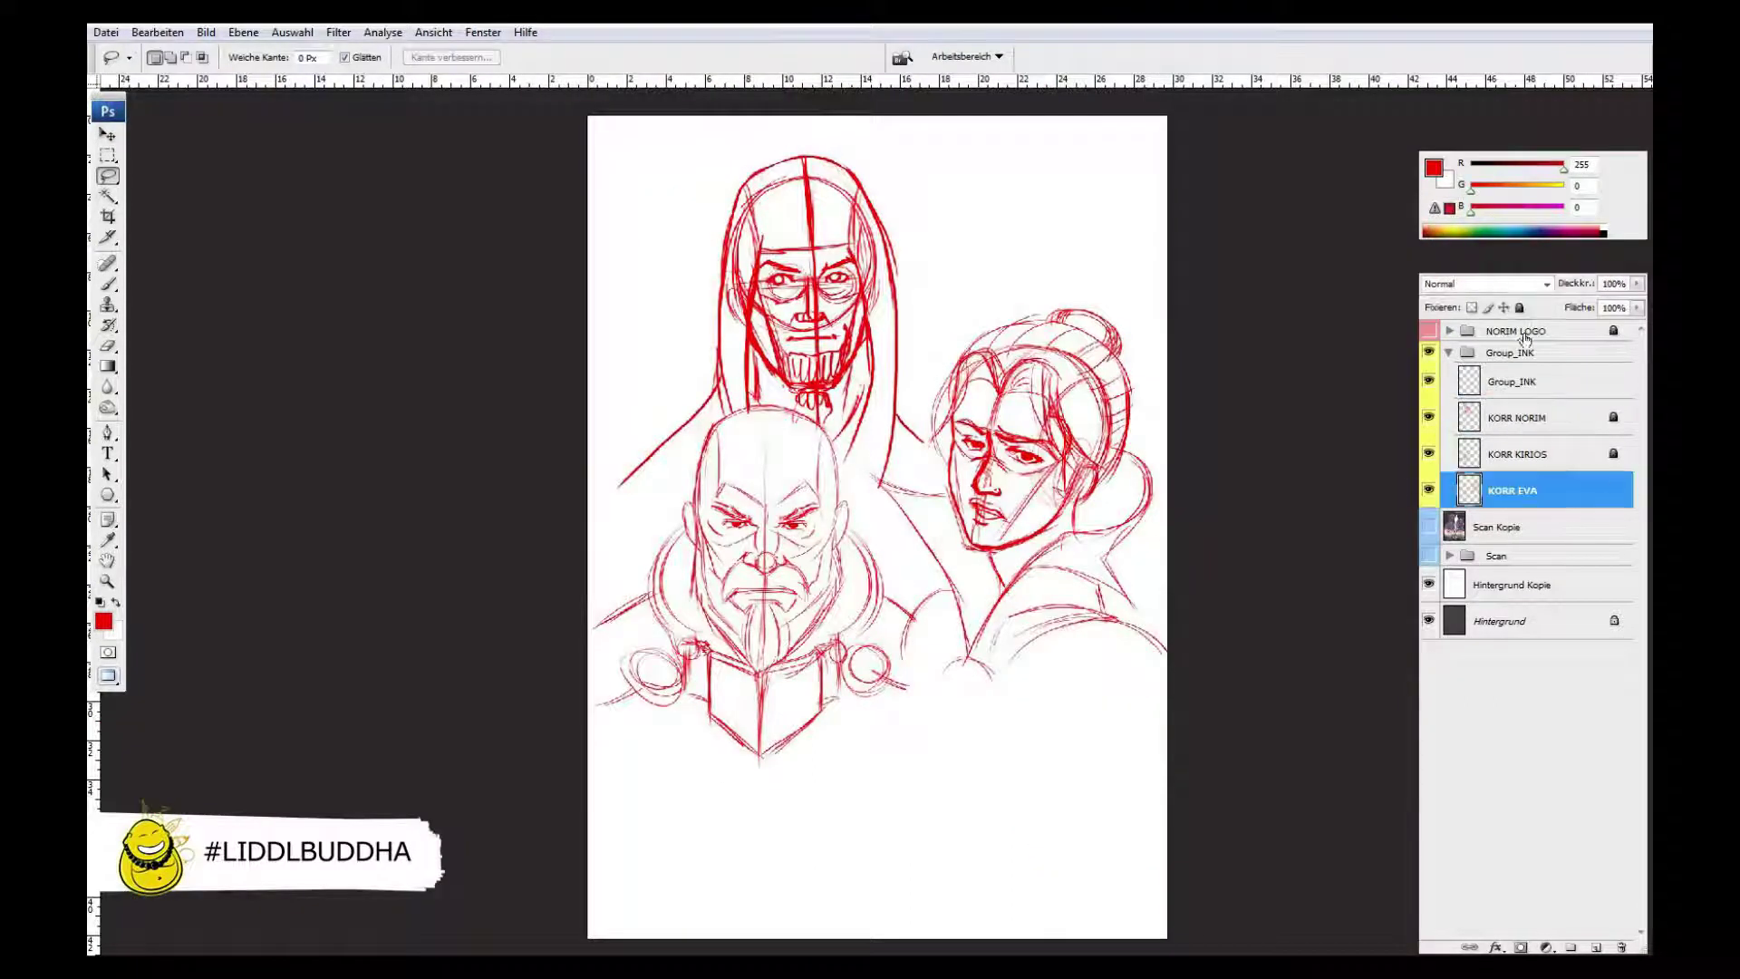
click(1429, 585)
click(1532, 417)
click(1523, 621)
key(ctrl+u)
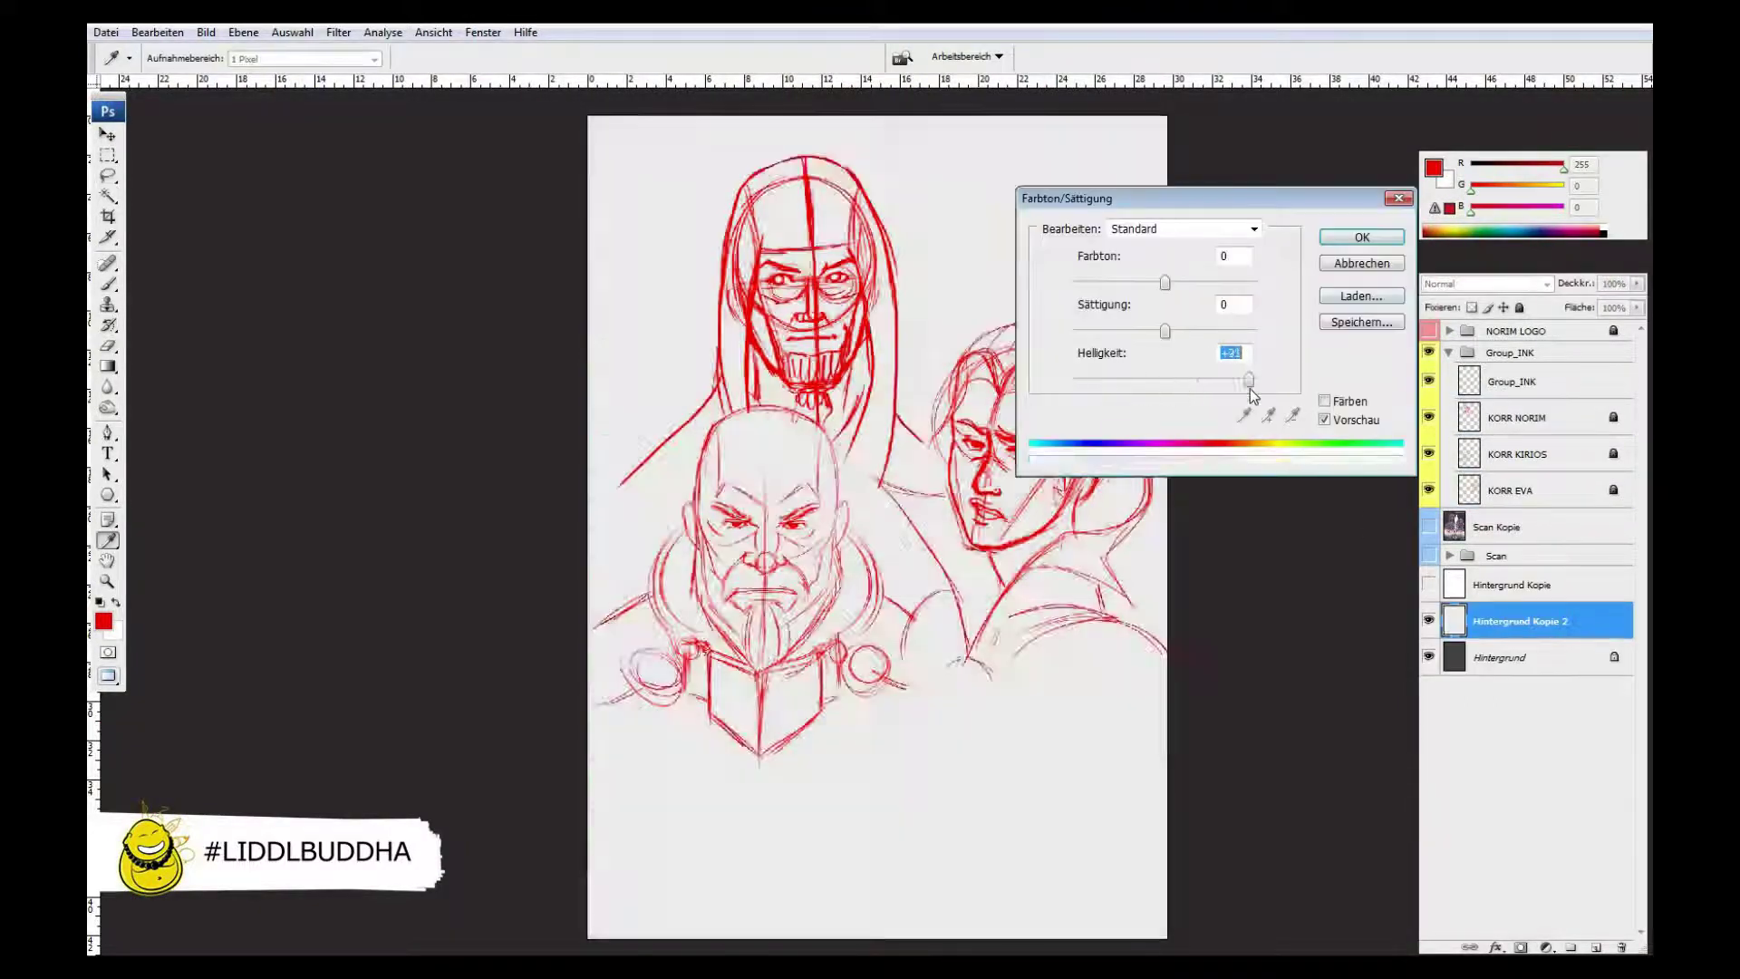
key(Escape)
- Group the KORR NORIM, KORR KIRIOS and KORR EVA layers as "KORR Sketch" and lower the group's opacity
click(1532, 417)
shift+click(1532, 490)
right_click(1532, 490)
key(ctrl+g)
double_click(1523, 410)
text(KORR Sketch)
key(Return)
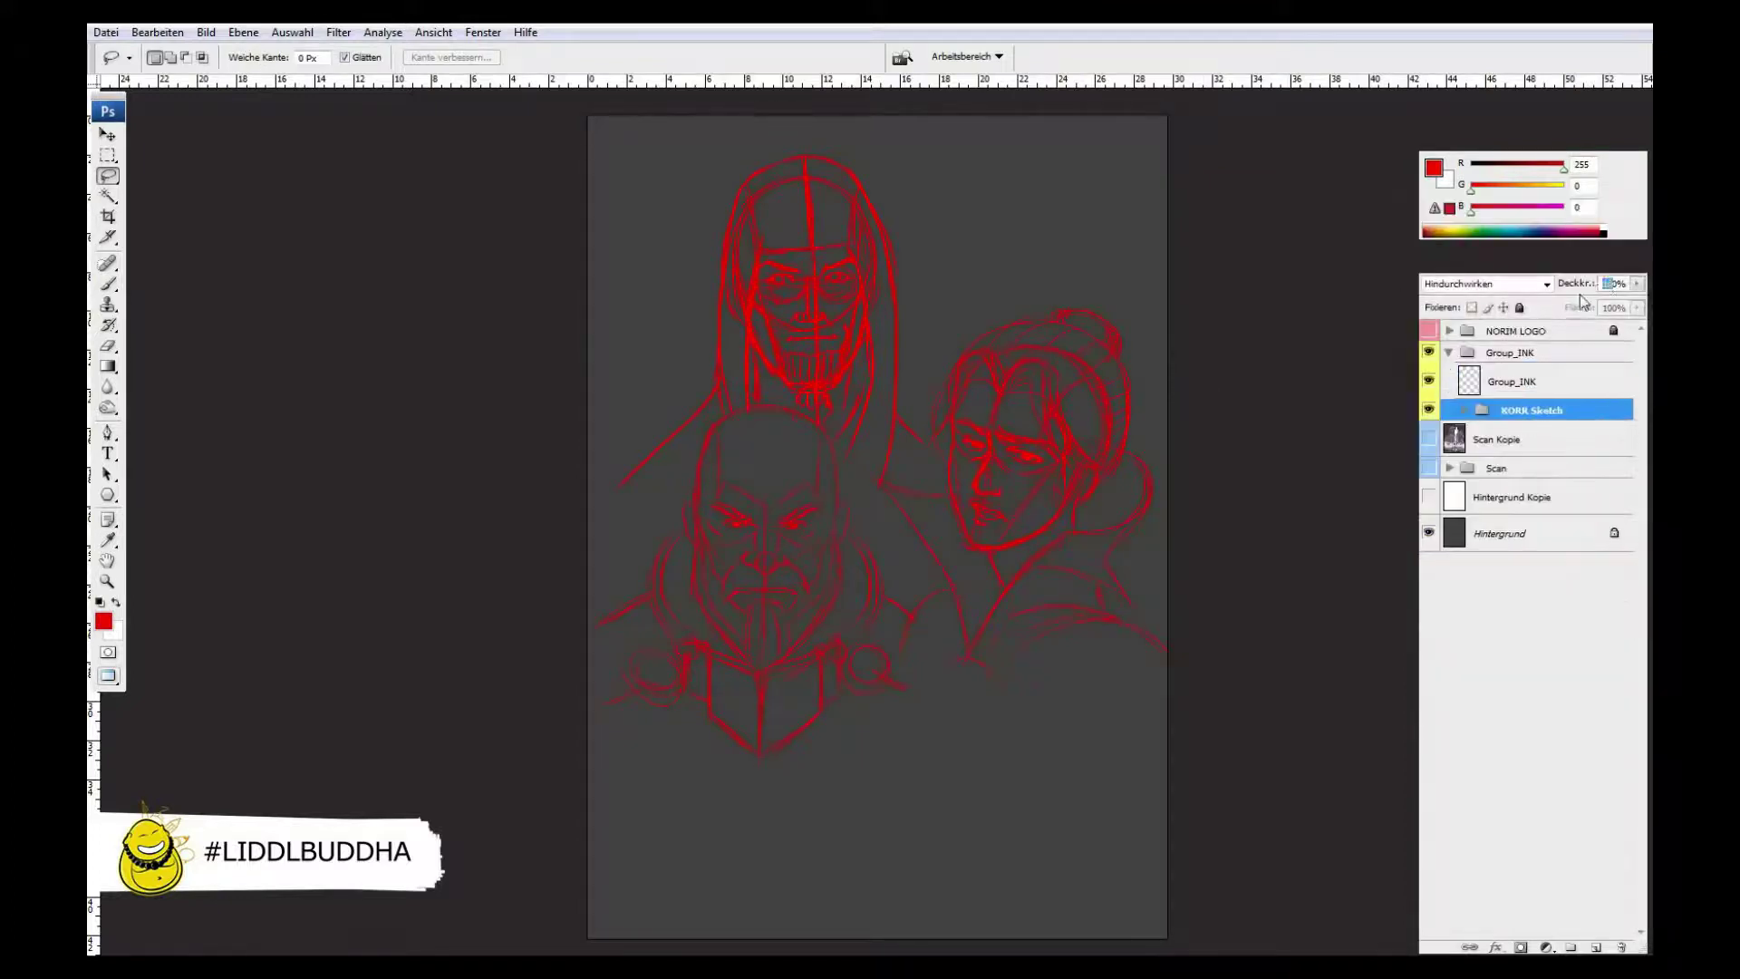
- Make the empty Group_INK layer active and save the document
click(1523, 381)
double_click(1577, 381)
key(Return)
key(Tab)
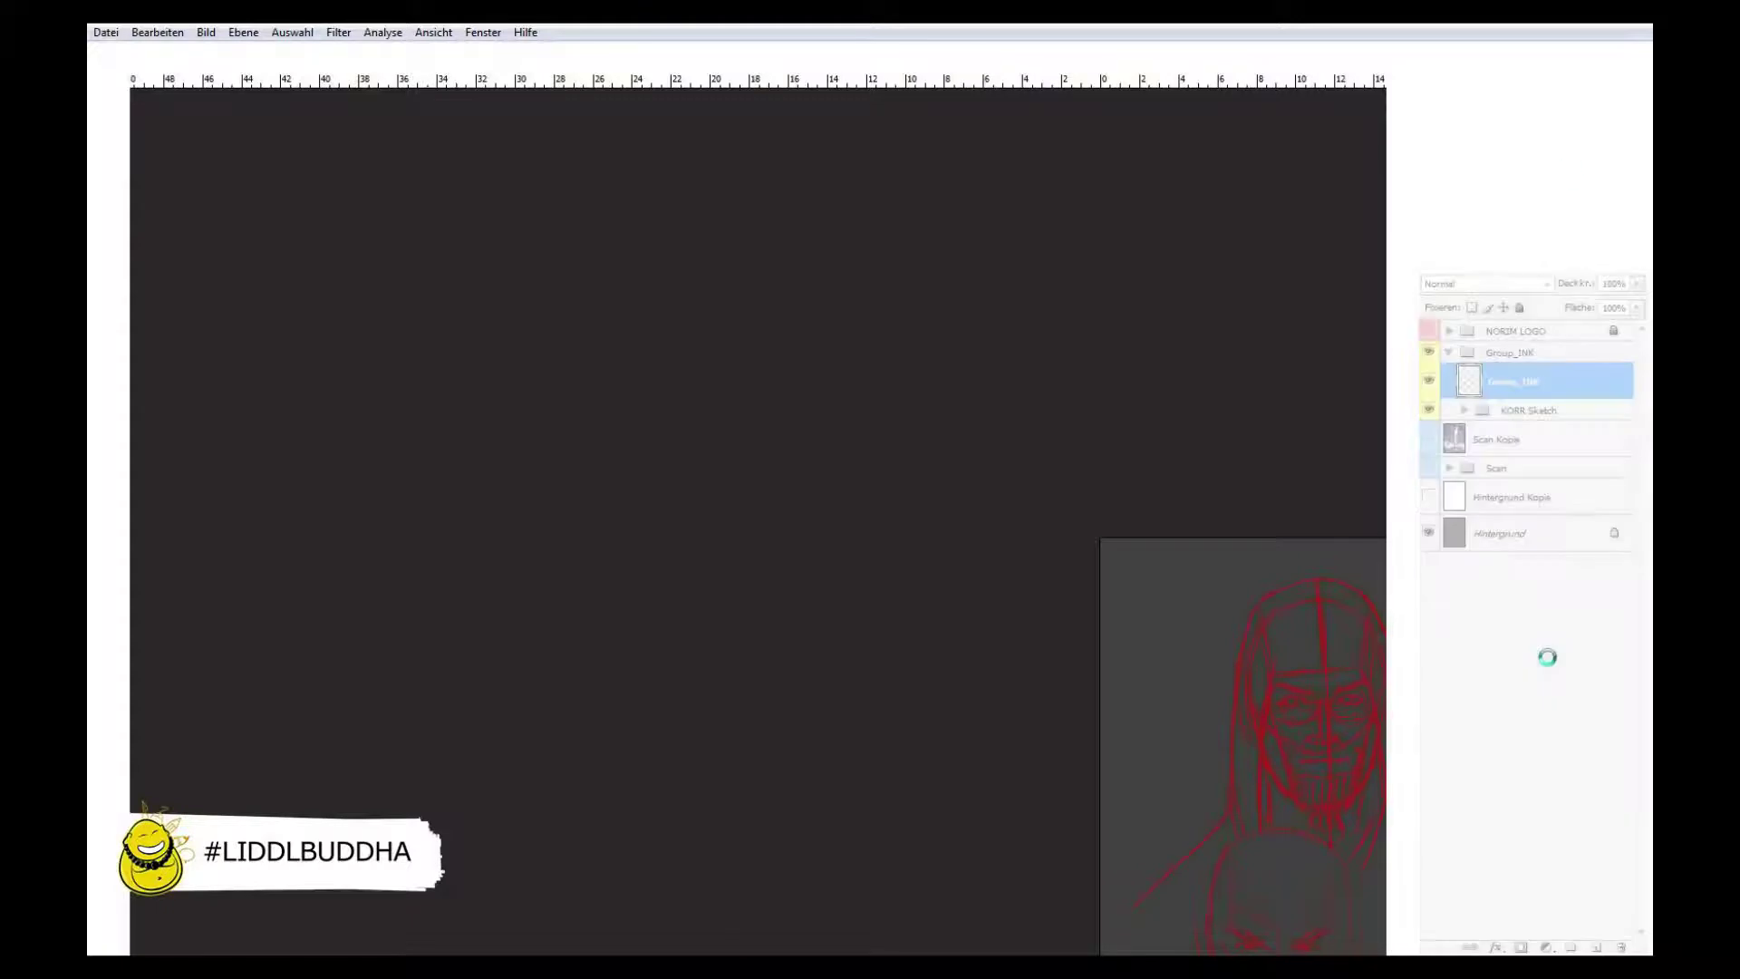
key(Tab)
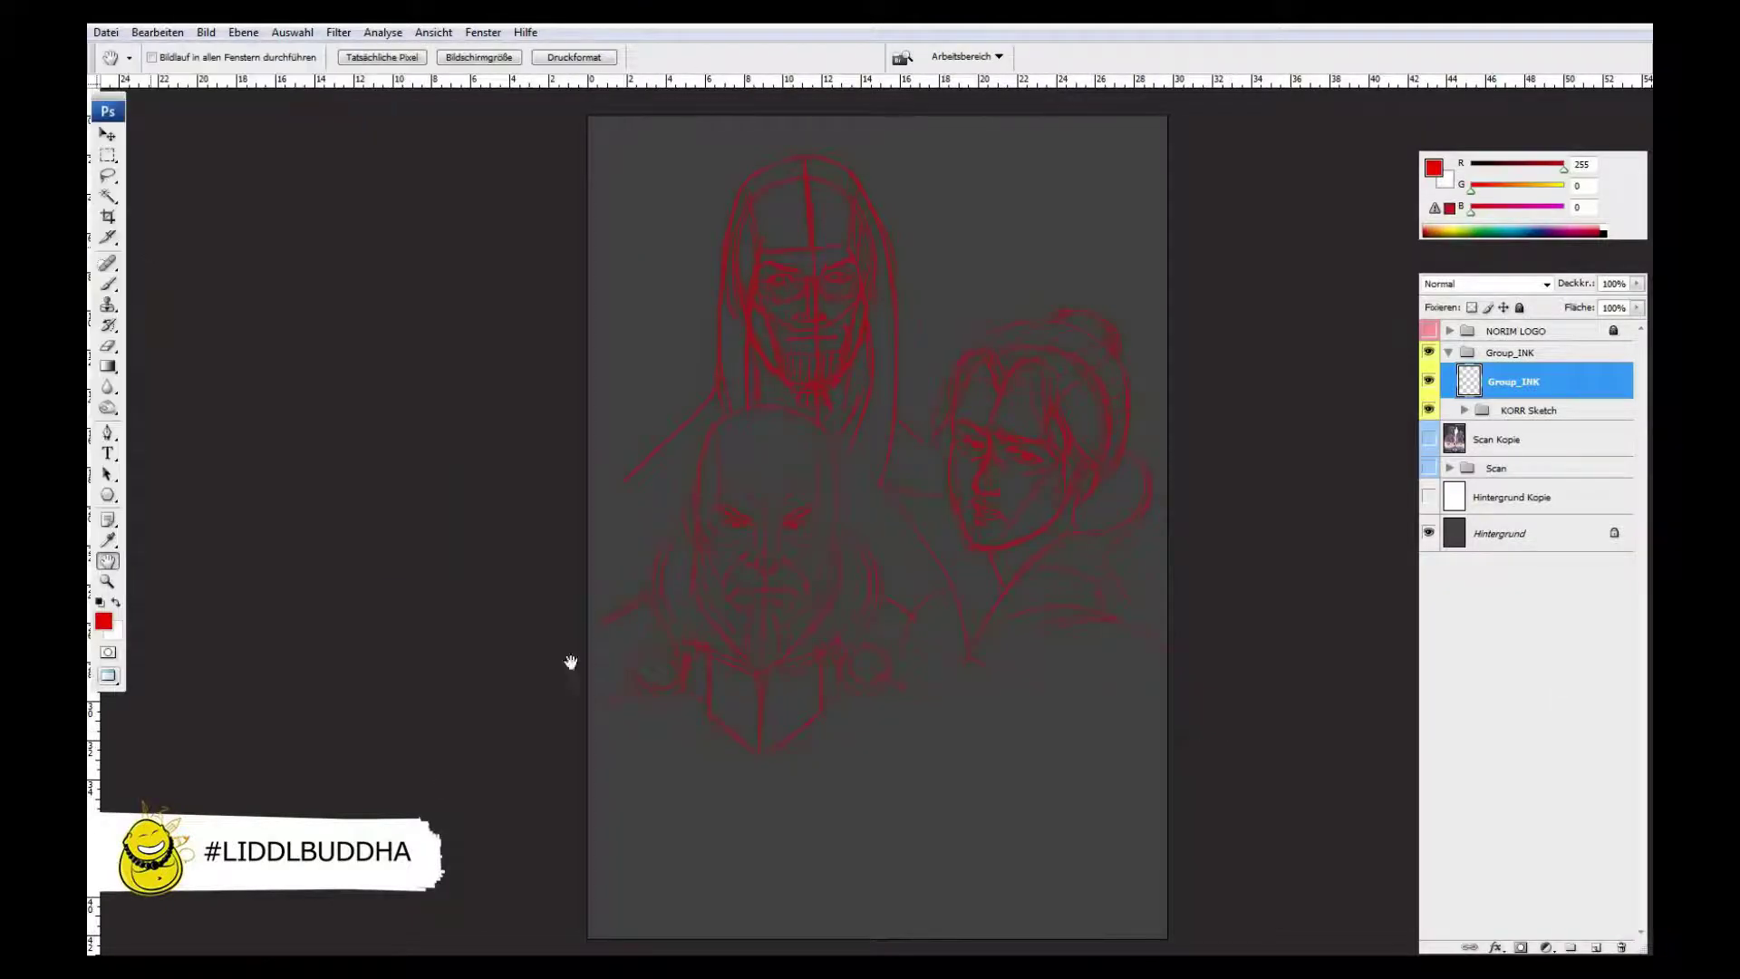
key(ctrl+s)
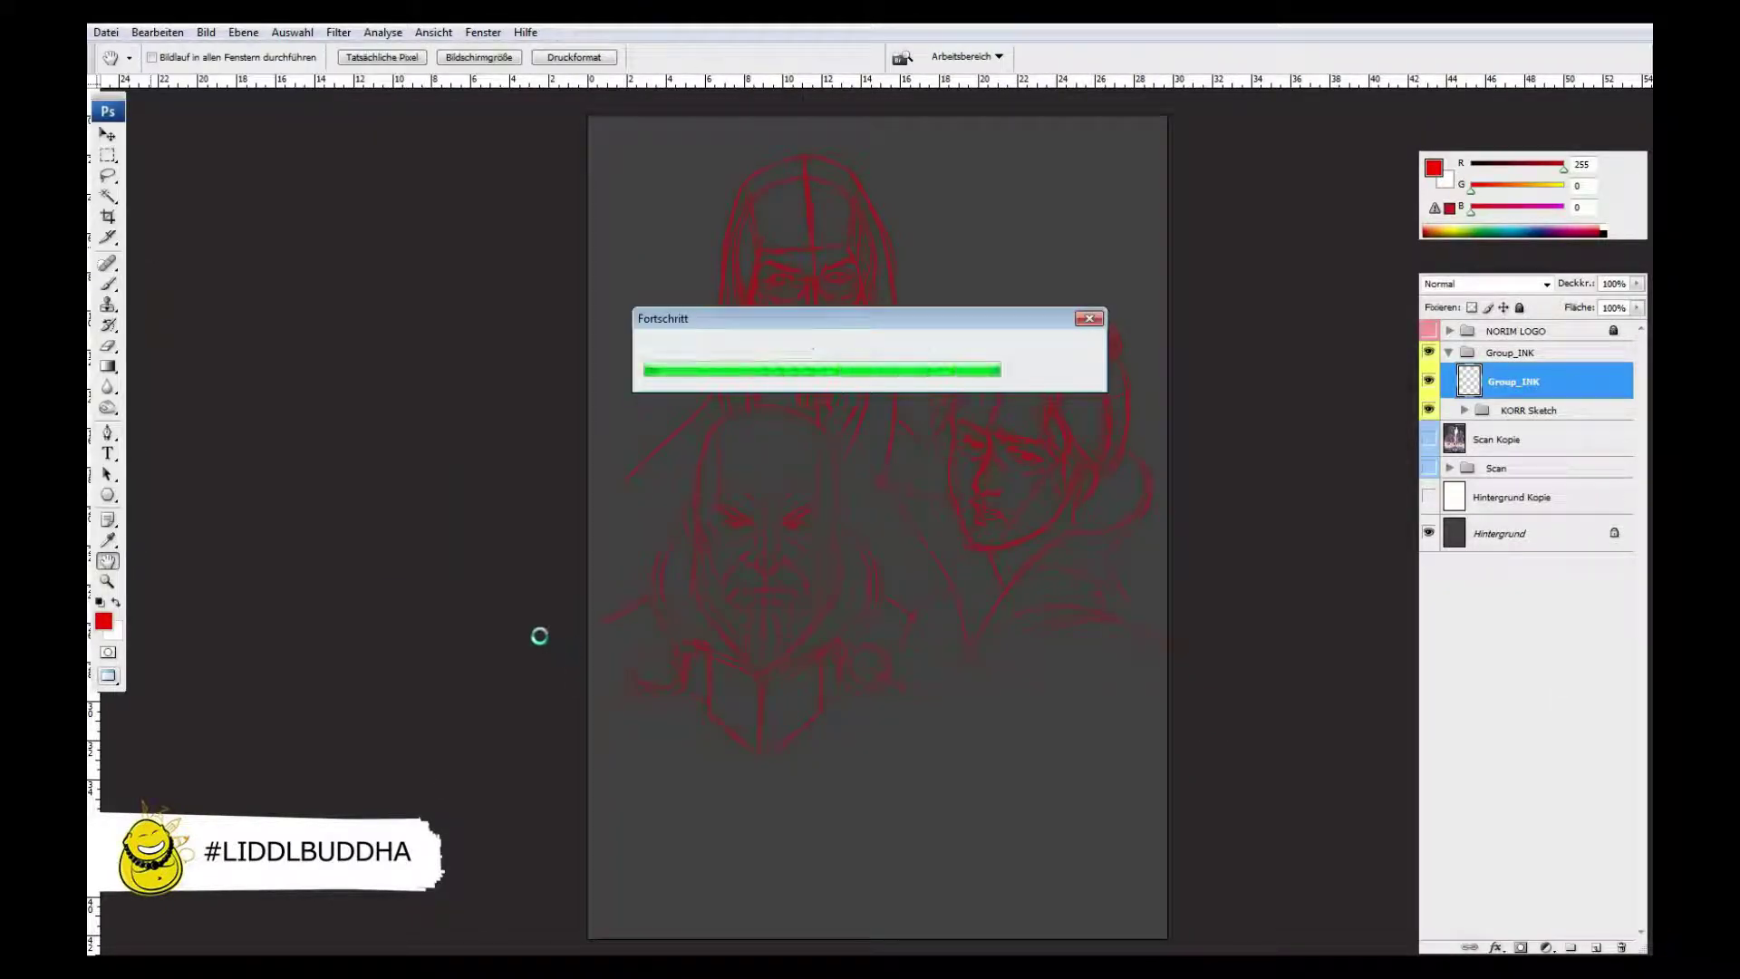
- Rotate the woman's far eye slightly on the unlocked KORR EVA layer, collapse KORR Sketch and reactivate the Group_INK layer
scroll(1118, 418, up, 5)
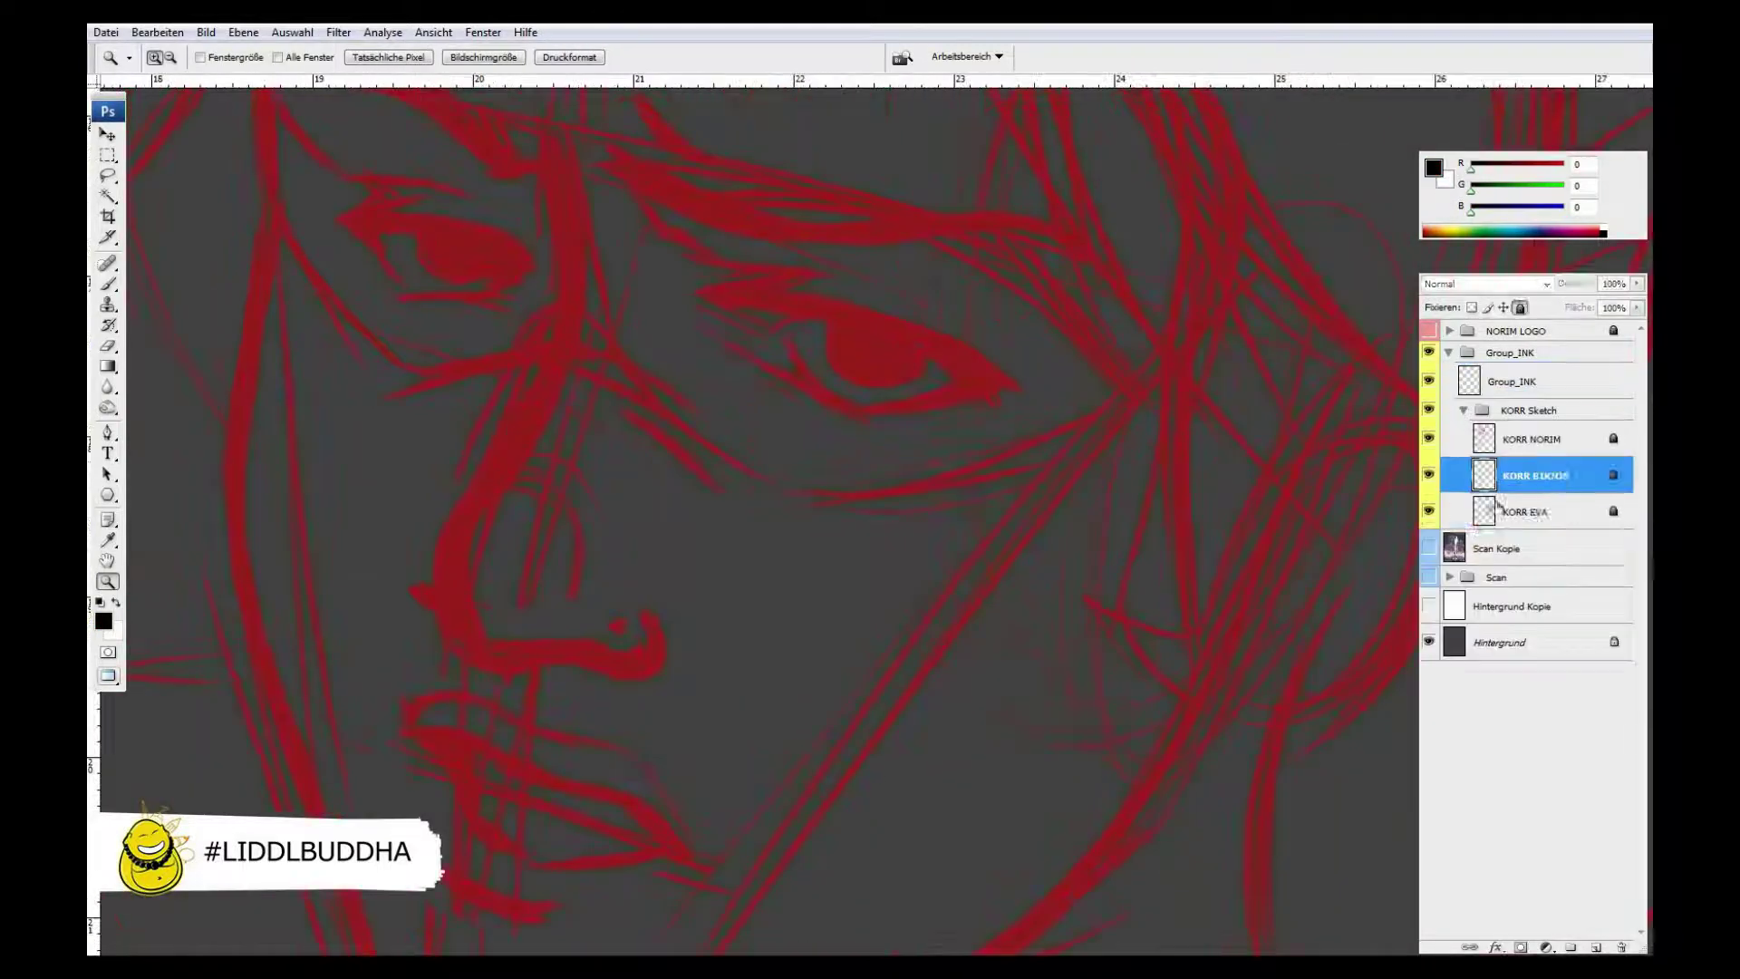
key(l)
drag(542, 268, 489, 181)
key(ctrl+t)
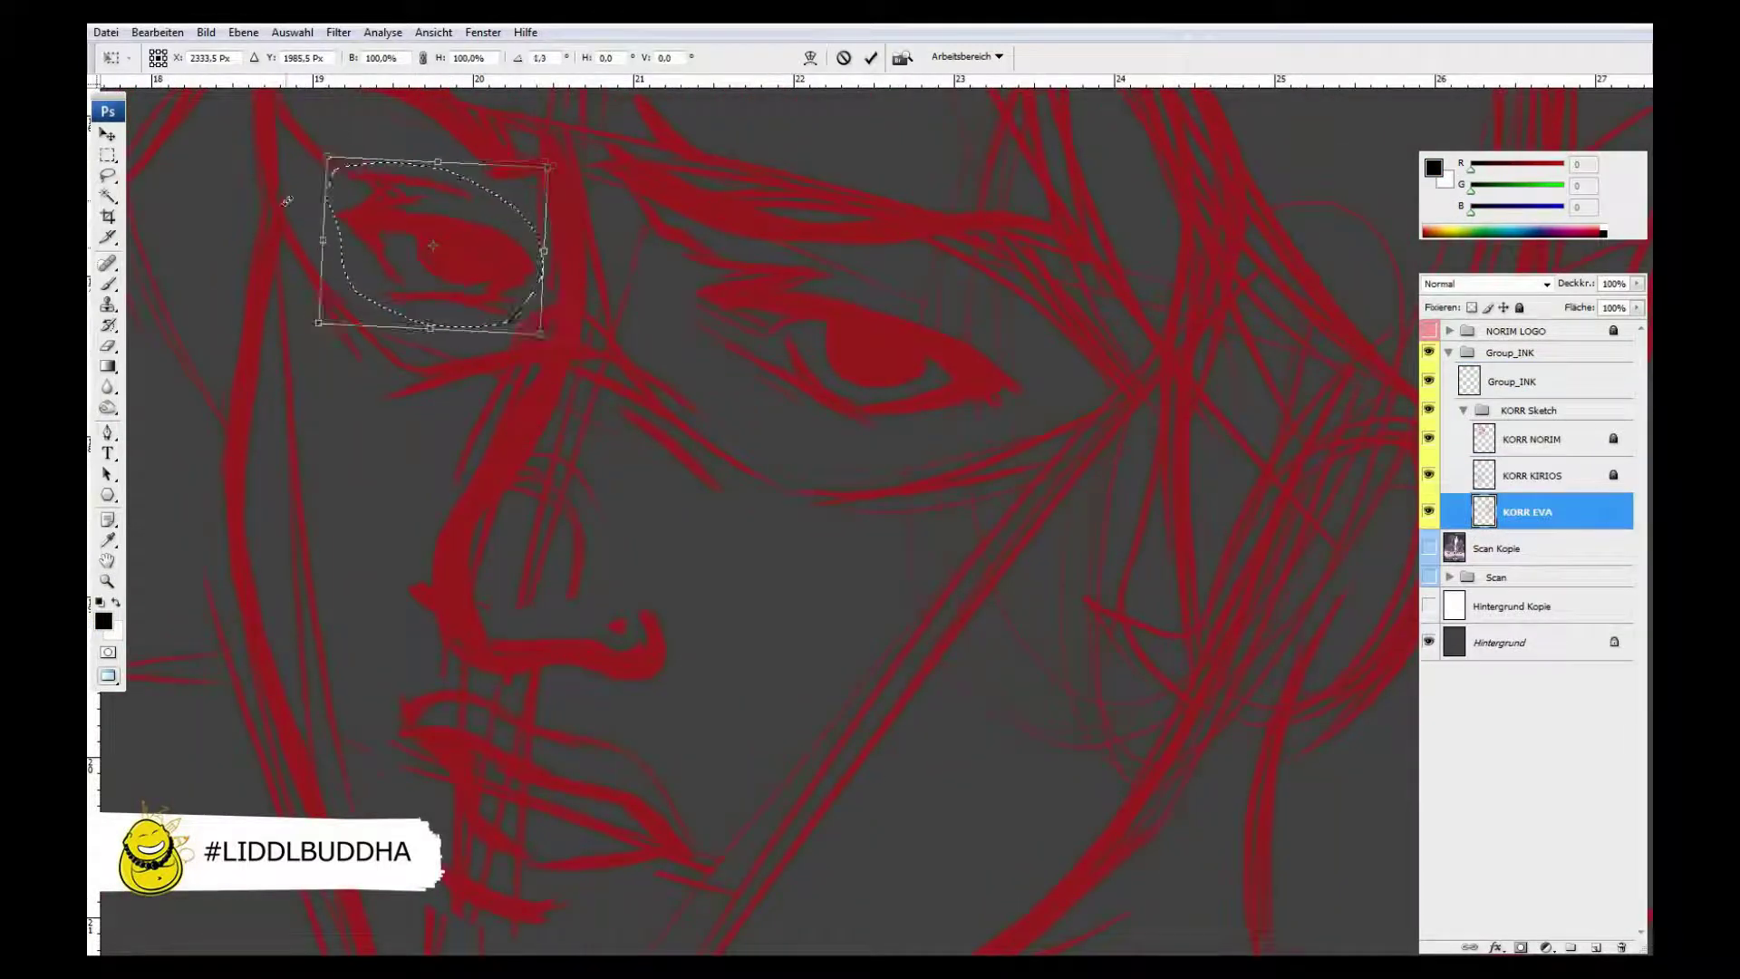
drag(280, 202, 730, 253)
key(Return)
key(ctrl+0)
click(1464, 410)
click(1512, 382)
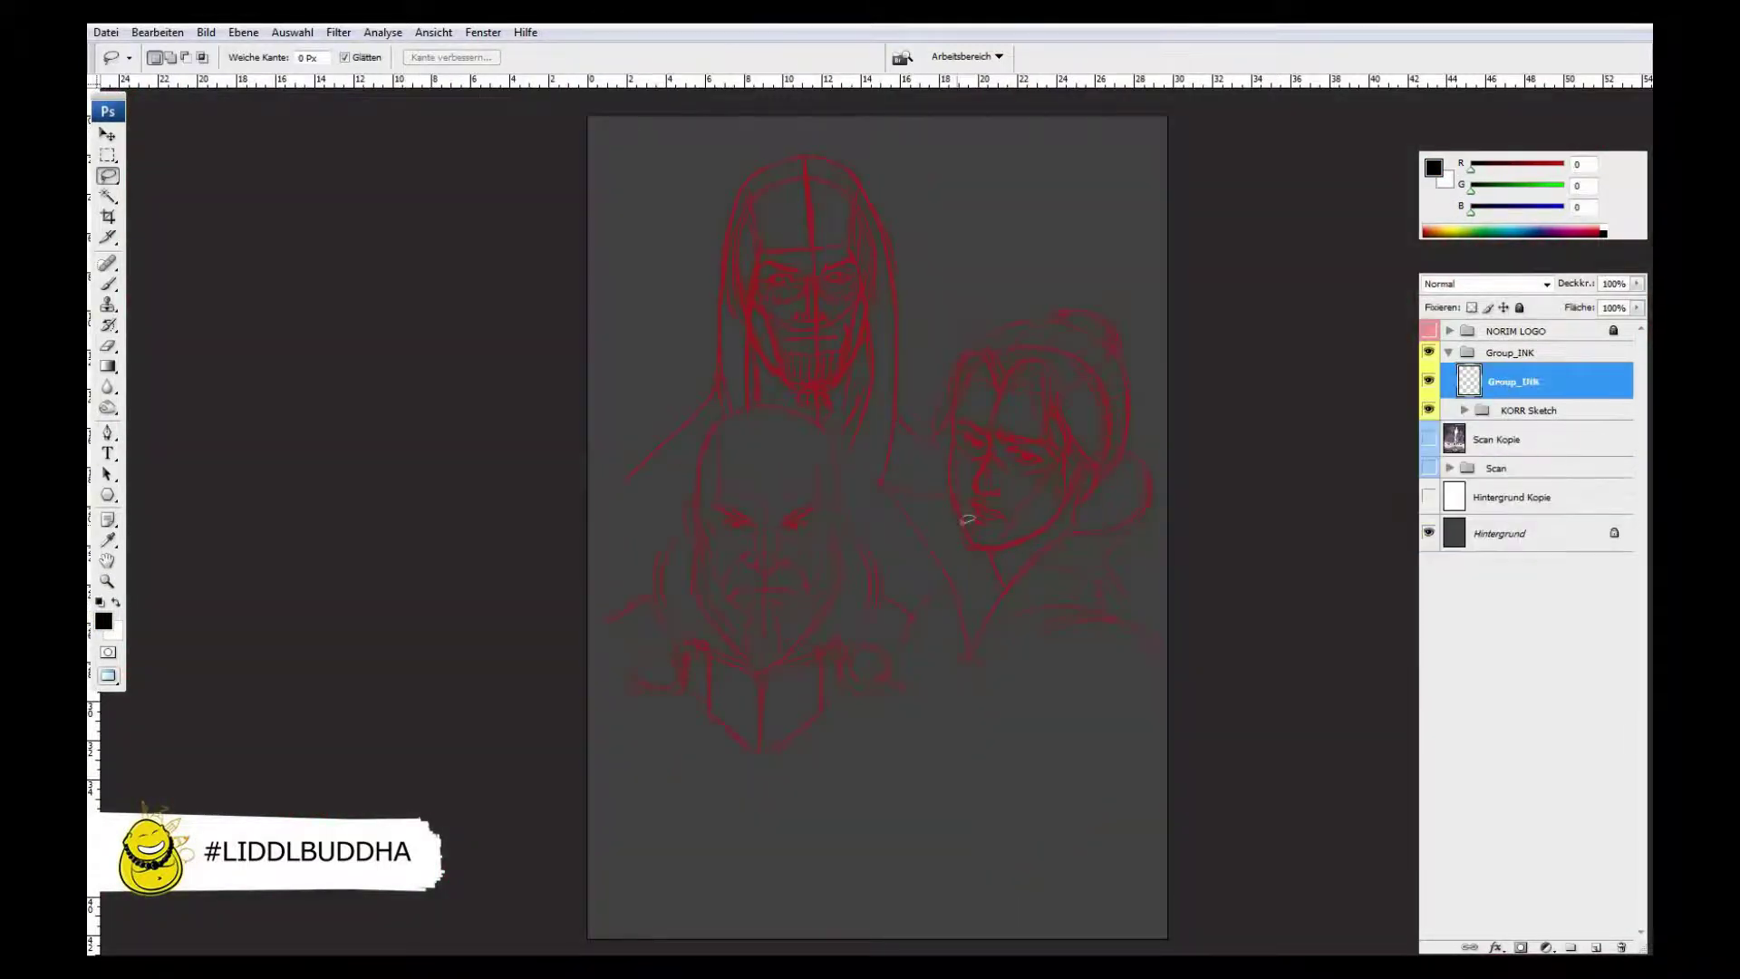
- Ink the woman's near eye in black over the red sketch, drawing the lid crease, thick upper lashes and lower lid
scroll(964, 509, up, 5)
key(b)
mouse_move(482, 220)
mouse_down()
mouse_move(606, 346)
mouse_move(769, 370)
mouse_up()
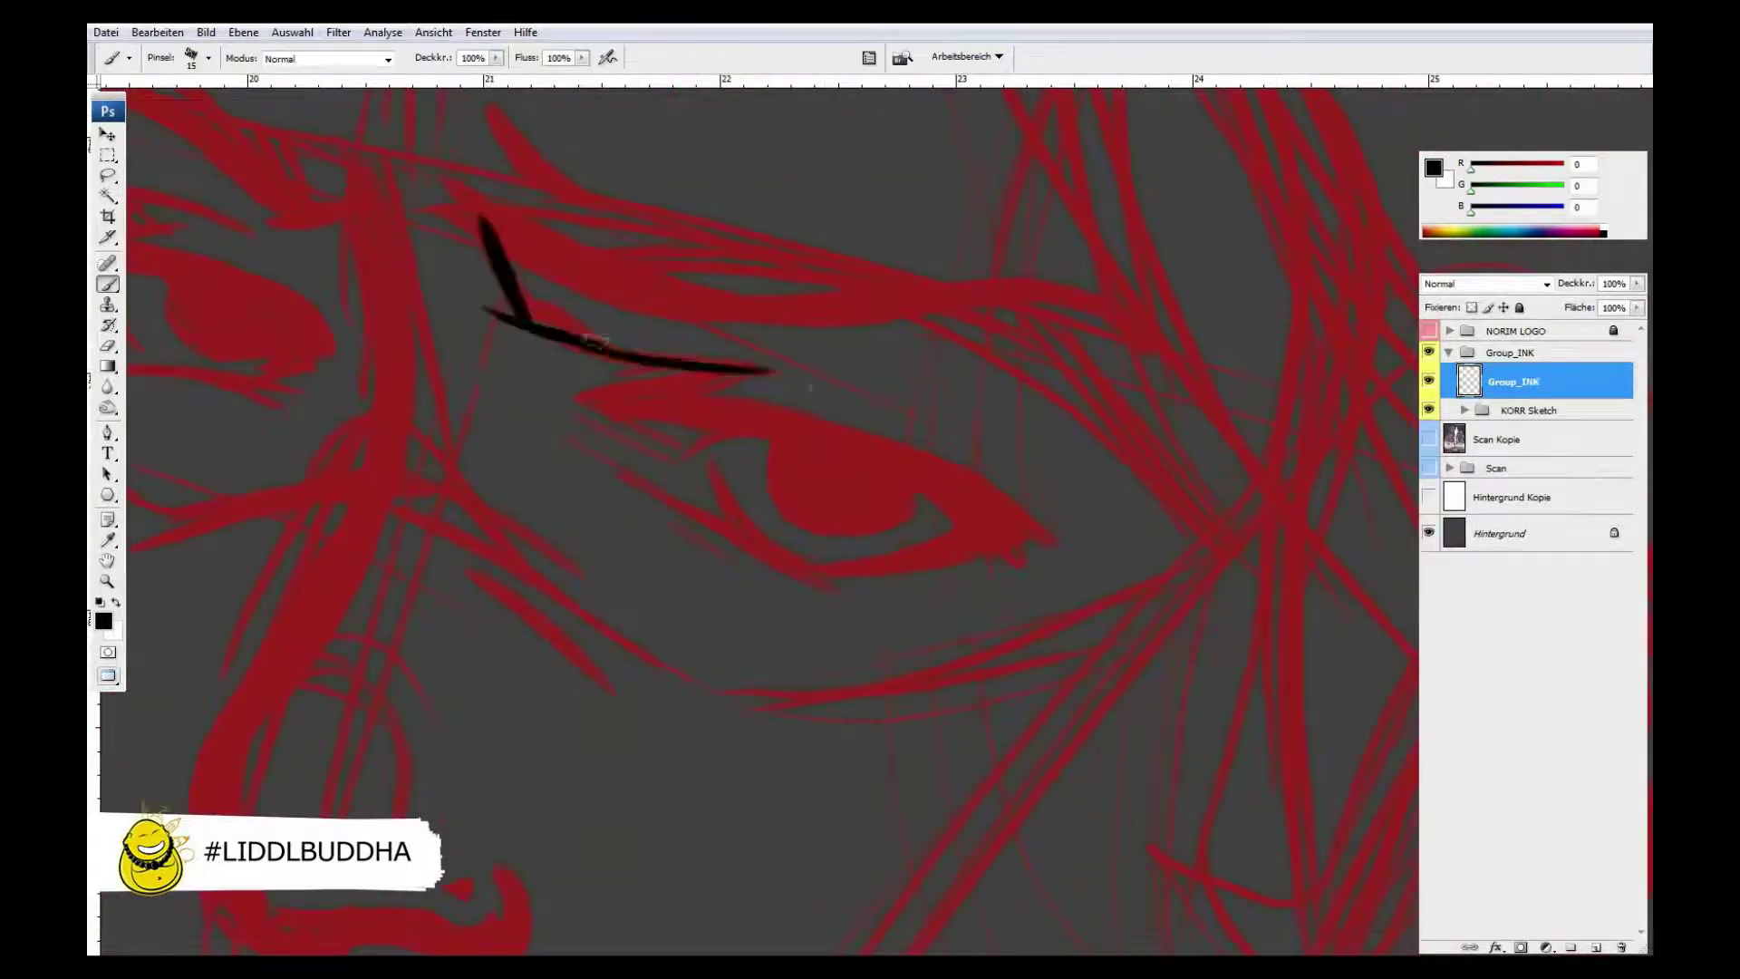
drag(524, 378, 1017, 542)
drag(961, 476, 1079, 521)
mouse_move(521, 379)
mouse_down()
mouse_move(580, 395)
mouse_move(716, 518)
mouse_move(839, 567)
mouse_move(983, 533)
mouse_up()
key(F5)
key(F5)
mouse_move(694, 485)
mouse_down()
mouse_move(857, 564)
mouse_move(986, 530)
mouse_up()
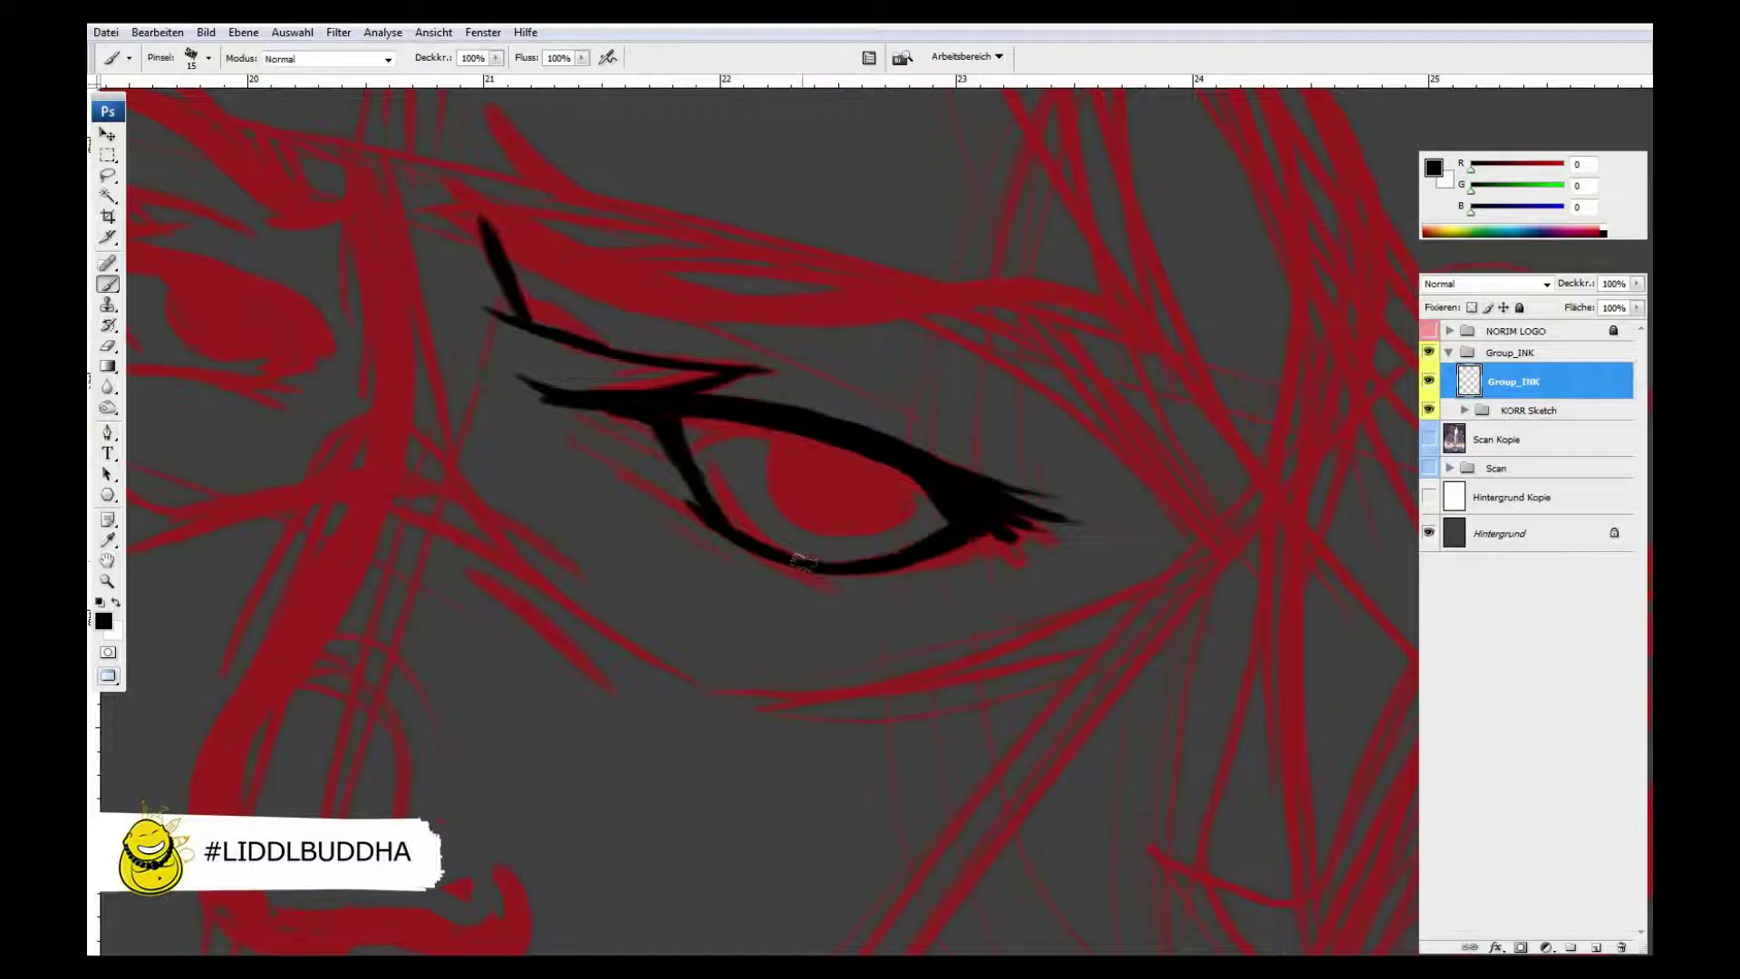
drag(803, 562, 998, 534)
- Ink the near eye's iris ring and tapered eyebrow, and clean up the stray lid crease lines with the Eraser
drag(923, 494, 902, 457)
drag(689, 417, 693, 454)
drag(743, 372, 843, 381)
mouse_move(689, 304)
mouse_down()
mouse_move(467, 197)
mouse_move(671, 288)
mouse_up()
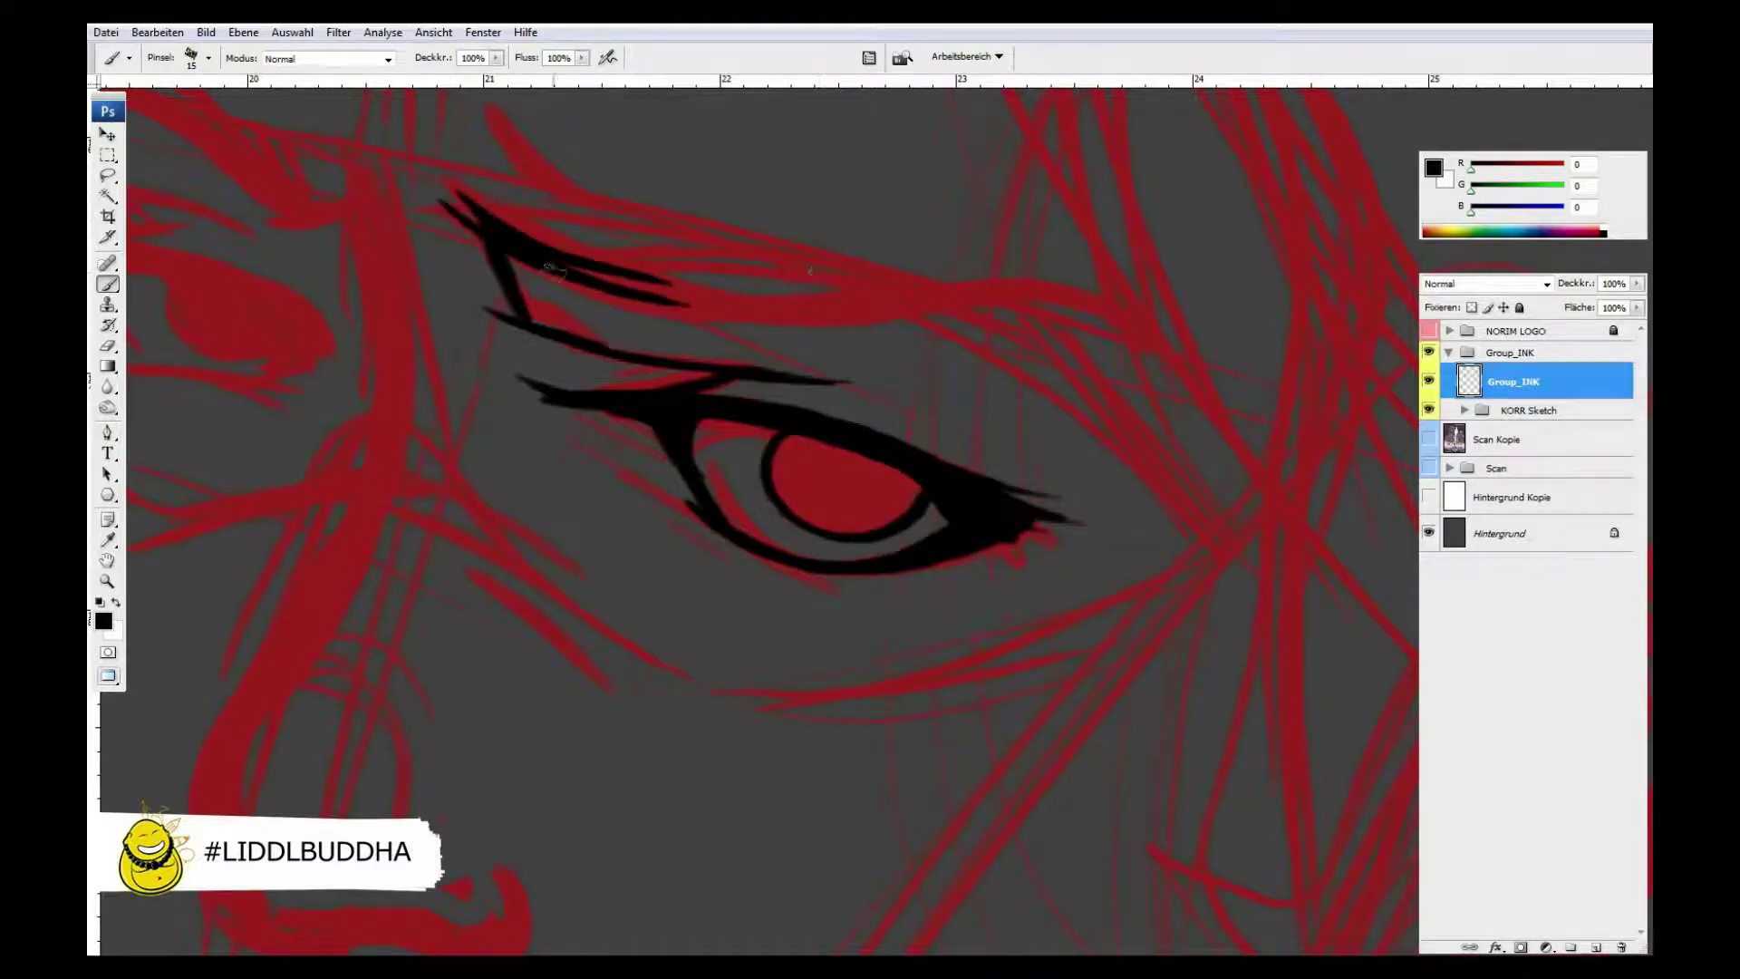
mouse_move(534, 265)
mouse_down()
mouse_move(1115, 308)
mouse_move(653, 358)
mouse_up()
key(e)
mouse_move(494, 309)
mouse_down()
mouse_move(553, 297)
mouse_move(616, 344)
mouse_up()
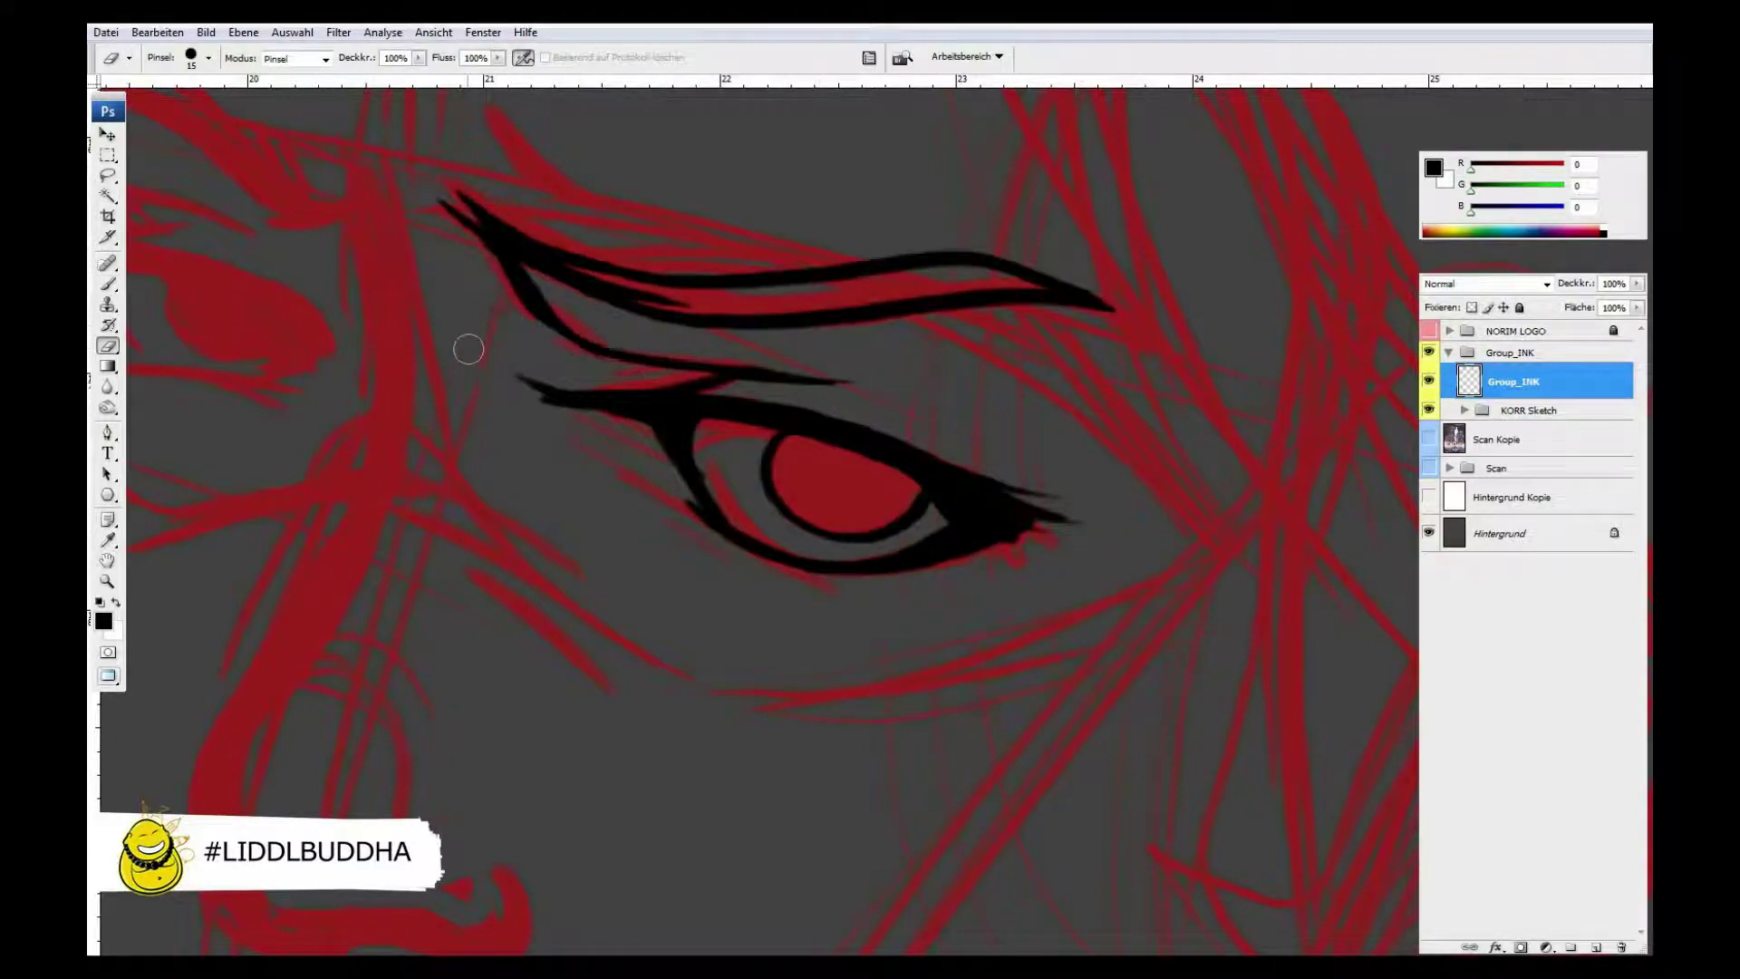
drag(517, 376, 594, 408)
- Ink the near eye's pupil with its highlight and add crease strokes below the inner corner
key(b)
drag(820, 471, 907, 490)
drag(544, 454, 771, 600)
drag(625, 472, 861, 603)
- Ink the woman's nose from the brow along the bridge to the tip, including the nostril line
mouse_move(399, 198)
mouse_down()
mouse_move(373, 376)
mouse_move(503, 440)
mouse_up()
drag(417, 372, 246, 723)
scroll(794, 593, down, 5)
scroll(793, 594, left, 4)
drag(634, 580, 793, 593)
drag(521, 594, 585, 589)
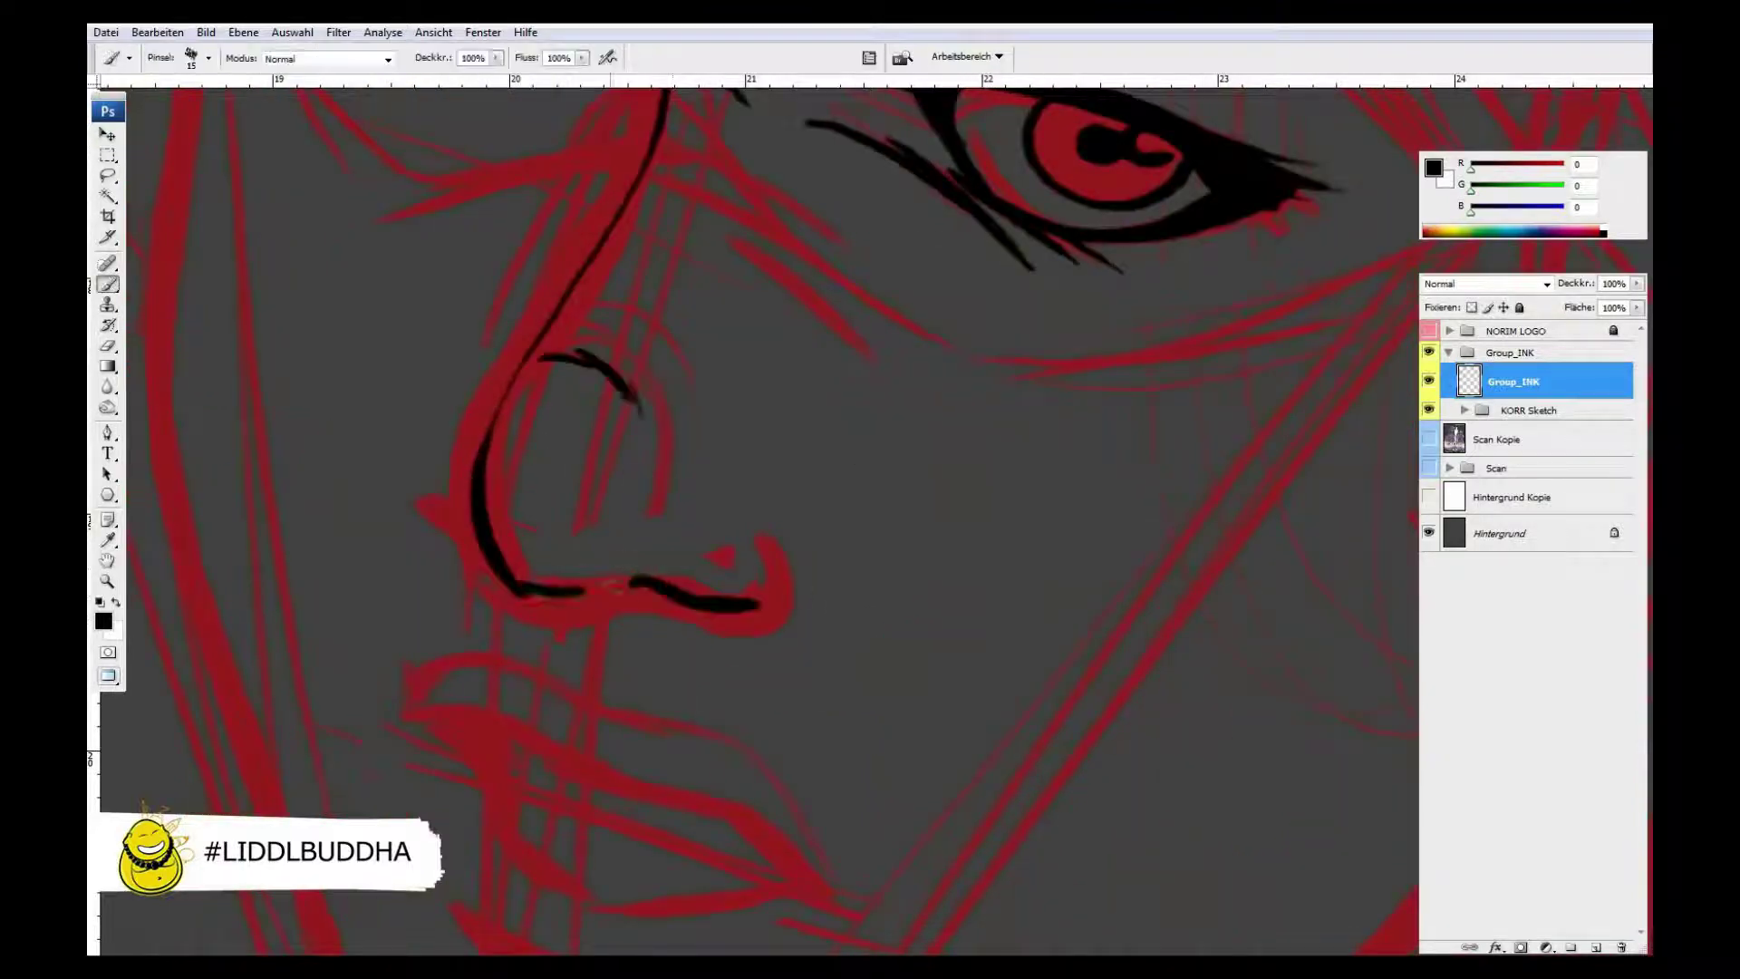
- Ink the woman's slightly open mouth with the upper lip, lower lip contour and inner mouth line
mouse_move(408, 725)
mouse_down()
mouse_move(621, 780)
mouse_move(825, 880)
mouse_up()
scroll(726, 544, down, 5)
mouse_move(512, 594)
mouse_down()
mouse_move(619, 661)
mouse_move(510, 693)
mouse_move(694, 761)
mouse_up()
drag(539, 479, 639, 501)
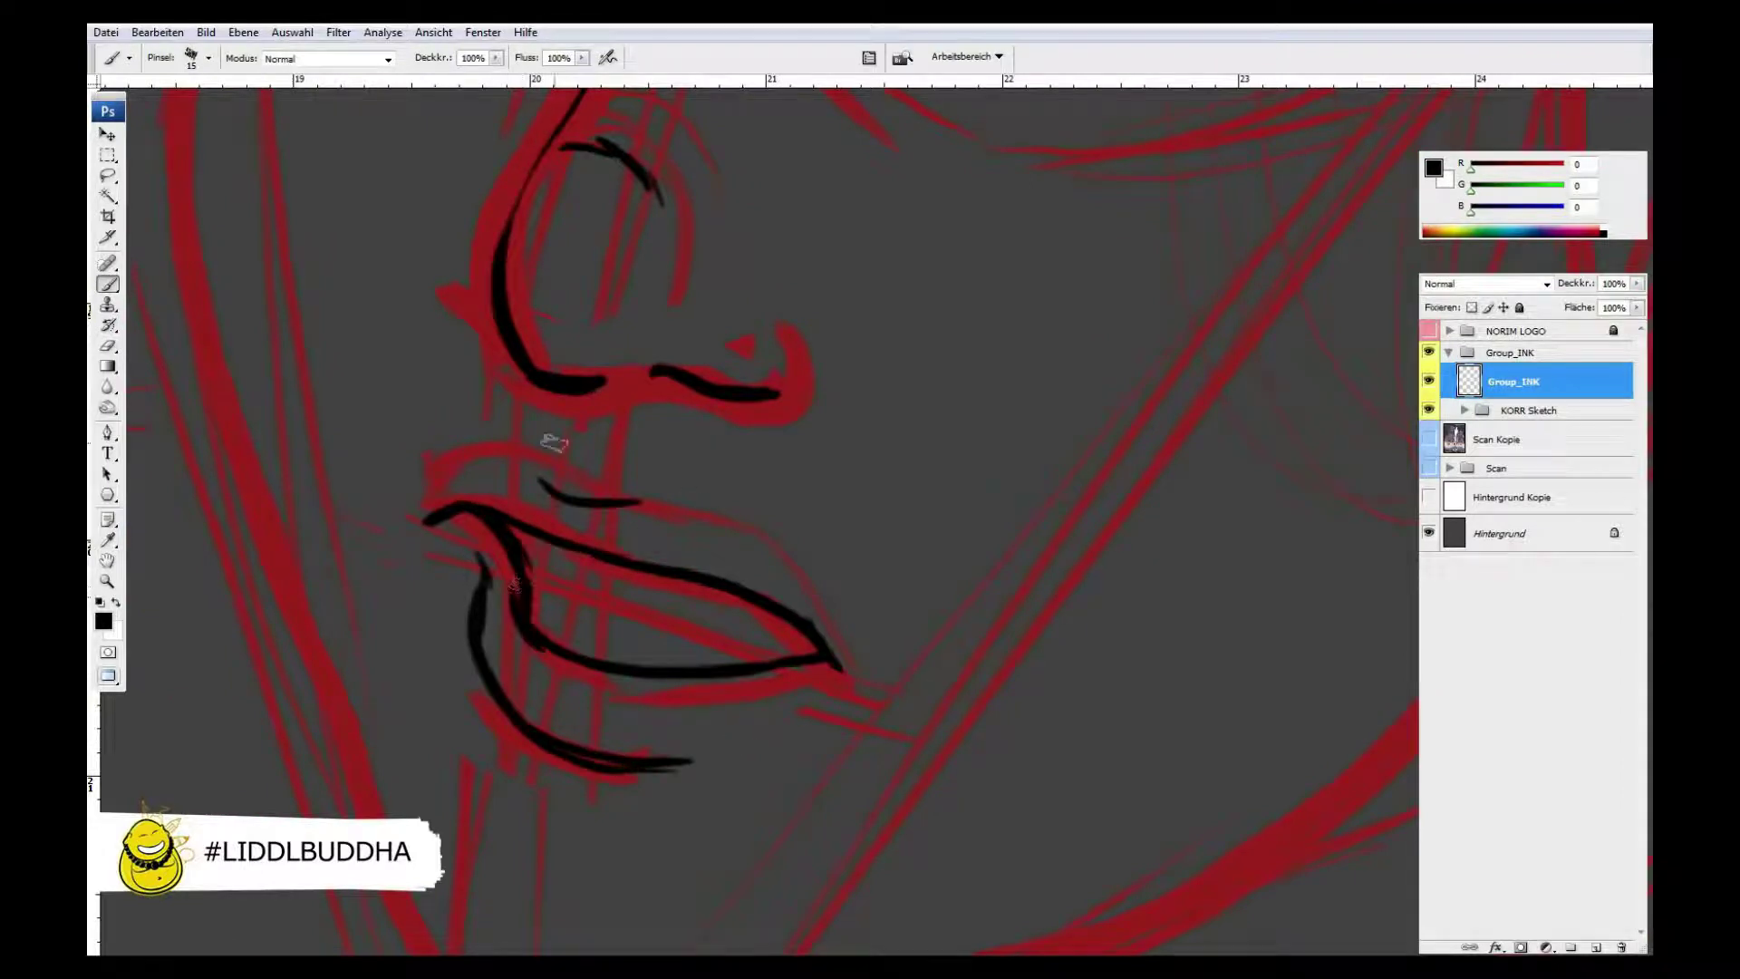
mouse_move(528, 524)
mouse_down()
mouse_move(546, 624)
mouse_move(788, 642)
mouse_up()
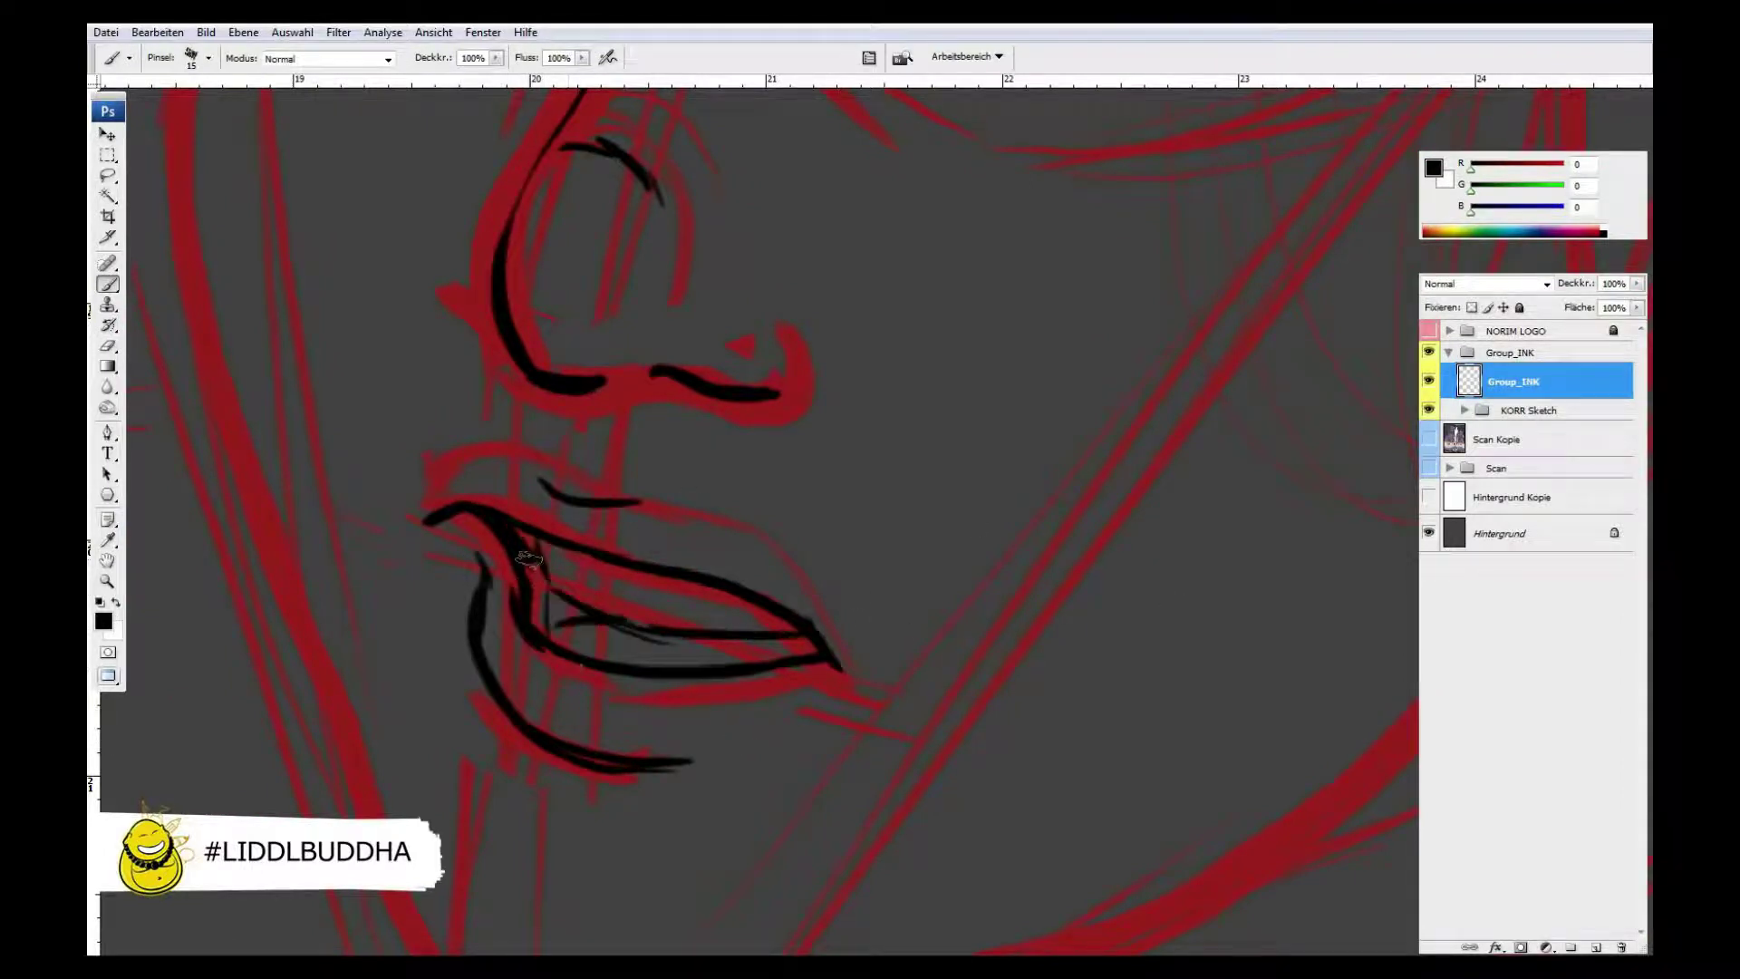
drag(529, 559, 577, 635)
key(ctrl+0)
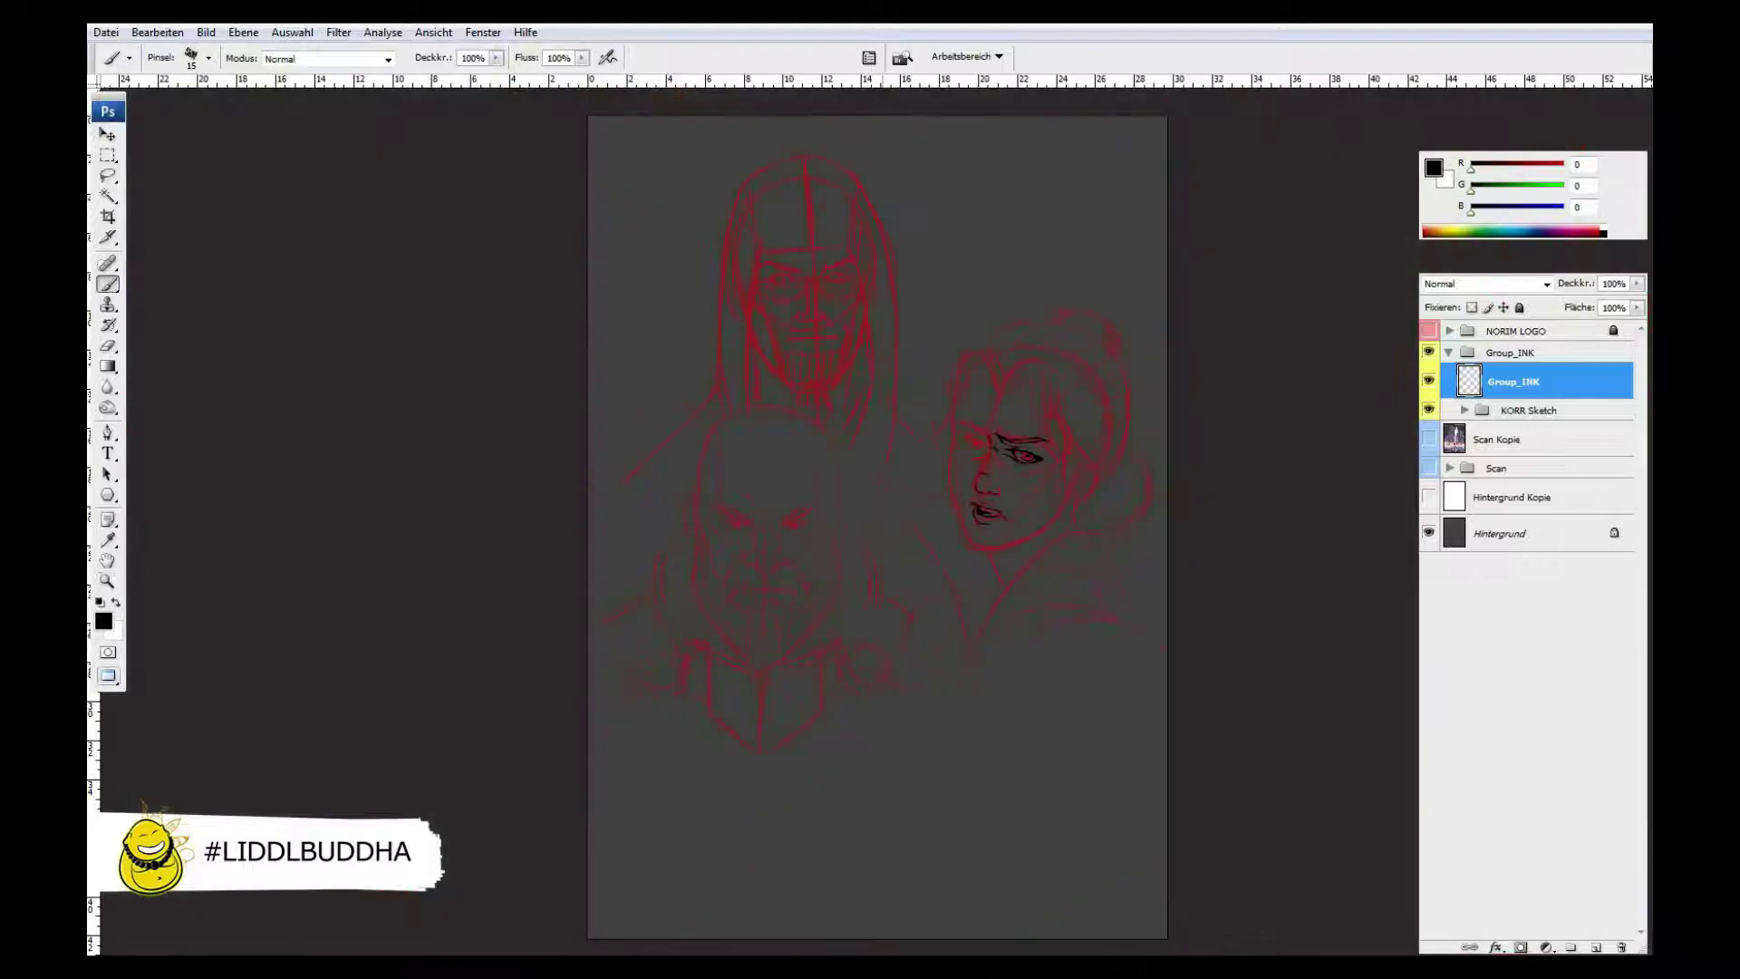
- Ink the far eye's upper lid, lower lid and iris outline
key(z)
click(986, 438)
click(906, 682)
key(b)
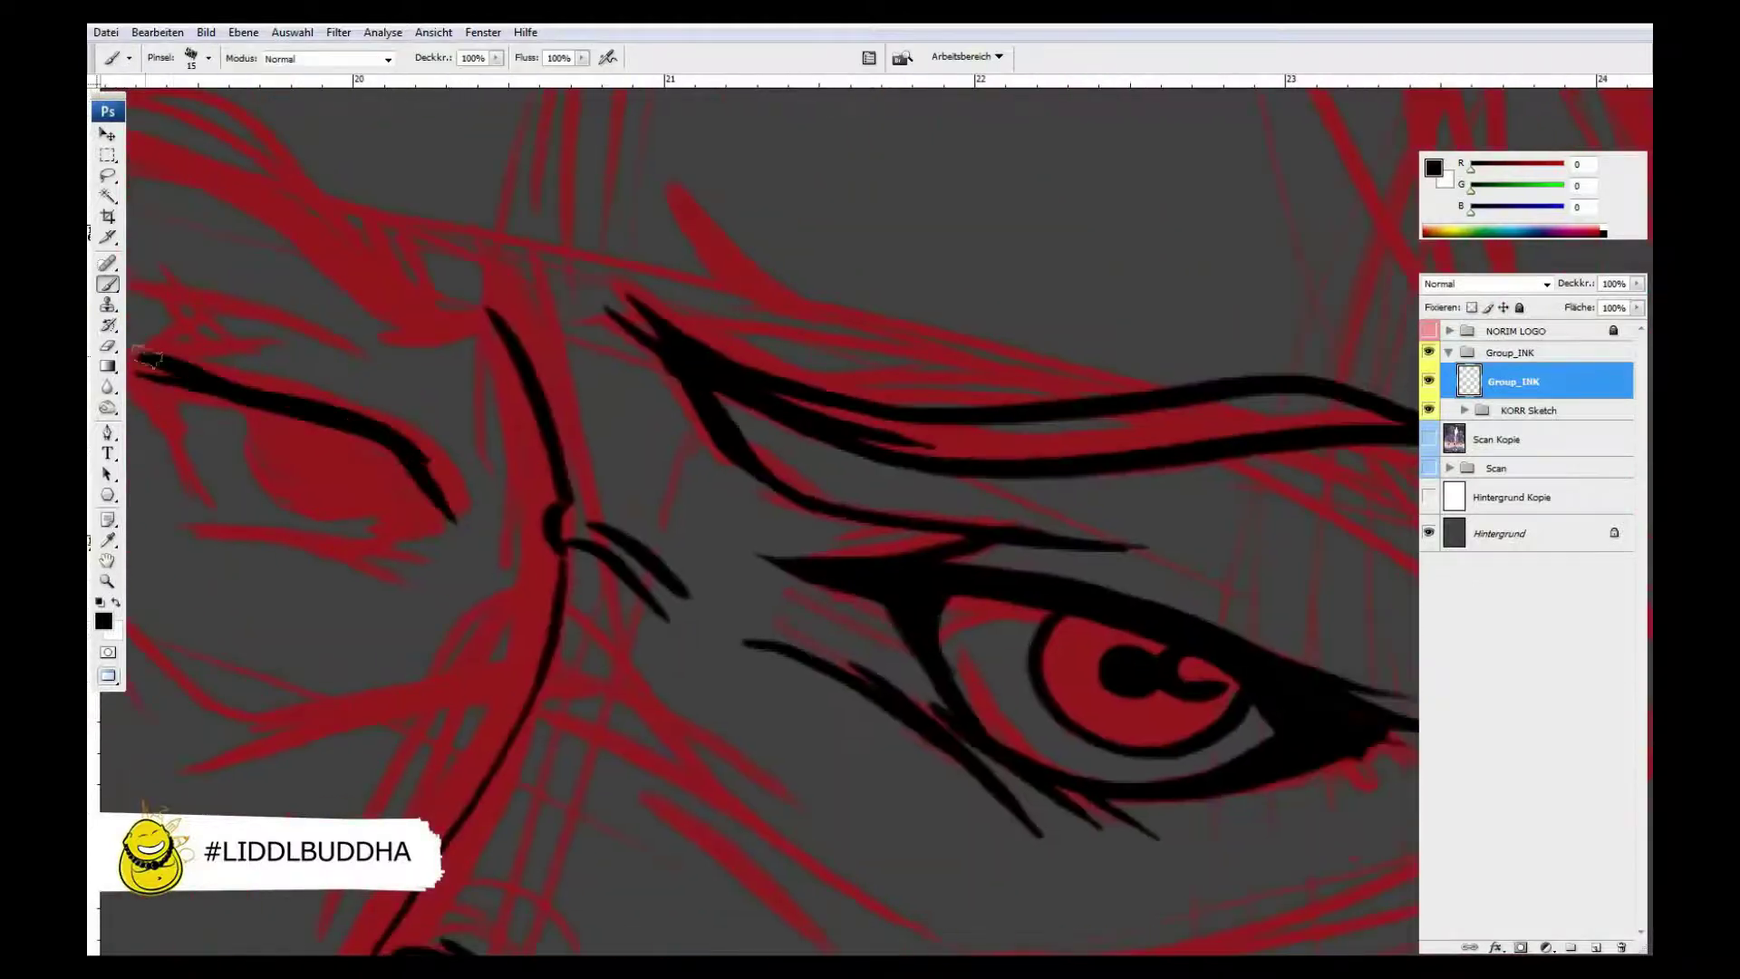
mouse_move(136, 358)
mouse_down()
mouse_move(367, 502)
mouse_move(408, 553)
mouse_move(426, 503)
mouse_up()
drag(381, 449, 480, 535)
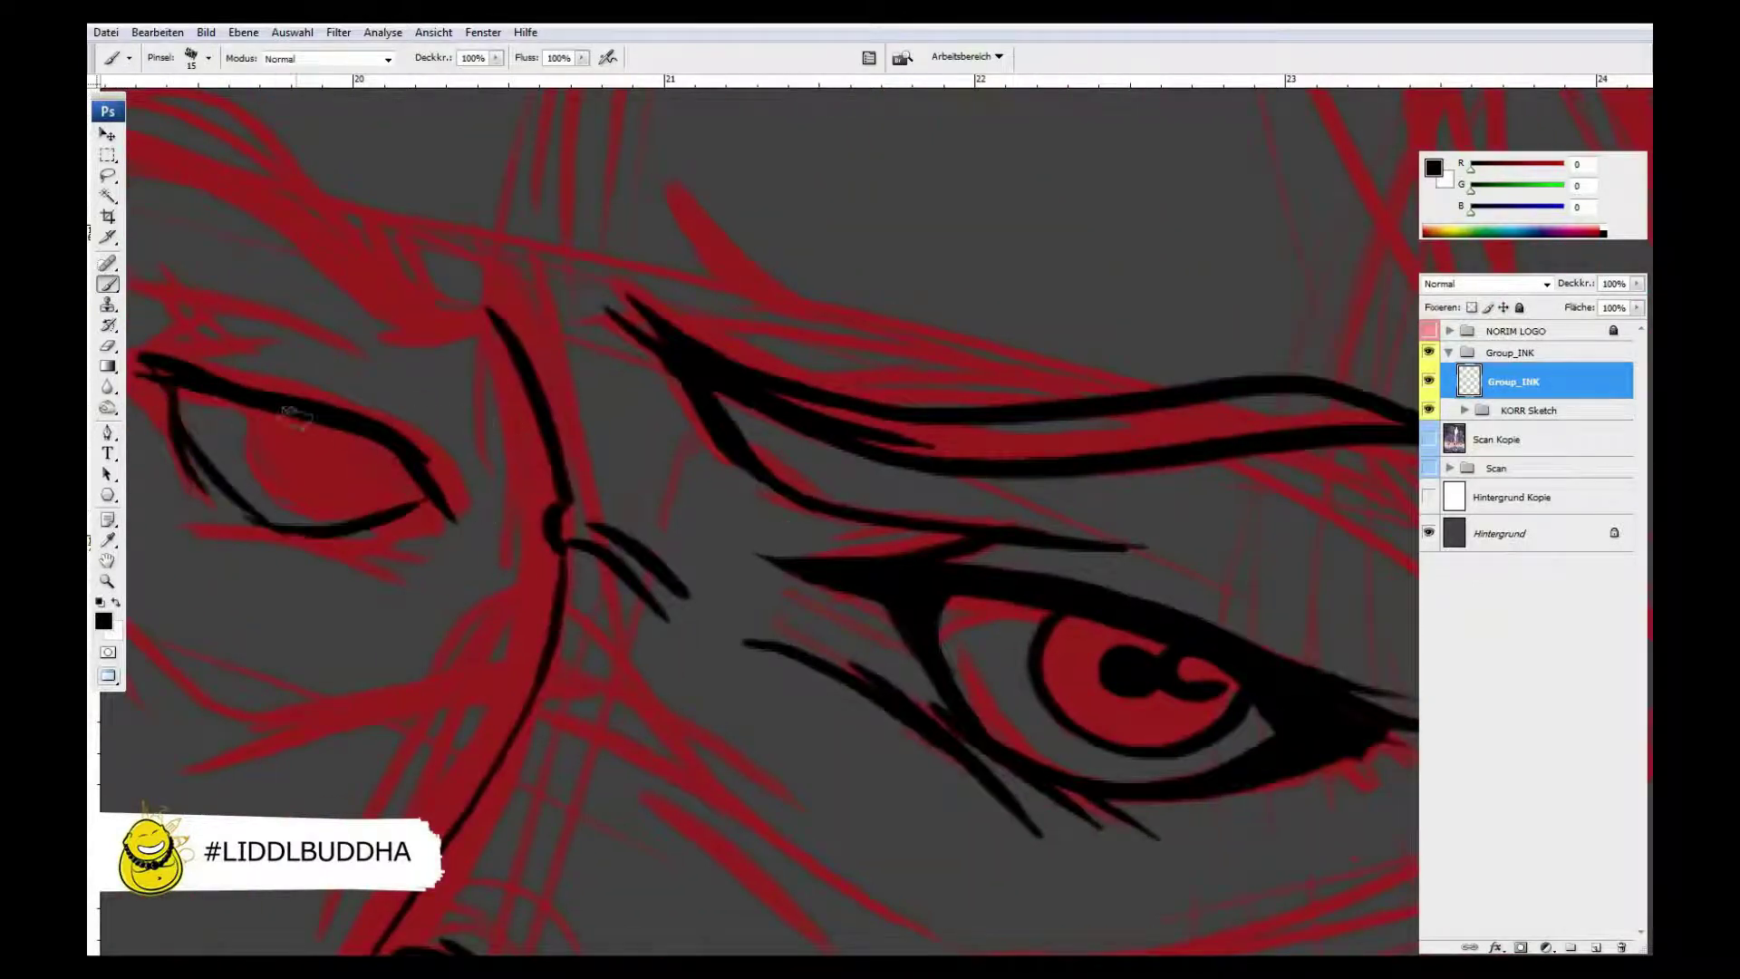
drag(340, 426, 299, 512)
- Ink the far eyebrow with its lid fold and add short frown lines between the brows
drag(317, 453, 696, 635)
drag(290, 315, 752, 448)
drag(911, 395, 980, 464)
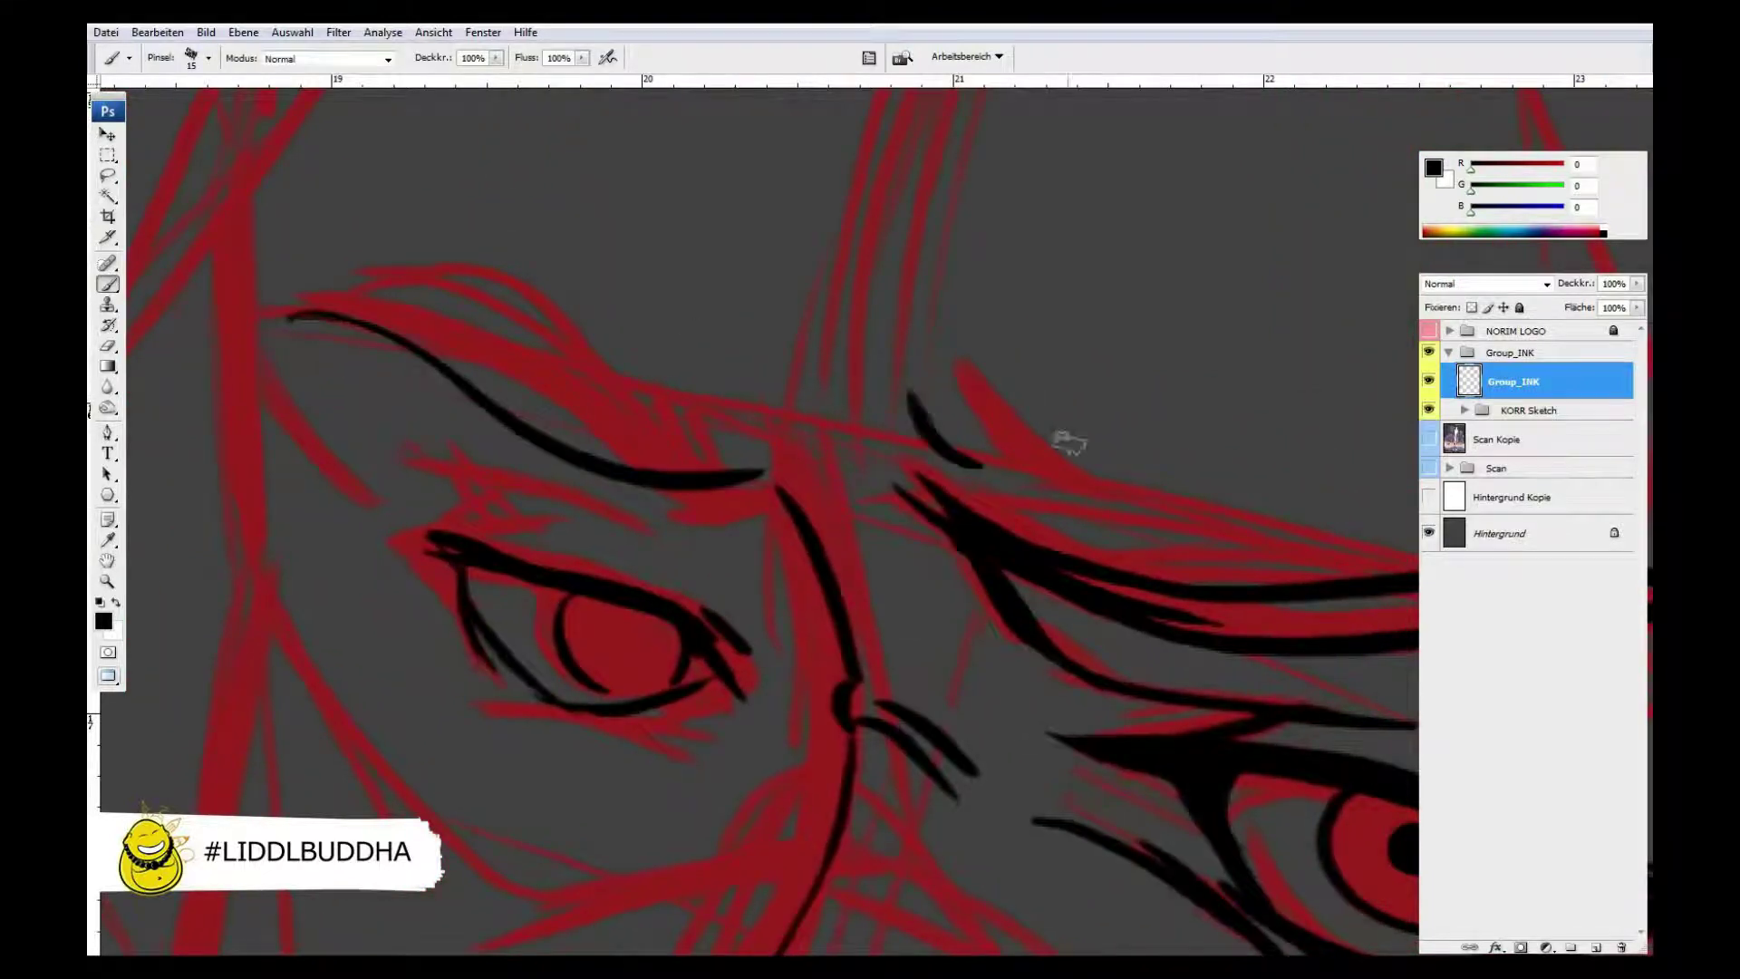
drag(721, 410, 766, 489)
mouse_move(326, 317)
mouse_down()
mouse_move(711, 446)
mouse_move(481, 467)
mouse_up()
- Add the far eye's lashes, pupil, thicker lid edges and small creases beneath the eye
drag(396, 518, 498, 549)
drag(380, 462, 476, 553)
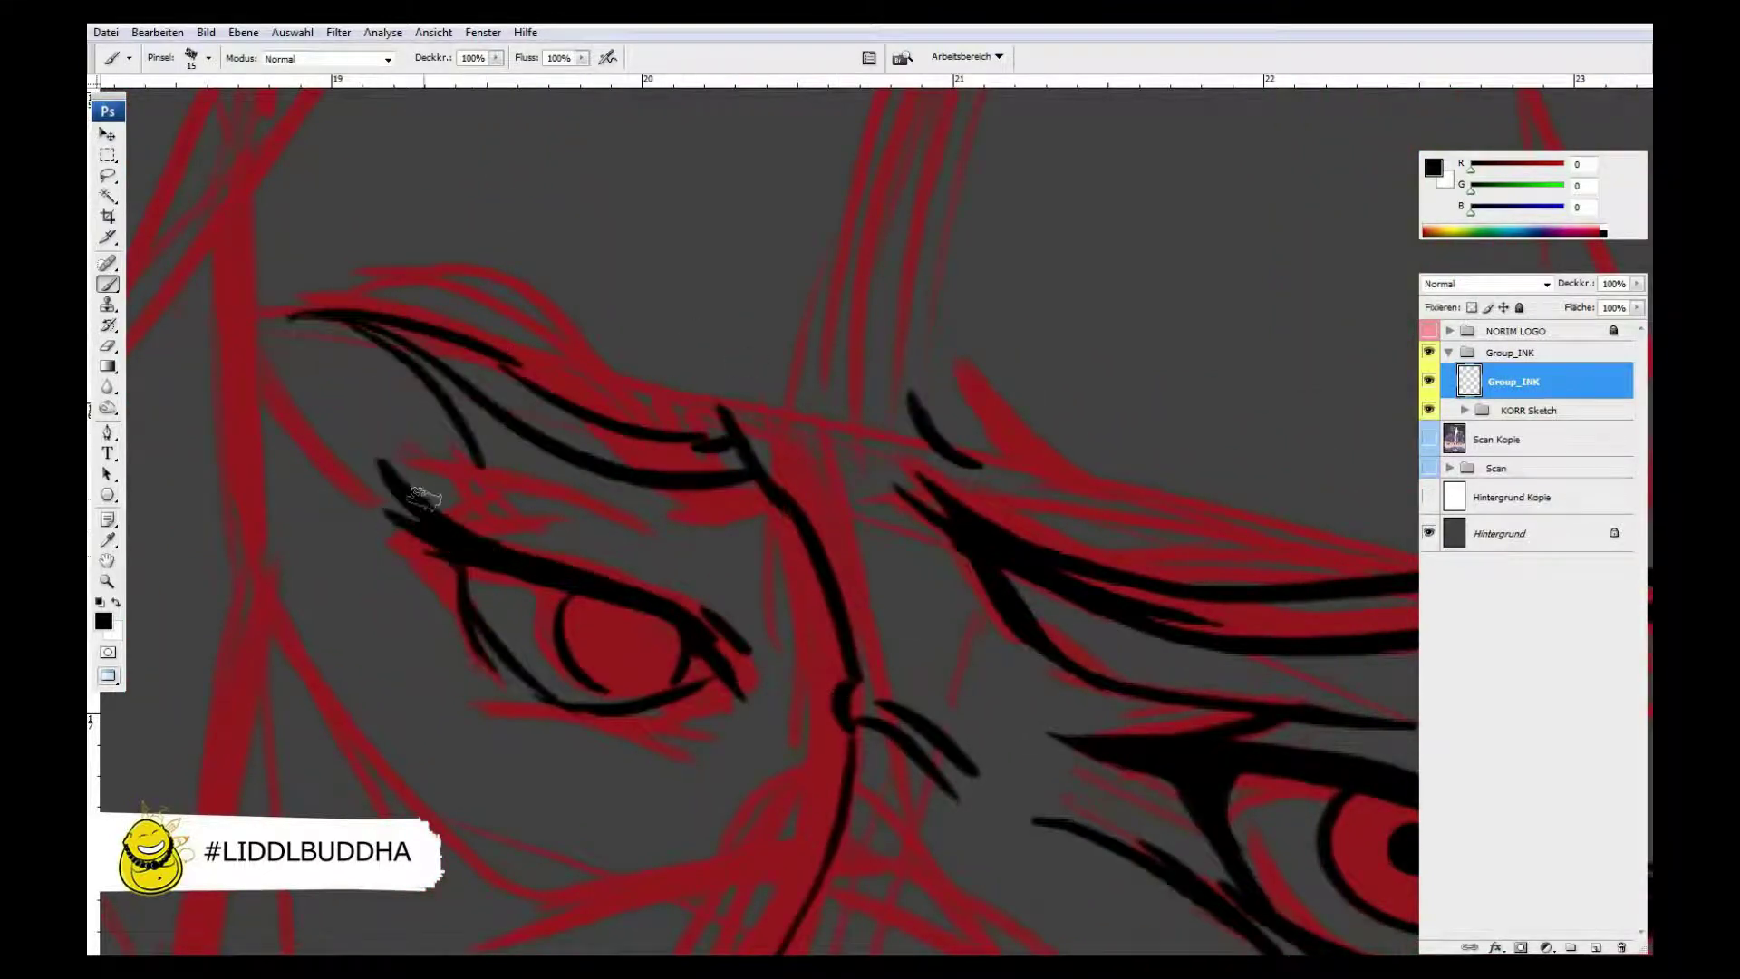
drag(408, 507, 571, 526)
mouse_move(426, 544)
mouse_down()
mouse_move(462, 662)
mouse_move(657, 698)
mouse_up()
drag(599, 599, 652, 643)
mouse_move(635, 590)
mouse_down()
mouse_move(716, 644)
mouse_move(653, 726)
mouse_up()
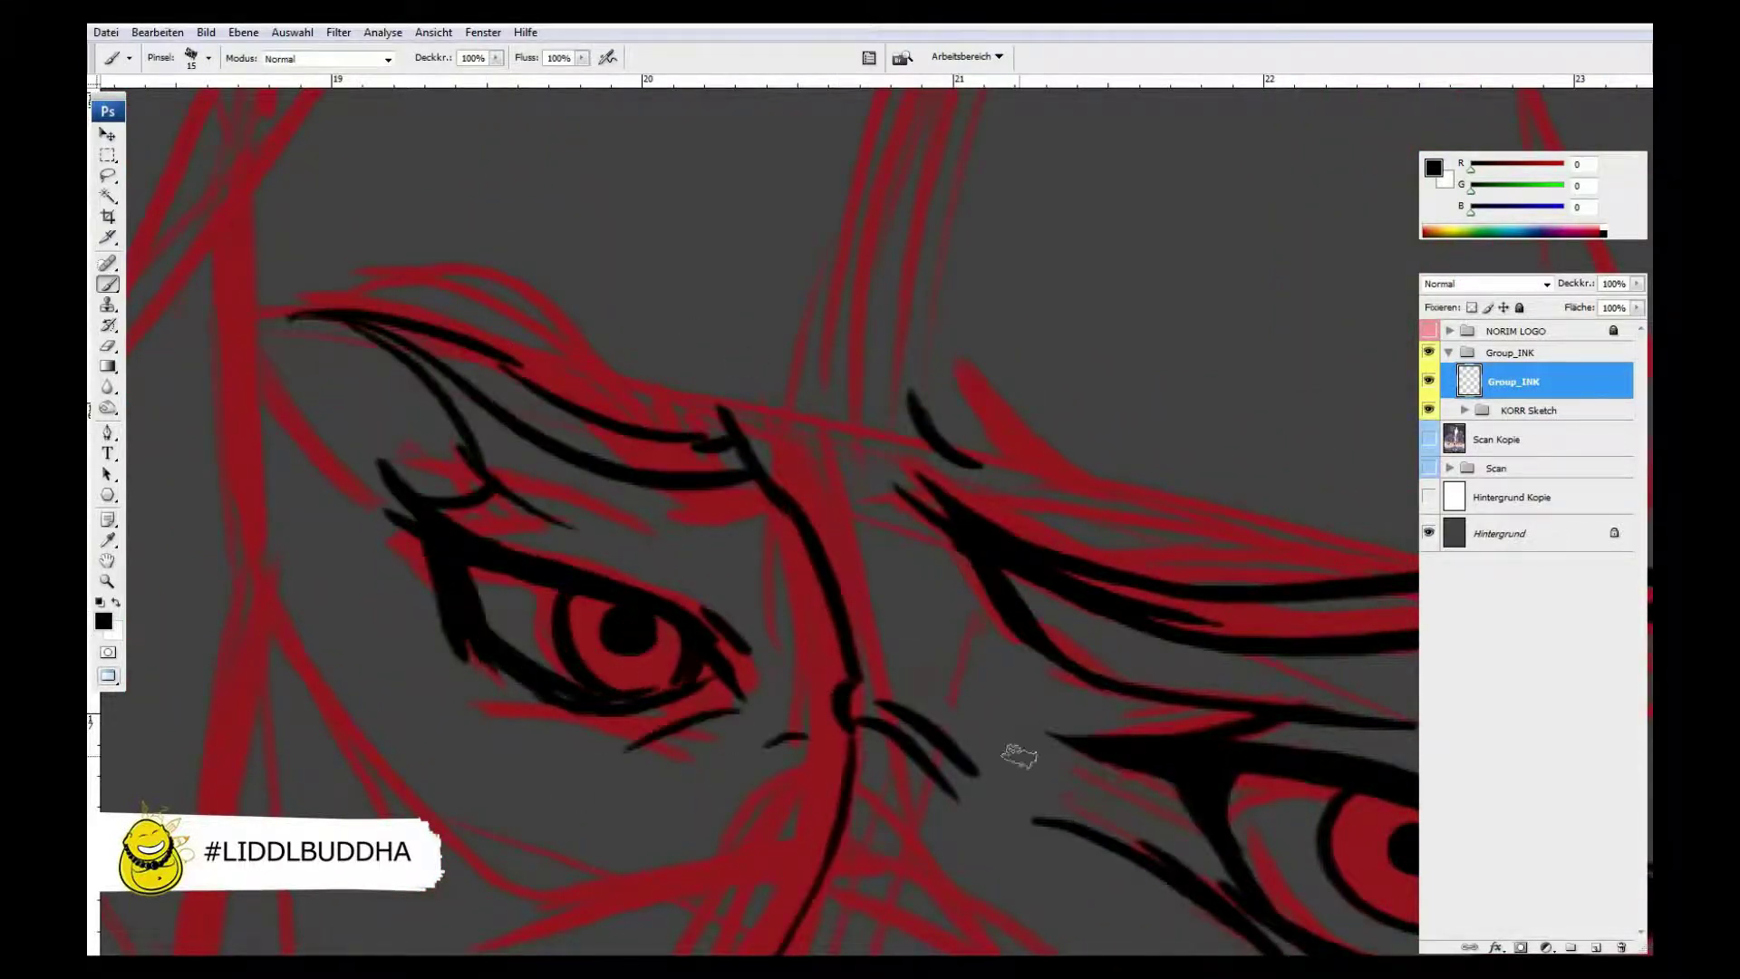
- Refine the far eye's outer lid and lower crease, erasing excess ink around the outer corner
key(z)
alt+click(1201, 561)
click(920, 553)
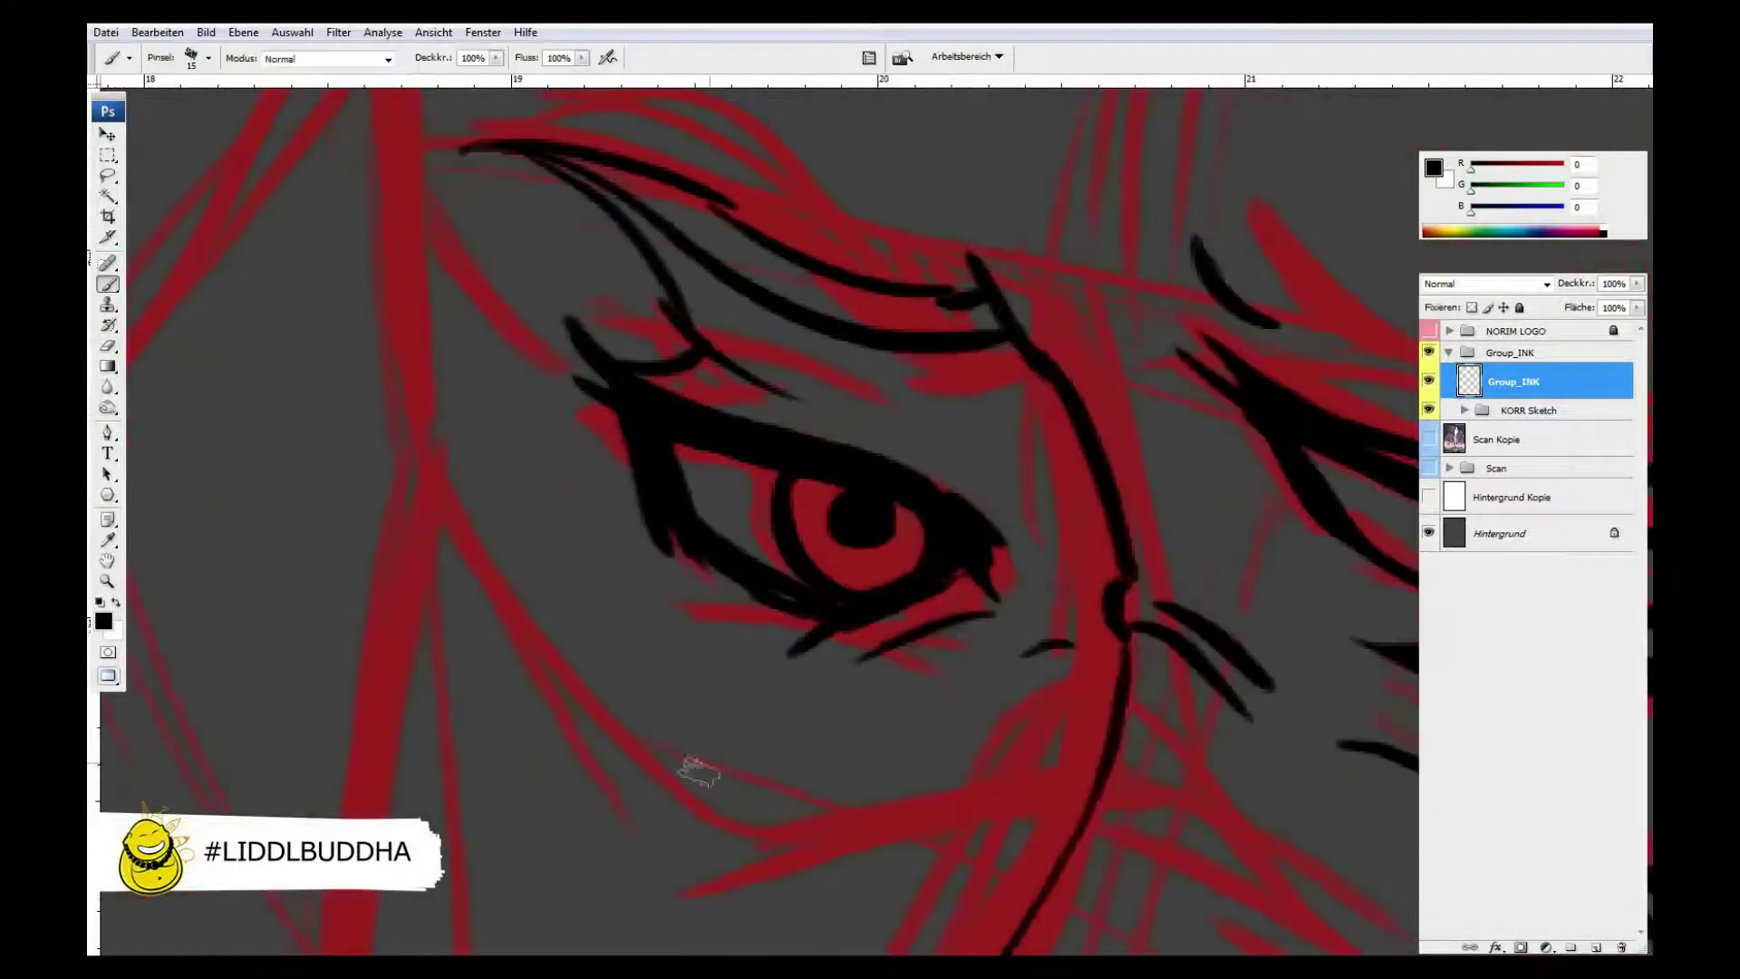
key(e)
drag(671, 508, 634, 449)
key(b)
- Flip the canvas horizontally to check the inked face and save the document
key(ctrl+0)
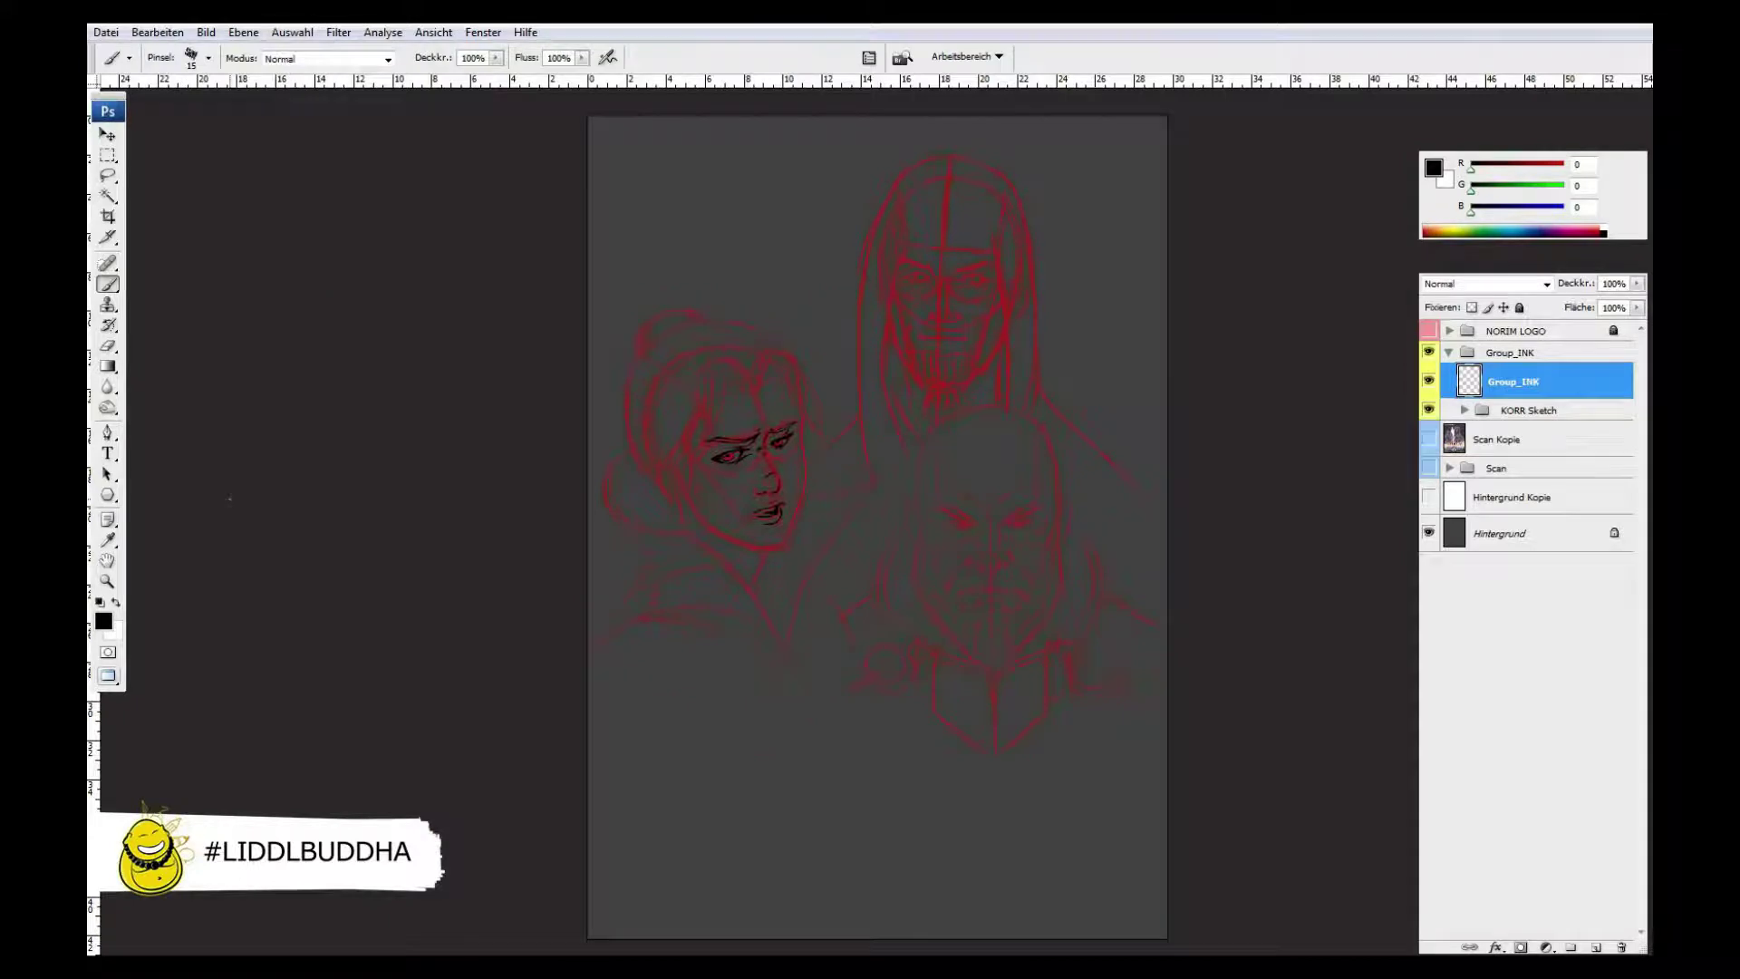
key(ctrl+plus)
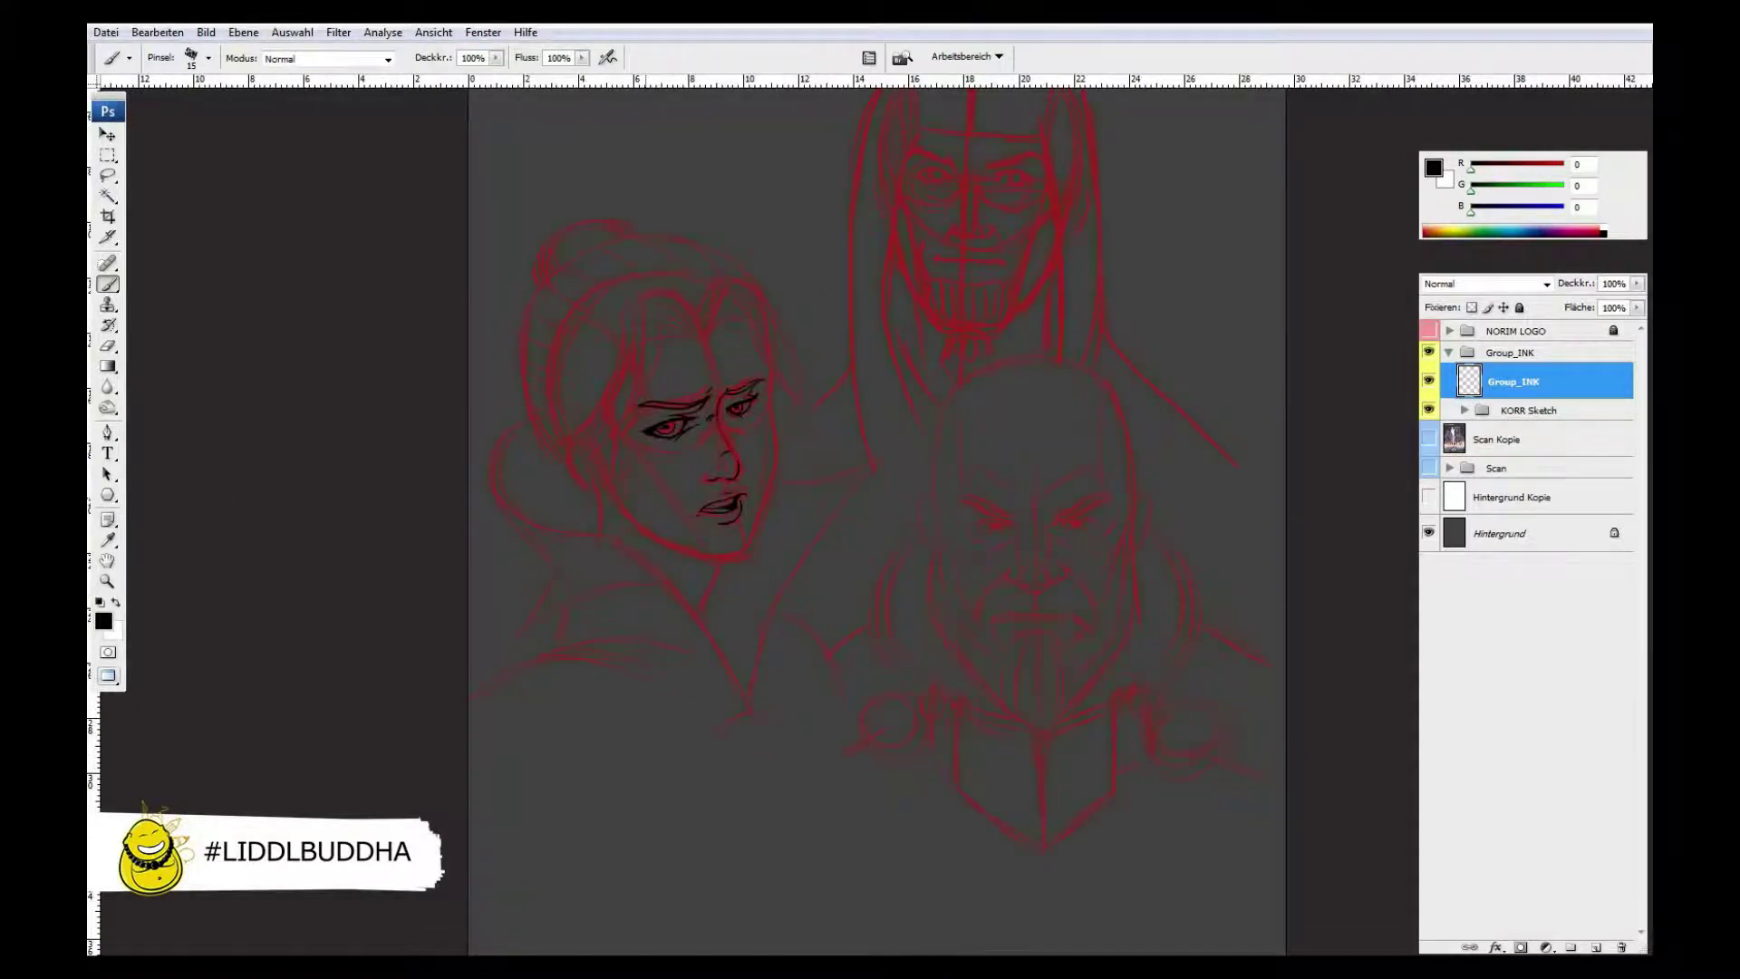
key(ctrl+s)
- Ink the long hair strands sweeping past the near temple and trim their tips with the Eraser
scroll(698, 421, up, 5)
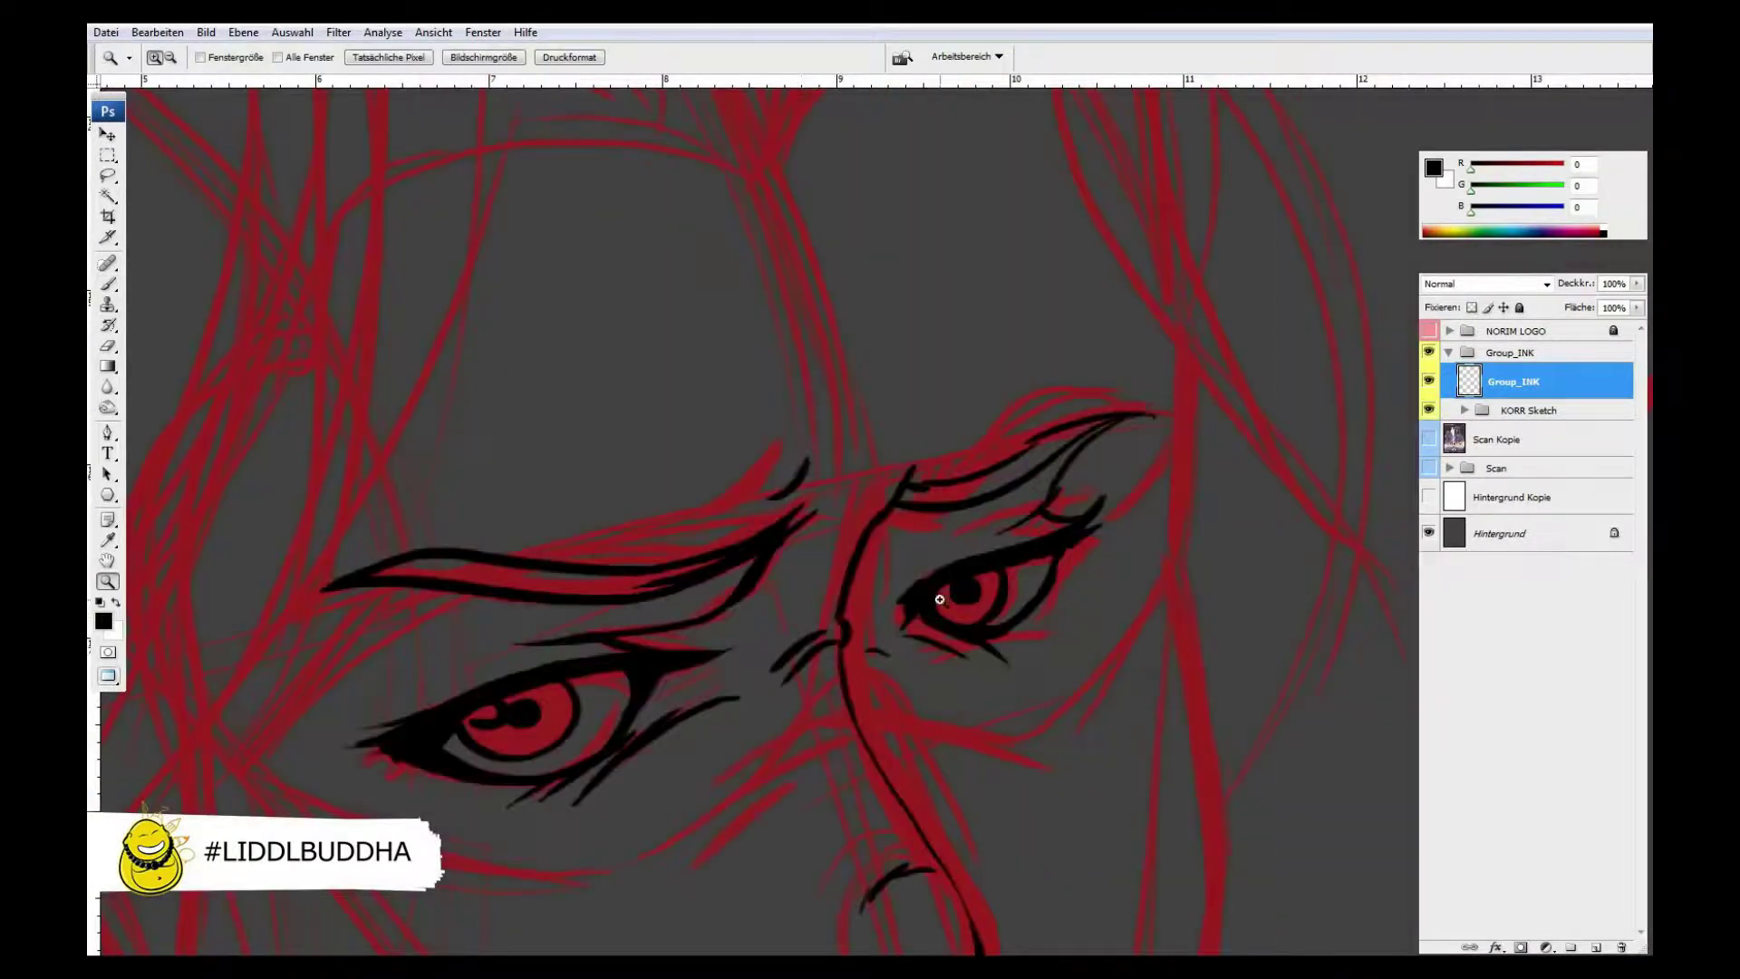
drag(692, 136, 692, 281)
scroll(692, 280, down, 3)
drag(764, 186, 542, 661)
mouse_move(701, 185)
mouse_down()
mouse_move(580, 467)
mouse_move(497, 736)
mouse_up()
key(ctrl+plus)
key(e)
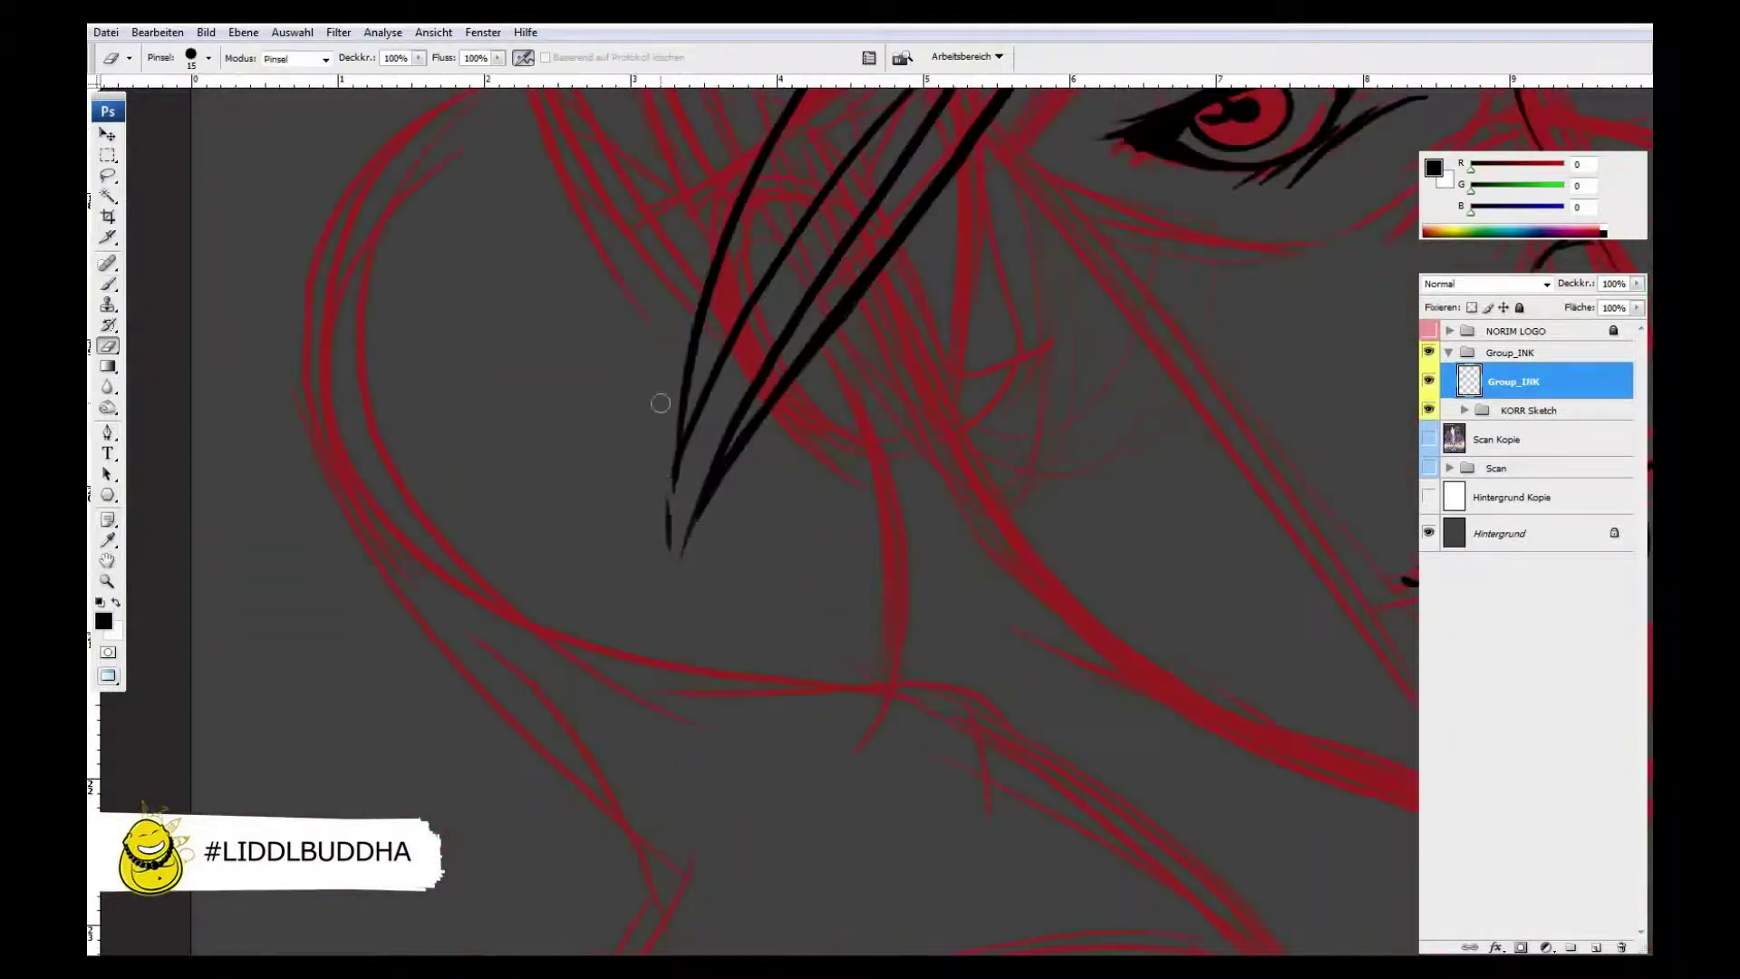
drag(676, 470, 673, 492)
- Thicken the near-side lock with additional fine strands tapering past the ear
key(ctrl+minus)
key(ctrl+minus)
key(b)
drag(979, 348, 742, 677)
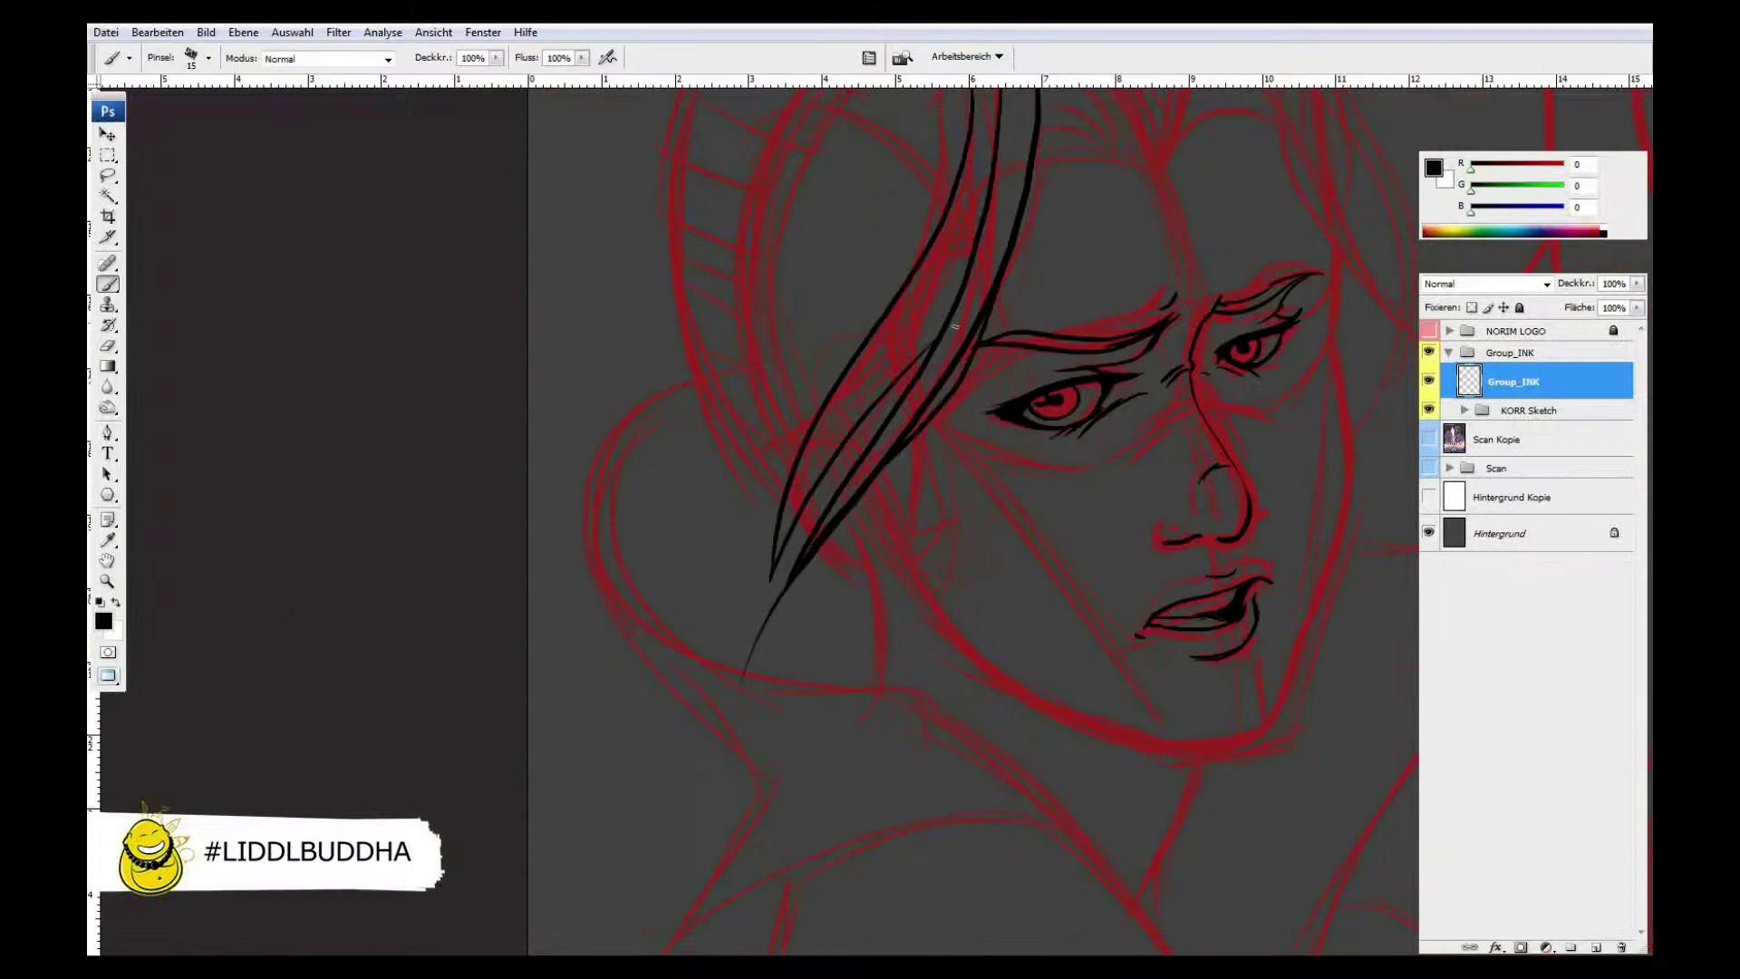
drag(1001, 229, 762, 639)
mouse_move(954, 297)
mouse_down()
mouse_move(745, 669)
mouse_move(729, 615)
mouse_up()
key(ctrl+z)
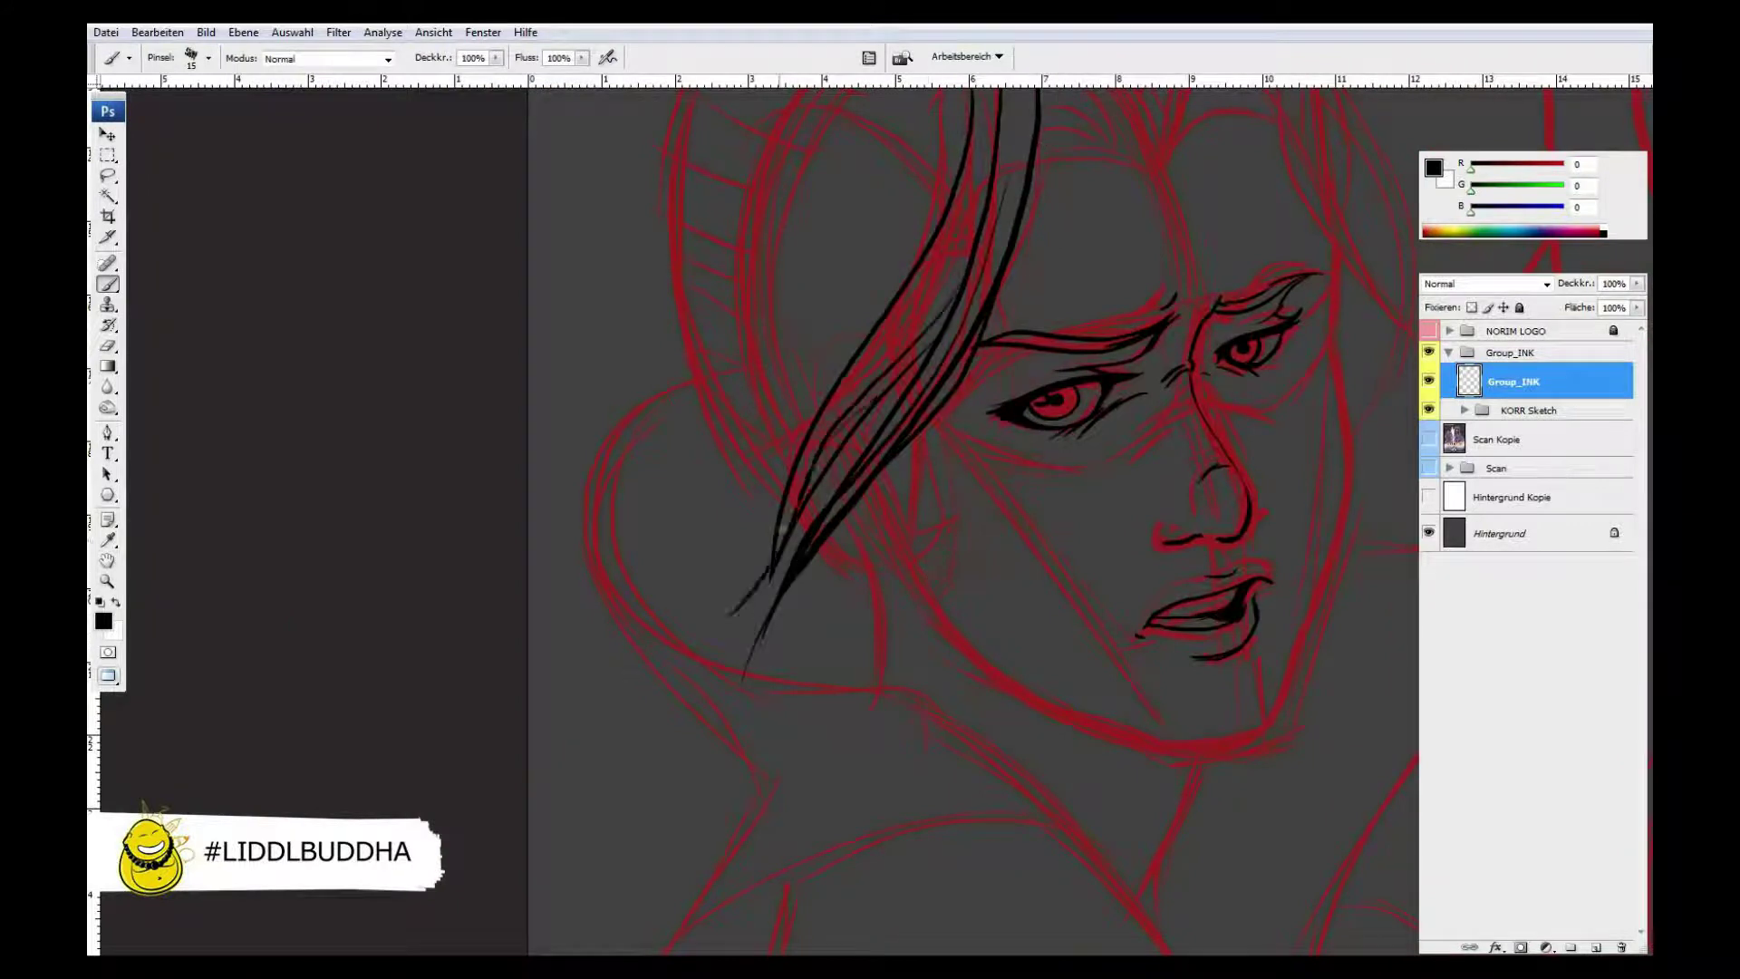
drag(974, 354, 703, 589)
- Ink the hairline strands at the center parting and outline the hair sweeping over the far side
drag(770, 367, 826, 395)
drag(821, 308, 889, 408)
drag(781, 367, 863, 399)
mouse_move(757, 272)
mouse_down()
mouse_move(764, 299)
mouse_move(870, 367)
mouse_move(1140, 241)
mouse_up()
mouse_move(865, 322)
mouse_down()
mouse_move(1153, 244)
mouse_move(1162, 273)
mouse_move(1088, 598)
mouse_up()
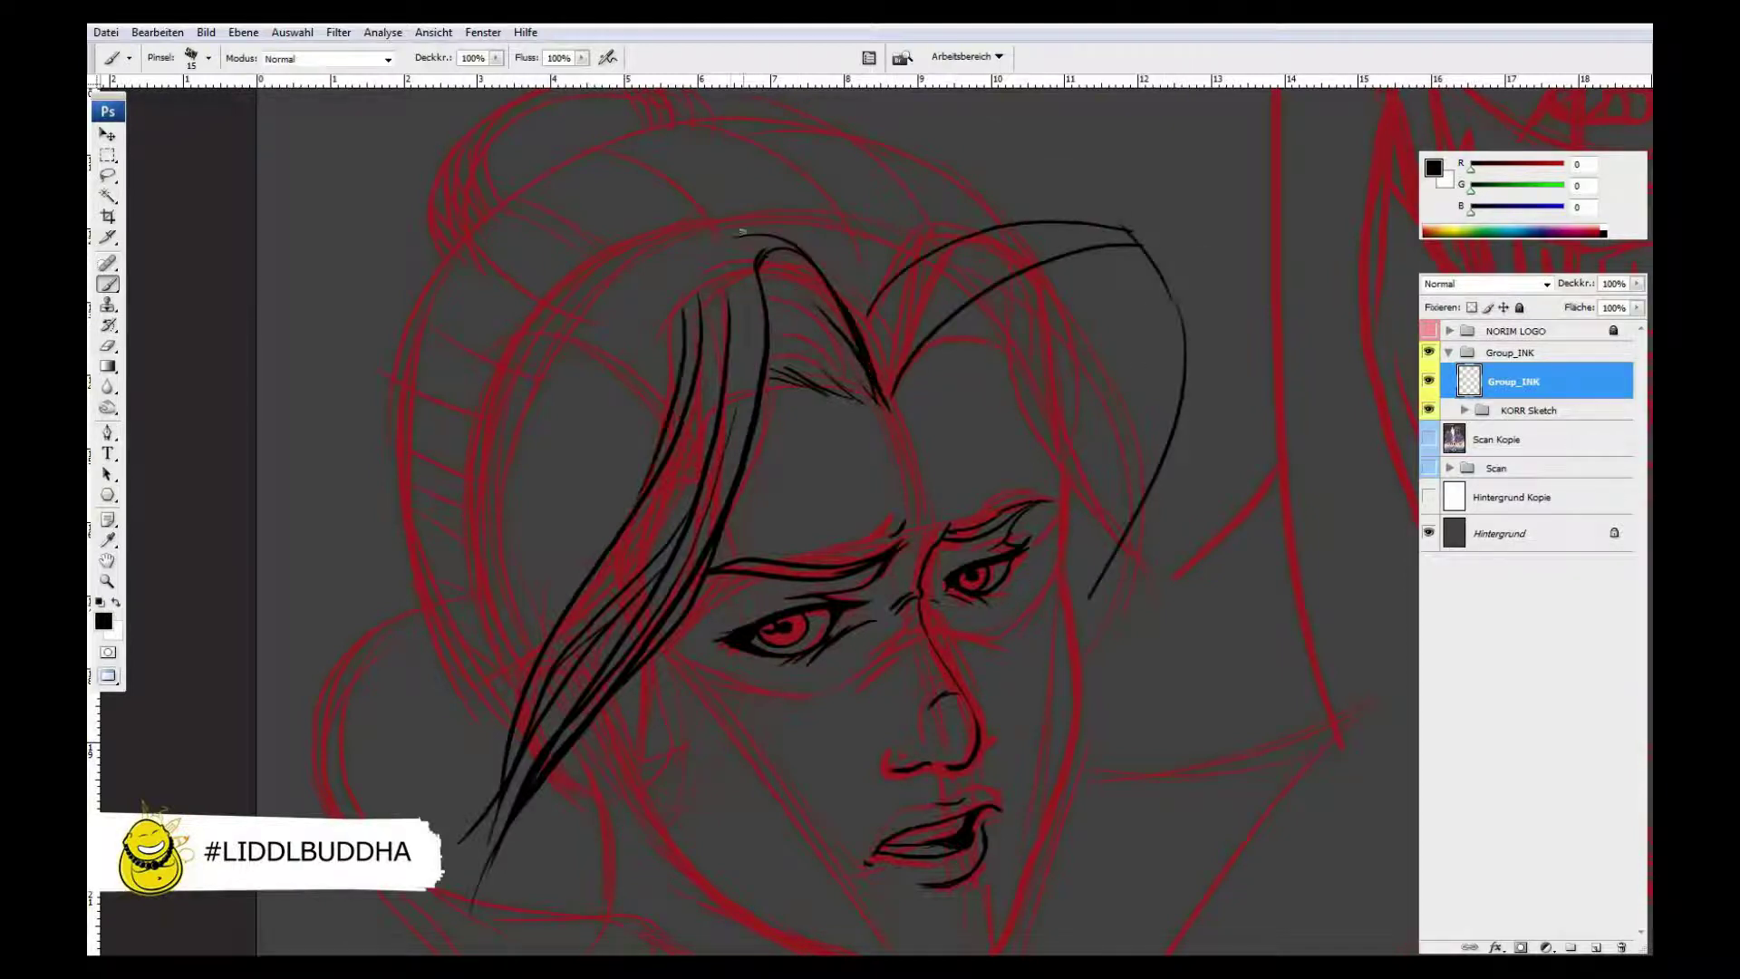
key(e)
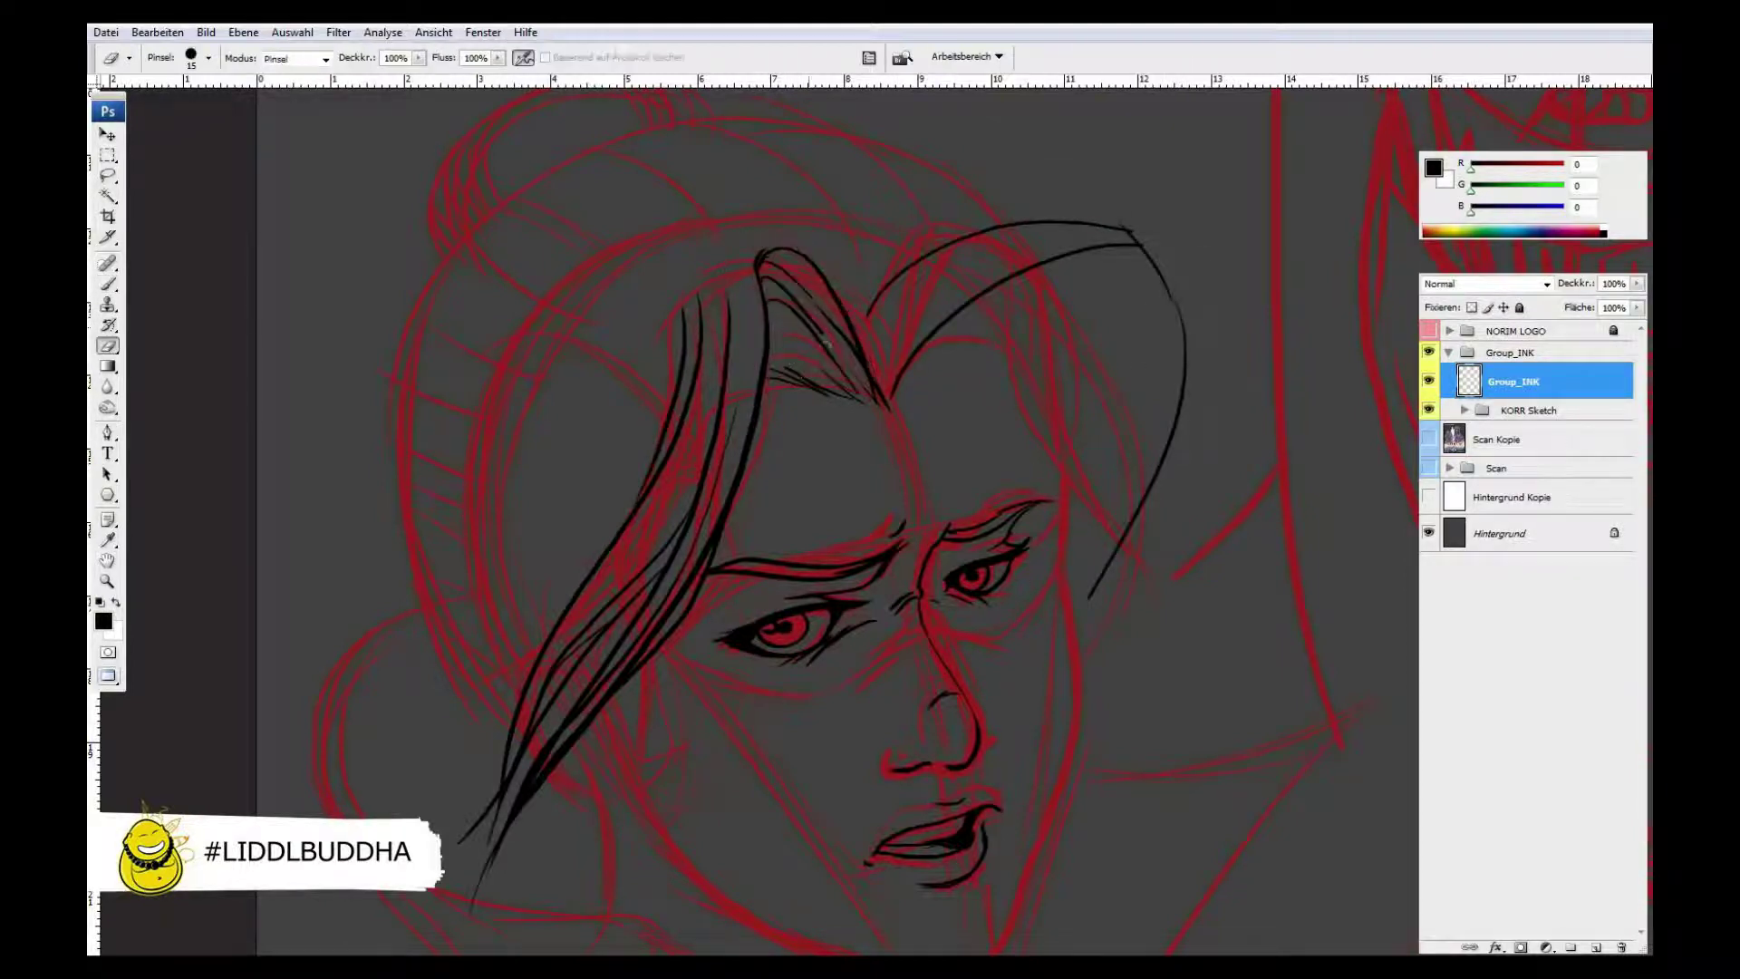
- Fill the far side of the parting with fine strands and ink a lock falling past the far temple
key(b)
mouse_move(884, 381)
mouse_down()
mouse_move(997, 234)
mouse_move(1092, 225)
mouse_up()
drag(984, 317, 932, 350)
drag(1011, 293, 1158, 597)
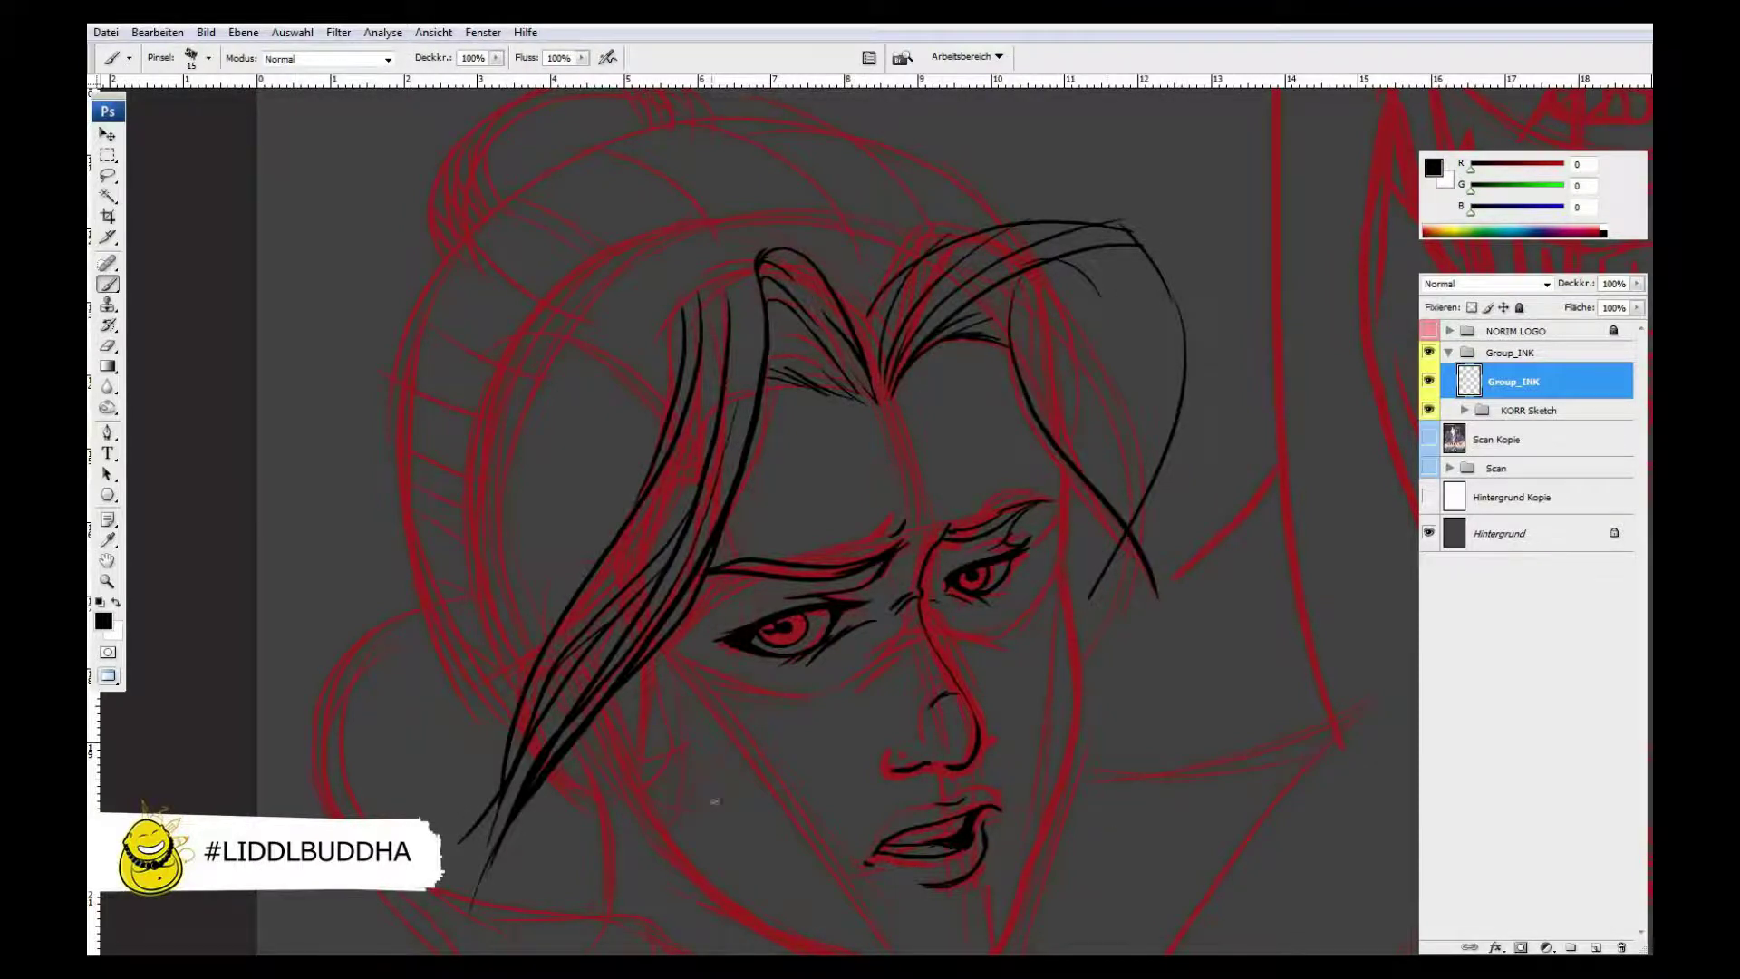
- Ink the far cheek contour down to the chin and the loose strands beside the near jaw
scroll(886, 556, down, 5)
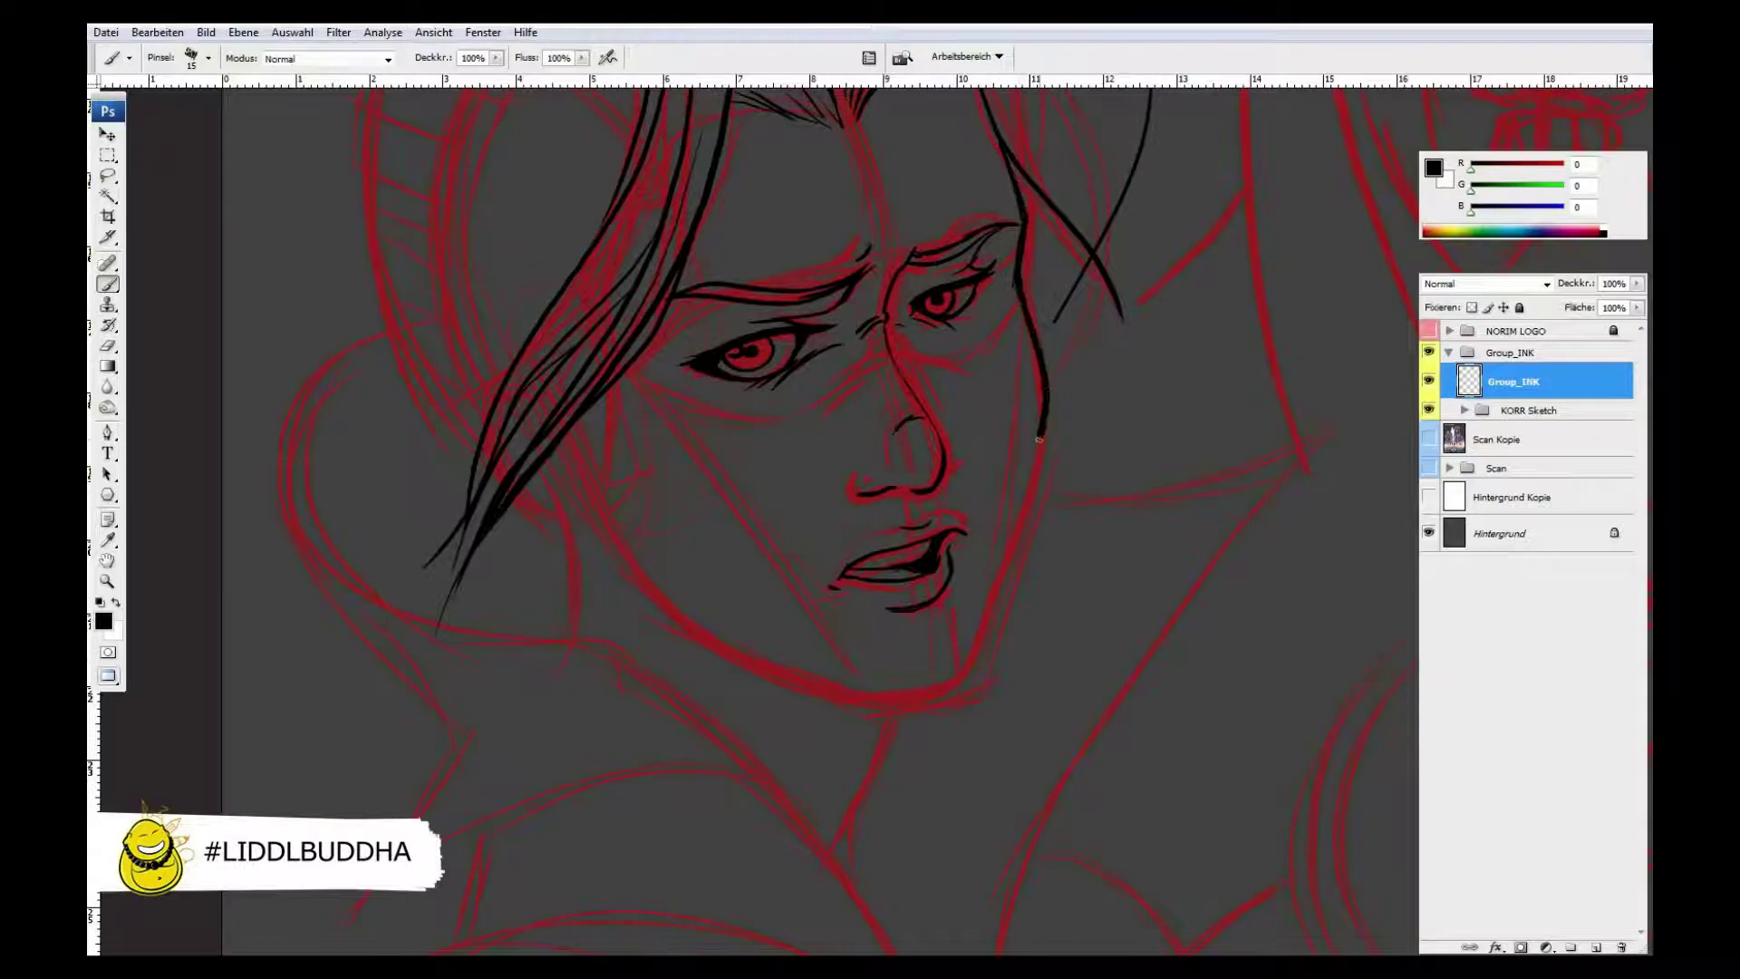
drag(1039, 439, 929, 697)
drag(582, 402, 689, 694)
drag(544, 446, 668, 682)
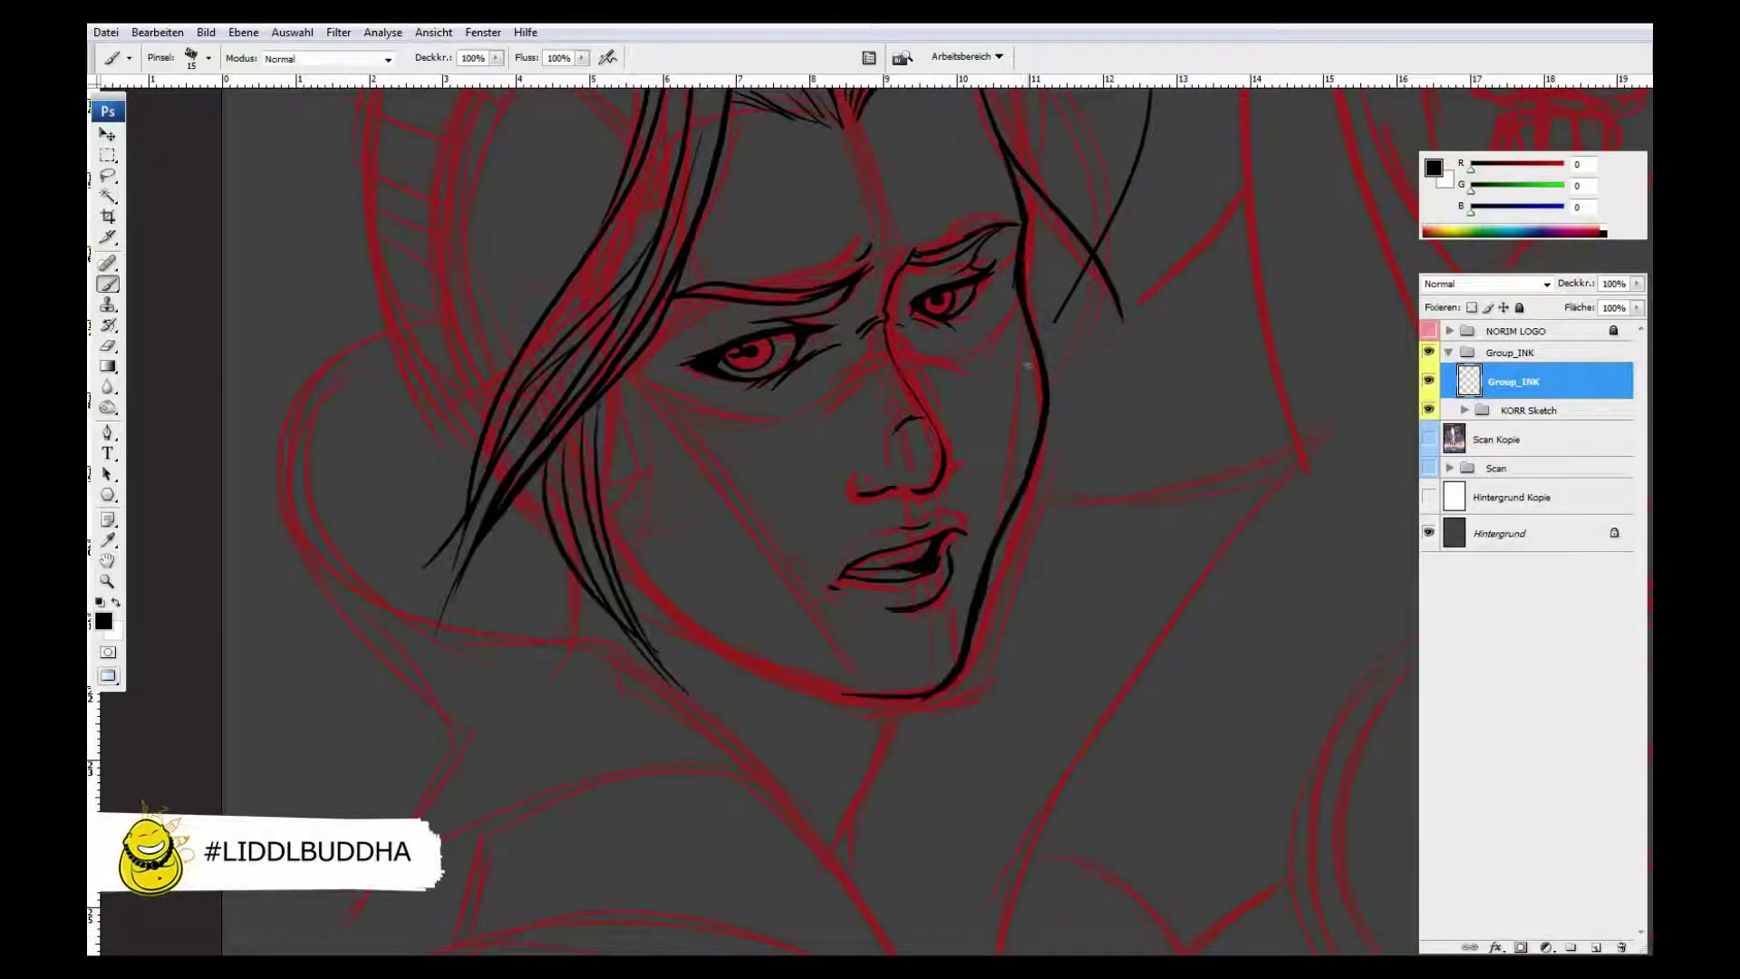
- Refine the far cheek line with brush and Eraser, and ink the near jawline toward the chin
key(e)
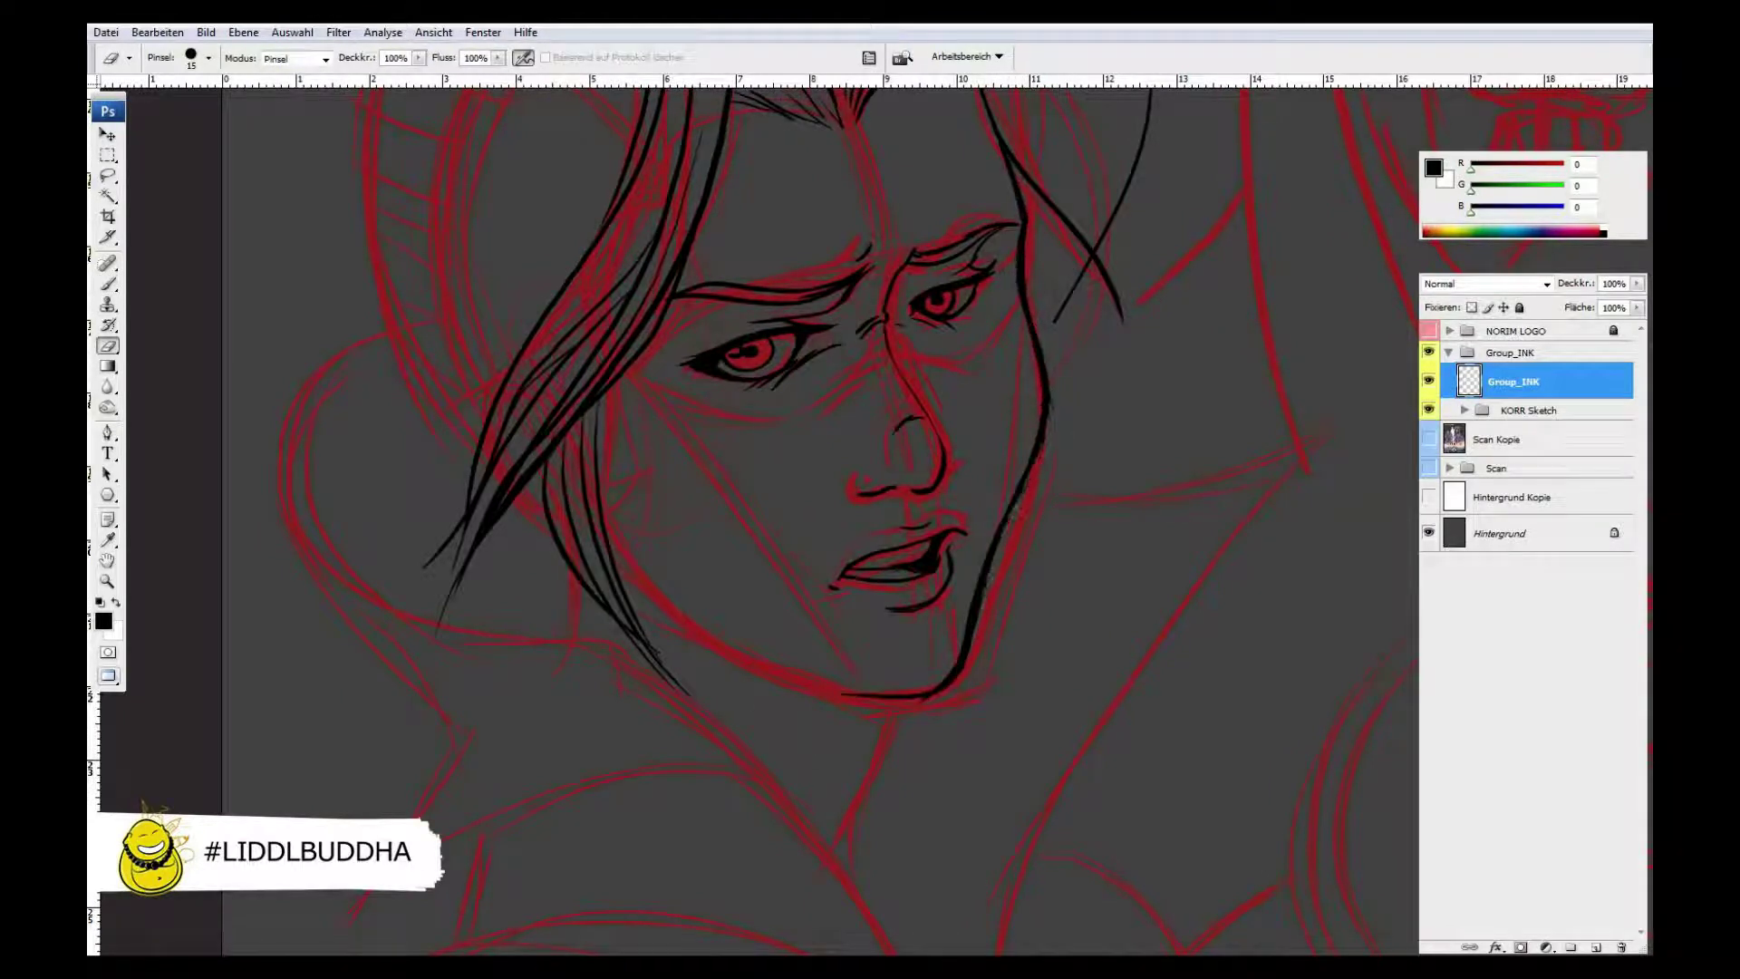
key(b)
drag(1034, 467, 975, 635)
key(e)
drag(1006, 499, 970, 643)
key(b)
drag(603, 517, 752, 662)
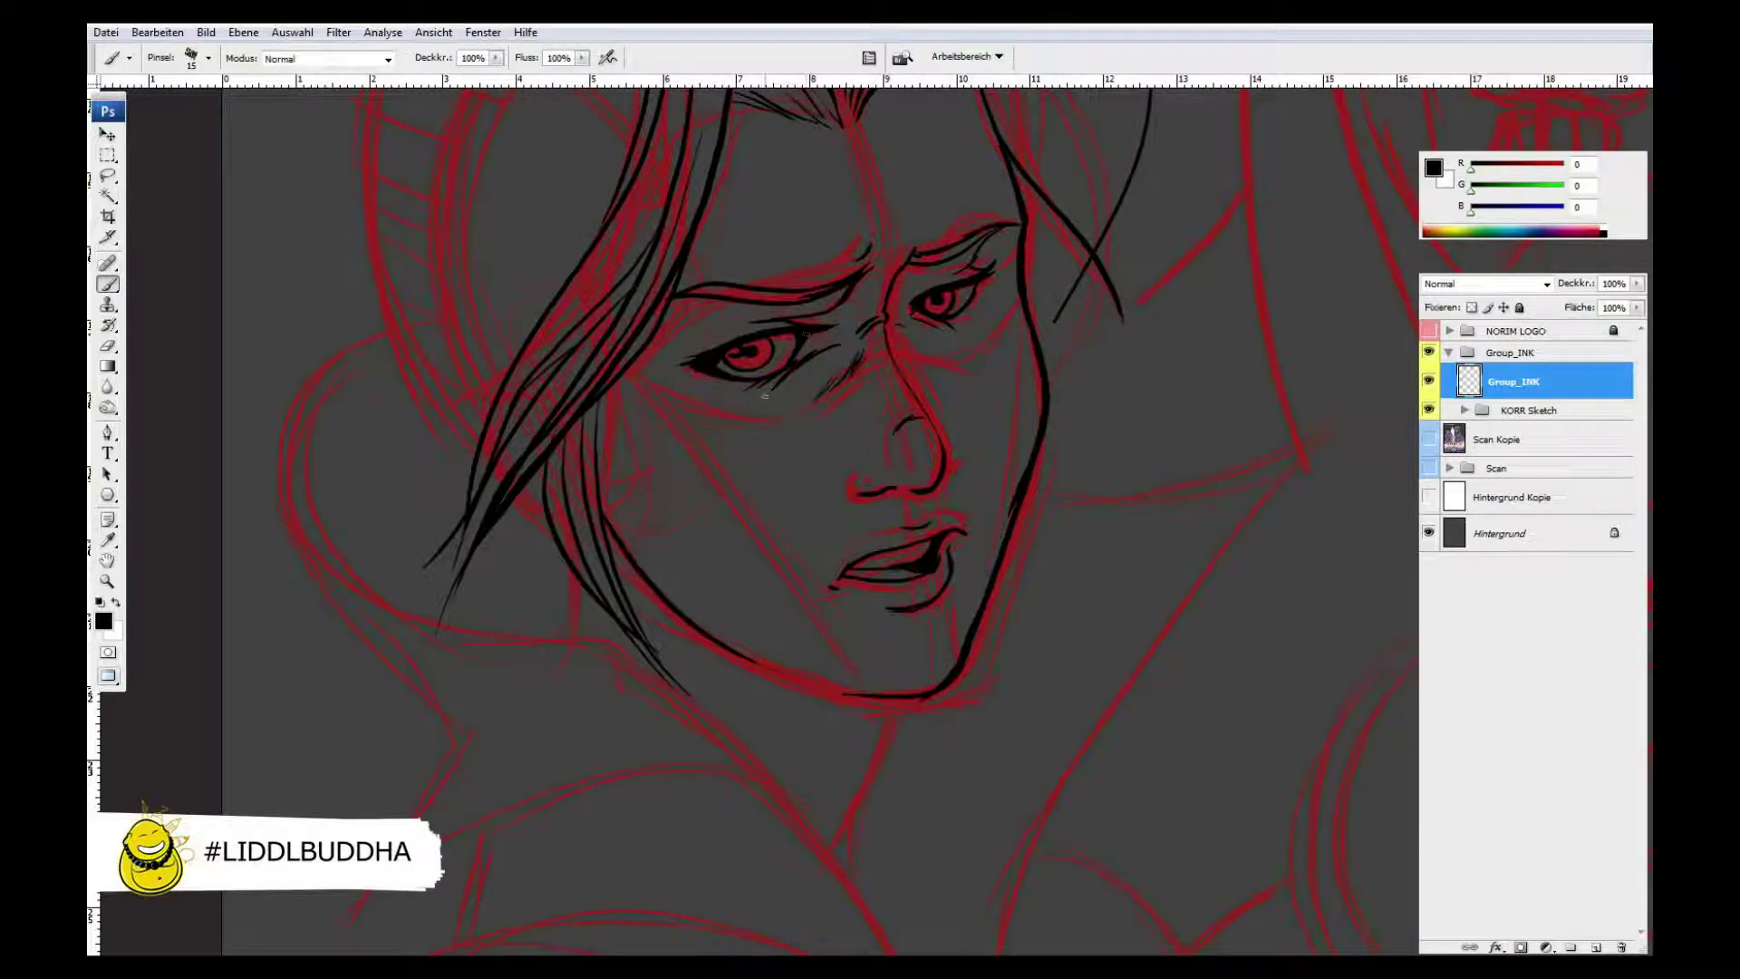
- Ink long curved strands beside the far cheek and the ear edge showing behind the near-side lock
drag(1029, 272, 1106, 521)
drag(1042, 349, 1101, 594)
drag(1034, 277, 1120, 562)
drag(1074, 496, 1117, 618)
drag(611, 557, 765, 758)
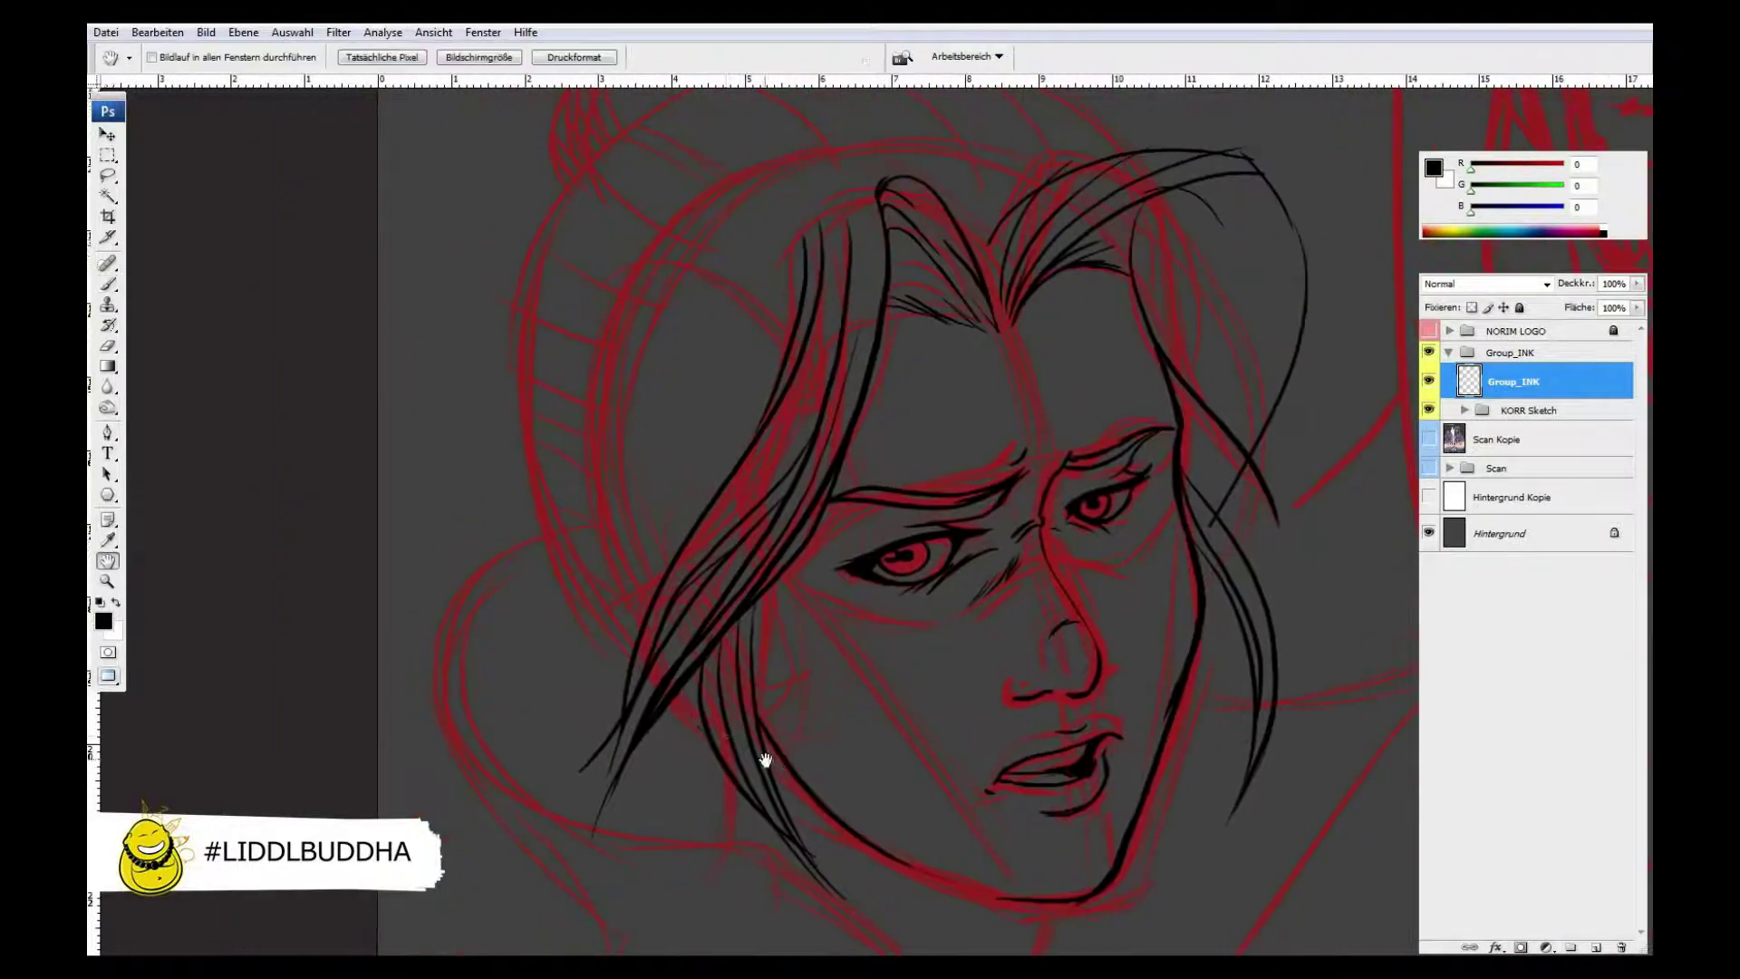
key(e)
drag(641, 566, 405, 653)
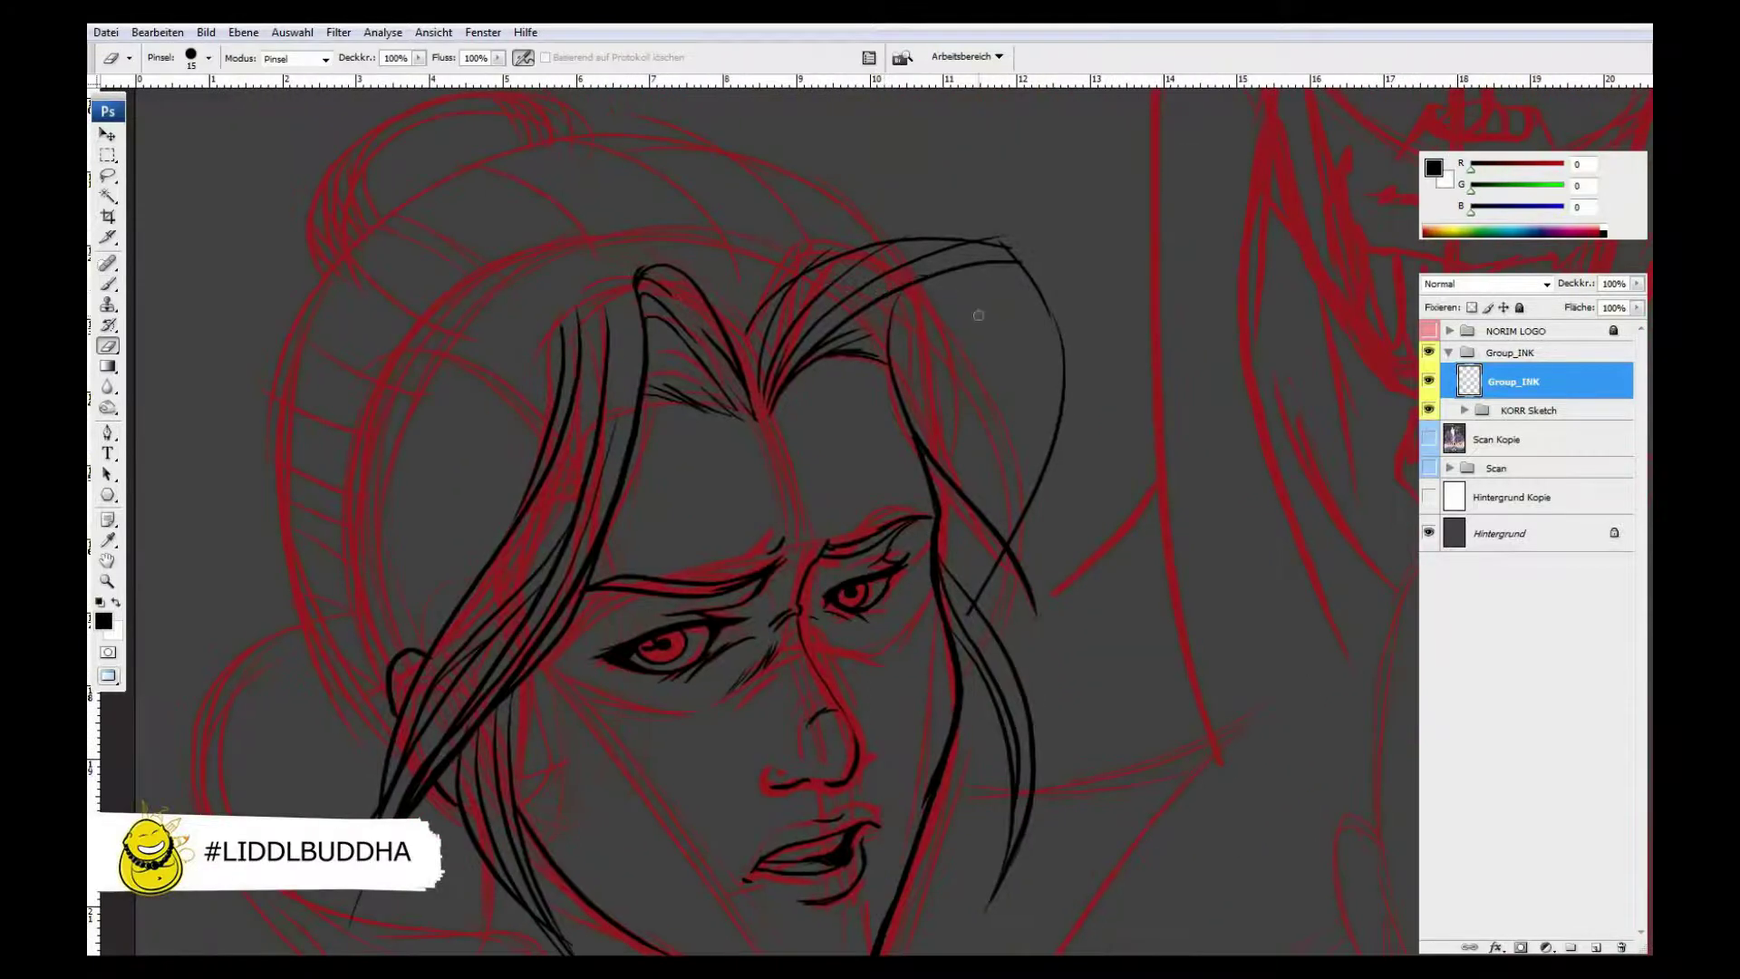
- Erase the far hair's wide outer curve with a larger Eraser and redraw it as layered tapering strands
key(bracketright)
key(bracketright)
mouse_move(1062, 390)
mouse_down()
mouse_move(996, 641)
mouse_move(825, 551)
mouse_up()
key(b)
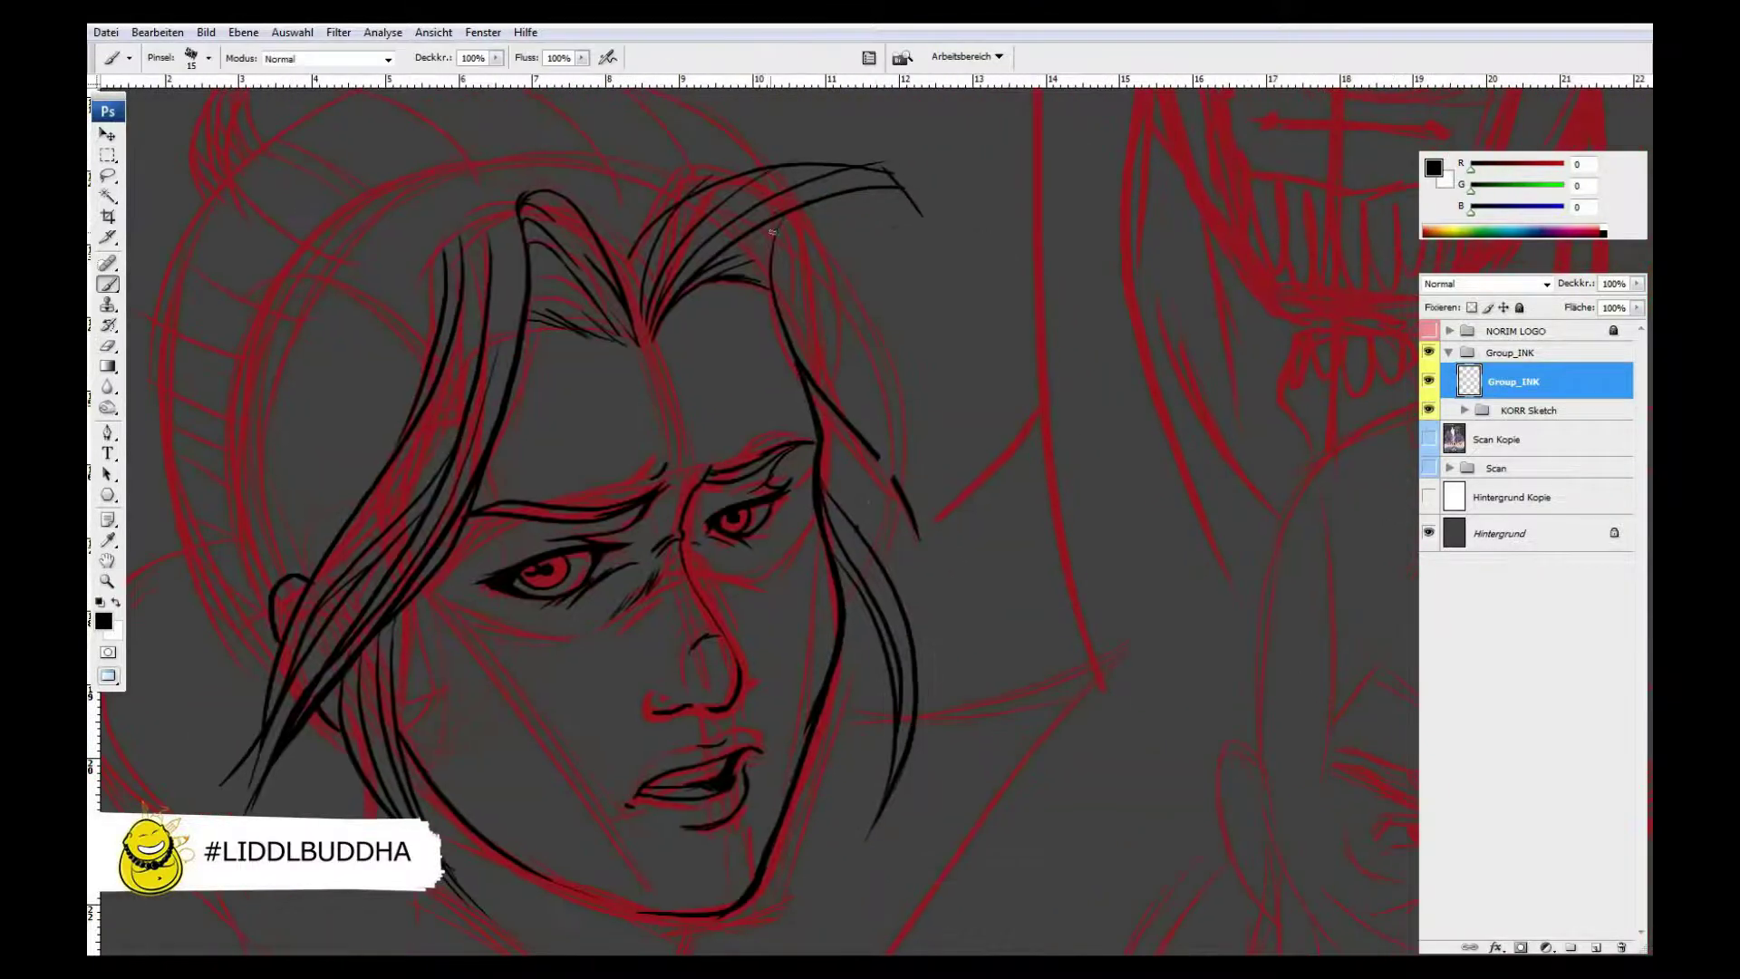
drag(898, 192, 862, 313)
mouse_move(938, 326)
mouse_down()
mouse_move(898, 424)
mouse_move(915, 657)
mouse_up()
drag(826, 272, 980, 524)
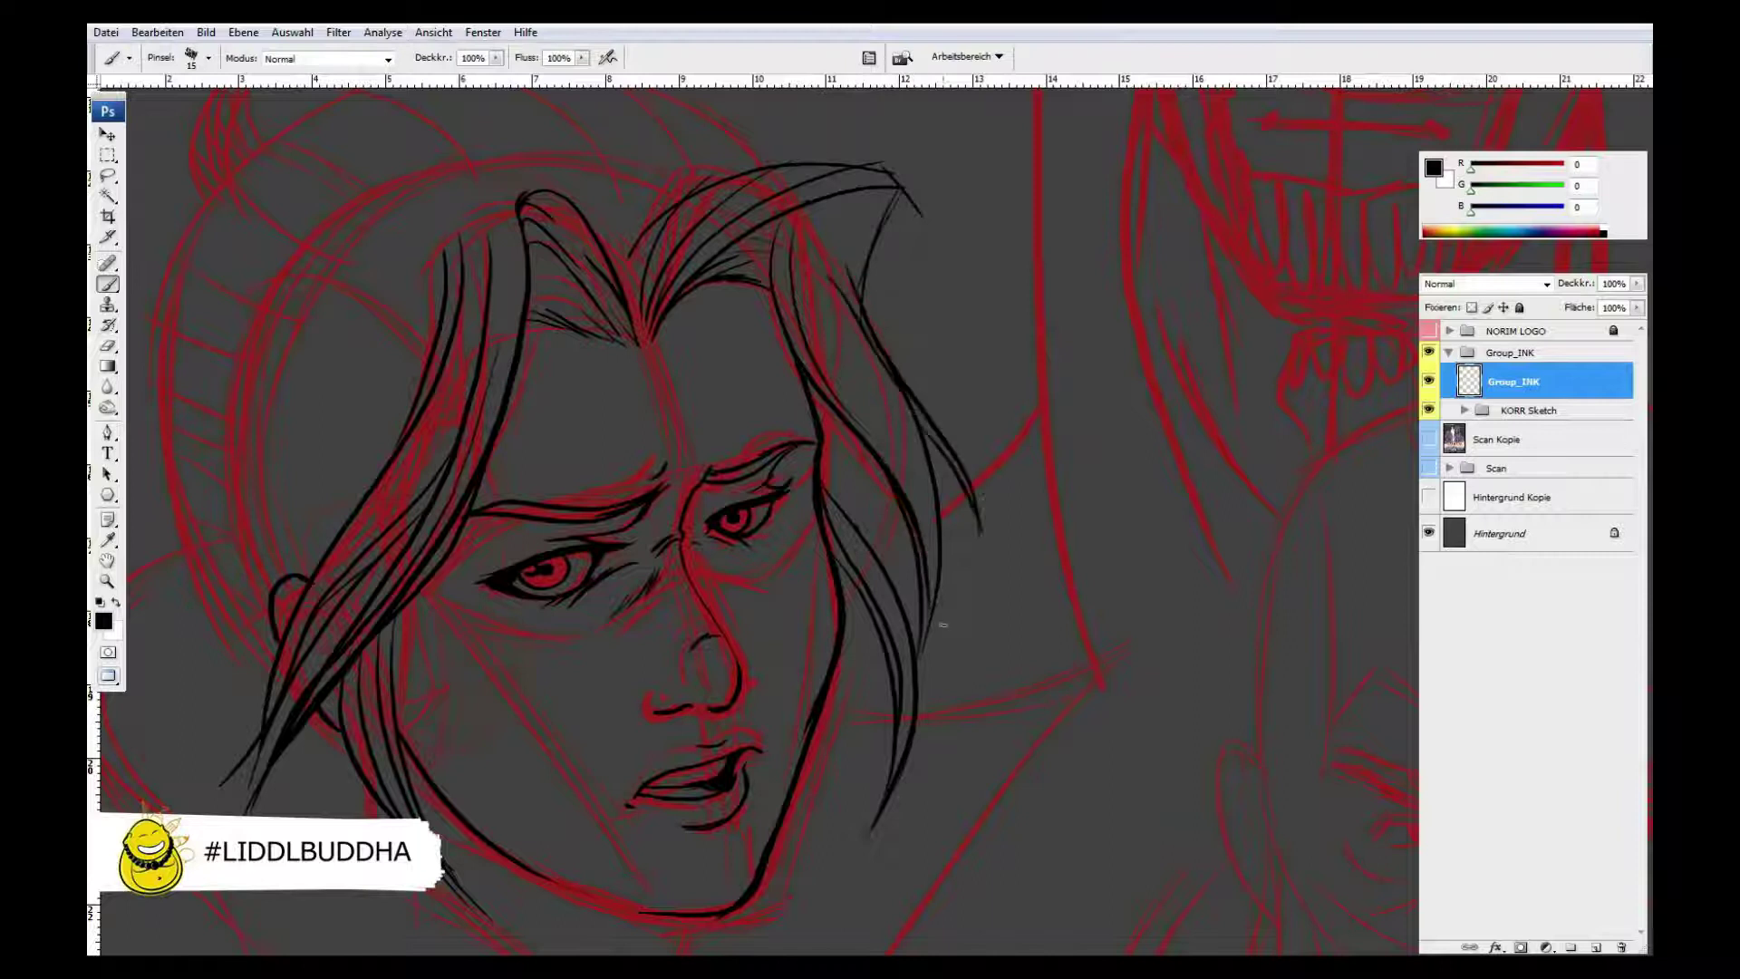
- Trim the ends of the far-side strands and flip the canvas horizontally
key(e)
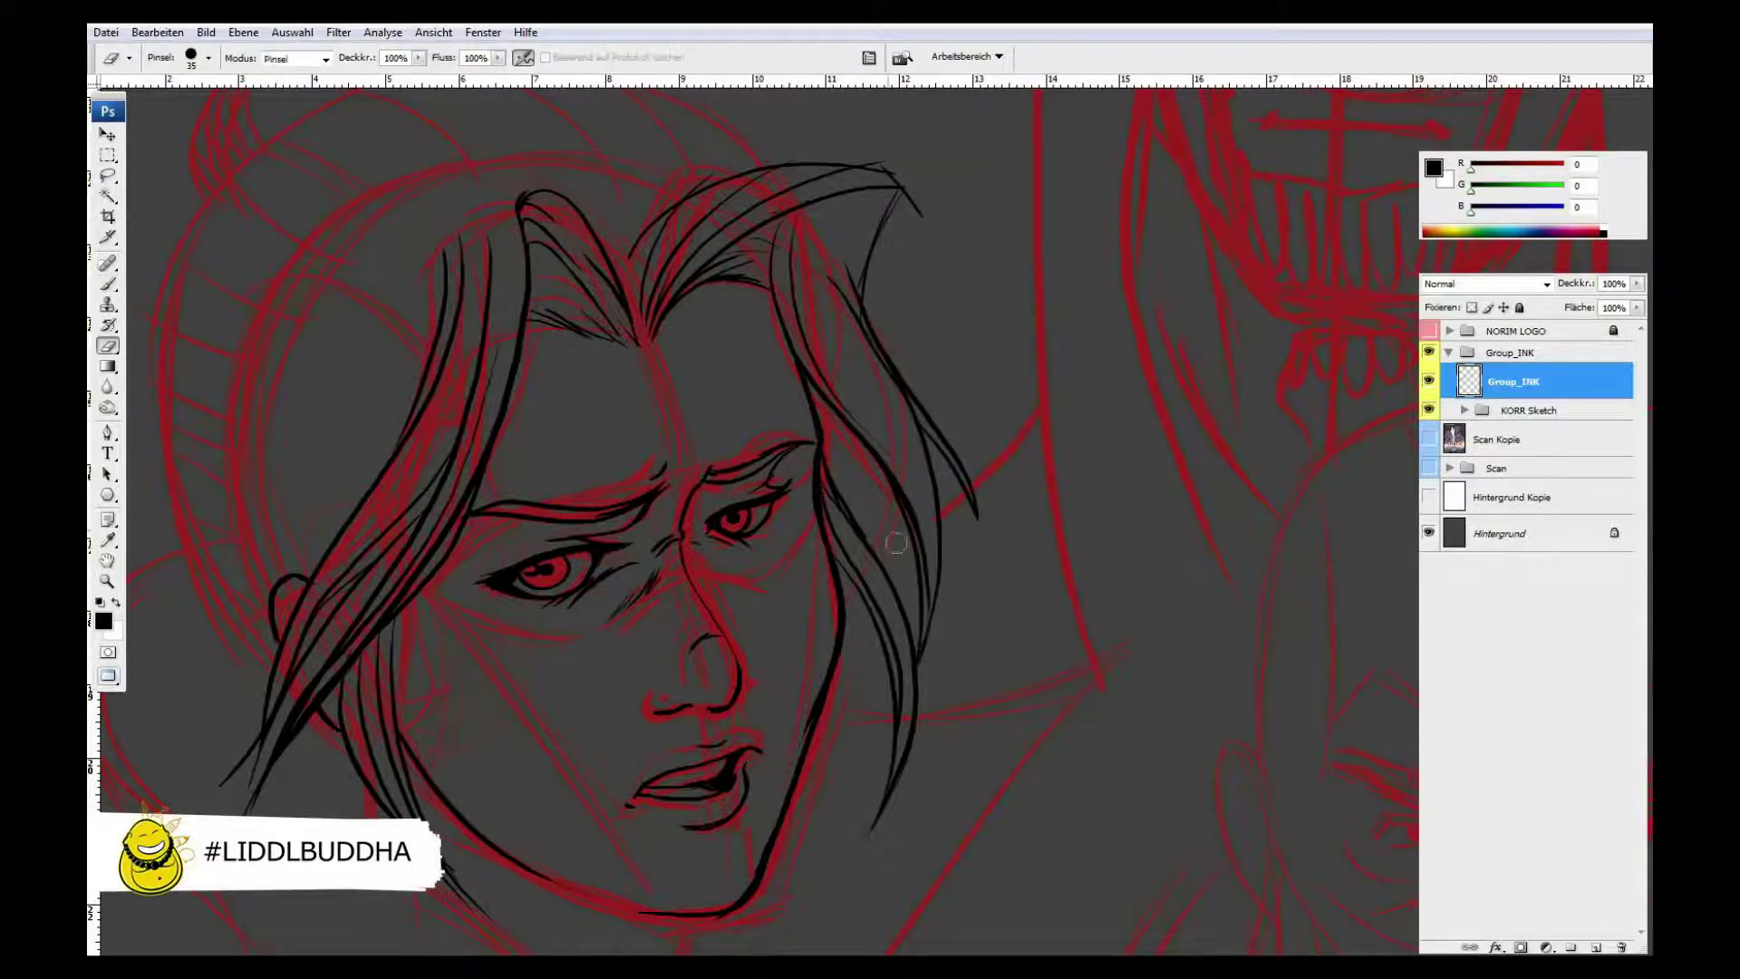
click(206, 32)
click(331, 302)
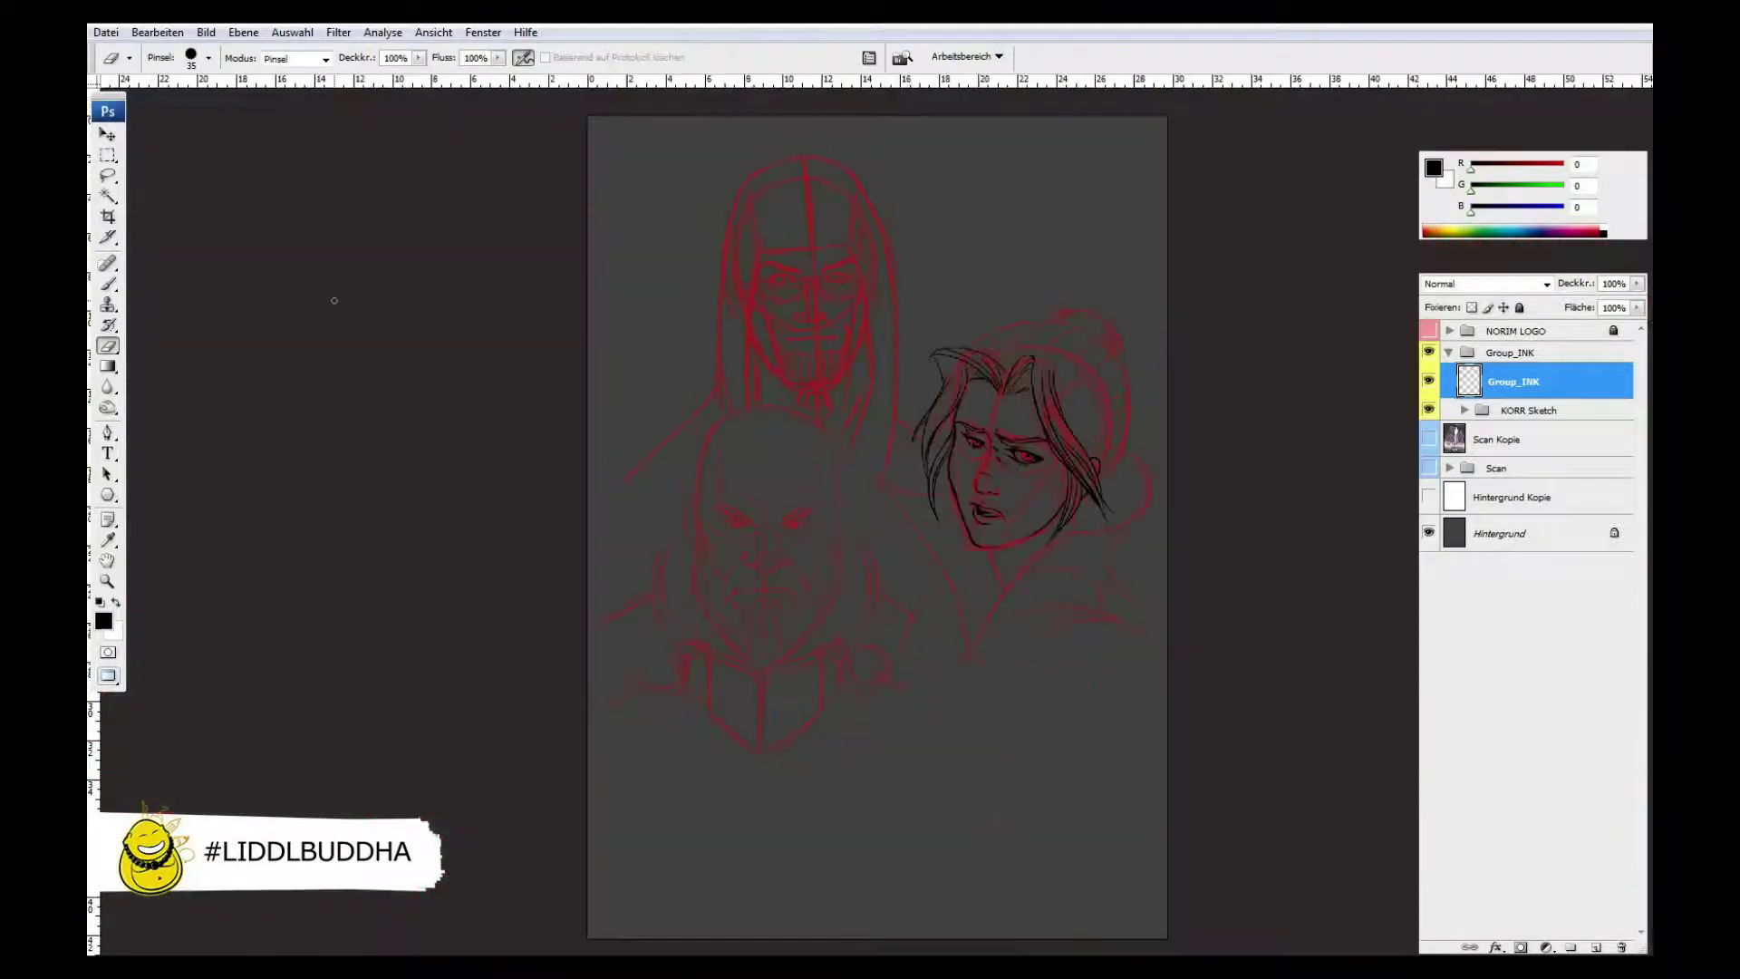
- Ink the raised arc of the near-side hair from the forehead parting up and over toward the temple
key(b)
key(ctrl+plus)
drag(995, 622, 668, 614)
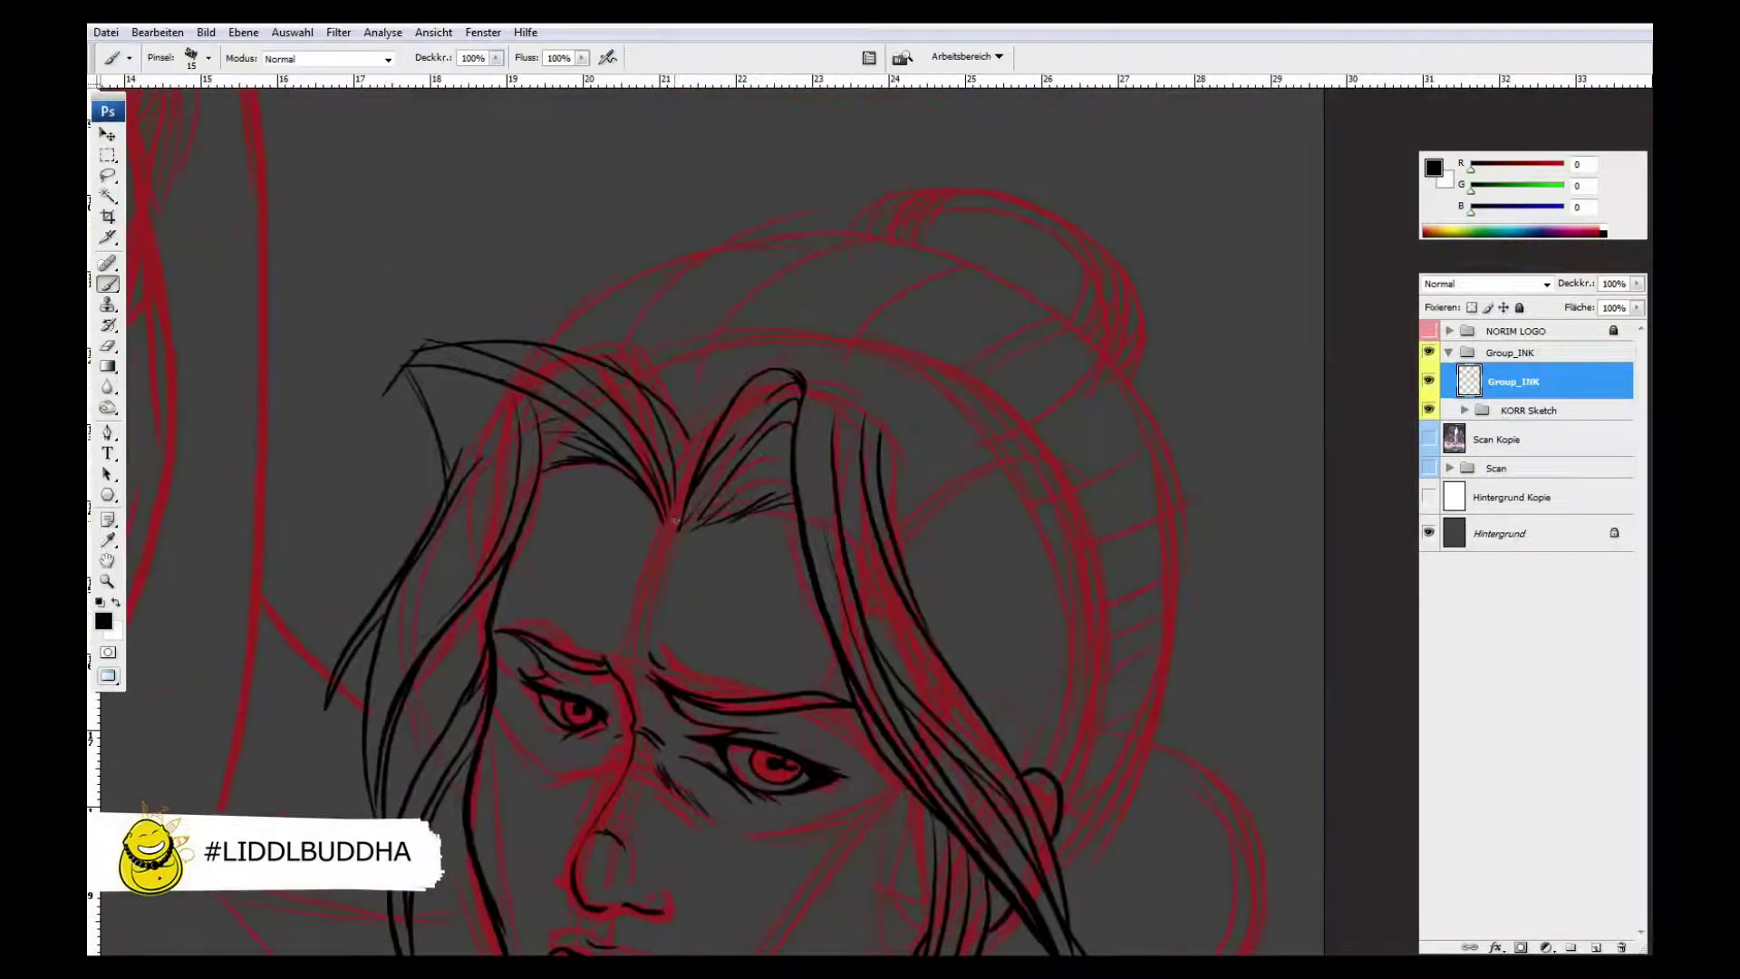
drag(680, 519, 814, 283)
key(ctrl+z)
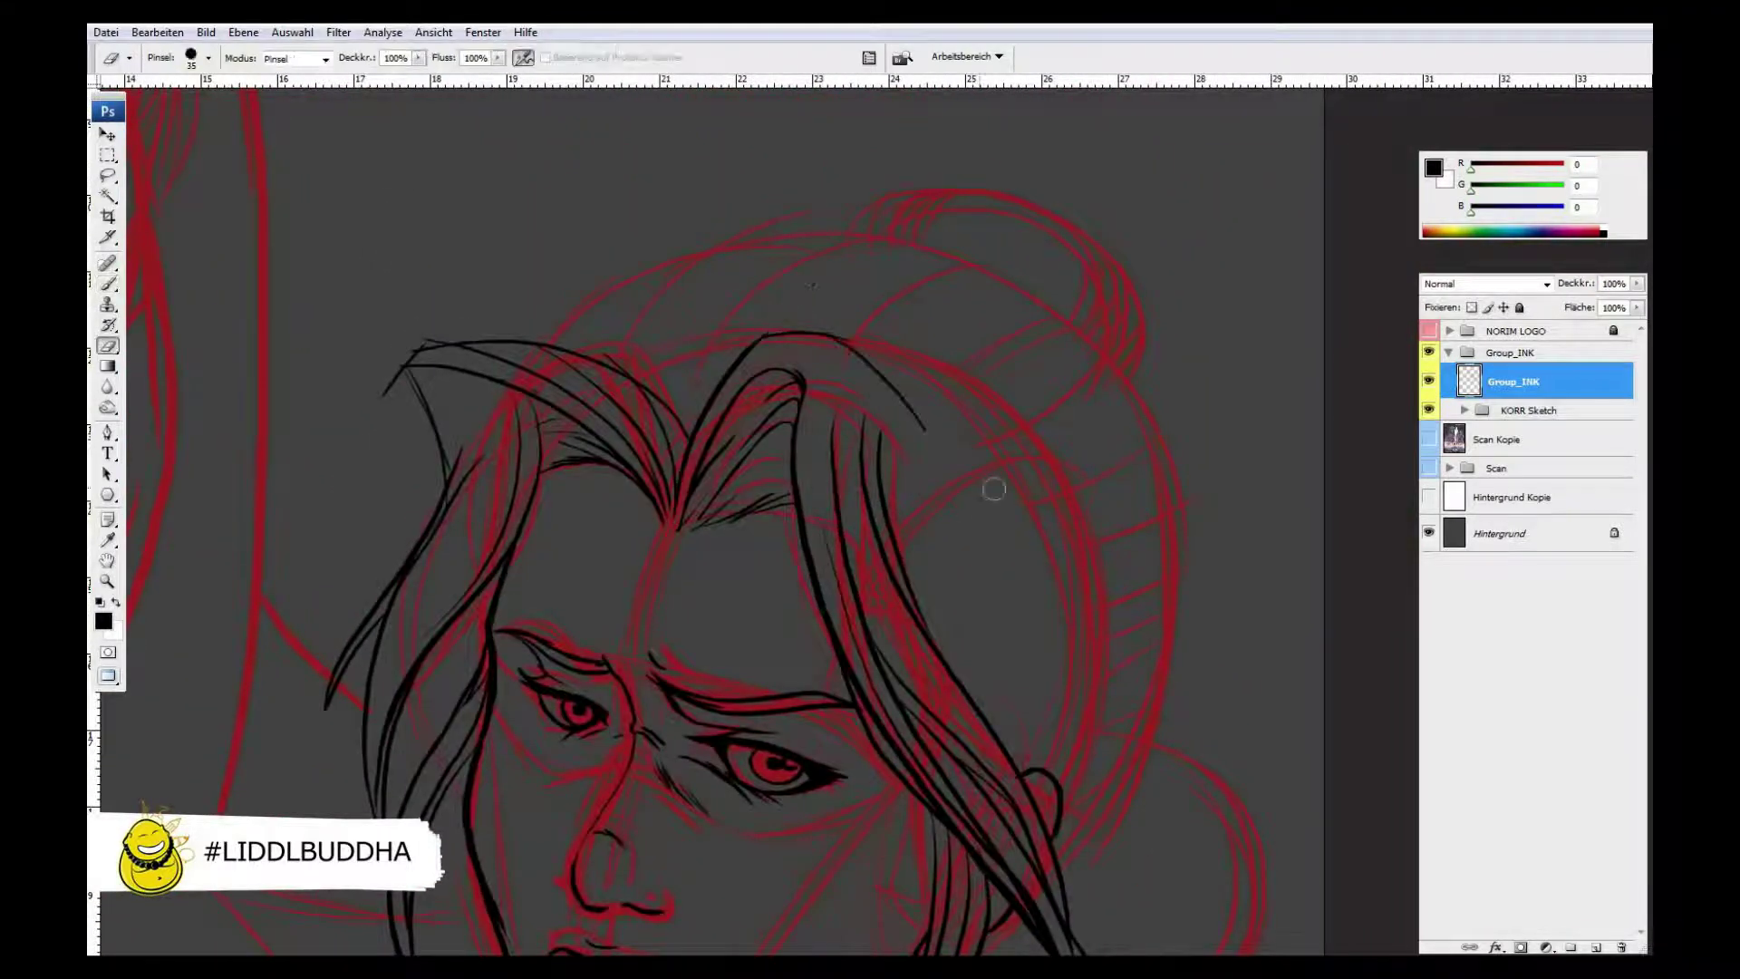
- Ink long tapering strands sweeping from the near-side lock back across the ear
drag(1018, 711, 657, 417)
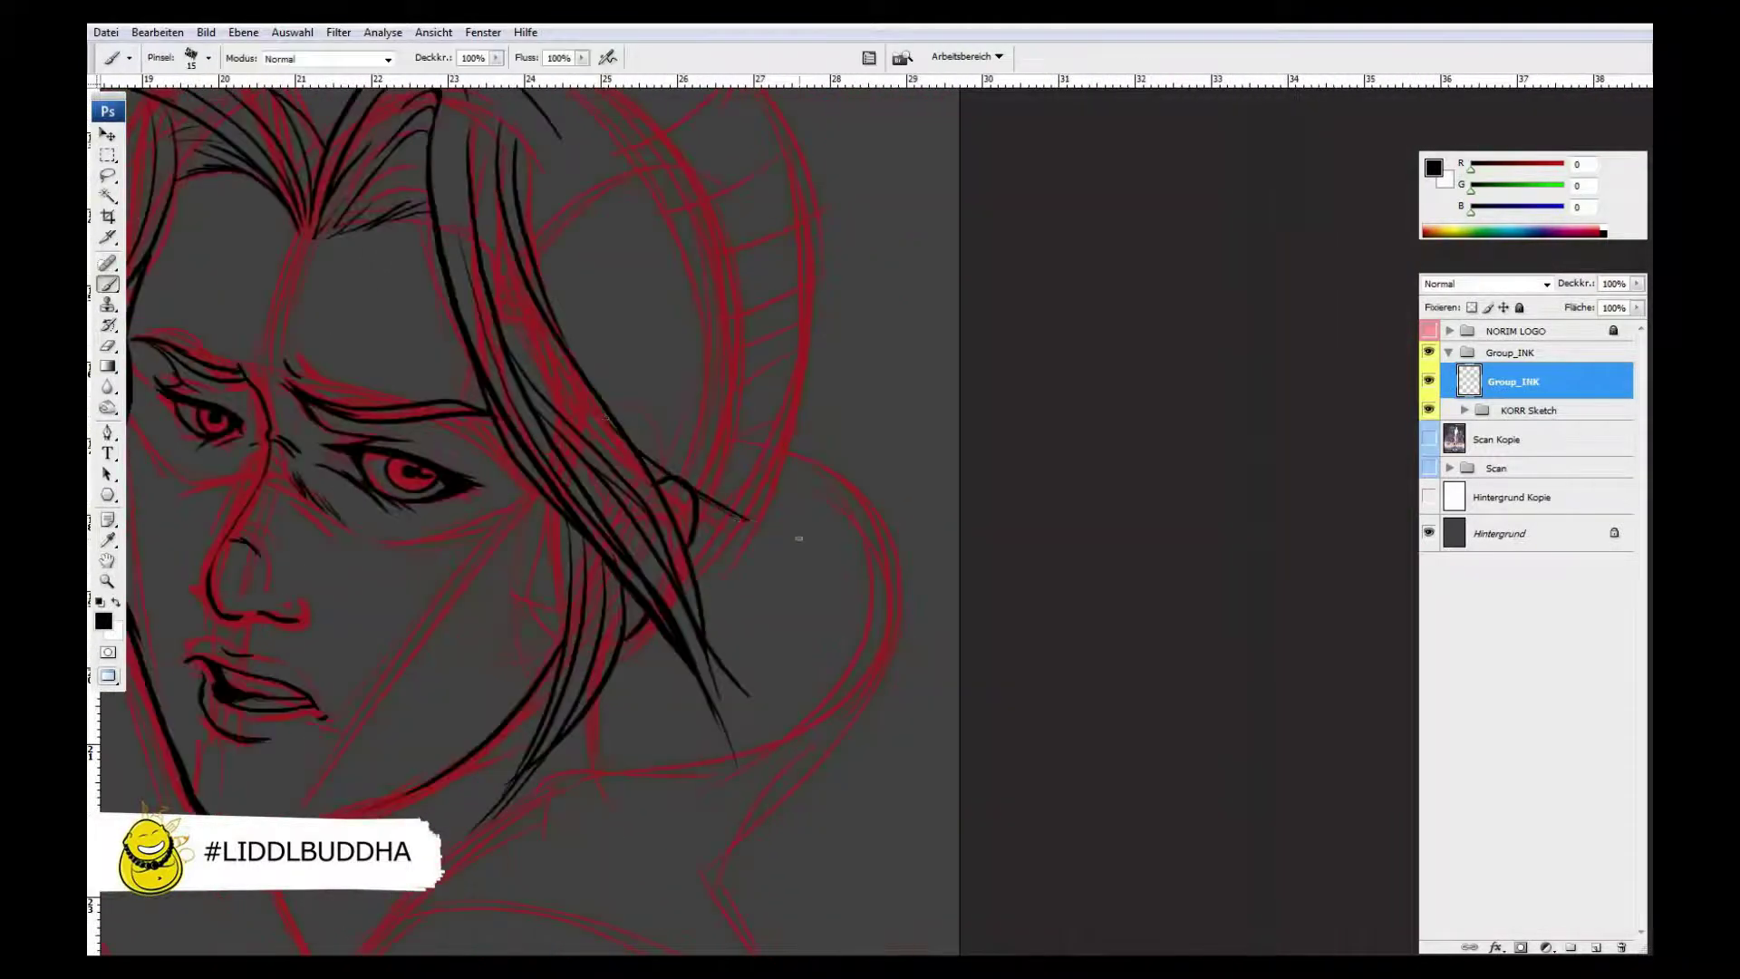
drag(707, 494, 784, 589)
drag(585, 349, 678, 454)
mouse_move(762, 530)
mouse_down()
mouse_move(1073, 854)
mouse_move(1105, 915)
mouse_up()
mouse_move(530, 435)
mouse_down()
mouse_move(661, 353)
mouse_move(1169, 906)
mouse_up()
key(ctrl+z)
- Ink the outer contour of the tied-back hair from the front crown around the back of the head to the nape
drag(639, 358, 843, 331)
mouse_move(721, 337)
mouse_down()
mouse_move(1061, 434)
mouse_move(1147, 544)
mouse_up()
drag(1165, 625, 1102, 888)
drag(1102, 888, 1122, 475)
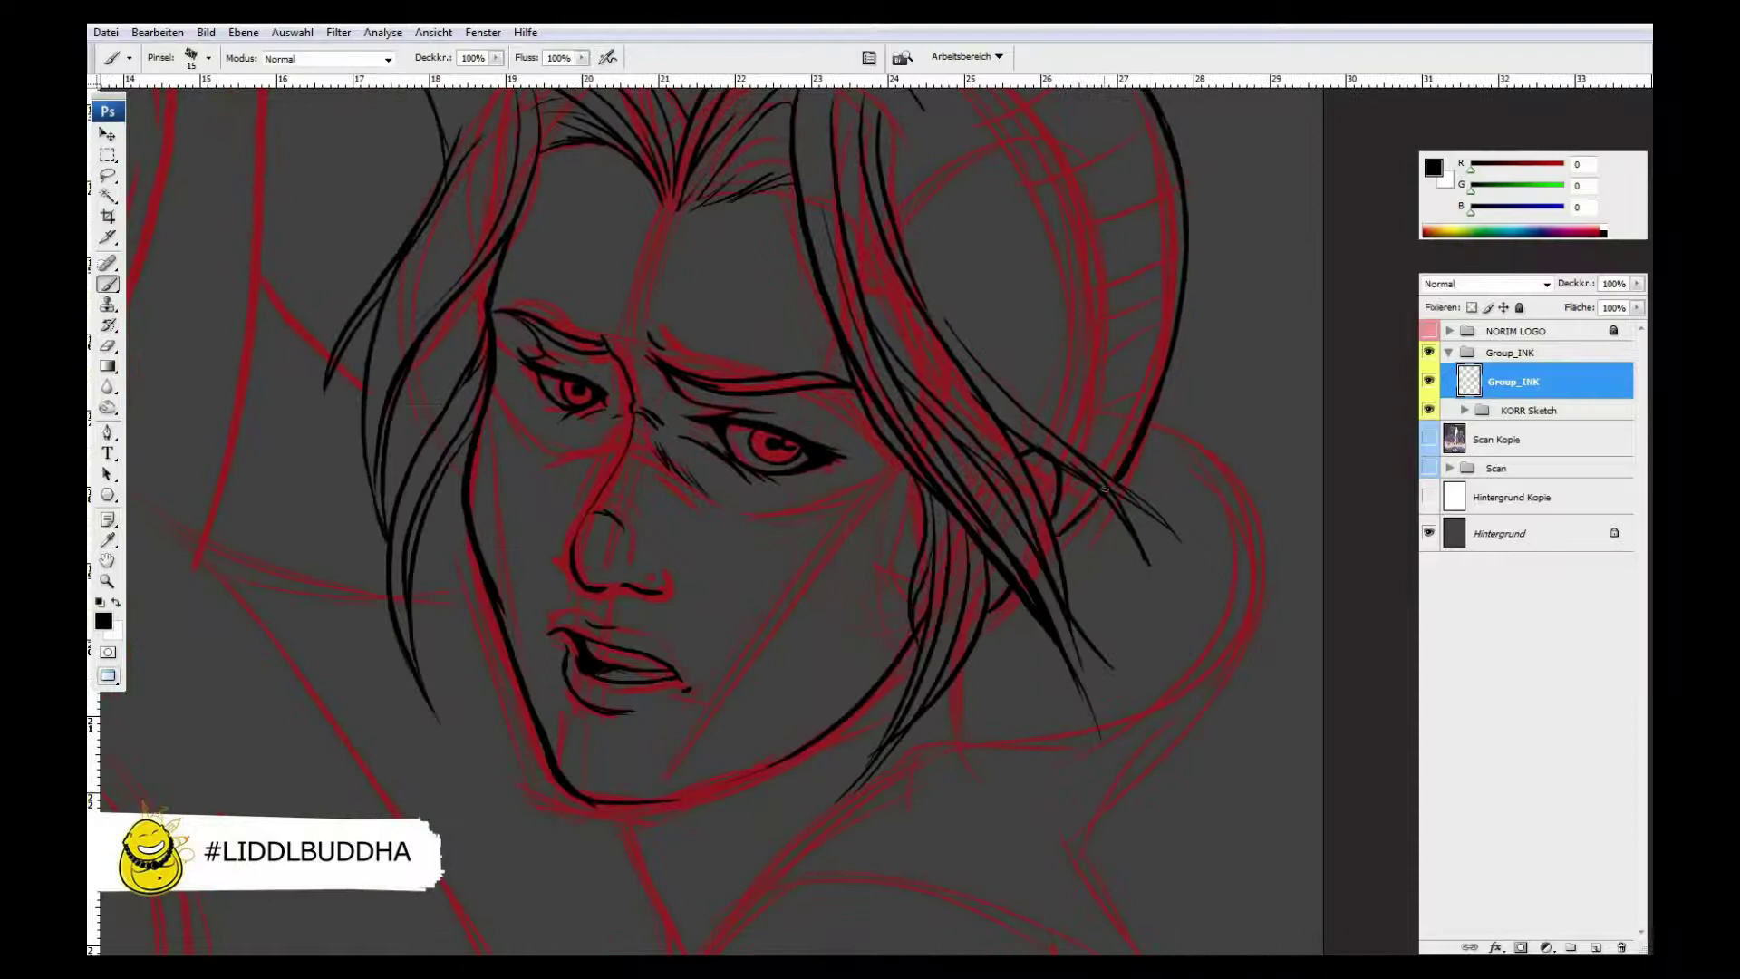
scroll(1104, 490, up, 5)
key(e)
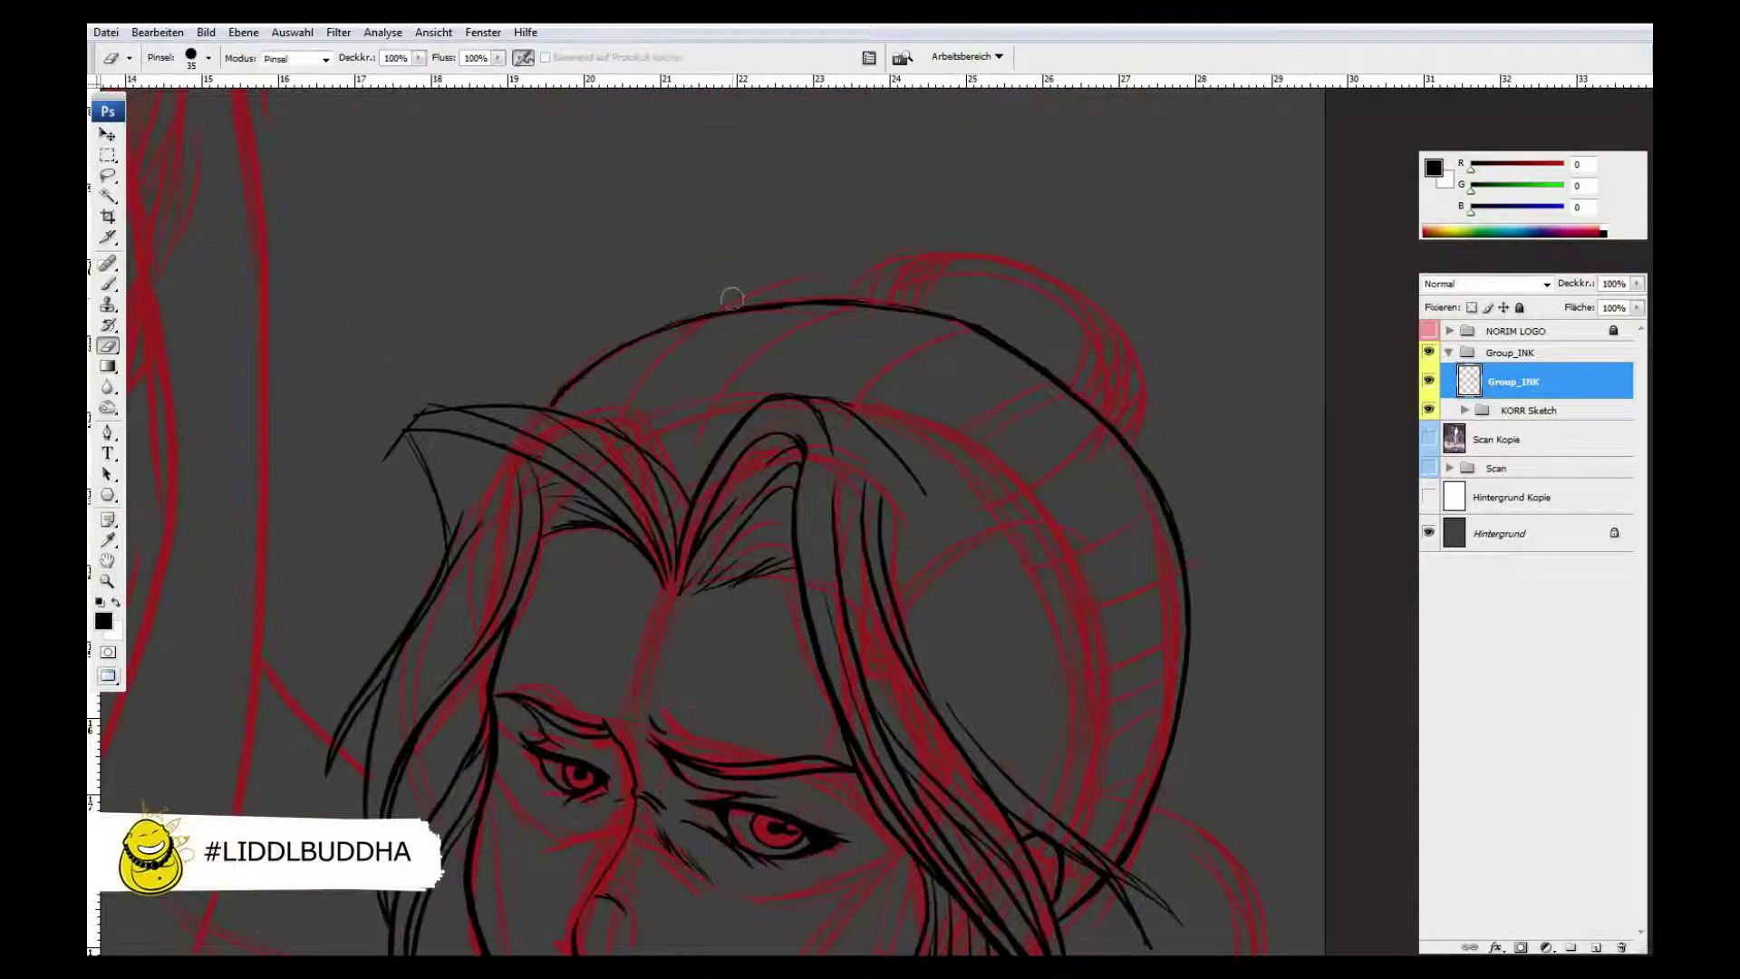
- Ink fine curved strands with a size 10 brush from the parting up to the front of the crown
key(b)
key(bracketleft)
drag(649, 433, 708, 300)
drag(663, 450, 708, 290)
key(e)
key(b)
drag(443, 429, 478, 293)
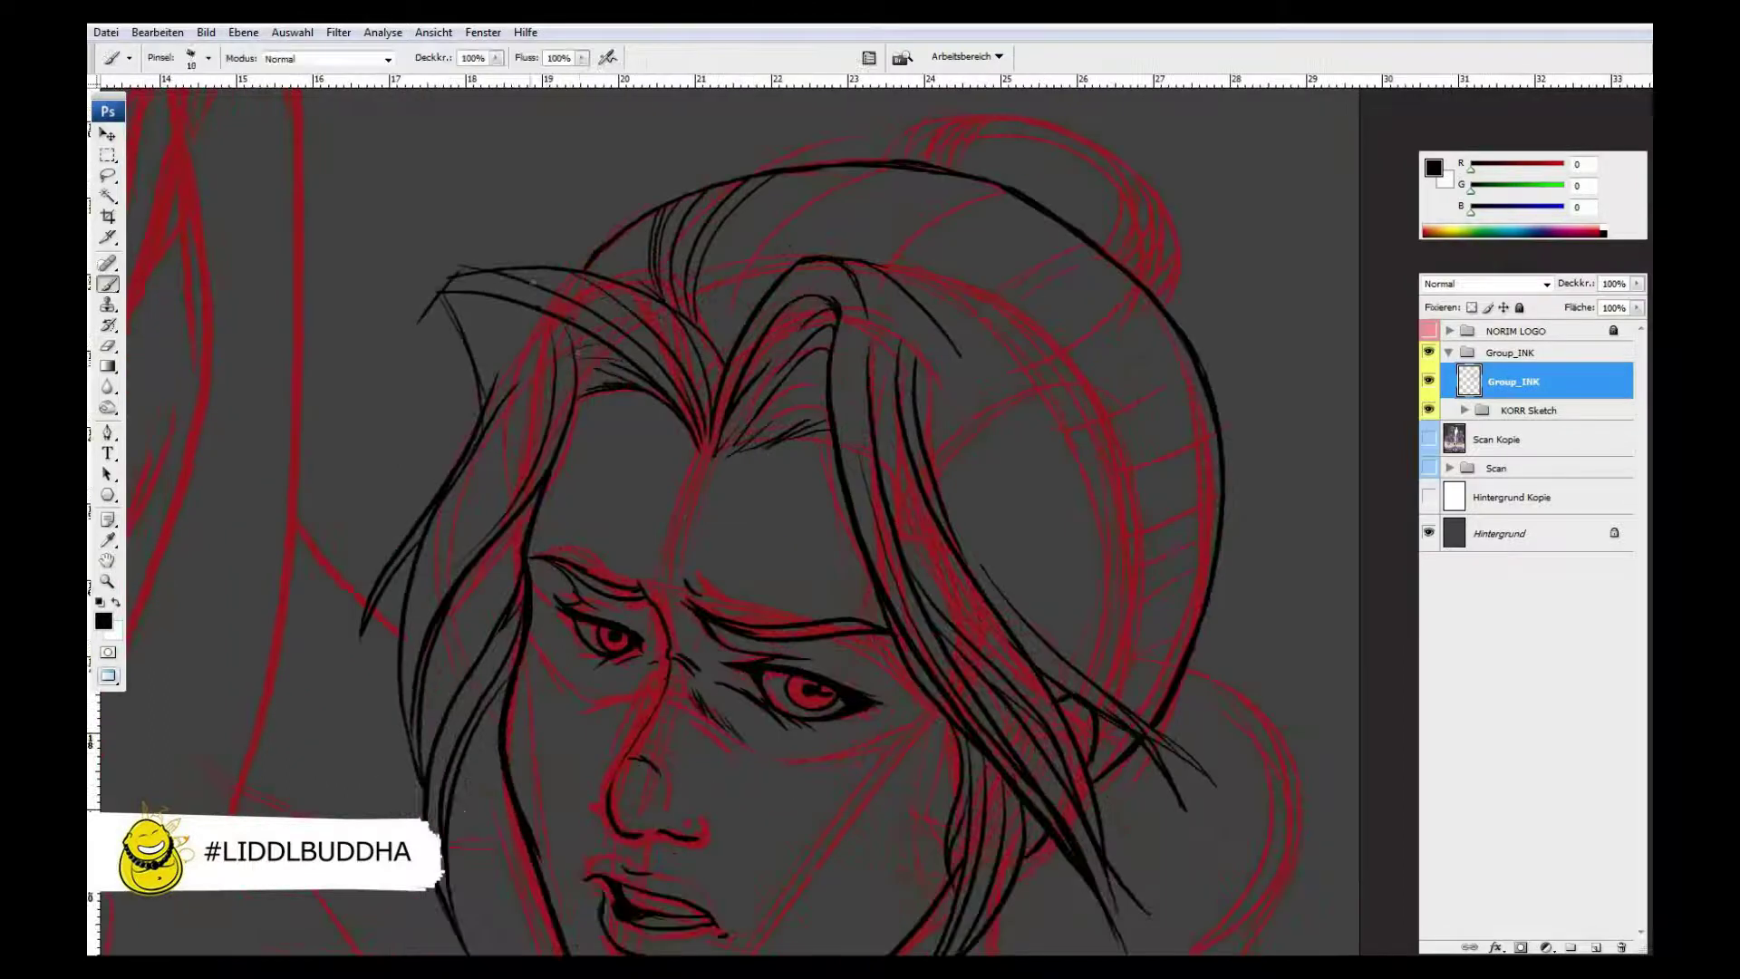
- Erase the rough line ends at the far-side fringe tip and redraw its upper edge as one rounded, thicker line
scroll(471, 285, up, 5)
drag(557, 240, 925, 671)
key(e)
drag(725, 290, 594, 323)
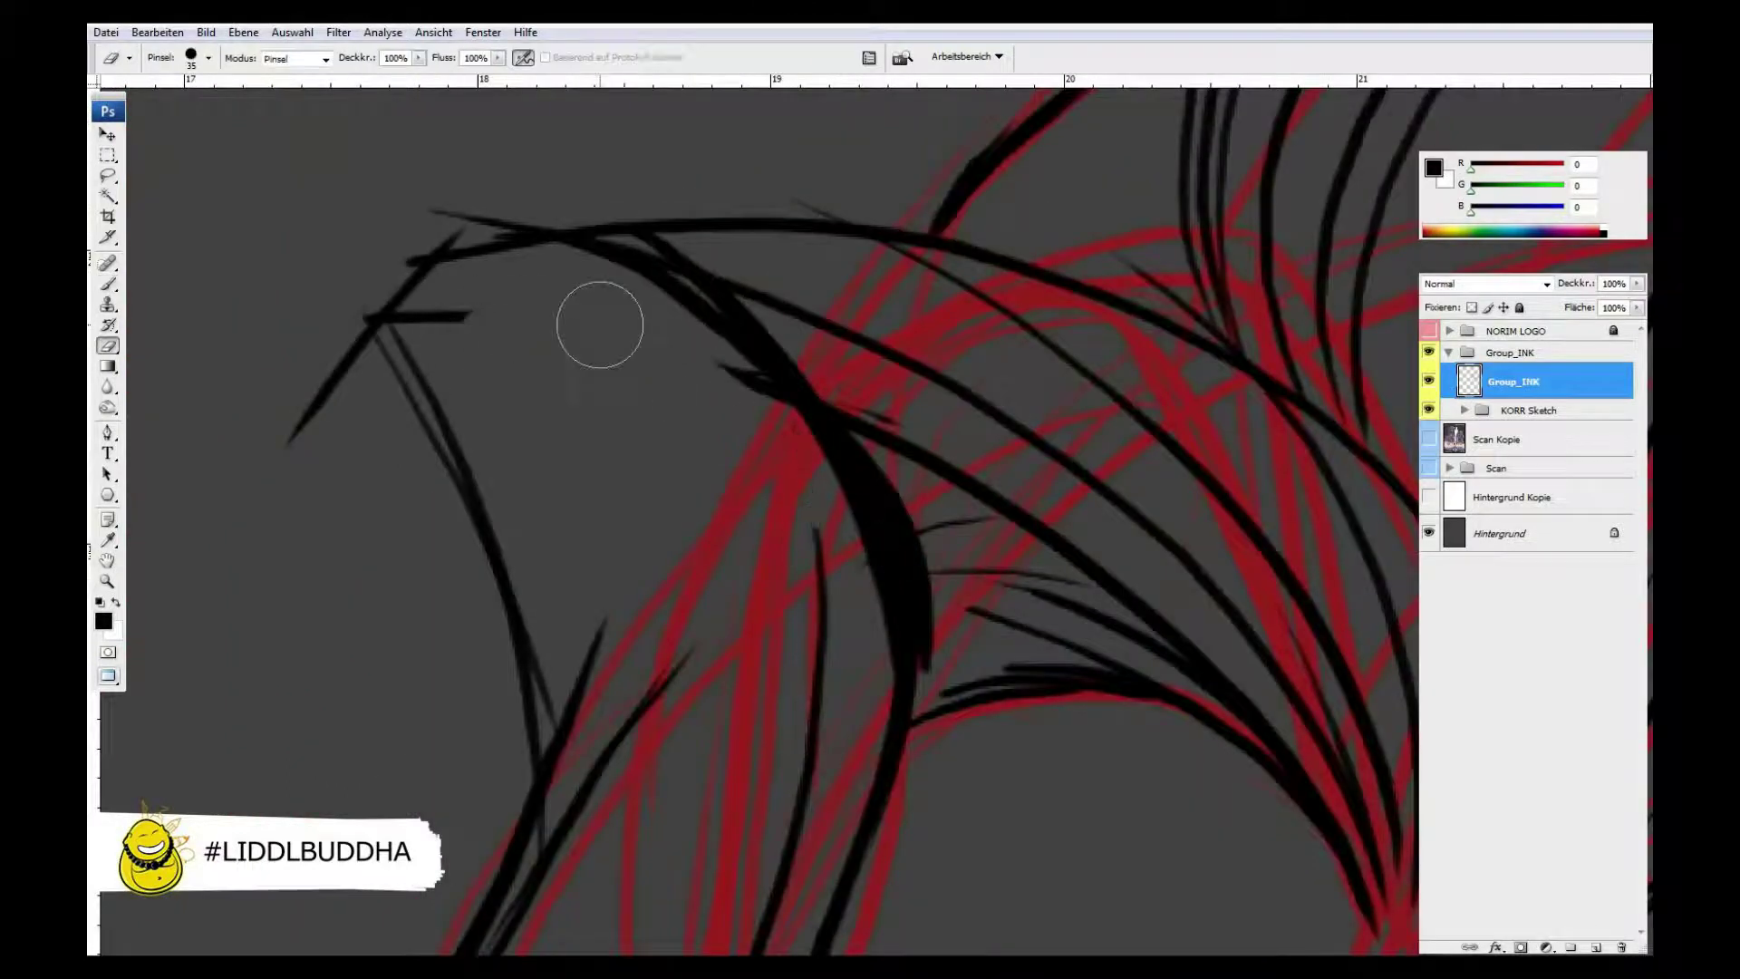
drag(310, 311, 532, 338)
key(b)
drag(374, 320, 816, 218)
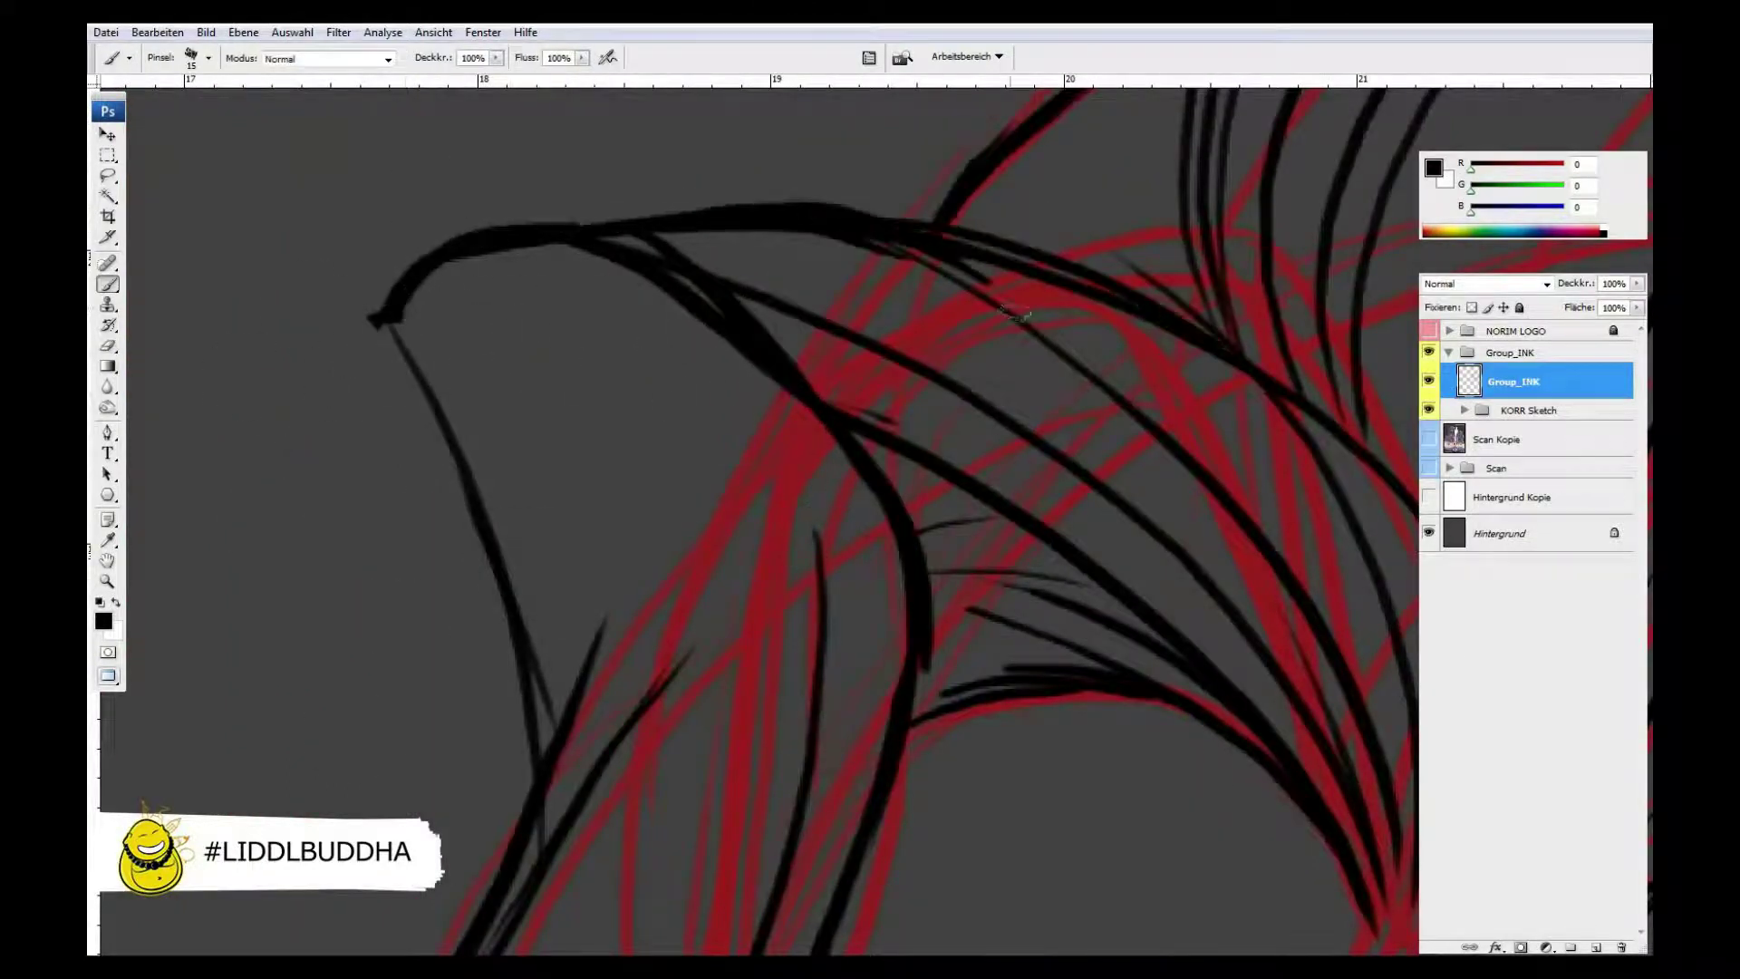
- Redraw the outer edge of the far-side fringe, trim its stray ends, and ink inner strands down along the lock
key(e)
key(b)
drag(385, 313, 562, 771)
drag(603, 390, 670, 735)
key(e)
drag(602, 474, 625, 698)
drag(625, 698, 565, 245)
key(b)
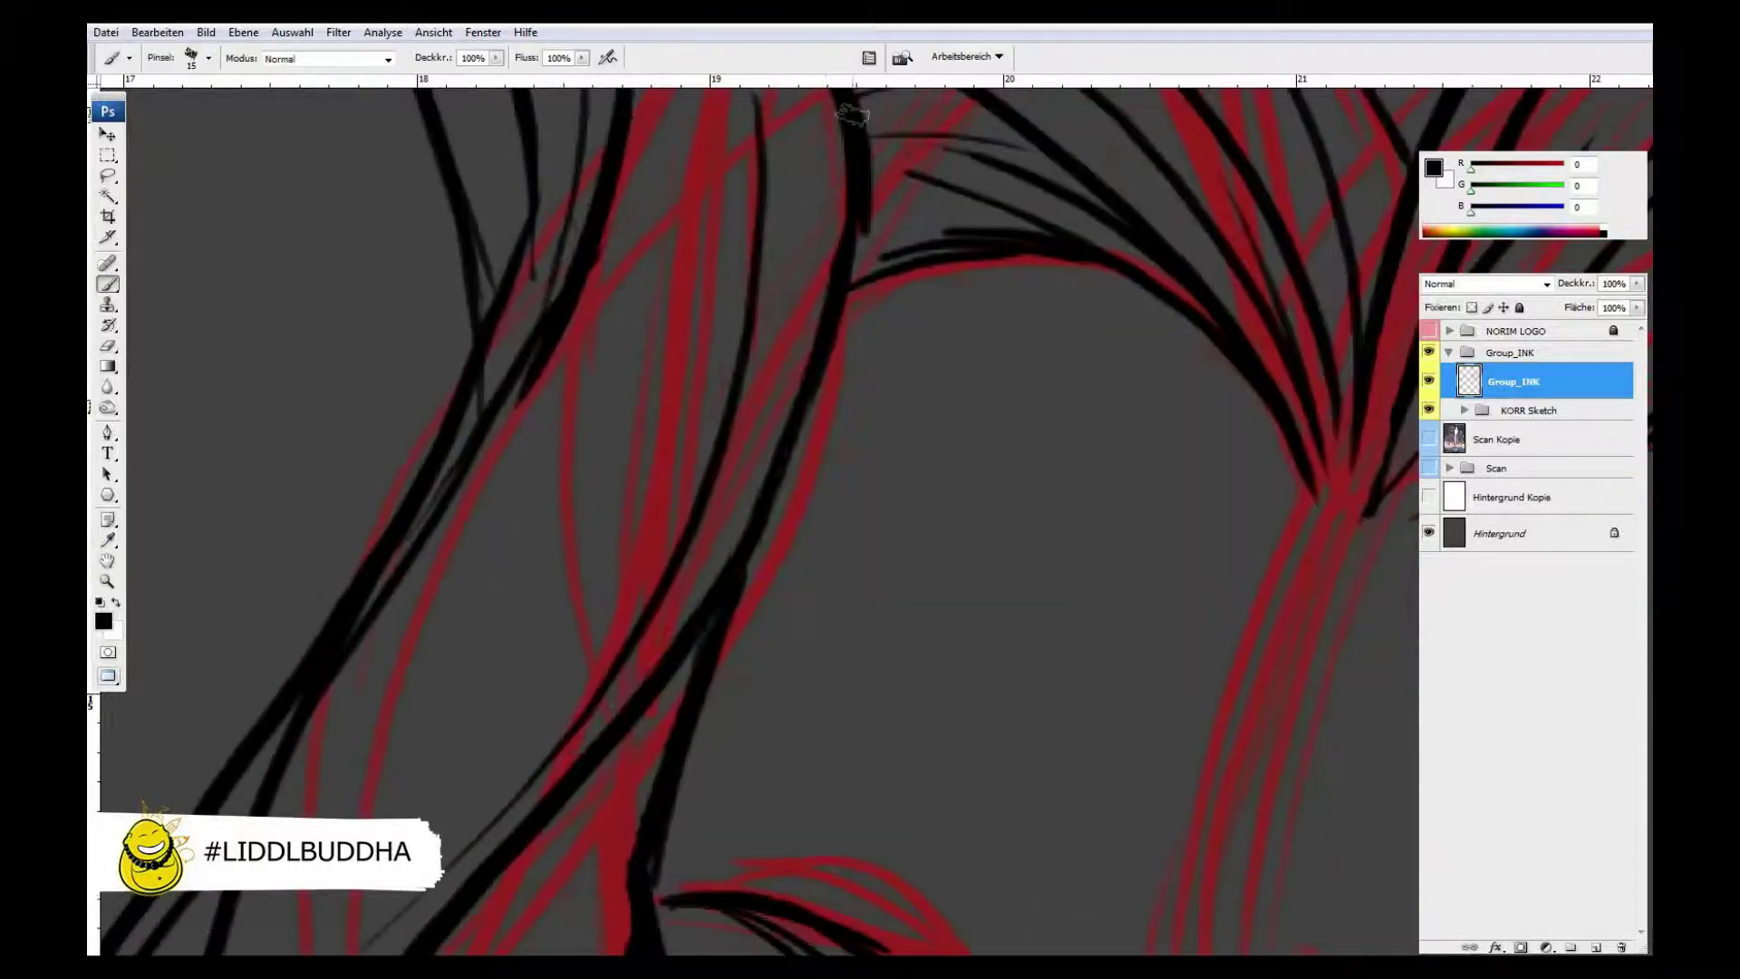
drag(769, 127, 503, 716)
key(ctrl+0)
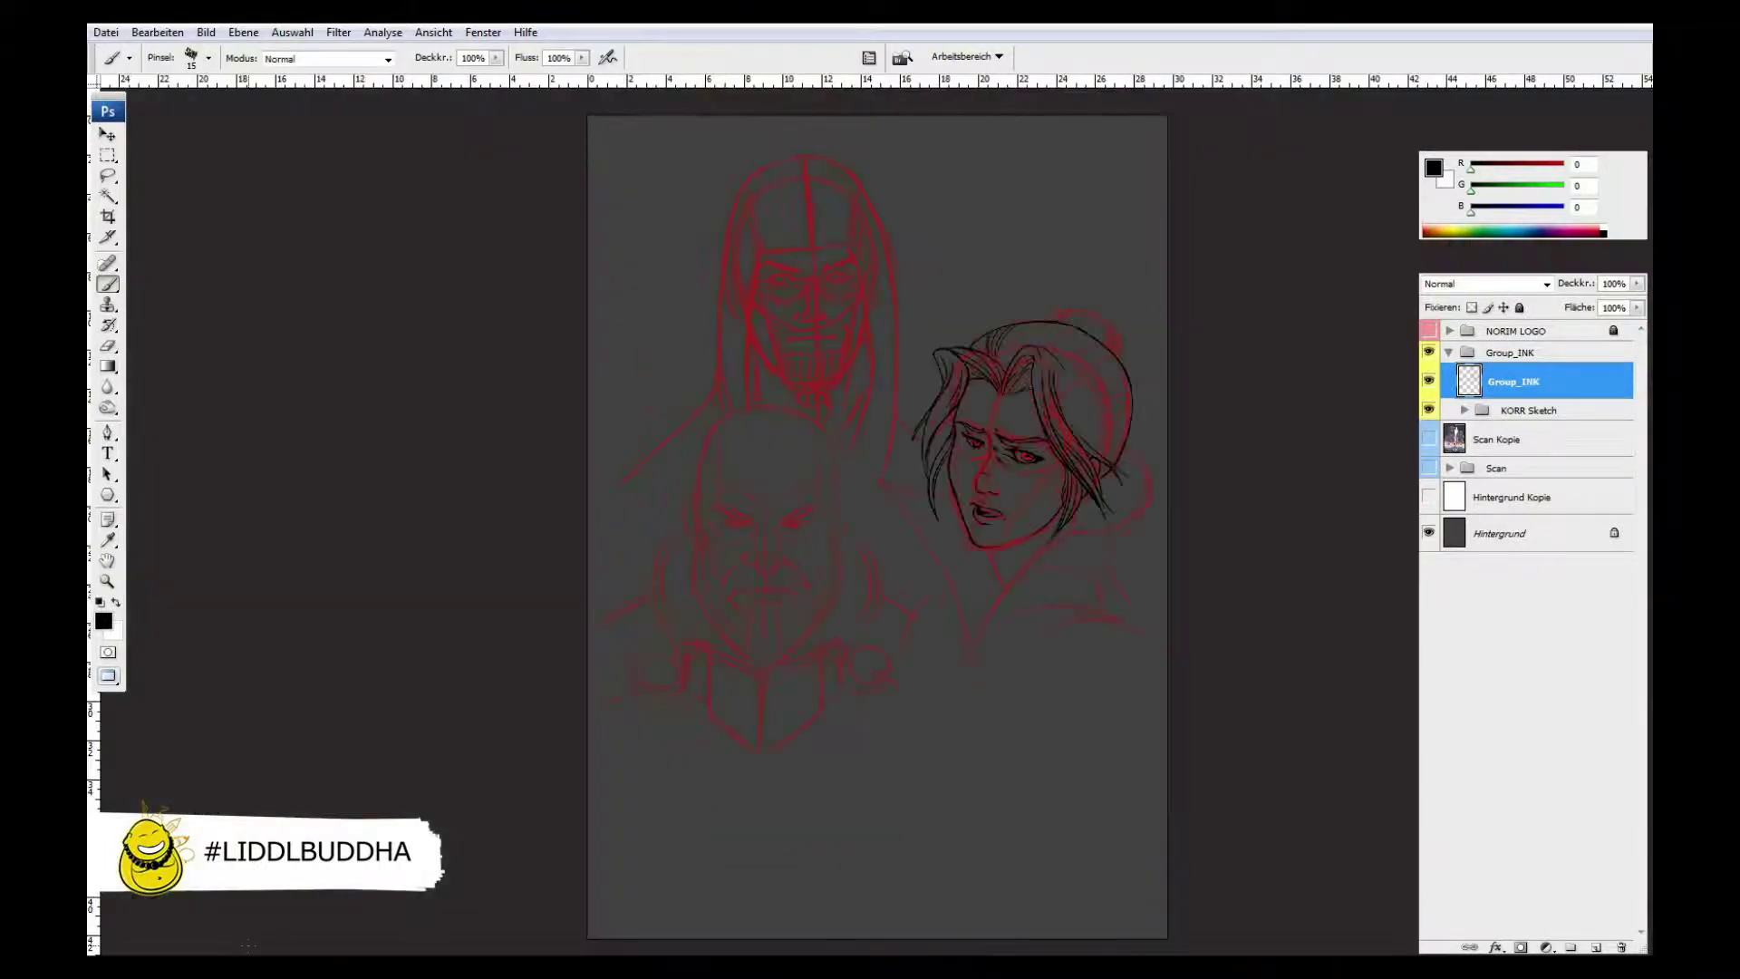
- Ink strands behind the near-side lock and across the tied-back hair, erasing the ends that overshoot the outer contour
ctrl+click(1042, 417)
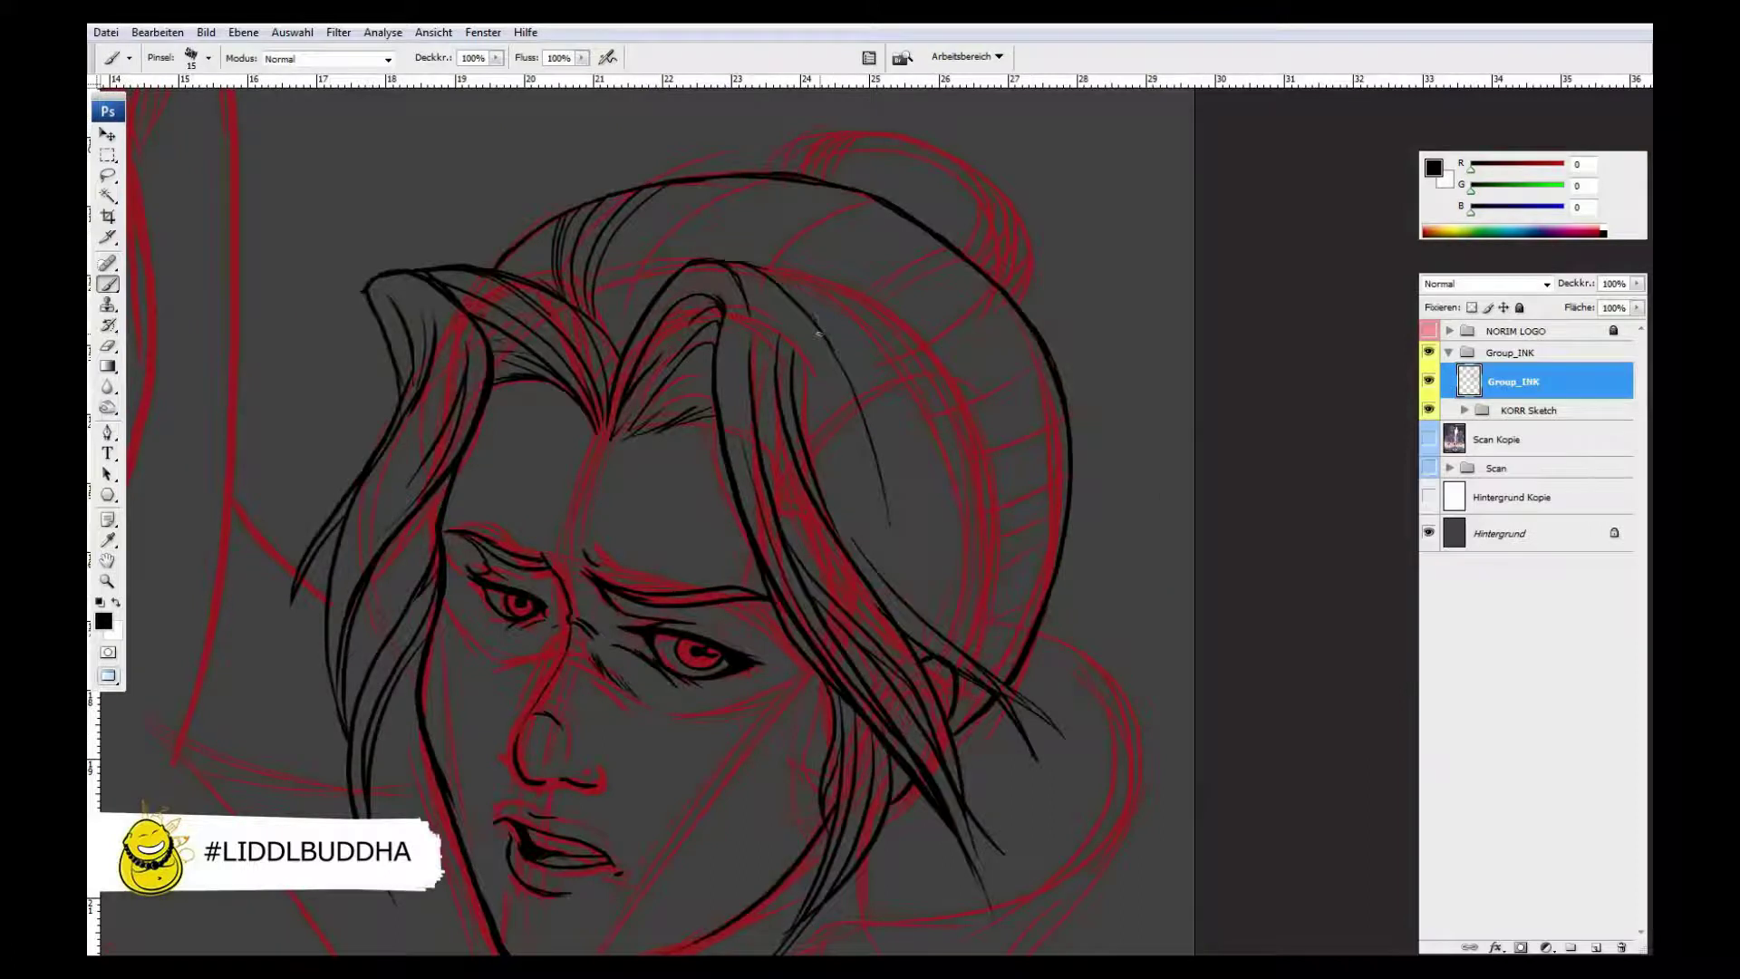
drag(825, 352, 943, 591)
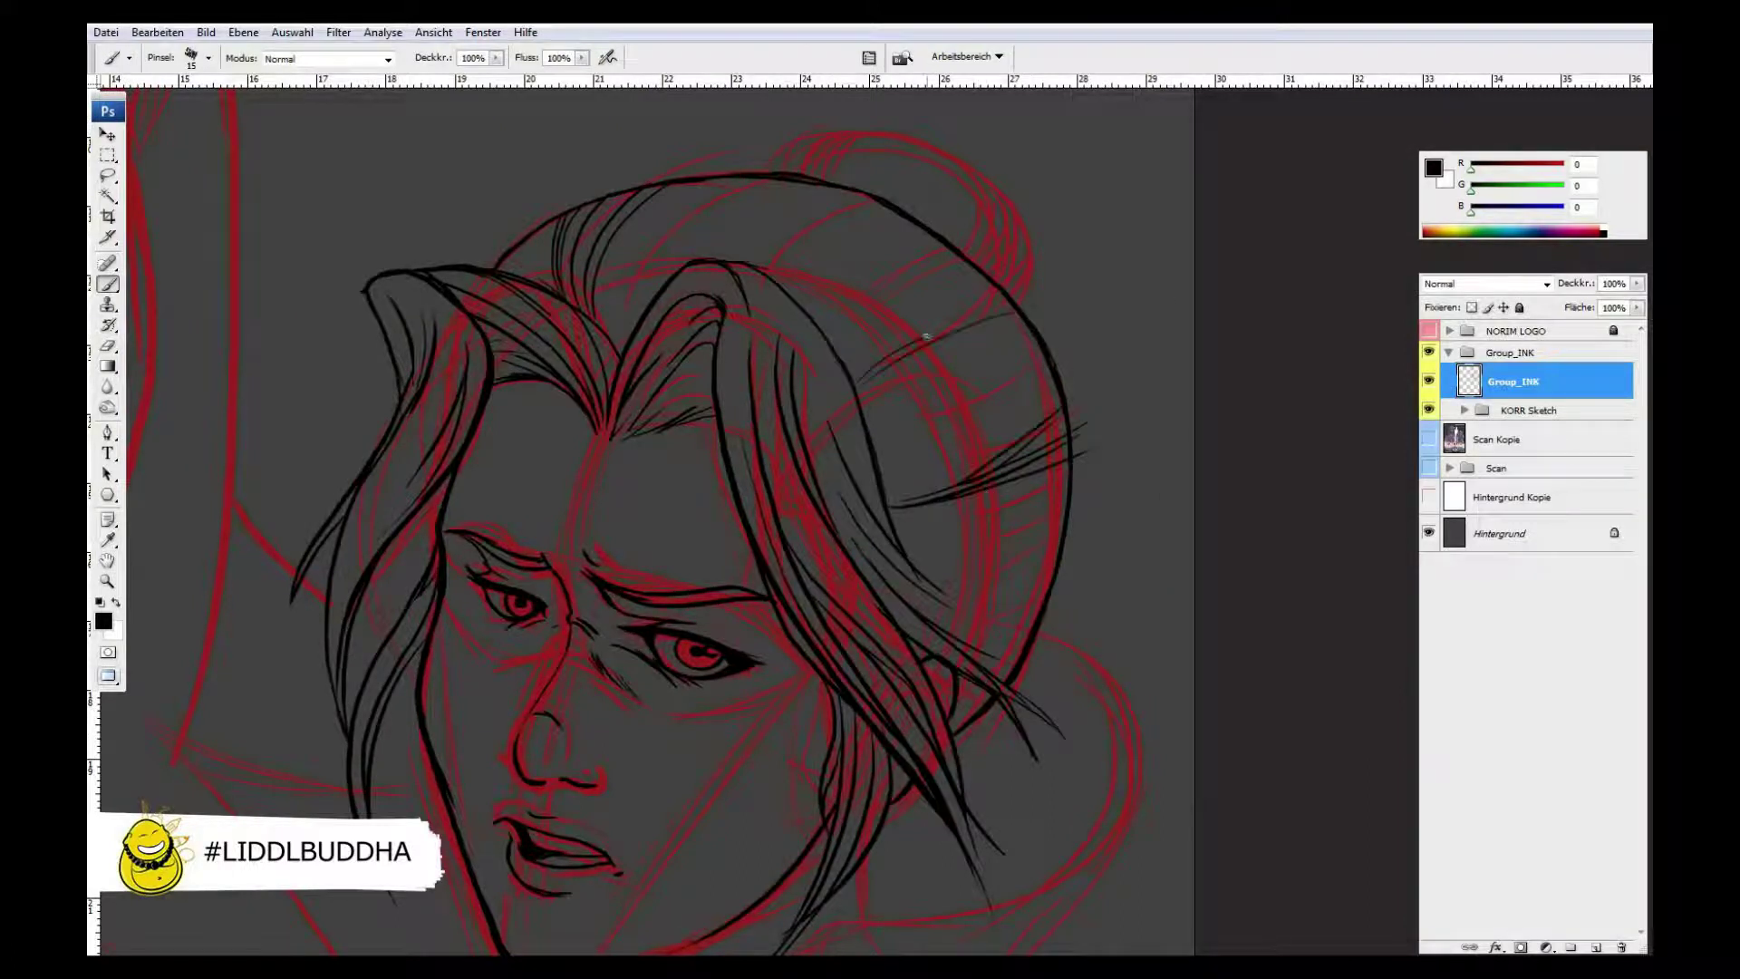
drag(926, 336, 834, 272)
drag(822, 319, 1021, 225)
drag(760, 265, 943, 165)
key(e)
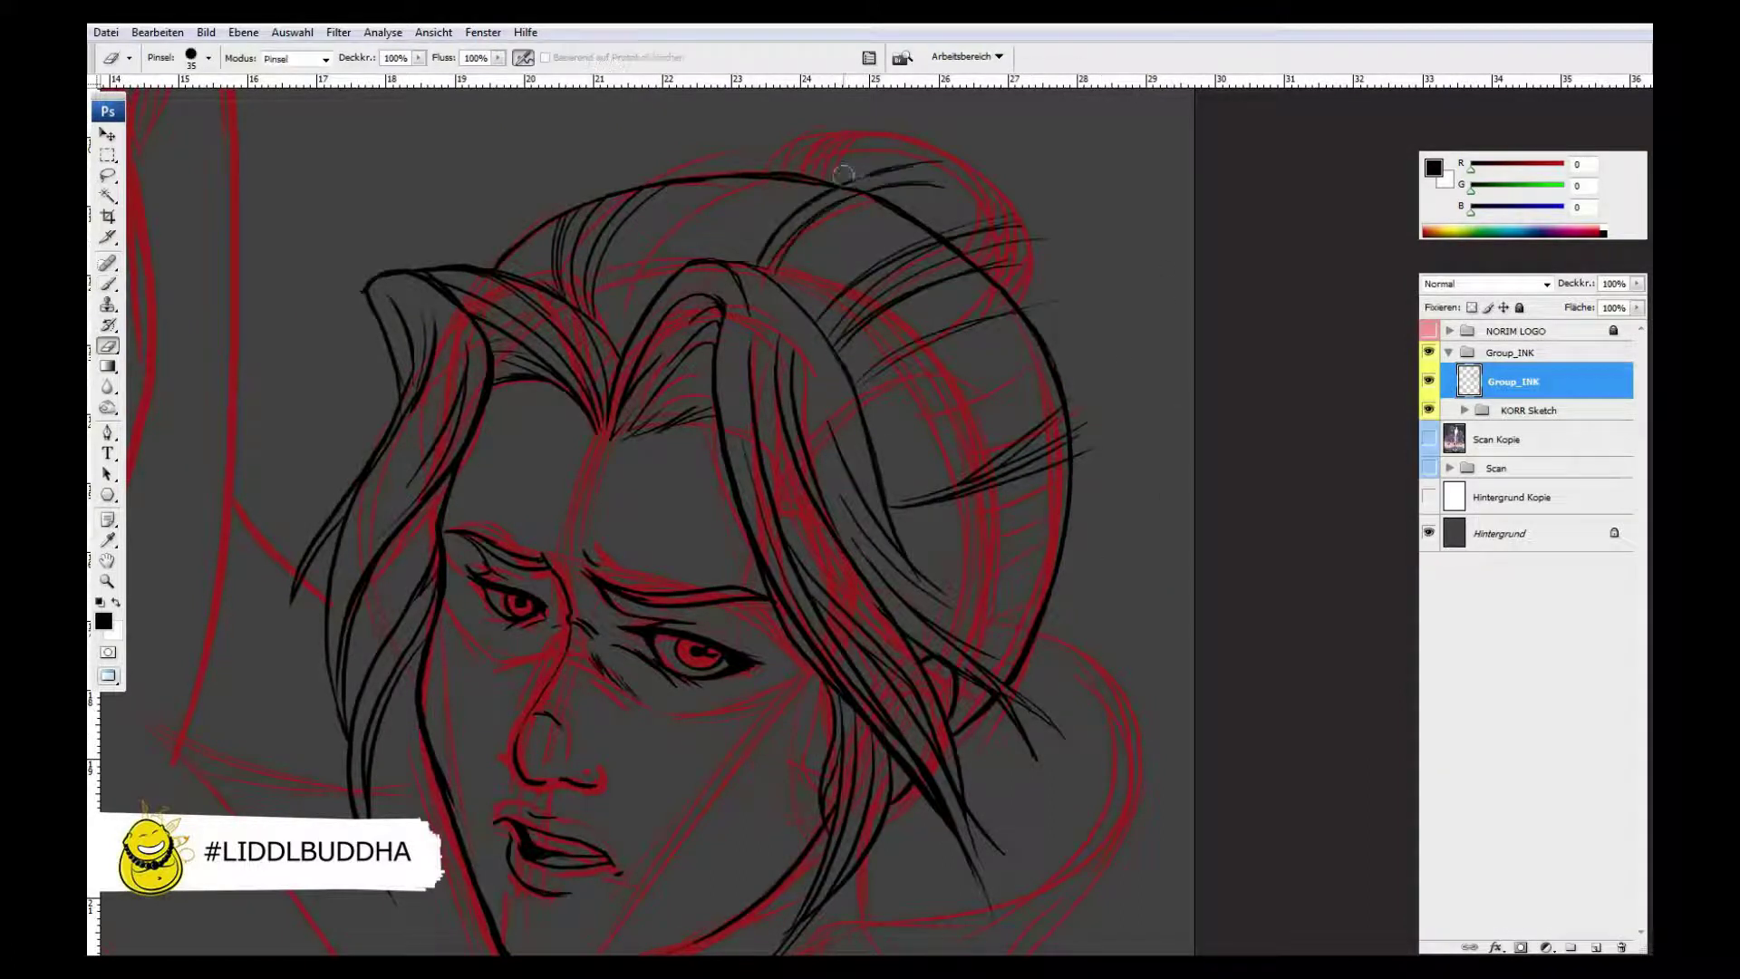
drag(1068, 419, 1068, 510)
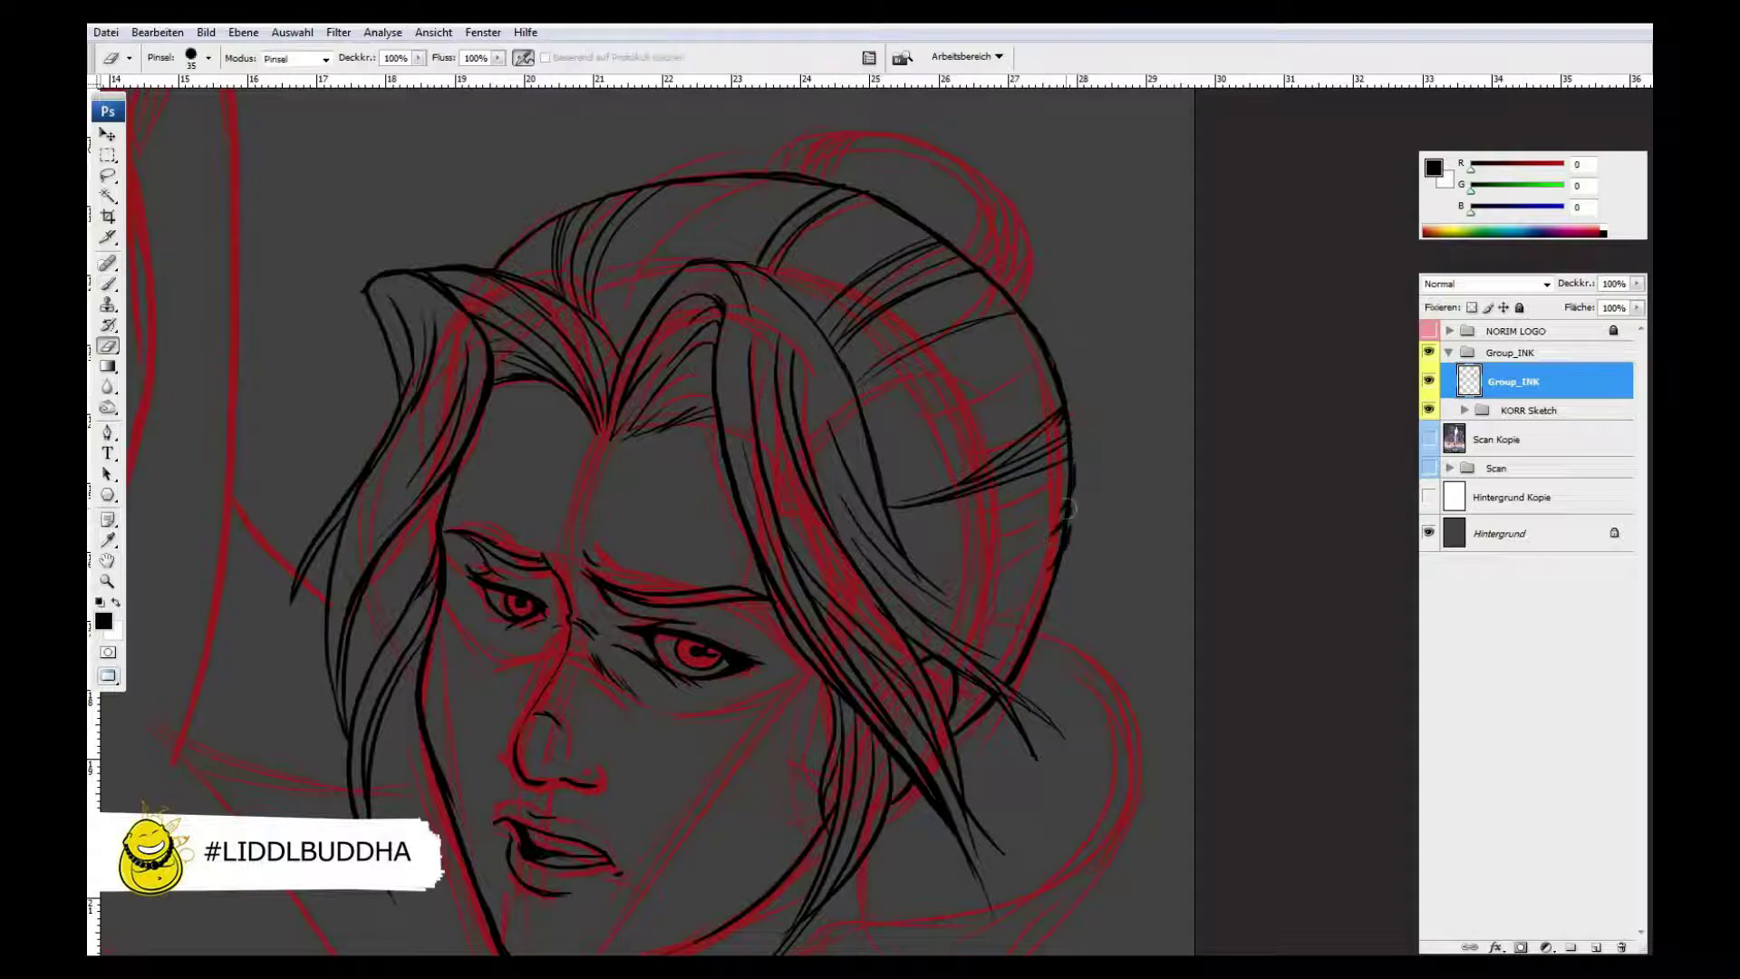
key(b)
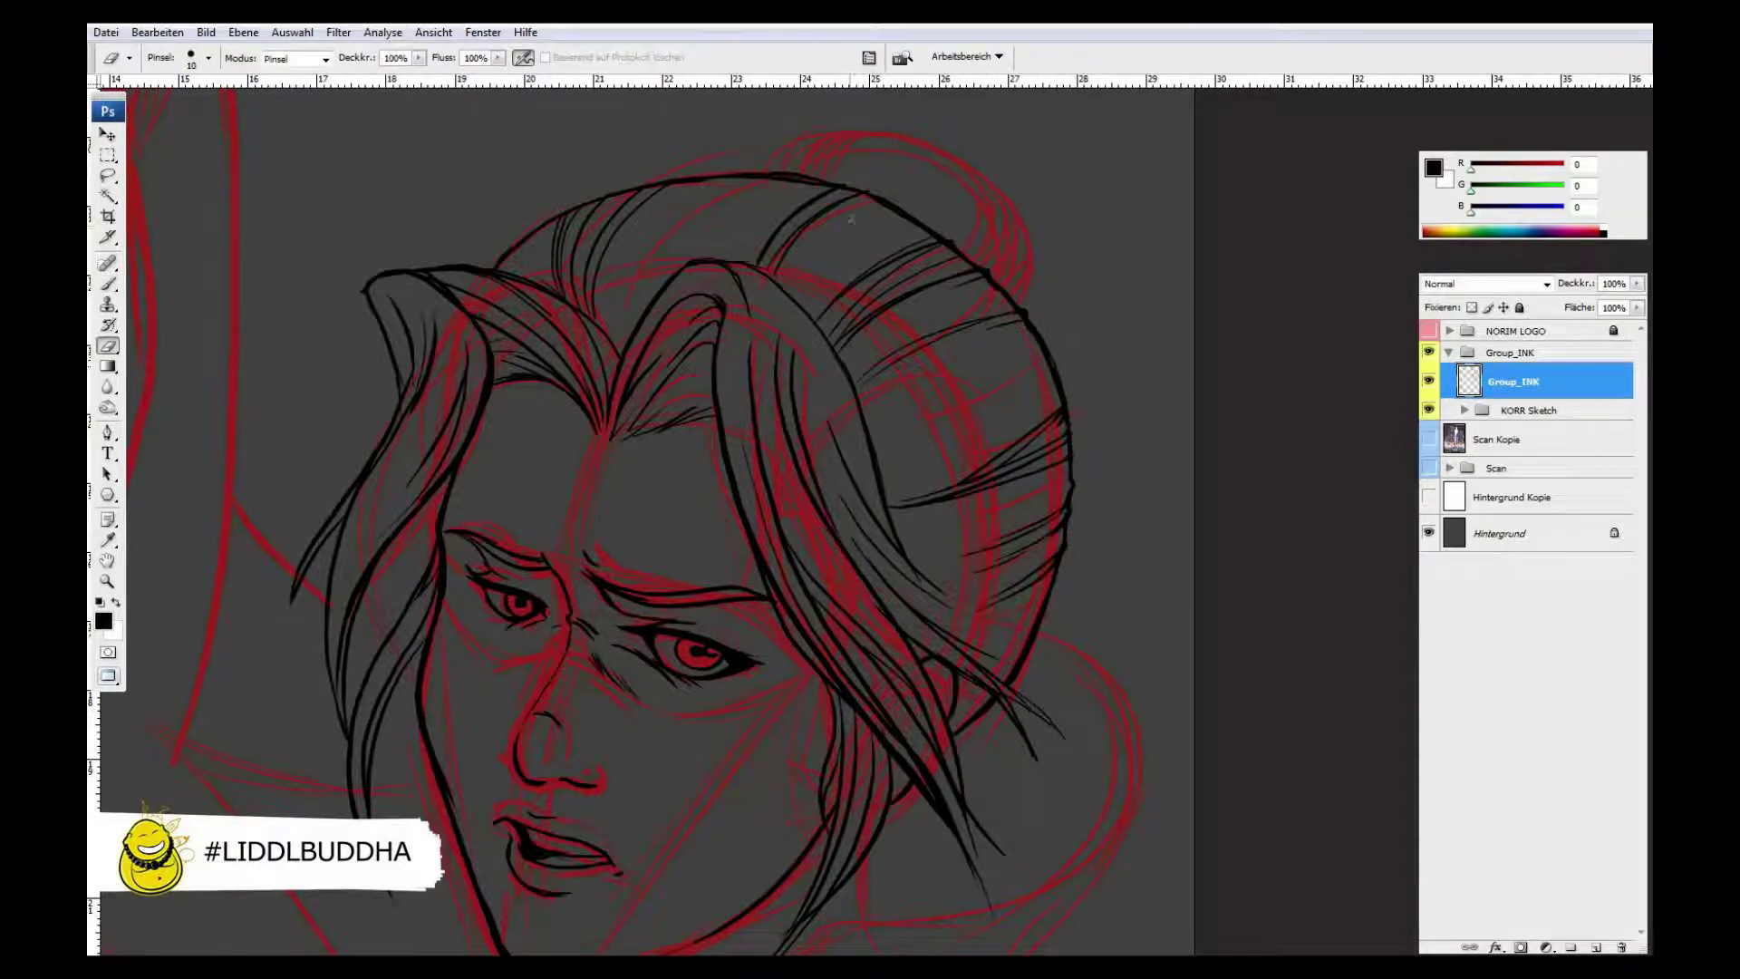
- Refine the crown contour with small bumps where strands meet it and add short fine strands beneath
drag(867, 216, 833, 197)
key(ctrl+plus)
key(ctrl+plus)
key(ctrl+plus)
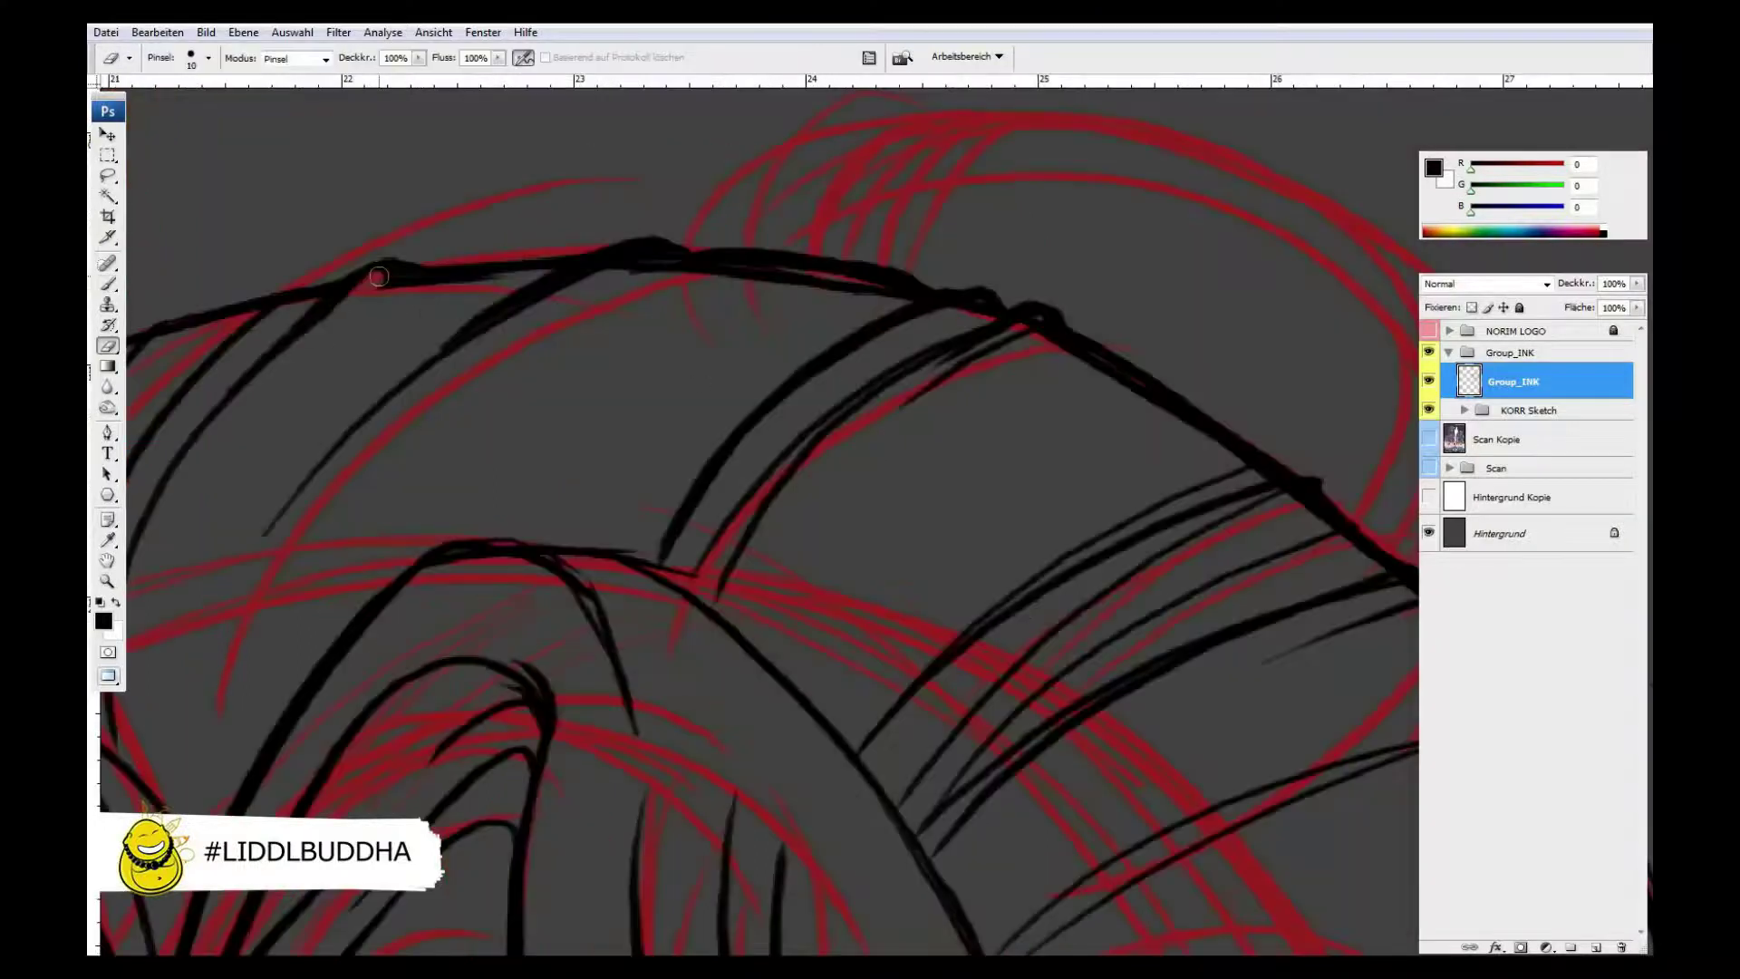
key(e)
key(ctrl+alt+z)
key(ctrl+alt+z)
key(ctrl+alt+z)
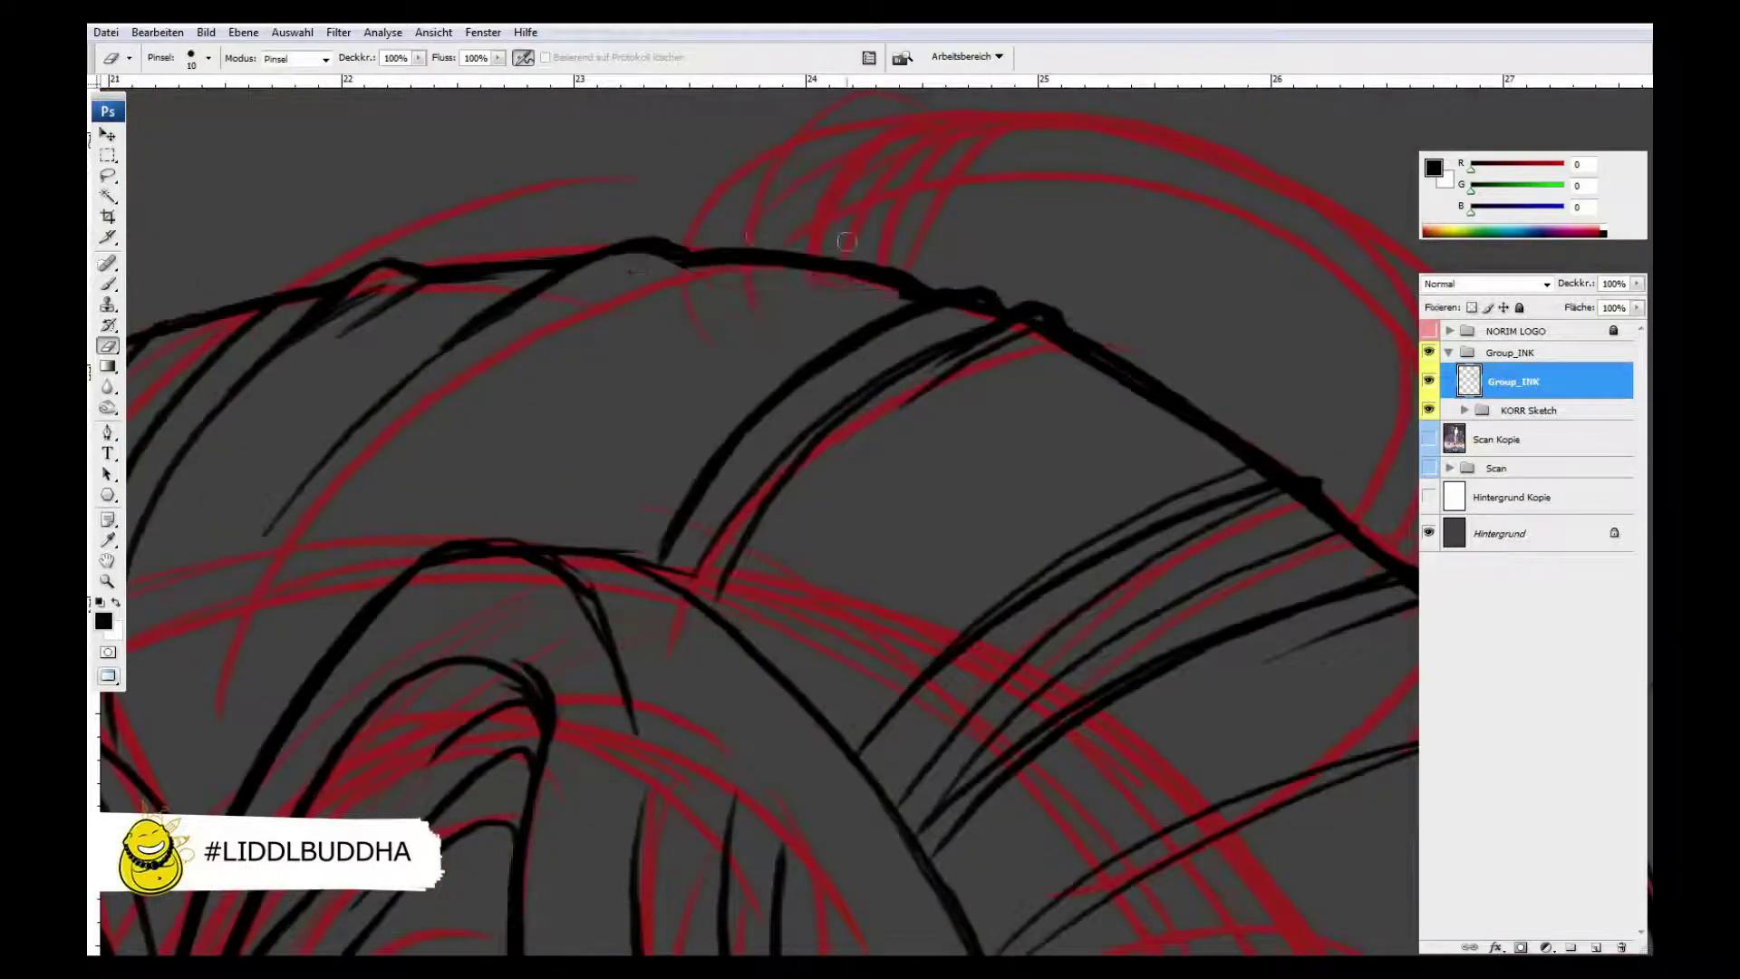
key(h)
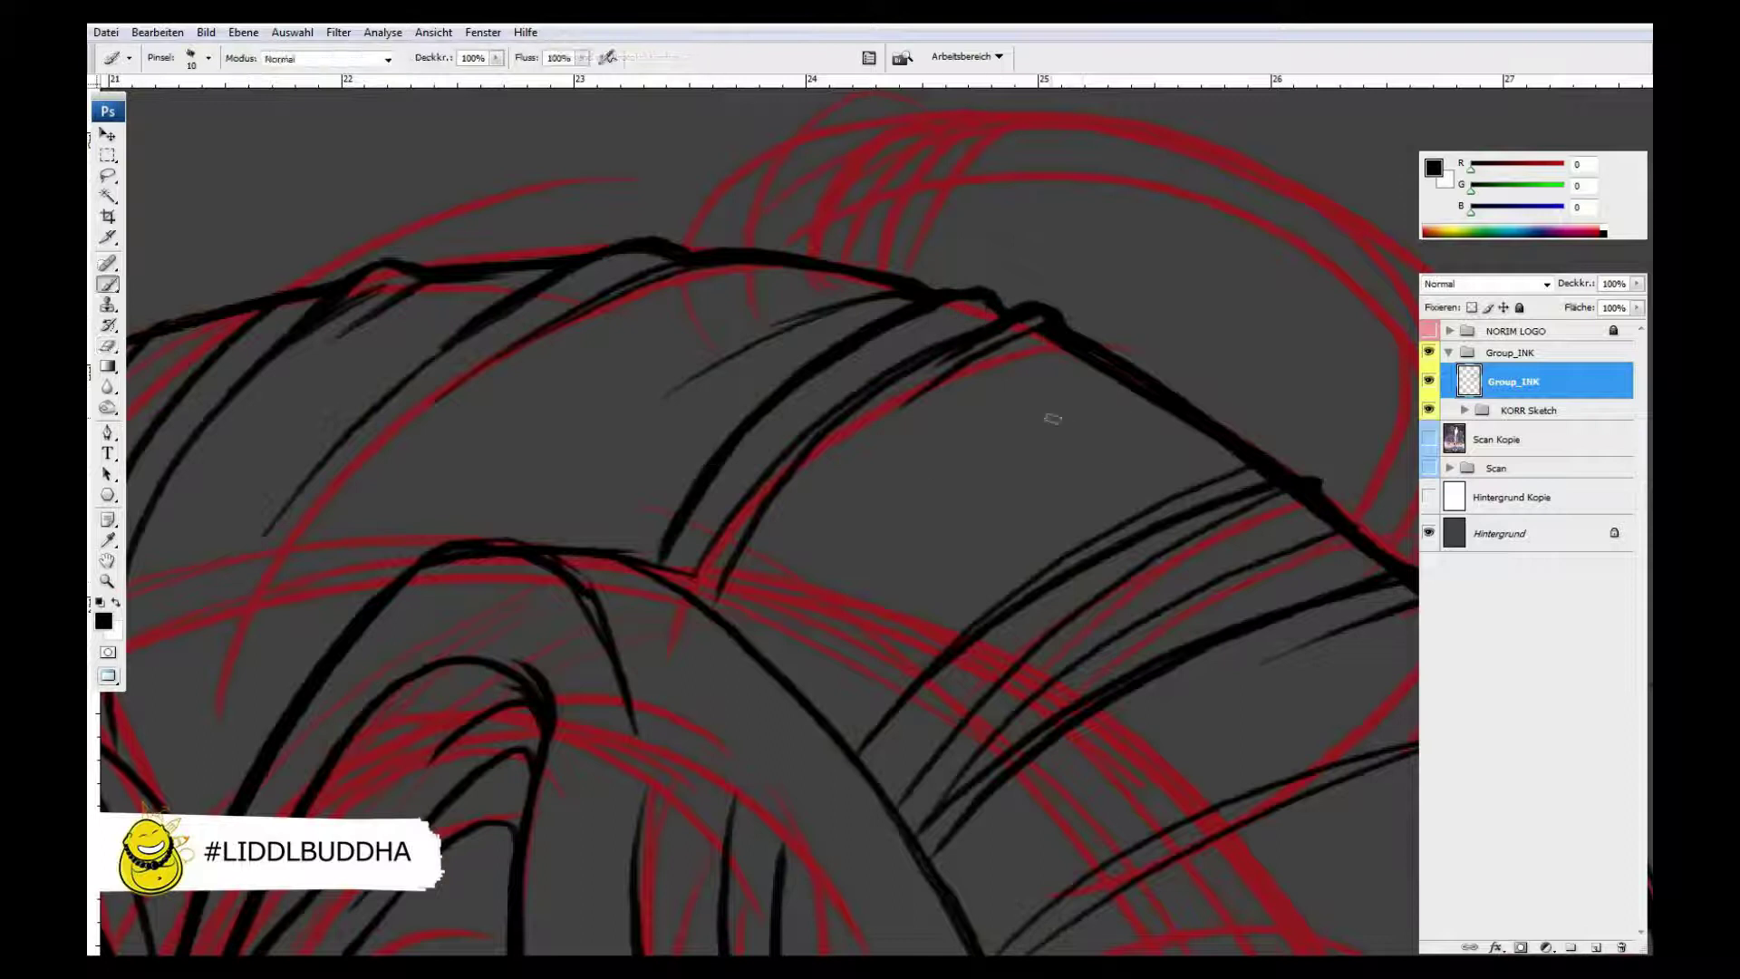
key(ctrl+0)
key(ctrl+plus)
drag(832, 668, 680, 622)
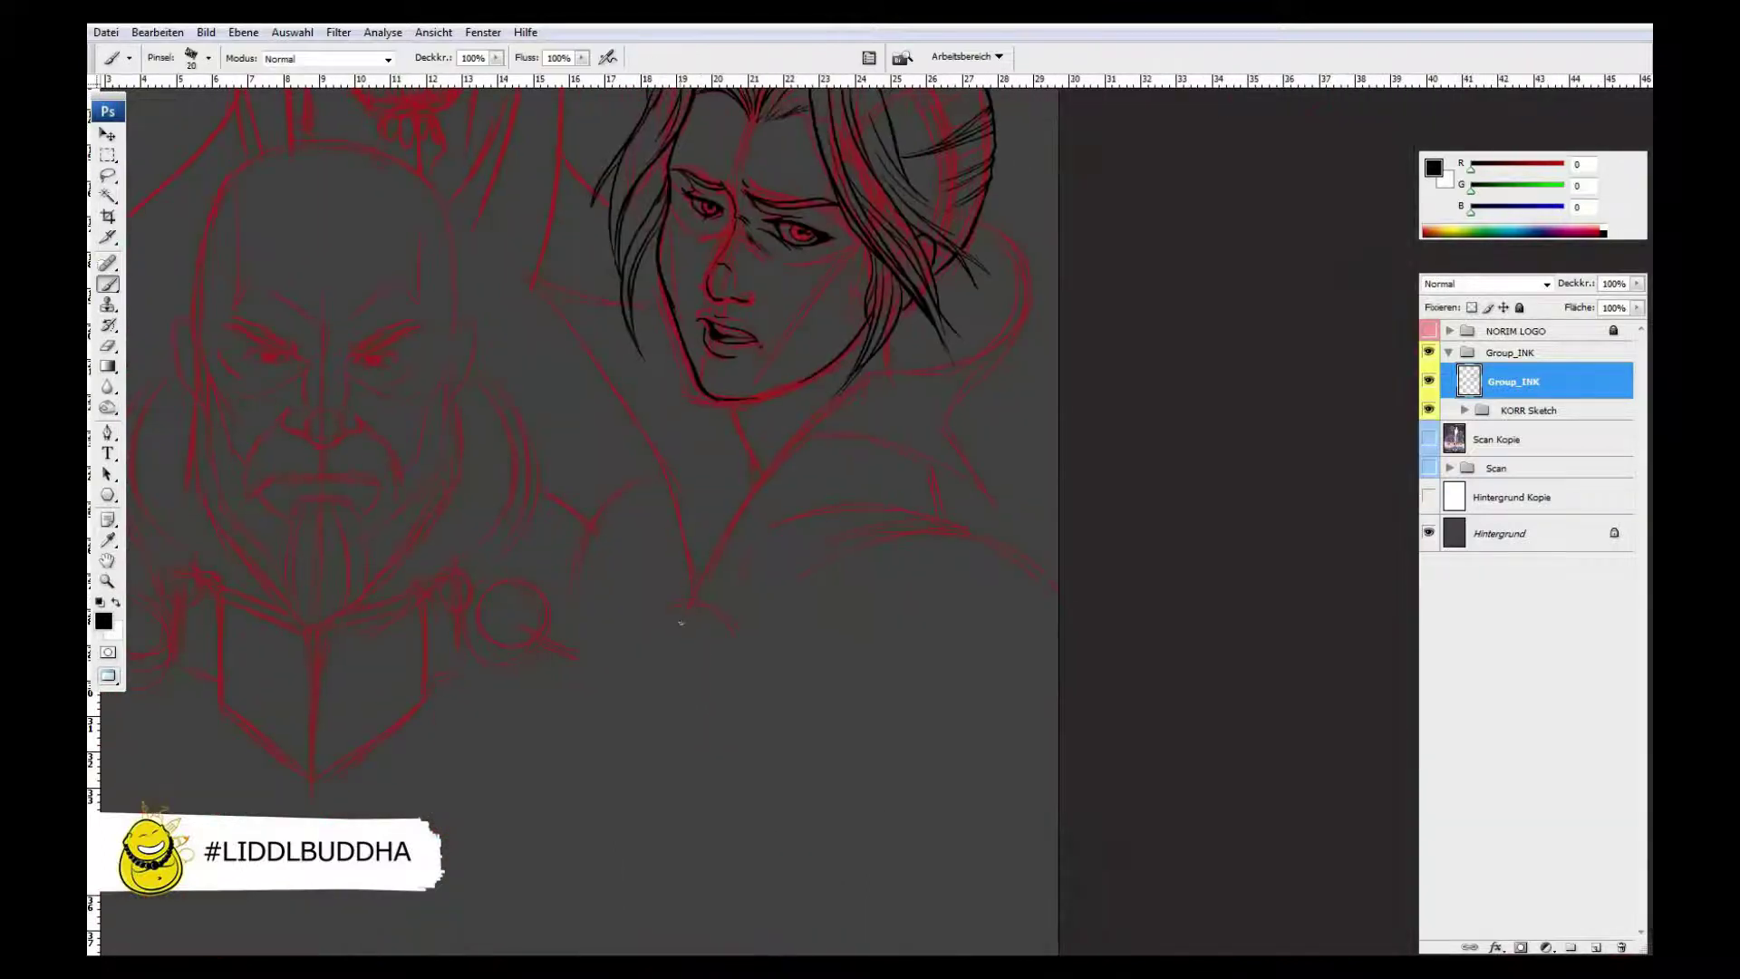
key(b)
key(ctrl+plus)
key(ctrl+plus)
mouse_move(513, 884)
mouse_down()
mouse_move(602, 679)
mouse_move(1102, 353)
mouse_up()
drag(1066, 122, 1169, 228)
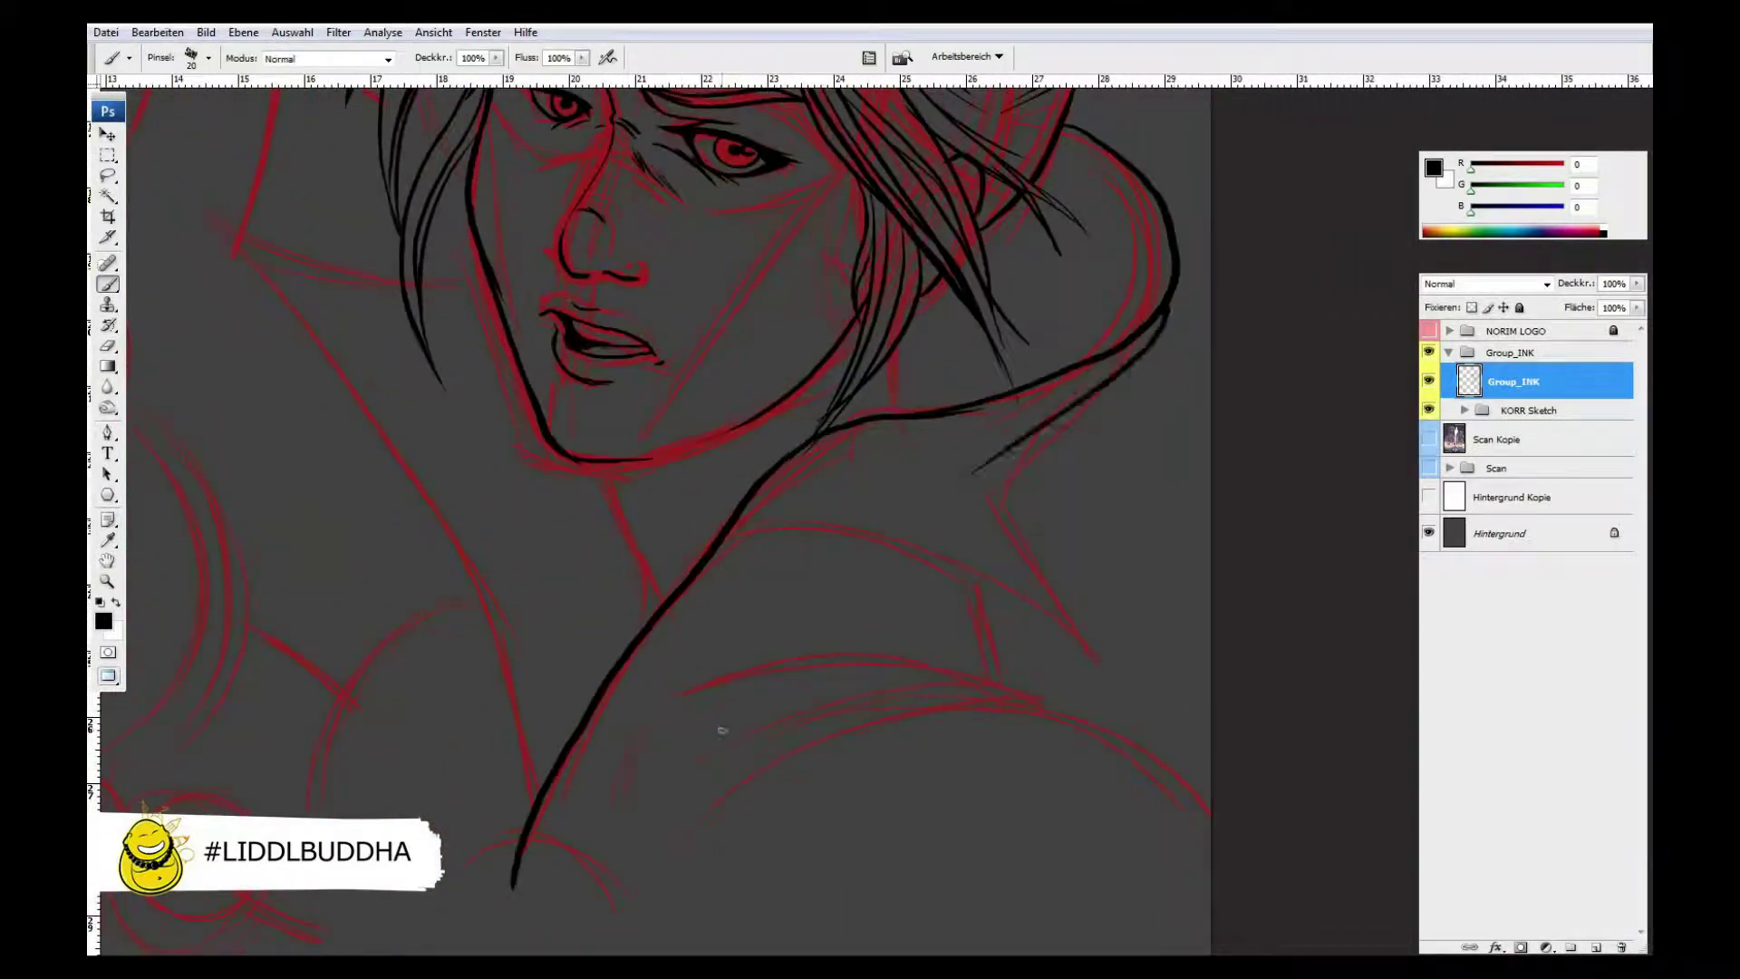
key(ctrl+alt+z)
key(ctrl+alt+z)
- Ink the near-side collar's front edge, folded pointed flap and rounded back, and clean up where the lines join
drag(496, 904, 983, 409)
drag(758, 515, 1101, 606)
mouse_move(1071, 130)
mouse_down()
mouse_move(1012, 406)
mouse_move(1101, 606)
mouse_up()
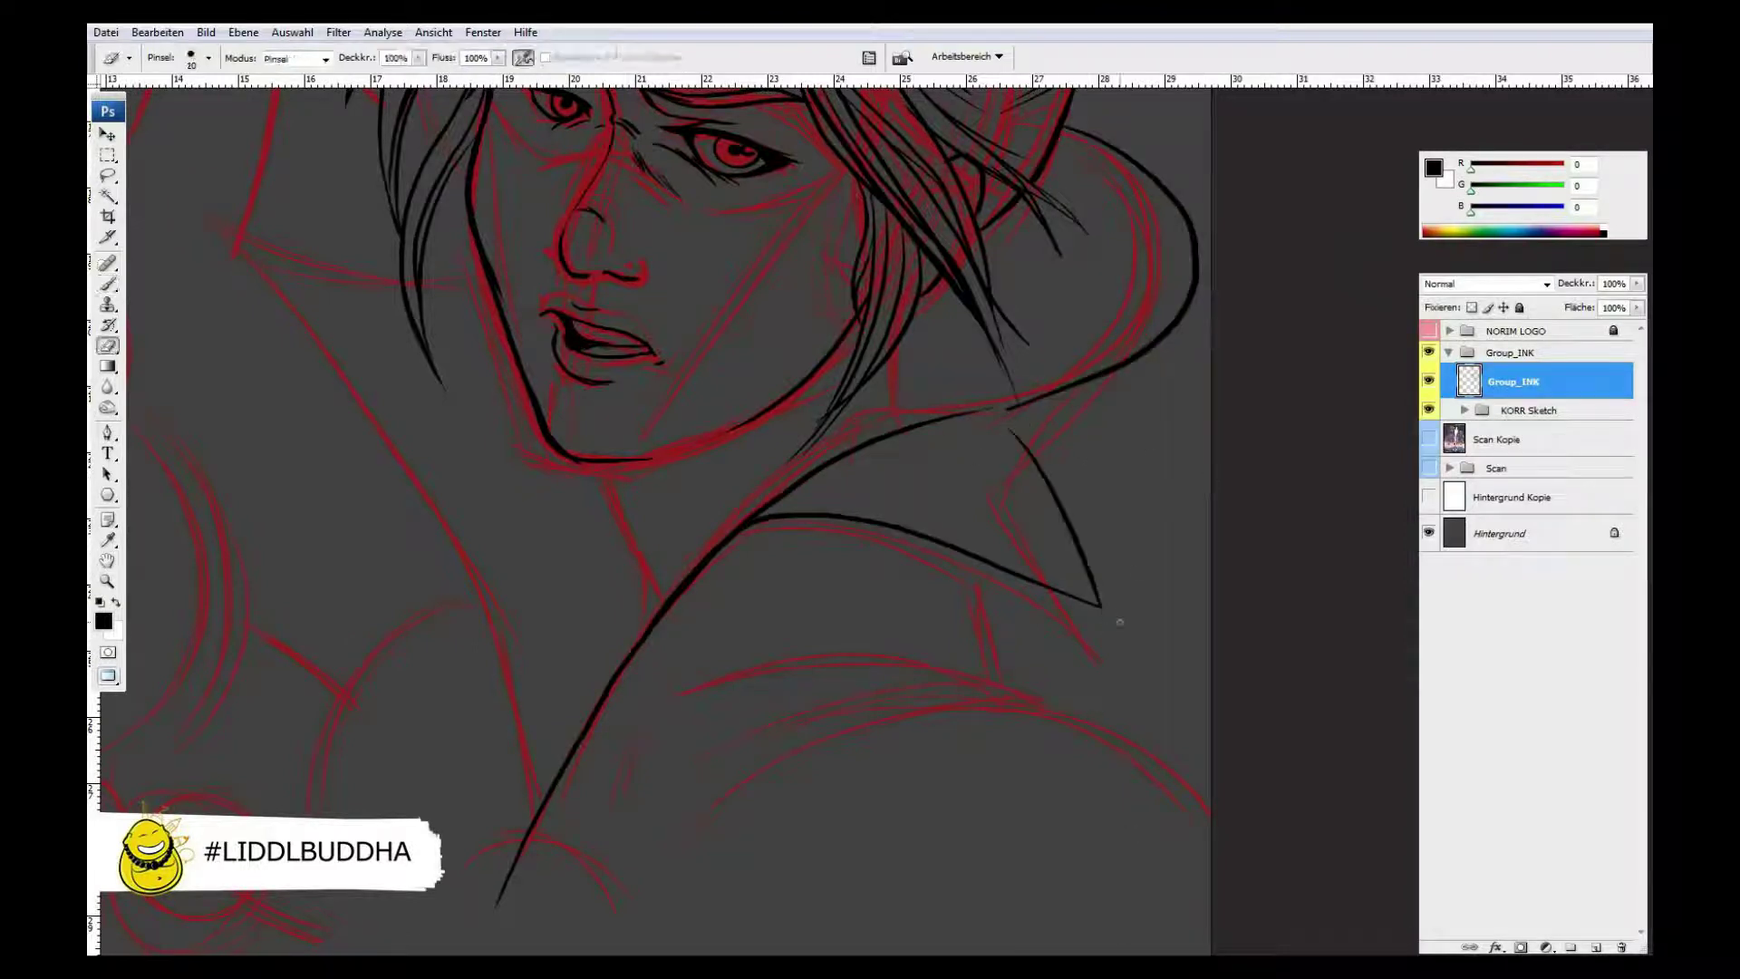
scroll(1058, 498, up, 3)
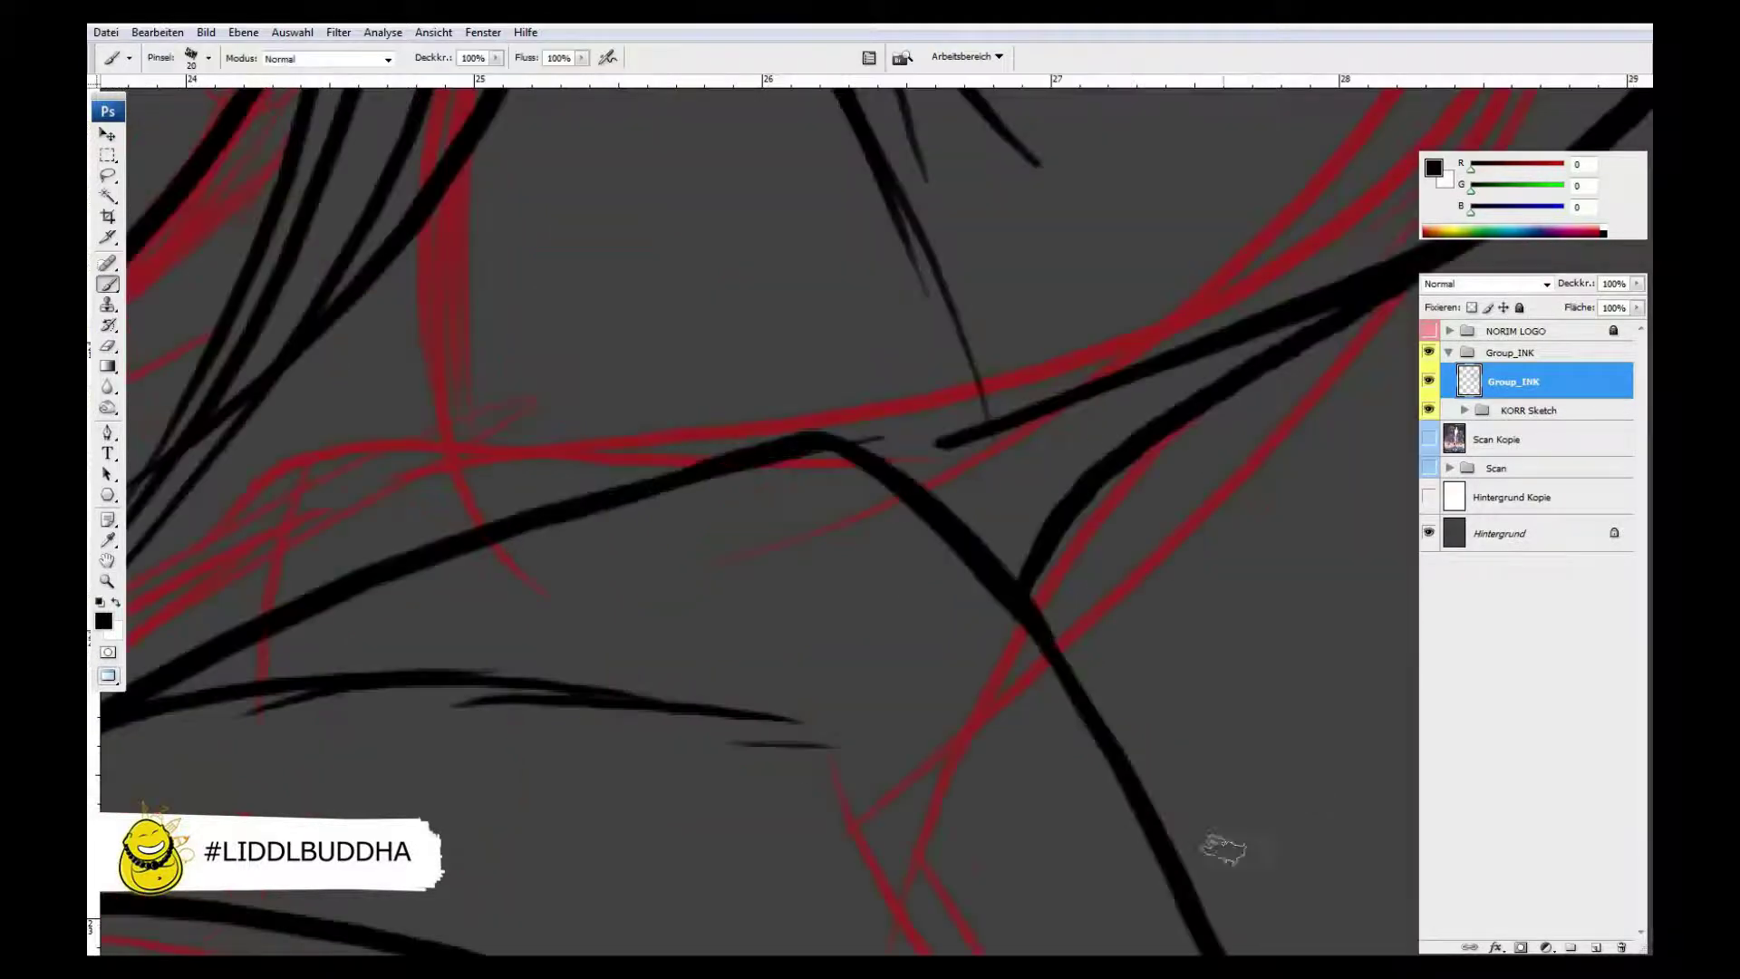
key(e)
scroll(1045, 573, down, 5)
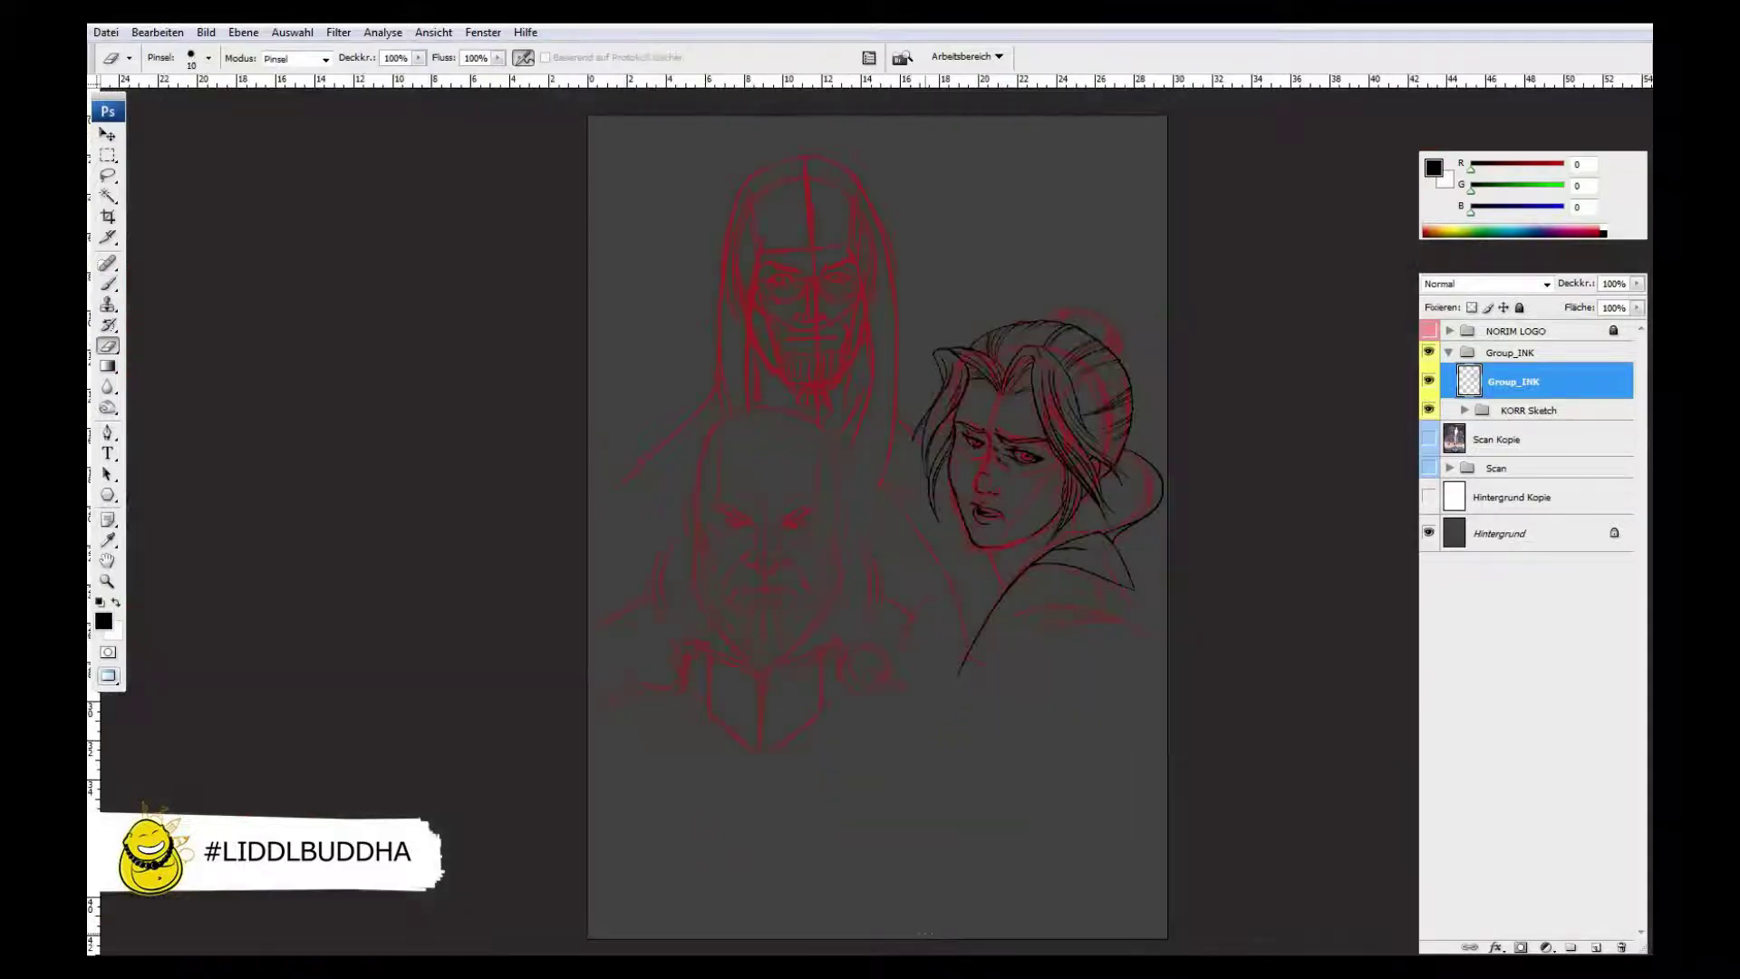
- Complete the jawline from the chin to the near-side hair and ink the front and back neck lines
scroll(862, 563, up, 3)
key(b)
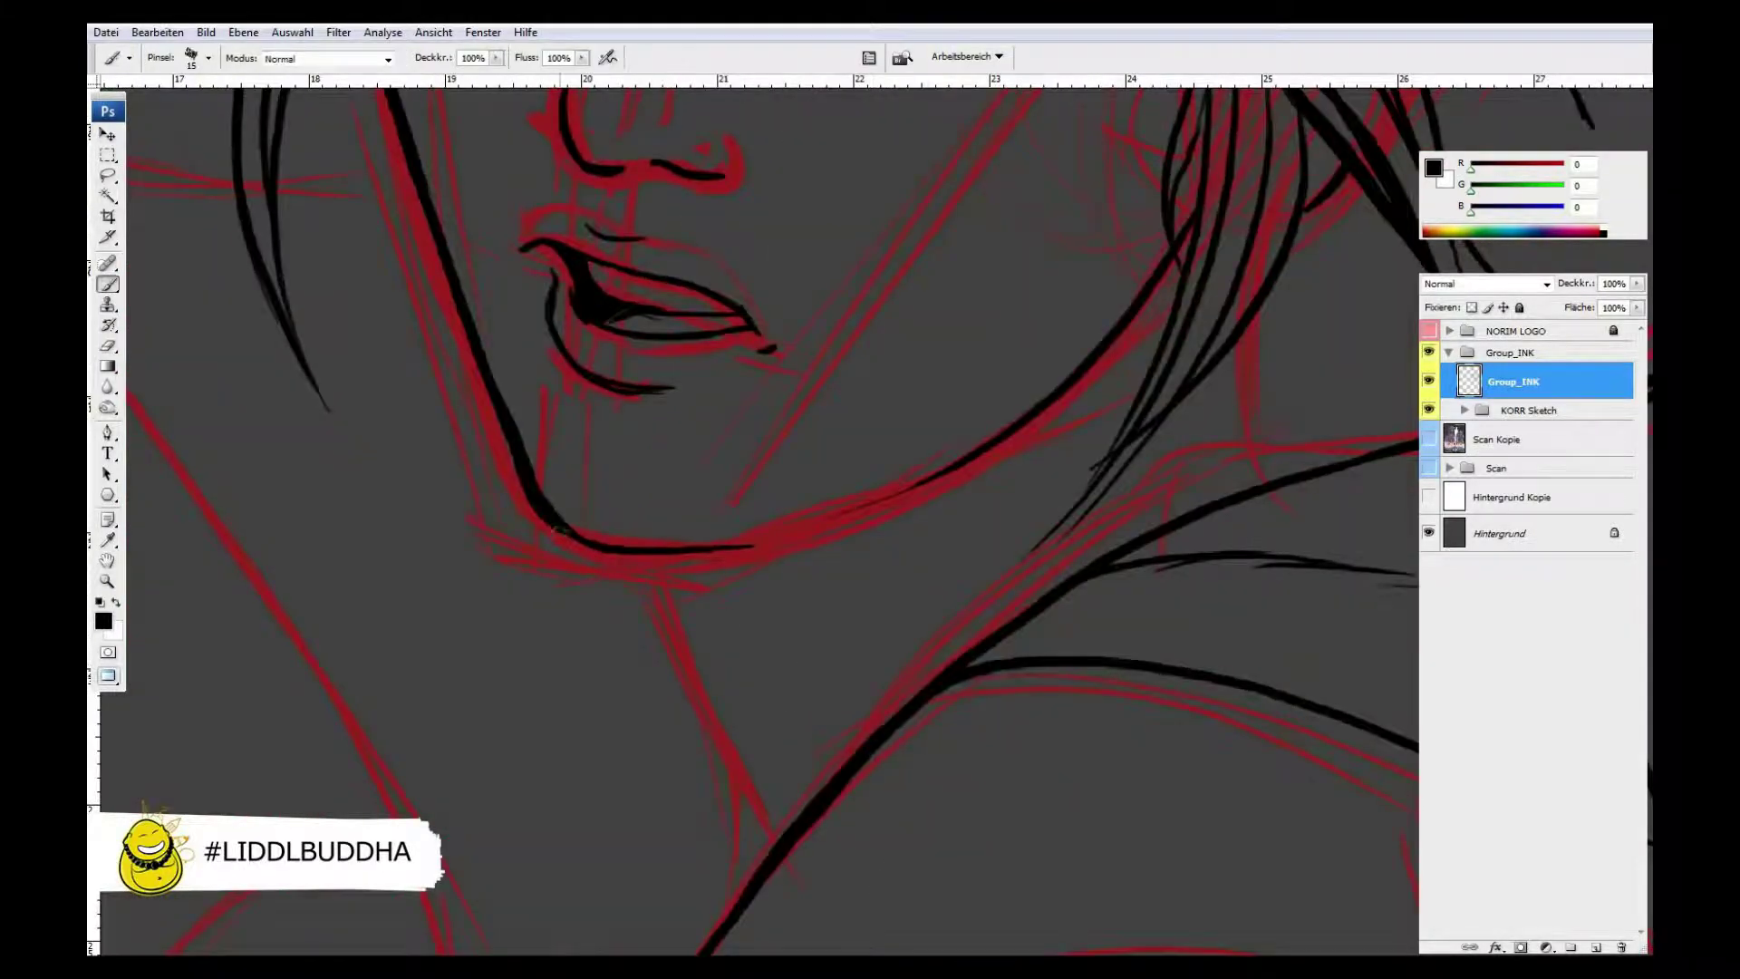
mouse_move(916, 489)
mouse_down()
mouse_move(698, 549)
mouse_move(868, 743)
mouse_up()
mouse_move(1269, 292)
mouse_down()
mouse_move(1292, 462)
mouse_move(782, 546)
mouse_move(911, 625)
mouse_up()
mouse_move(1056, 261)
mouse_down()
mouse_move(947, 434)
mouse_move(956, 453)
mouse_up()
drag(883, 567, 797, 662)
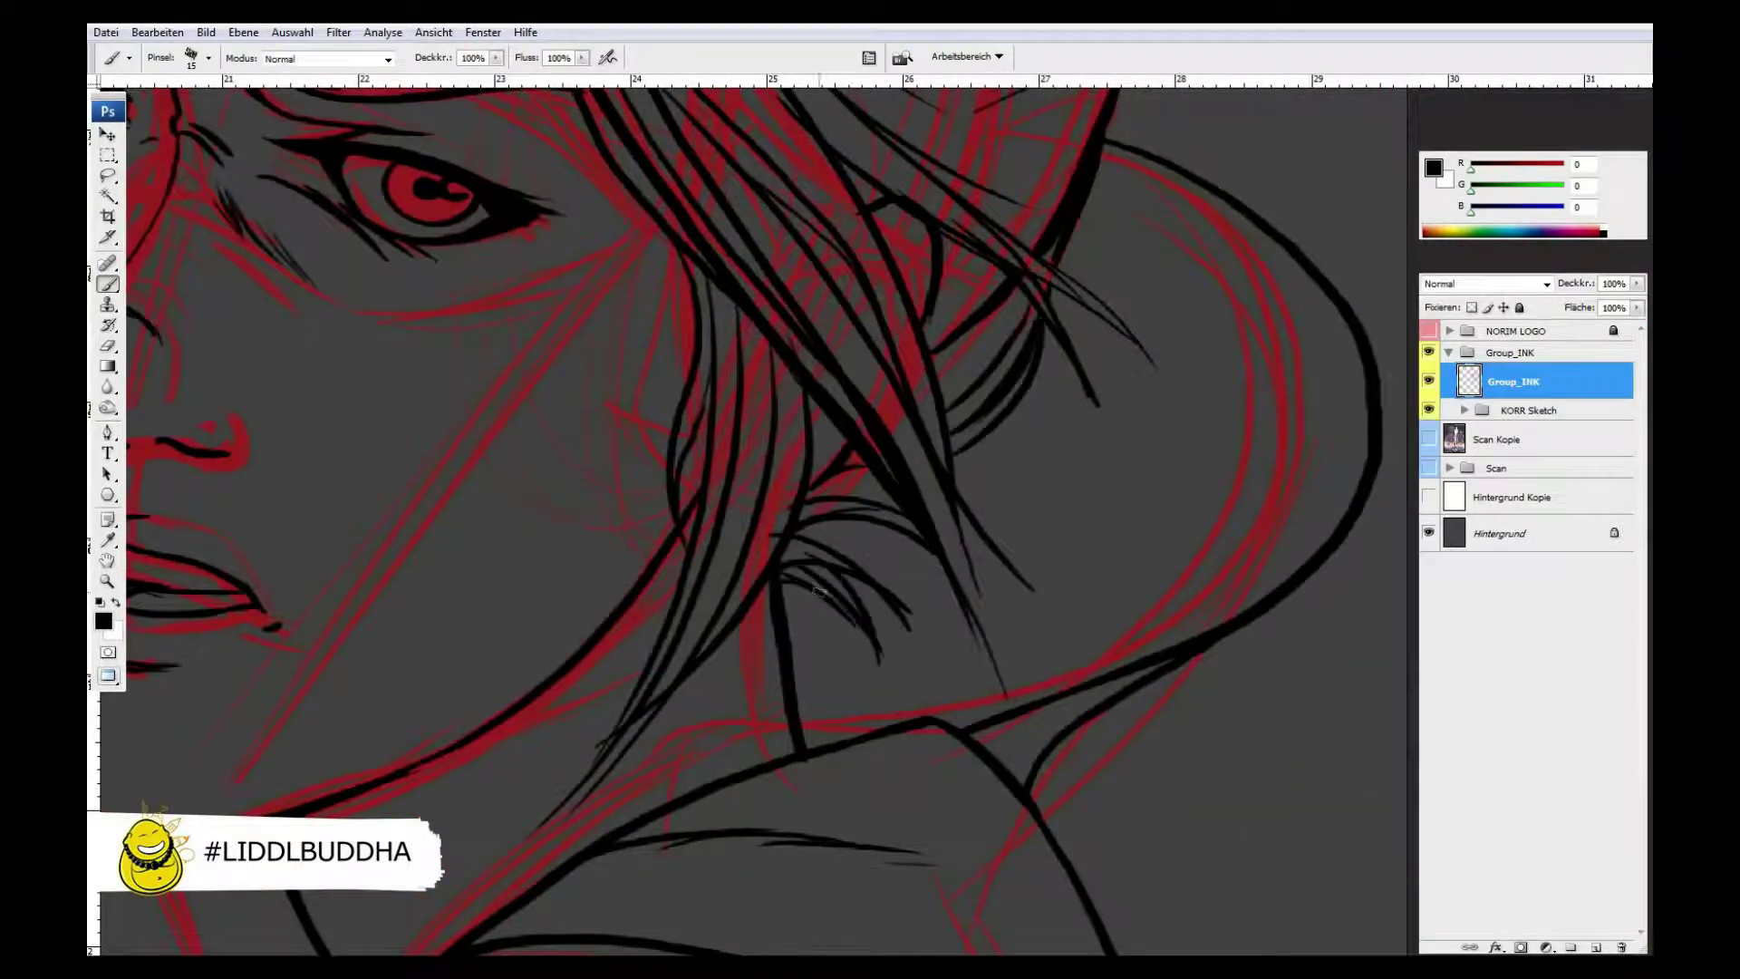
- Ink loose wisps of hair at the nape and behind the ear, trimming the strand ends with the Eraser
drag(911, 522, 821, 606)
drag(1049, 505, 849, 727)
drag(965, 385, 893, 607)
key(ctrl+z)
drag(938, 286, 875, 507)
key(e)
mouse_move(929, 357)
mouse_down()
mouse_move(890, 490)
mouse_move(816, 507)
mouse_up()
key(b)
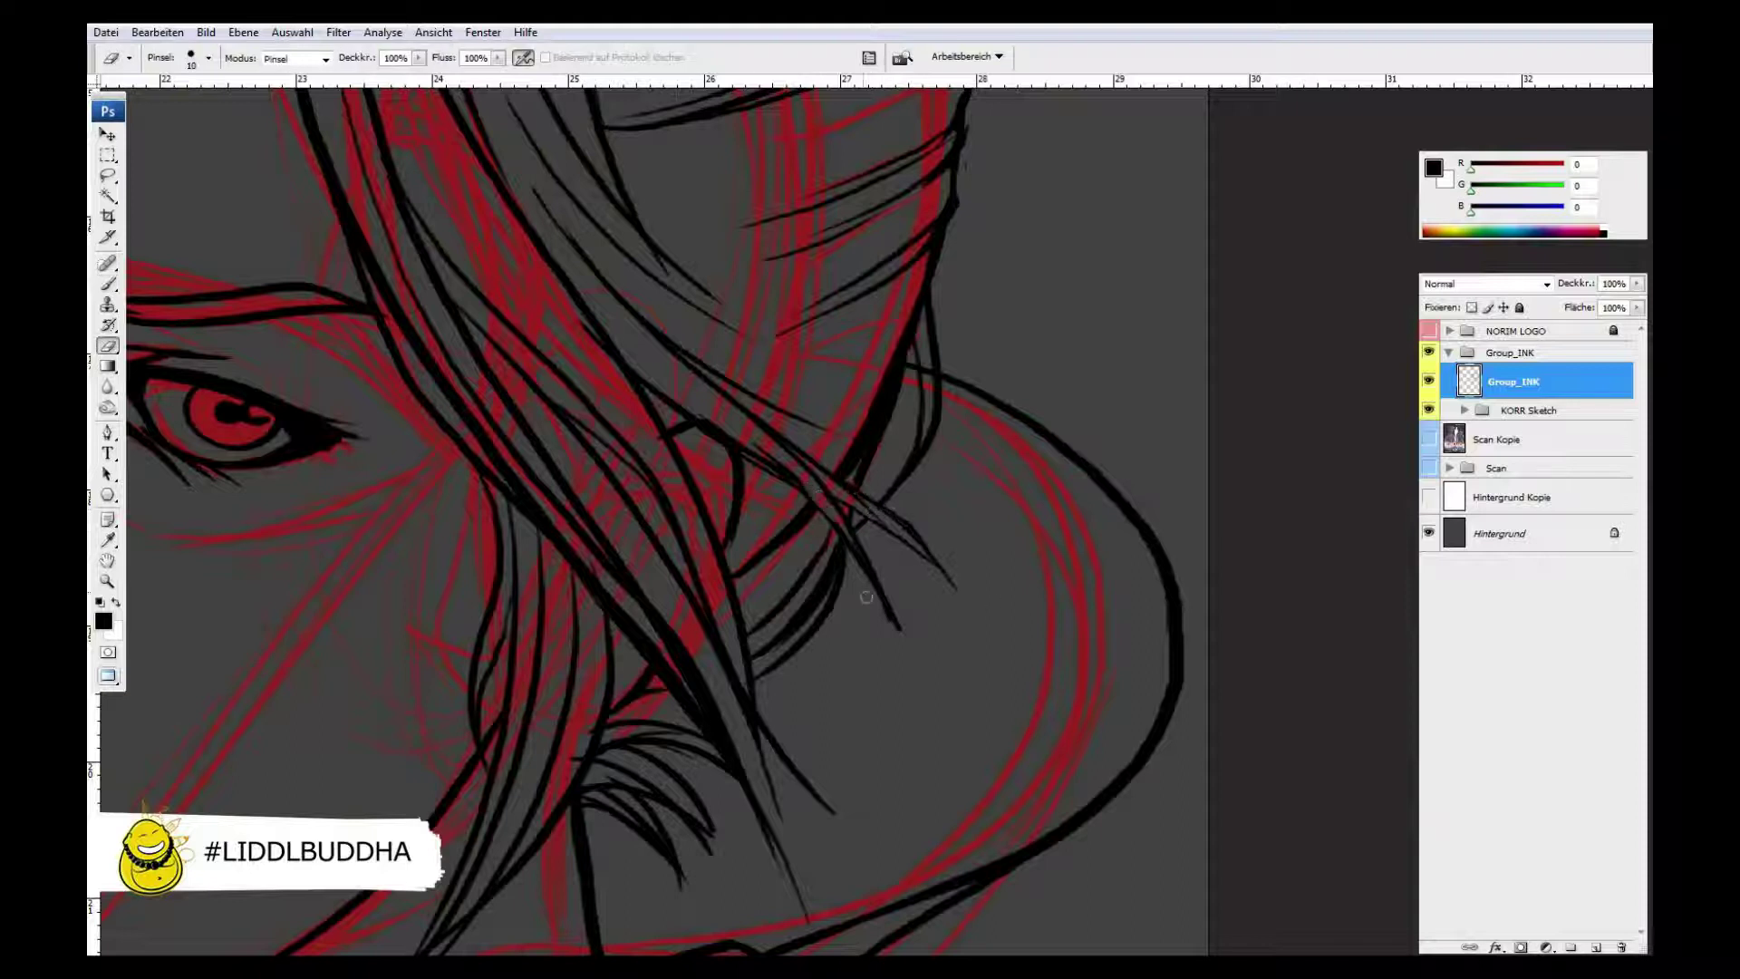
- Ink the far-side collar with its pointed tip, long outer edge and upper edge behind the hair, and save the document
key(ctrl+0)
key(z)
click(1030, 591)
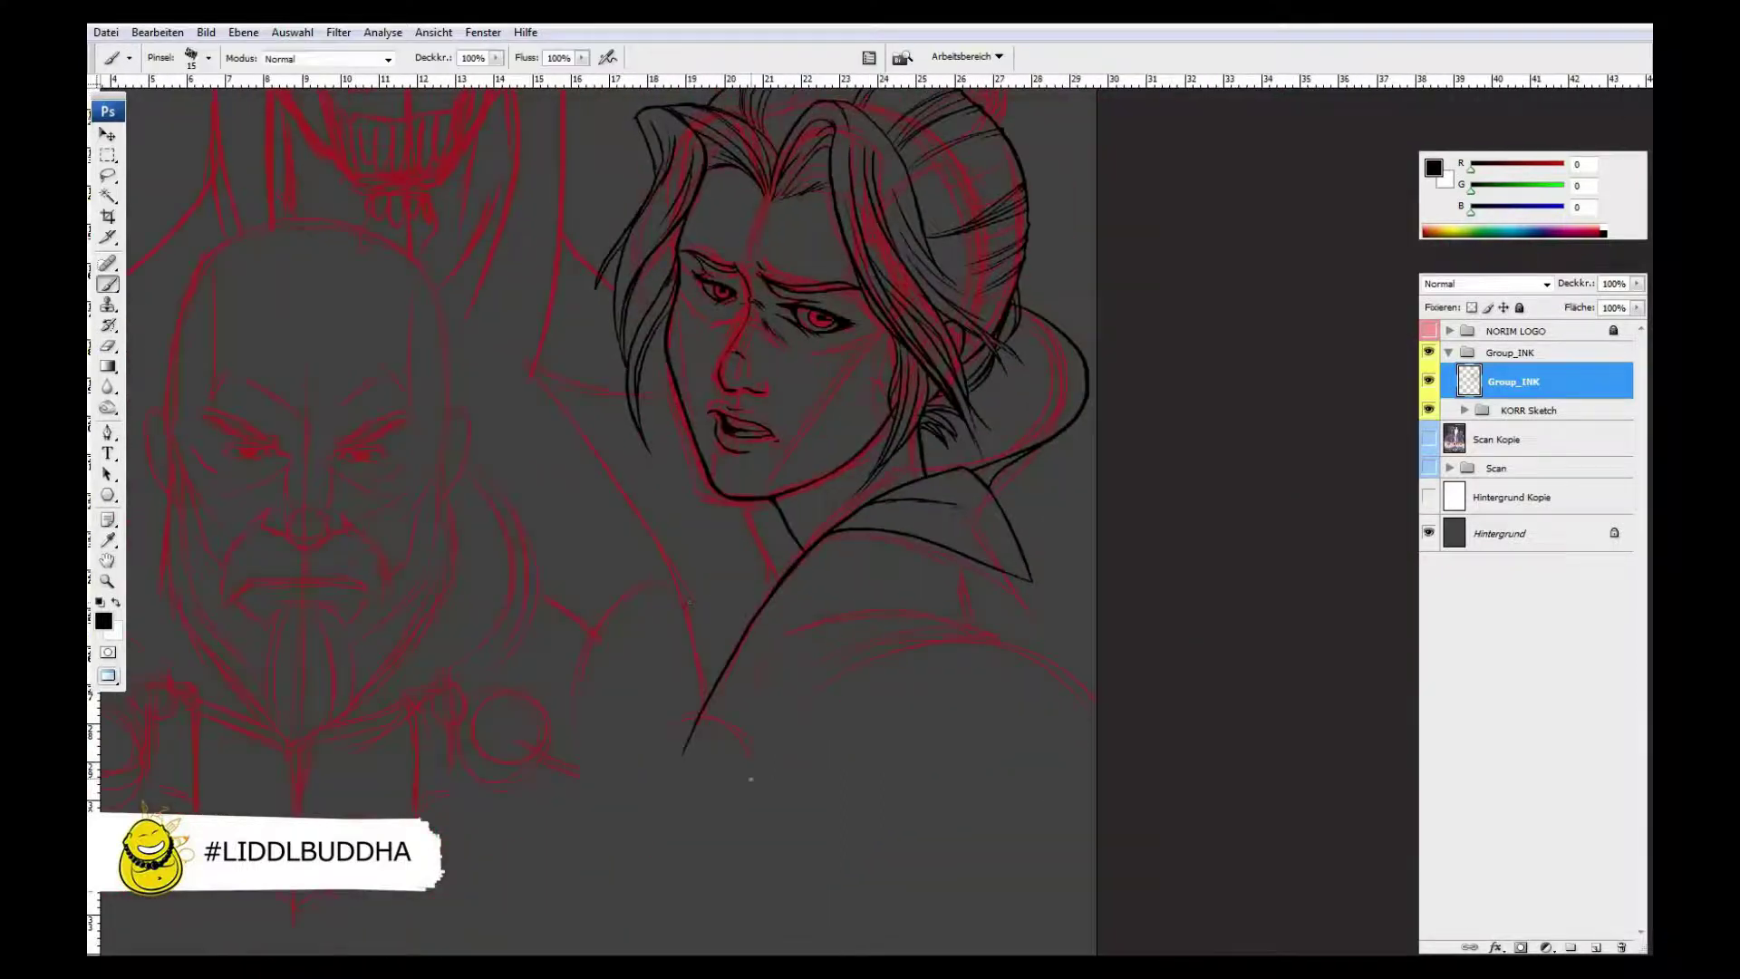
click(1284, 559)
key(b)
mouse_move(757, 529)
mouse_down()
mouse_move(571, 515)
mouse_move(272, 349)
mouse_up()
key(e)
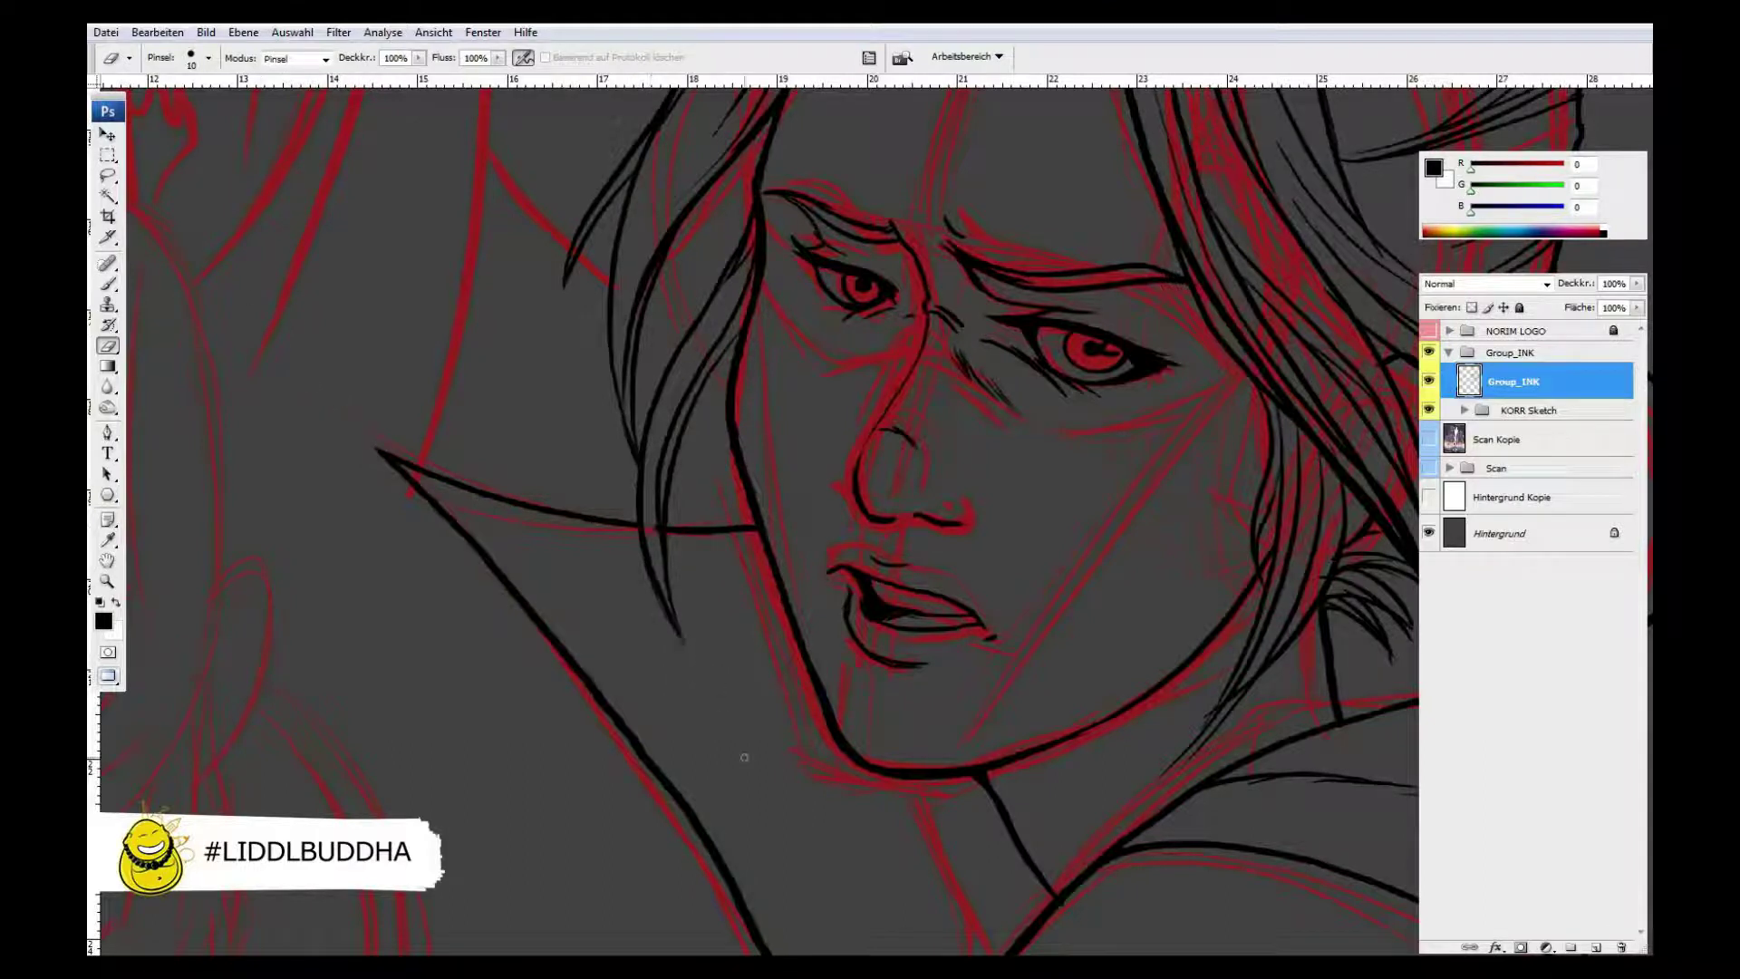
key(b)
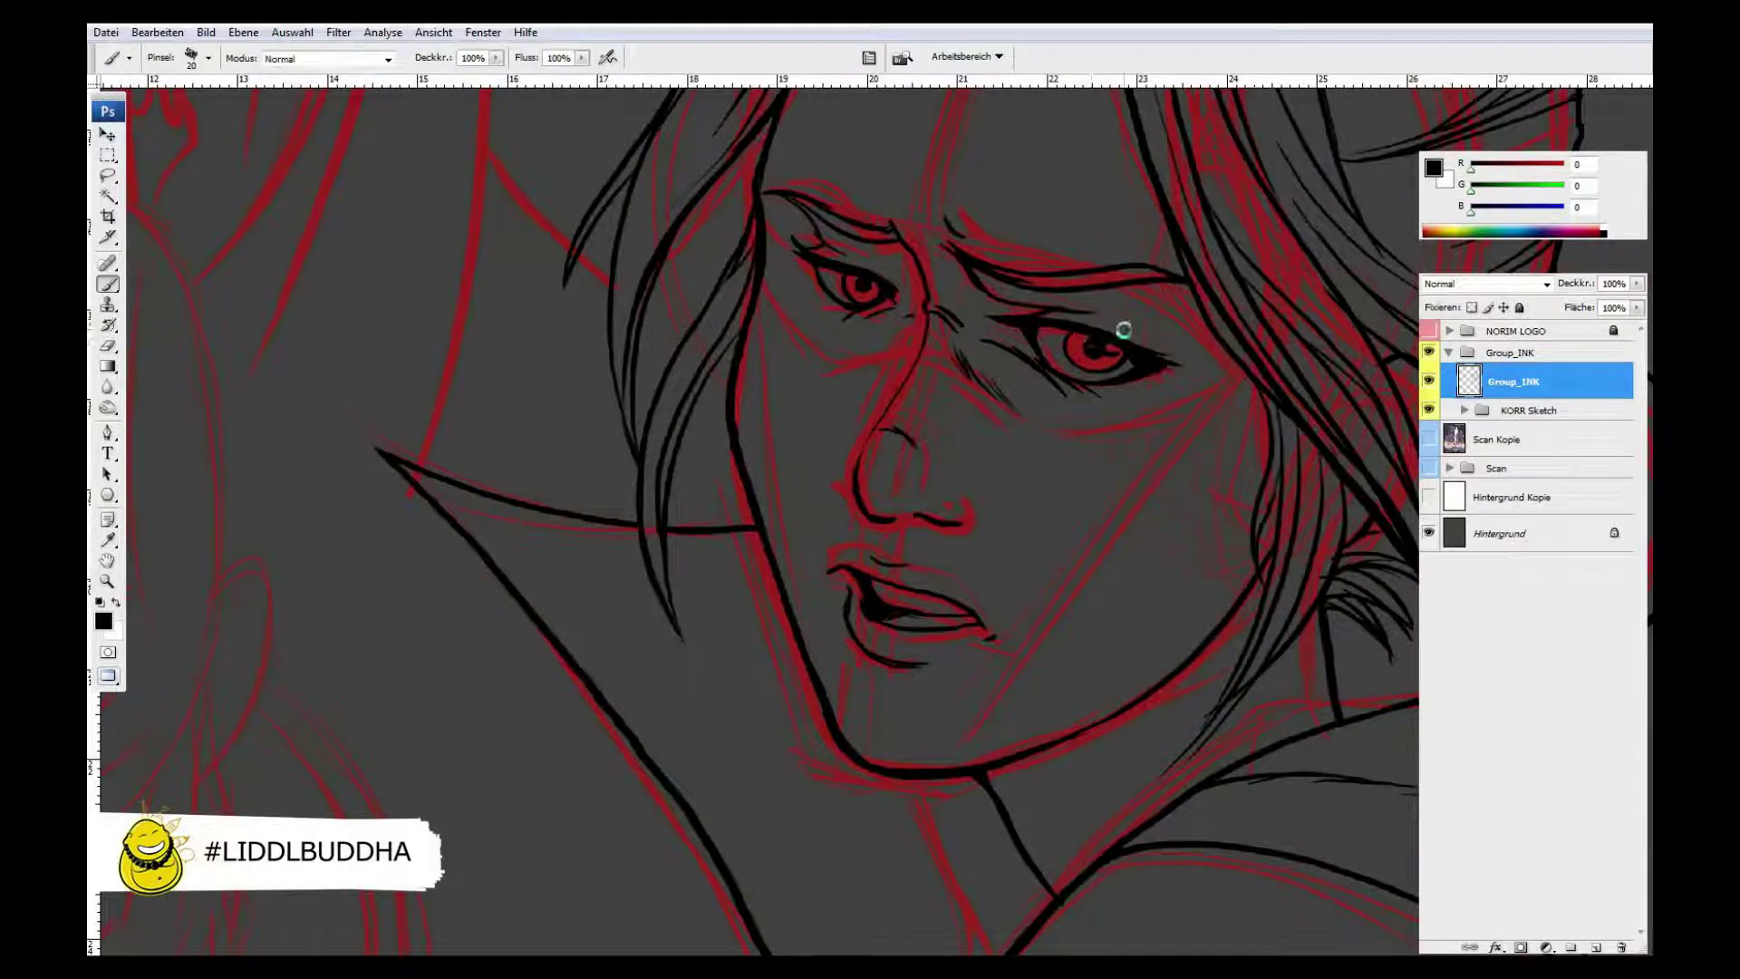
key(ctrl+s)
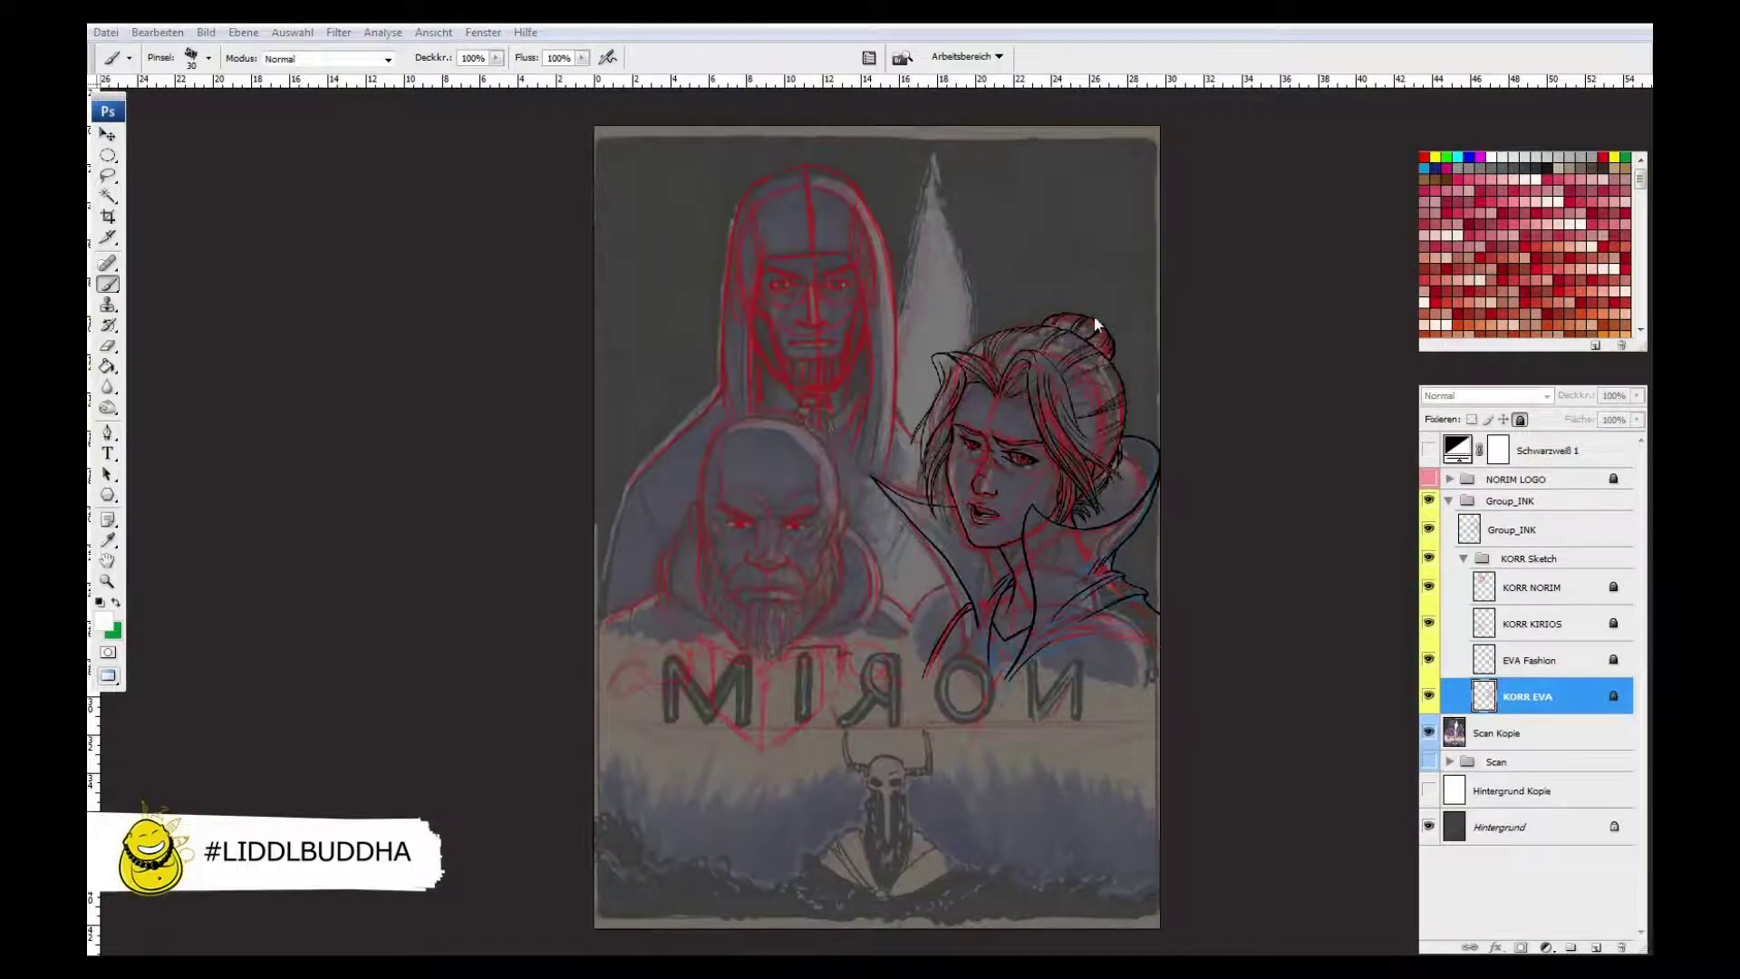
- Rename the Group_INK layer as EVA INK and add a new layer named KIRIOS INK above it
click(970, 240)
key(Return)
drag(1150, 544, 1112, 544)
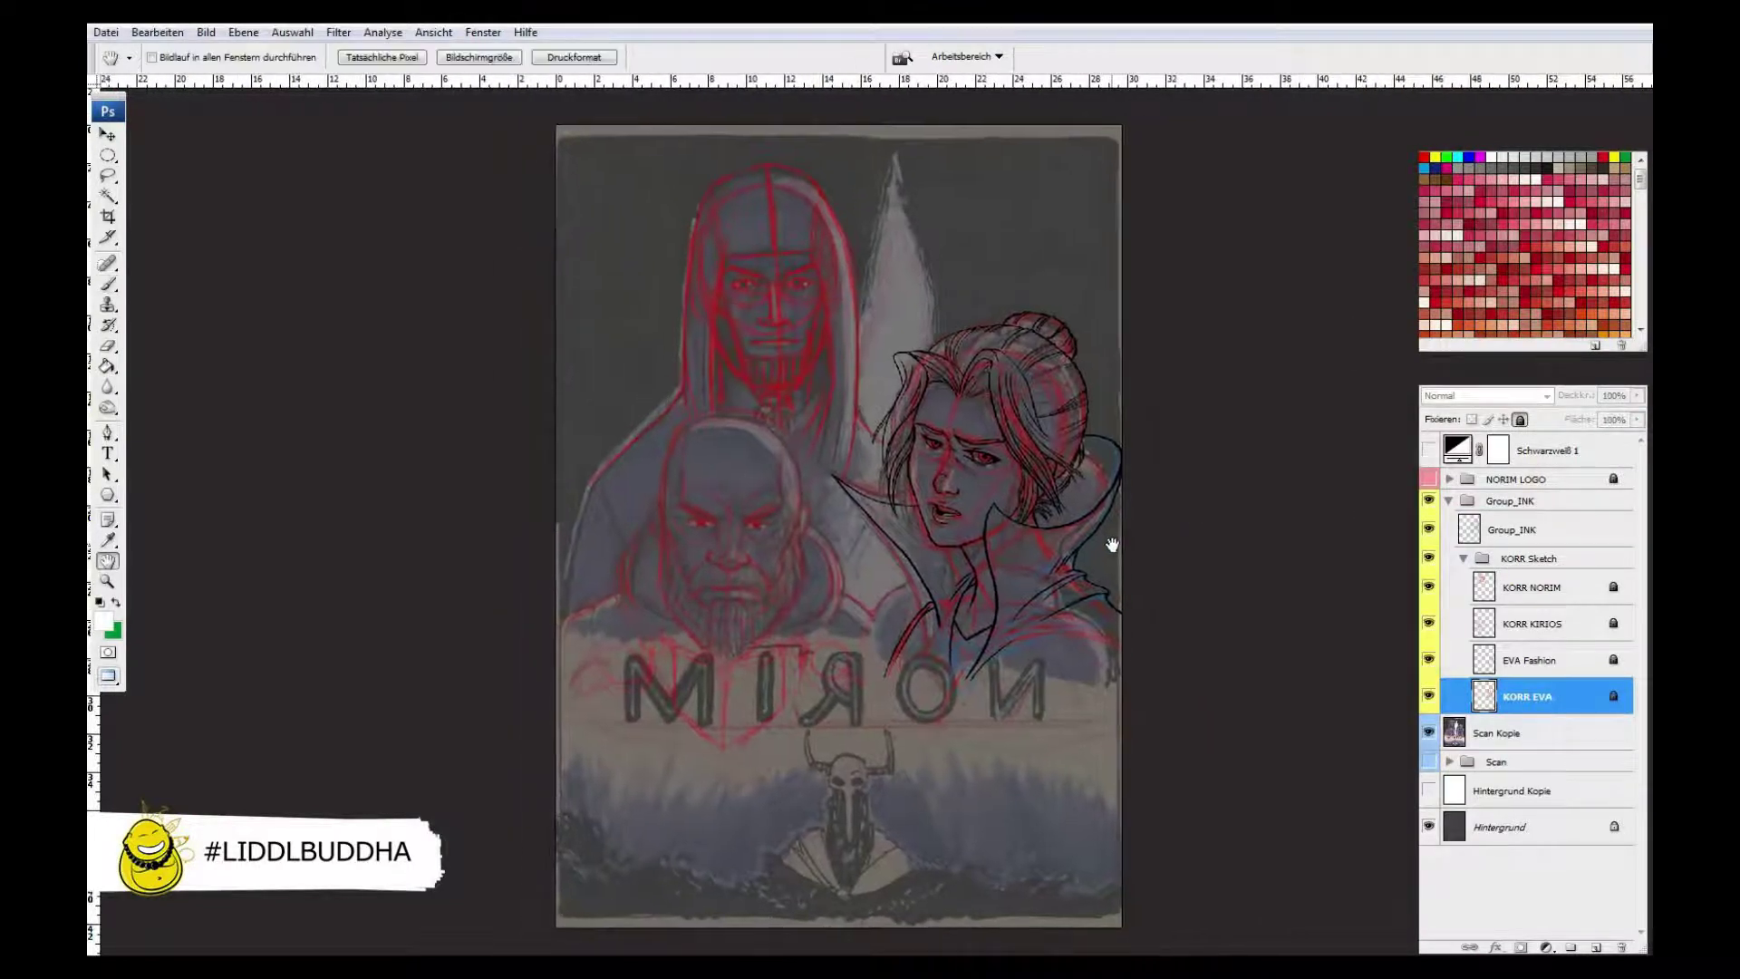
double_click(1512, 530)
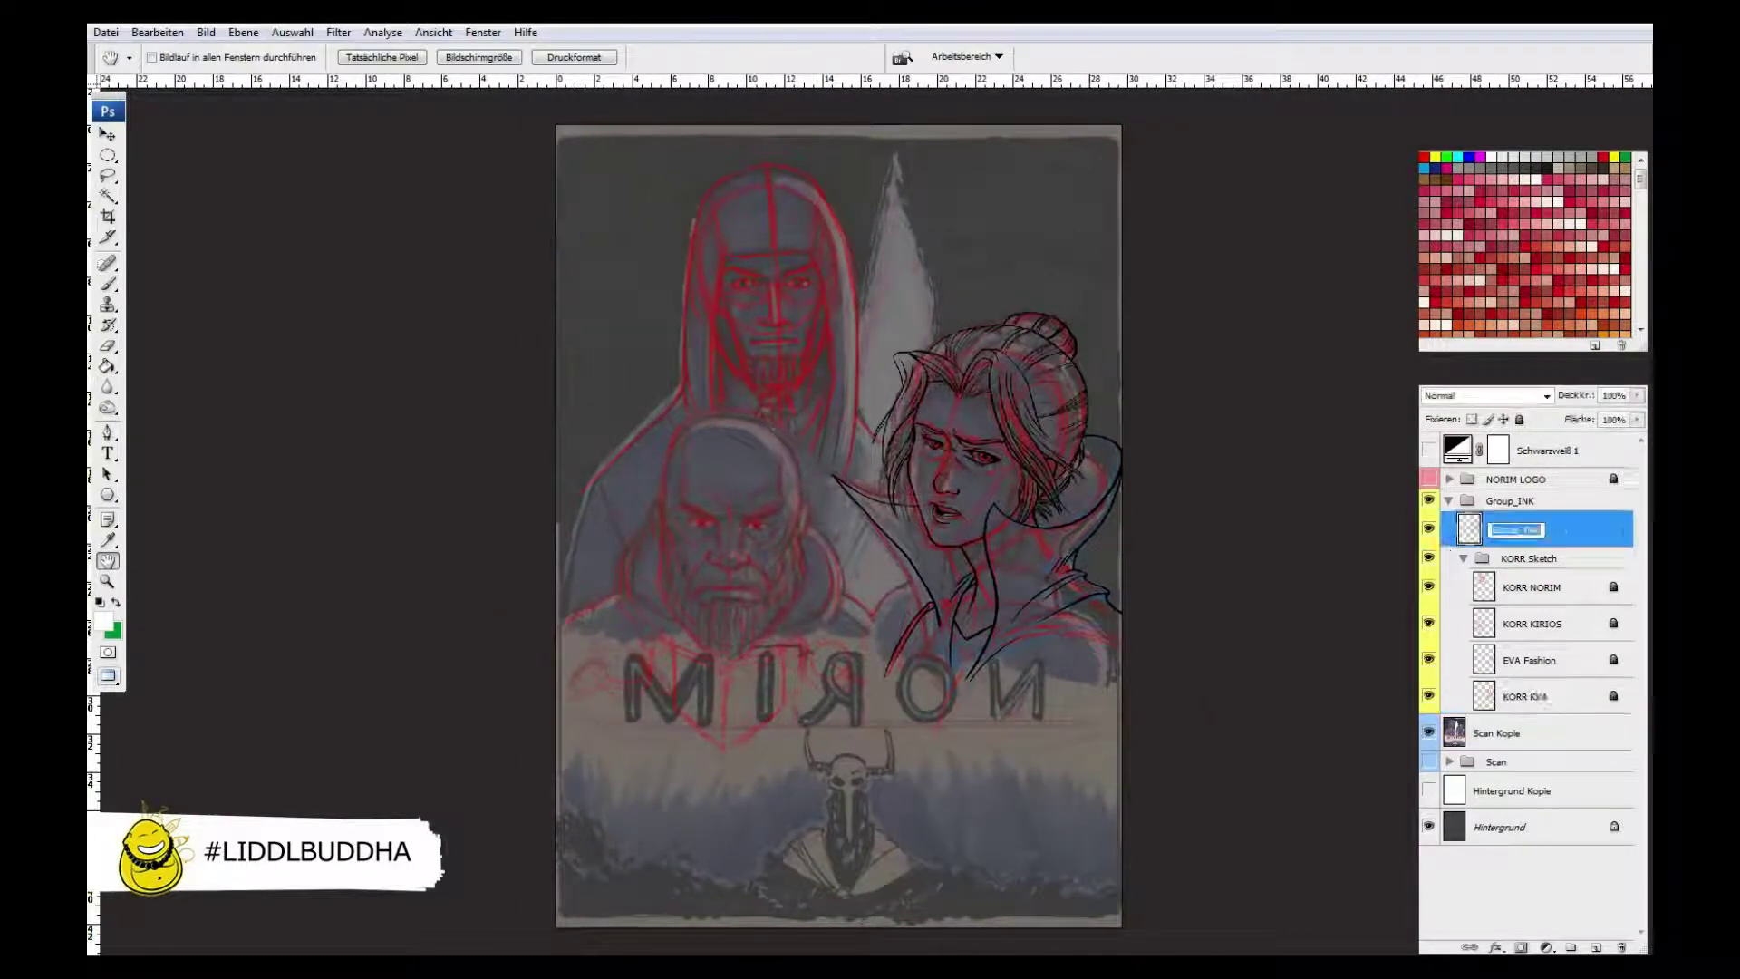
text(EVA INK)
key(Return)
key(ctrl+shift+n)
text(KIRIOS INK)
key(Return)
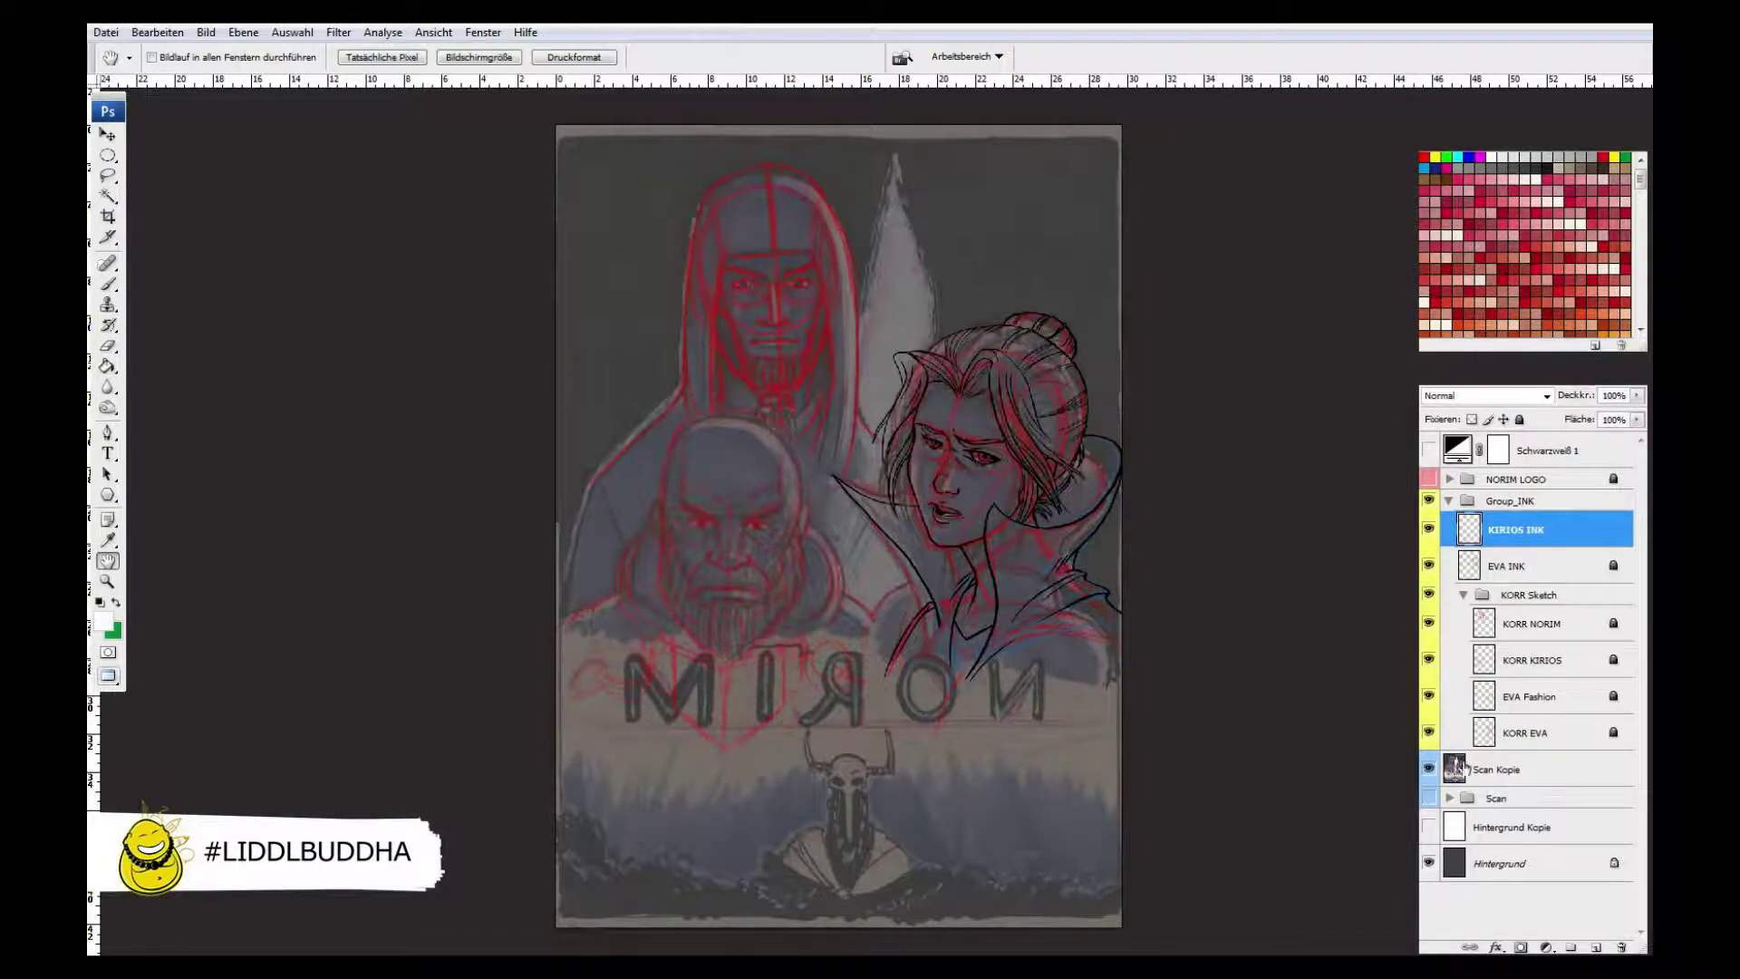
- Isolate the KORR KIRIOS sketch beside the inked woman on the white background and adjust it with Free Transform
key(z)
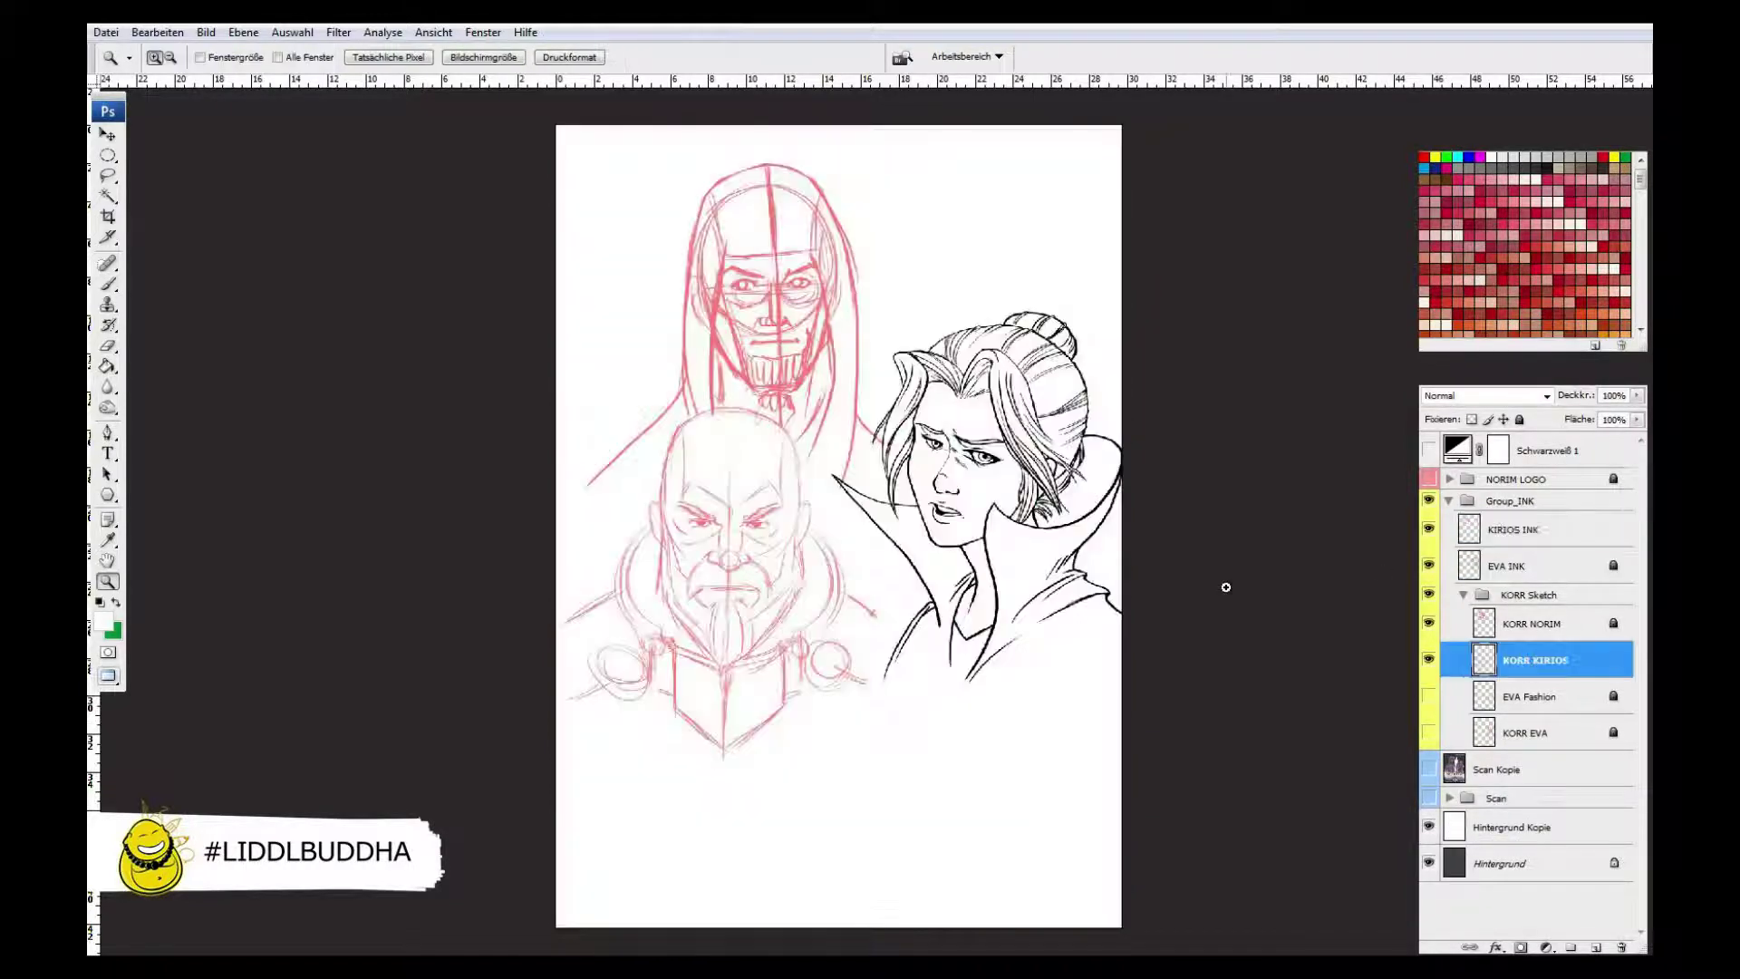
key(ctrl+t)
drag(901, 765, 912, 762)
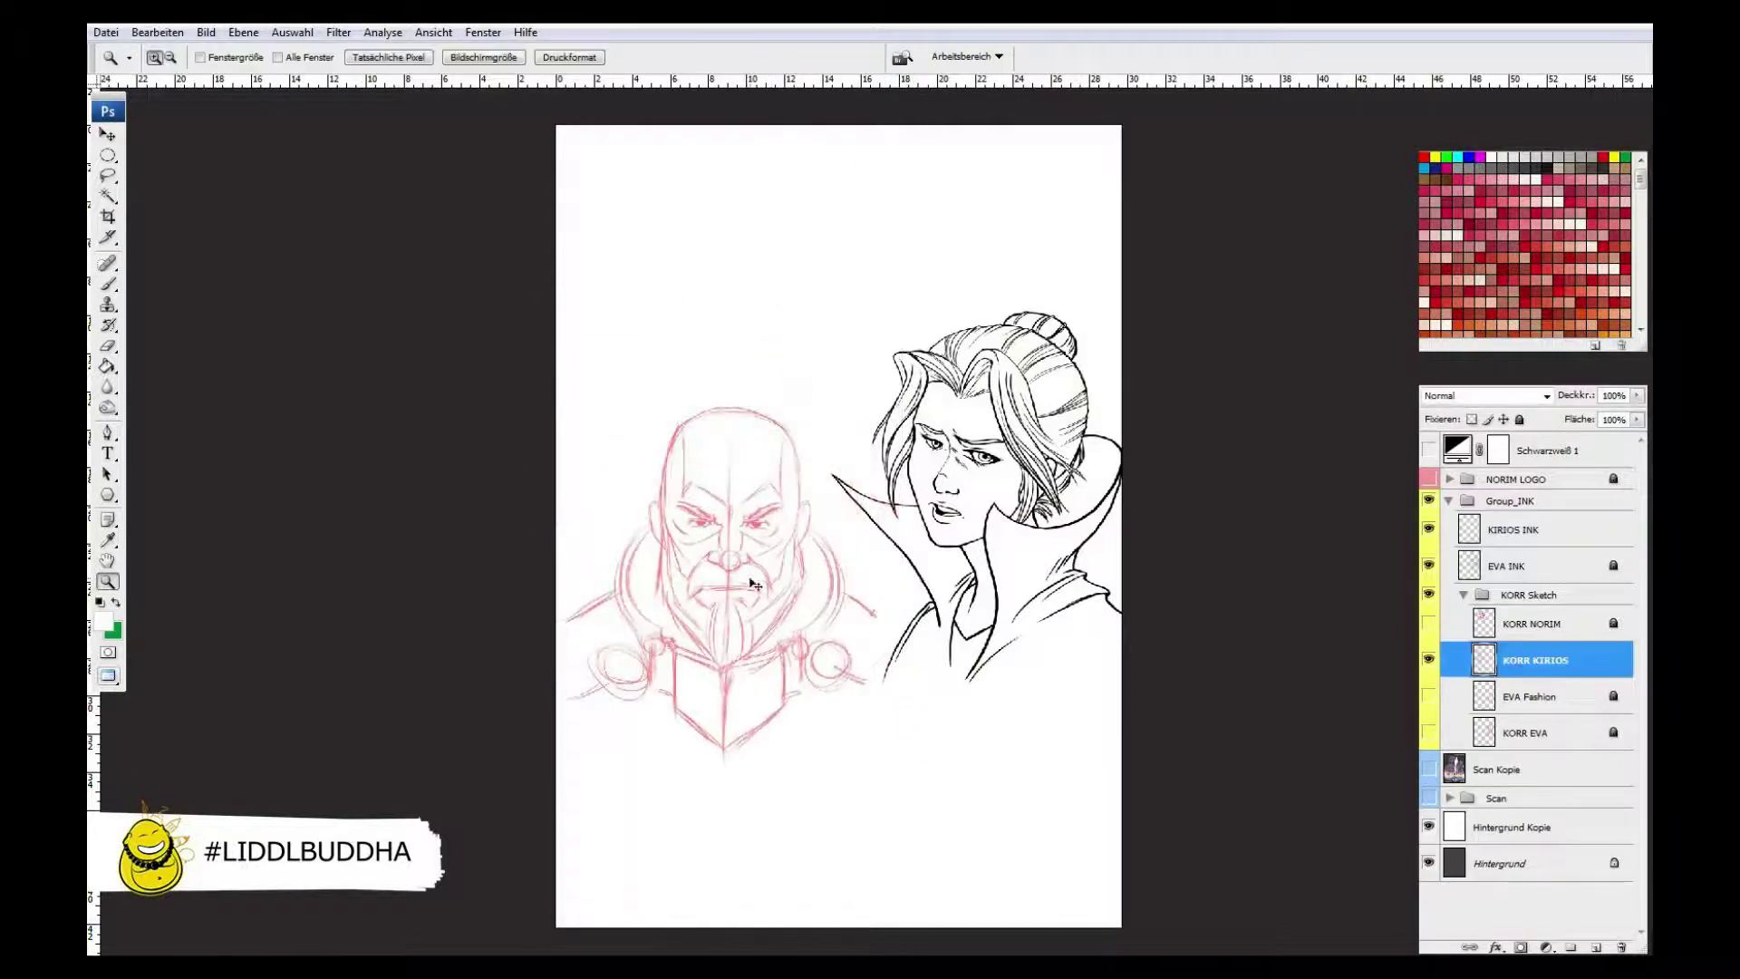
- Ink one angry eye and its bushy eyebrow over the bald man's sketch on the KIRIOS INK layer
click(1523, 620)
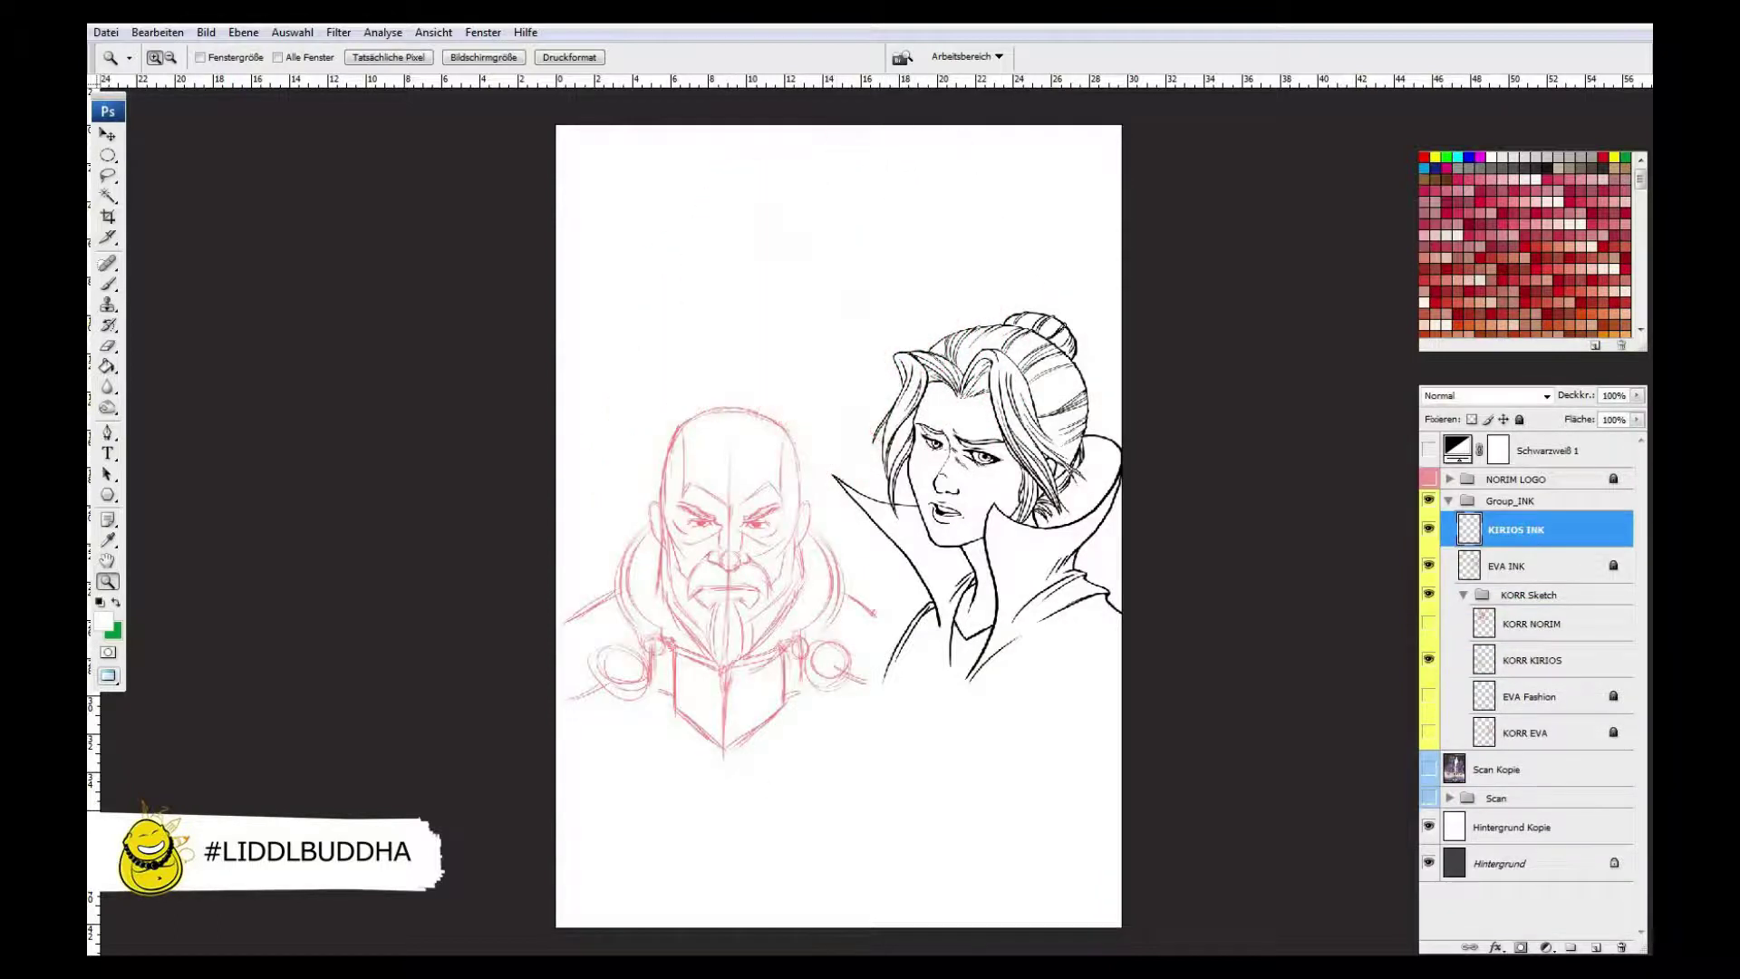
ctrl+click(679, 541)
drag(1029, 556, 719, 556)
mouse_move(807, 472)
mouse_down()
mouse_move(829, 439)
mouse_move(1022, 466)
mouse_move(984, 489)
mouse_up()
drag(988, 452, 1022, 473)
mouse_move(902, 442)
mouse_down()
mouse_move(937, 446)
mouse_move(849, 358)
mouse_move(1087, 268)
mouse_move(847, 515)
mouse_move(1005, 514)
mouse_move(472, 471)
mouse_move(461, 435)
mouse_up()
- Duplicate the inked eye and eyebrow, mirror the copy onto the other side of the face, merge it, and hide the guides
key(ctrl+j)
key(ctrl+t)
key(Return)
key(l)
key(ctrl+e)
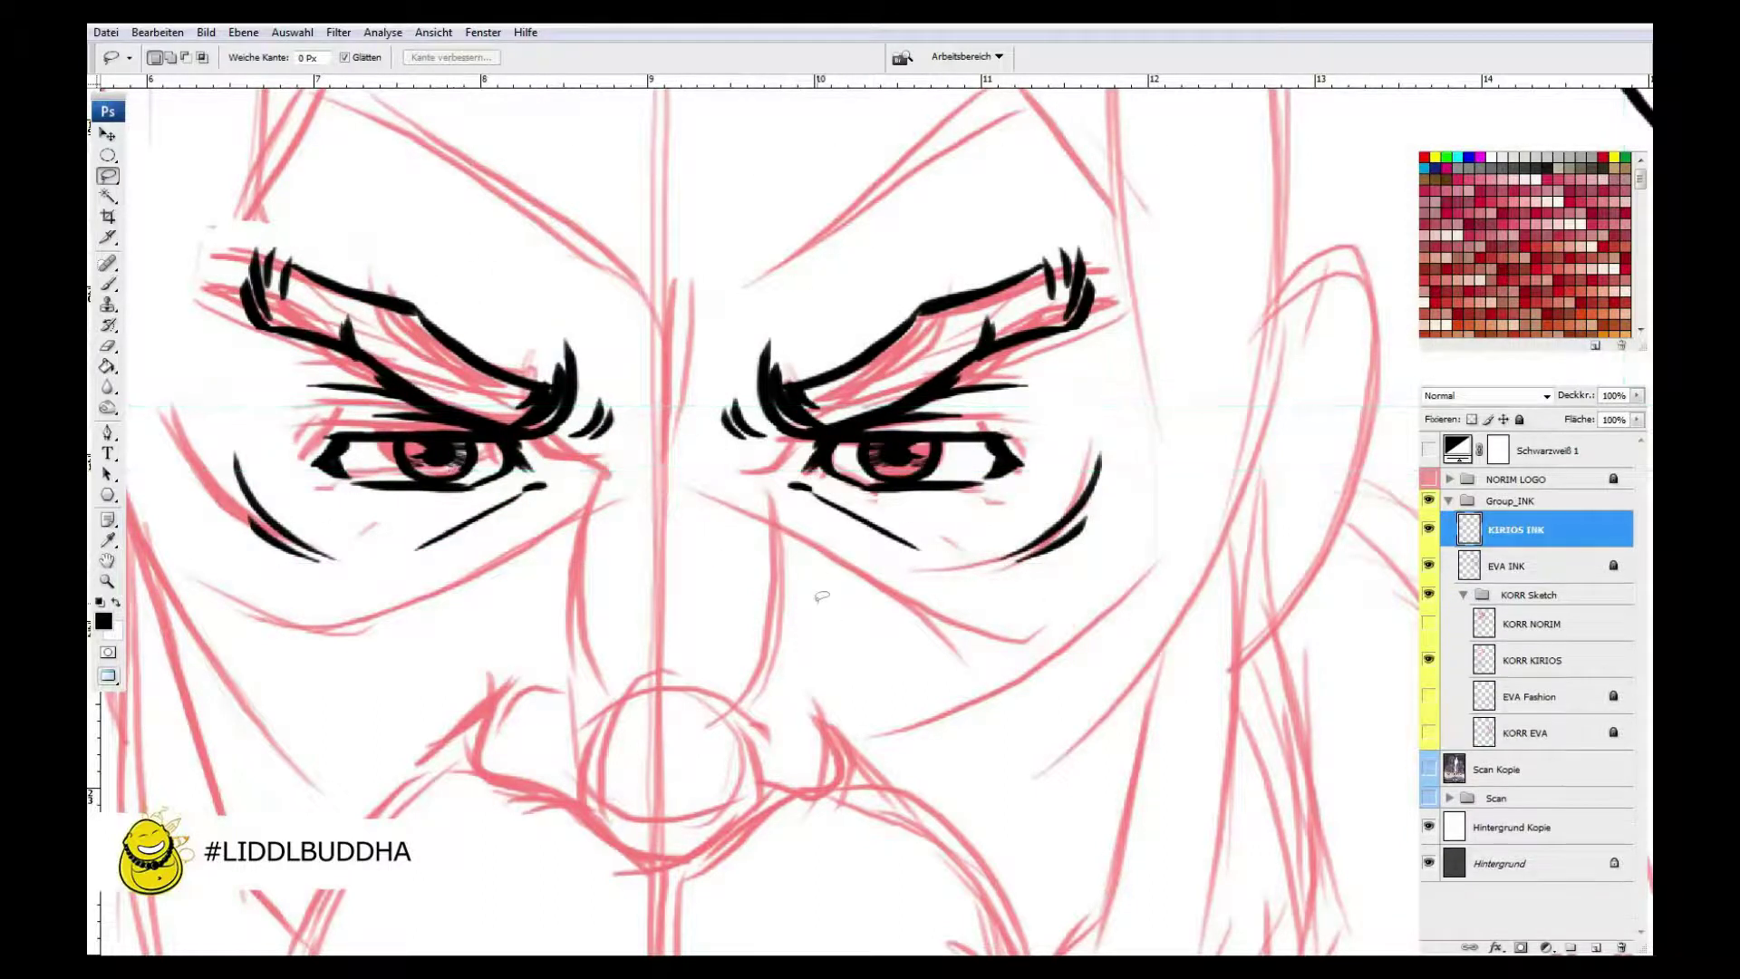
key(ctrl+0)
key(v)
drag(725, 523, 725, 528)
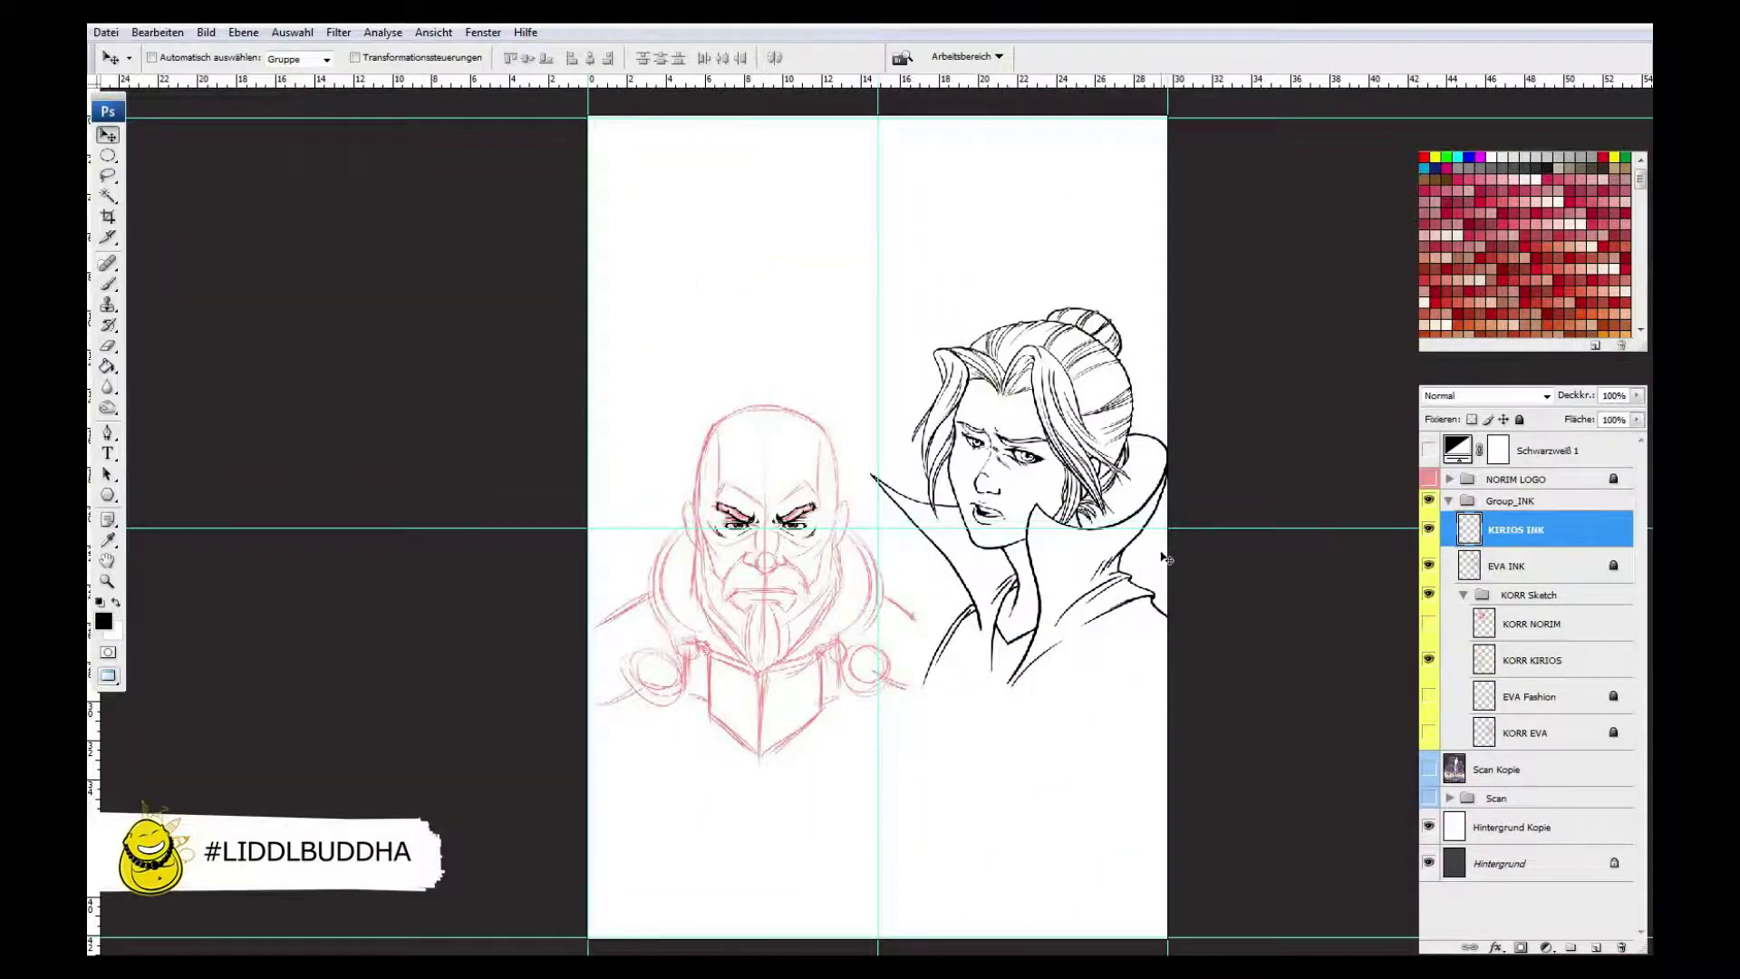
key(ctrl+h)
- Ink the nose with both nostril wings, its curved underside and a short arc over the tip
key(b)
scroll(780, 558, up, 5)
drag(591, 494, 616, 581)
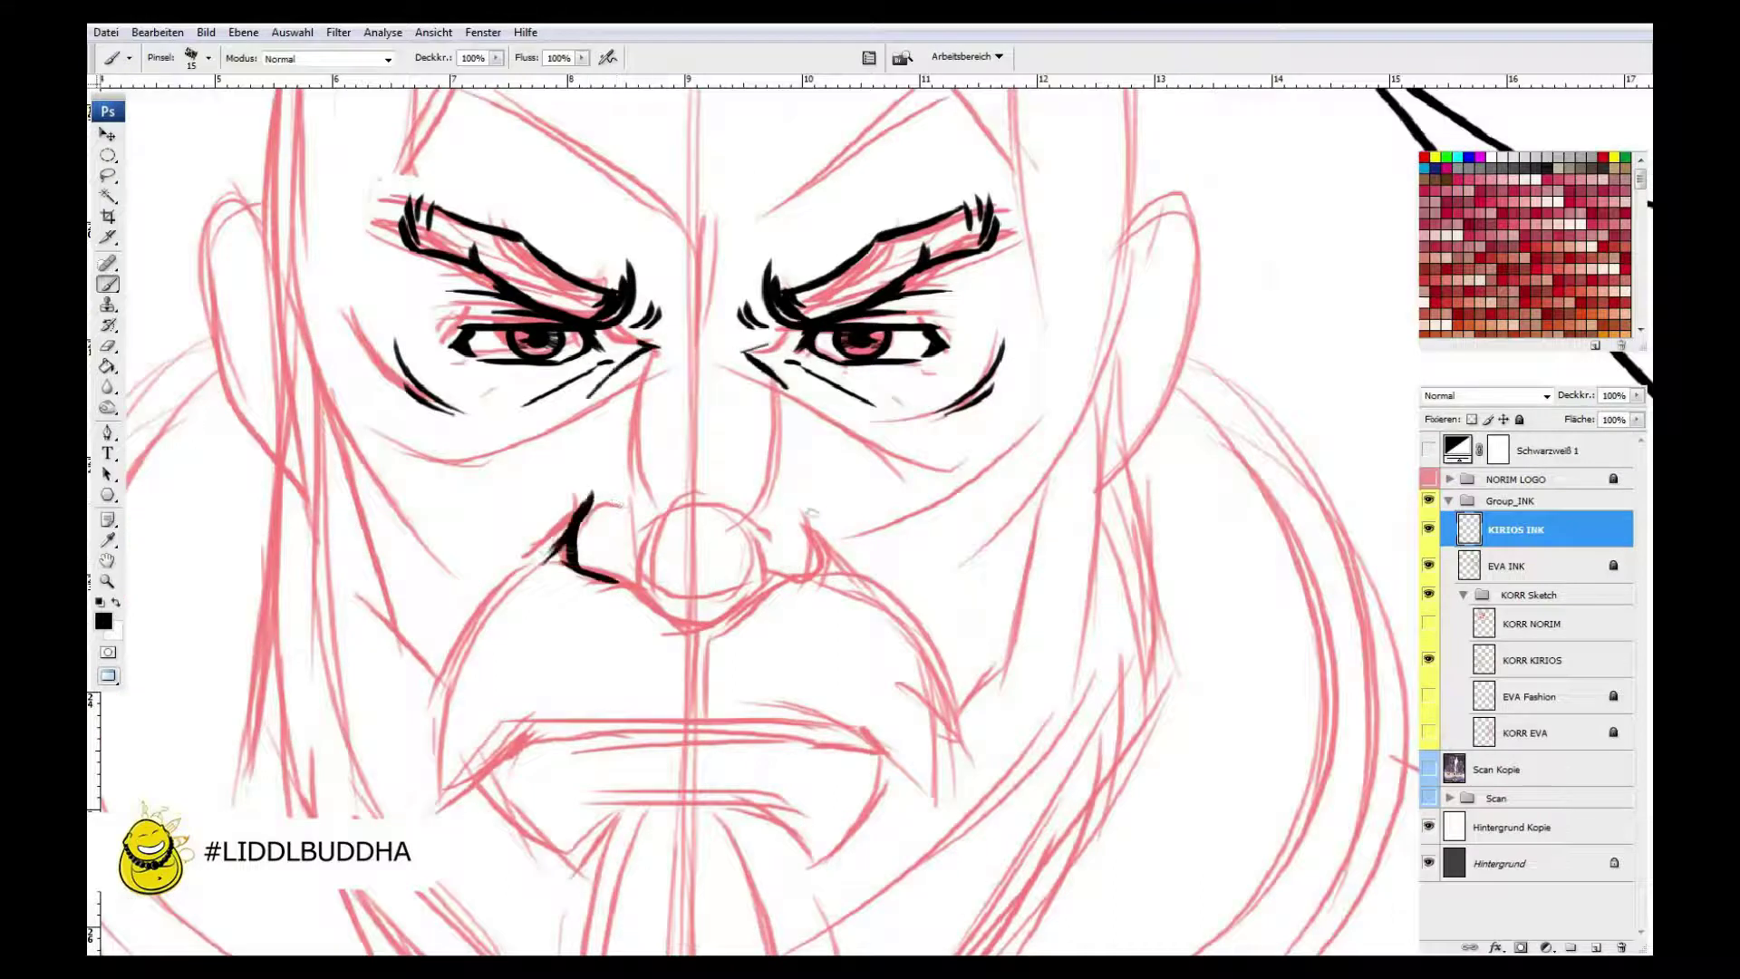
drag(803, 503, 843, 569)
drag(639, 589, 725, 622)
drag(811, 573, 716, 622)
drag(671, 500, 739, 497)
- Ink the drooping moustache with its outer contours, pointed ends and hair strands below the nose
drag(625, 590, 427, 815)
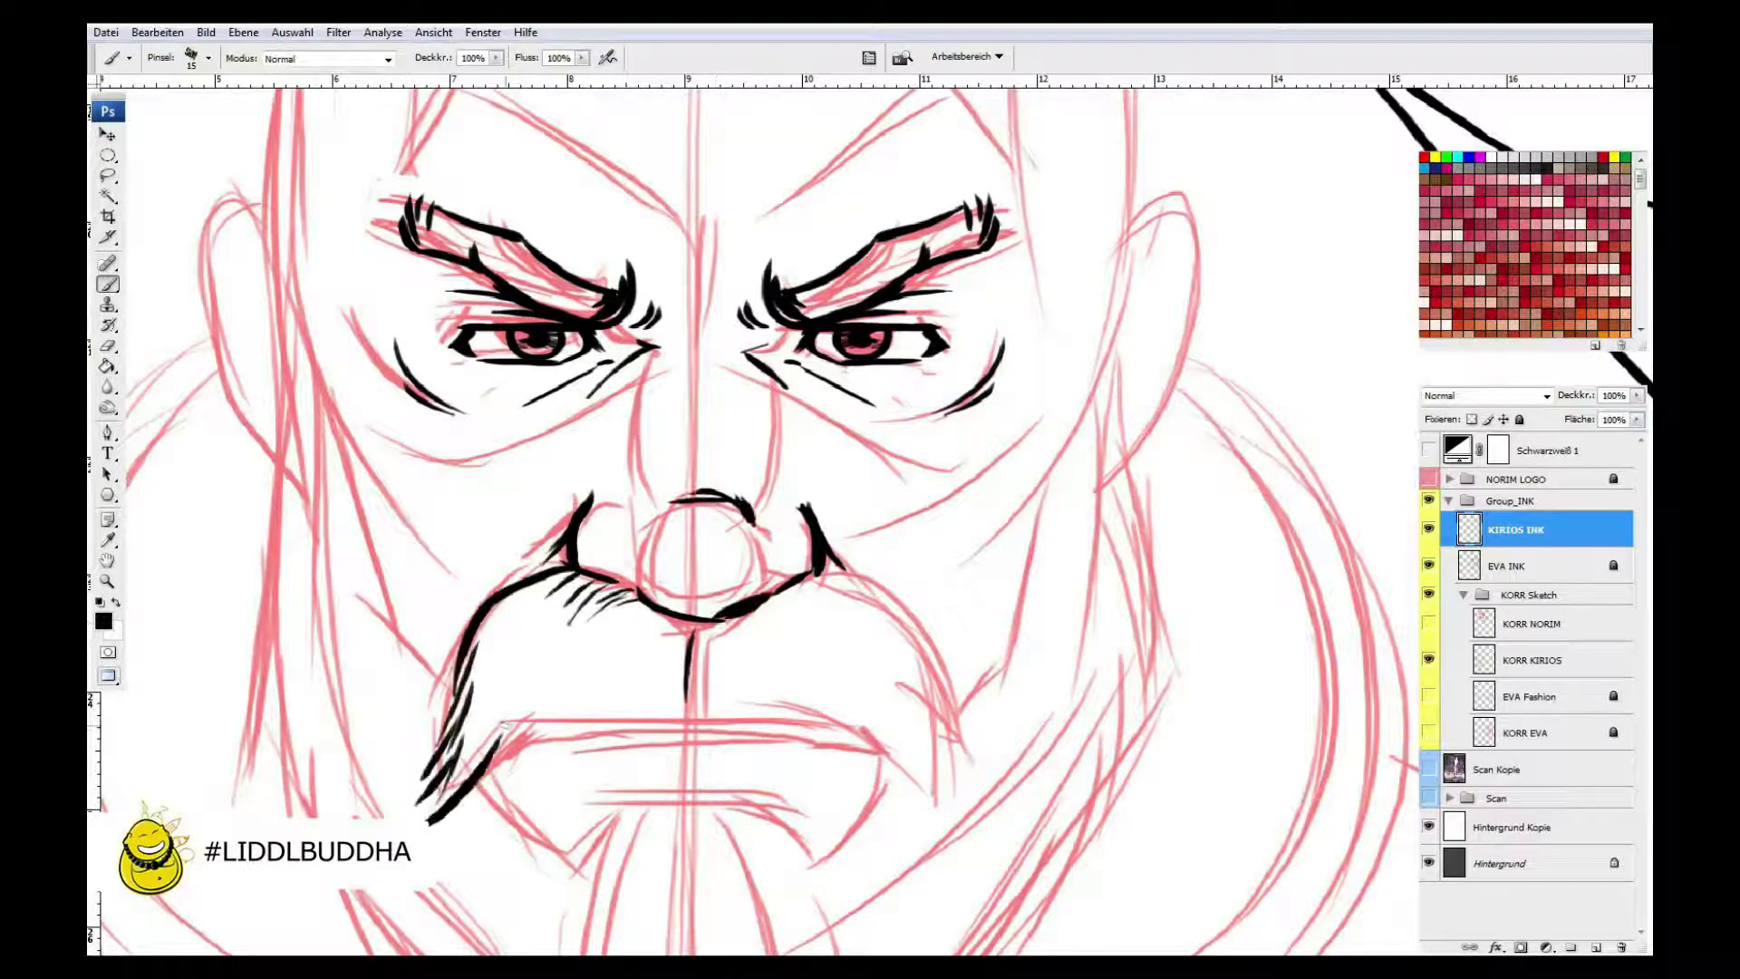
drag(653, 626, 671, 744)
drag(821, 571, 952, 798)
drag(816, 689, 943, 802)
drag(794, 594, 813, 664)
drag(789, 688, 812, 749)
drag(823, 553, 868, 630)
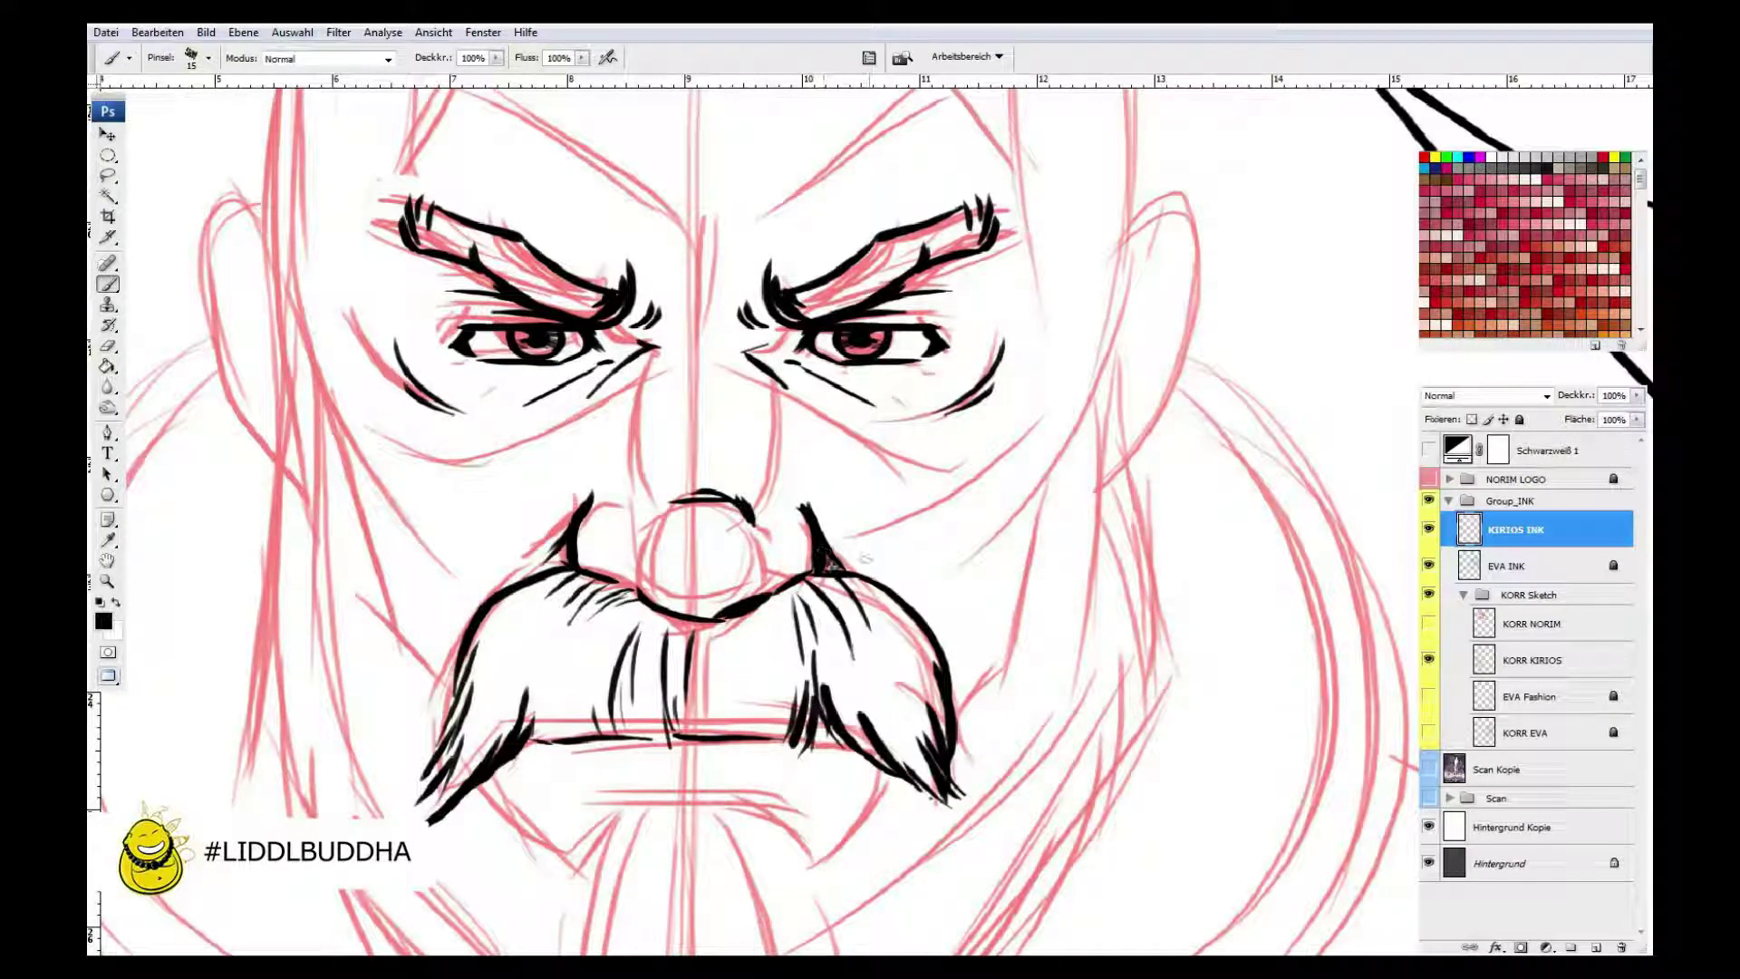
- Ink the inner cheek edges of the beard and the ragged outer sideburns on both sides of the face
mouse_move(290, 277)
mouse_down()
mouse_move(346, 528)
mouse_move(459, 696)
mouse_up()
drag(1002, 670, 1120, 240)
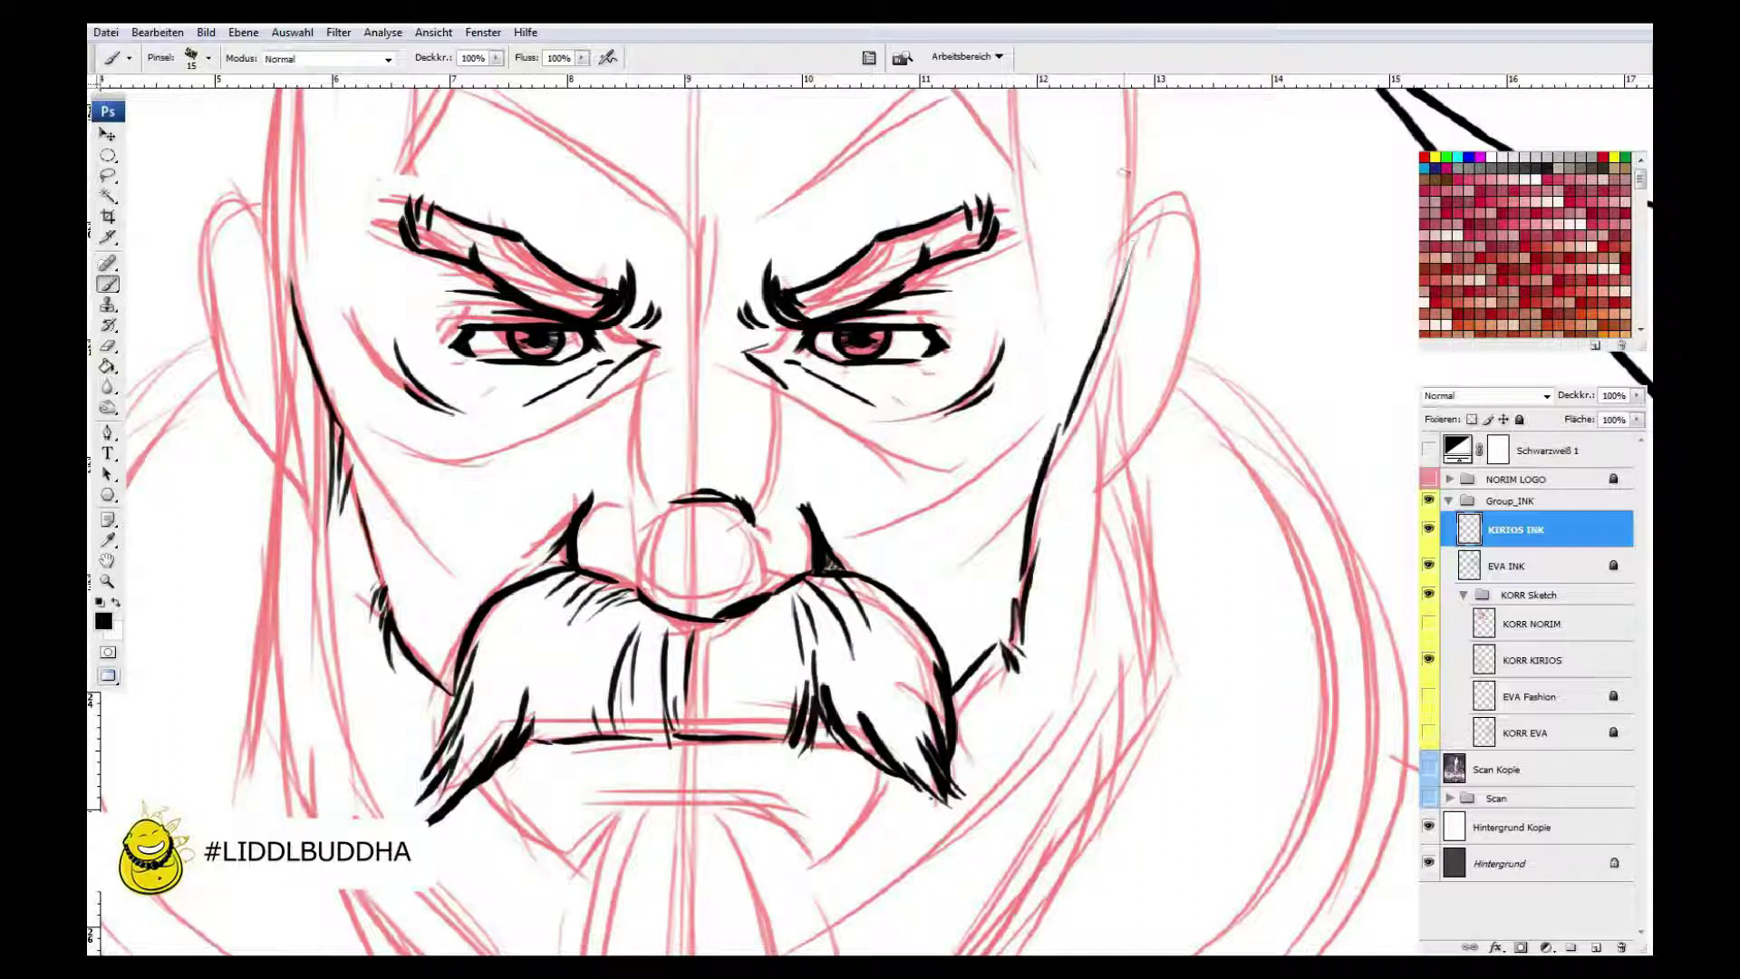
drag(1133, 173, 1093, 363)
drag(1125, 300, 1161, 526)
drag(272, 208, 290, 571)
drag(283, 507, 237, 626)
drag(272, 598, 242, 734)
drag(1133, 499, 1165, 589)
- Ink the mouth line, the lower lip and the curved beard edges framing the mouth
drag(726, 634, 780, 281)
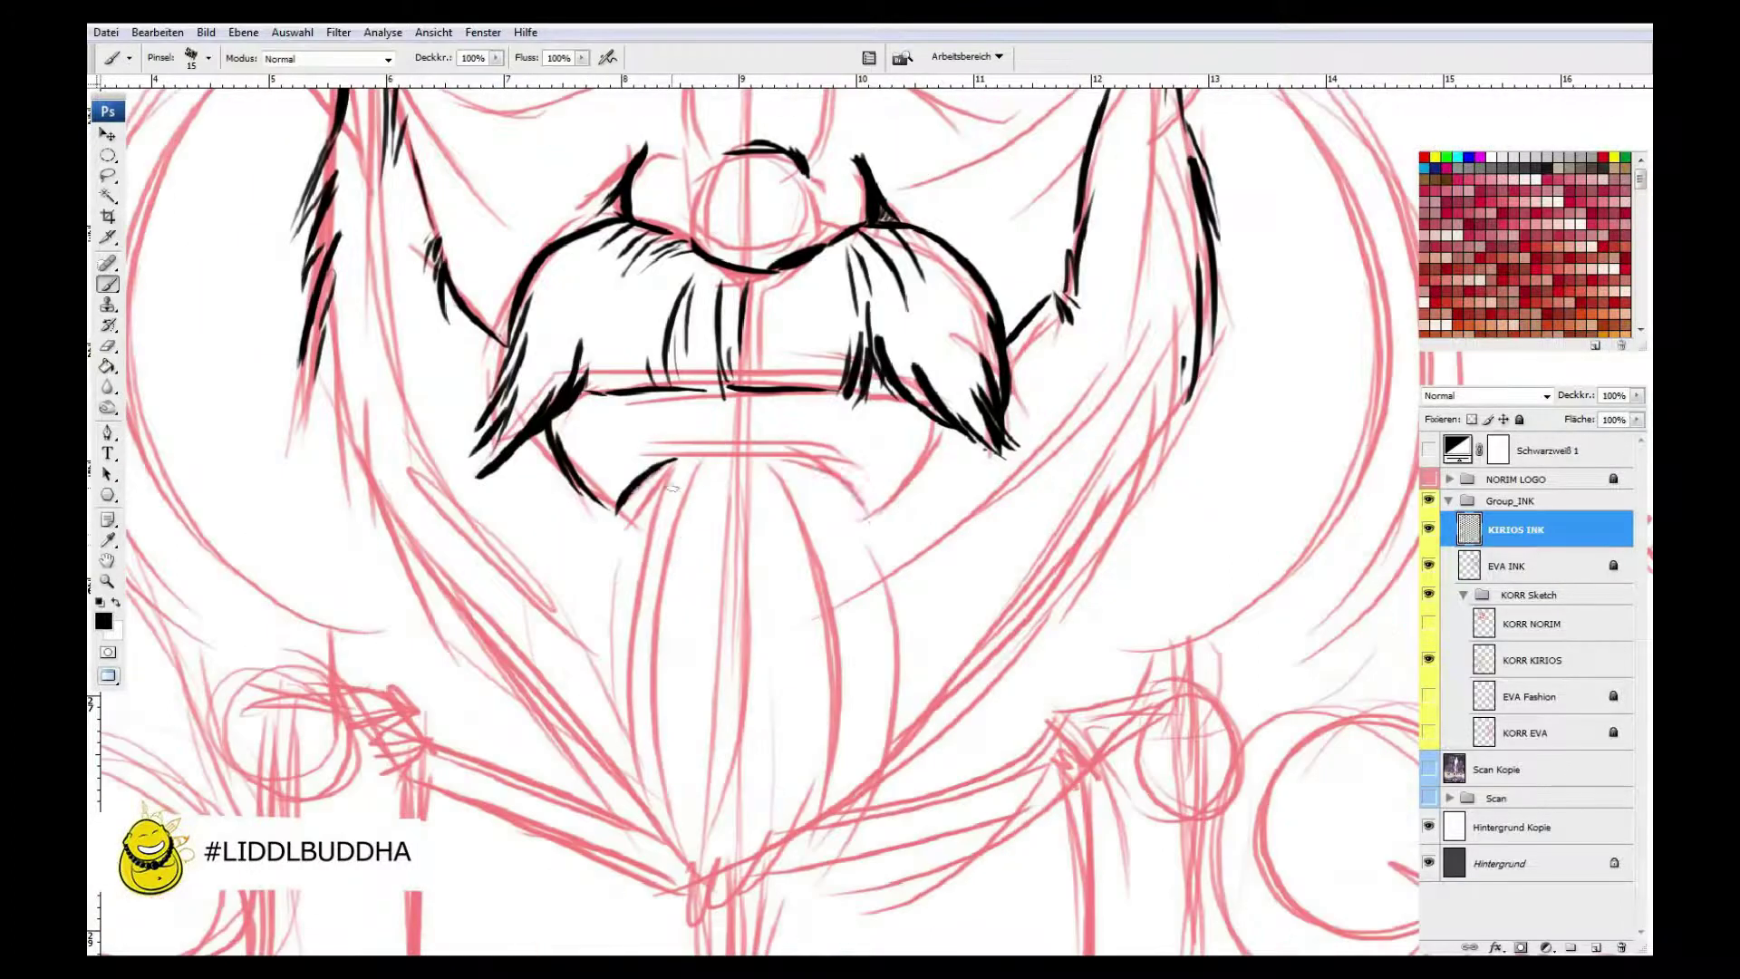
drag(942, 437, 877, 531)
drag(625, 458, 857, 458)
drag(581, 393, 907, 396)
drag(617, 466, 870, 454)
- Ink the full beard along both jaw sides and the pointed goatee with its long strands
drag(340, 285, 362, 553)
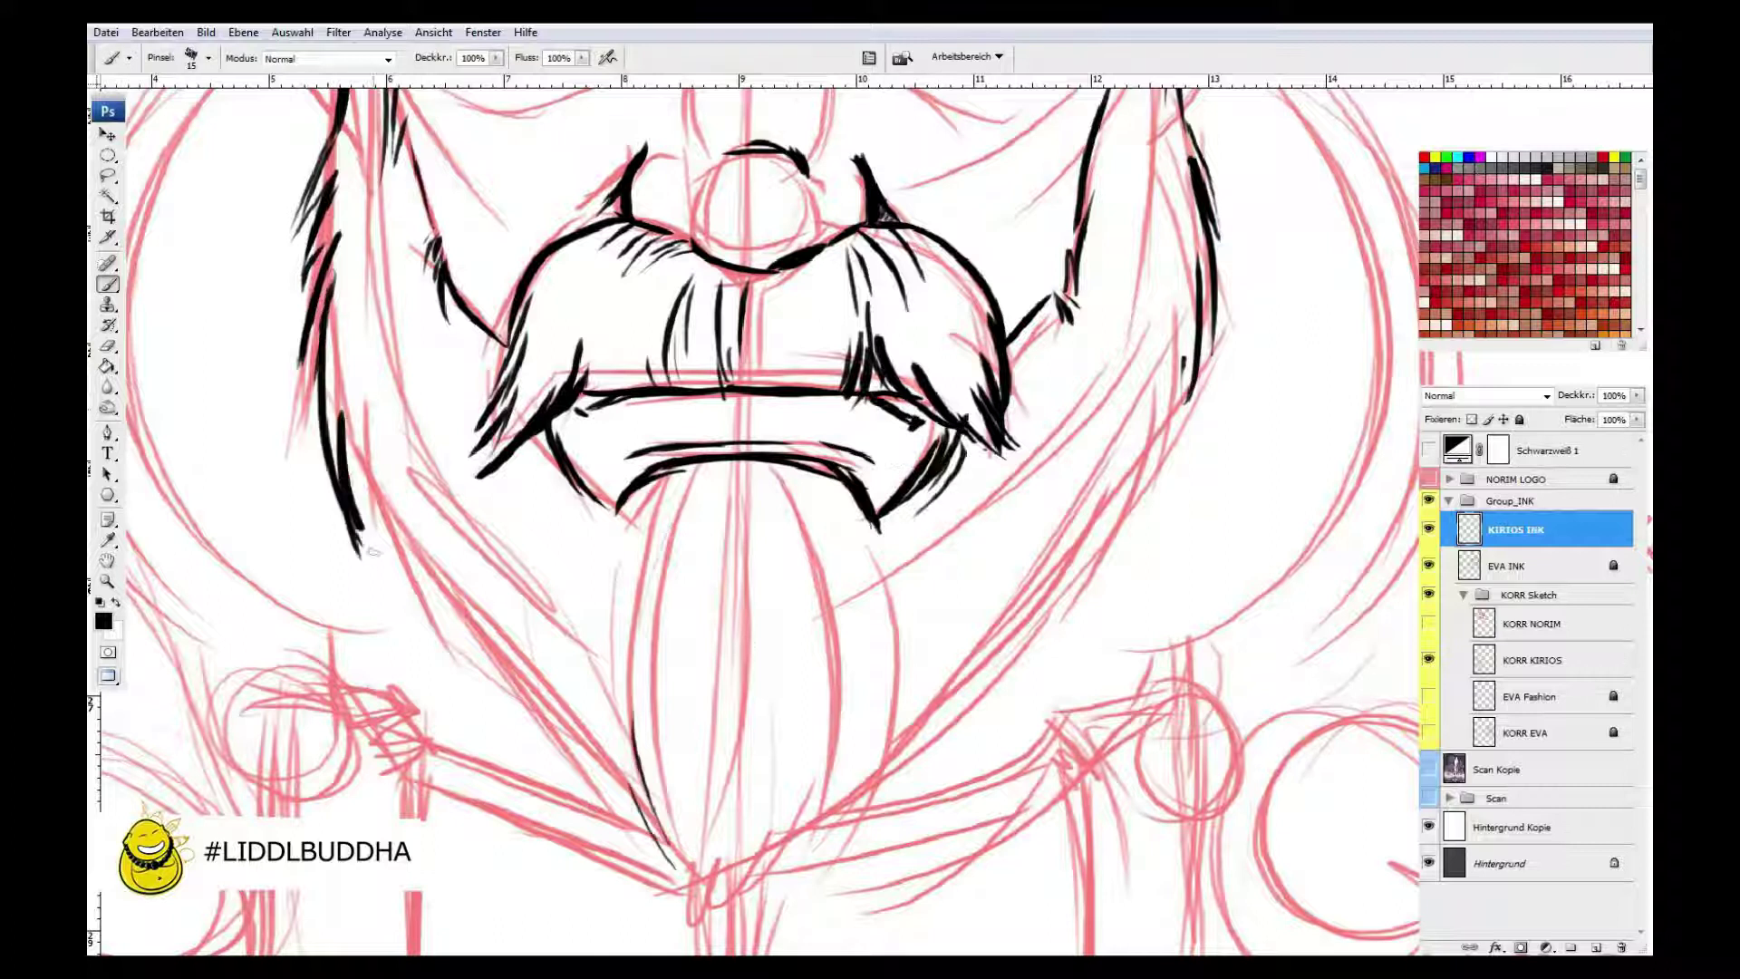
drag(380, 489, 635, 816)
mouse_move(898, 535)
mouse_down()
mouse_move(807, 852)
mouse_move(820, 719)
mouse_move(770, 870)
mouse_up()
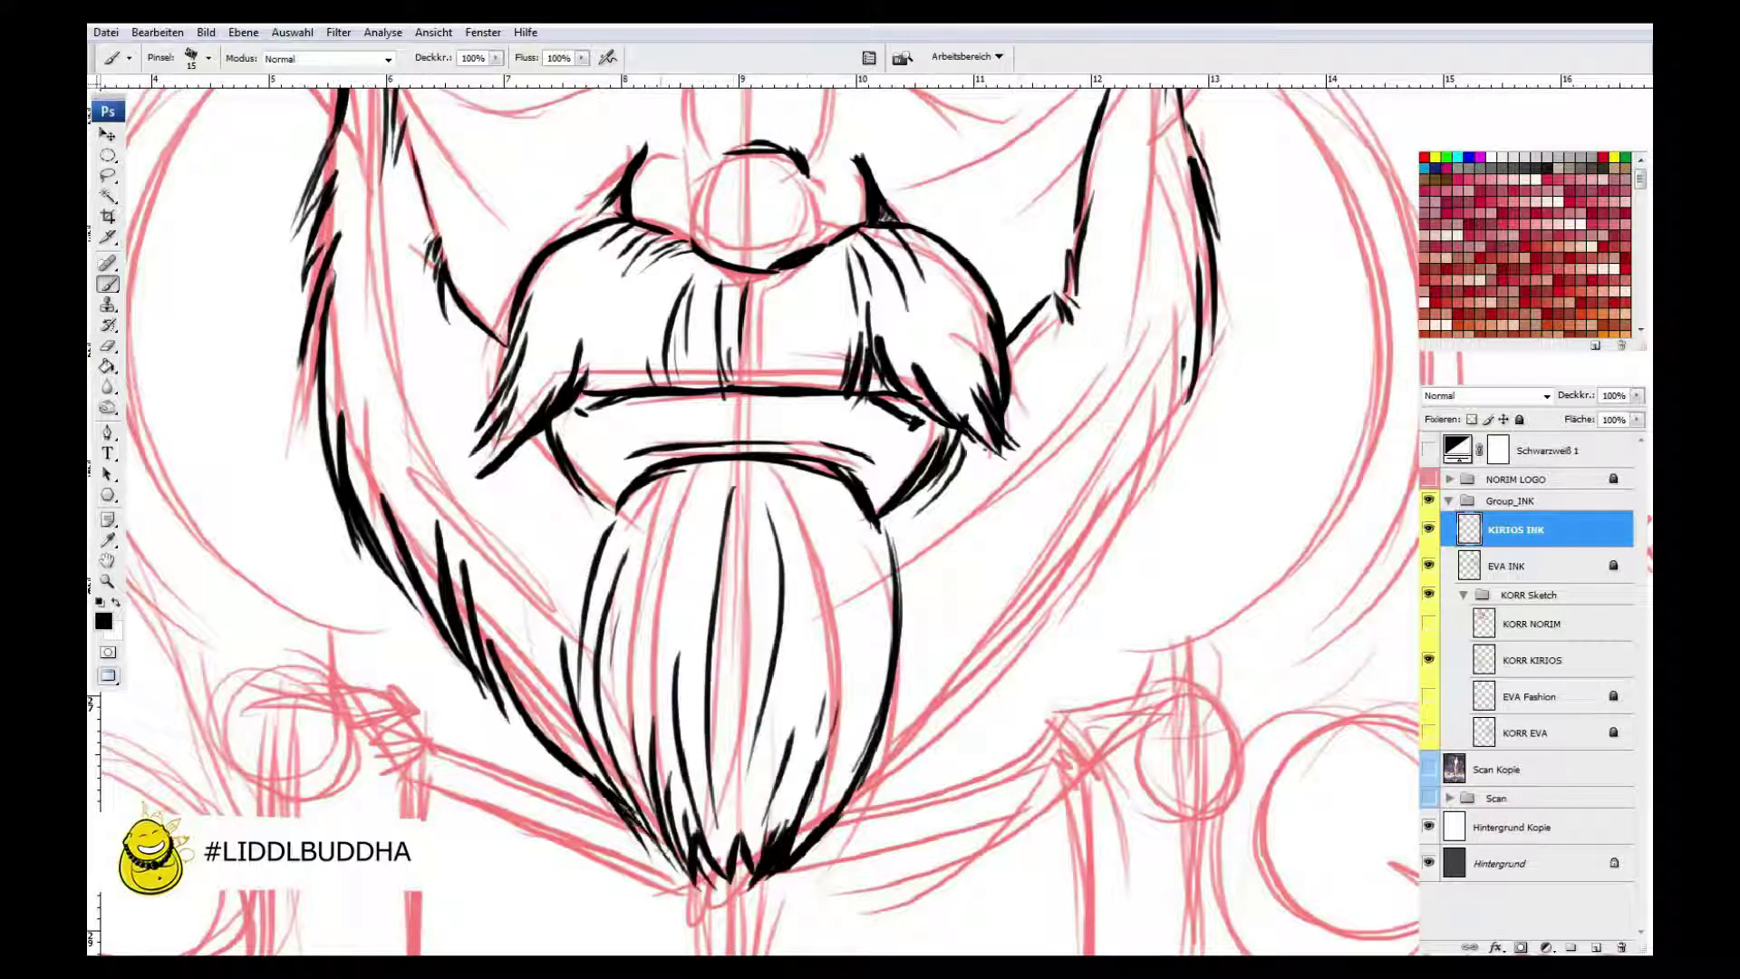
drag(707, 807, 634, 888)
mouse_move(1179, 209)
mouse_down()
mouse_move(1188, 417)
mouse_move(947, 720)
mouse_up()
drag(1029, 512, 912, 753)
- Hide the white background layer and ink the bald skull outline, temple lines and forehead creases
drag(449, 358, 353, 589)
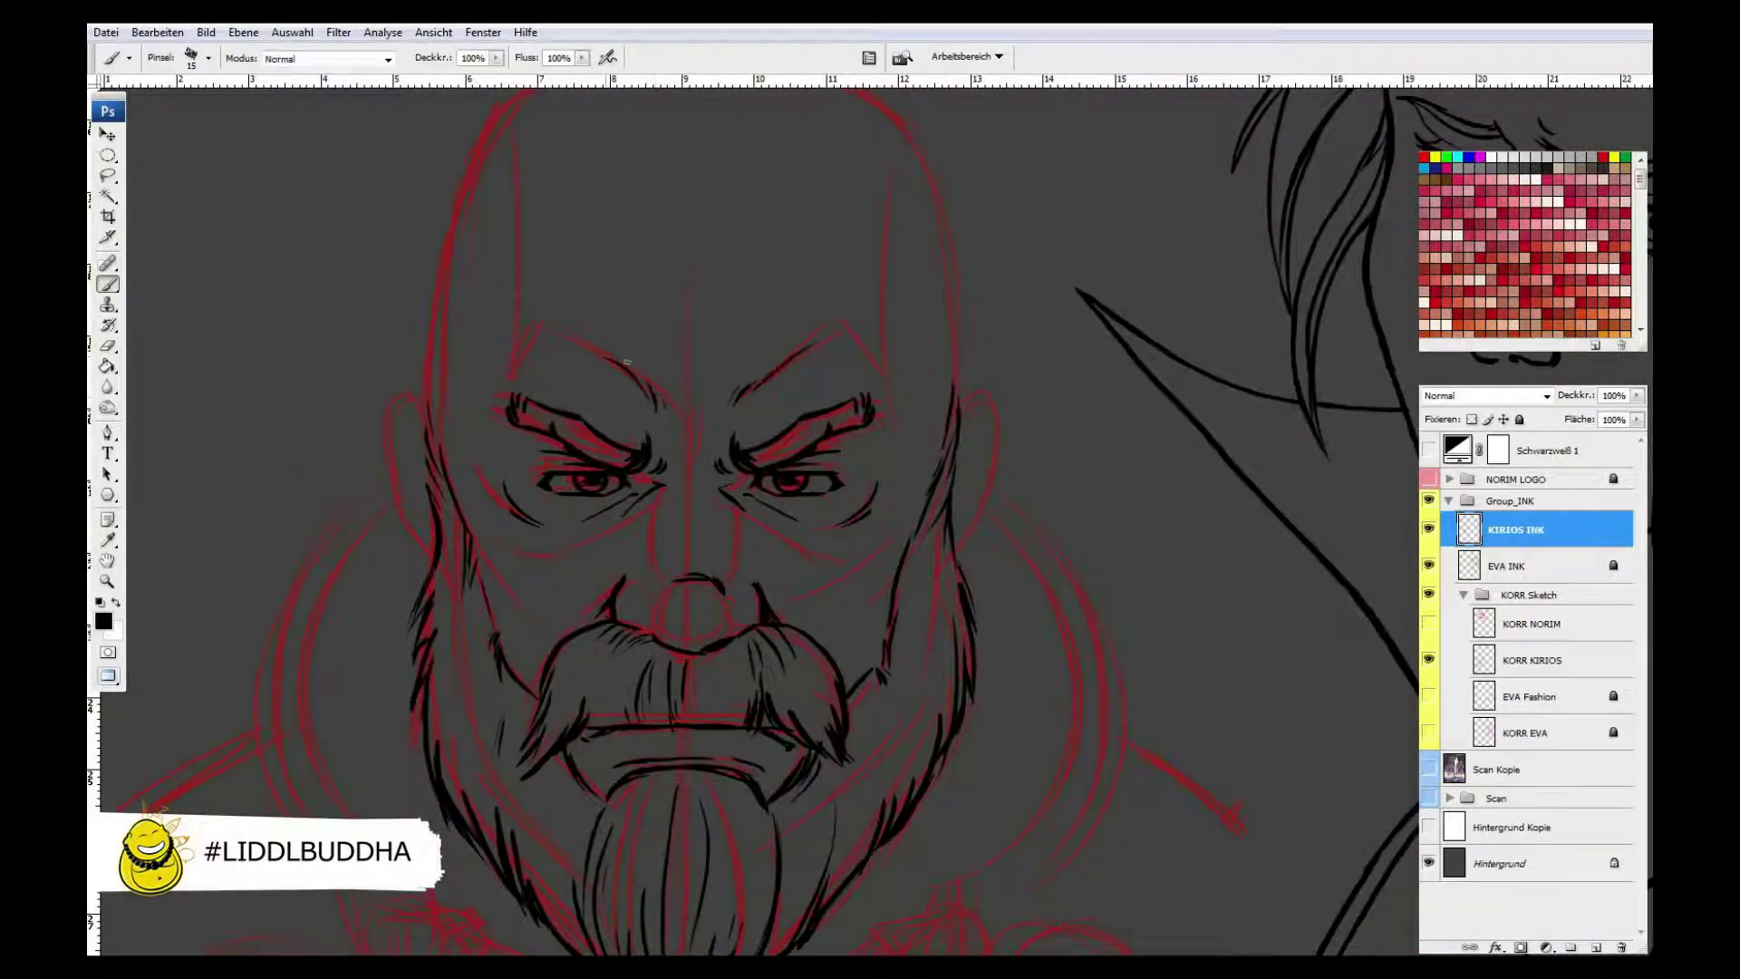
drag(440, 281, 426, 426)
scroll(752, 517, up, 4)
drag(915, 386, 920, 553)
mouse_move(580, 231)
mouse_down()
mouse_move(398, 526)
mouse_move(920, 454)
mouse_up()
drag(521, 259, 394, 512)
key(e)
- Flip the canvas horizontally and adjust a lassoed part of the man's head with Free Transform
click(206, 32)
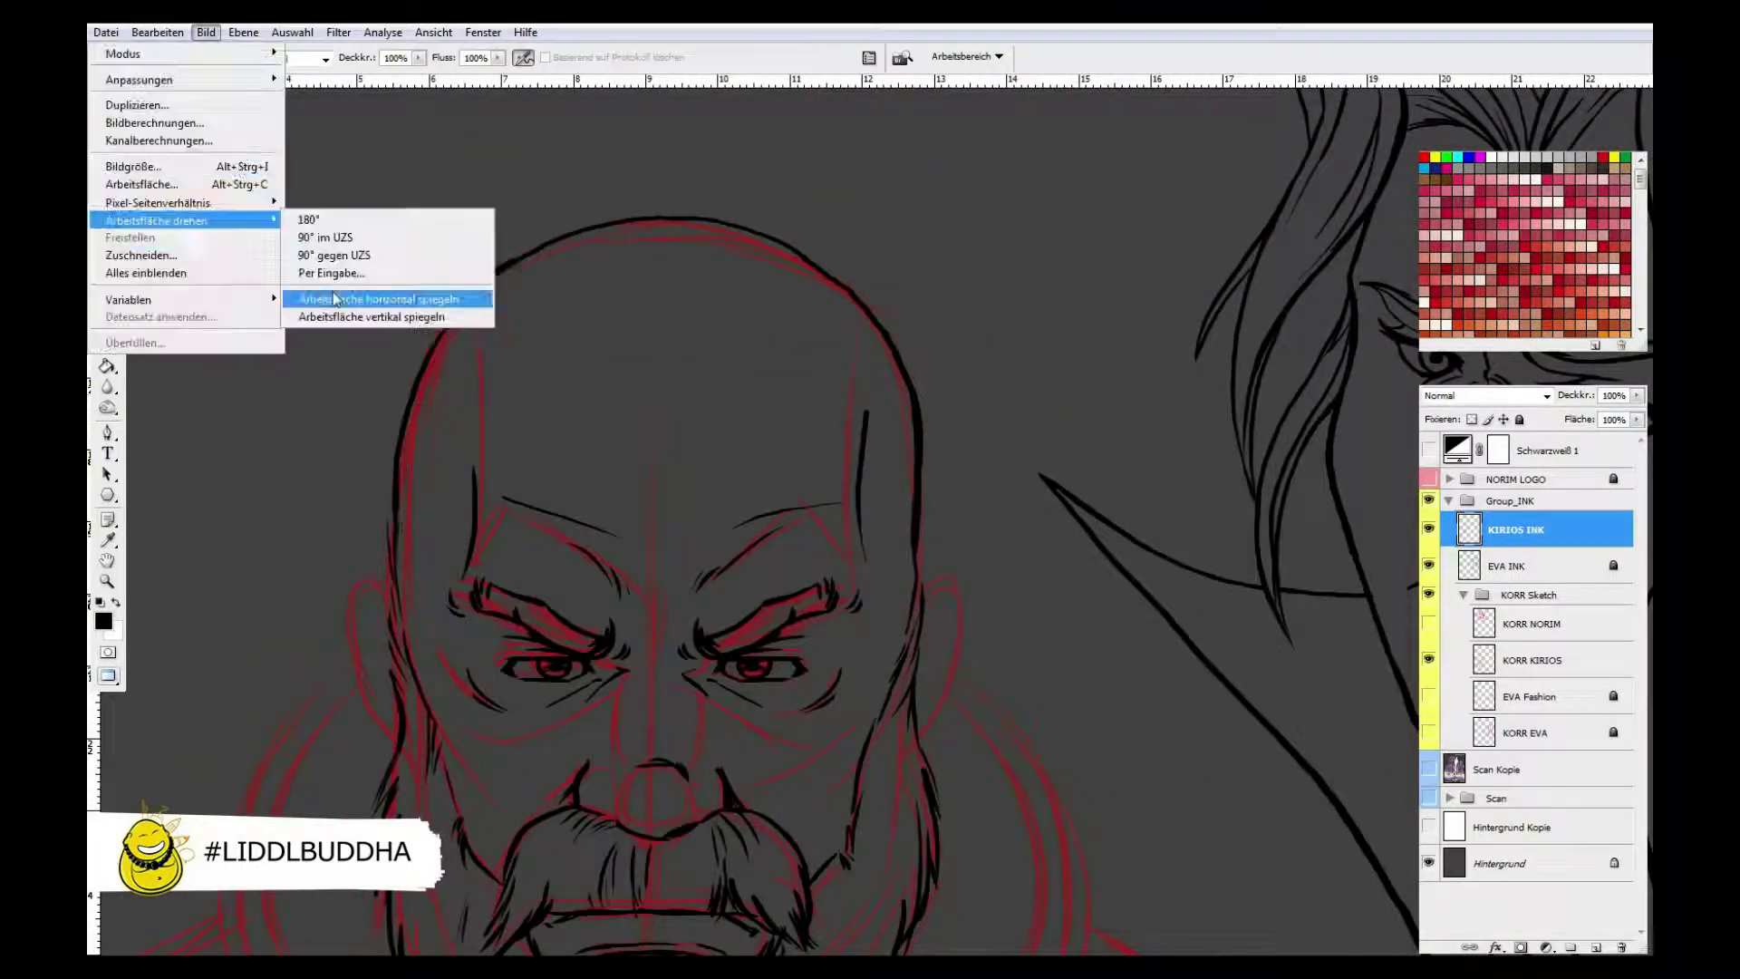
click(363, 295)
key(ctrl+0)
key(l)
mouse_move(920, 494)
mouse_down()
mouse_move(905, 433)
mouse_move(920, 489)
mouse_up()
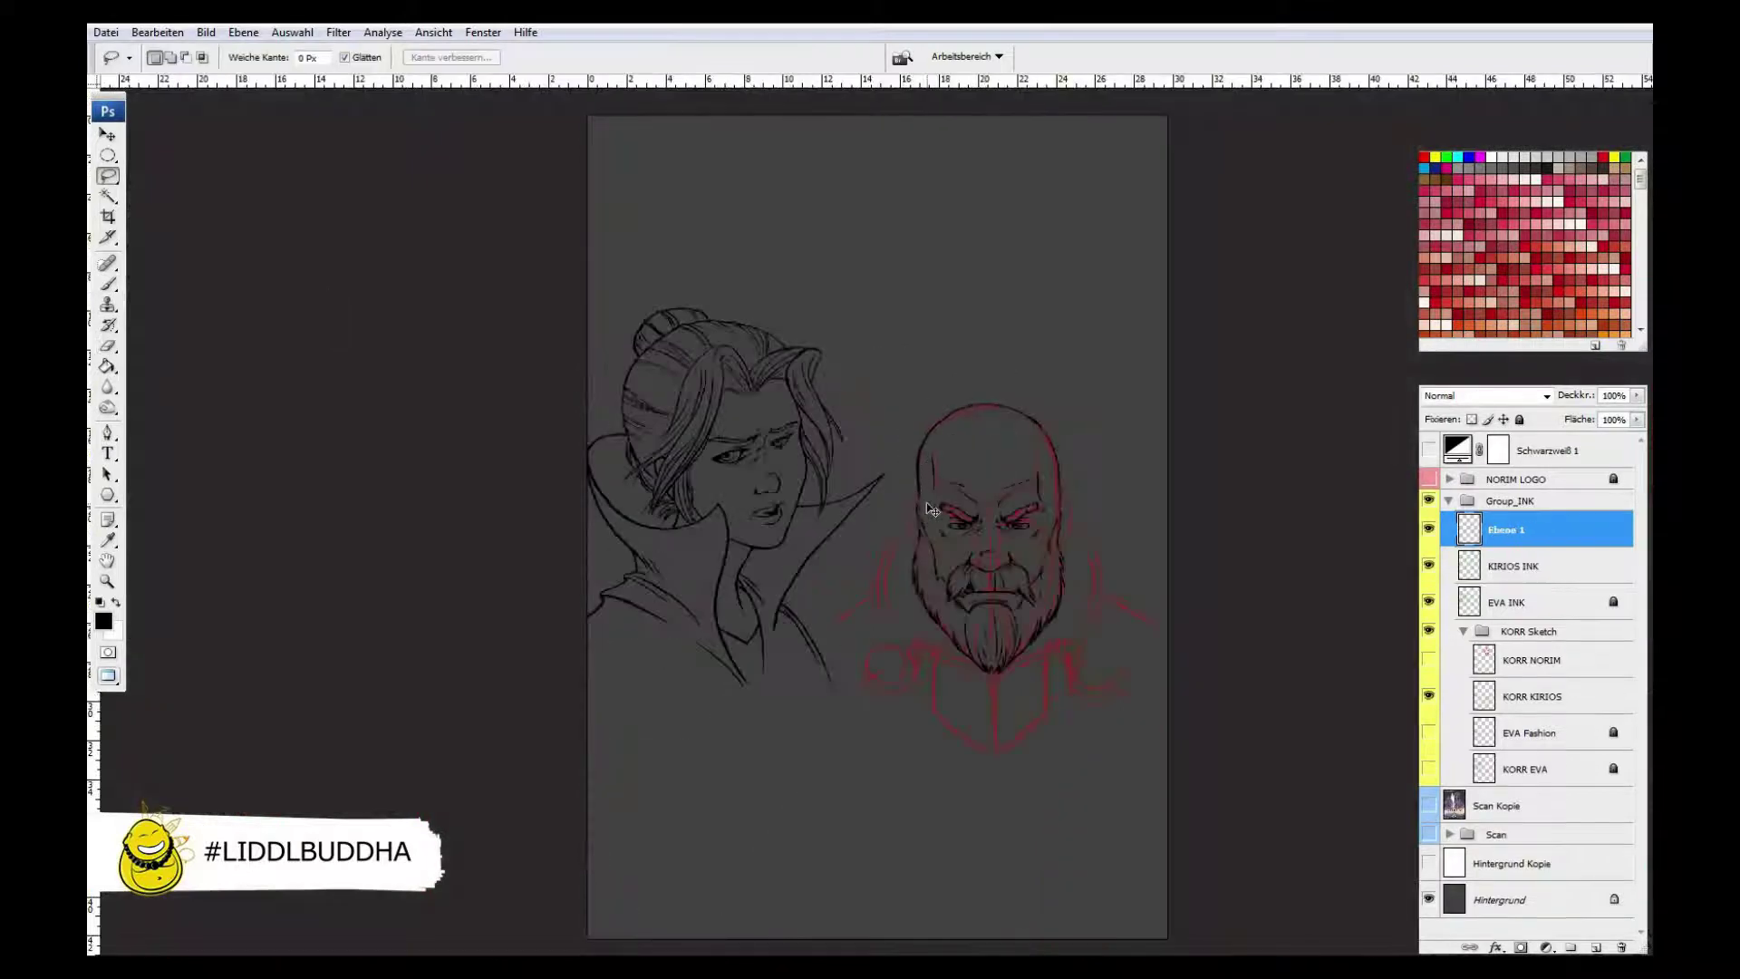
key(ctrl+t)
key(Return)
- Erase the doubled stroke along the skull's upper side and redraw it as one clean outline
key(z)
click(929, 441)
key(e)
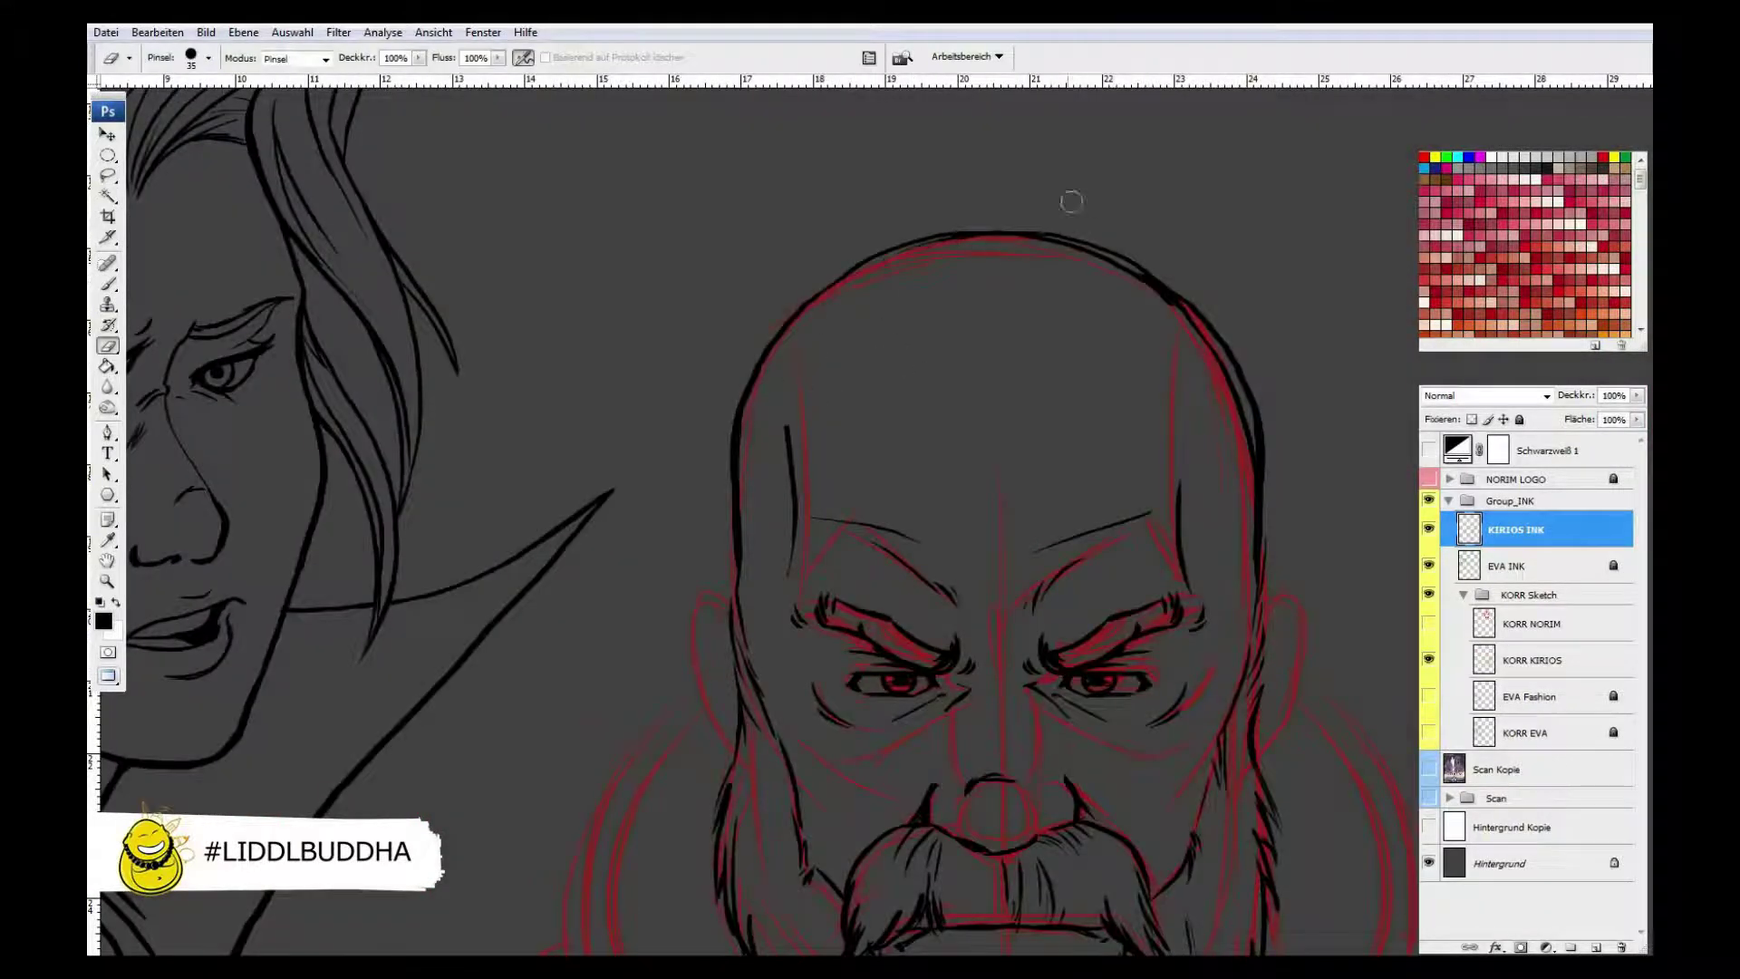
drag(1262, 472, 1140, 257)
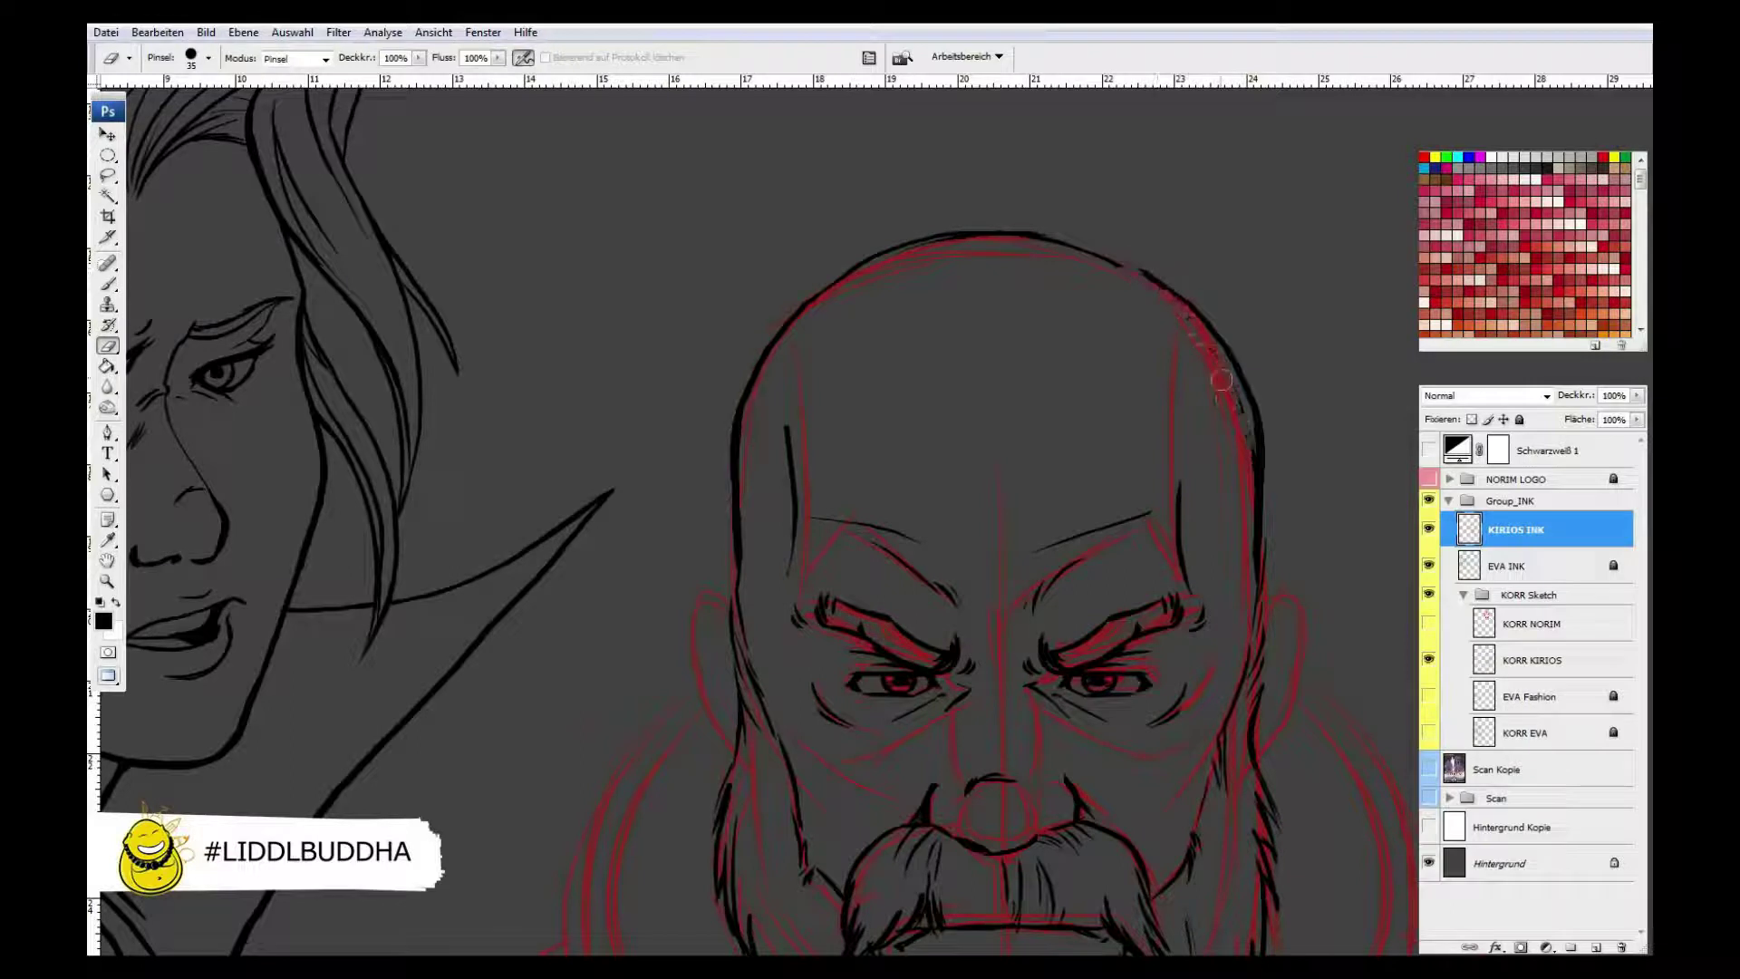
key(b)
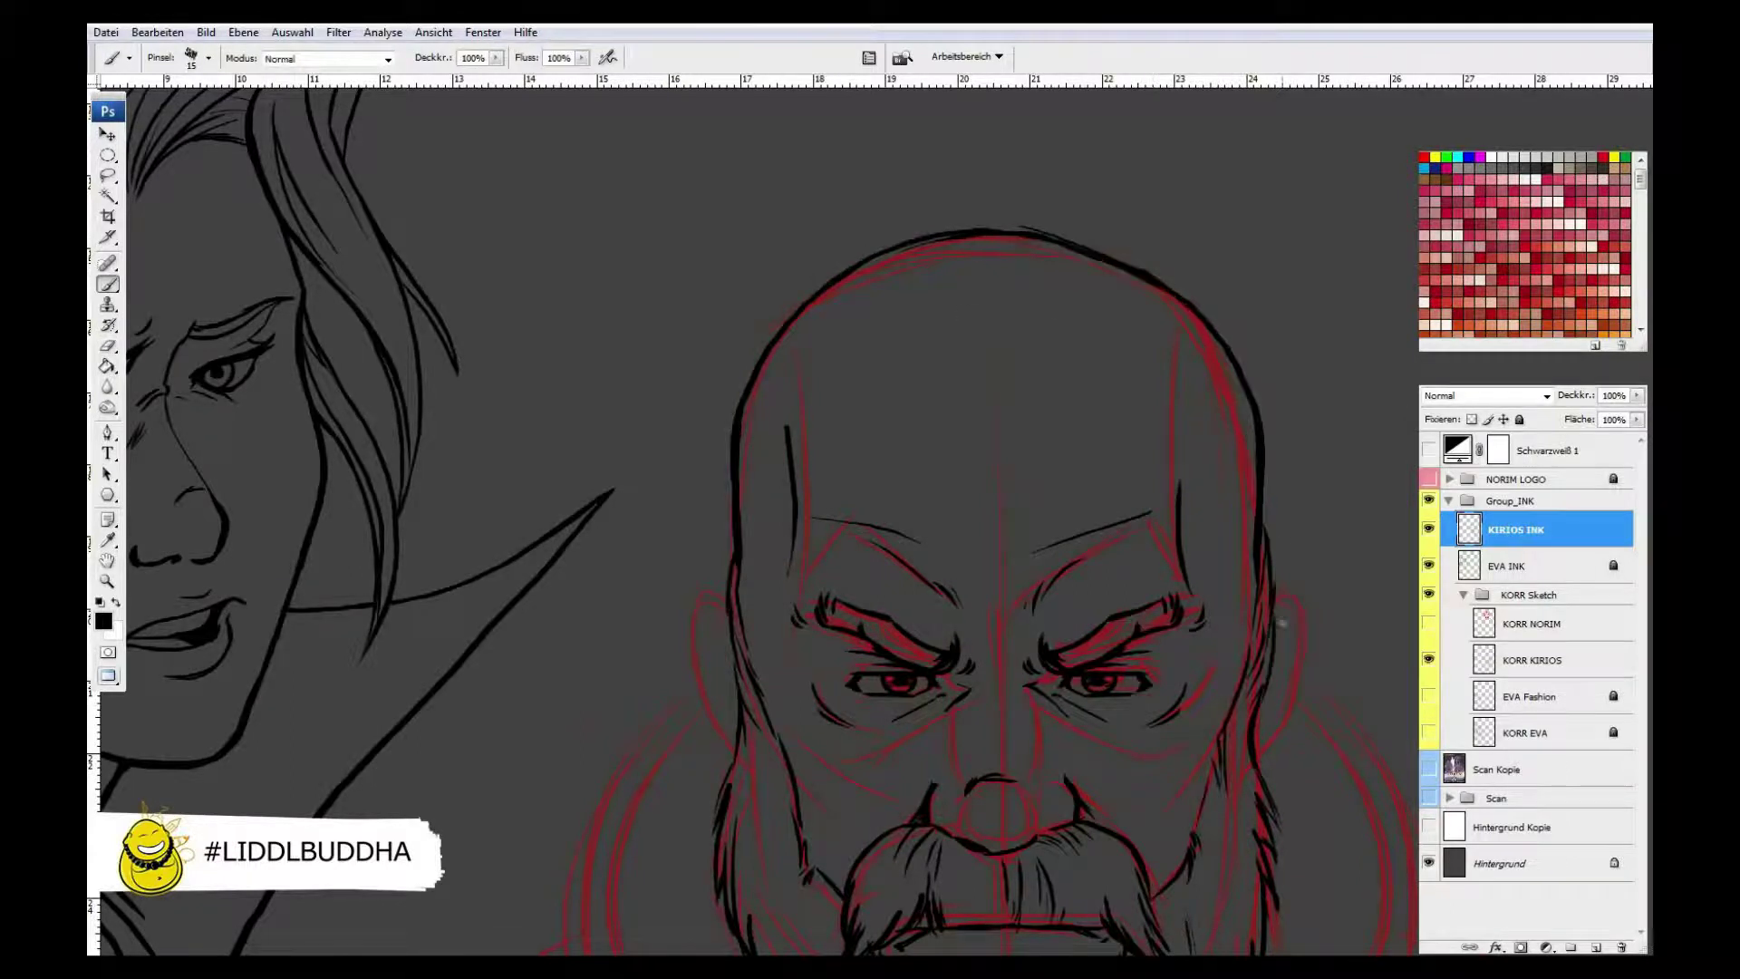
- Ink the bald man's ears with their outer contours and inner folds
ctrl+click(1282, 624)
key(ctrl+shift+h)
drag(920, 358, 930, 639)
drag(907, 408, 884, 689)
key(ctrl+shift+h)
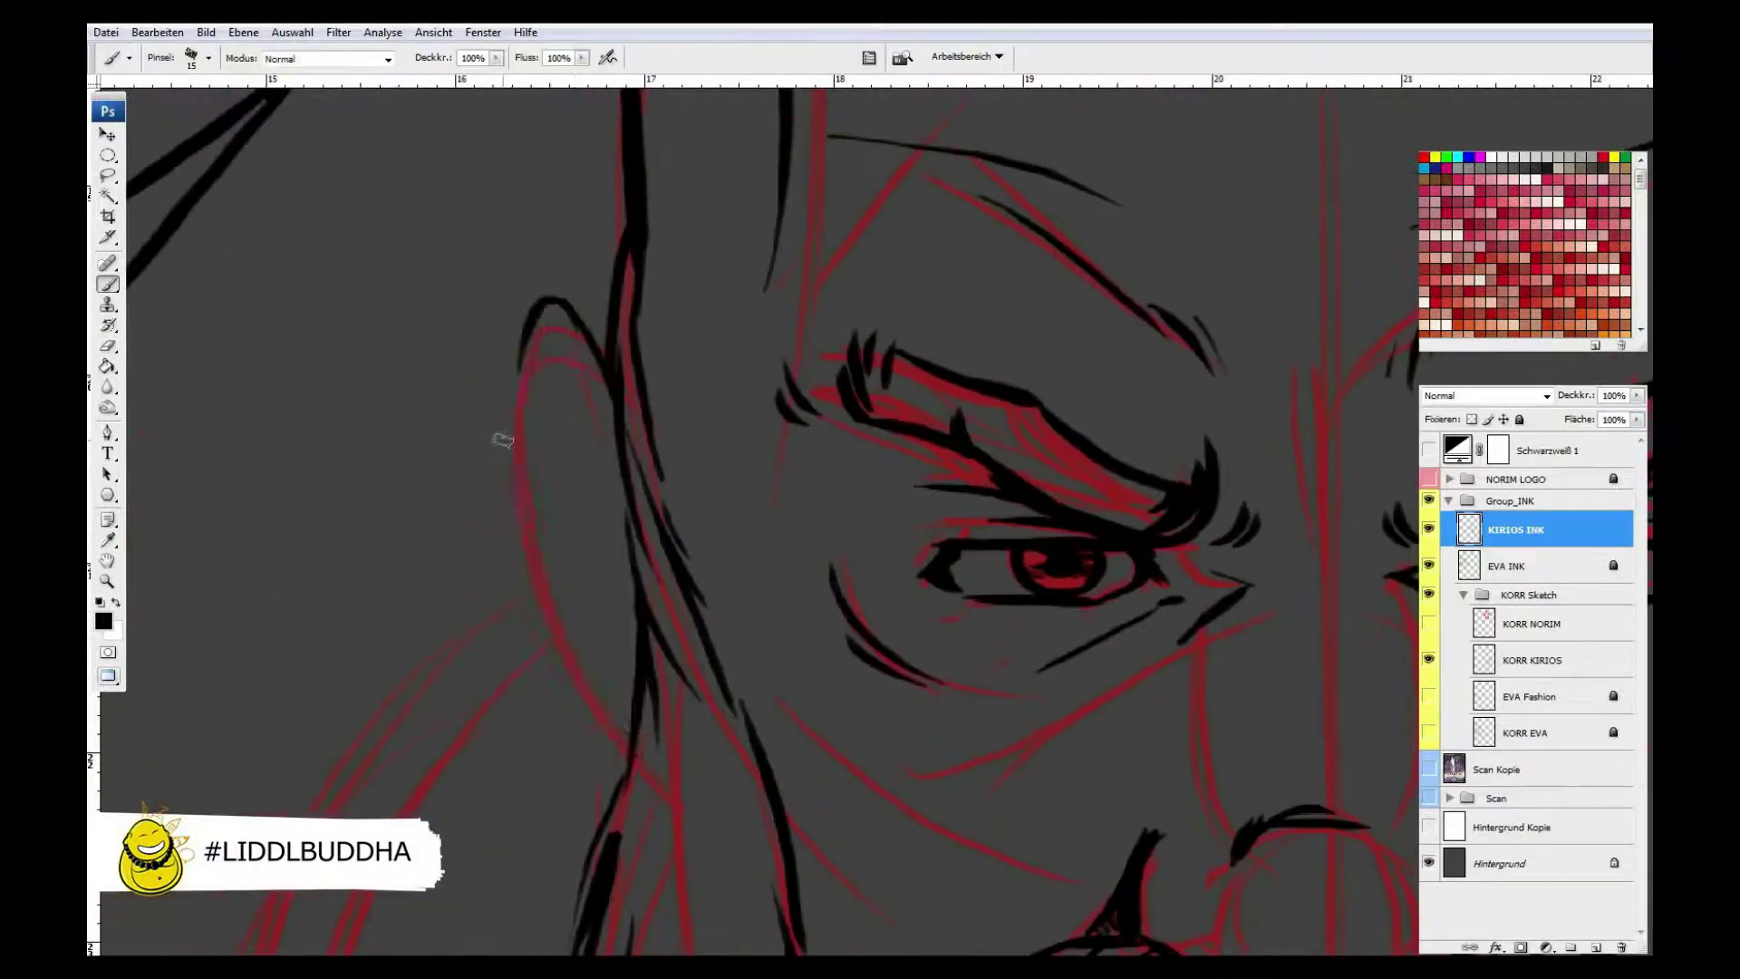
mouse_move(501, 440)
mouse_down()
mouse_move(548, 376)
mouse_move(598, 507)
mouse_up()
drag(557, 390, 621, 603)
- Select the iris of the eye farther from the woman and nudge it toward the eye's outer corner
key(ctrl+0)
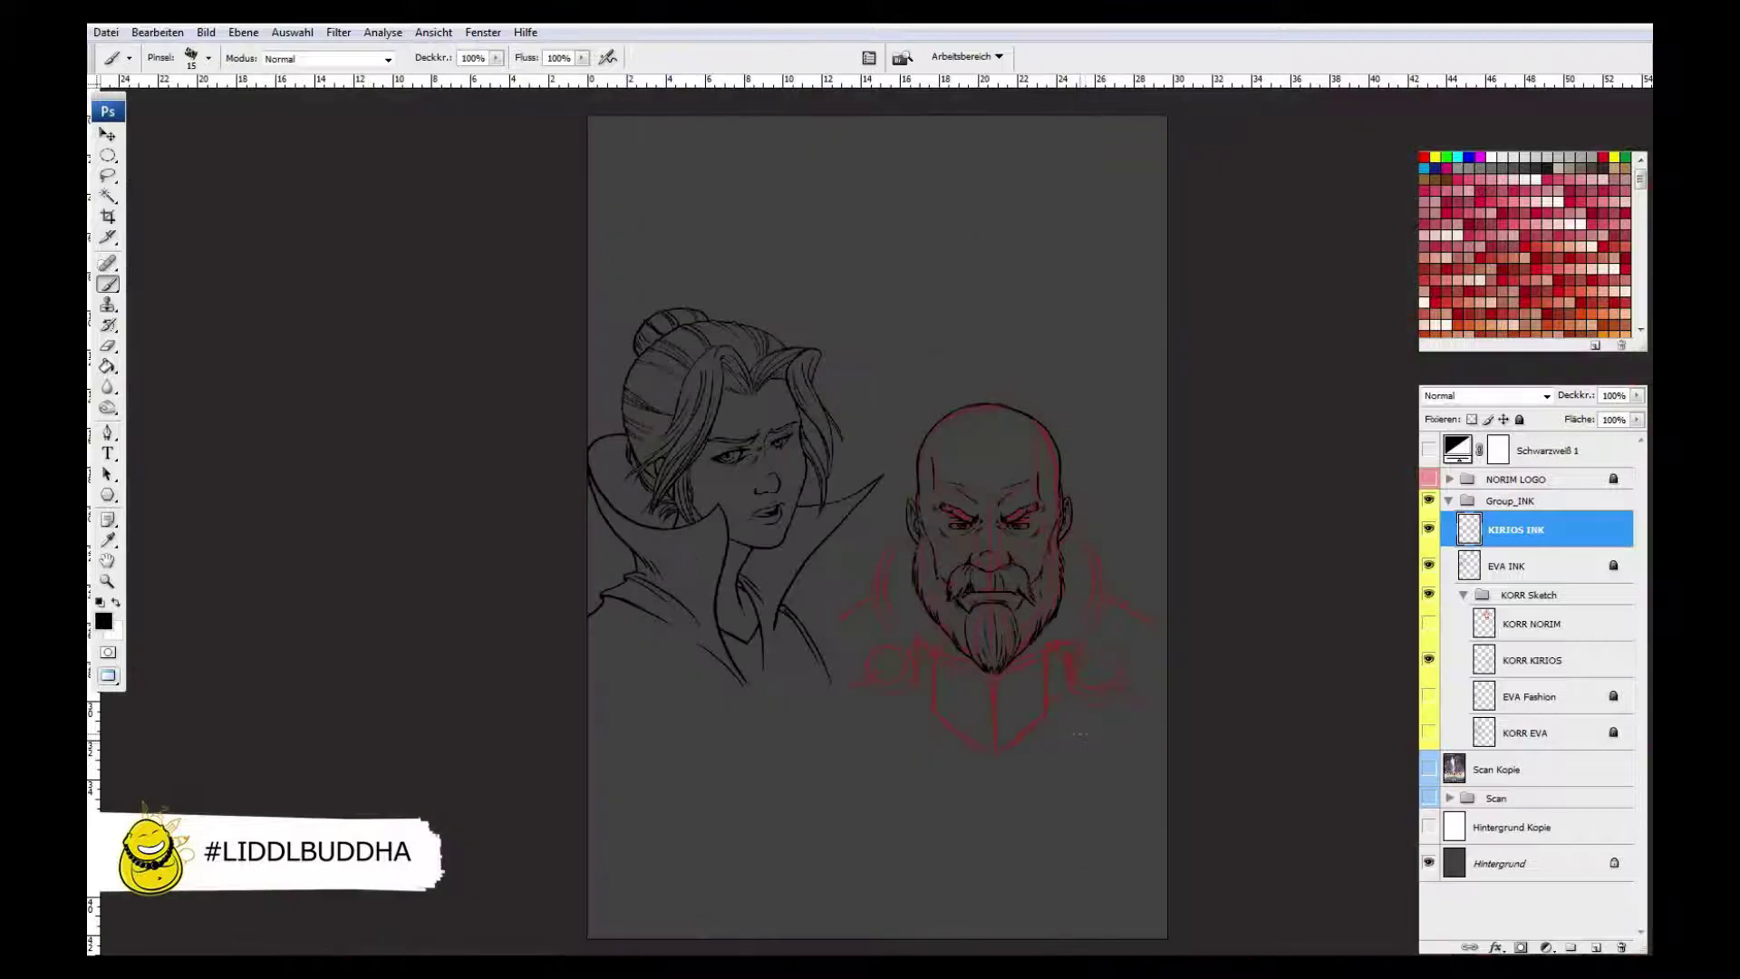
drag(906, 463, 1095, 575)
key(l)
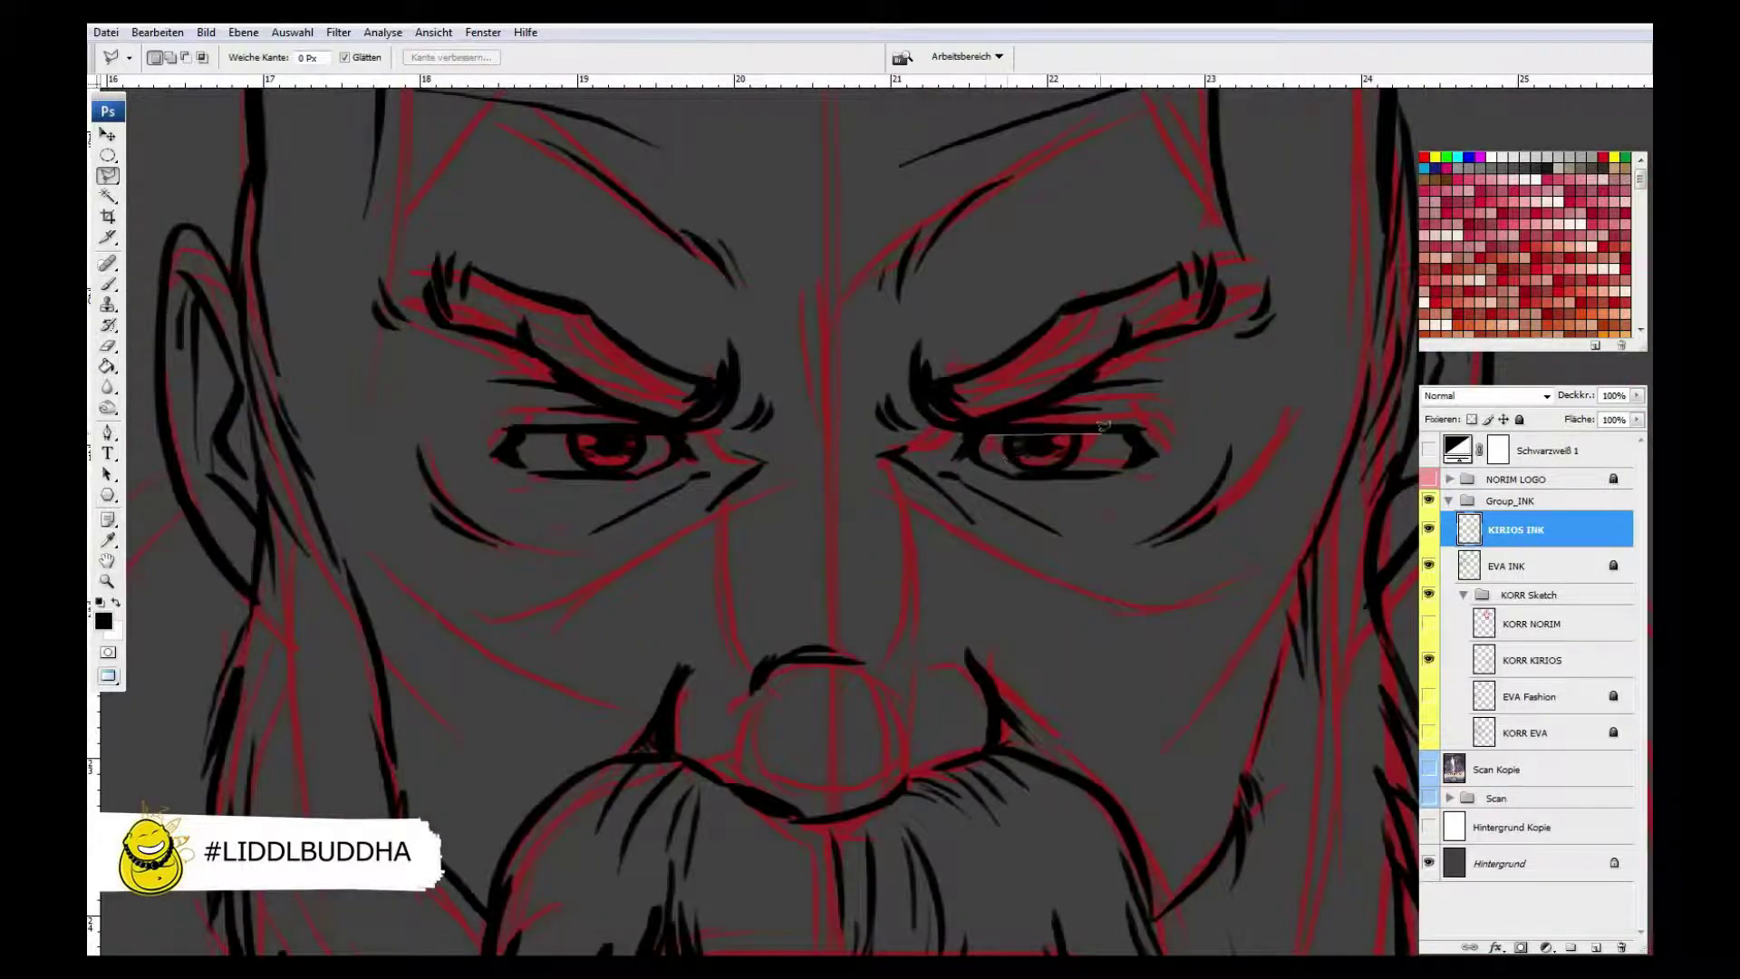
key(ctrl+Right)
key(Right)
key(Right)
key(ctrl+d)
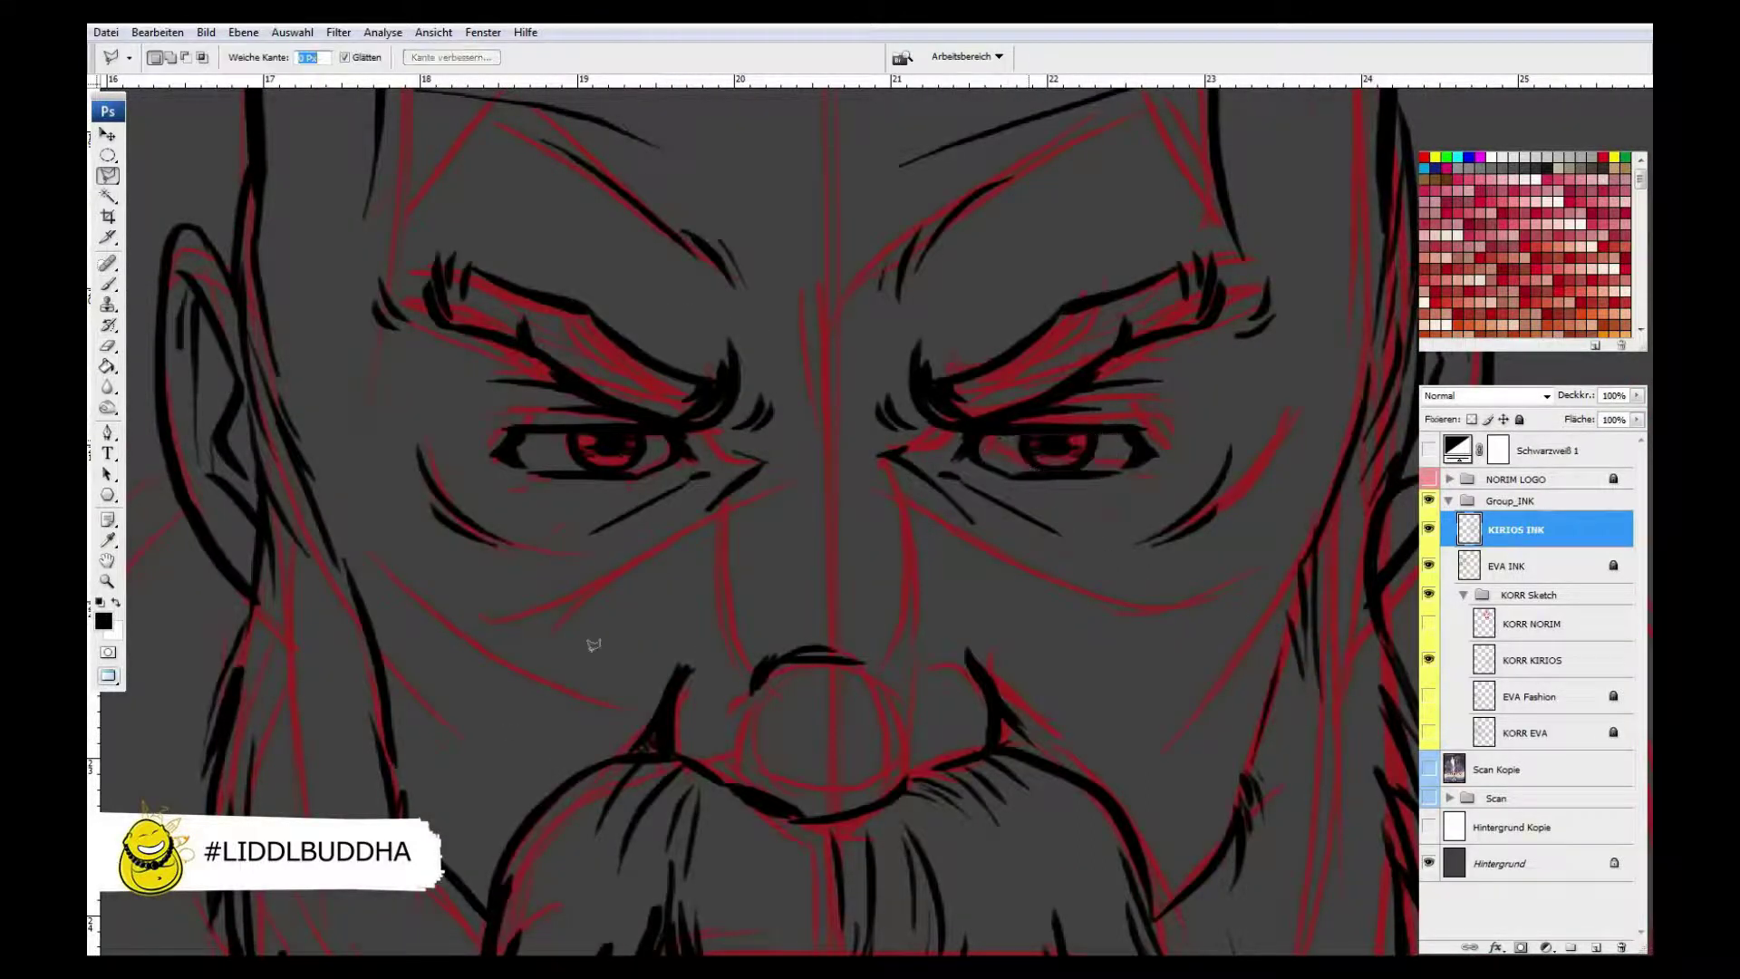
- Select the iris of the eye nearer the woman and nudge it outward to match the other one
click(656, 426)
click(648, 467)
click(581, 467)
click(566, 436)
scroll(544, 431, up, 3)
click(594, 426)
click(943, 431)
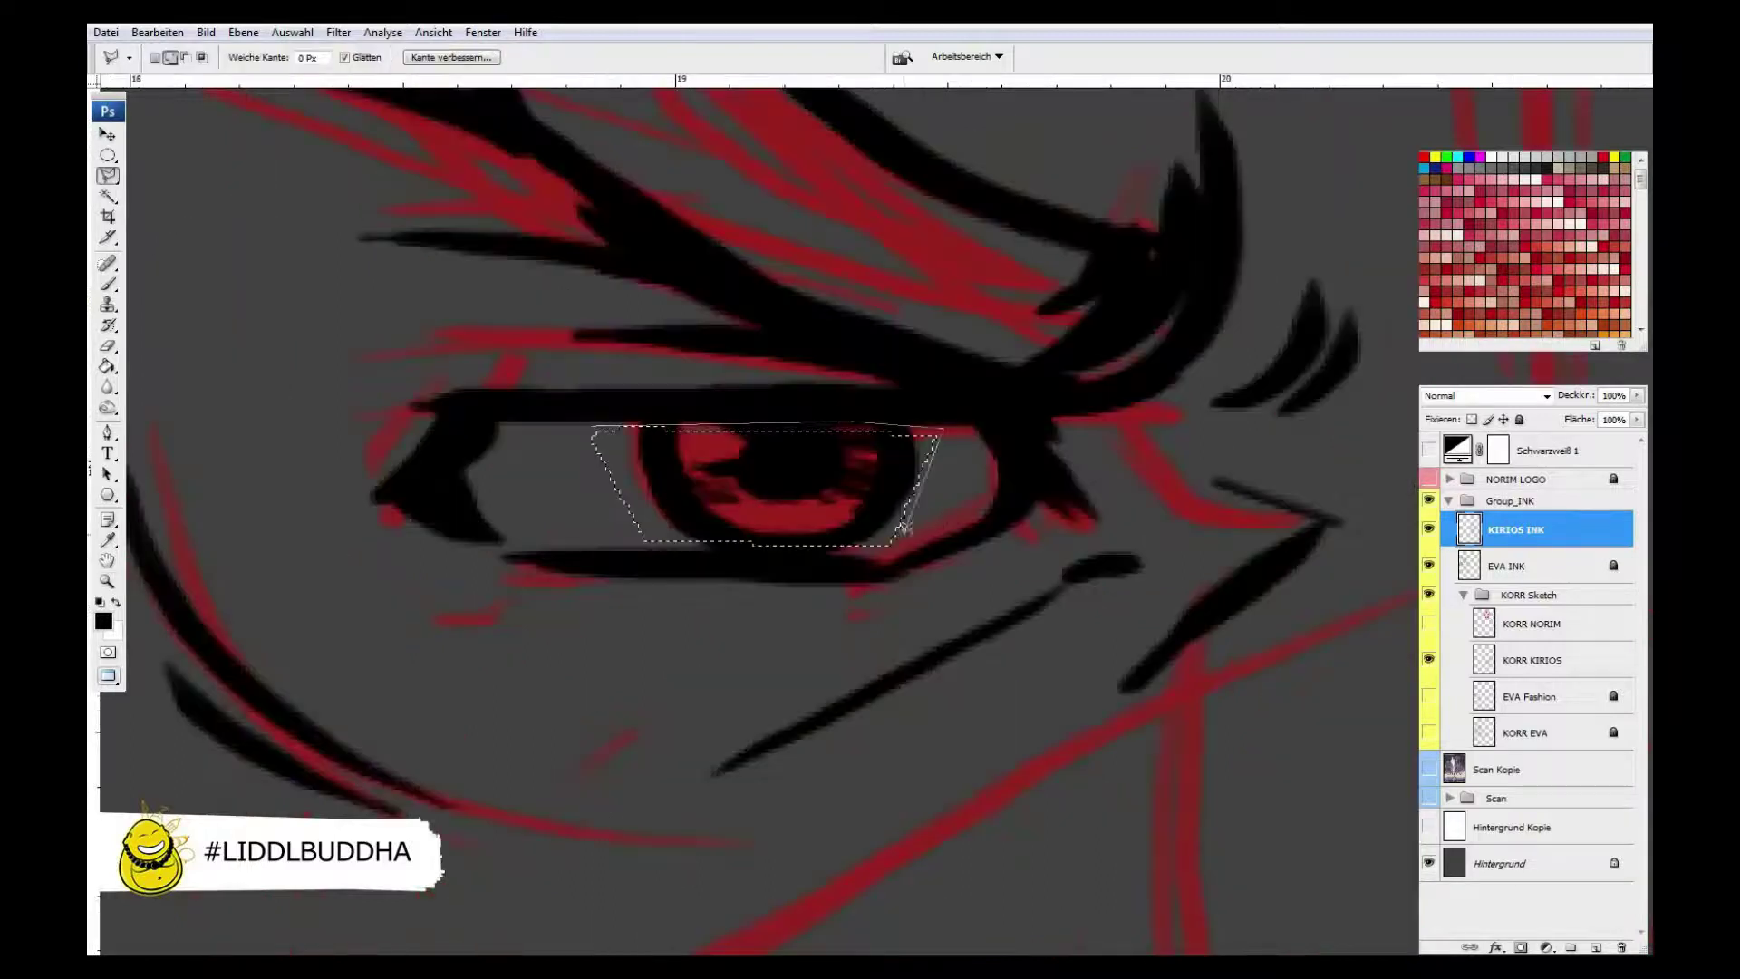
key(ctrl+t)
key(Left)
key(Left)
key(Left)
key(Return)
key(ctrl+0)
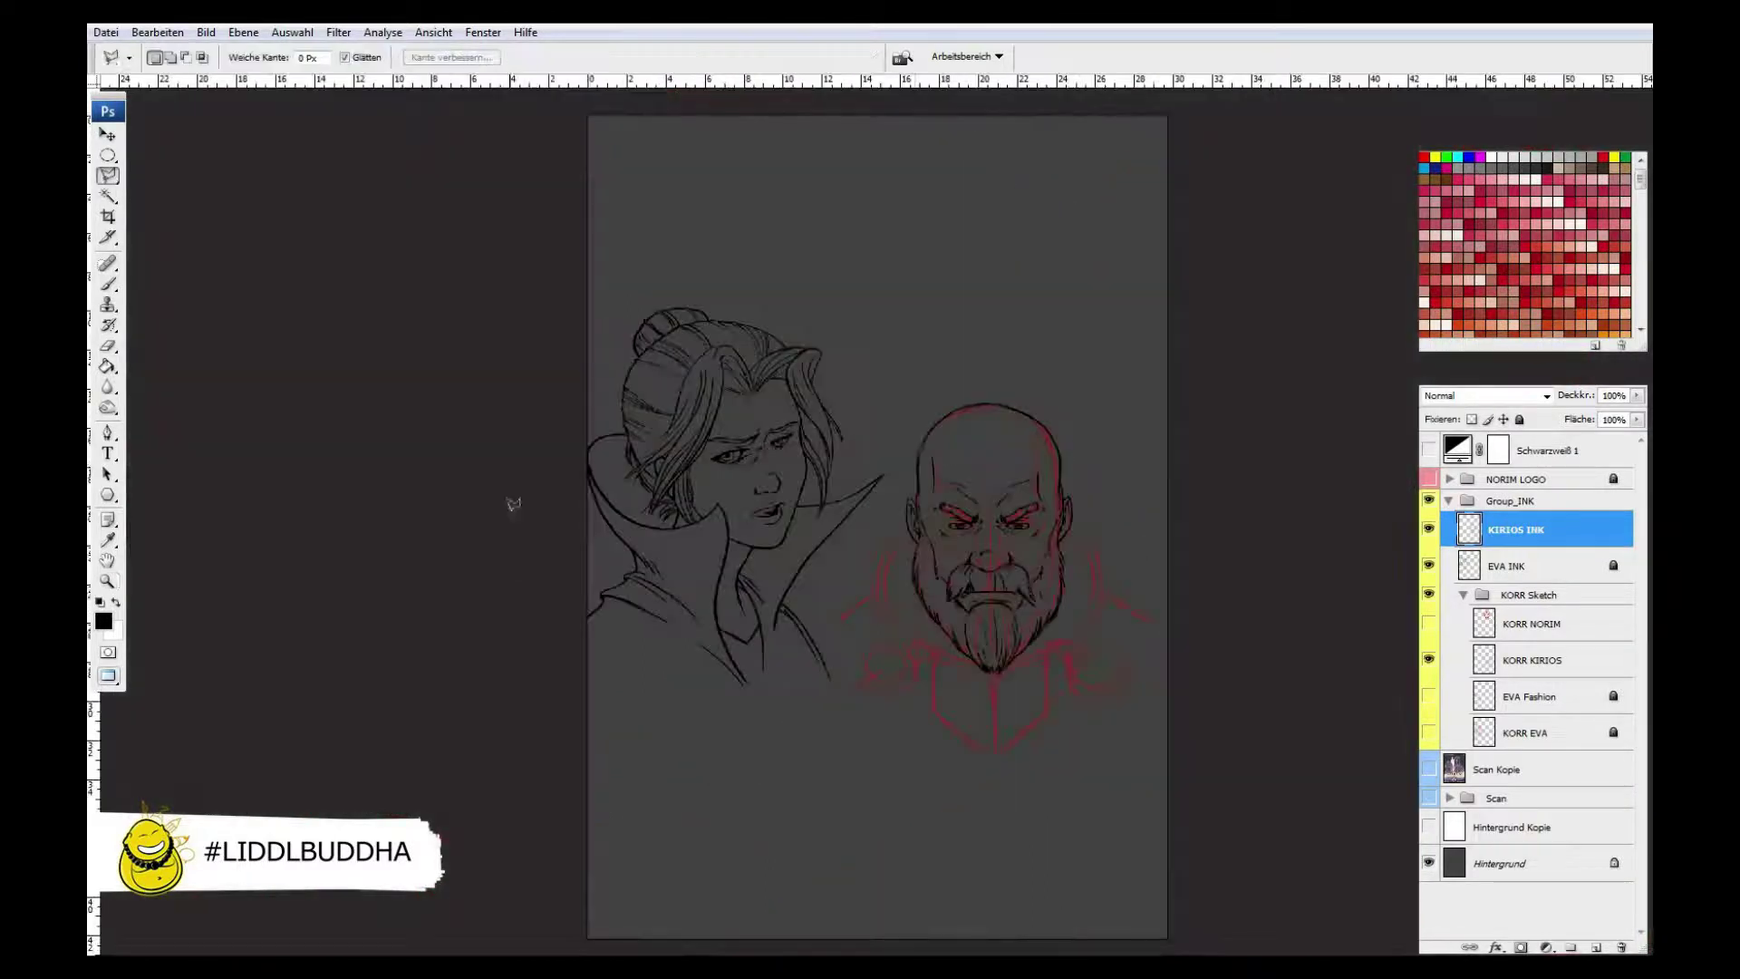
key(z)
click(1040, 671)
key(ctrl+minus)
key(ctrl+minus)
key(ctrl+0)
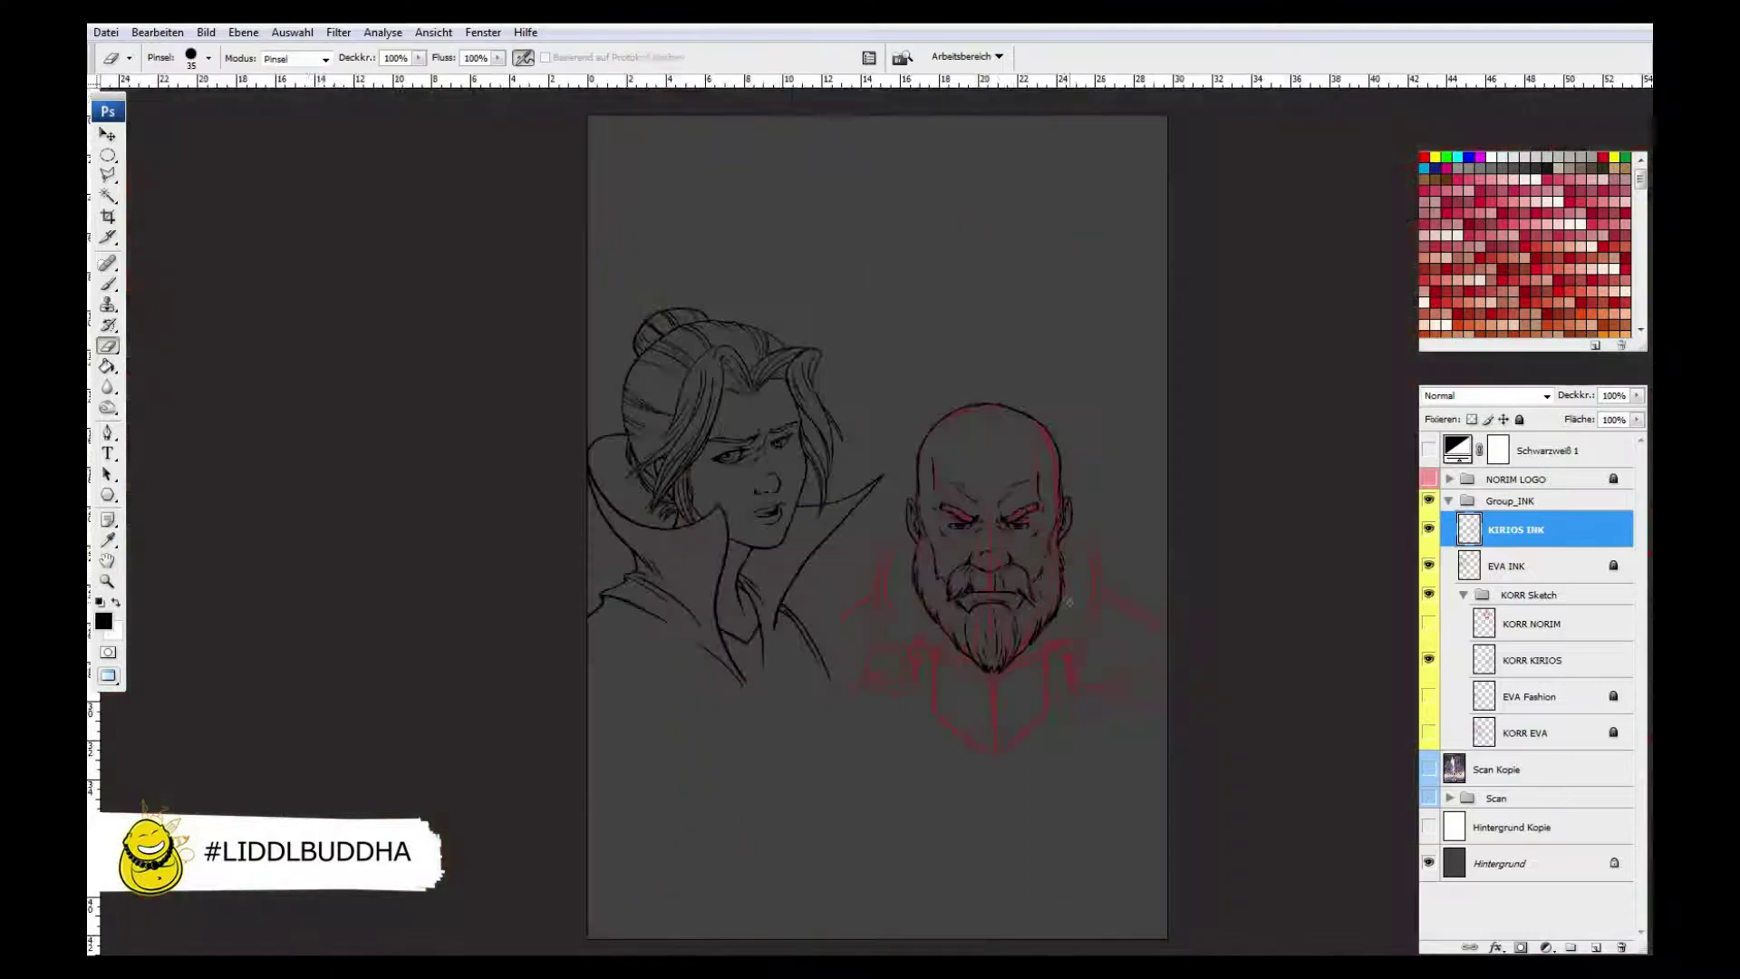
- Add a new layer named Kirios Rüssi above KIRIOS INK for the armour
click(941, 743)
key(ctrl+shift+n)
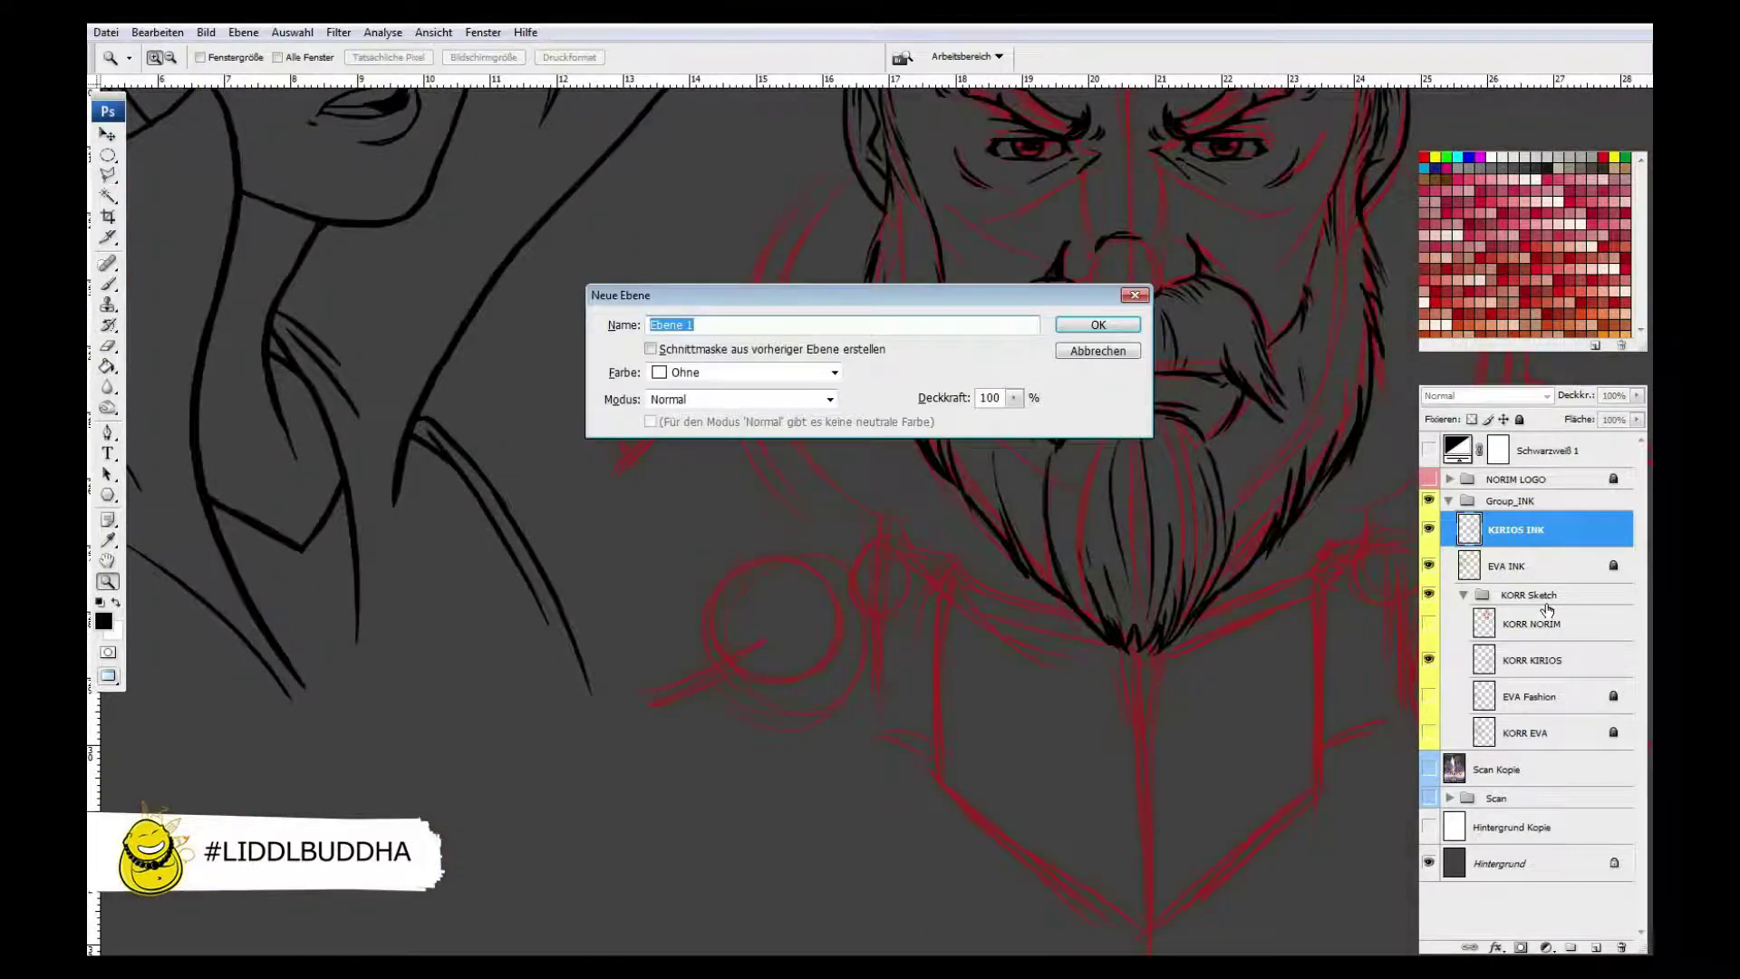
key(Return)
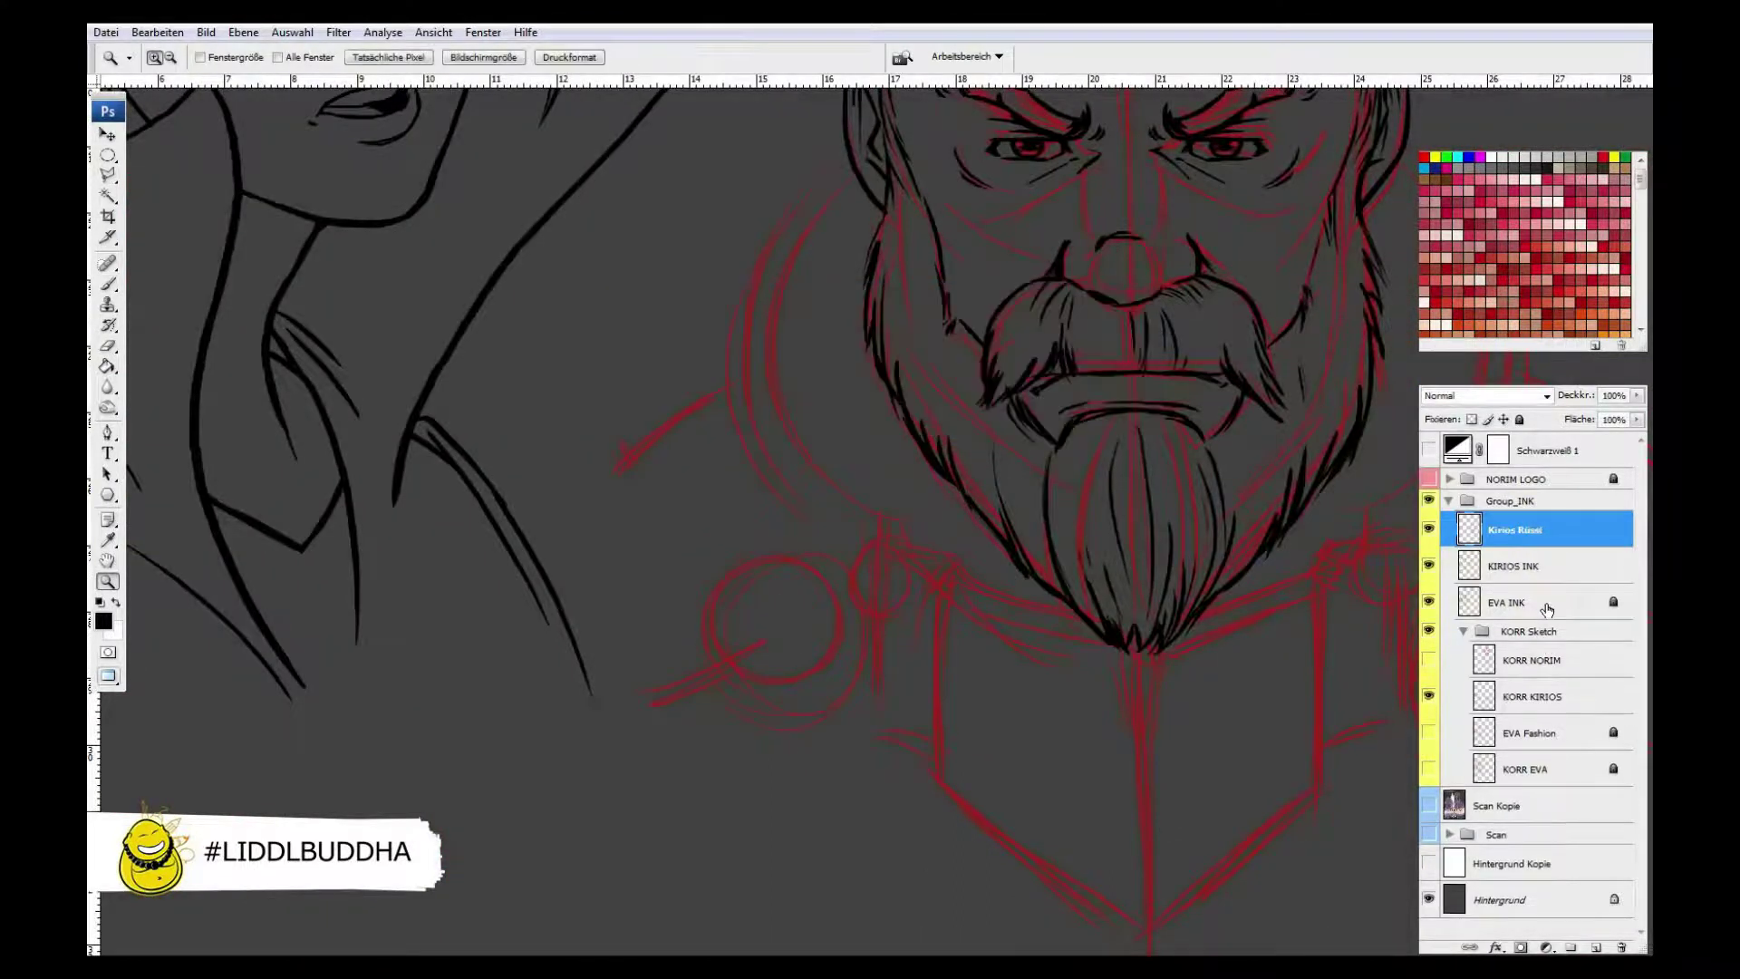
- Ink one half of the angular breastplate below the beard, with its upper edge, folded side panel and lower edge
key(b)
drag(1249, 586, 805, 575)
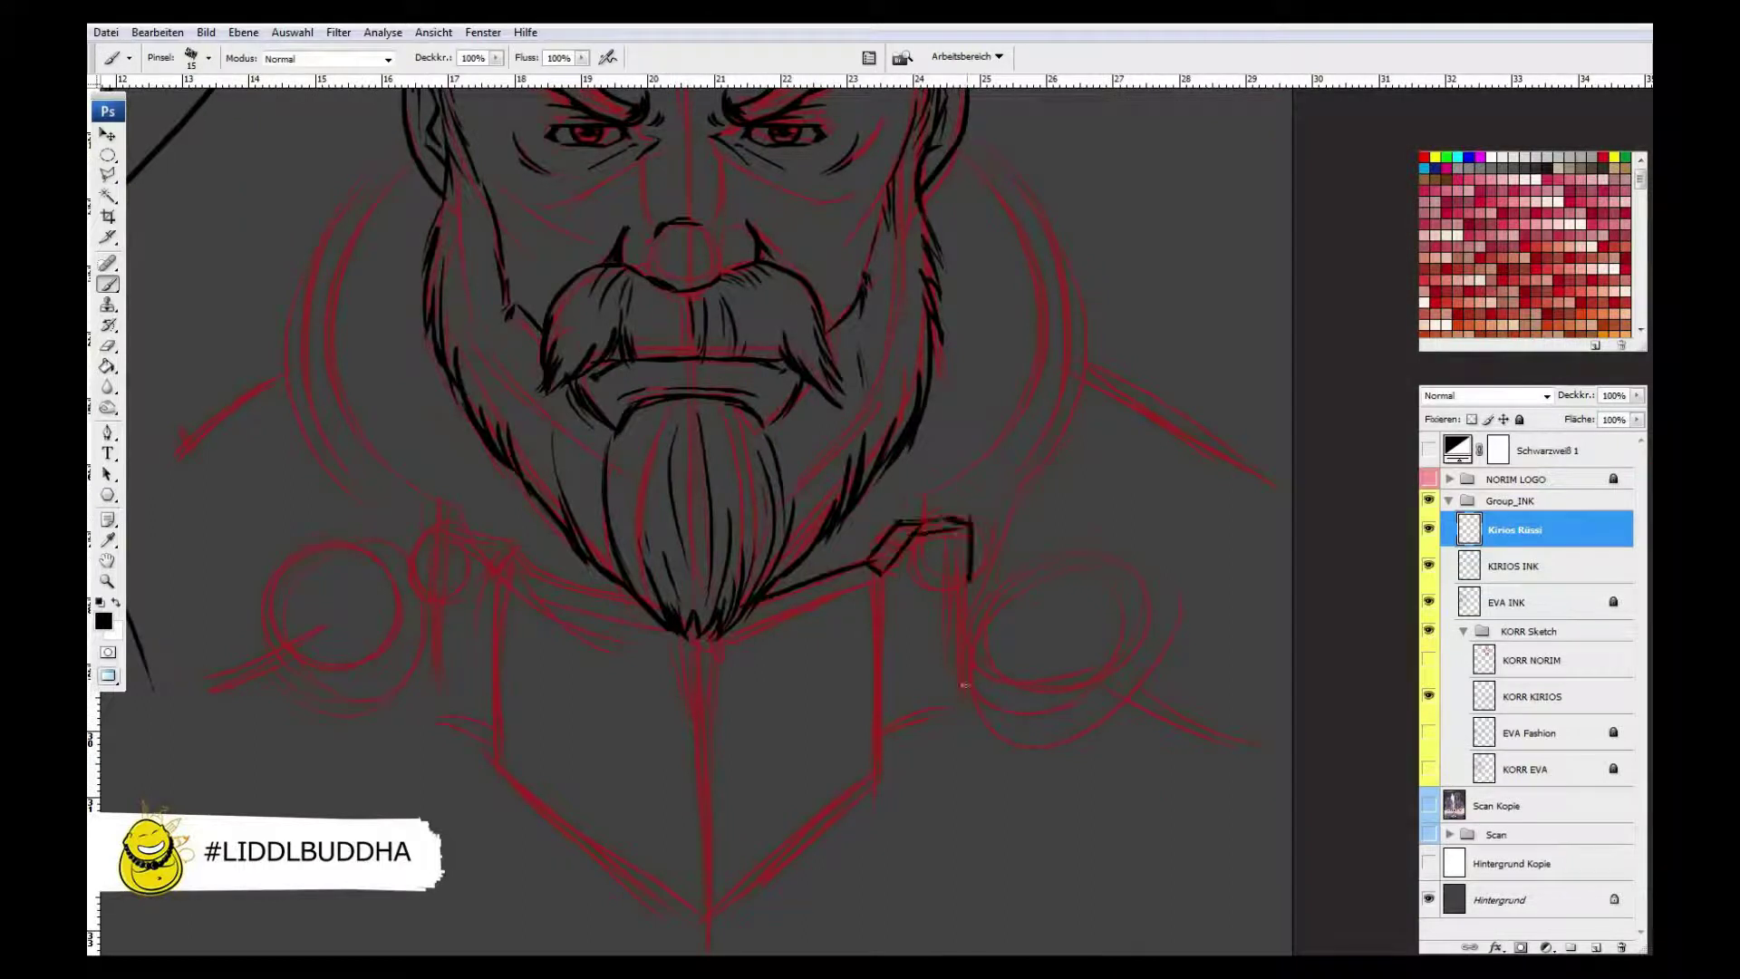
shift+click(964, 698)
shift+click(875, 775)
shift+click(700, 930)
- Draw a black circle over the sketched shoulder disc by stroking a circular selection refined with 30% contrast and +10% expansion
key(m)
drag(988, 547, 1174, 736)
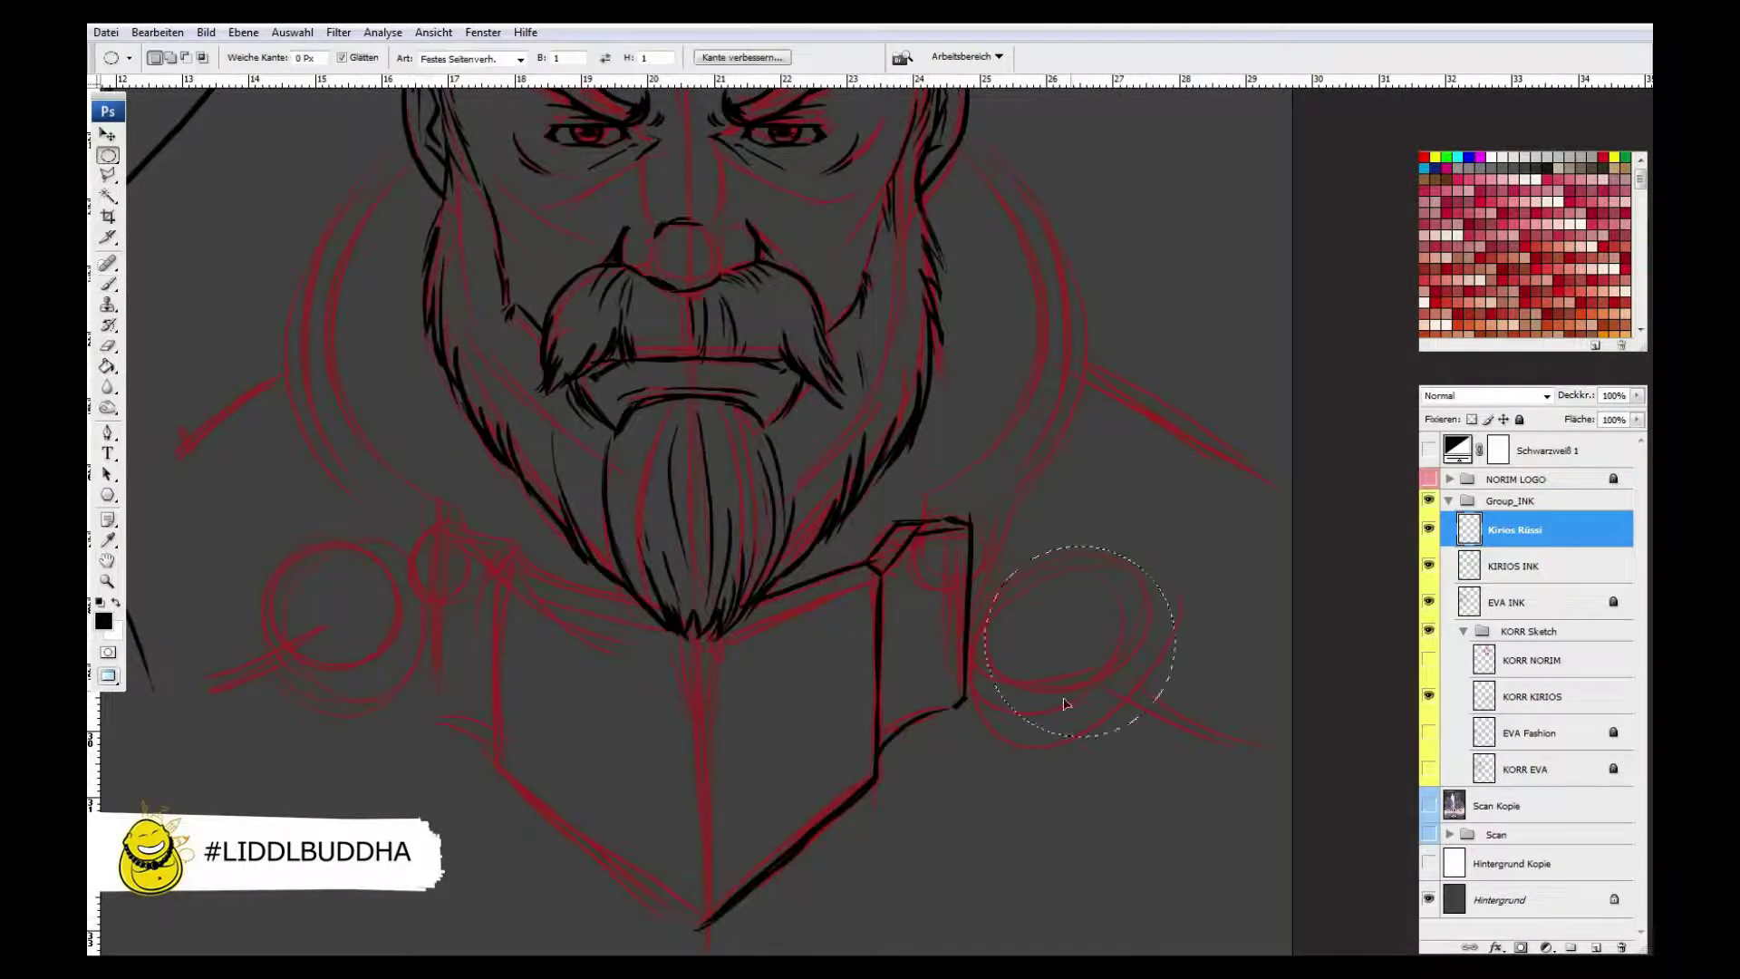
click(206, 32)
click(173, 299)
click(1010, 311)
click(292, 31)
click(335, 216)
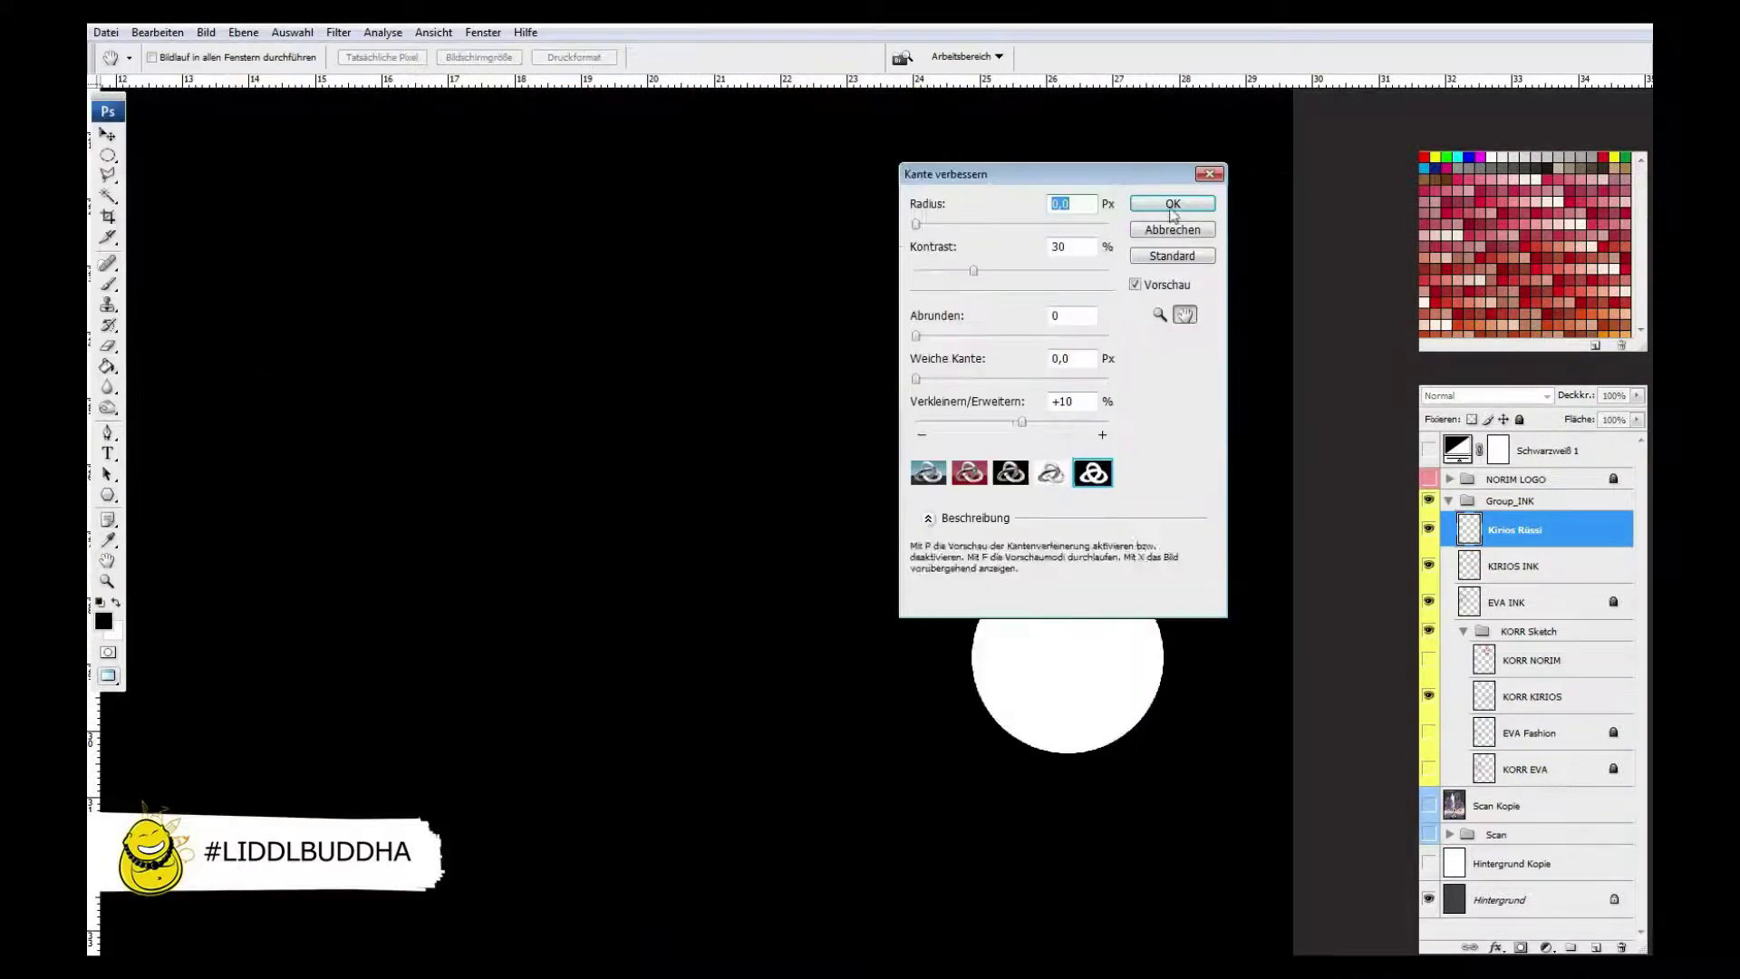
click(1173, 204)
click(157, 32)
click(172, 299)
key(Return)
- Duplicate the shoulder disc's circle and offset the copy slightly upward with Free Transform
key(z)
click(1118, 609)
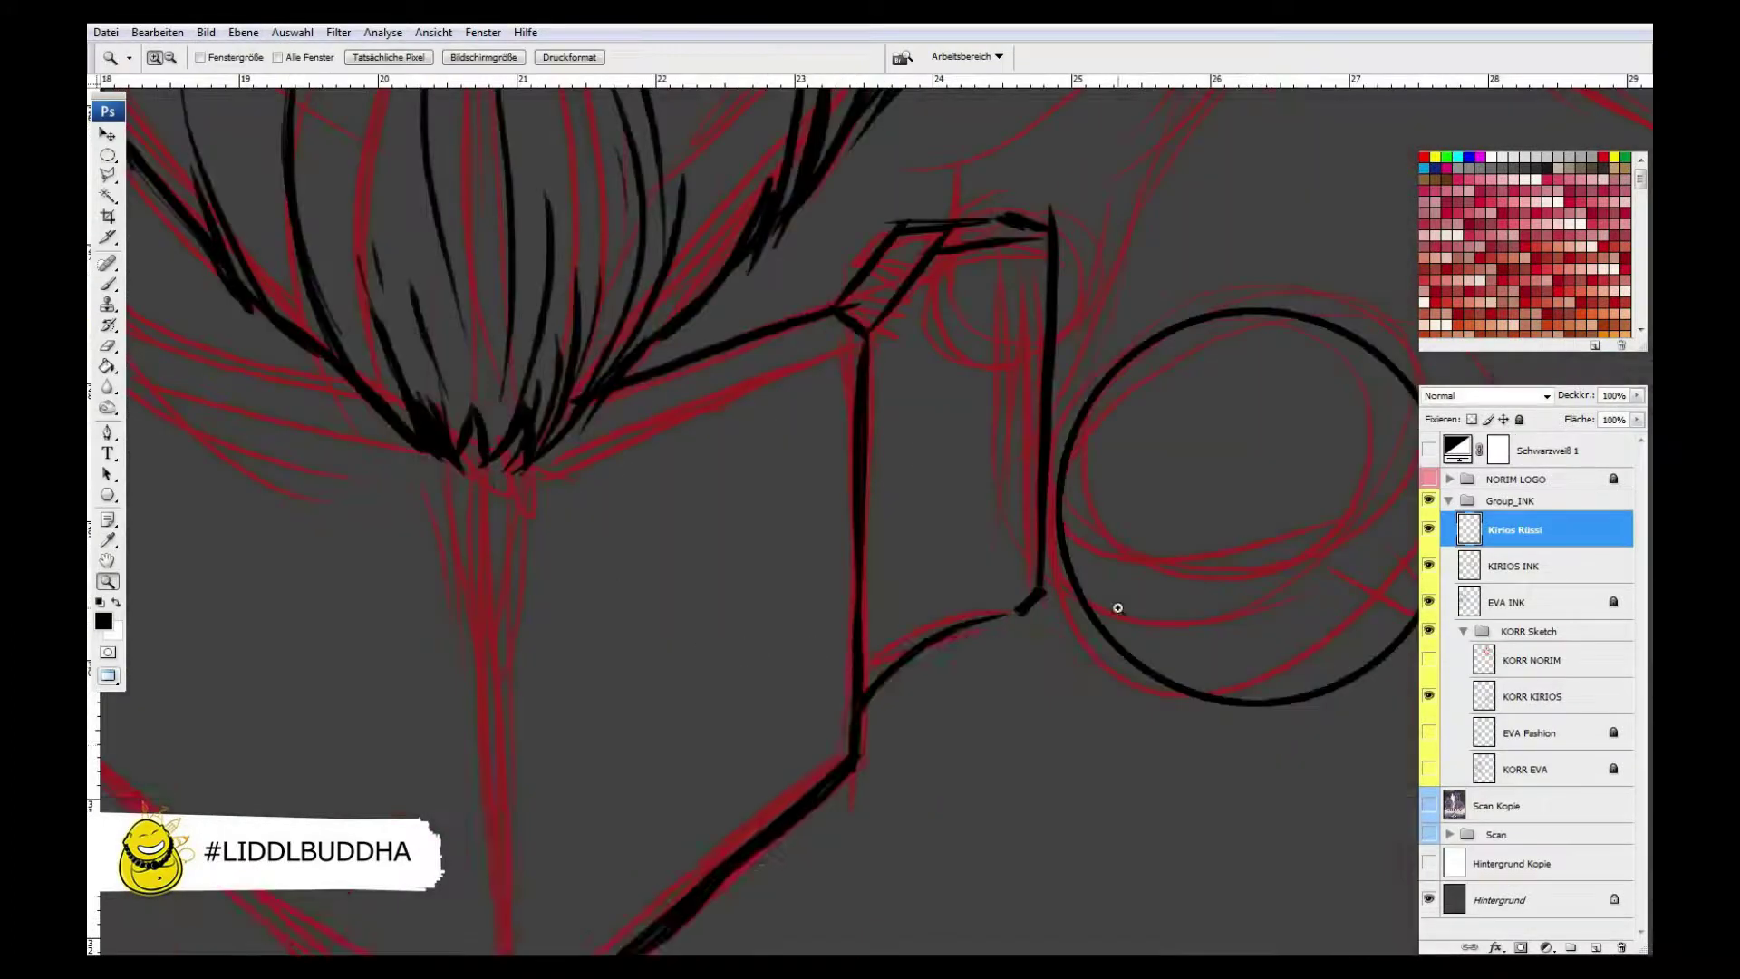
scroll(1118, 609, right, 5)
key(l)
mouse_move(847, 241)
mouse_down()
mouse_move(778, 727)
mouse_move(847, 241)
mouse_up()
key(ctrl+j)
key(ctrl+t)
drag(916, 478, 916, 441)
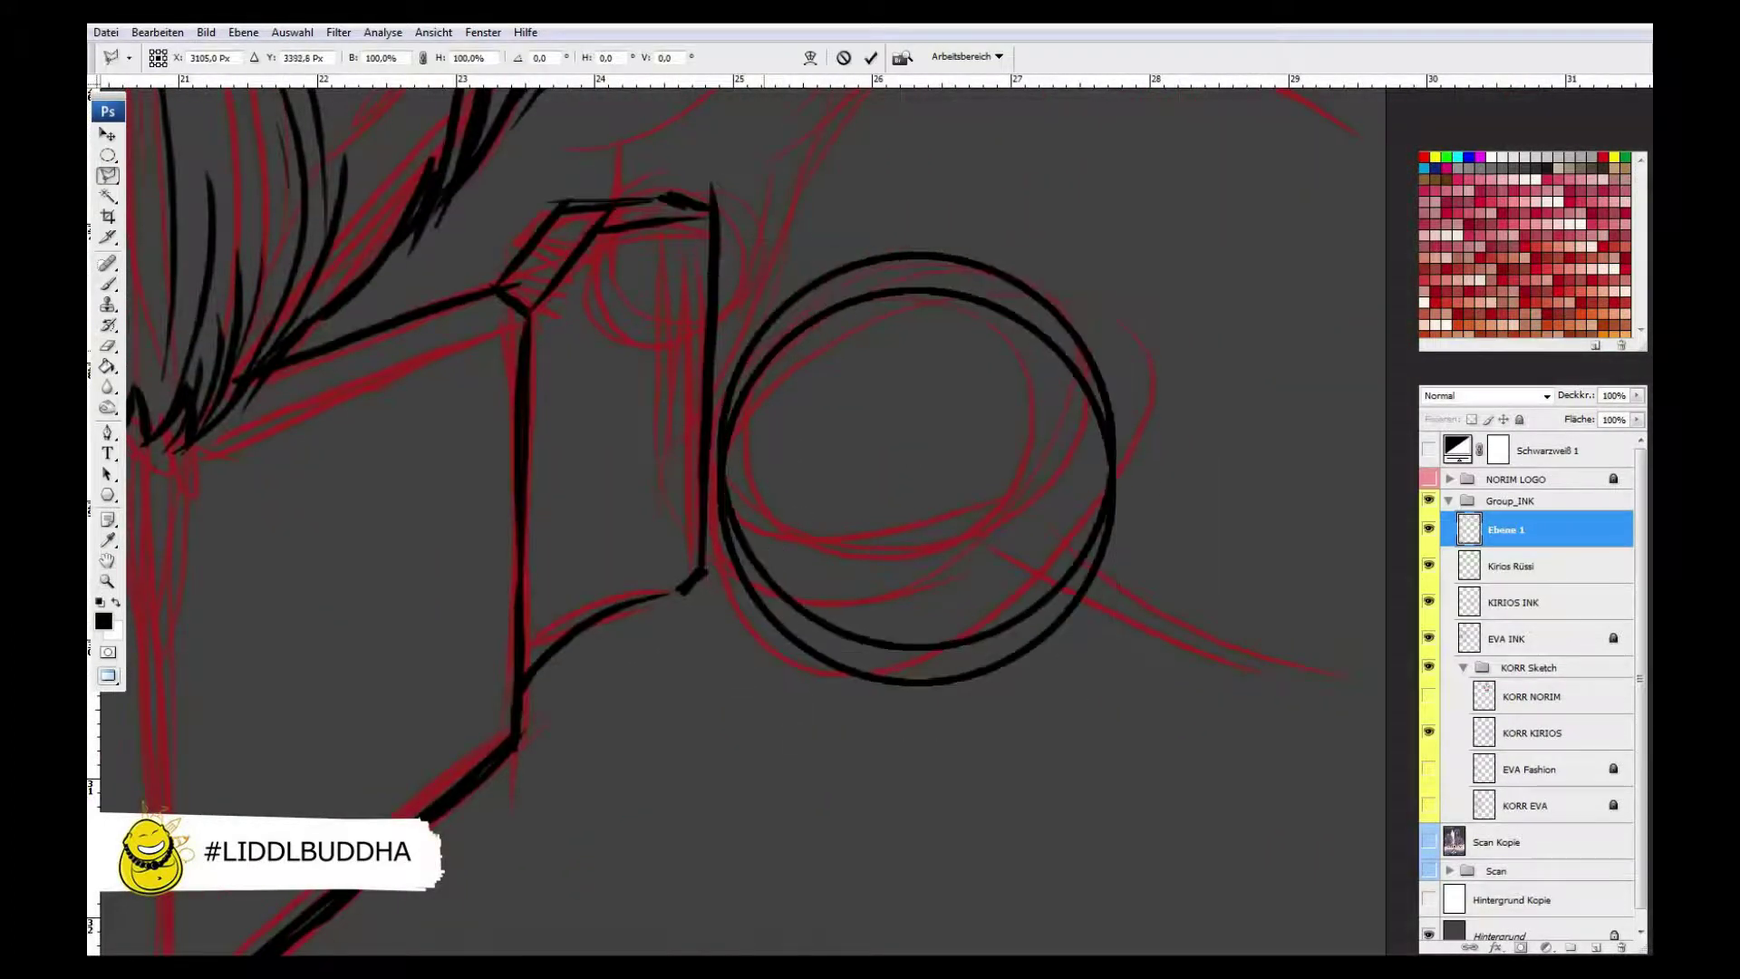
key(Return)
- Delete the lower part of the disc's inner circle and merge the copied circle into the armour layer
drag(1115, 453, 752, 472)
key(Delete)
key(ctrl+d)
key(ctrl+e)
- Ink the inner edge lines and strengthen the lower corner of the breastplate's folded side panel
key(b)
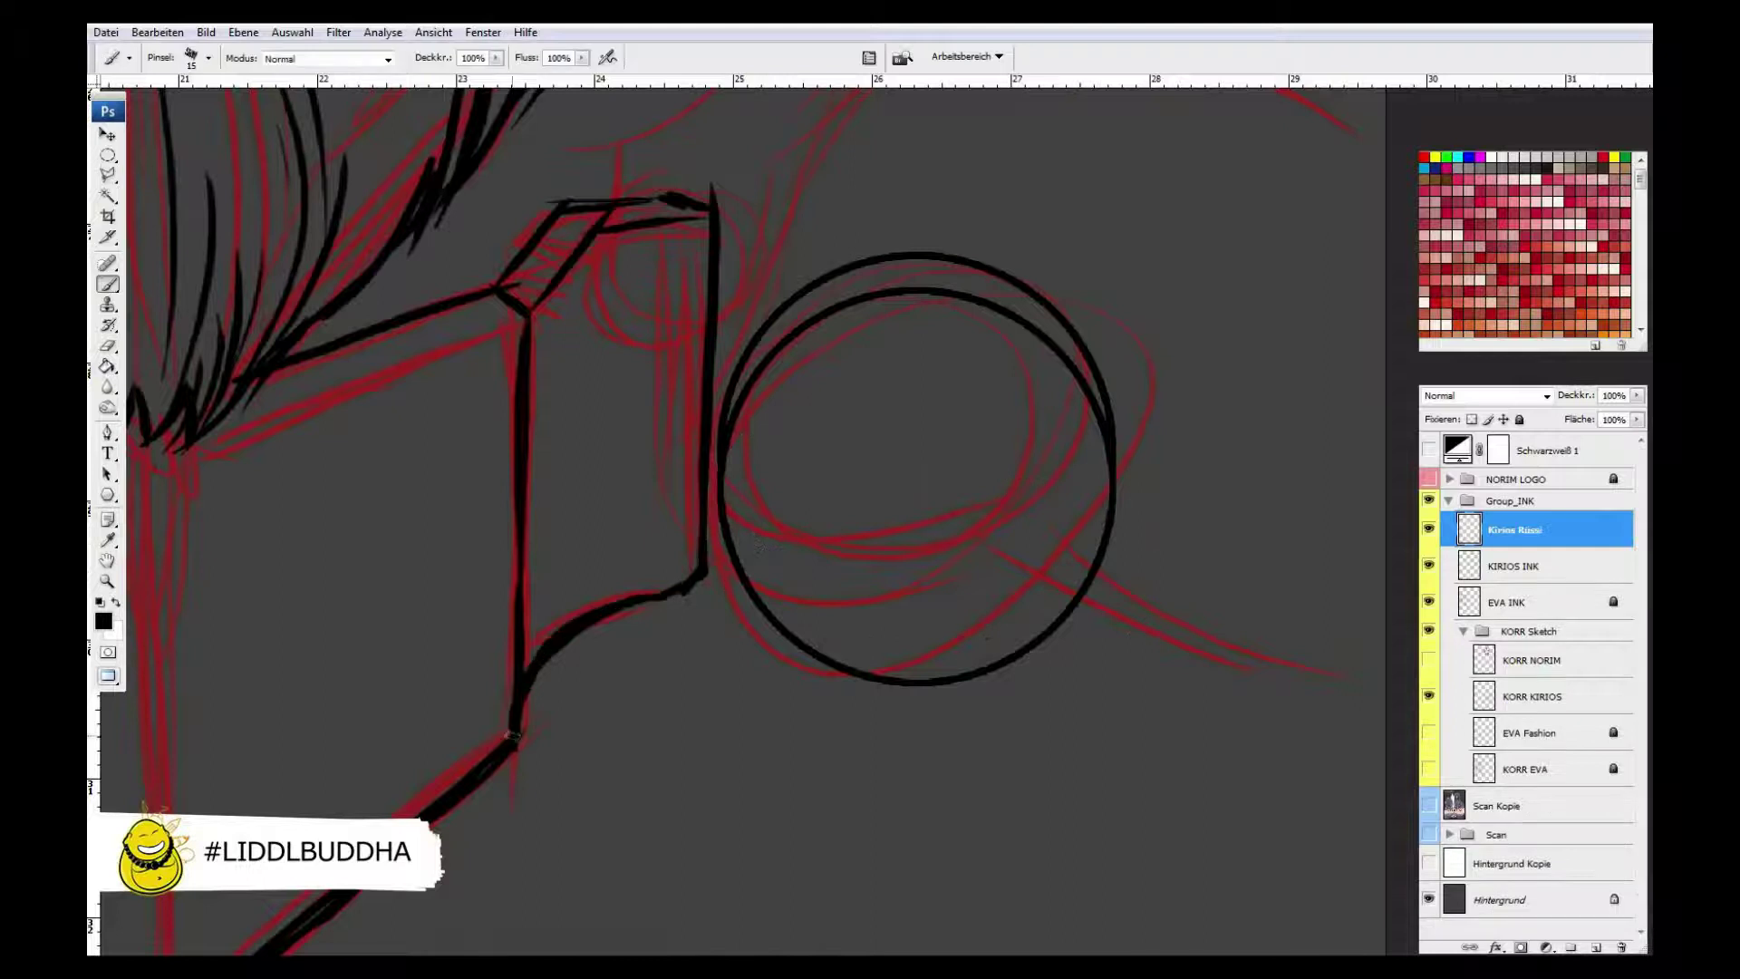
drag(587, 227, 577, 544)
drag(577, 586, 536, 634)
key(e)
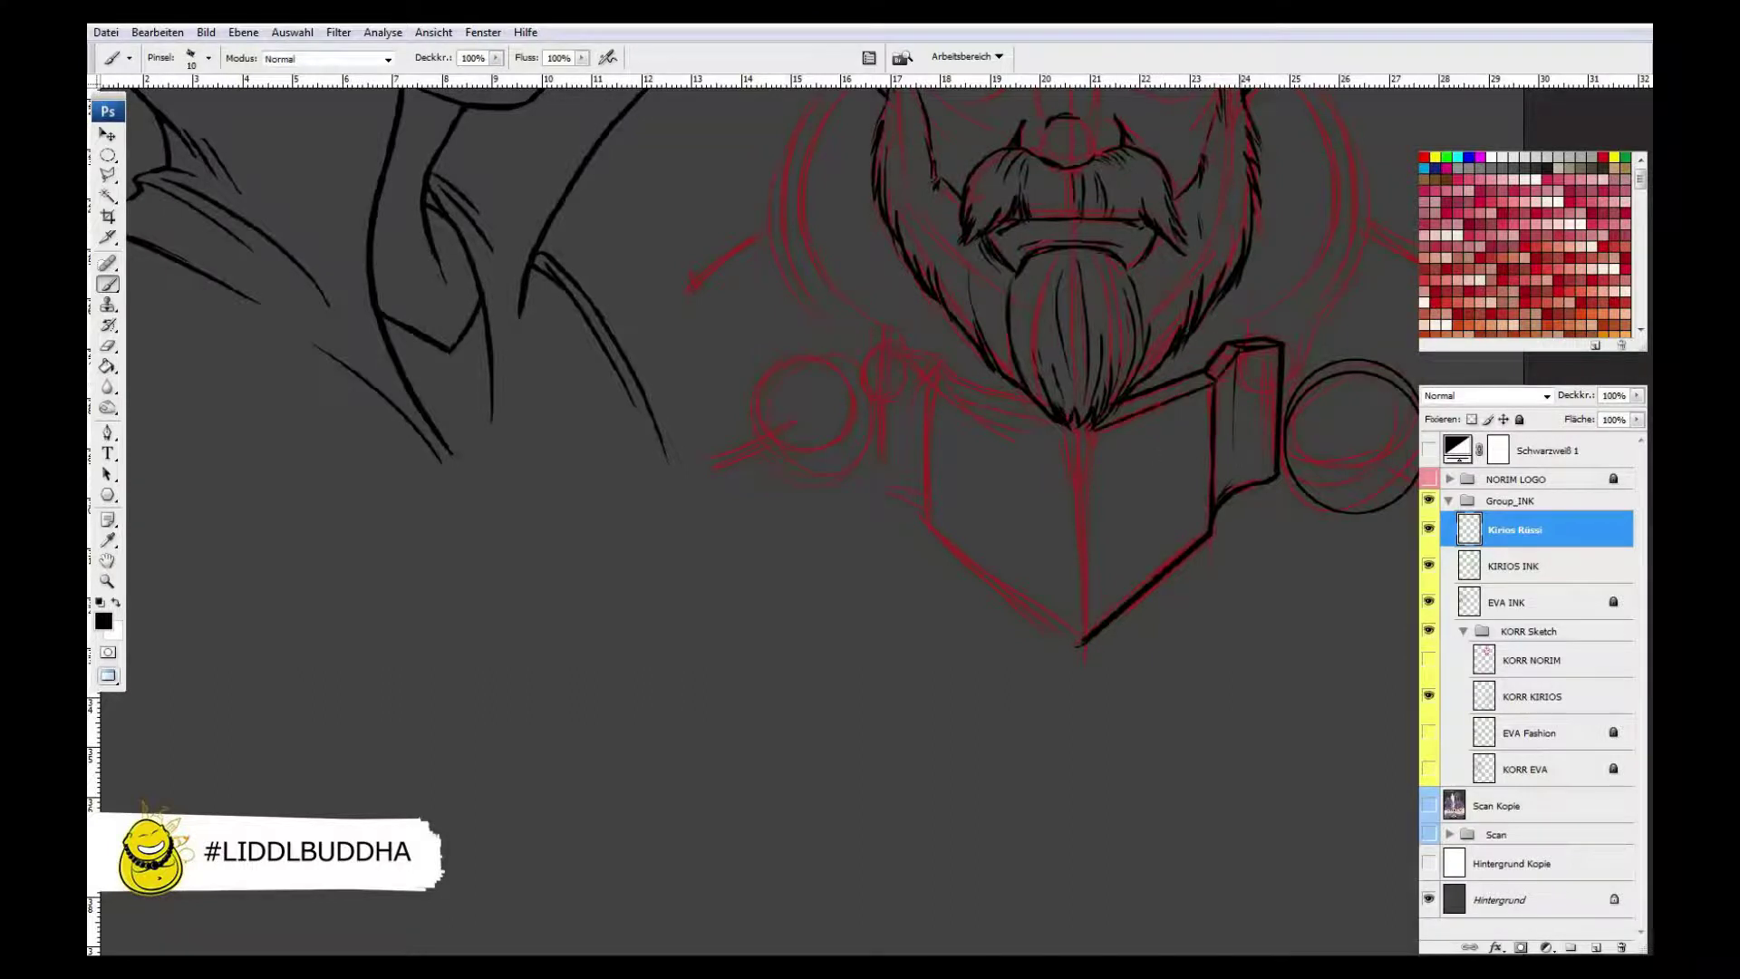
- Create a curved pen path for the round collar's inner edge beside the ear and beard, and stroke it with the brush
drag(1238, 503, 897, 716)
key(p)
click(938, 290)
mouse_move(916, 549)
mouse_down()
mouse_move(726, 632)
mouse_move(732, 655)
mouse_up()
key(b)
key(Return)
- Duplicate the collar curve rotated about -9° as the collar's outer edge, and ink the adjoining shoulder line
click(108, 175)
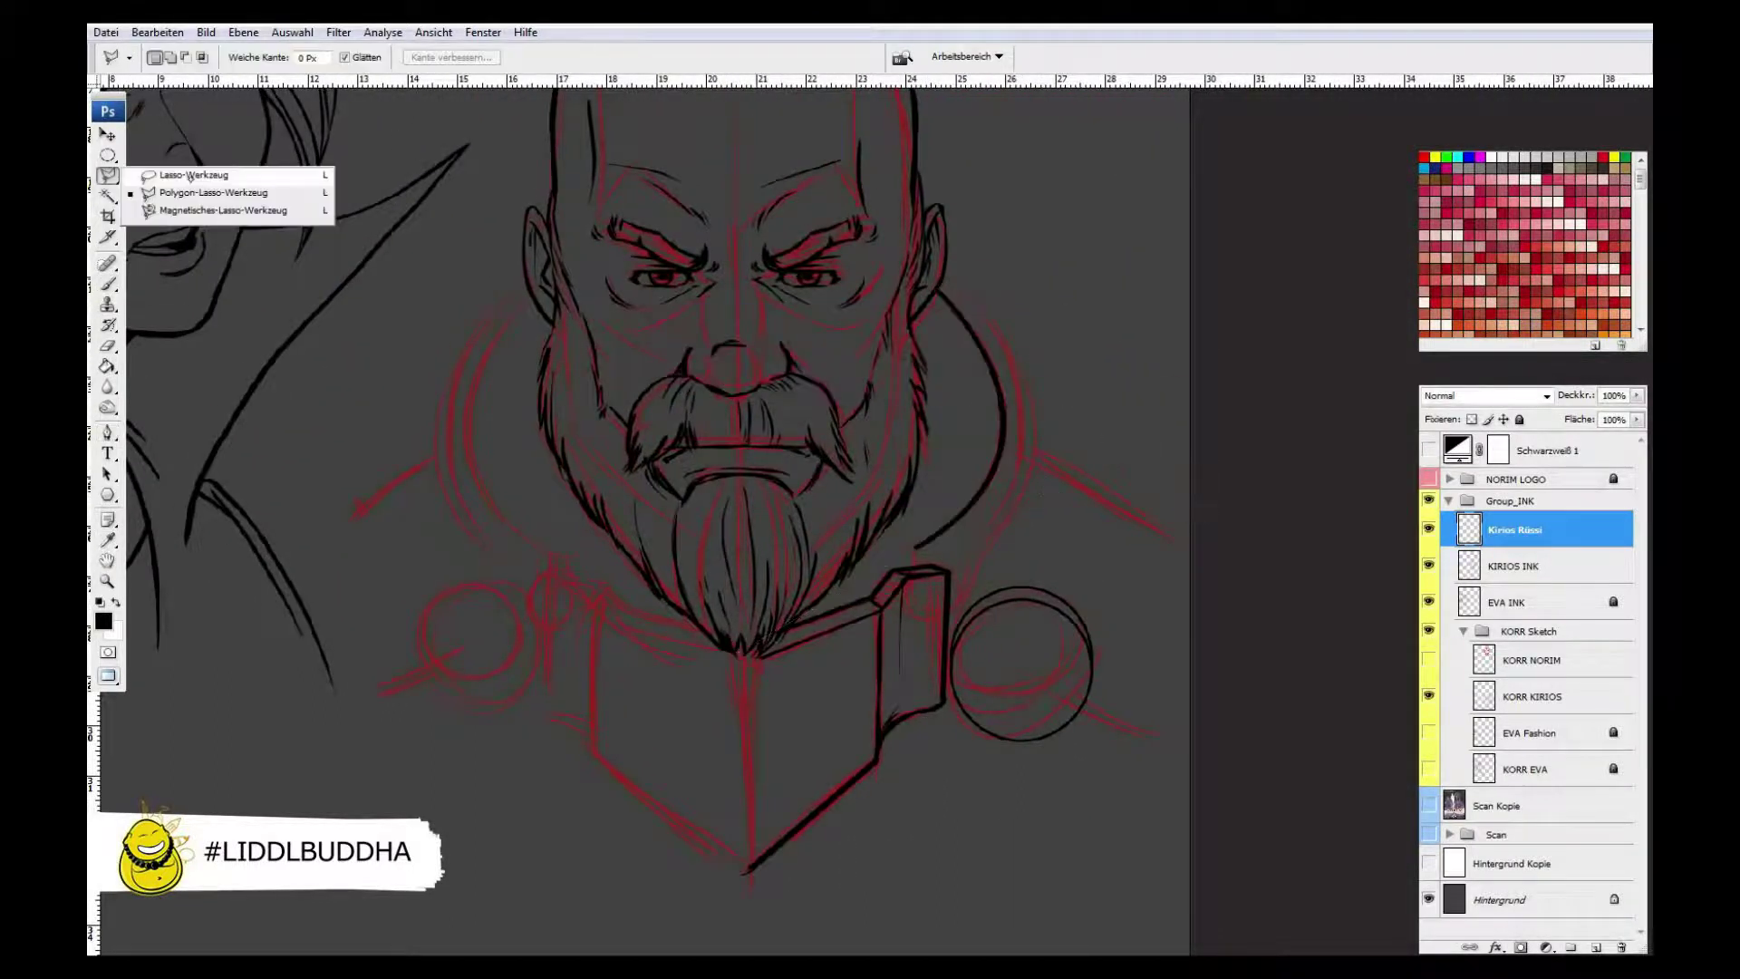
click(231, 175)
key(ctrl+shift+alt+n)
drag(943, 272, 1024, 535)
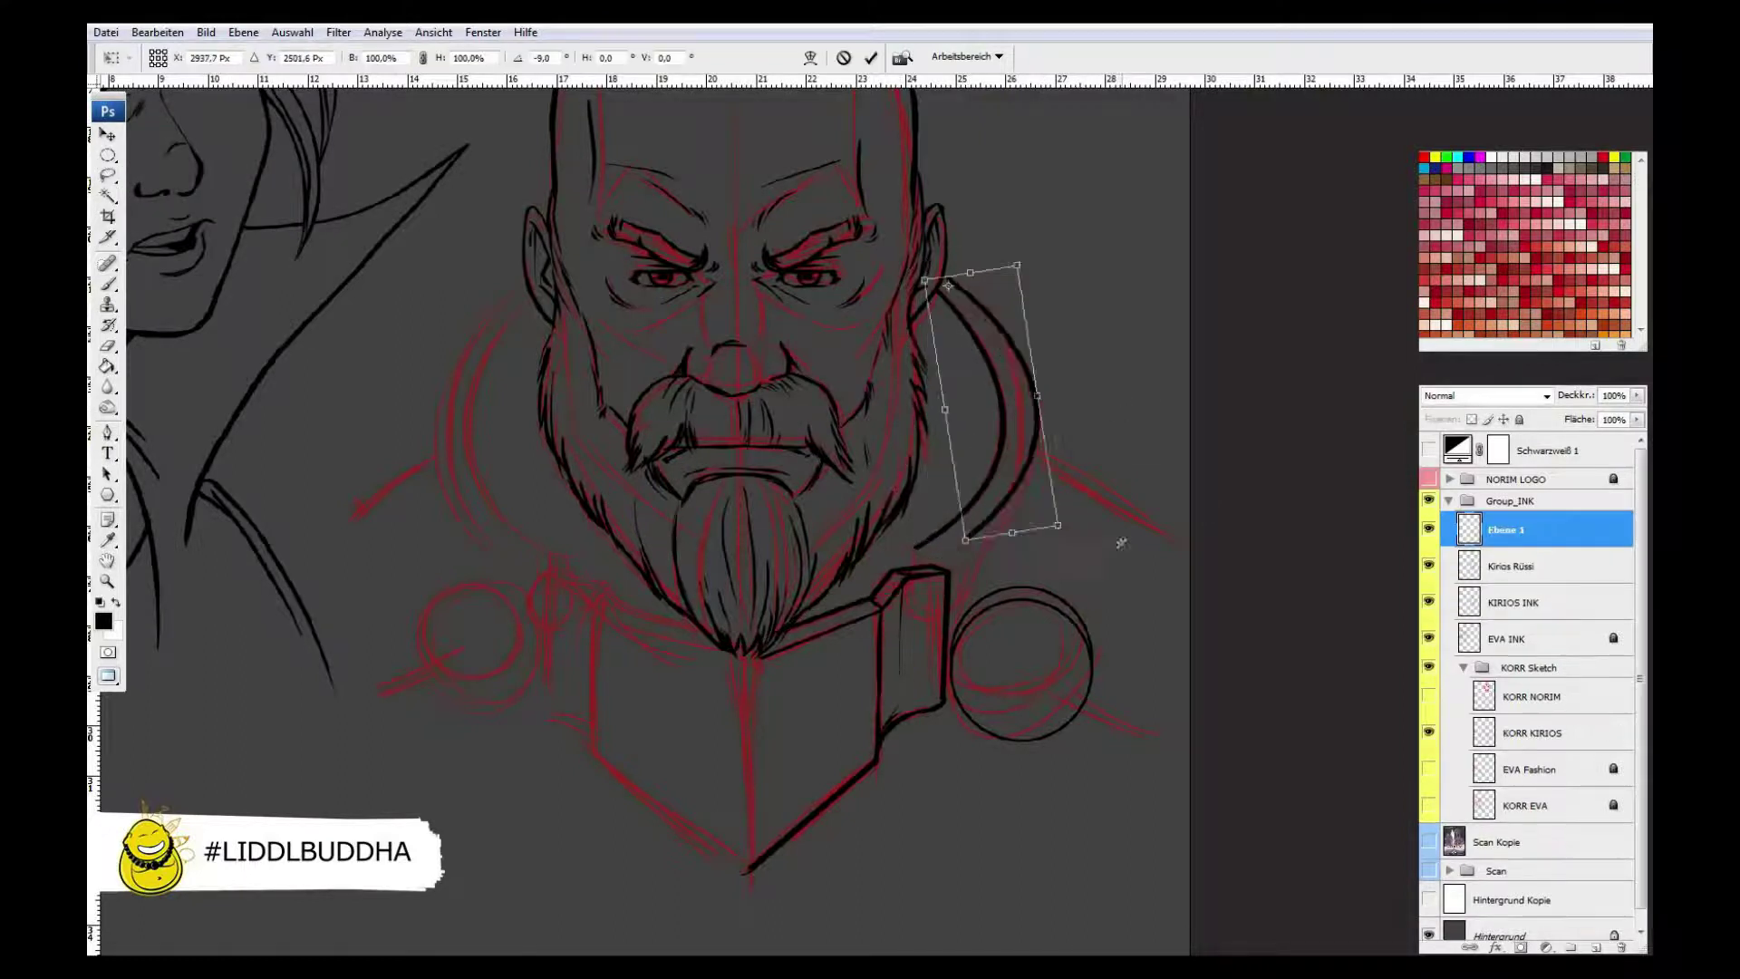
key(Return)
key(b)
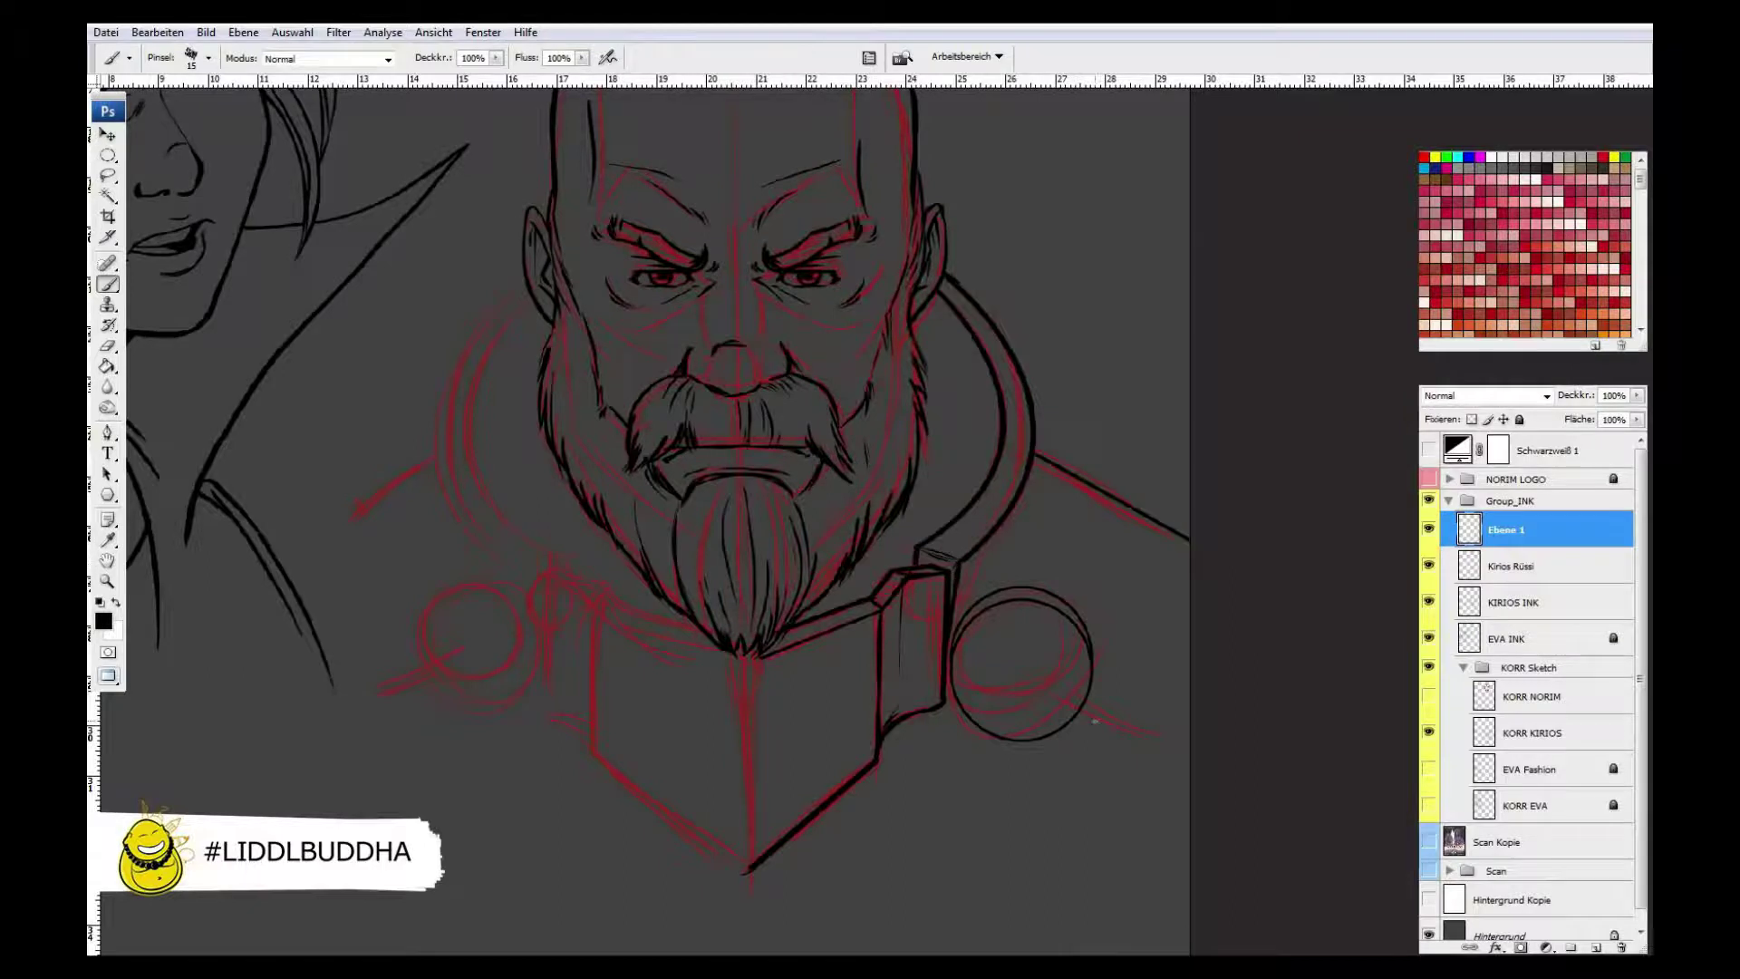
- Ink the sleeve's outline and folds around the shoulder disc, plus the upper and lower edges of the plate beyond it
key(p)
key(b)
key(ctrl+z)
key(ctrl+plus)
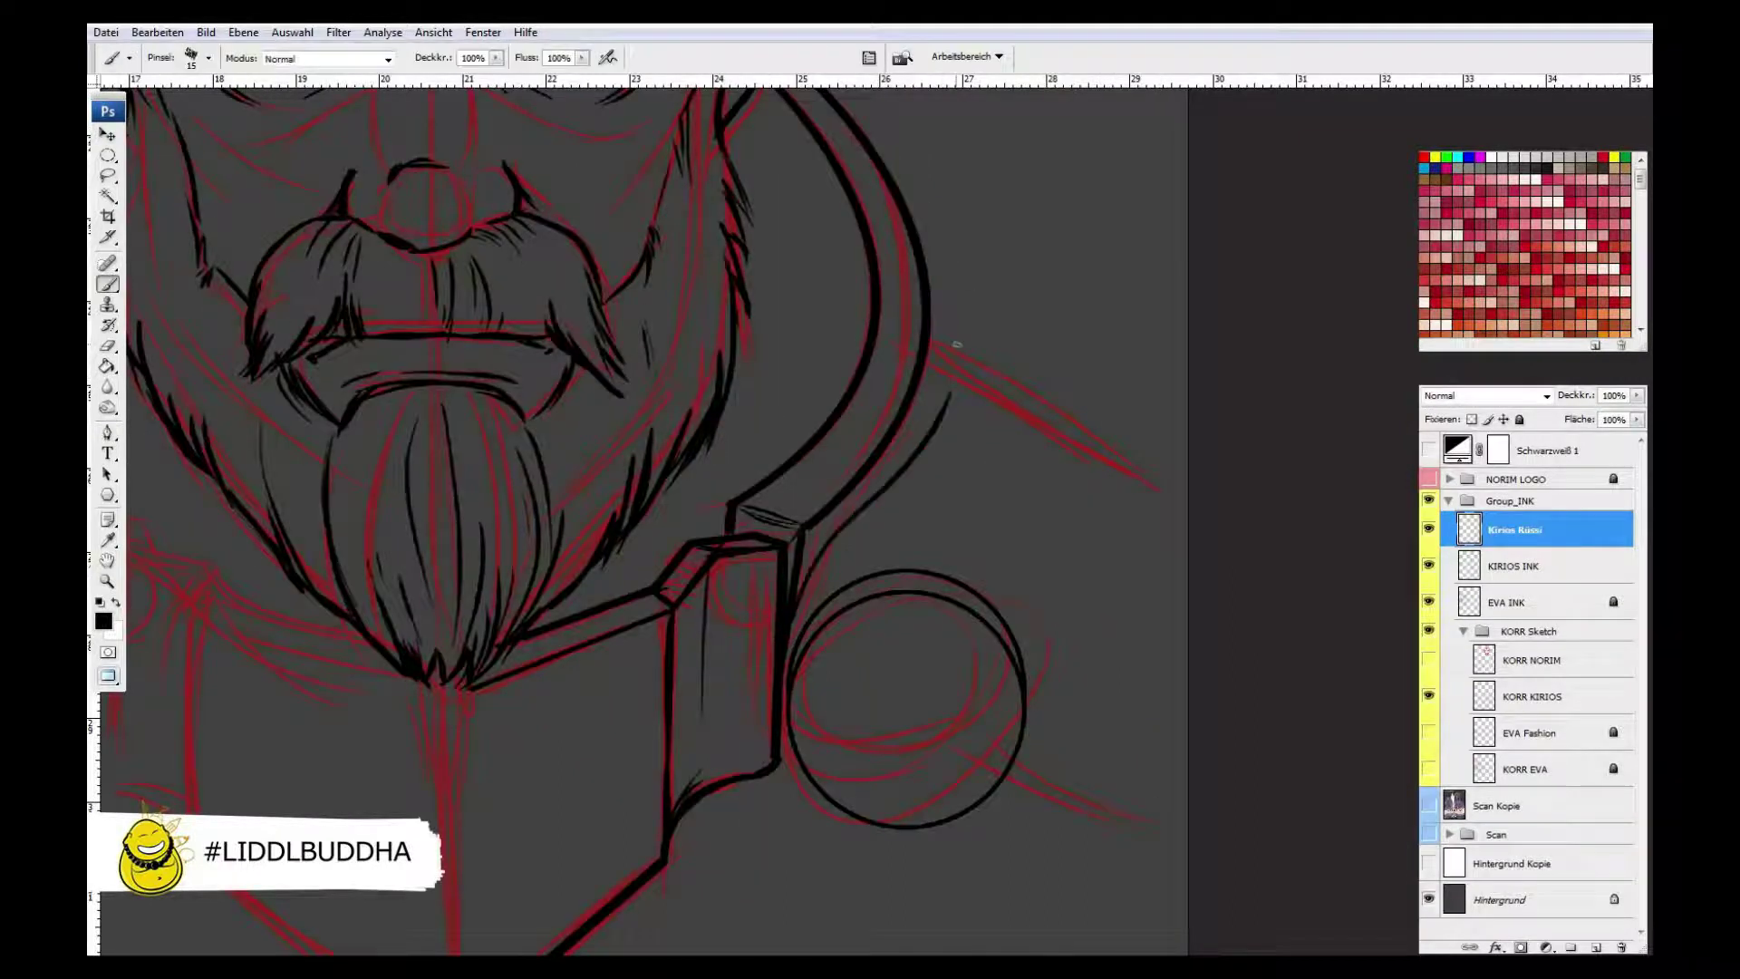
drag(824, 580, 1033, 499)
drag(916, 566, 1151, 485)
drag(1024, 707, 1188, 585)
drag(997, 788, 1187, 852)
drag(1006, 380, 1110, 427)
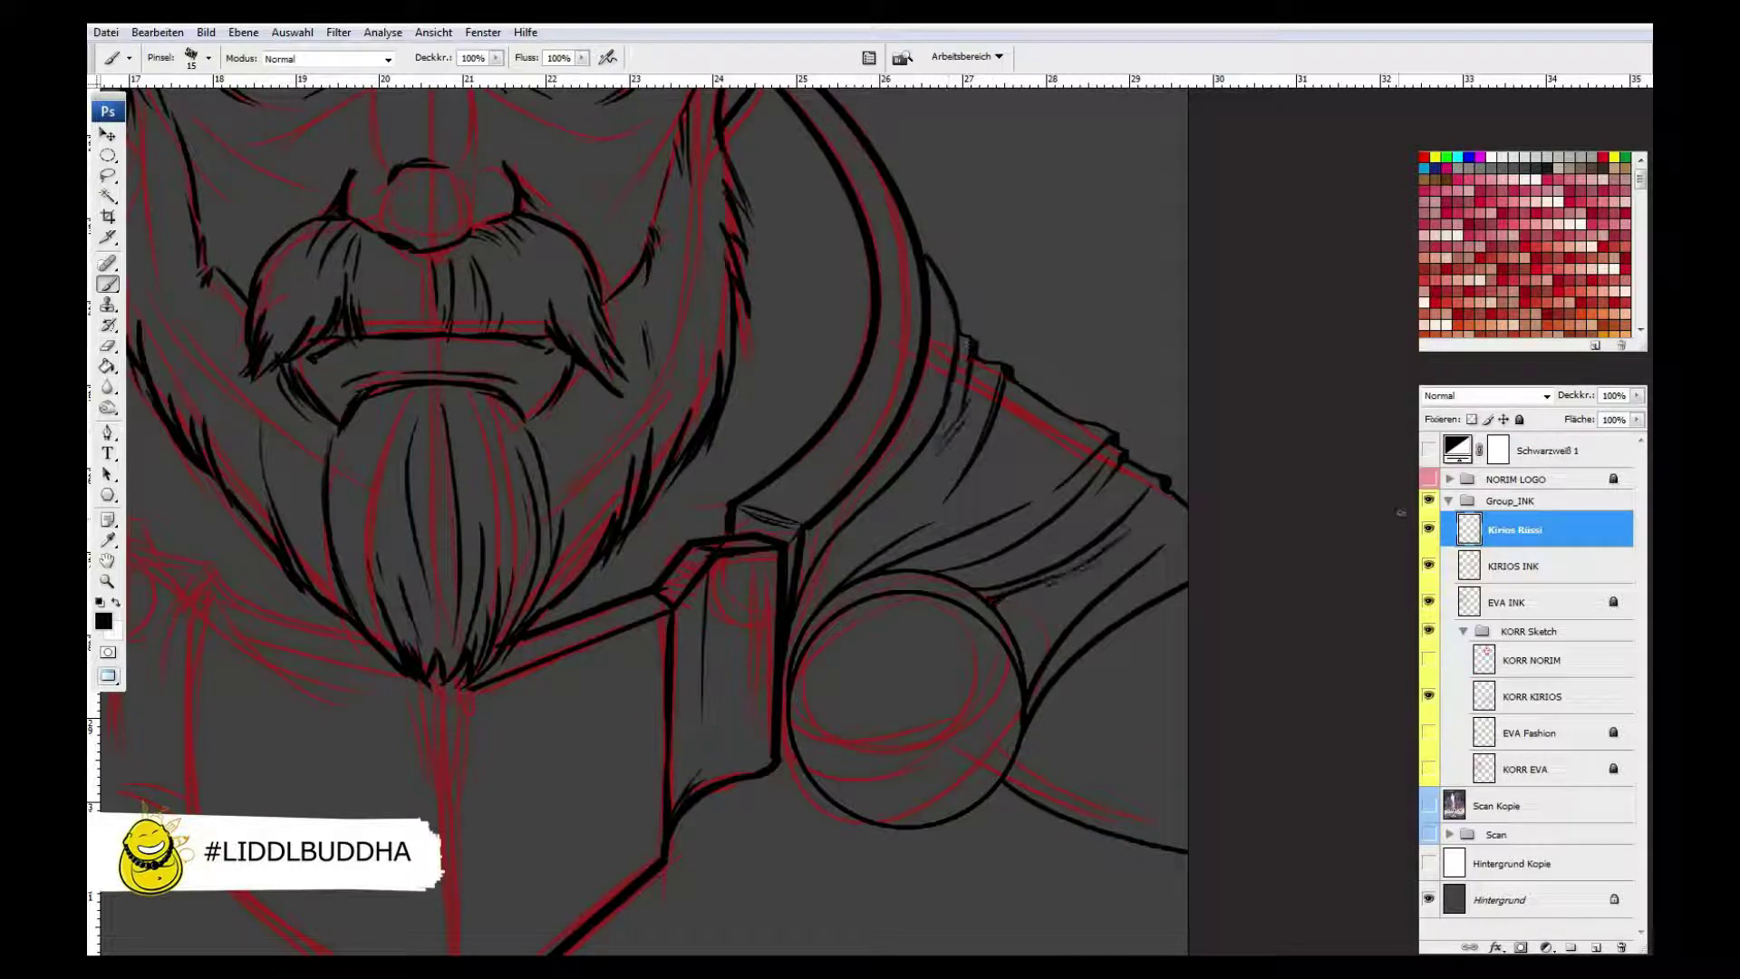
- With a size 10 brush, ink the shoulder plate's inner border and the outline of a trunk-like ornament with a curled top
key(bracketleft)
key(ctrl+plus)
drag(834, 481, 1287, 594)
mouse_move(1043, 544)
mouse_down()
mouse_move(1024, 272)
mouse_move(1115, 136)
mouse_up()
drag(1120, 181, 1287, 123)
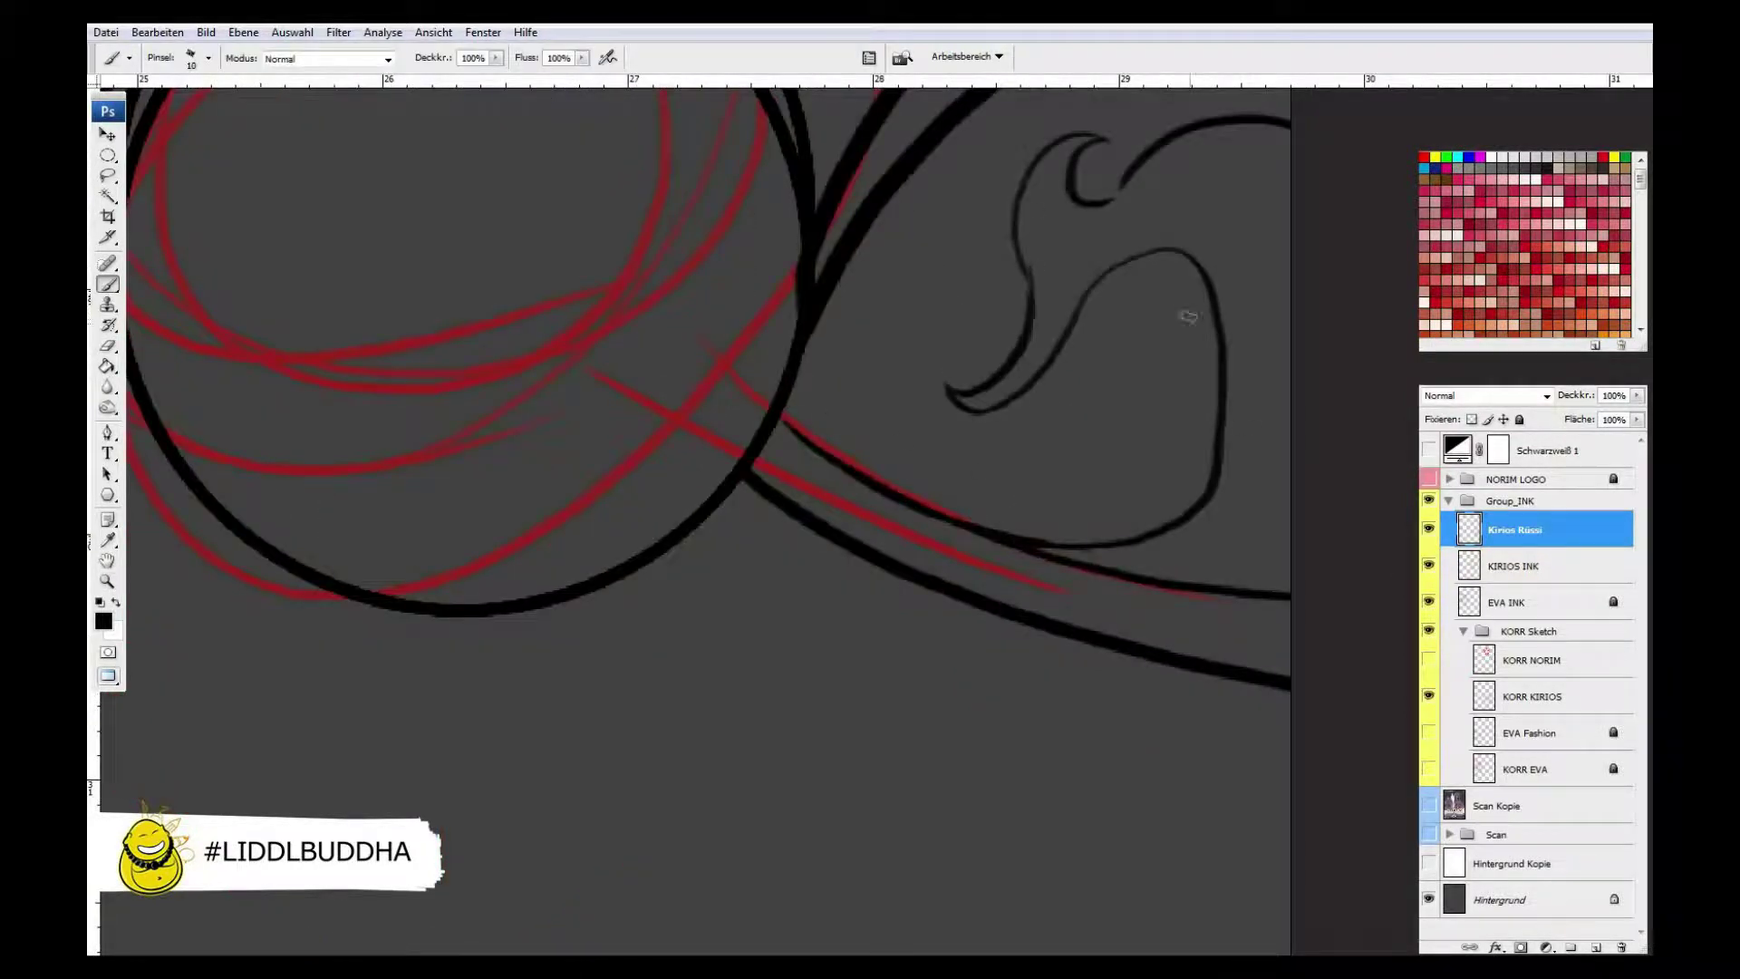
- Ink the scalloped inner shape and the rounded lobe beneath the ornament's trunk
drag(1179, 313, 1070, 398)
mouse_move(1024, 498)
mouse_down()
mouse_move(1188, 399)
mouse_move(1070, 435)
mouse_up()
mouse_move(1038, 548)
mouse_down()
mouse_move(1206, 336)
mouse_move(1142, 591)
mouse_up()
drag(1093, 530, 1028, 612)
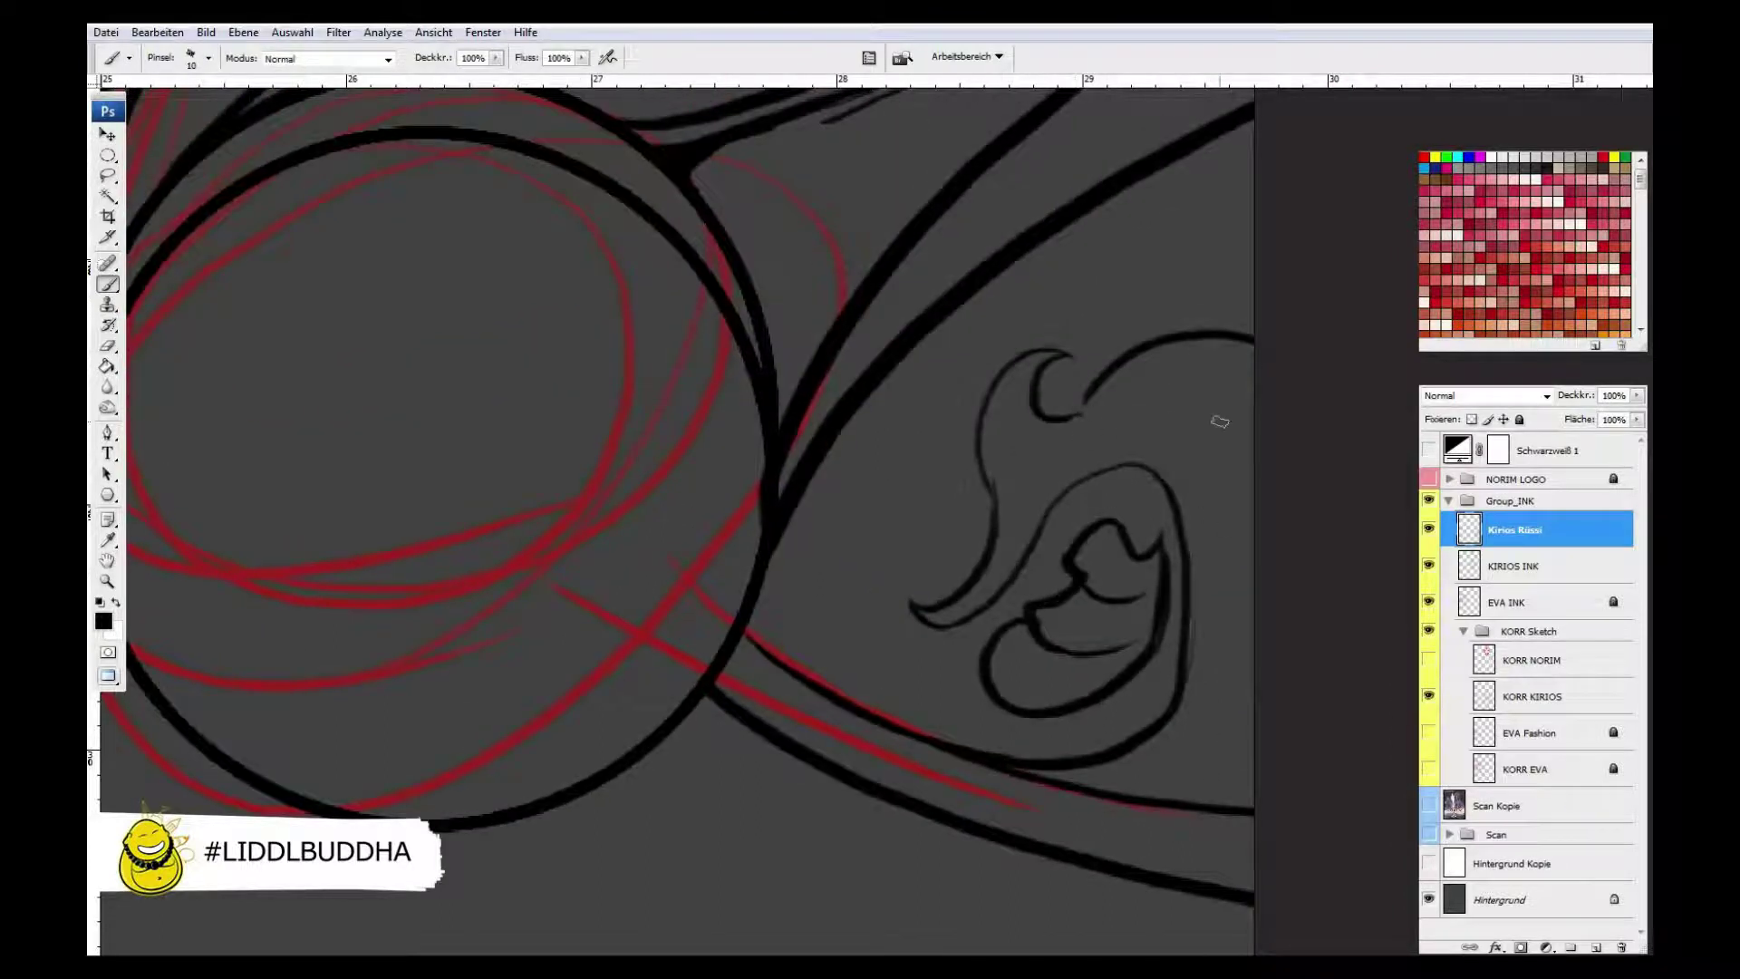
- Ink the curved hook shape behind the ornament's head and a row of small diamond shapes above it
drag(1237, 392, 1255, 521)
drag(1220, 419, 1256, 489)
drag(1051, 336, 1117, 307)
drag(1083, 300, 1222, 227)
drag(1213, 223, 1256, 196)
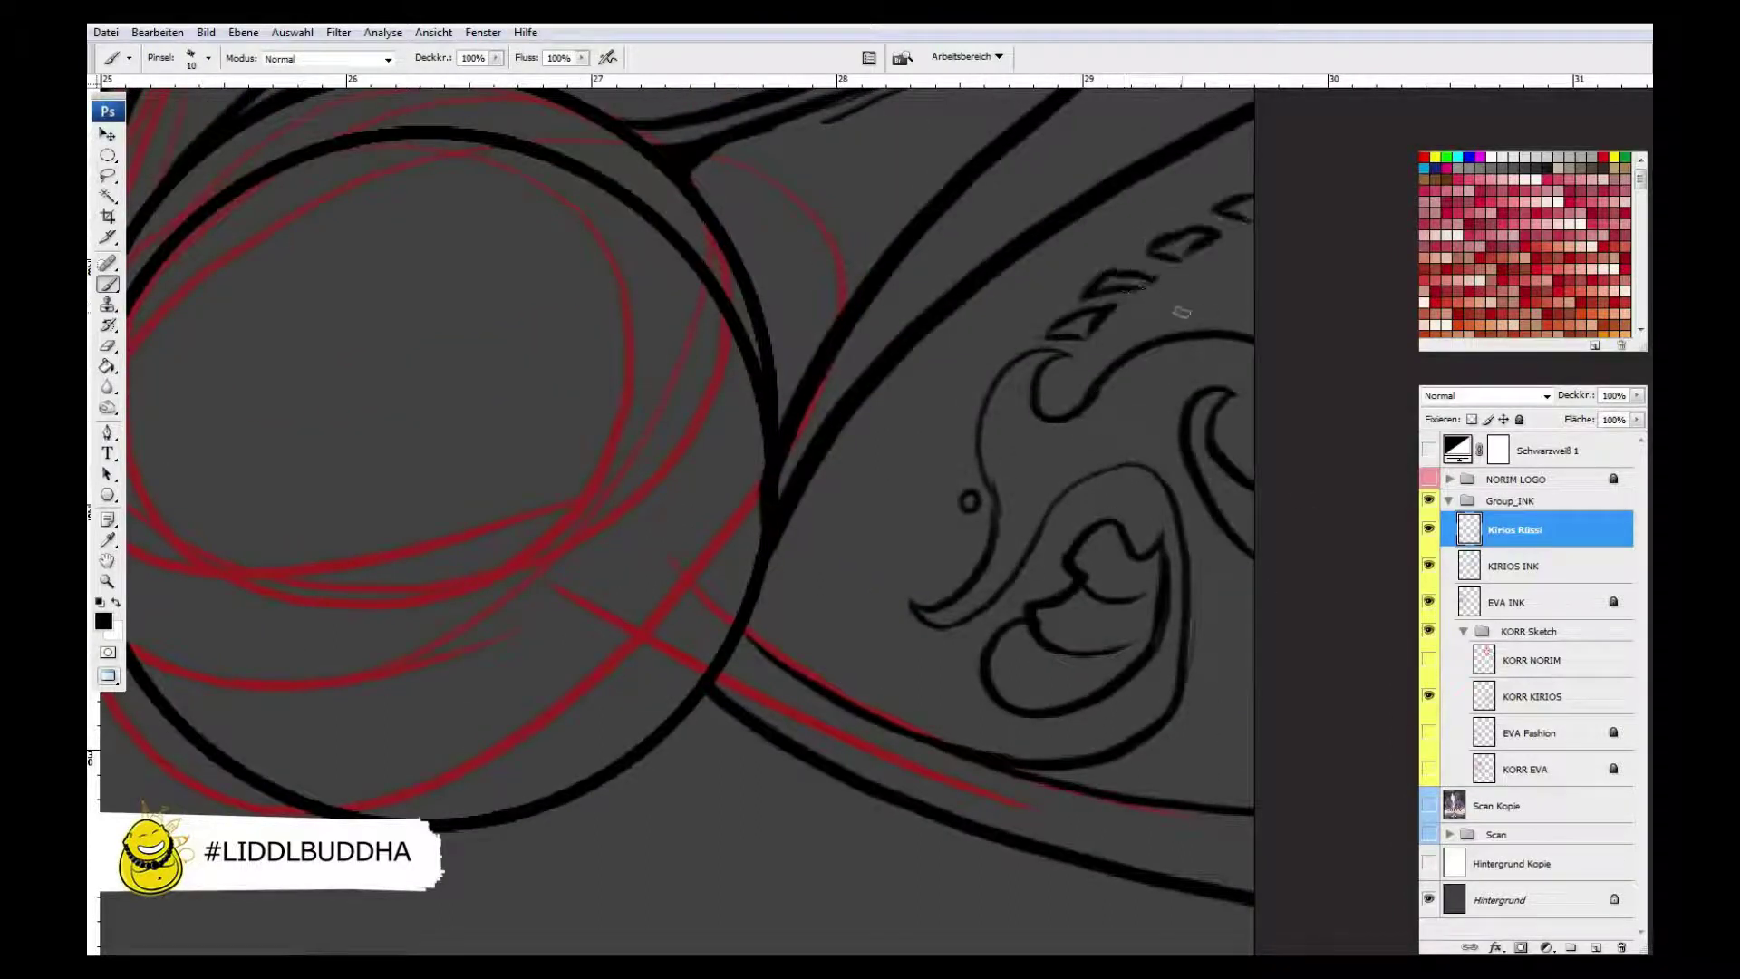
- Ink the ornament's upper curve, squared trunk tip and small spiral, and clean up the lines at the trunk's end
drag(1255, 258, 1177, 319)
drag(1057, 319, 1151, 288)
mouse_move(934, 589)
mouse_down()
mouse_move(893, 630)
mouse_move(1043, 517)
mouse_up()
drag(1151, 426, 1119, 458)
key(e)
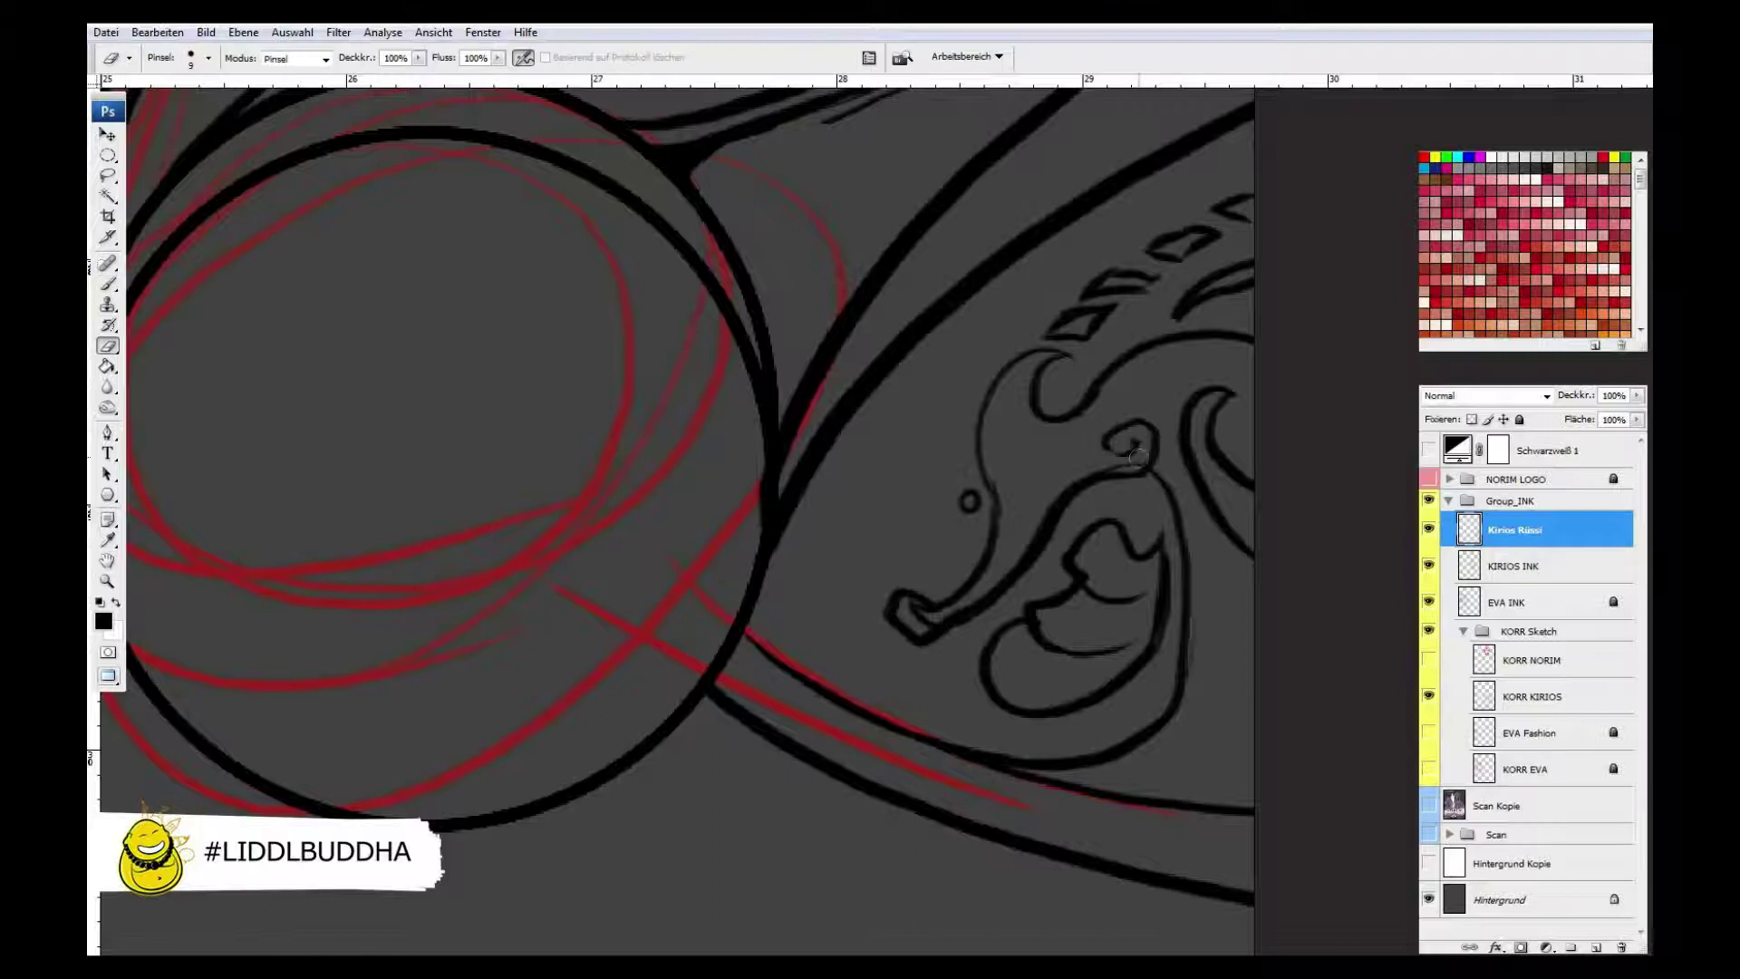
drag(916, 607, 988, 617)
key(ctrl+z)
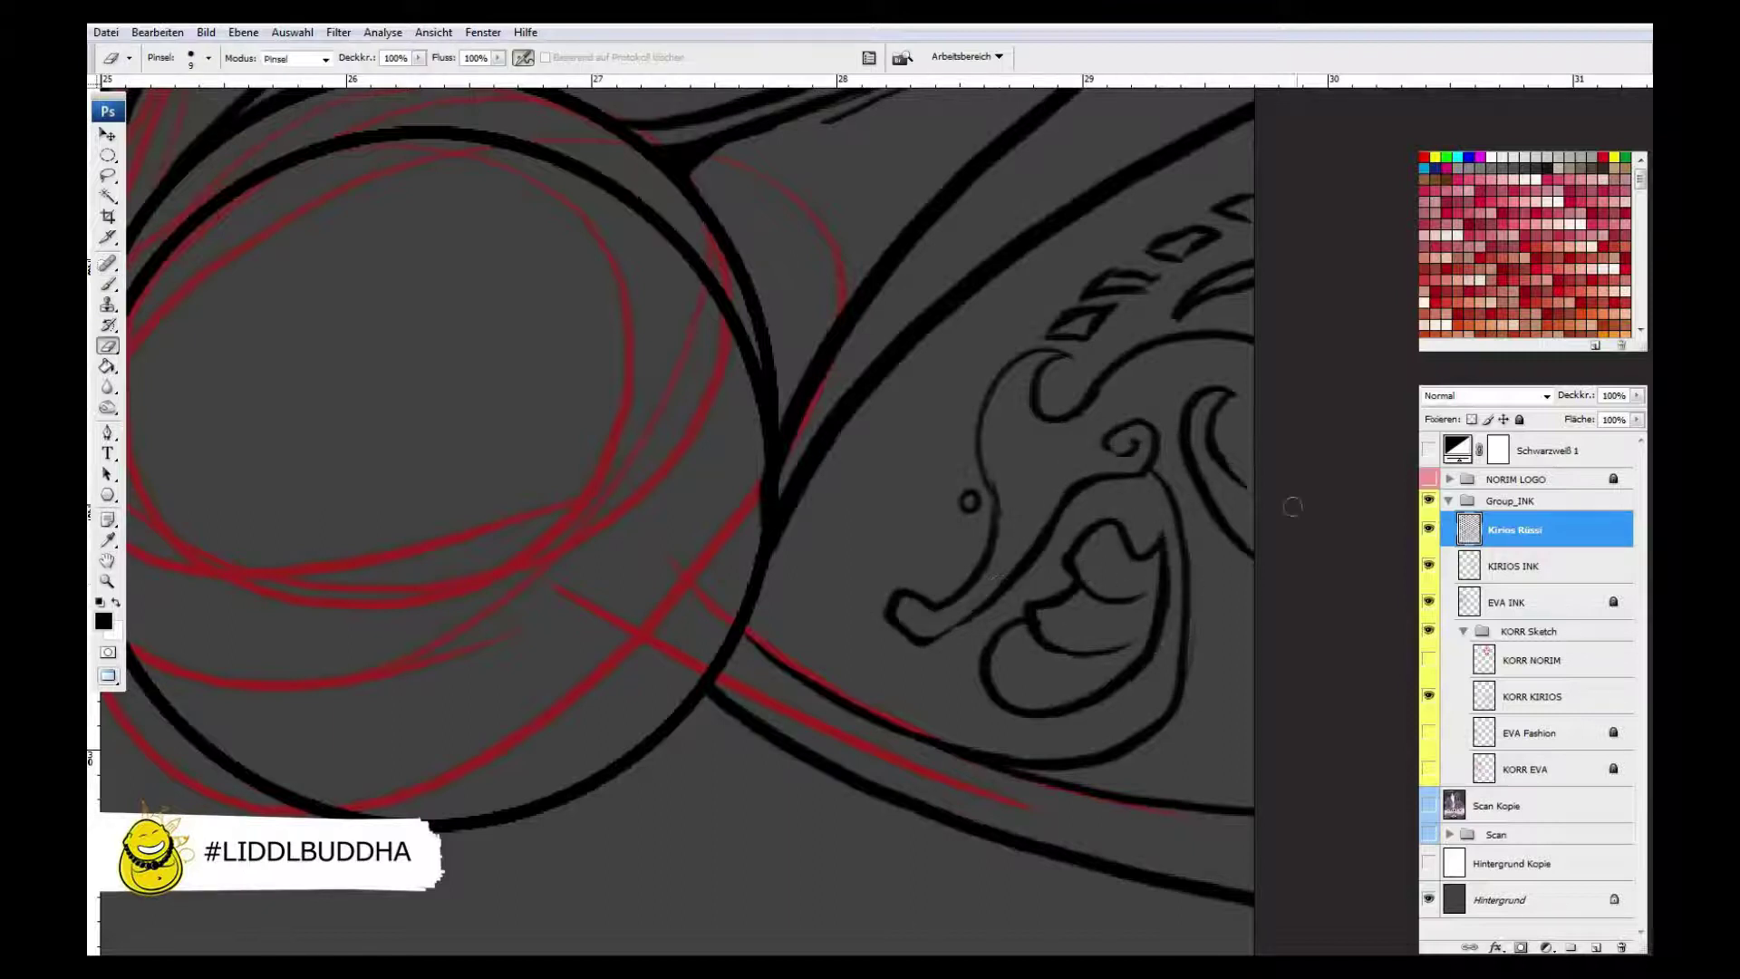
- Duplicate the Kirios Rüssi armour layer and flip the copy horizontally onto the other side of the breastplate
key(ctrl+0)
key(ctrl+j)
key(ctrl+t)
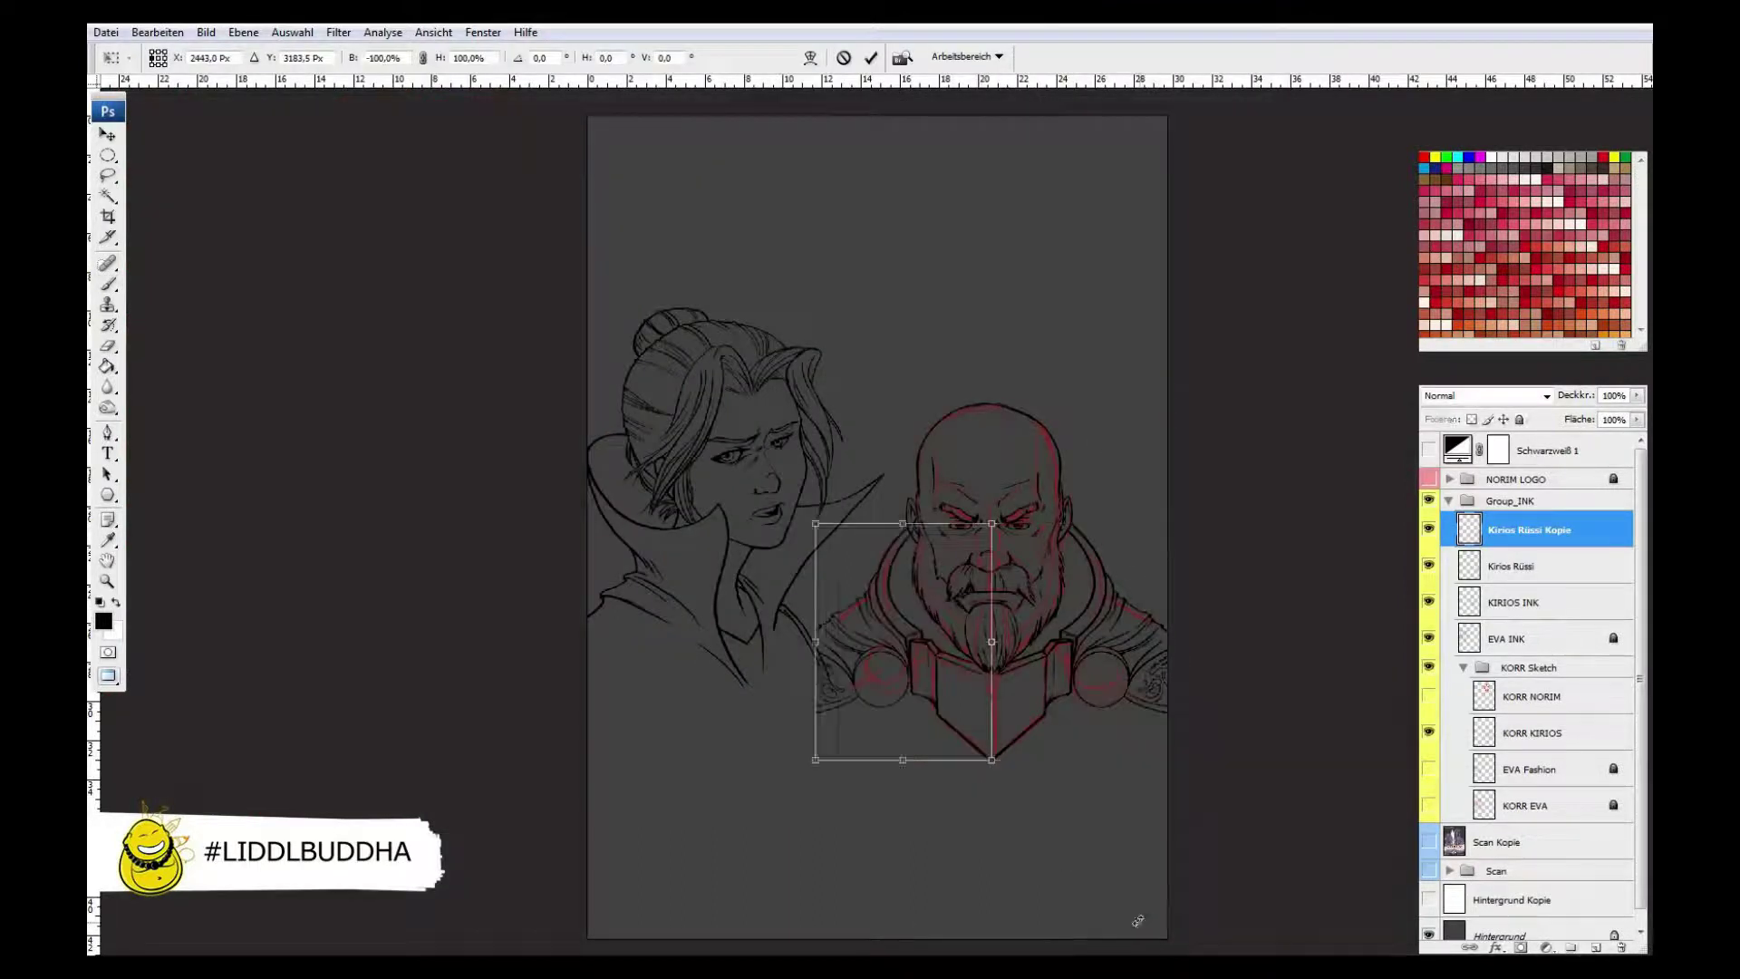
key(Escape)
key(l)
key(b)
key(Return)
key(b)
key(ctrl+plus)
key(ctrl+plus)
key(ctrl+plus)
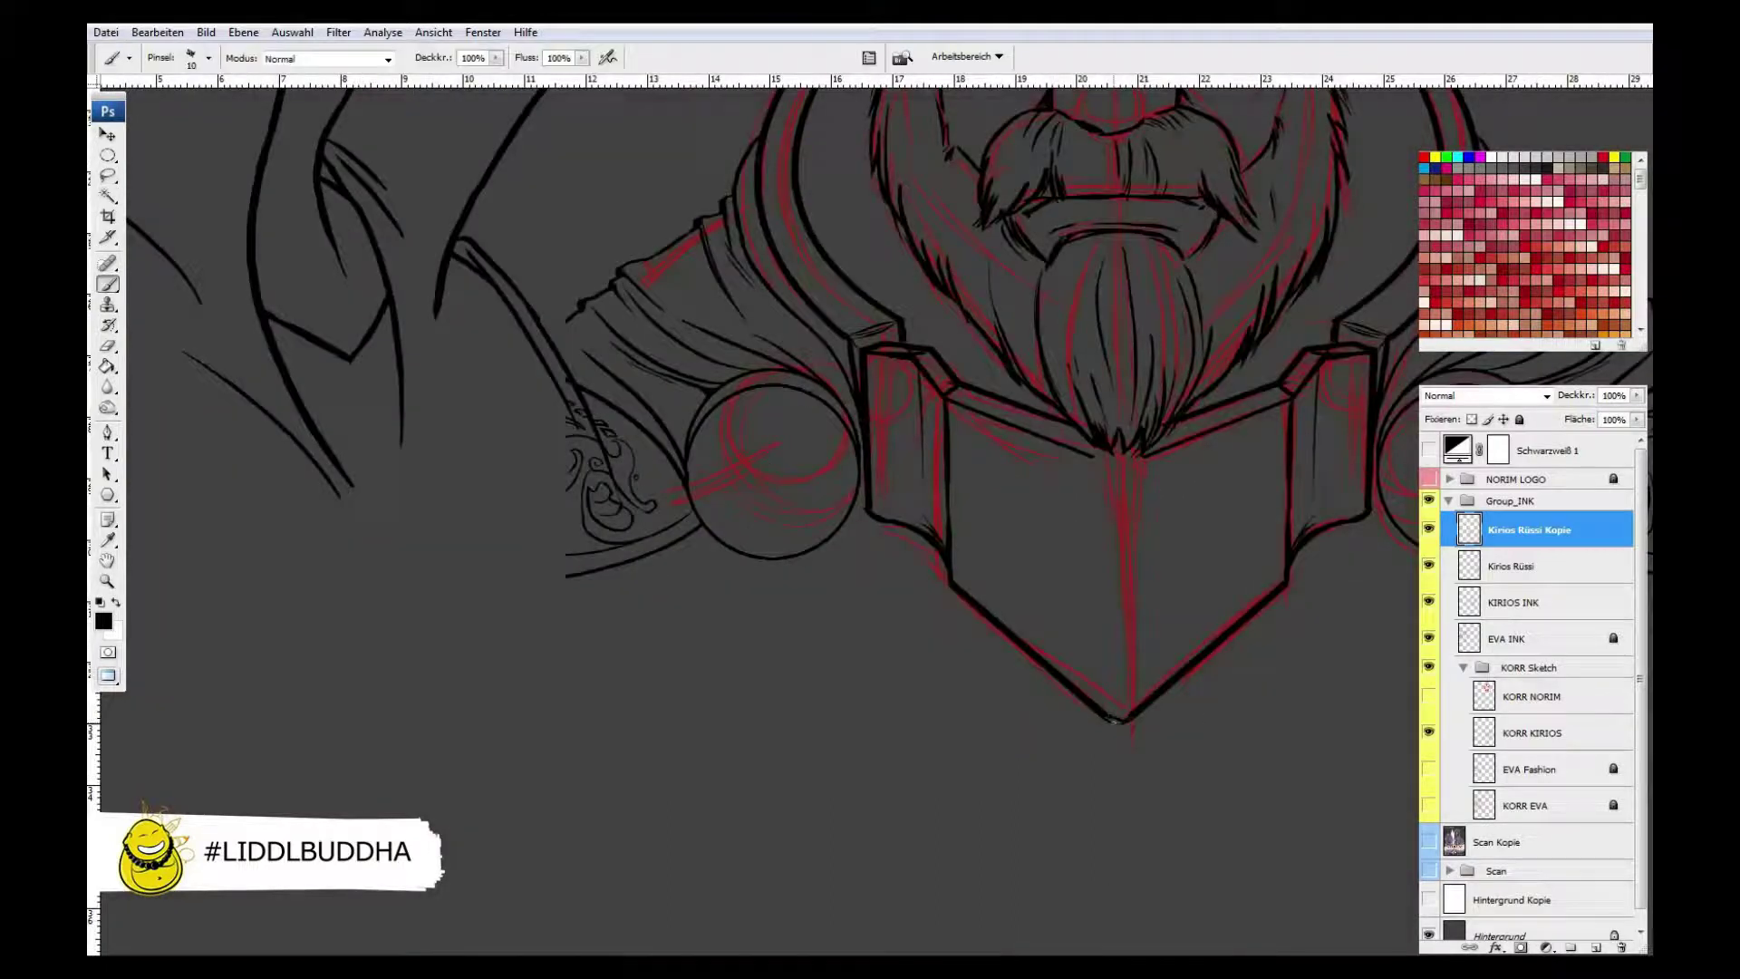
- Merge the mirrored armour copy into Kirios Rüssi and erase the collar lines overlapping the ear
key(ctrl+0)
key(ctrl+z)
key(e)
key(ctrl+alt+0)
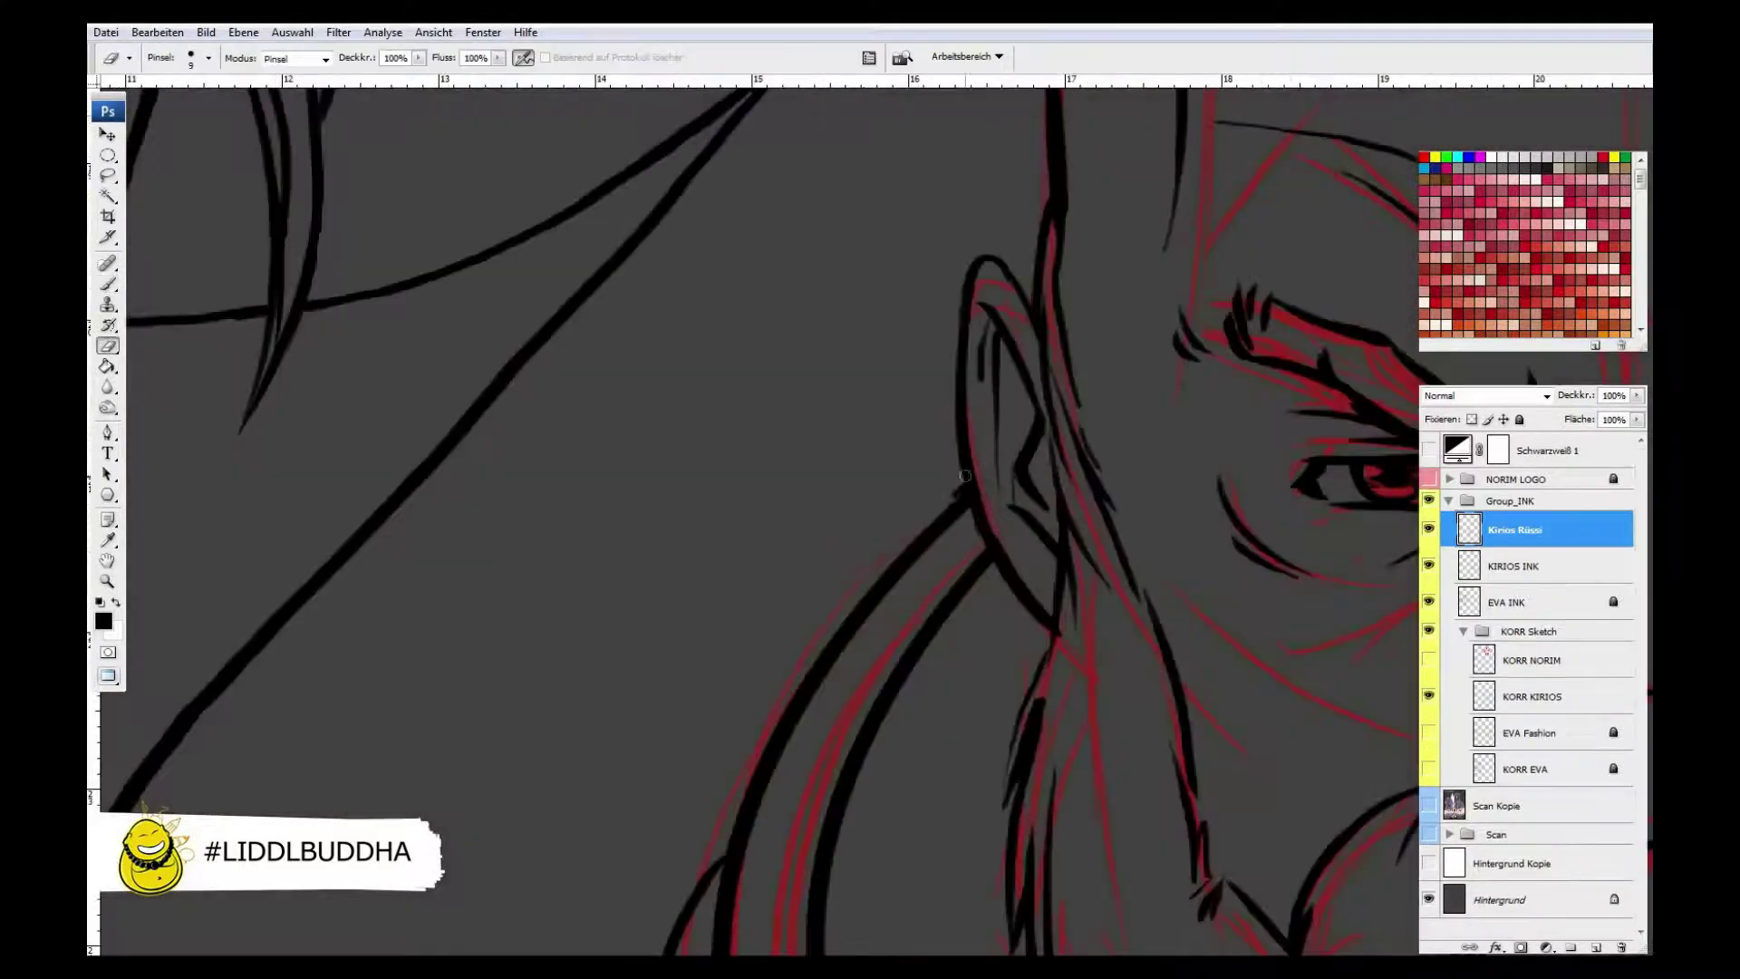
- On the KIRIOS INK layer, ink the neck and garment lines between the beard and one side of the collar
key(ctrl+0)
key(b)
key(alt+bracketleft)
key(ctrl+plus)
key(ctrl+plus)
key(ctrl+plus)
key(ctrl+plus)
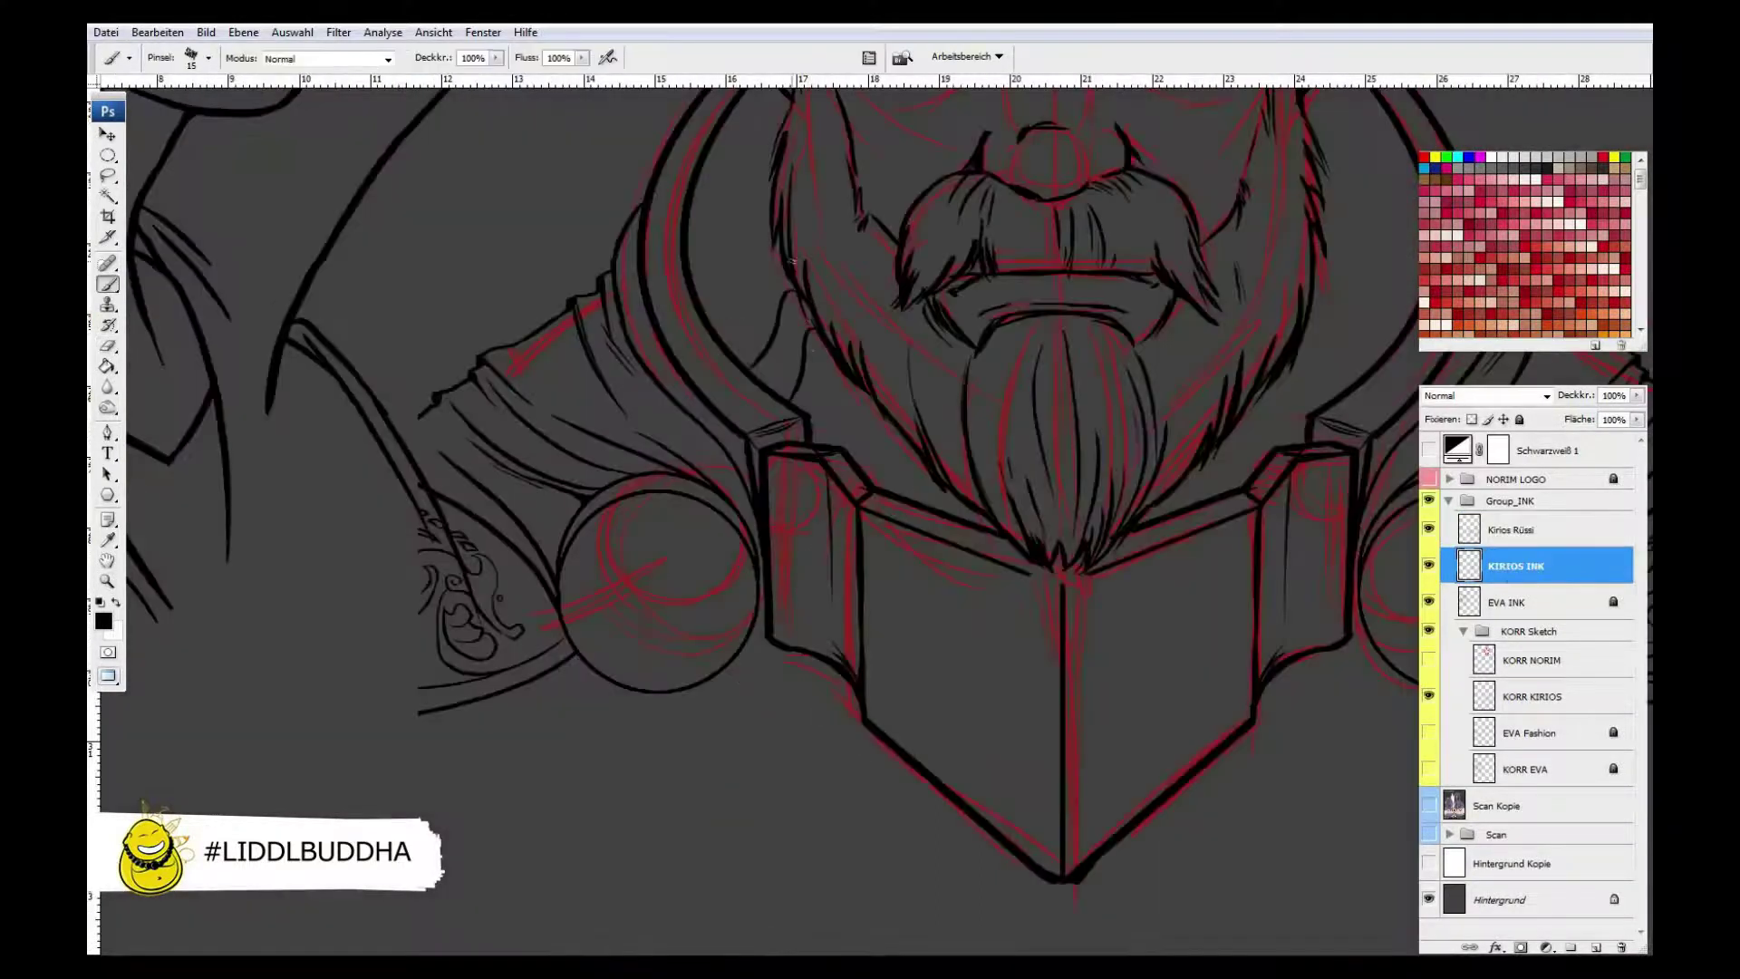
drag(986, 567, 718, 731)
- Copy the inked neck lines to a new layer, flip them horizontally to the beard's other side, and merge them into KIRIOS INK
key(m)
drag(466, 409, 622, 659)
key(ctrl+j)
key(ctrl+t)
right_click(583, 602)
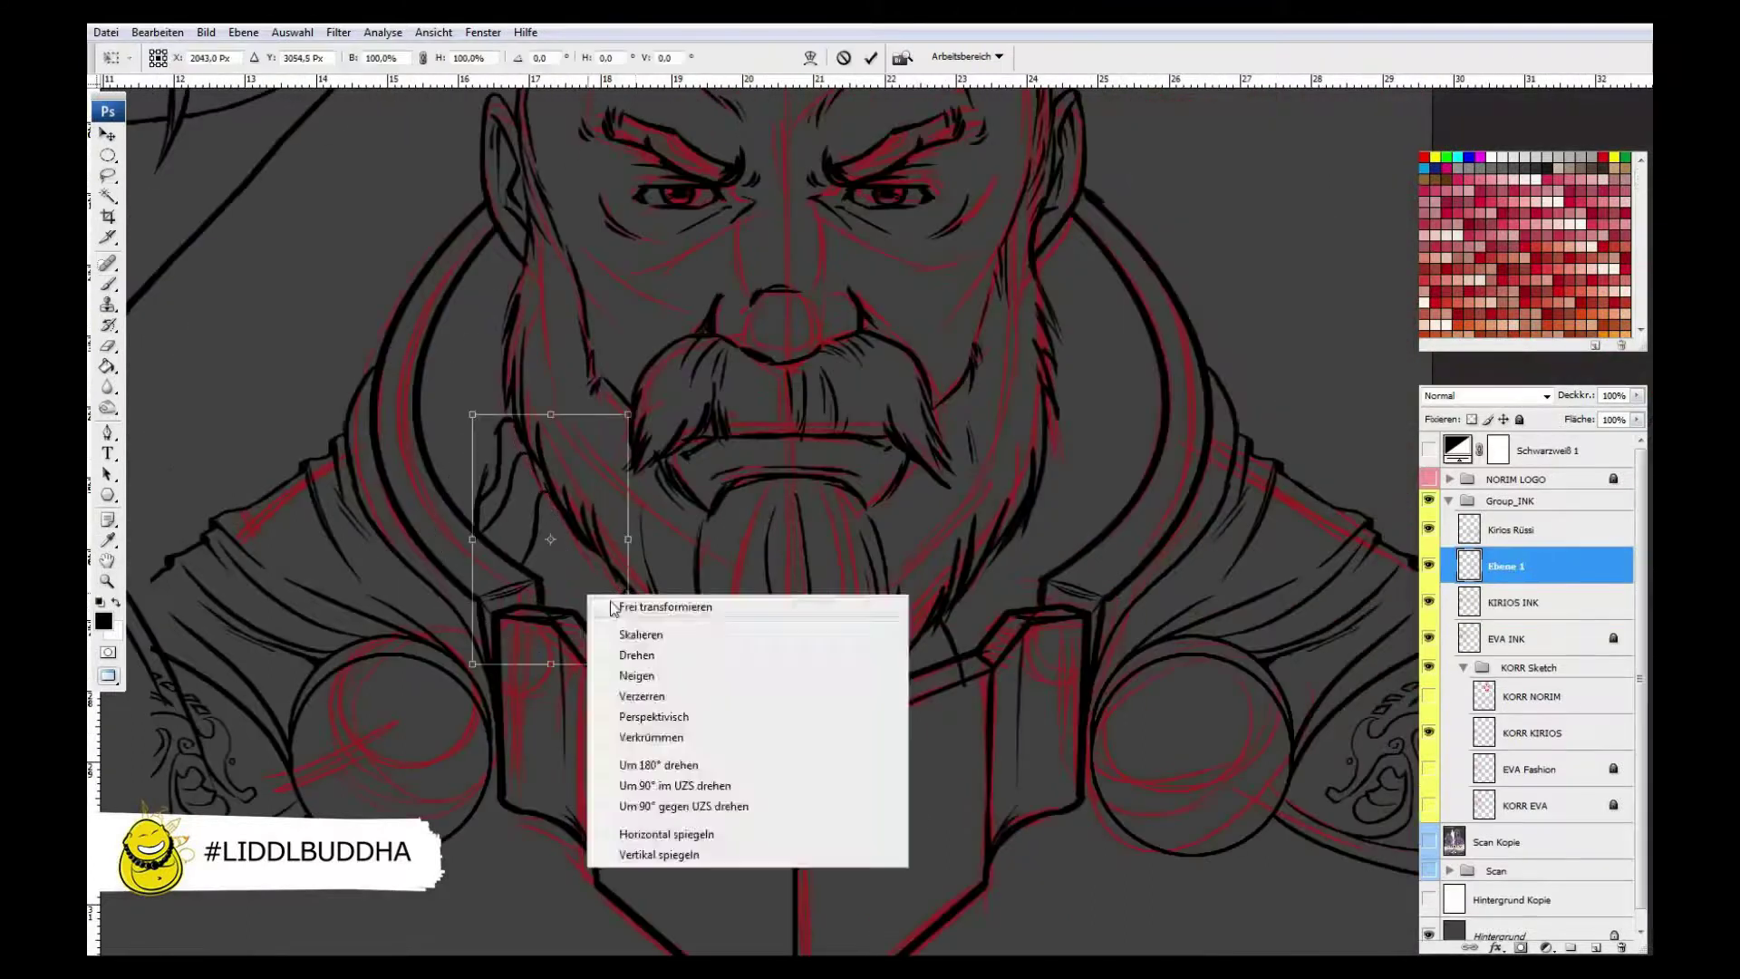
click(661, 835)
drag(527, 606, 993, 607)
key(Return)
key(e)
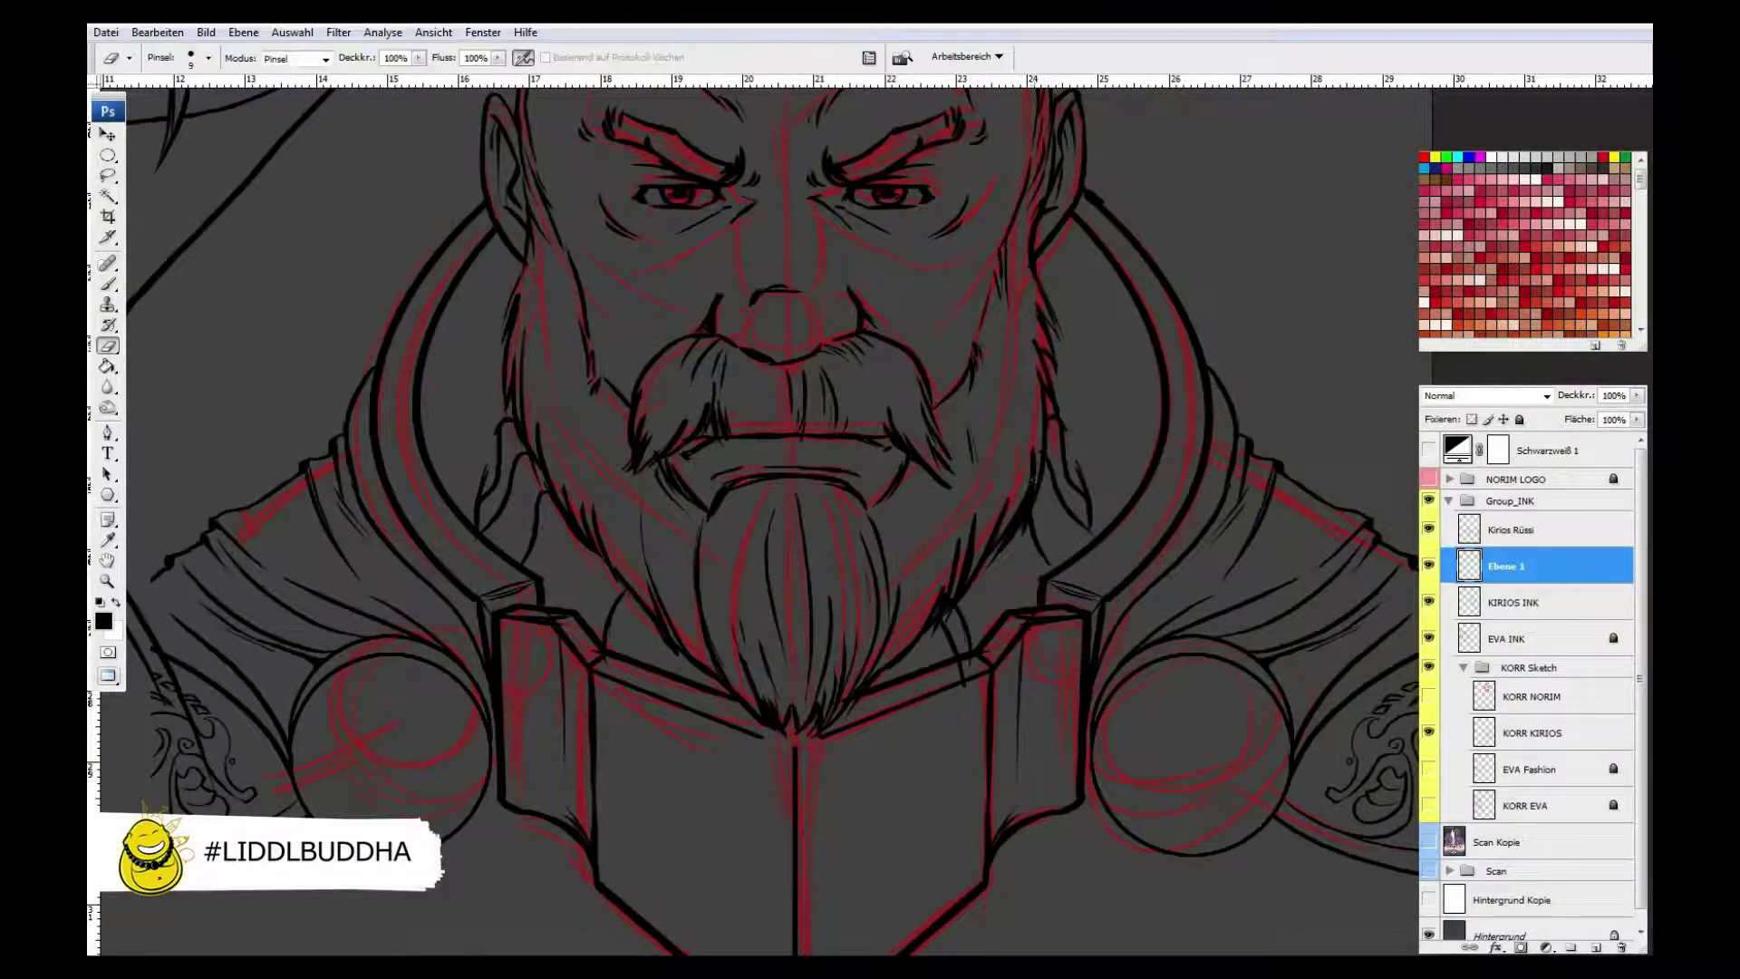
key(ctrl+e)
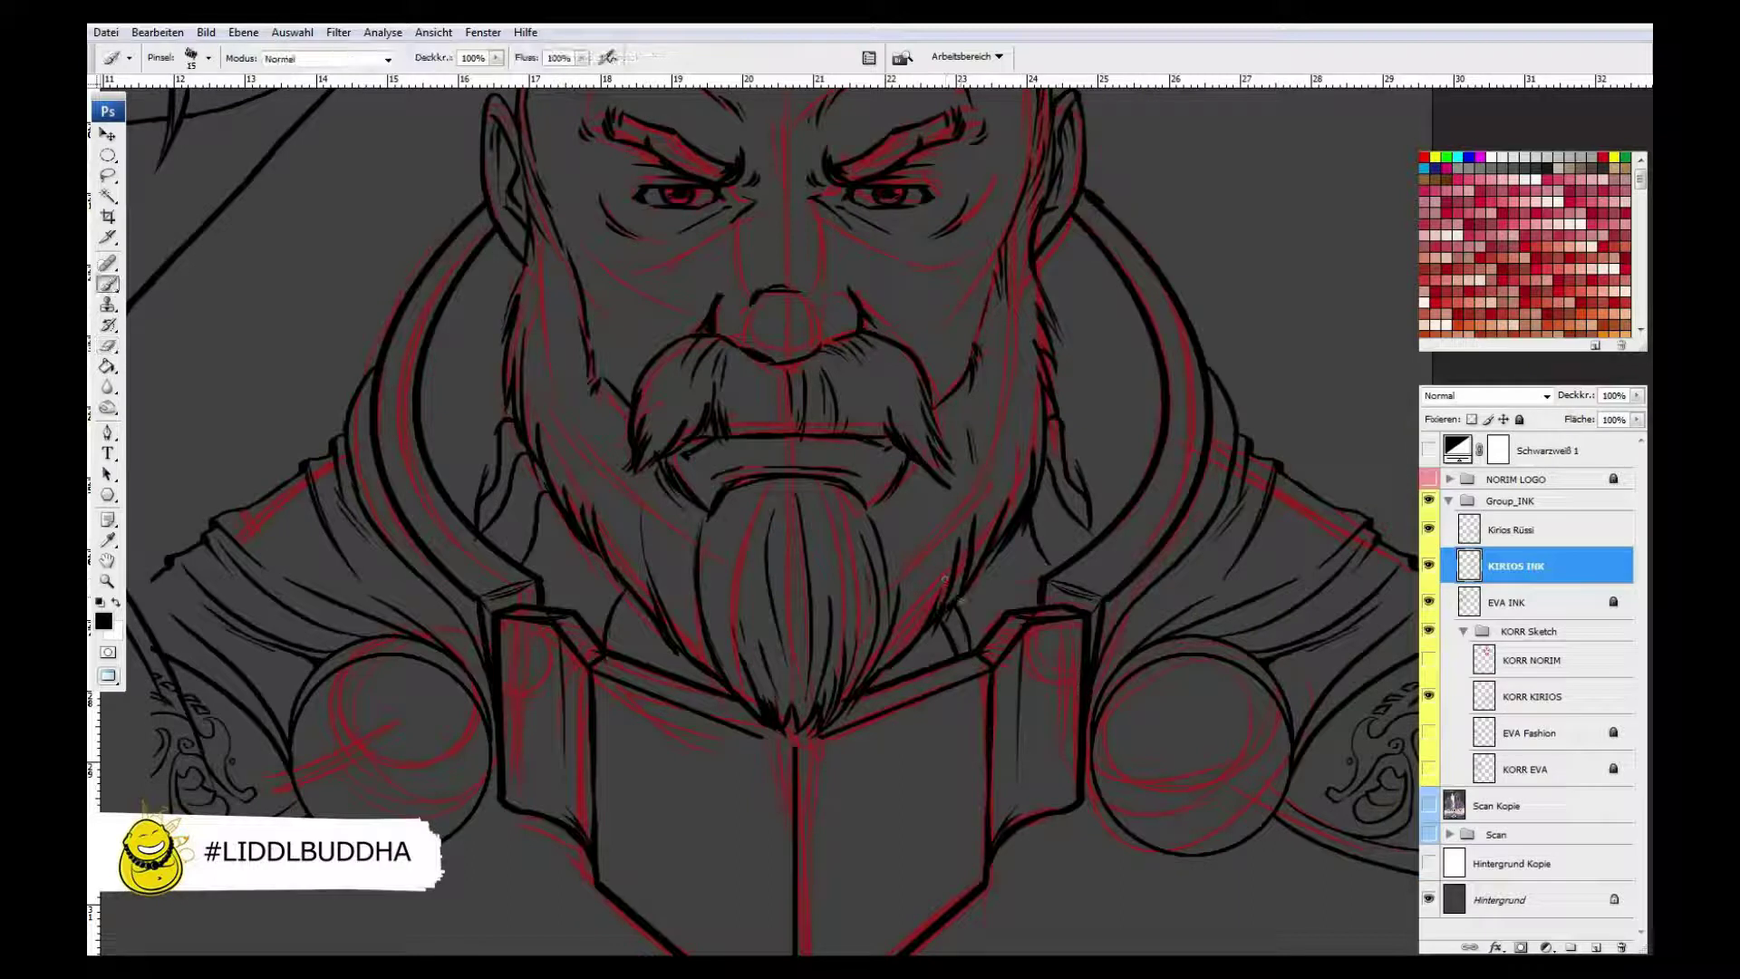
- Merge the Kirios Rüssi armour layer into KIRIOS INK and hide the KORR KIRIOS sketch
key(b)
click(1512, 529)
key(ctrl+e)
key(ctrl+0)
click(1430, 664)
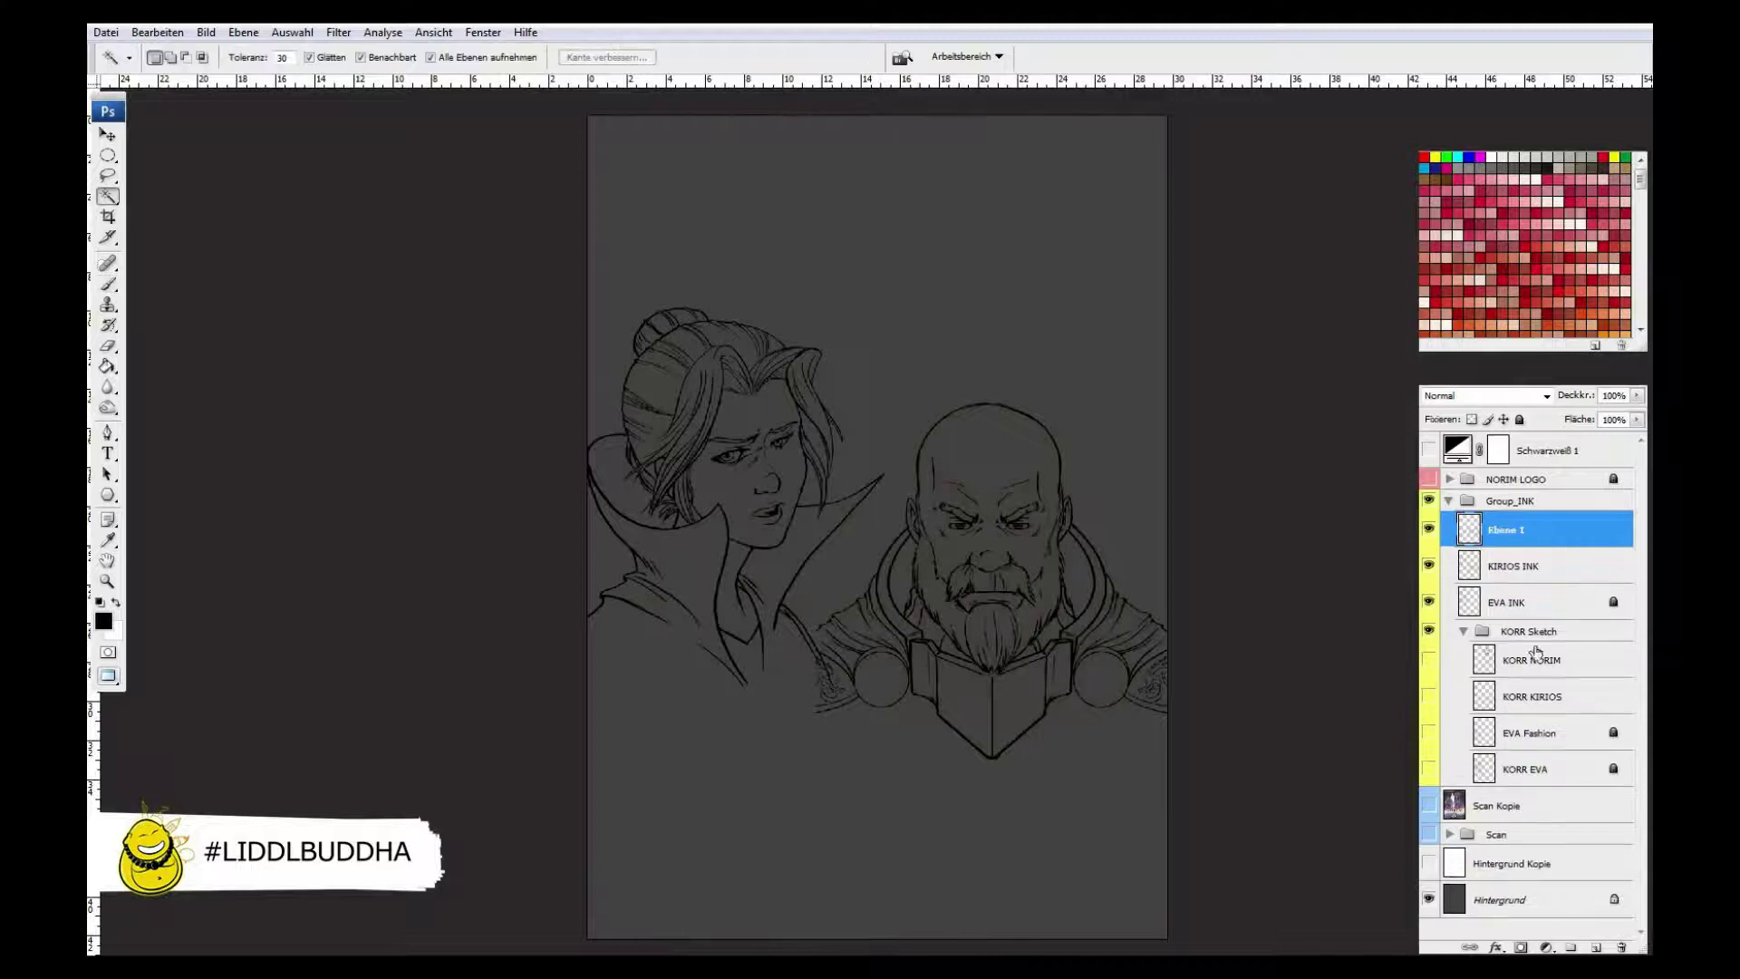
- Add a new layer masked to the shoulder disc and ink a vertical centre line and half of a flame outline
key(ctrl+shift+alt+n)
alt+click(1521, 946)
drag(1106, 732, 1165, 796)
mouse_move(1086, 348)
mouse_down()
mouse_move(1085, 573)
mouse_move(1085, 346)
mouse_up()
- Ink the other half of the disc's flame emblem with its inner curls and clean up its lines
key(e)
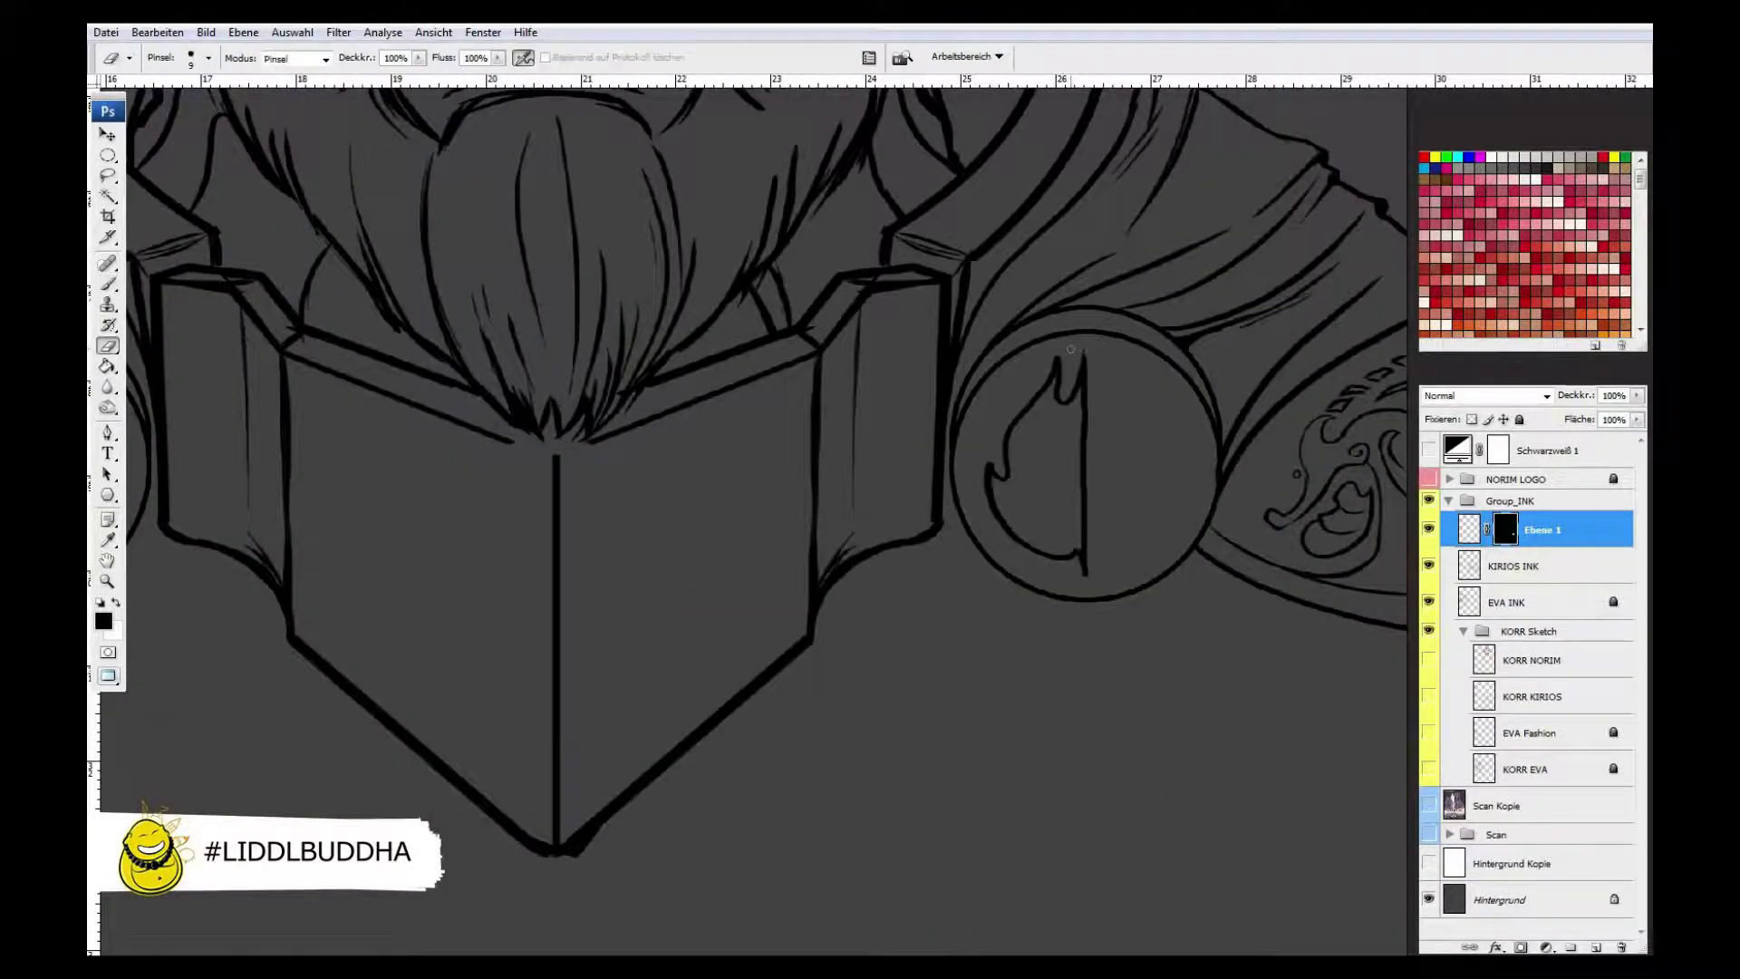
key(b)
mouse_move(1088, 405)
mouse_down()
mouse_move(1144, 368)
mouse_move(1088, 546)
mouse_up()
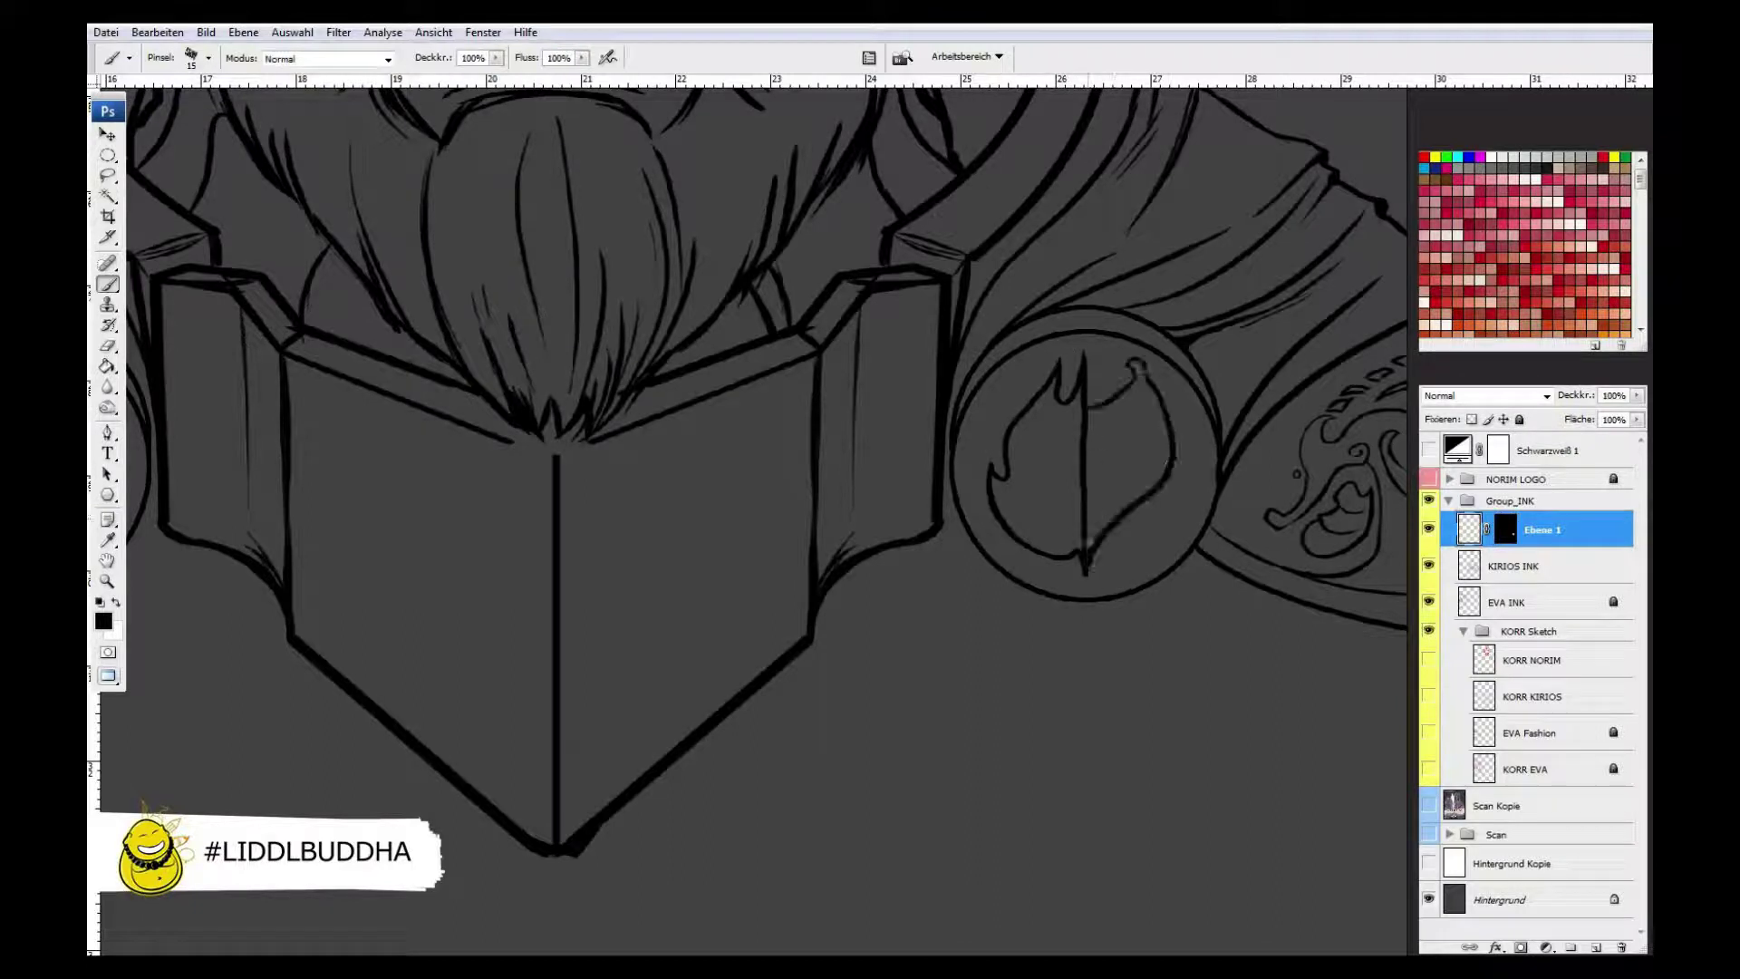
key(e)
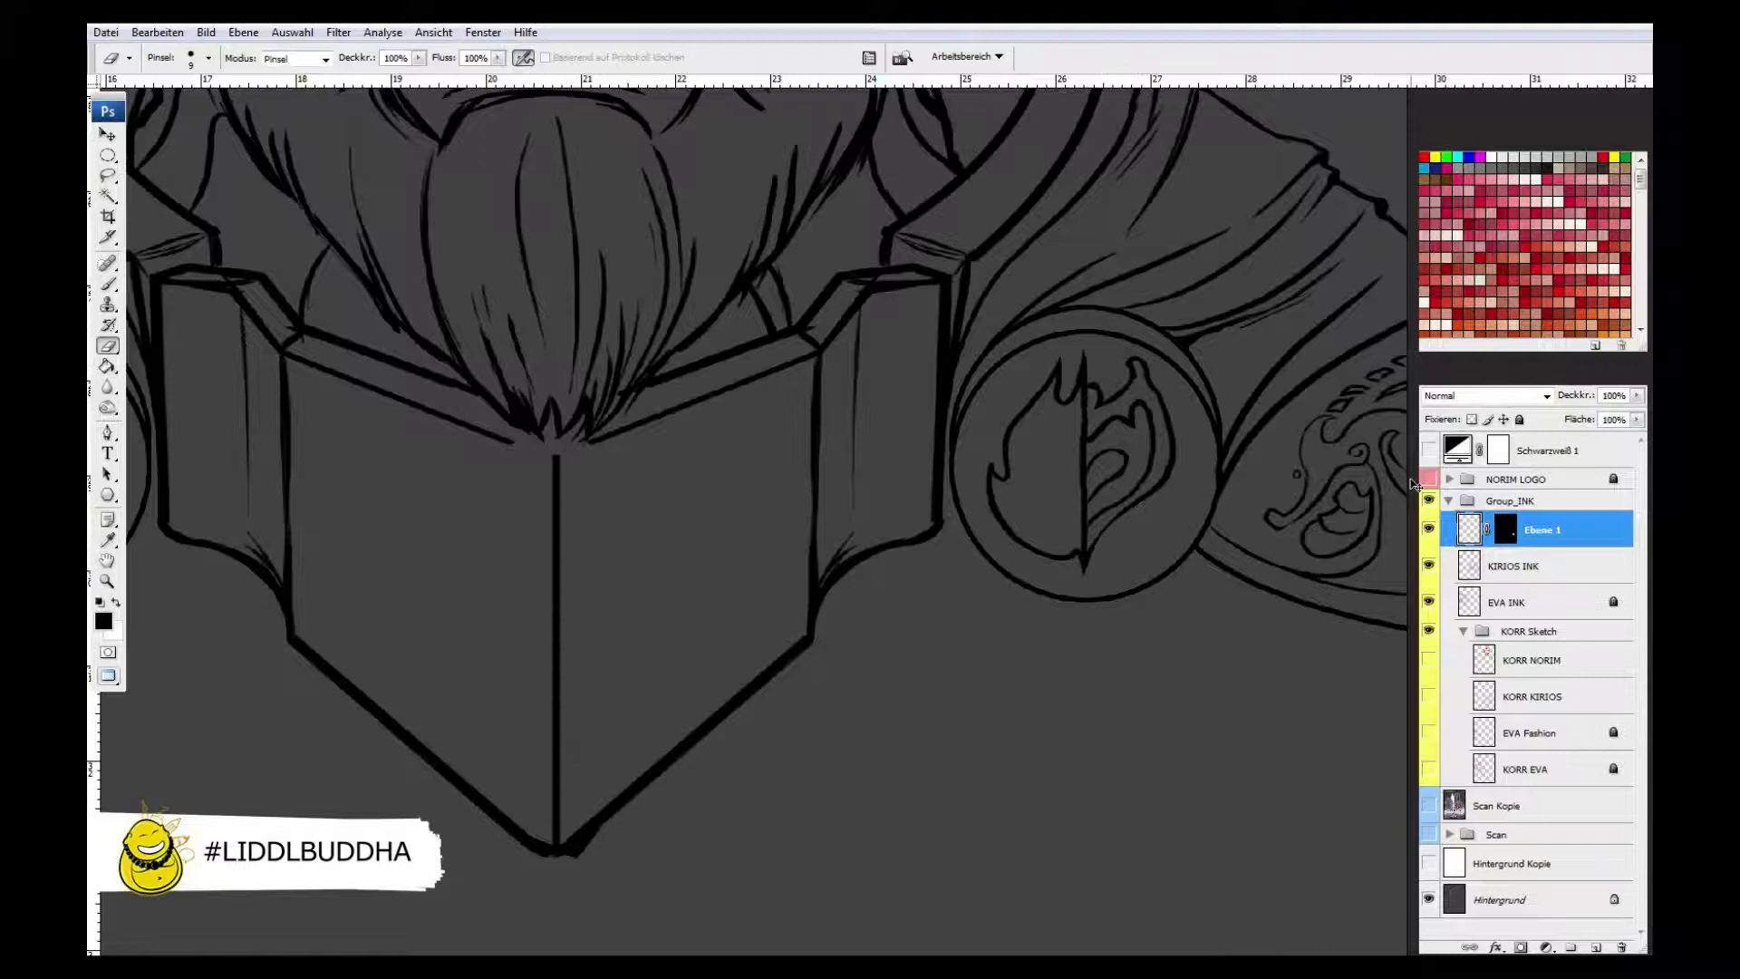
- Mirror the detailed emblem half horizontally to make the emblem symmetrical and erase the inside of its centre line
key(ctrl+0)
key(ctrl+t)
right_click(1079, 419)
click(1100, 664)
key(Return)
key(z)
click(1221, 603)
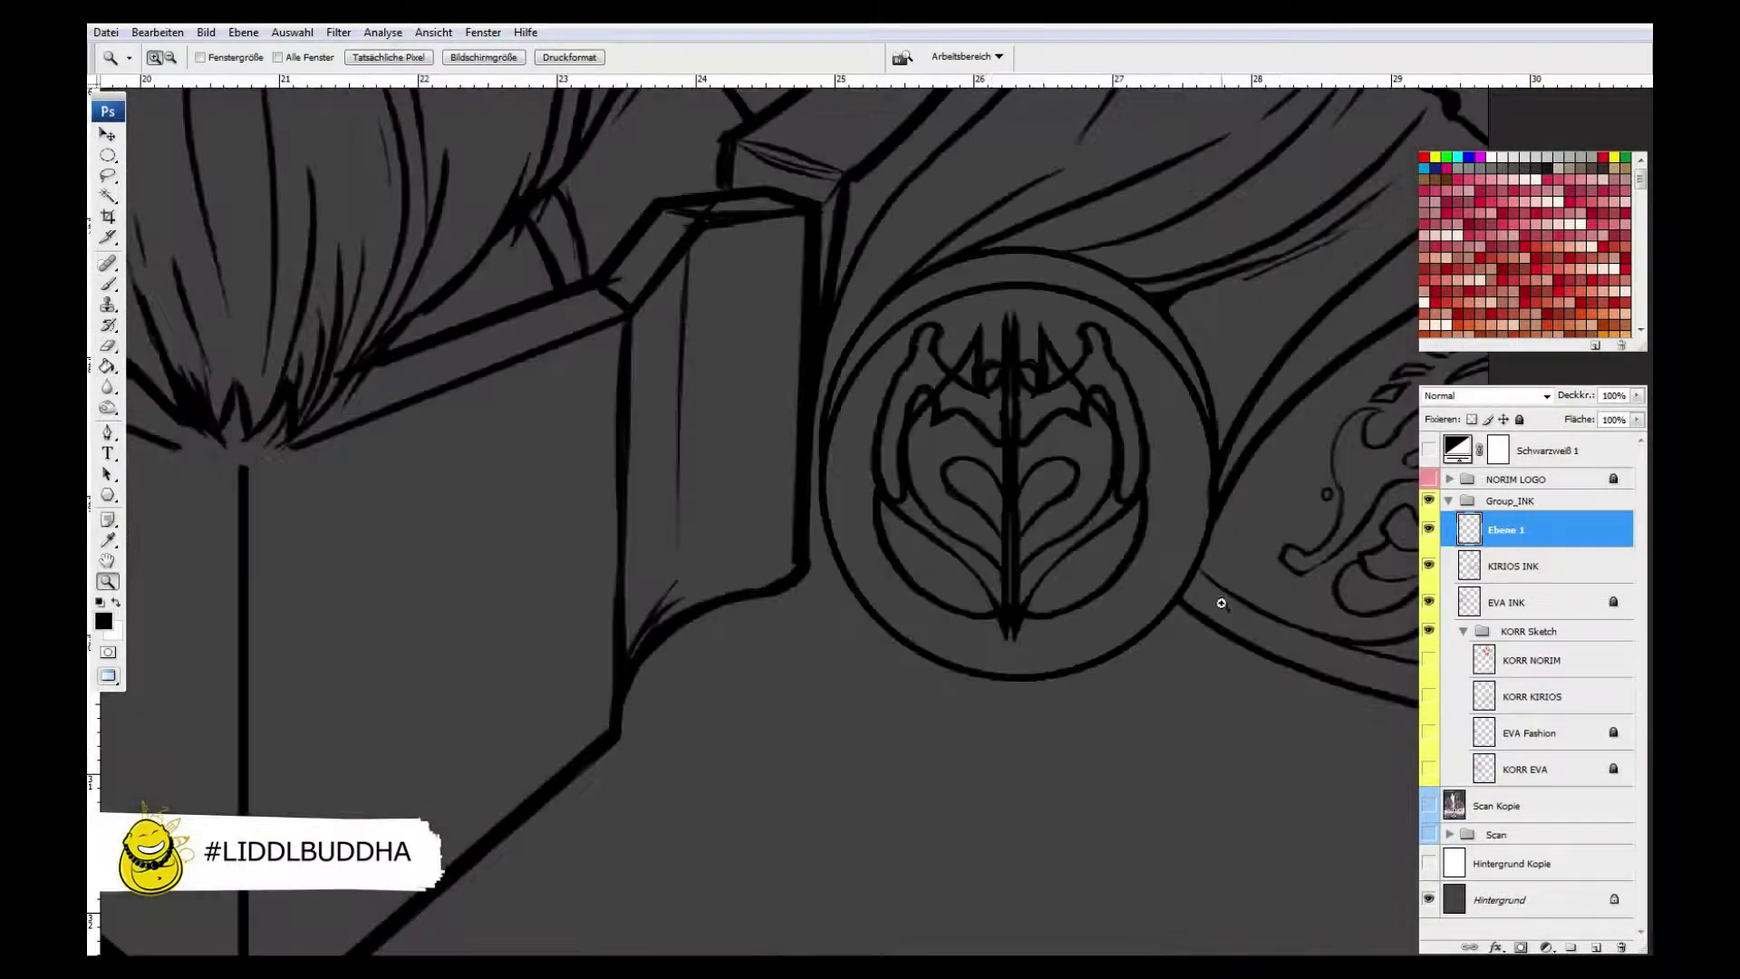
key(e)
drag(1012, 305, 1012, 648)
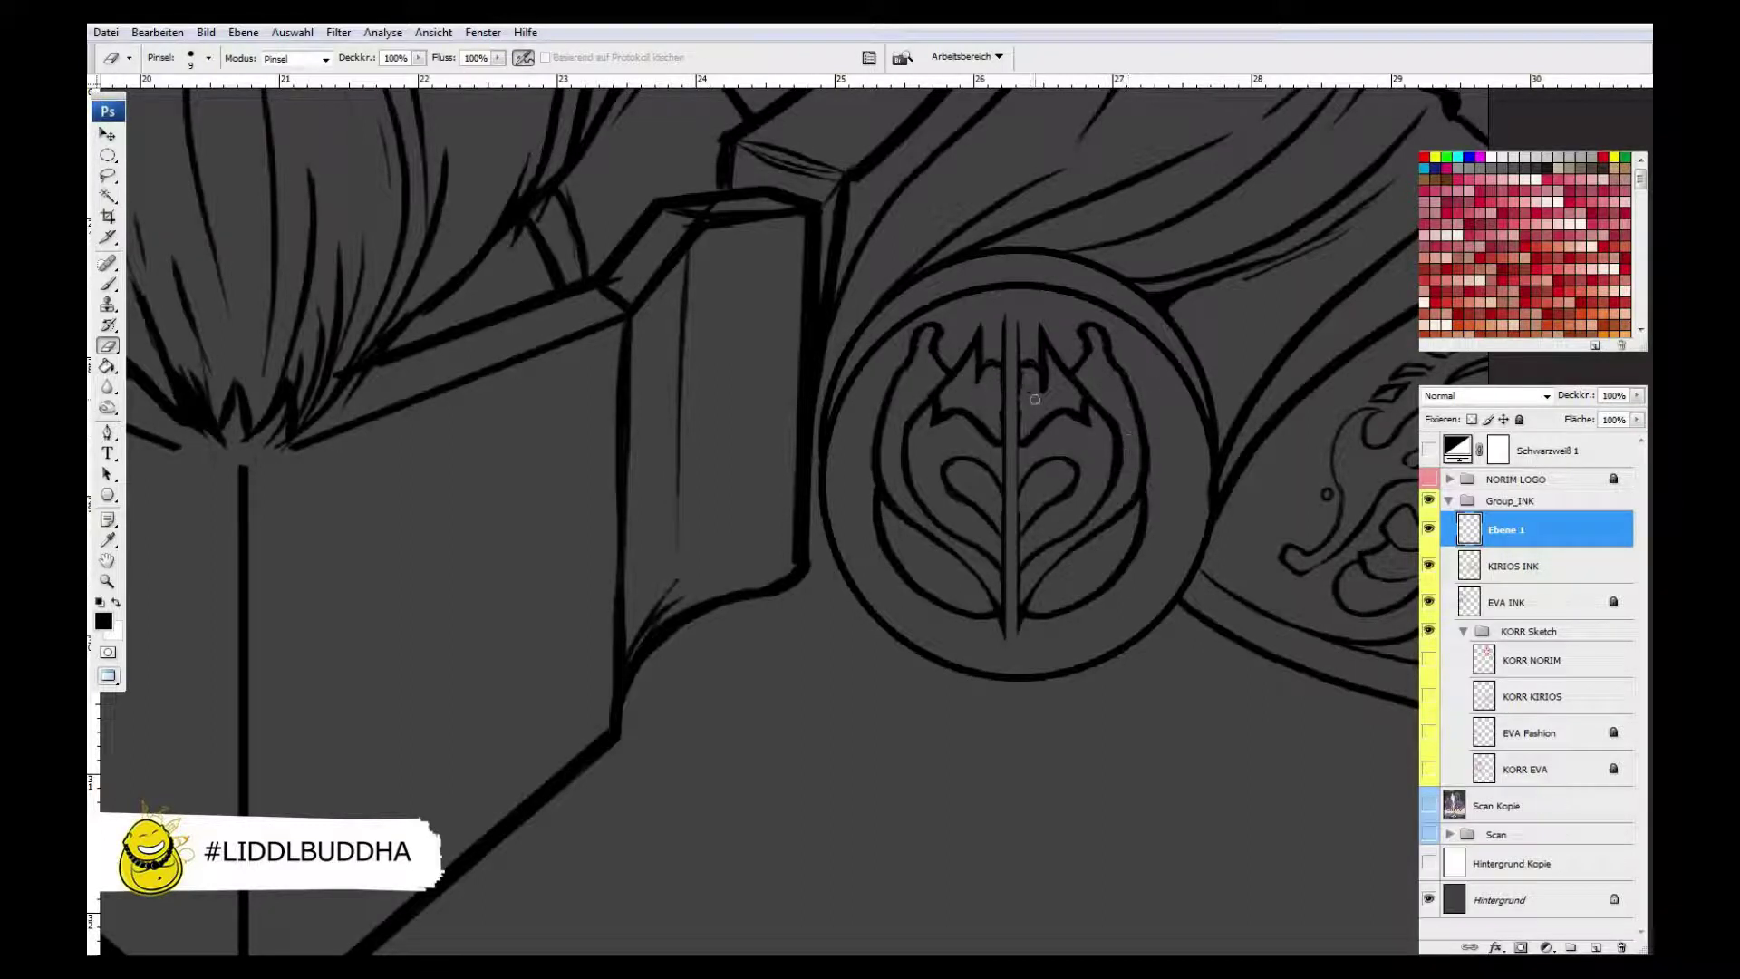
- Duplicate the emblem onto the opposite shoulder disc and merge both emblems into KIRIOS INK
key(b)
key(ctrl+minus)
key(ctrl+0)
key(ctrl+j)
key(ctrl+t)
drag(1105, 694, 883, 695)
key(Return)
key(ctrl+e)
key(ctrl+e)
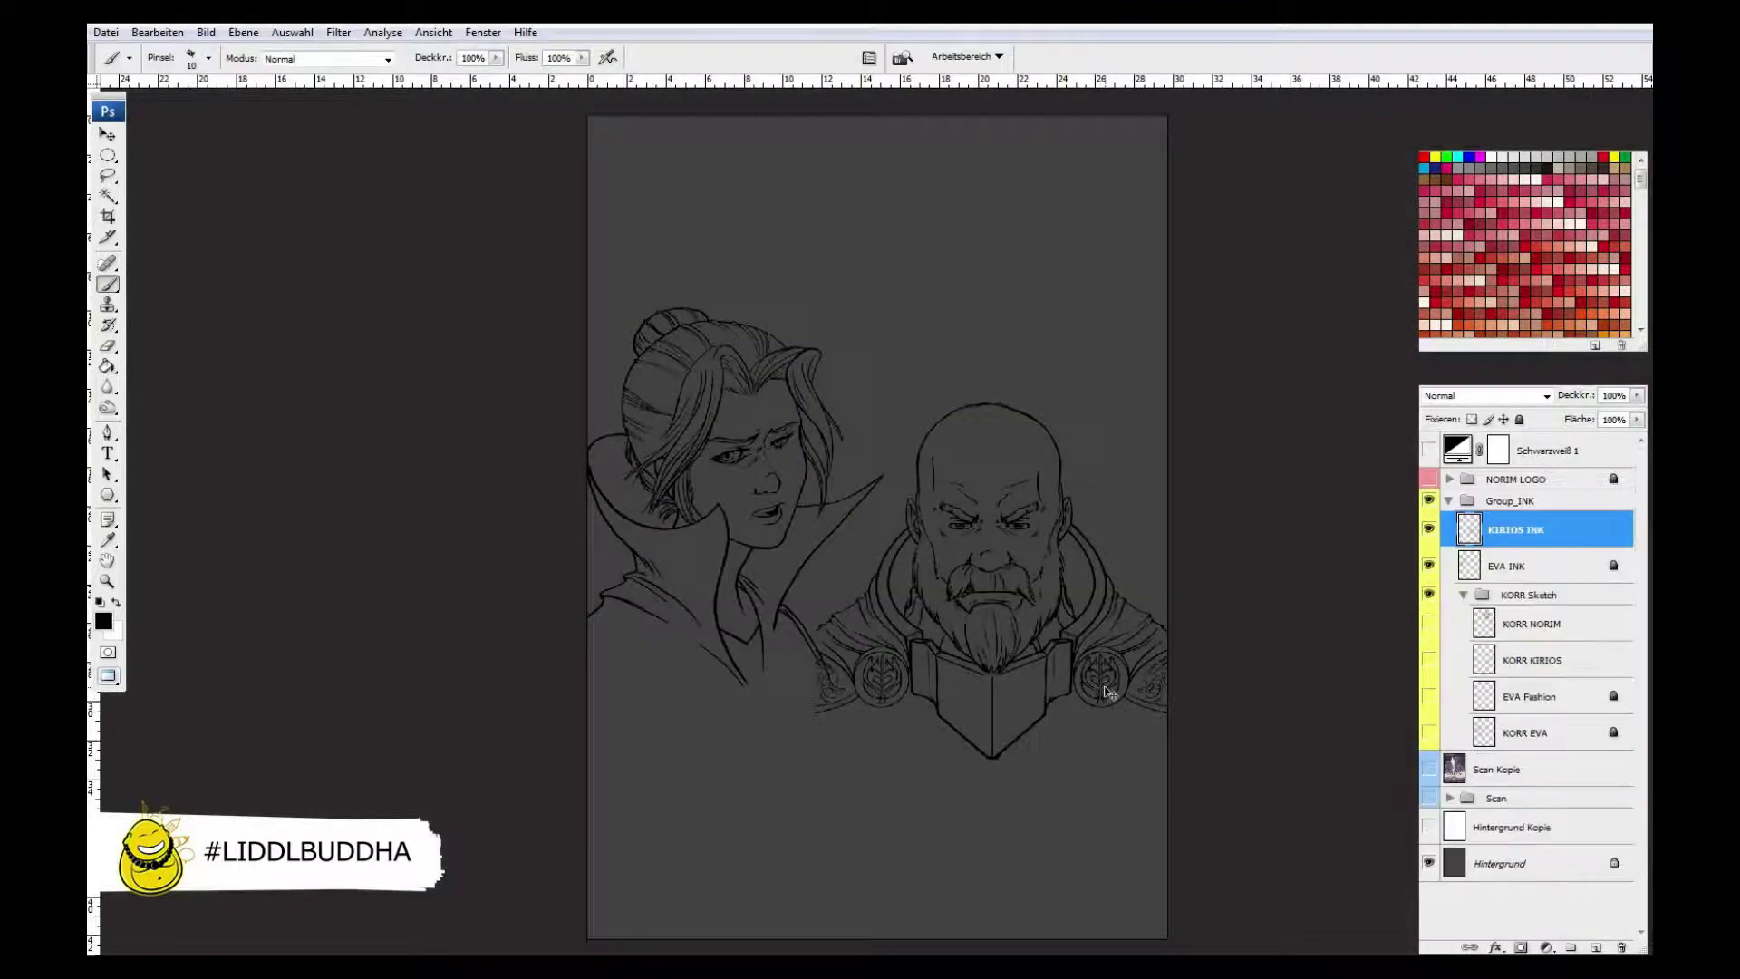
- Create a new layer named NORIM INK above KIRIOS INK
key(ctrl+shift+n)
text(norim ink)
key(Return)
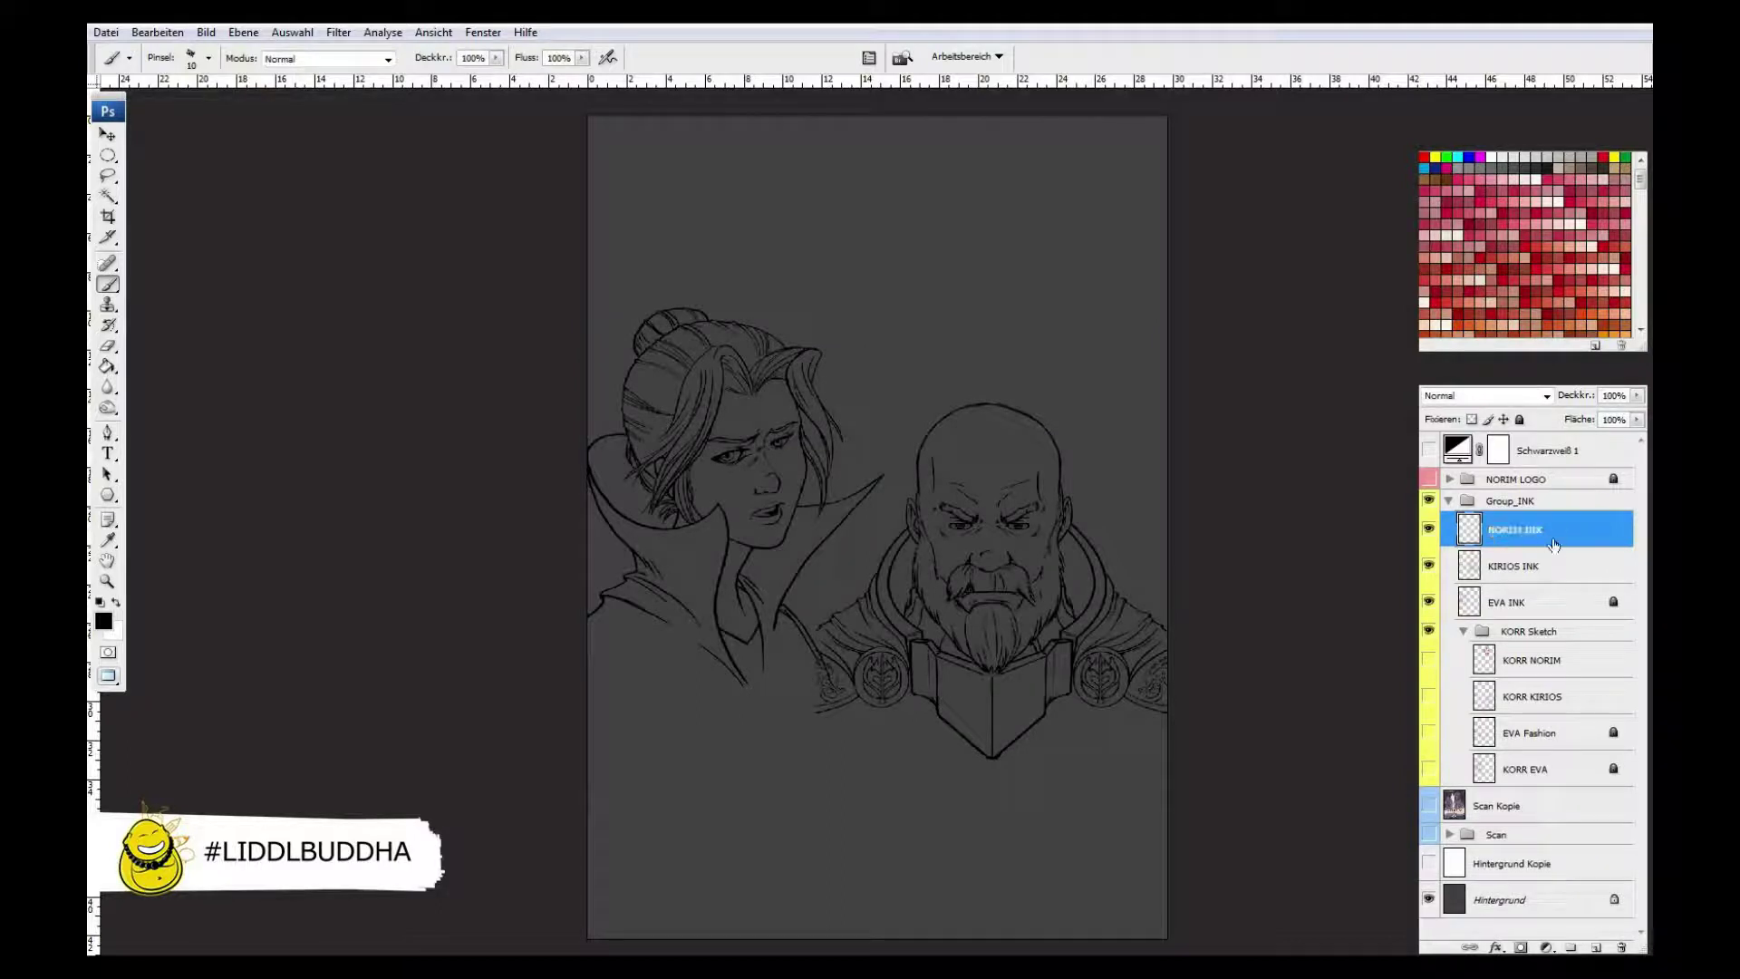
- Show the KORR NORIM sketch, duplicate its layer and set the copy's opacity to 50%
click(1429, 660)
click(1541, 660)
key(ctrl+j)
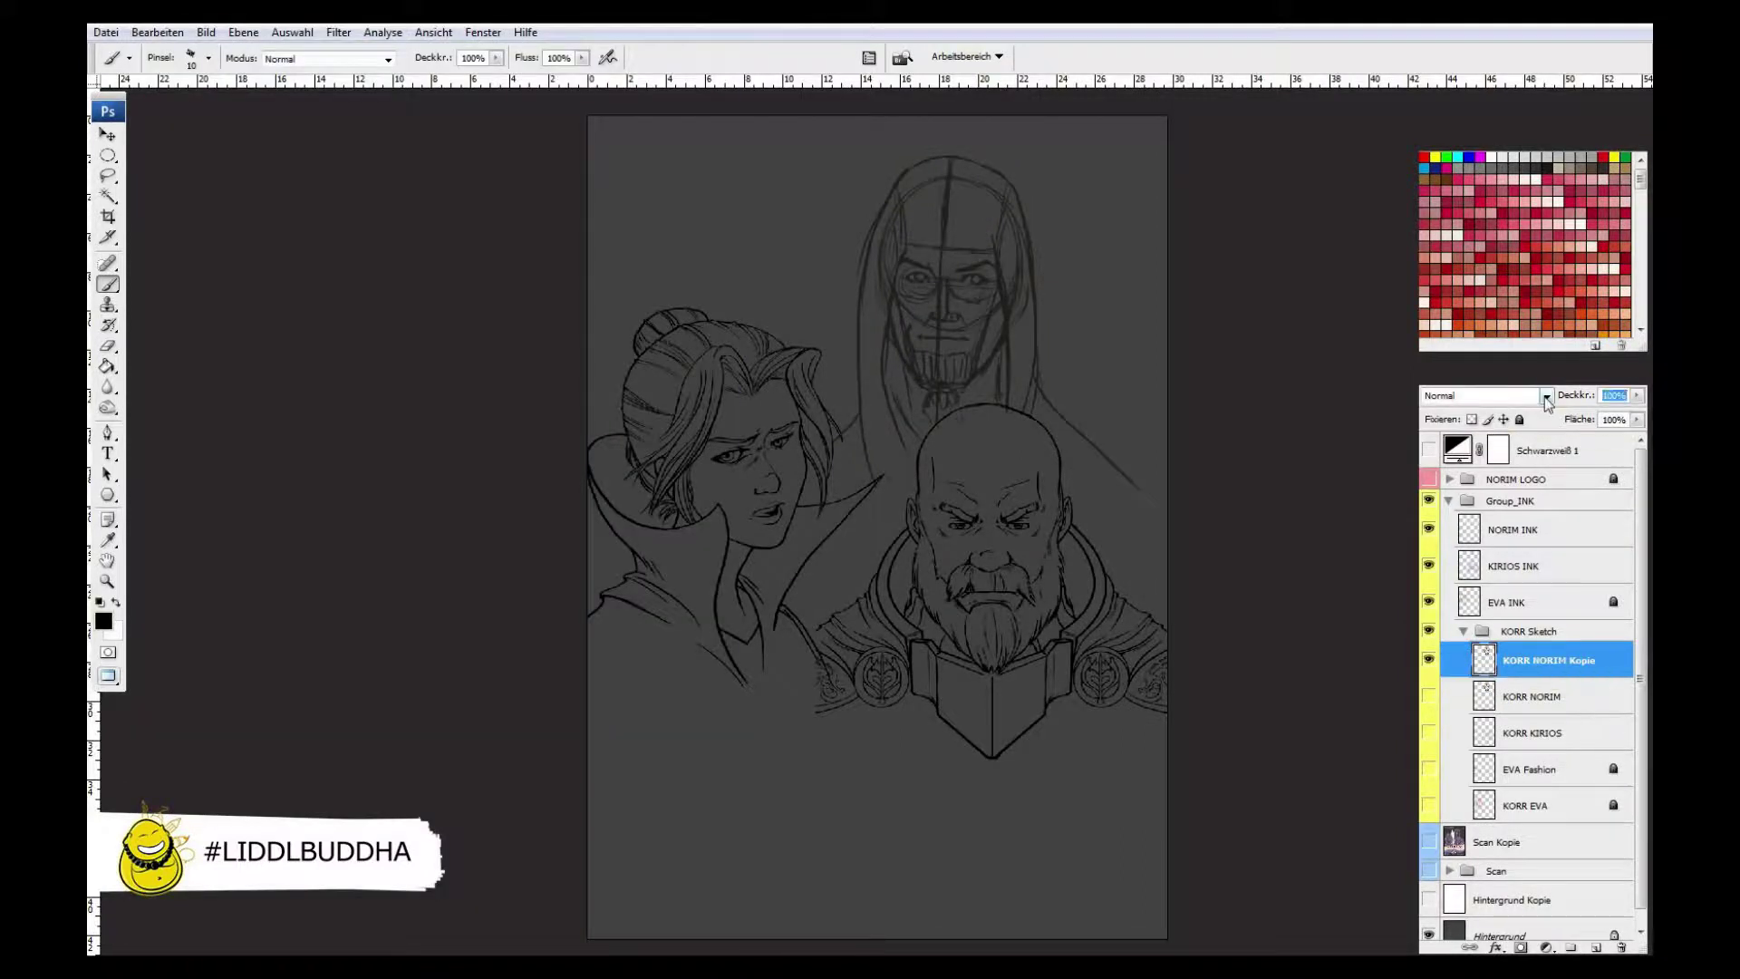
text(50)
key(Return)
- Remove the surplus NORIM sketch layer, keep KORR NORIM visible in red, and activate NORIM INK for brushing
click(1429, 660)
click(1428, 696)
key(z)
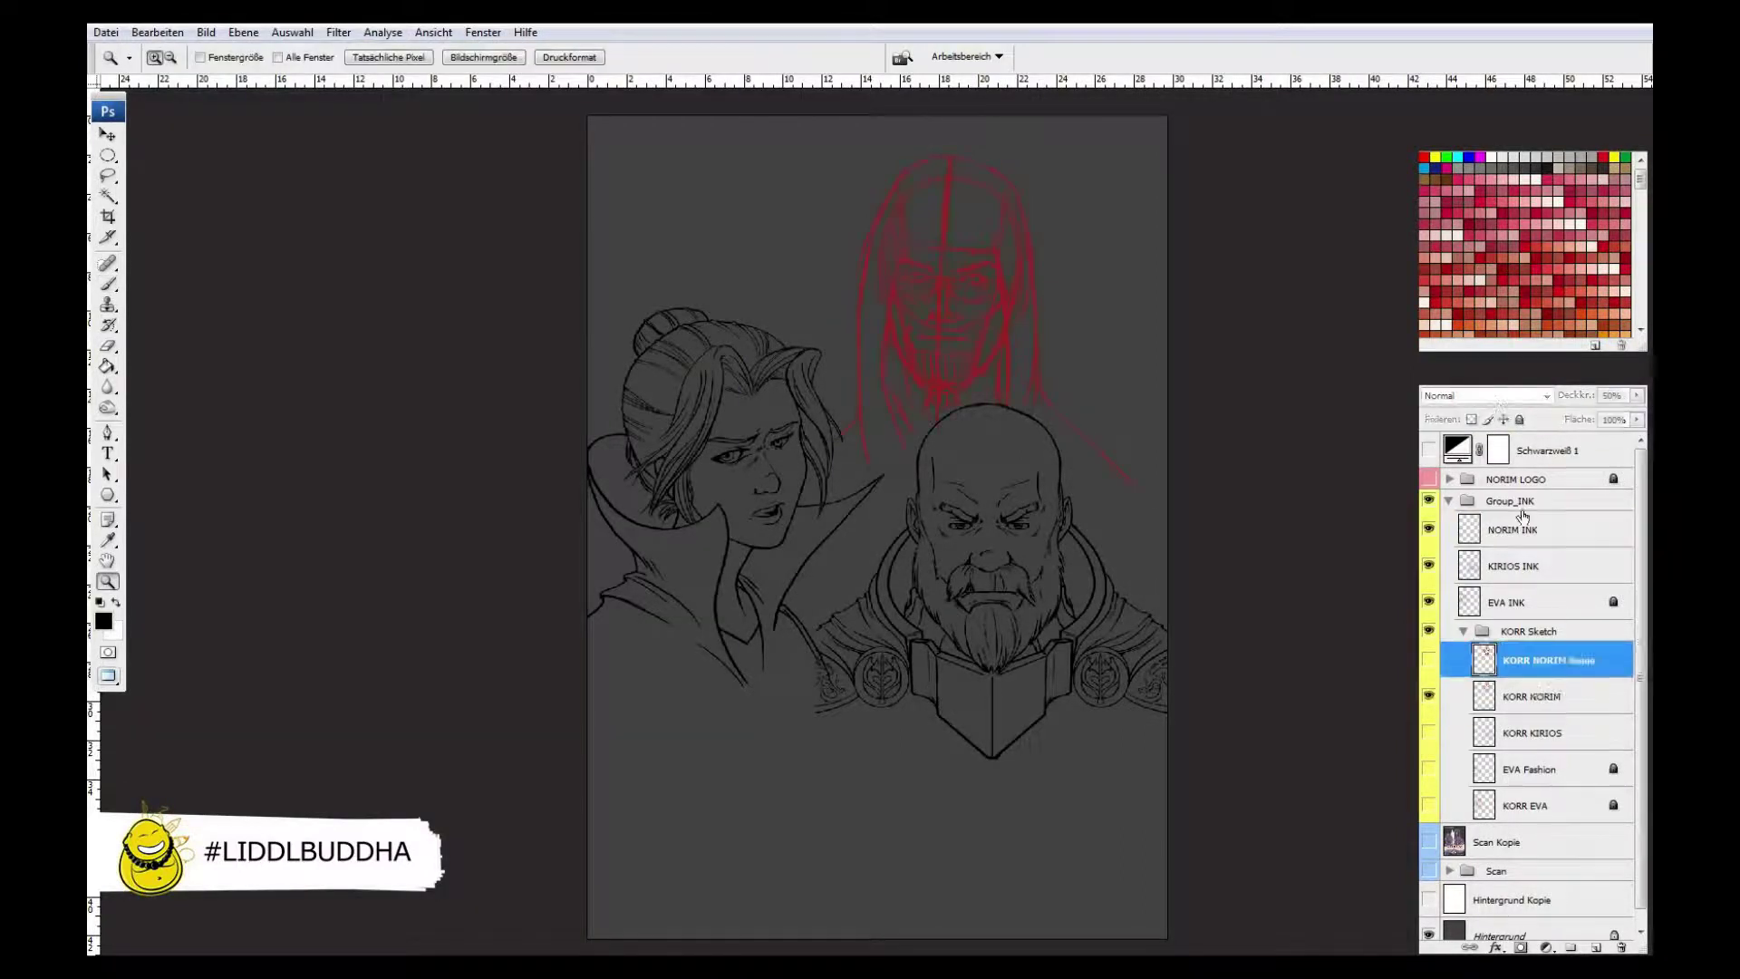
key(Delete)
click(1555, 515)
key(ctrl+alt+0)
key(b)
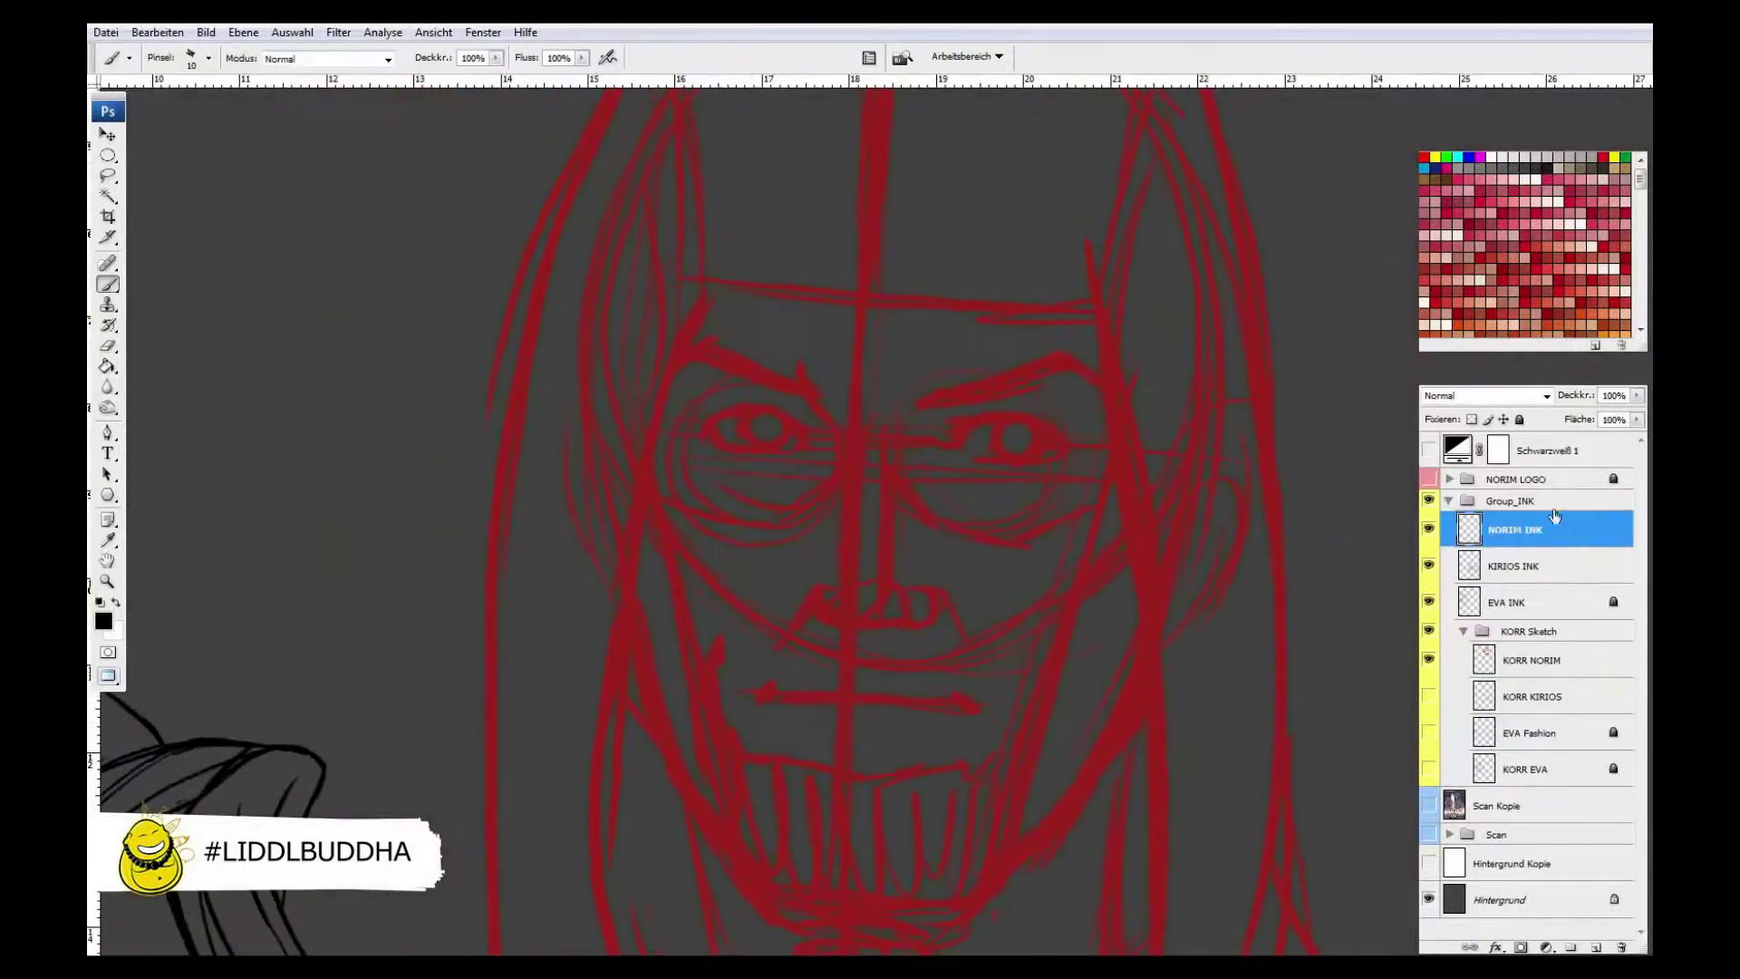
- Lock the KIRIOS INK layer and hide both KIRIOS INK and EVA INK
click(1541, 566)
click(1520, 419)
click(1428, 566)
click(1429, 602)
- Ink NORIM's first eyebrow and the eye beneath it on the NORIM INK layer
click(1541, 530)
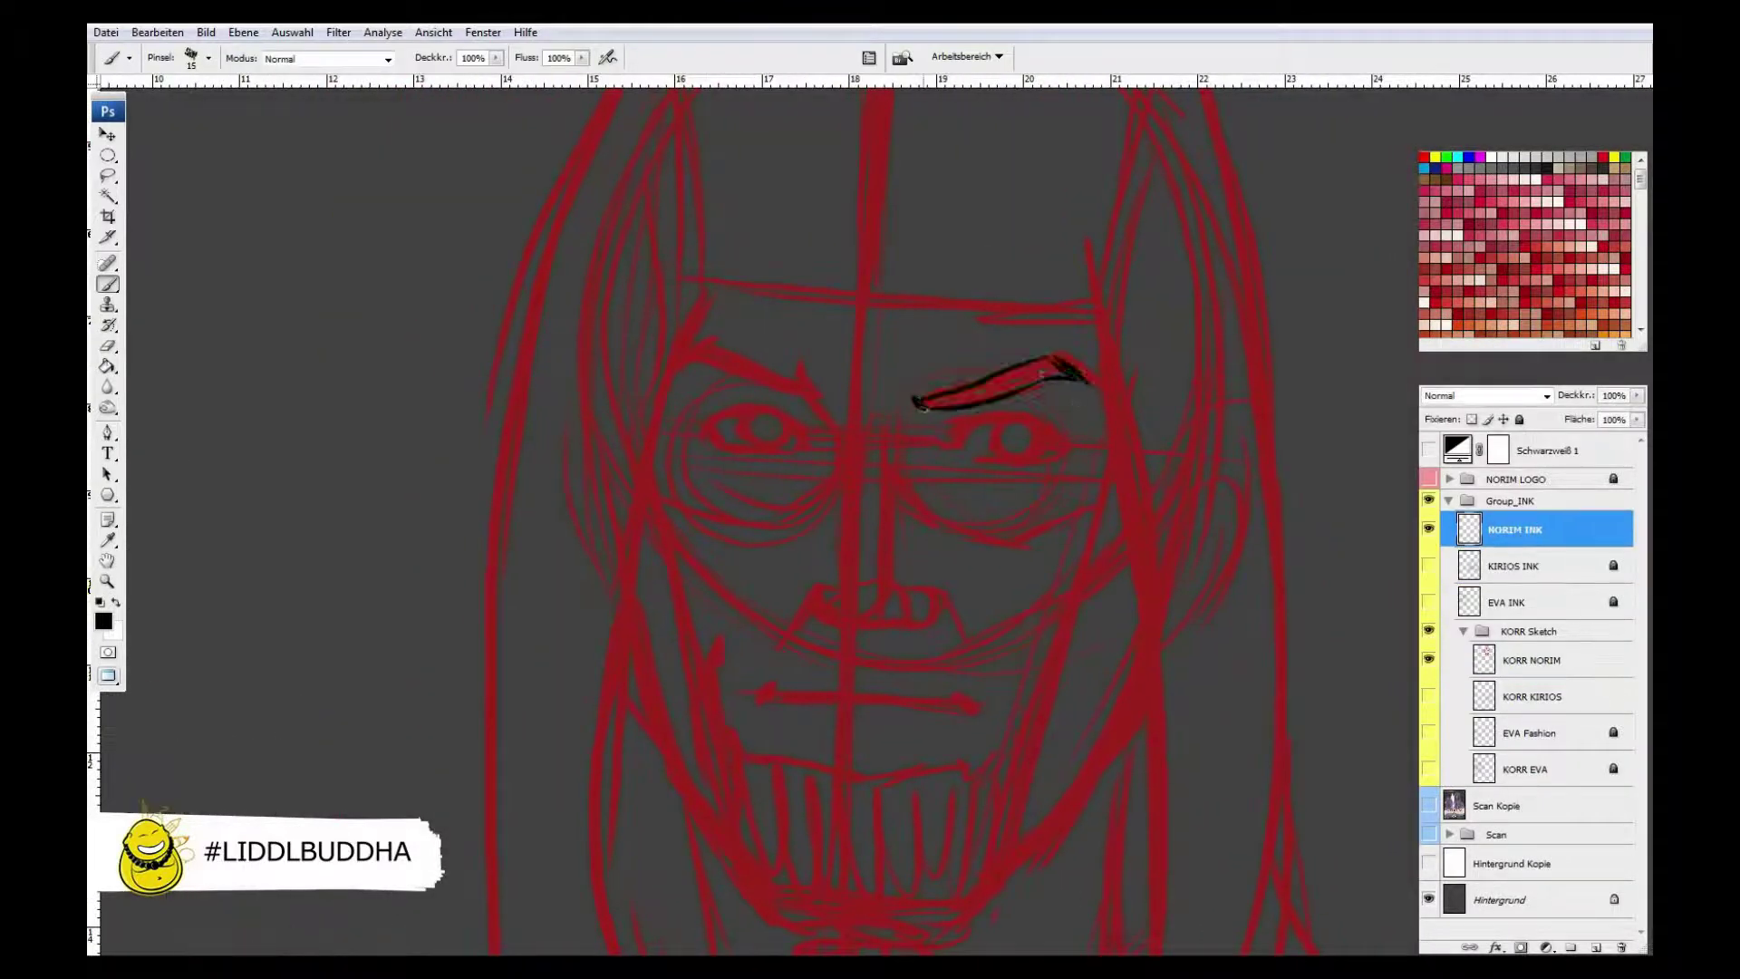
key(ctrl+plus)
mouse_move(721, 317)
mouse_down()
mouse_move(707, 399)
mouse_move(839, 337)
mouse_up()
key(ctrl+0)
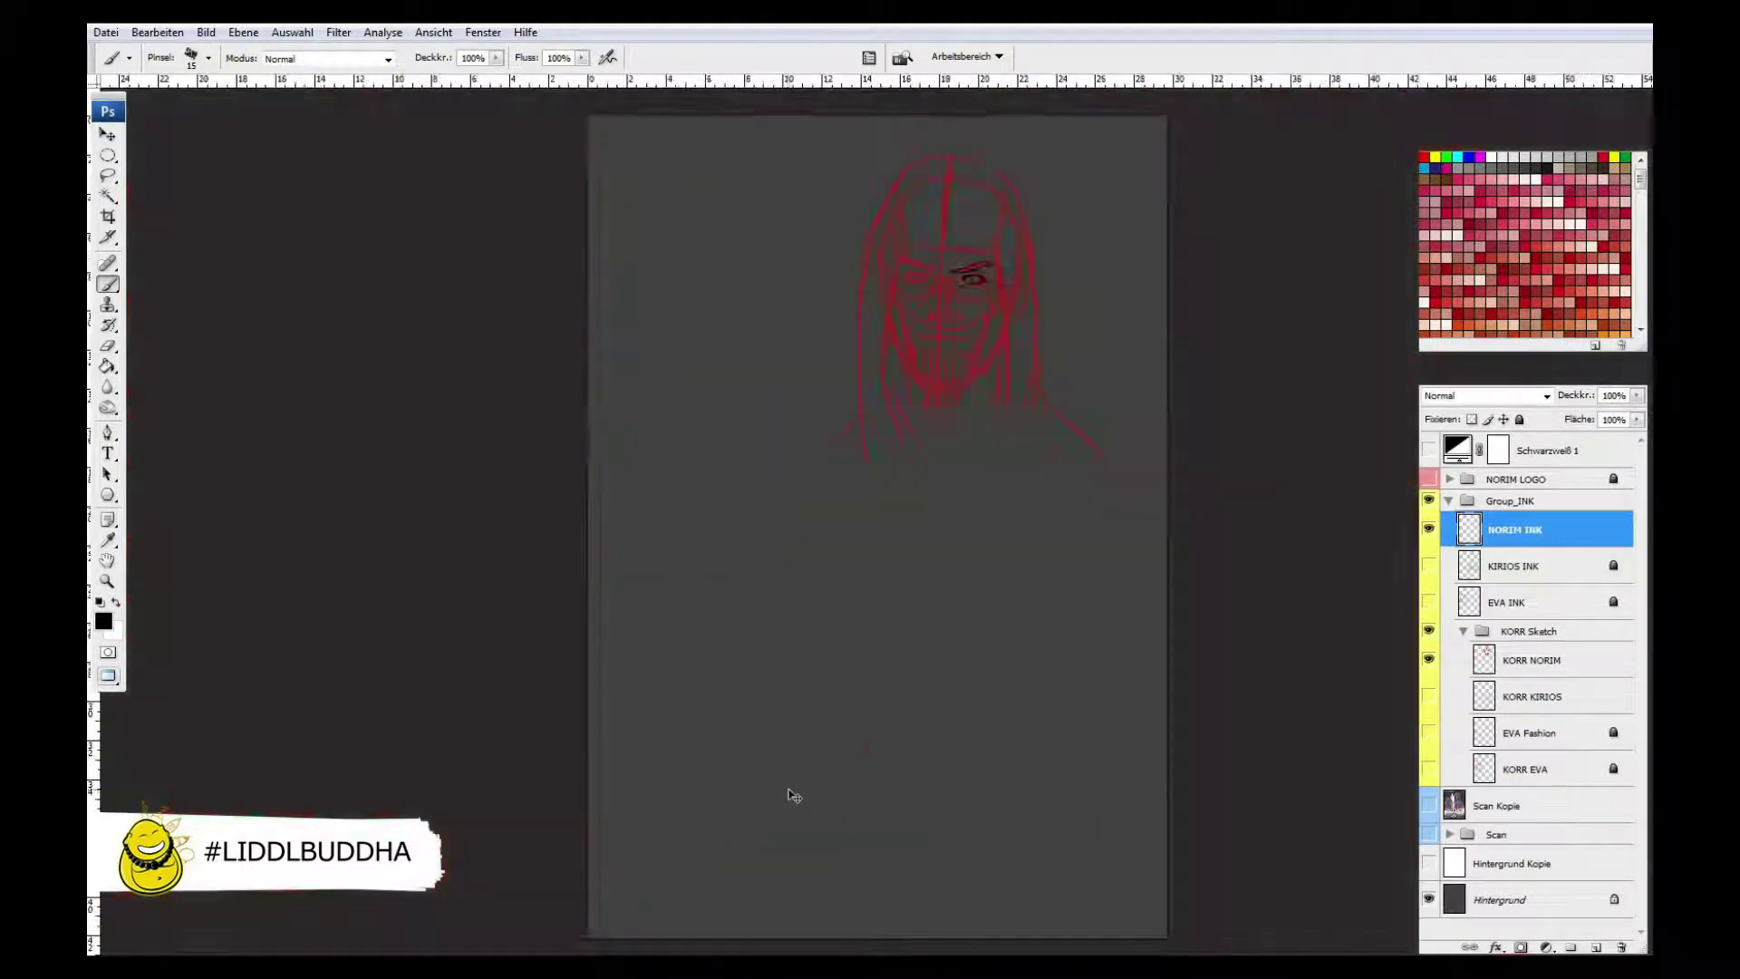
- Copy the inked eyebrow and eye to a new layer and flip them horizontally over the face's other eye
key(l)
key(ctrl+alt+0)
drag(907, 426, 969, 435)
key(ctrl+j)
key(ctrl+t)
drag(1053, 393, 798, 381)
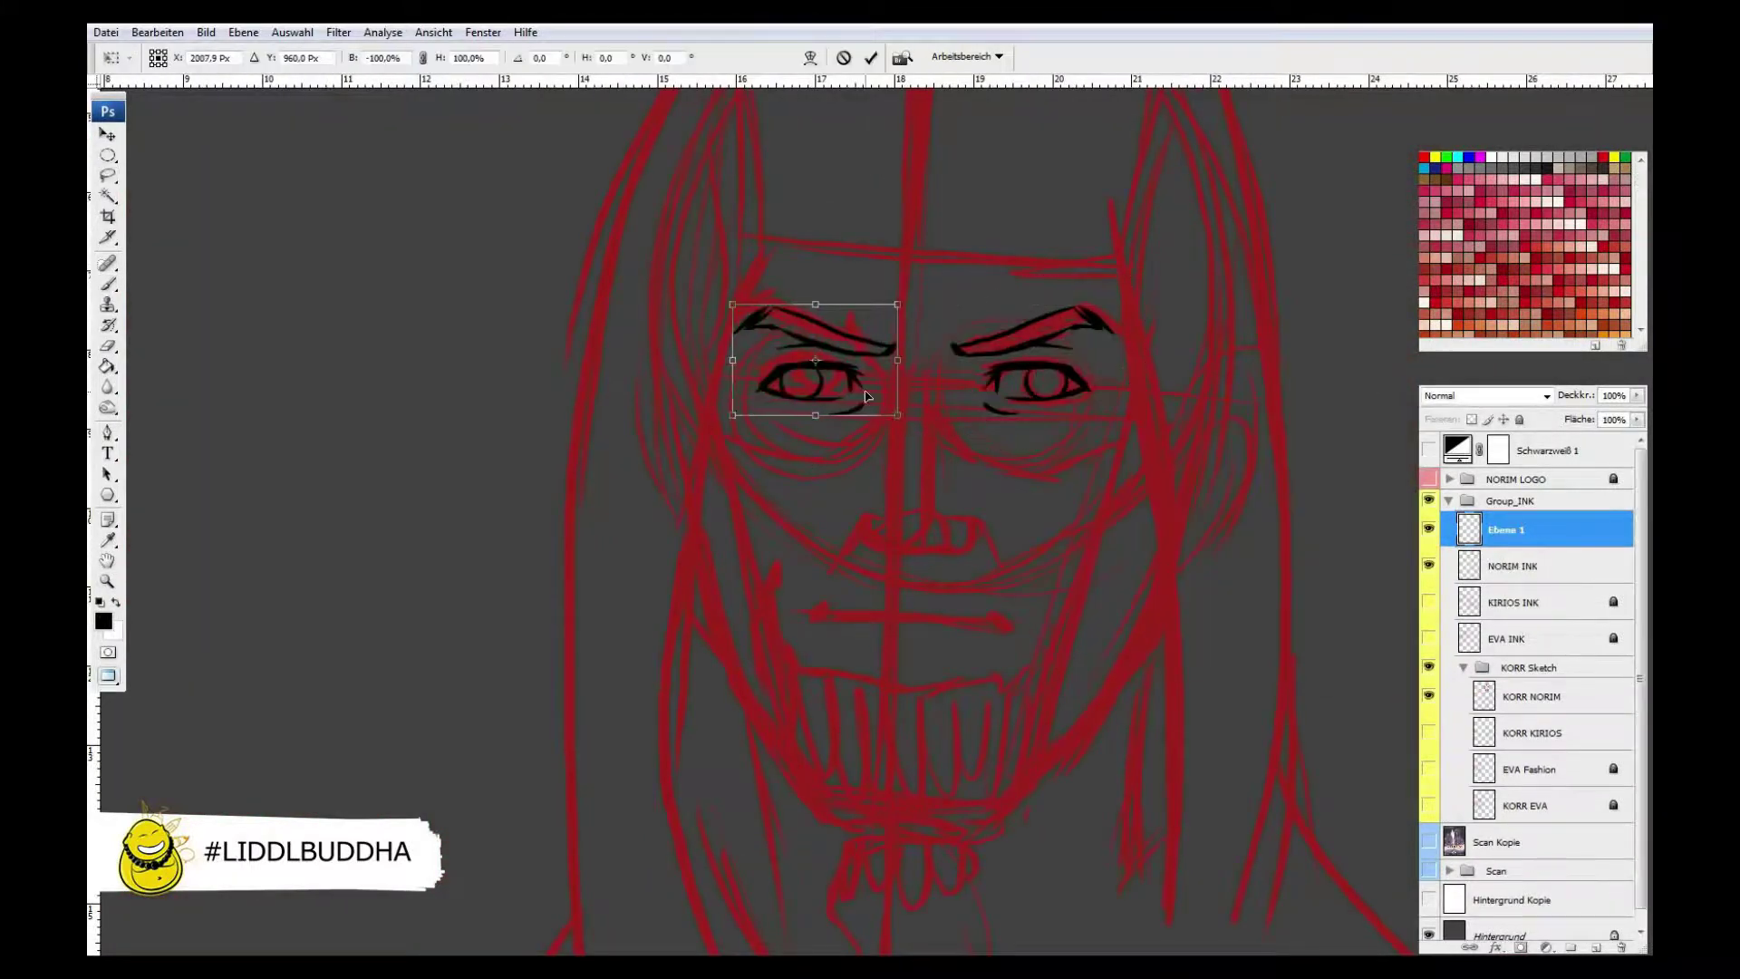
key(Return)
- Erase and redraw the mirrored eye's iris, and ink the nose tip and nostrils
key(e)
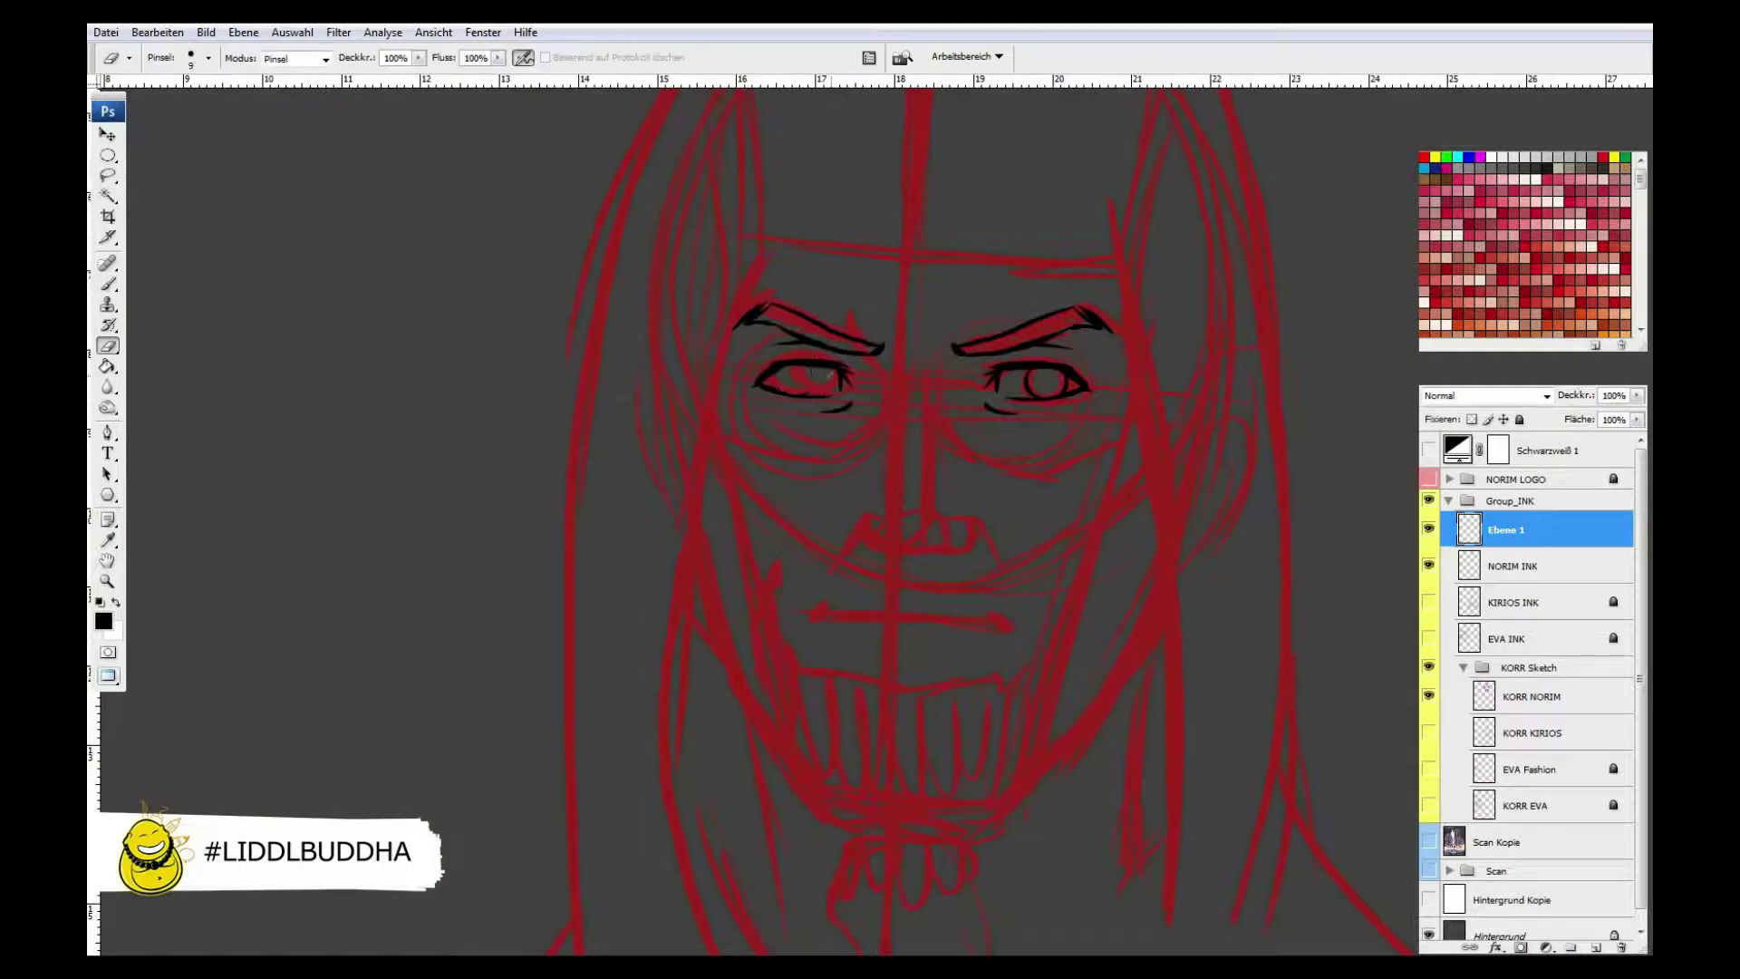
scroll(832, 374, up, 3)
key(b)
scroll(781, 583, down, 3)
mouse_move(686, 515)
mouse_down()
mouse_move(775, 582)
mouse_move(680, 493)
mouse_move(997, 525)
mouse_up()
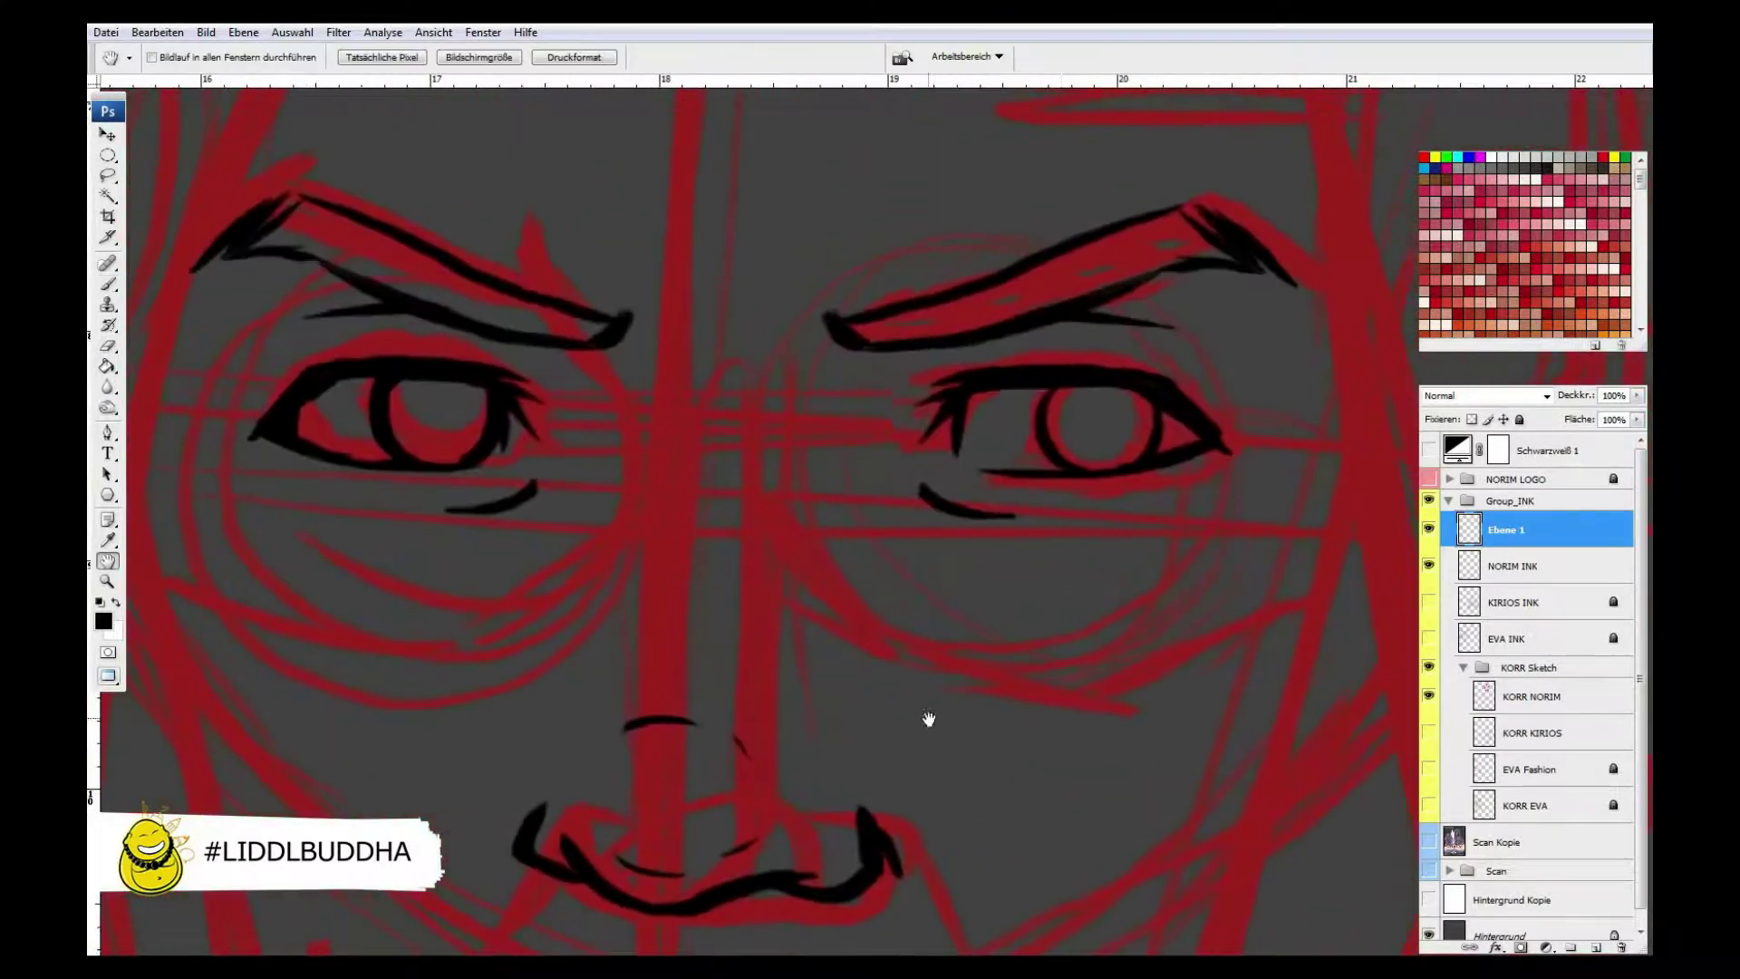
- Ink dark pupils in both of NORIM's eyes and slightly warp the mirrored eye's shape
drag(1160, 426, 1183, 453)
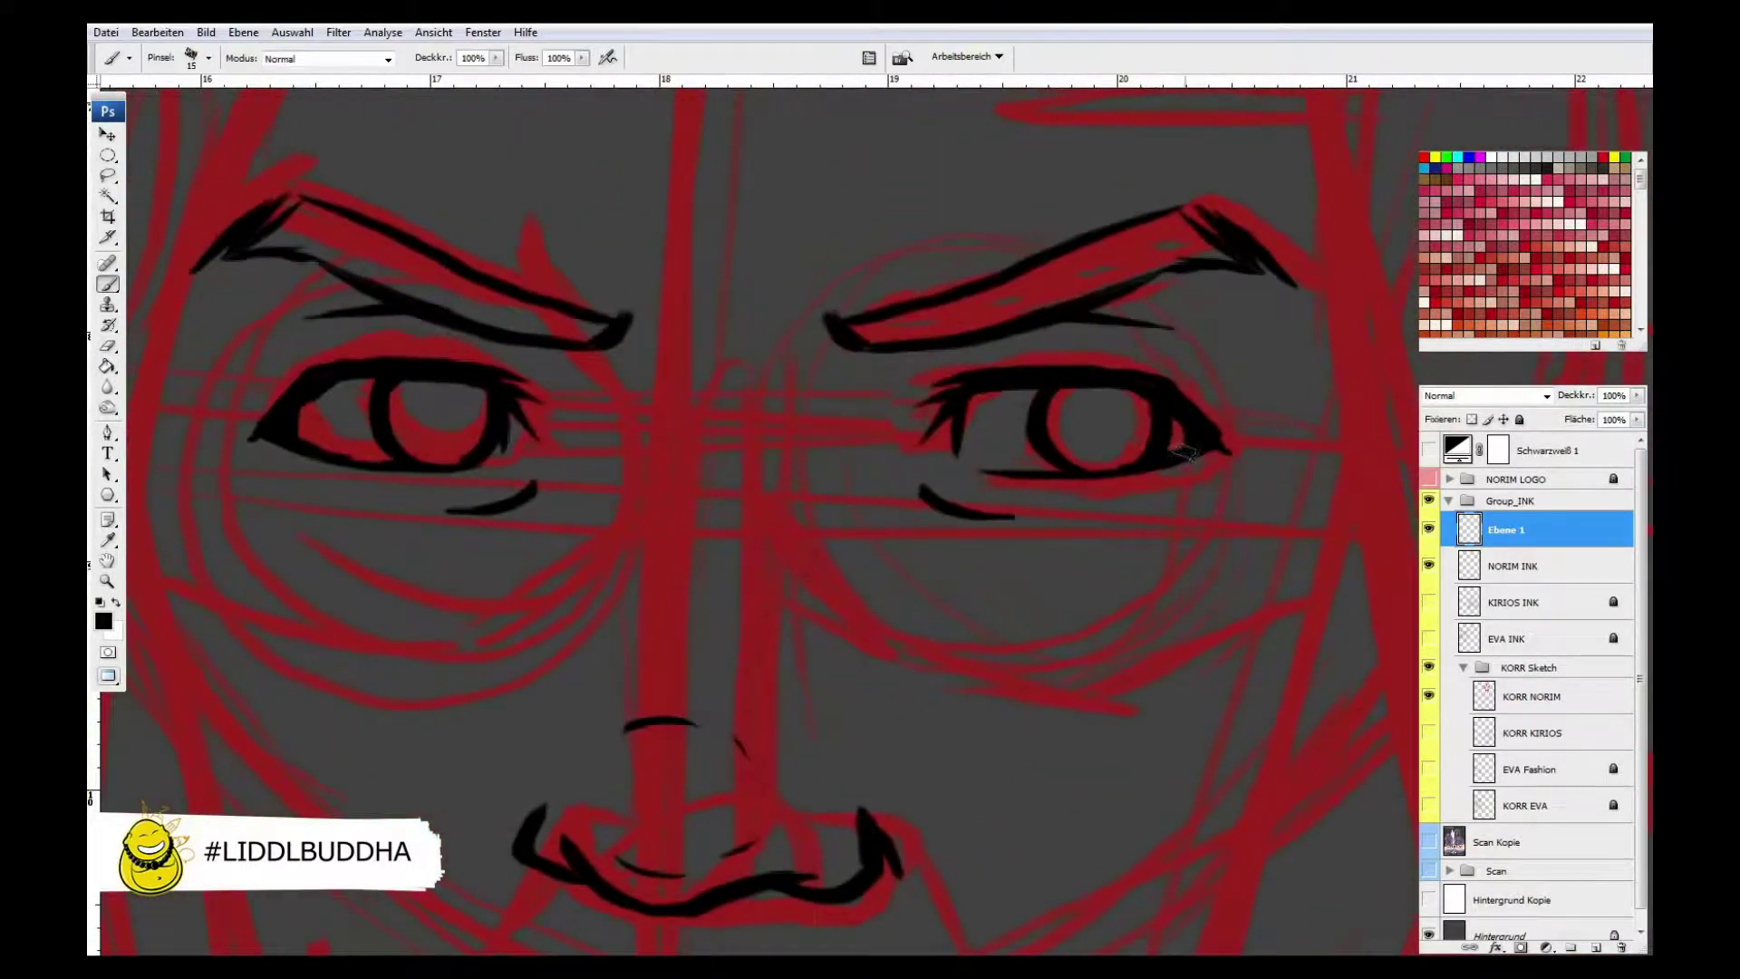
drag(422, 408, 444, 421)
drag(1084, 412, 1101, 431)
key(ctrl+t)
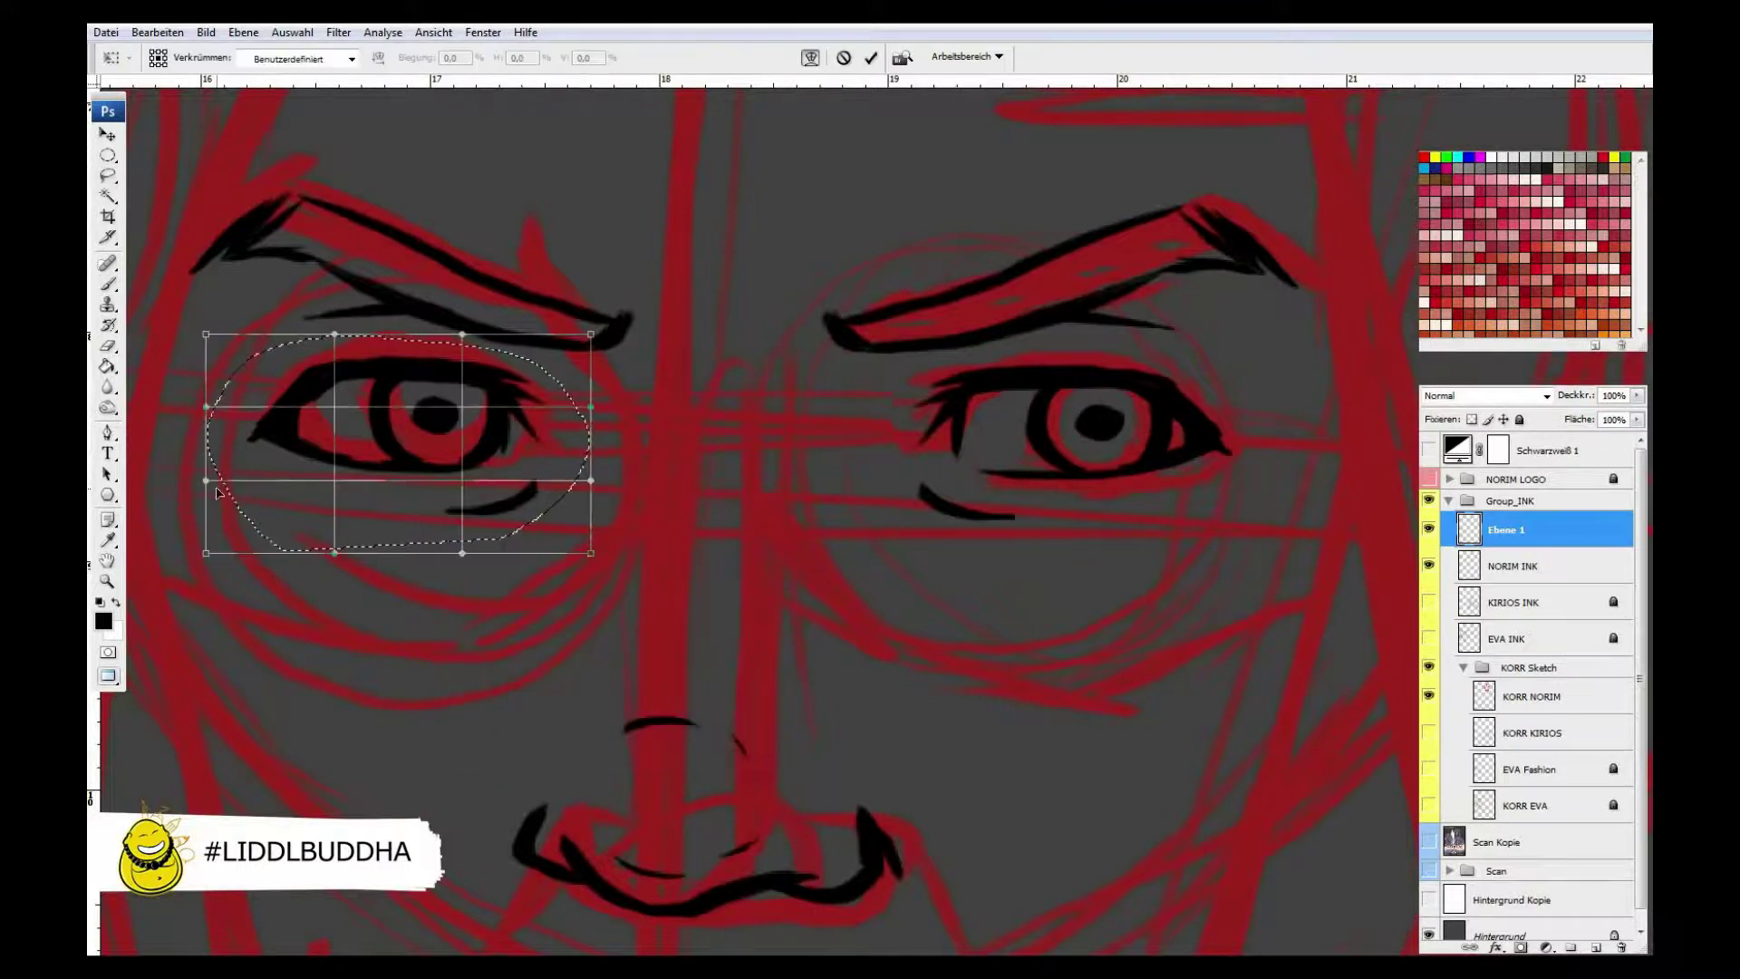
drag(218, 492, 214, 481)
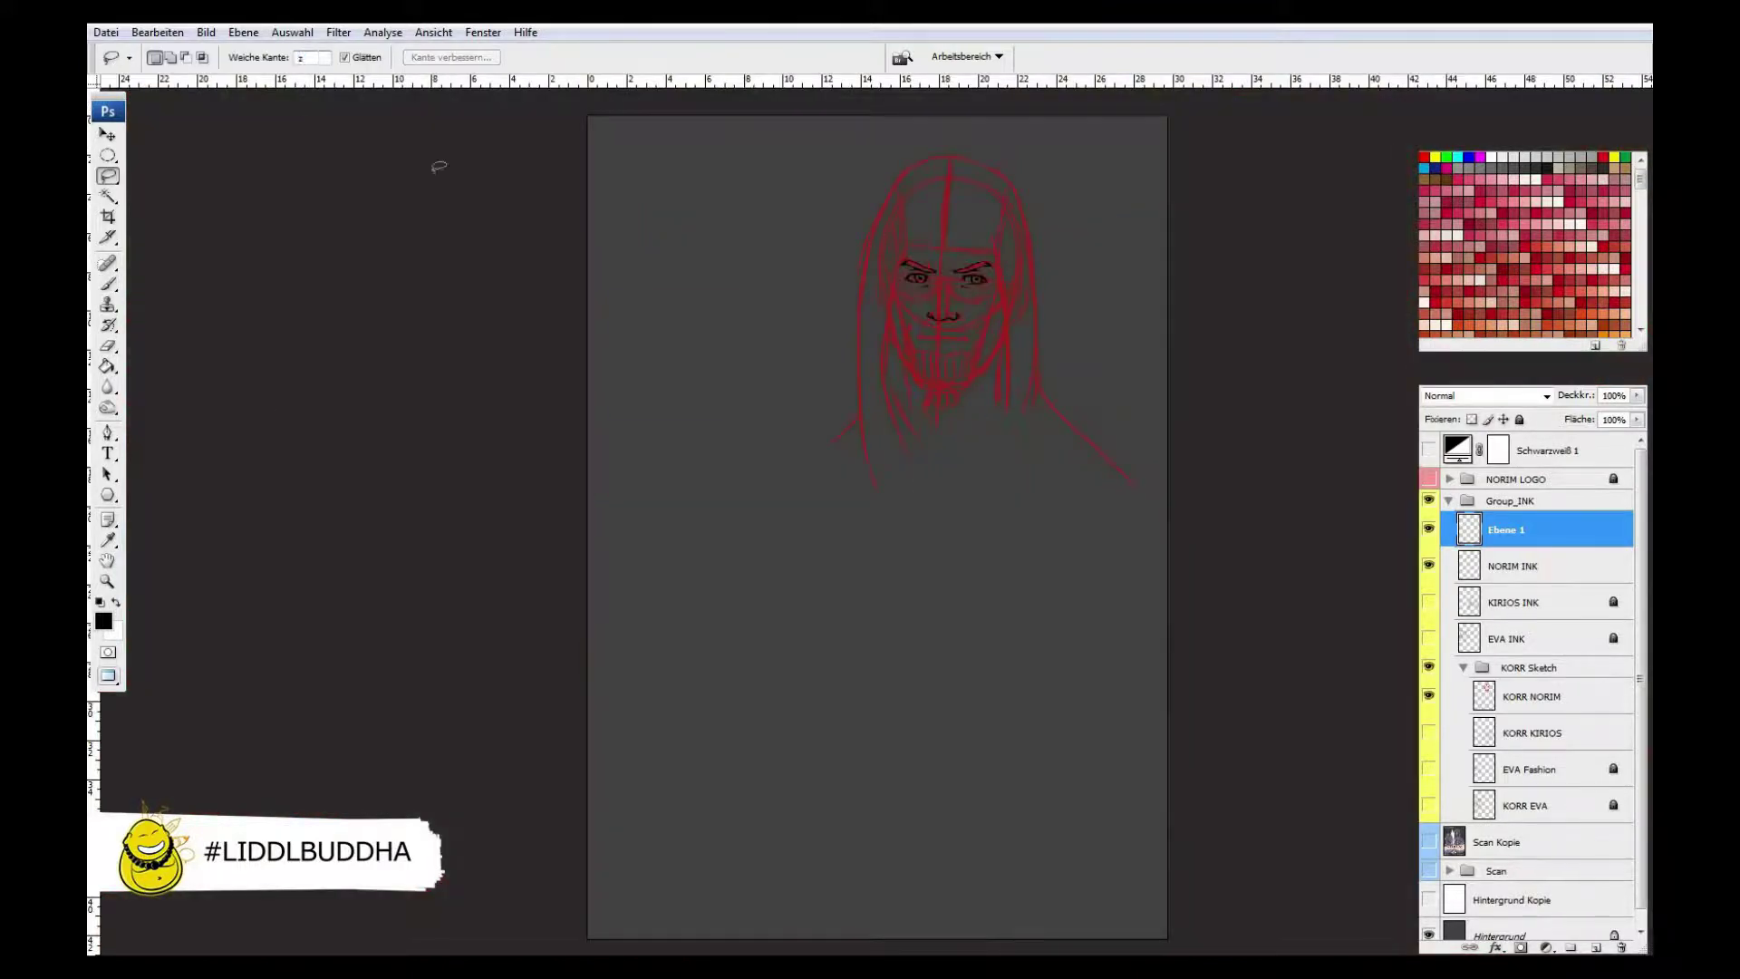
- Ink the small groove under NORIM's nose and the line between his lips
key(b)
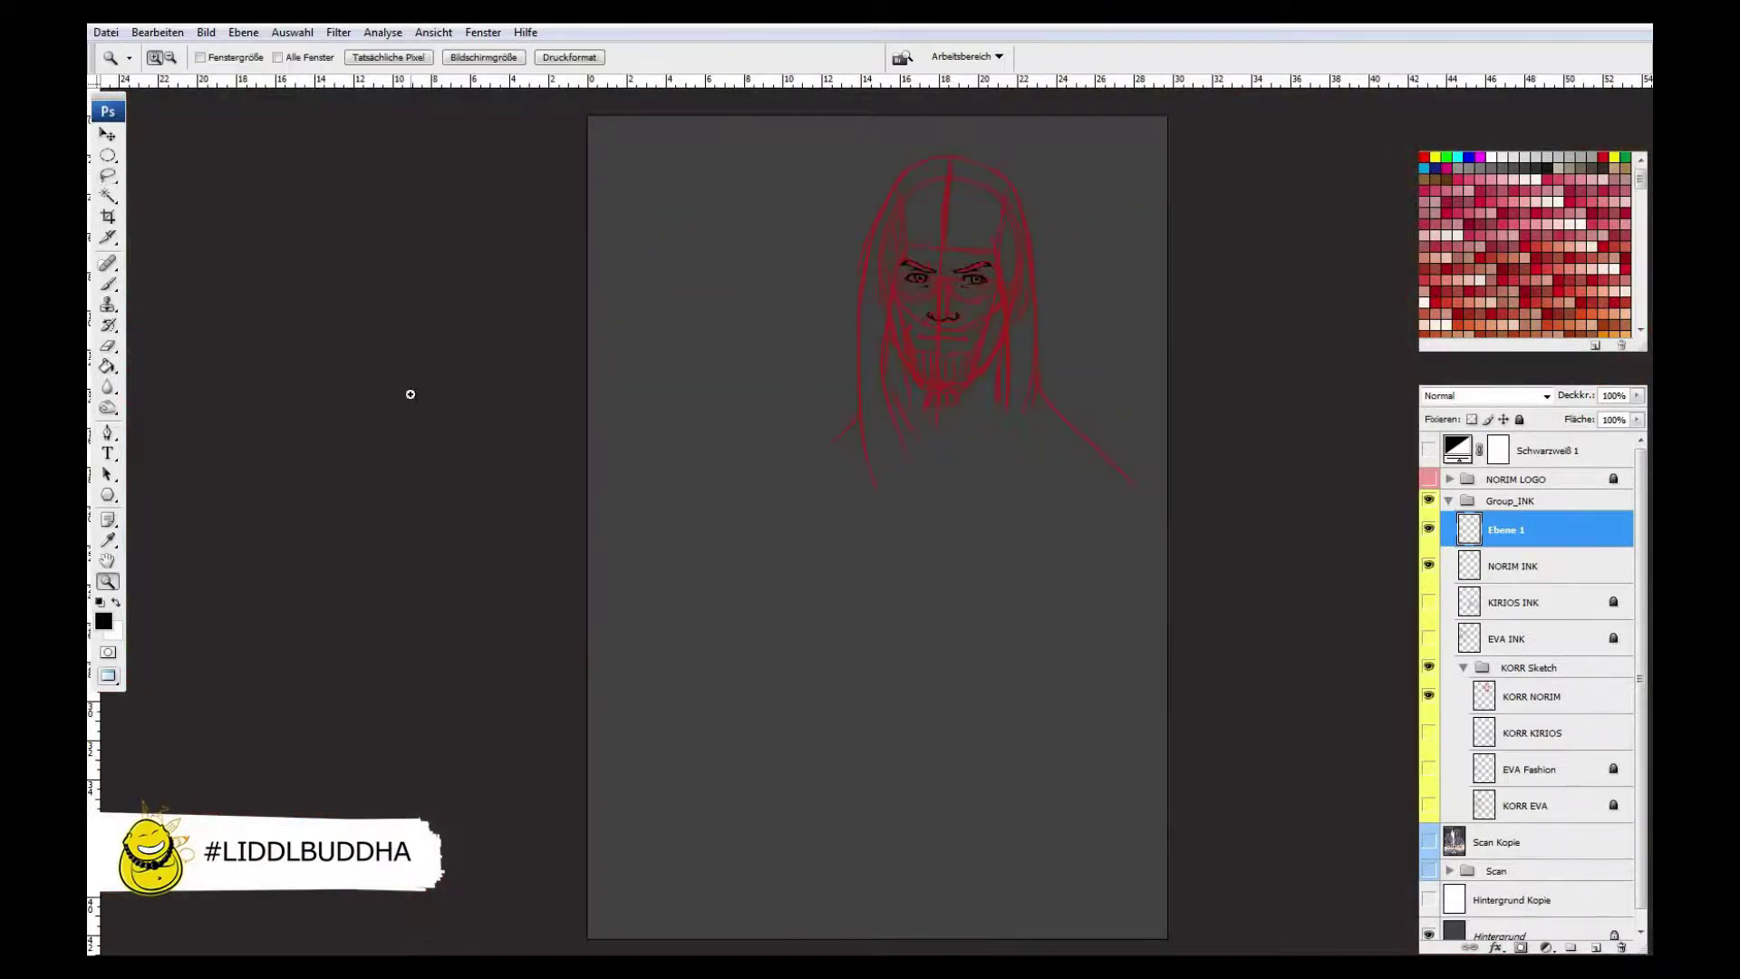
scroll(773, 536, up, 6)
drag(703, 371, 771, 380)
mouse_move(551, 439)
mouse_down()
mouse_move(676, 424)
mouse_move(1051, 470)
mouse_up()
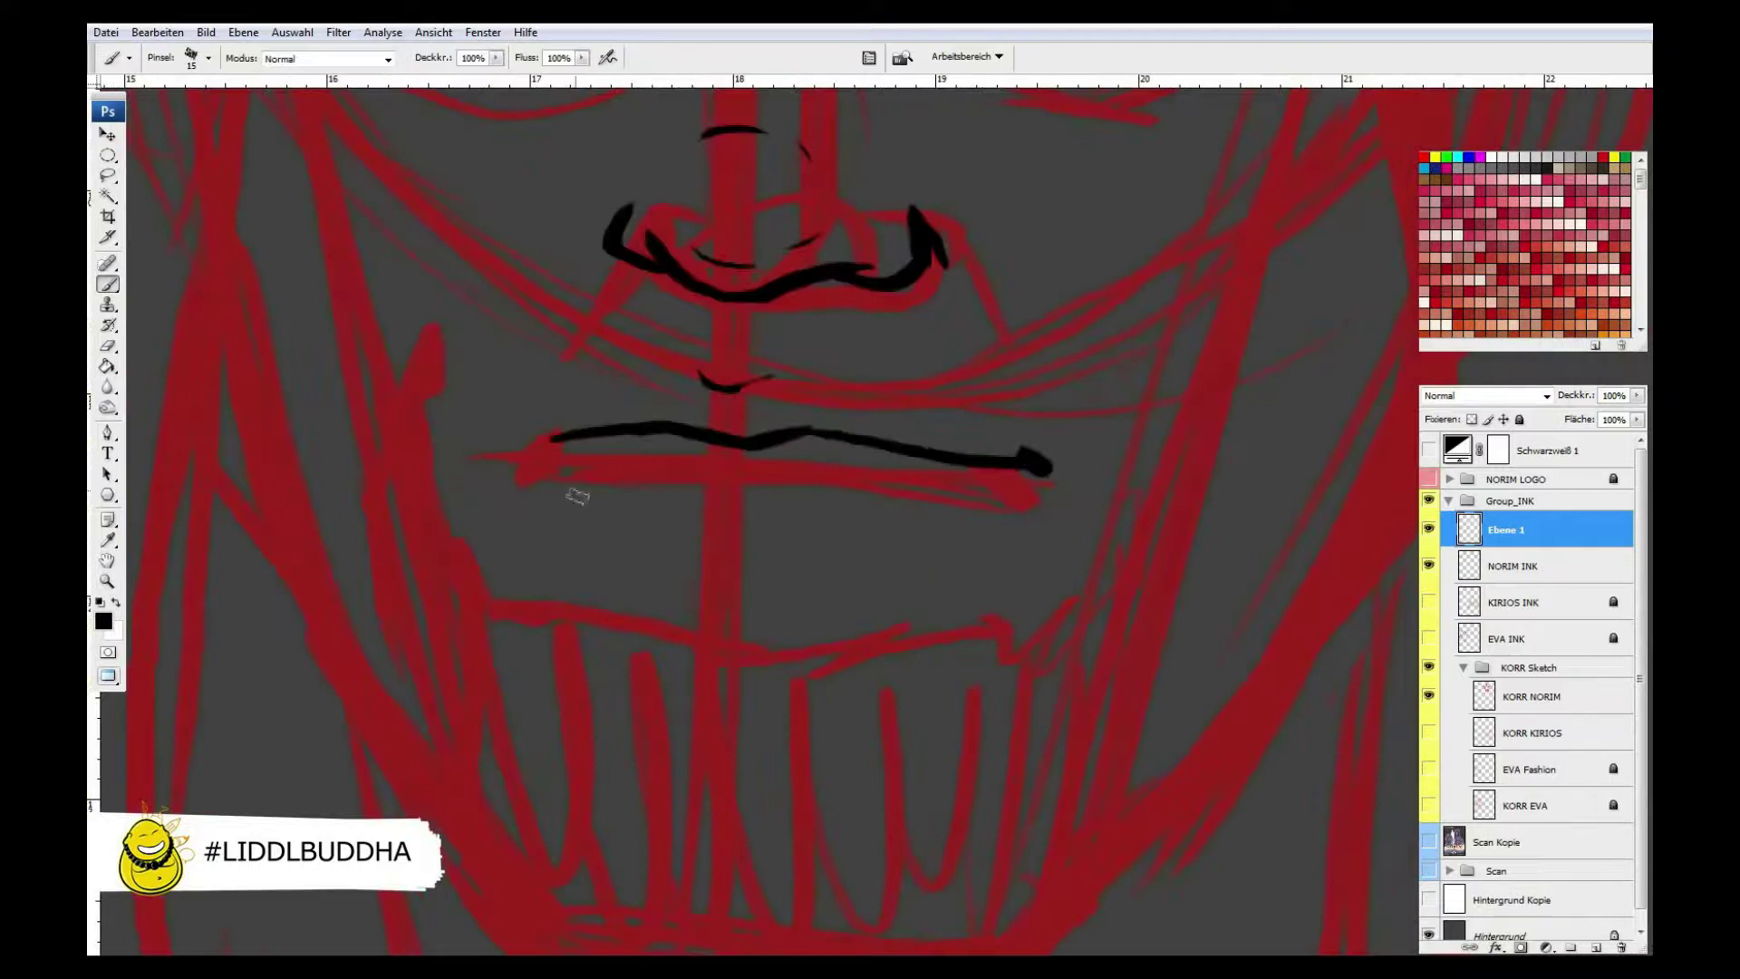
- Ink the short line beneath NORIM's lower lip and touch up the lower lid of one eye
drag(689, 517, 793, 525)
drag(705, 300, 746, 789)
drag(1241, 388, 1118, 396)
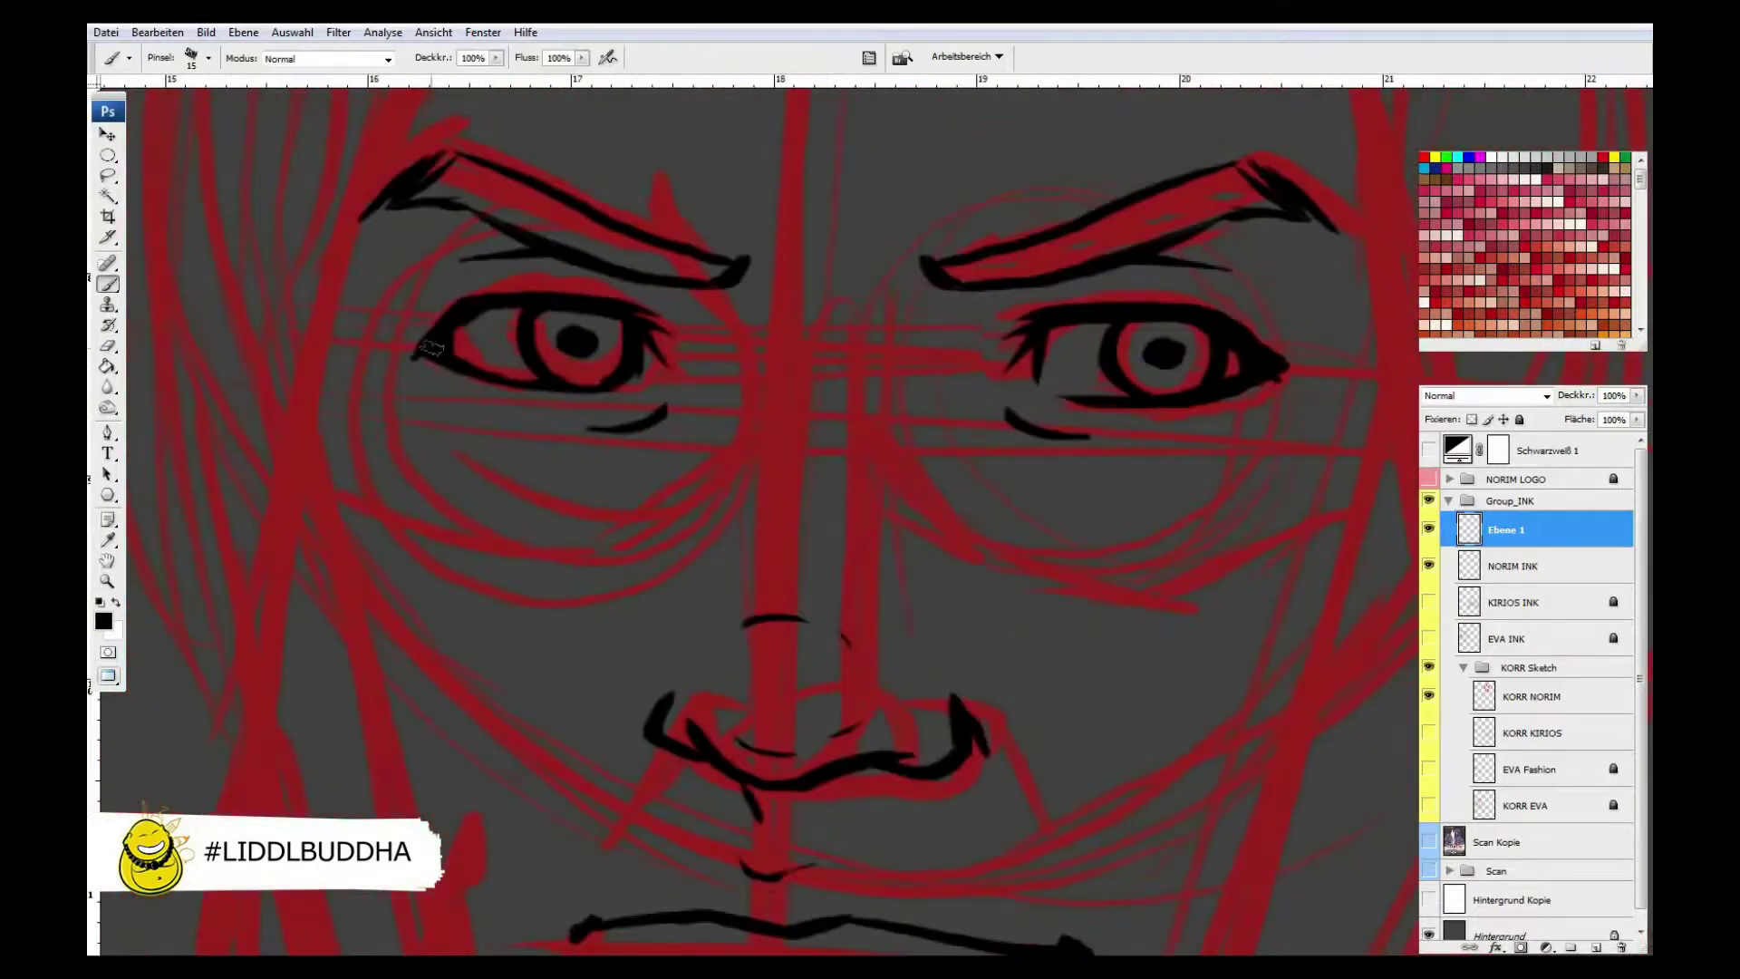
- Ink the outline of NORIM's beard around the mouth and chin, with its wavy upper edge and hair strands
scroll(614, 614, down, 6)
scroll(614, 614, right, 2)
drag(298, 283, 340, 580)
drag(317, 509, 934, 548)
drag(1043, 321, 861, 897)
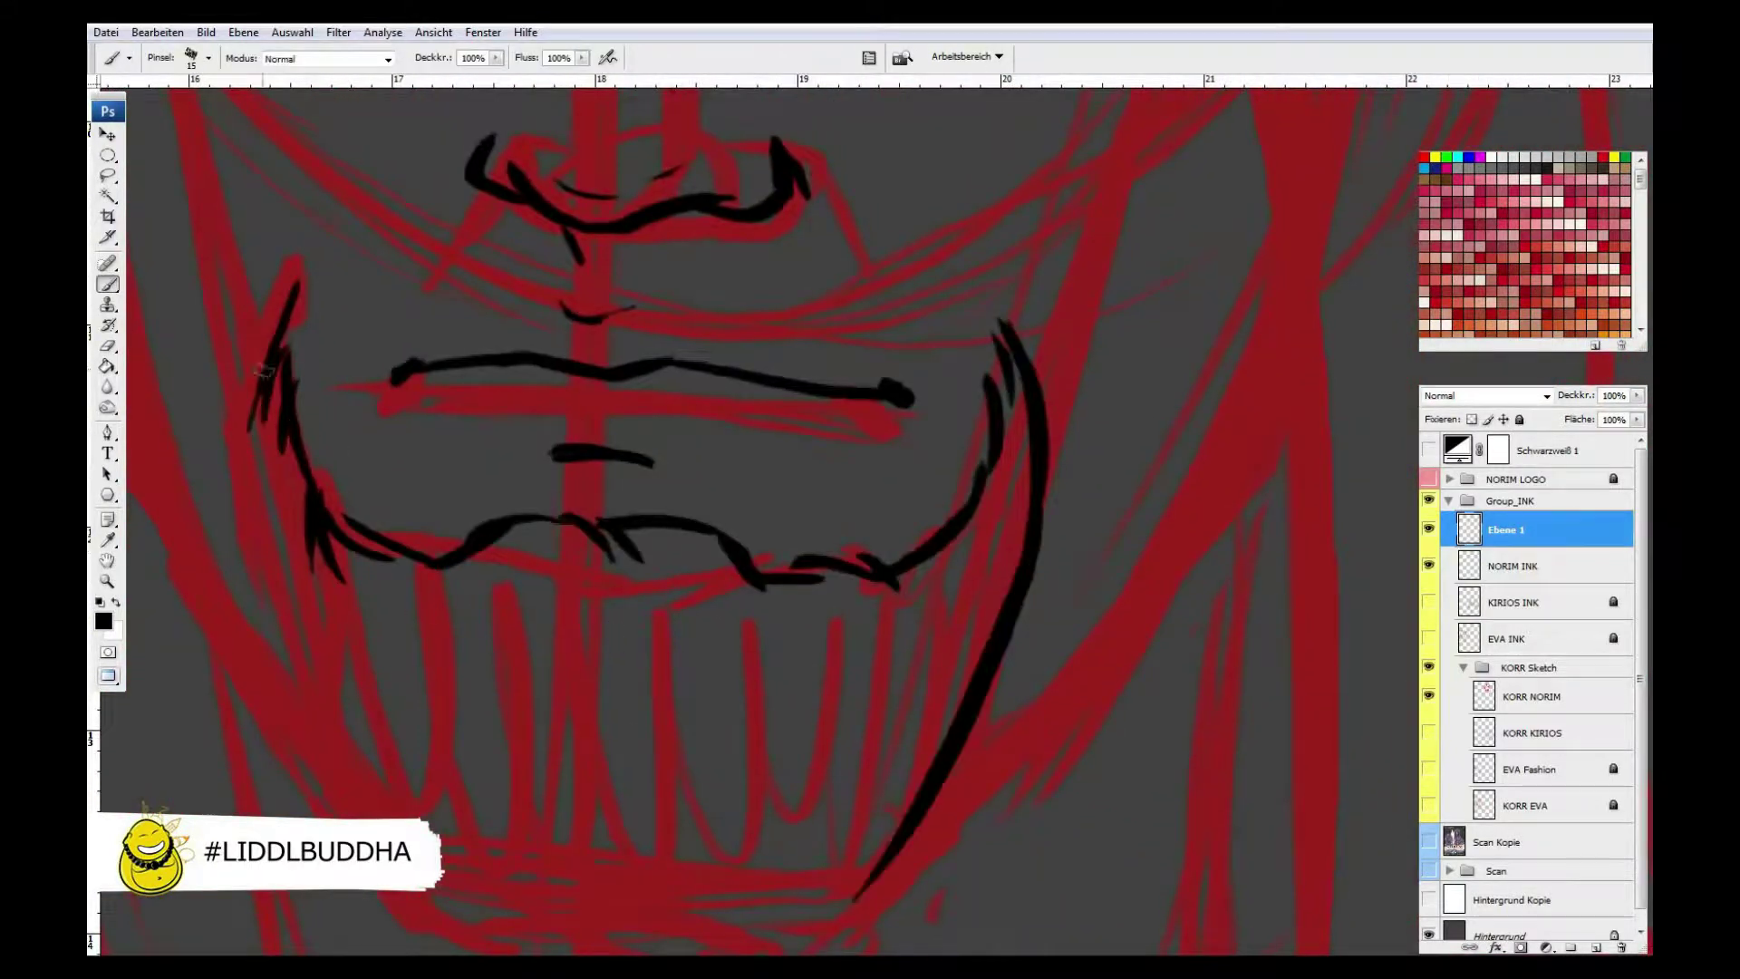
scroll(635, 544, down, 6)
drag(353, 544, 580, 675)
drag(906, 281, 568, 640)
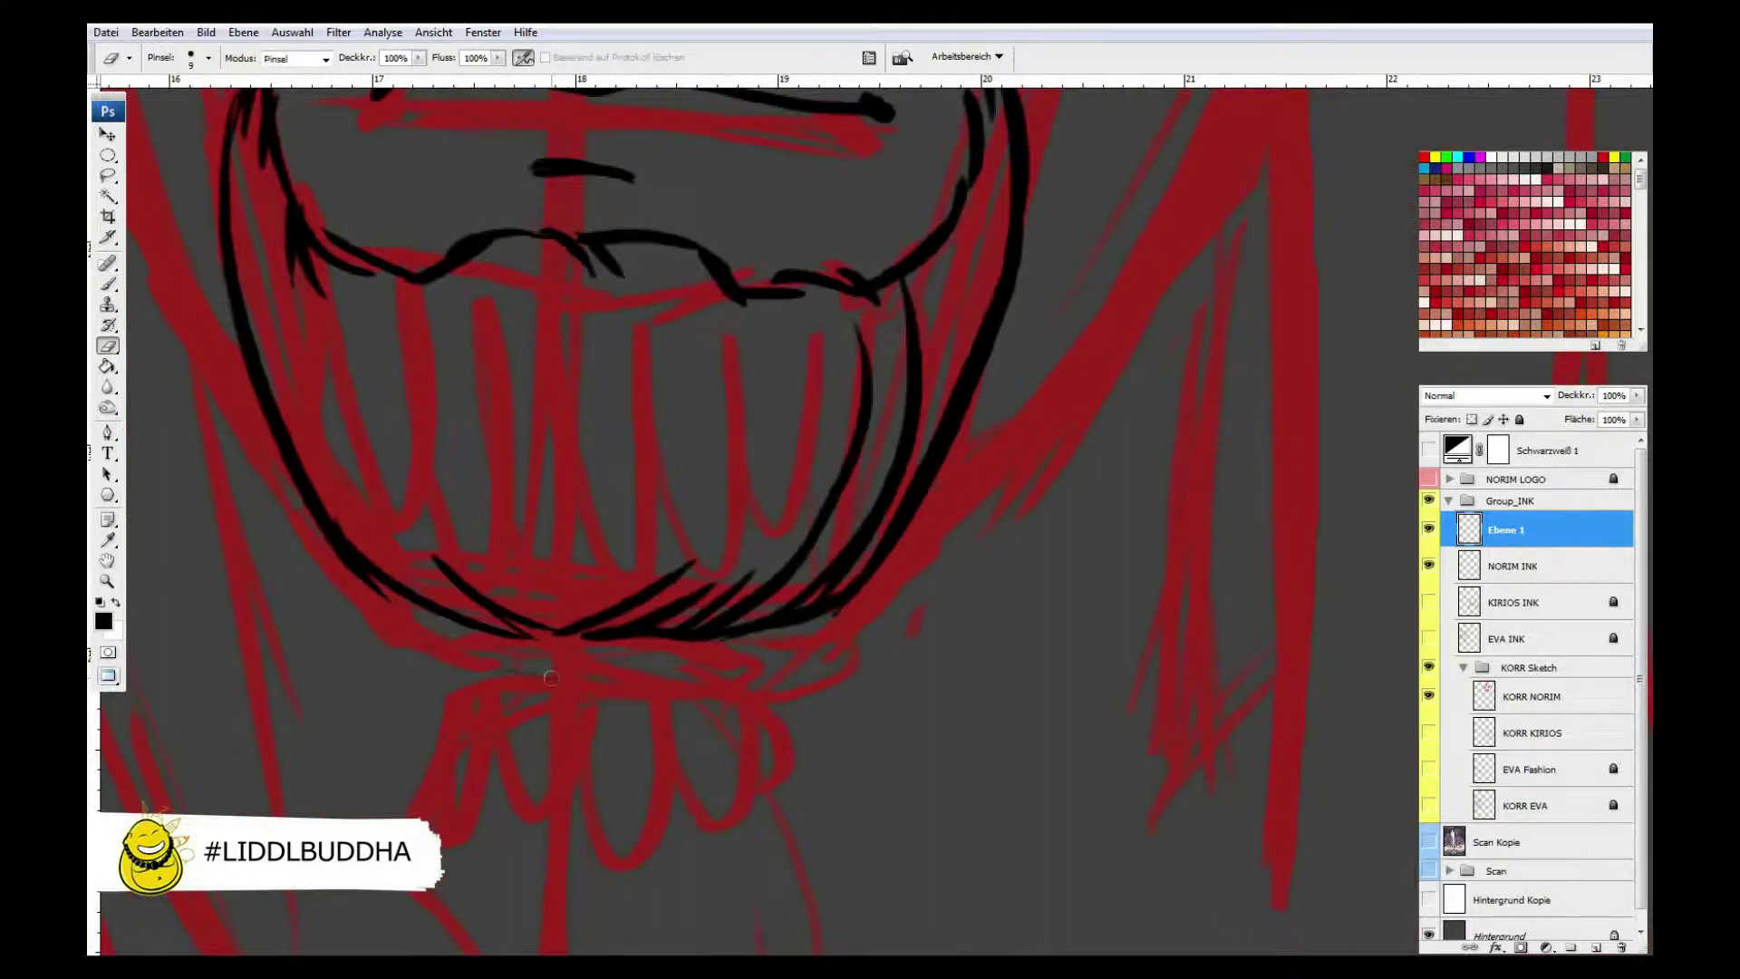
- Ink the band tying the beard under the chin and the pointed tuft of hair hanging from it
mouse_move(426, 617)
mouse_down()
mouse_move(490, 676)
mouse_move(807, 652)
mouse_up()
drag(445, 707, 761, 706)
scroll(562, 707, down, 6)
drag(453, 412, 571, 811)
drag(757, 408, 543, 861)
mouse_move(689, 413)
mouse_down()
mouse_move(639, 762)
mouse_move(716, 580)
mouse_up()
drag(816, 499, 739, 721)
drag(508, 639, 497, 738)
- Ink NORIM's cheekbone lines and the jaw contours on both sides of the beard
key(ctrl+0)
key(ctrl+plus)
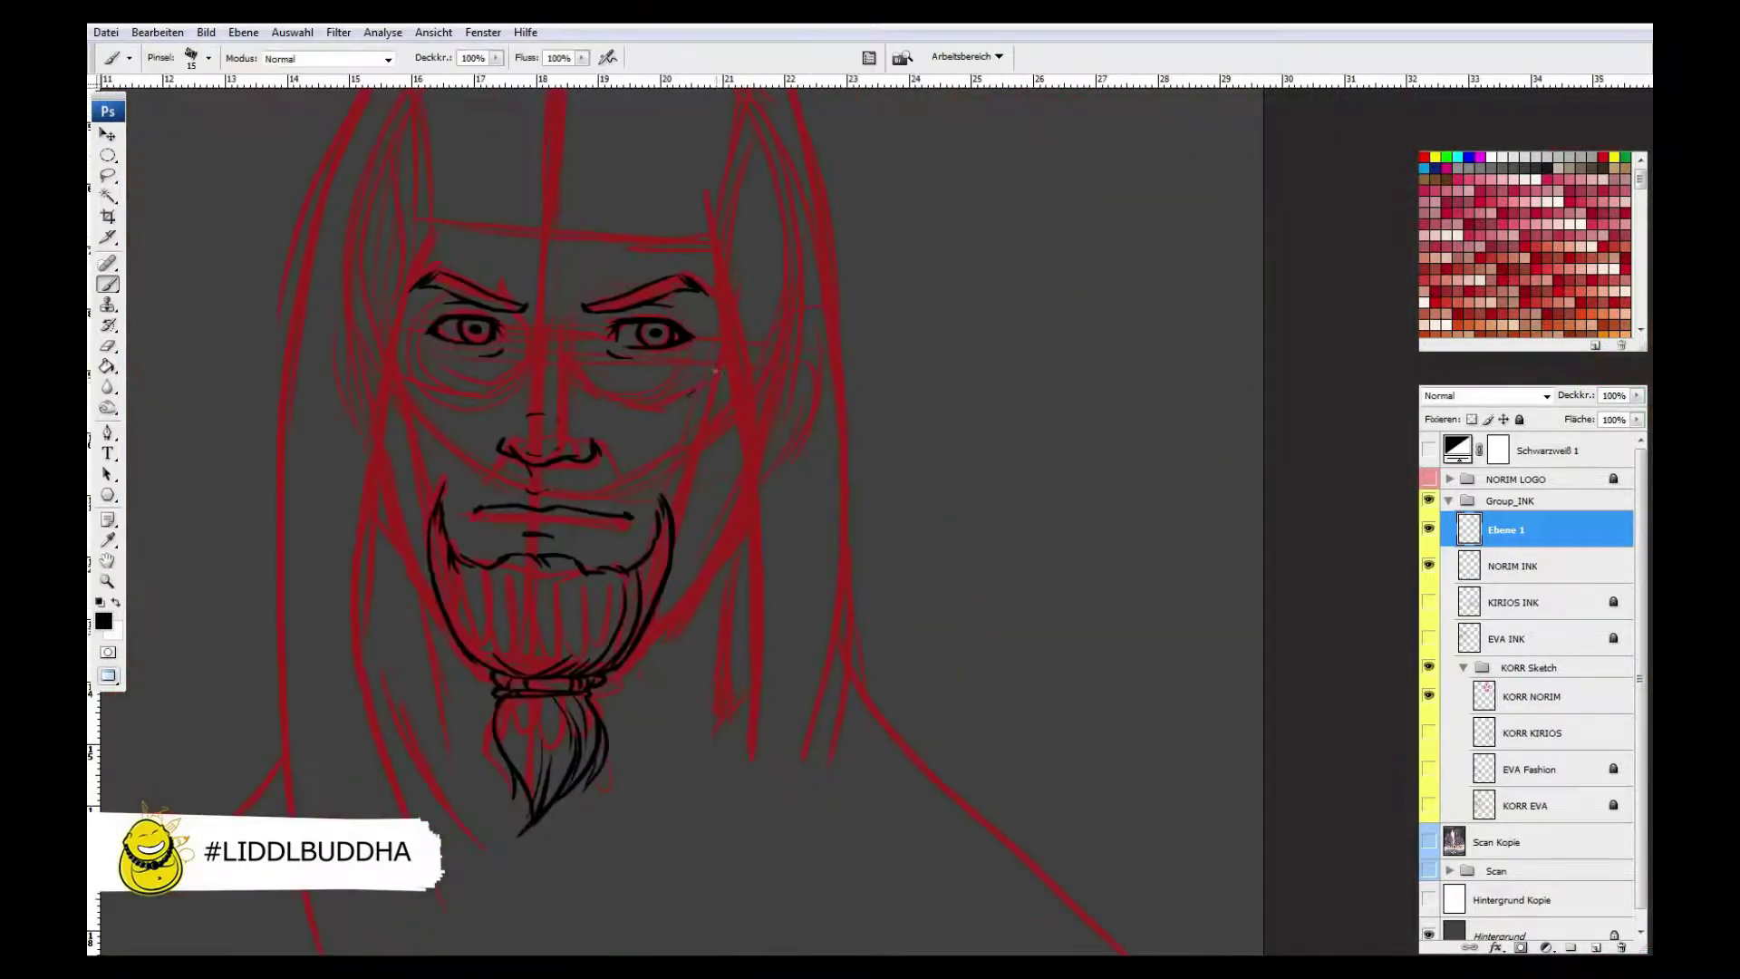
ctrl+click(551, 483)
drag(943, 453, 838, 698)
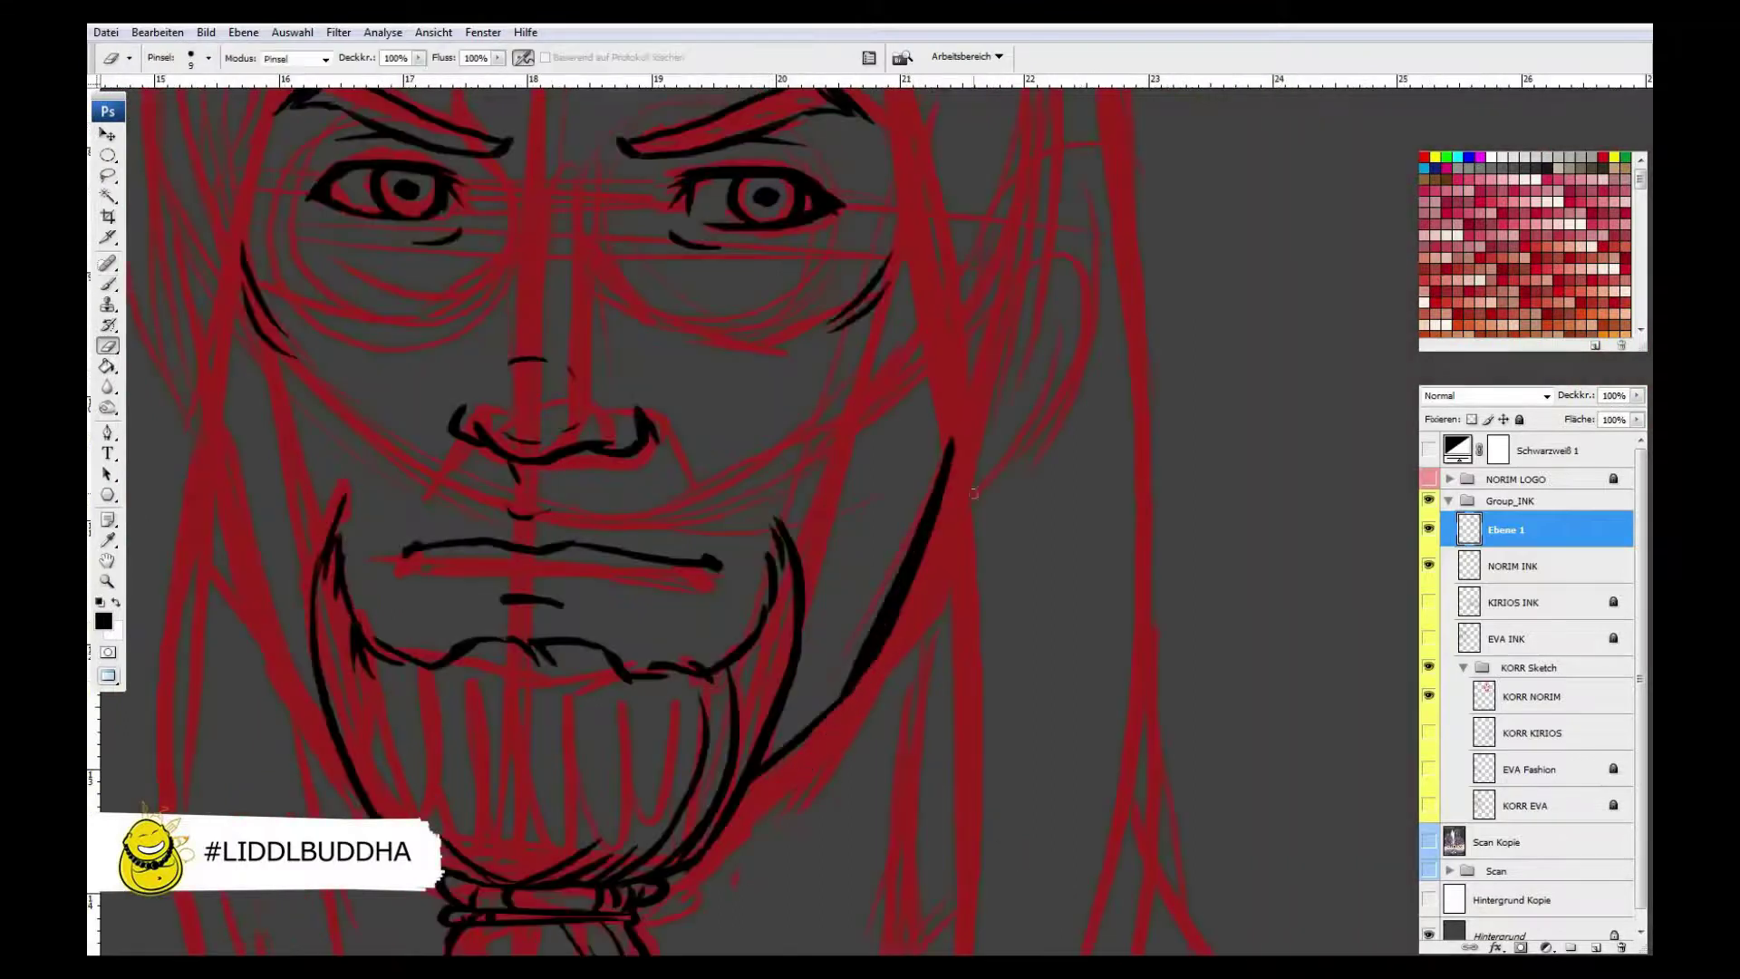
drag(866, 639, 725, 798)
drag(216, 428, 357, 793)
drag(543, 816, 564, 371)
- With a size 20 brush, ink the hood's inner edges around the face and the V-shaped collar below the beard
key(bracketright)
drag(987, 154, 961, 544)
mouse_move(961, 562)
mouse_down()
mouse_move(548, 921)
mouse_move(757, 748)
mouse_up()
drag(1083, 222, 1002, 508)
drag(1088, 440, 775, 766)
key(h)
scroll(622, 827, down, 2)
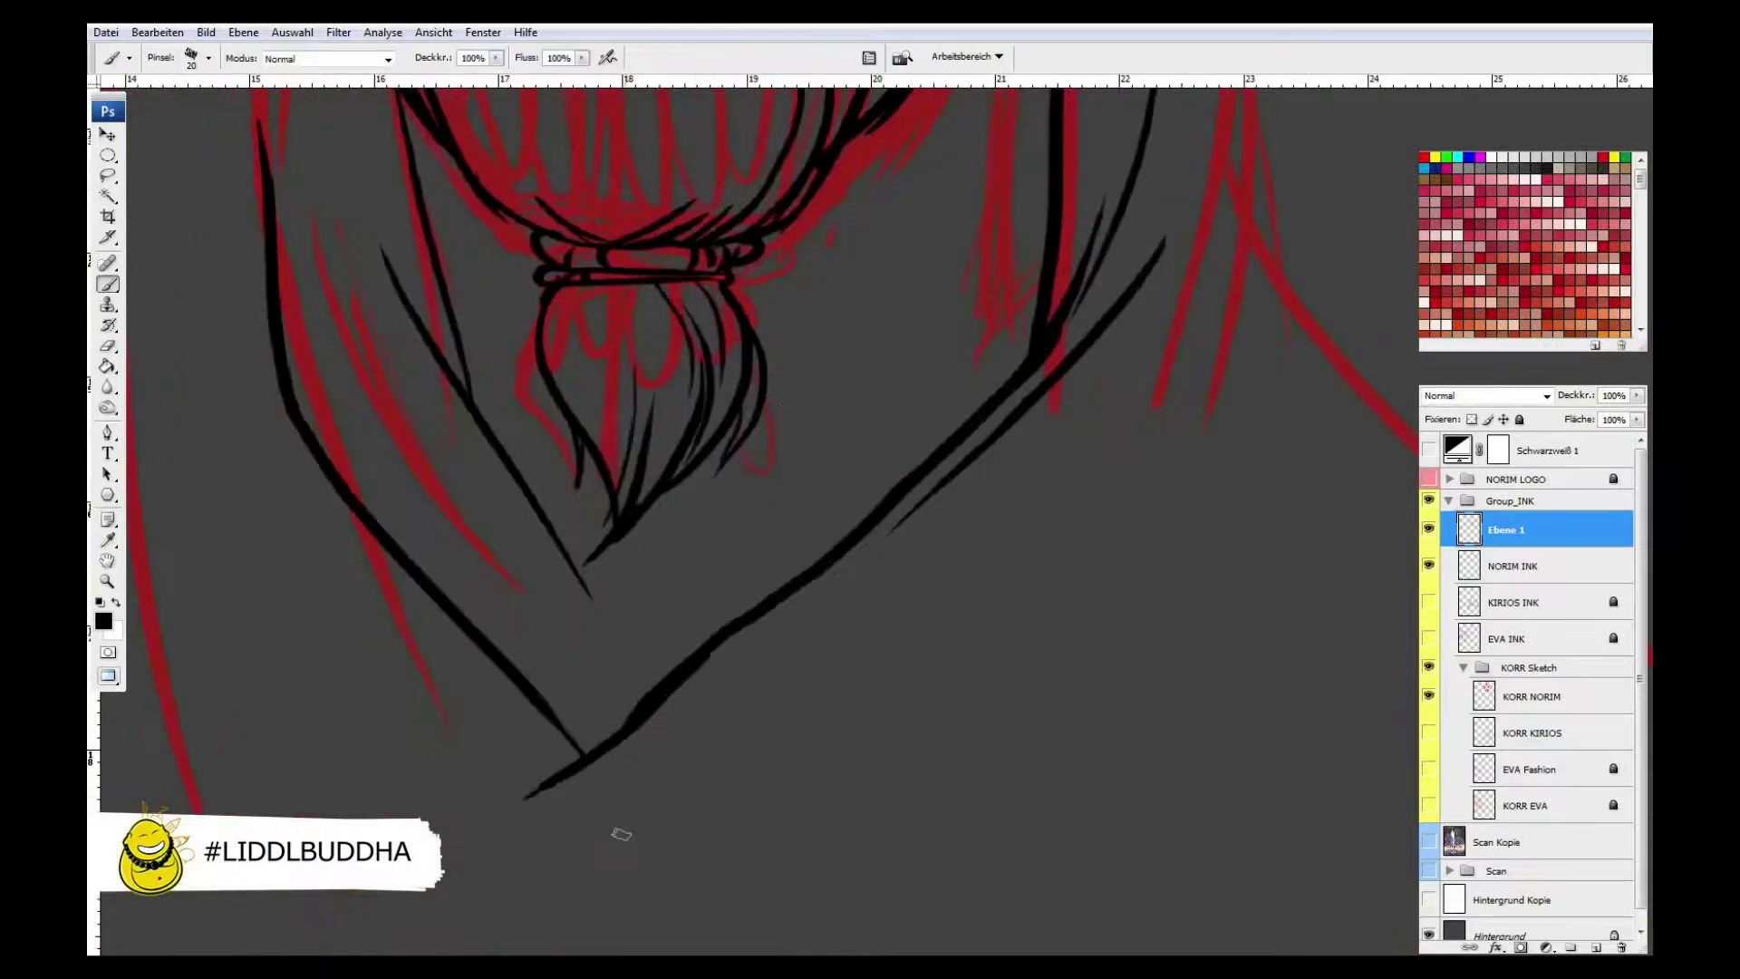
scroll(584, 838, up, 10)
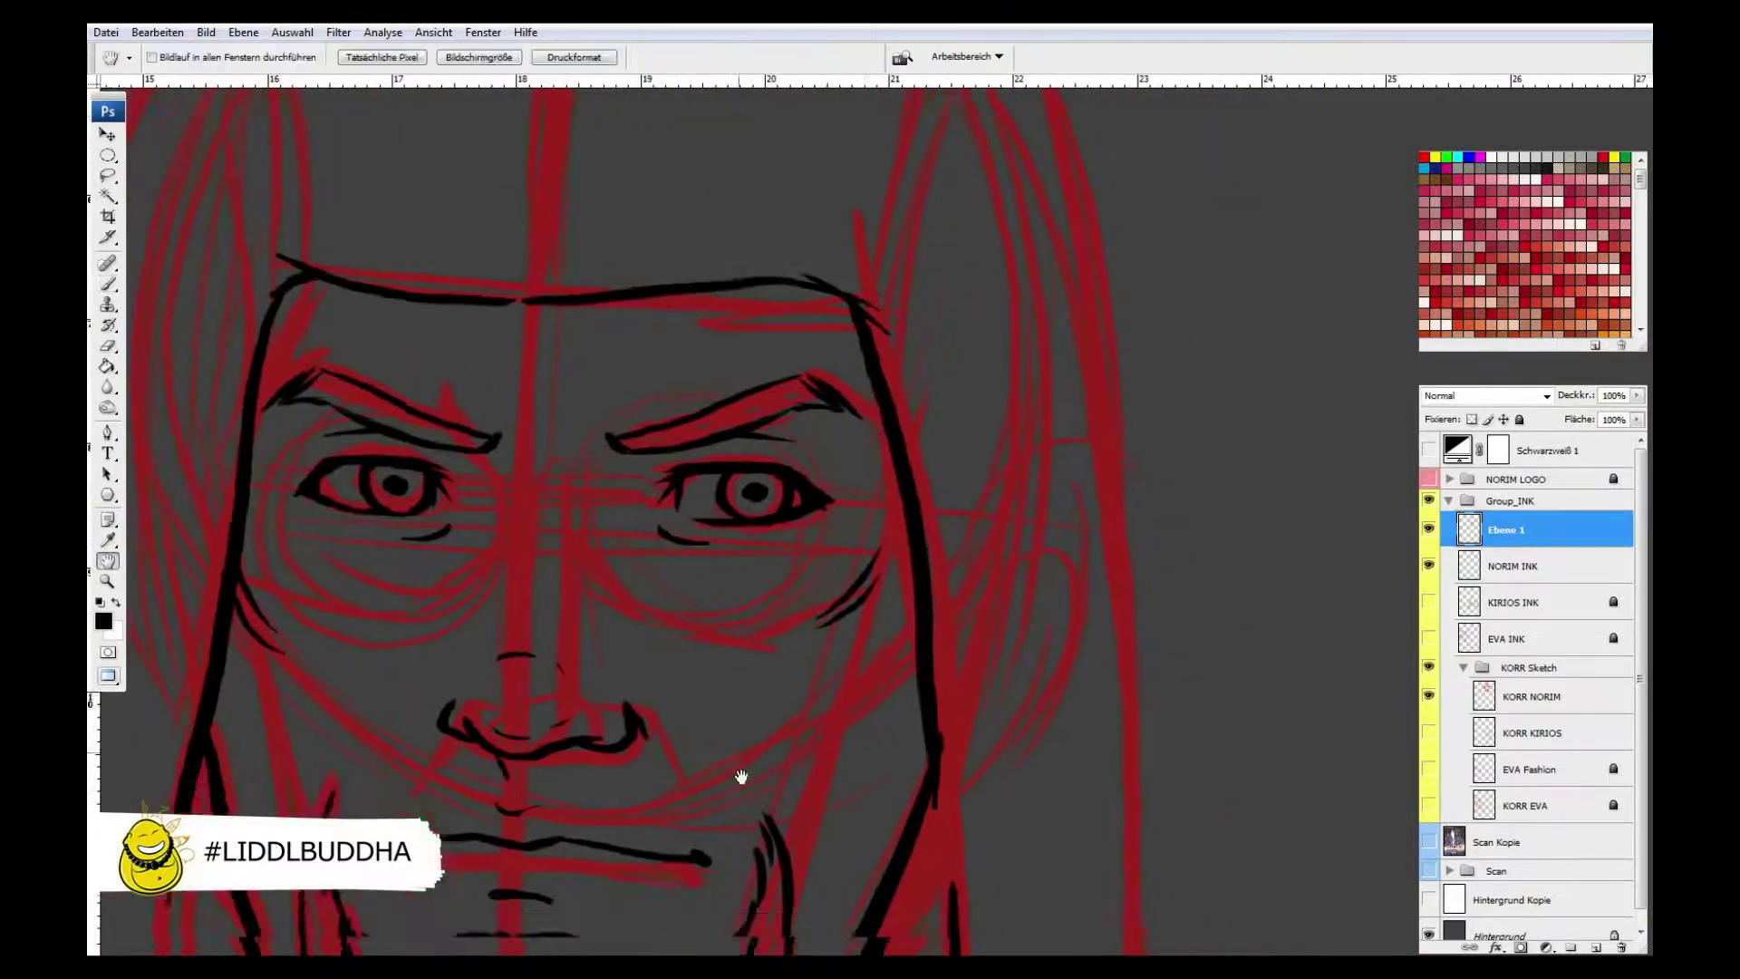
- Ink the fold lines of the hood beside NORIM's face, temple and neck
drag(738, 777, 889, 206)
key(b)
key(h)
scroll(626, 802, up, 8)
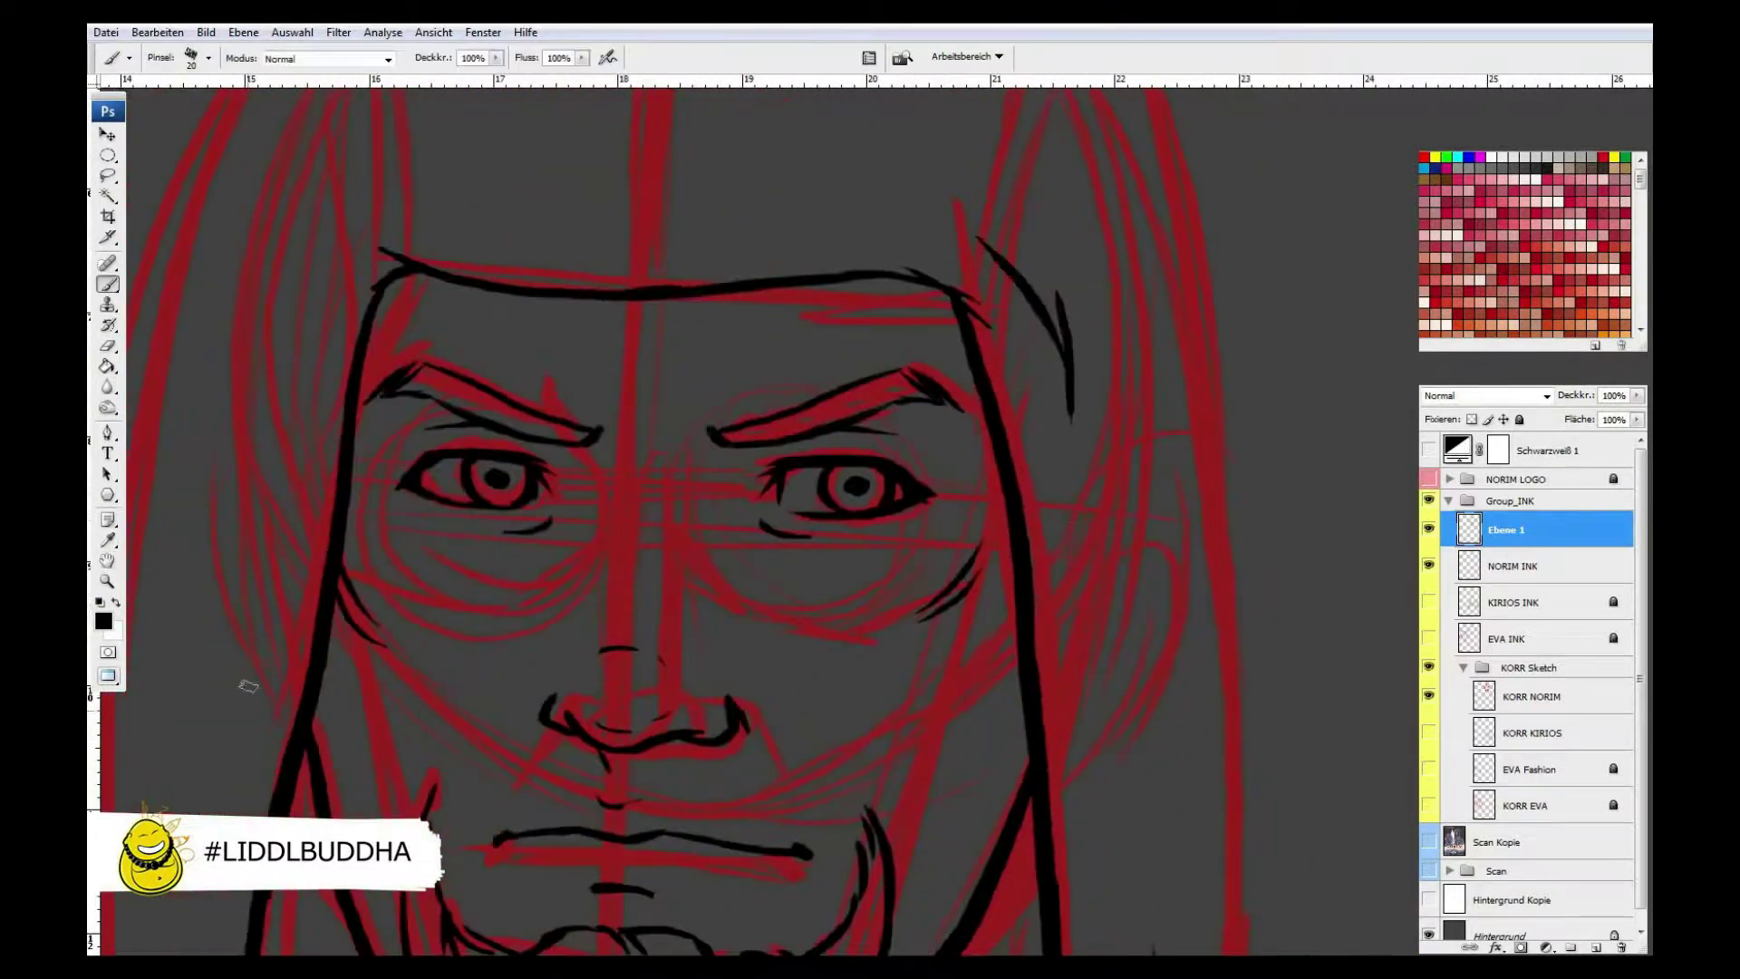
scroll(625, 802, down, 9)
drag(626, 803, 408, 910)
key(b)
drag(852, 209, 802, 544)
drag(848, 240, 838, 399)
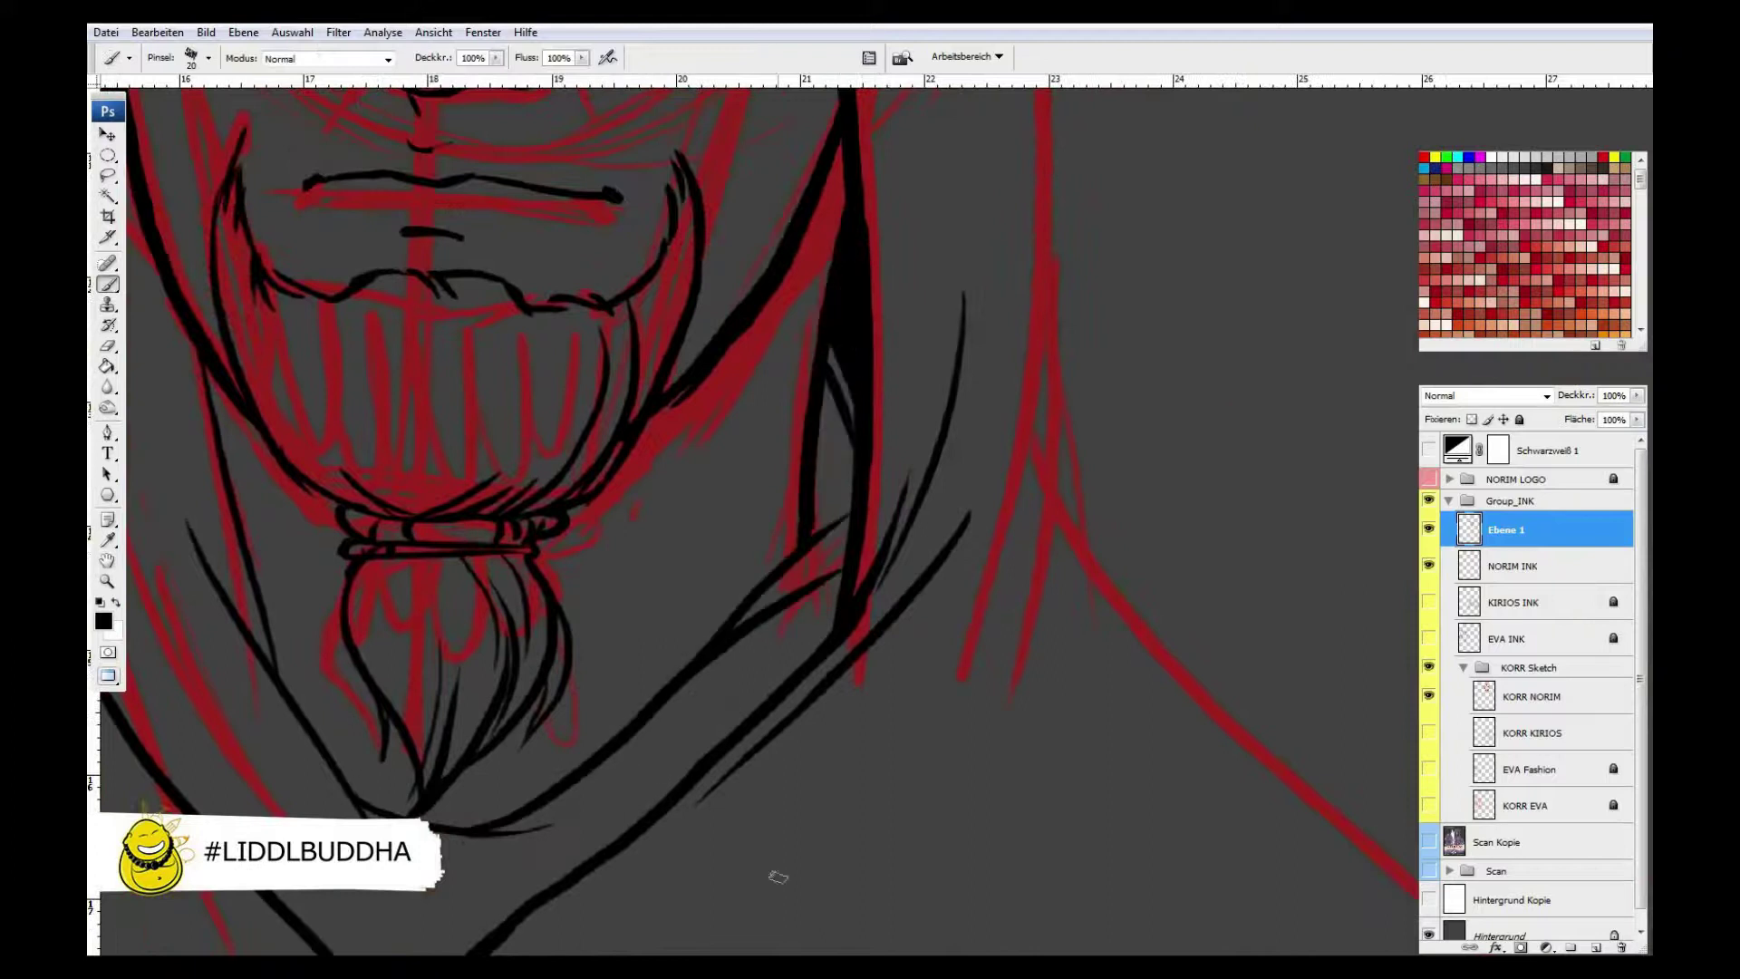
- Fill the shadow inside the hood beside the jaw with solid black using a size 40 brush
drag(779, 544, 1128, 663)
key(bracketright)
key(bracketright)
mouse_move(425, 634)
mouse_down()
mouse_move(398, 272)
mouse_move(453, 562)
mouse_move(493, 575)
mouse_up()
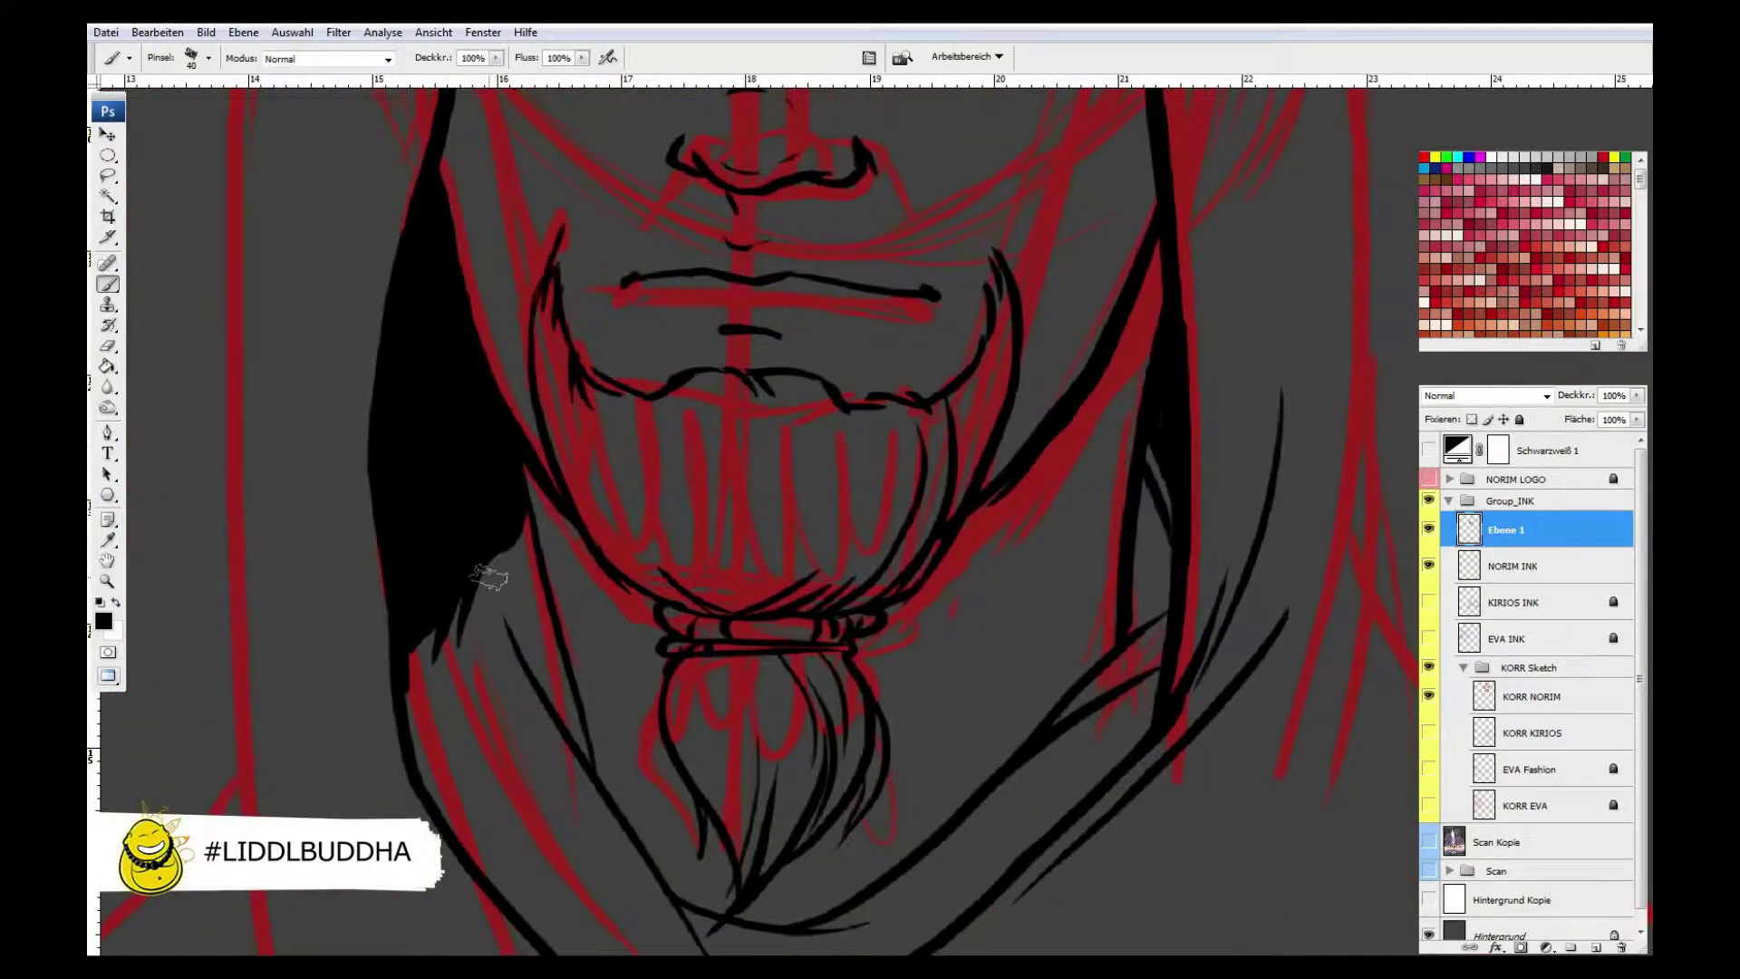
- Ink the hood's outer outline from the crown down both sides, and the shoulder lines
key(ctrl+0)
key(z)
drag(835, 117, 1127, 485)
key(b)
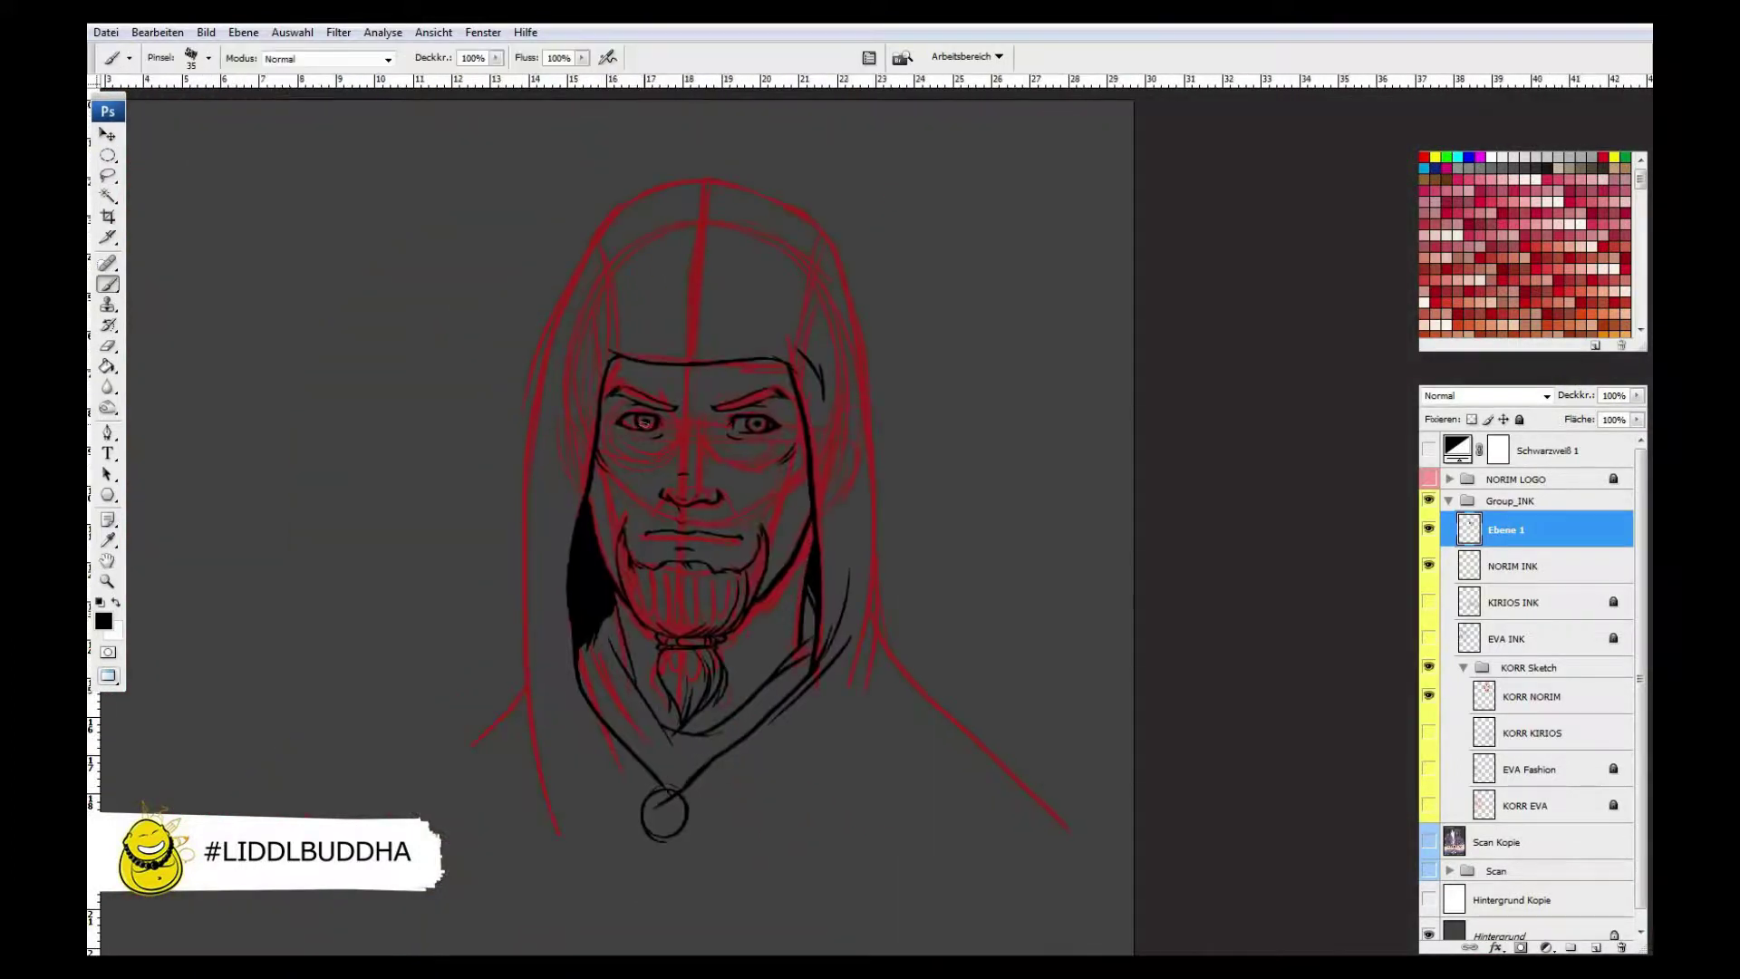
mouse_move(612, 213)
mouse_down()
mouse_move(521, 648)
mouse_move(577, 873)
mouse_up()
drag(744, 186, 1006, 778)
drag(522, 675, 480, 753)
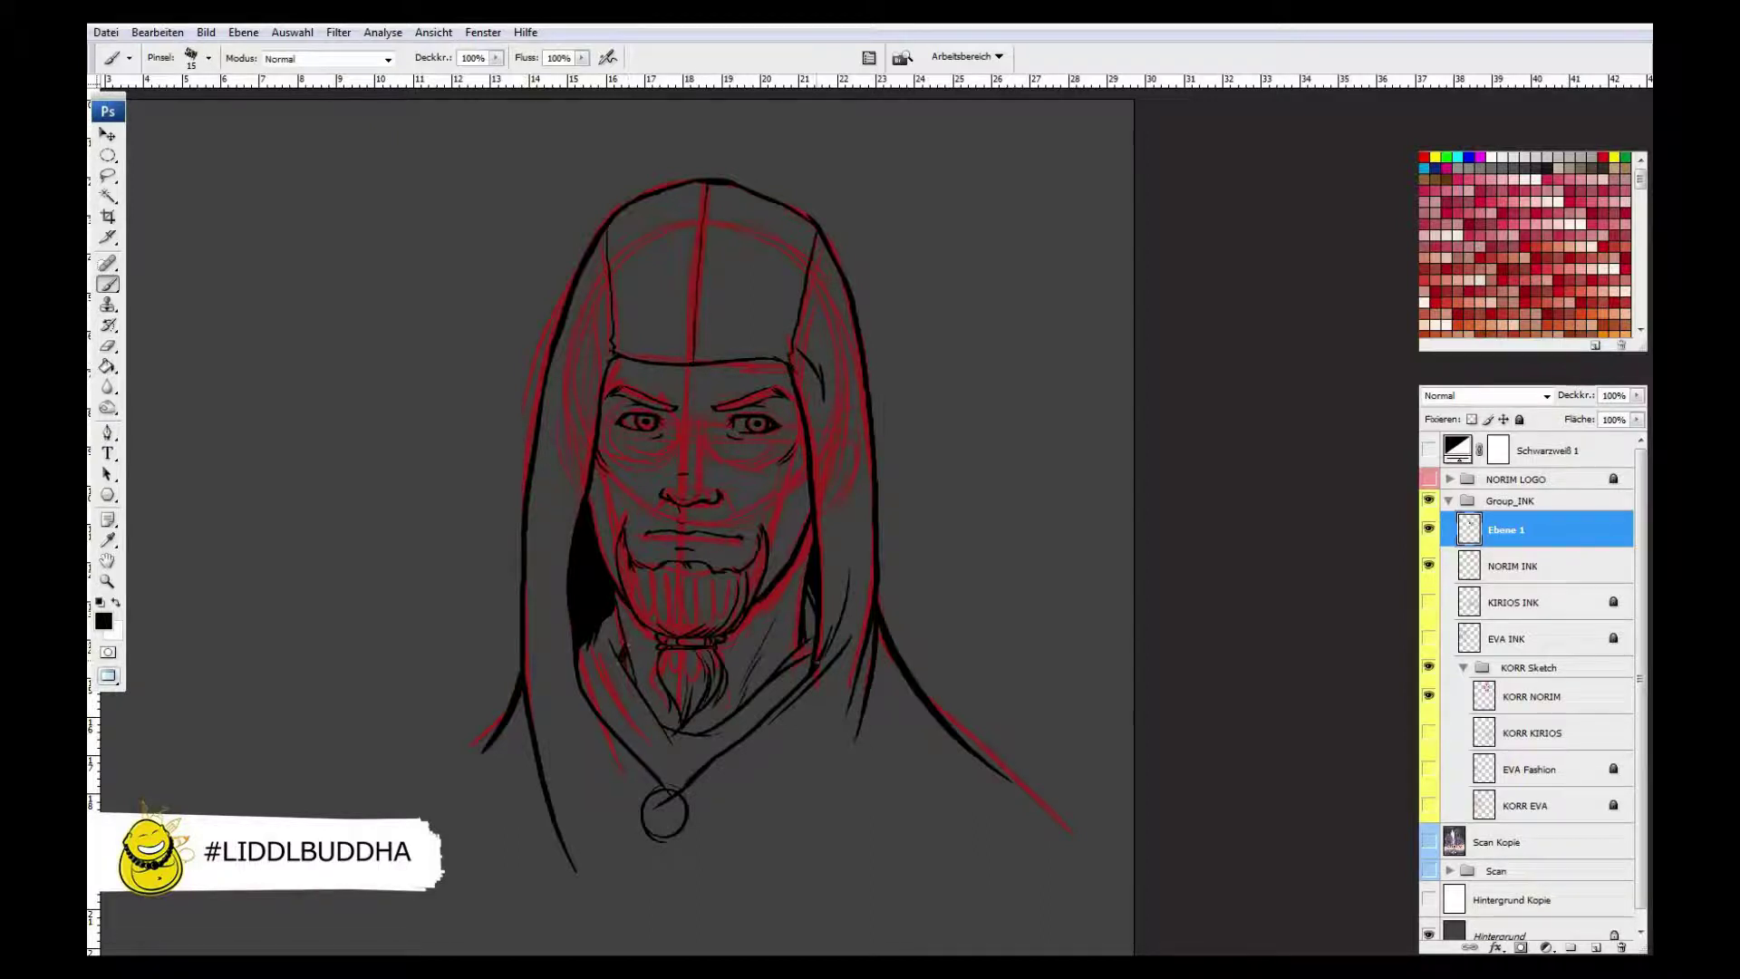
- Replace the hand-drawn collar medallion with a perfect circle made from a 1:1 elliptical selection stroked in black
key(m)
drag(667, 814, 673, 816)
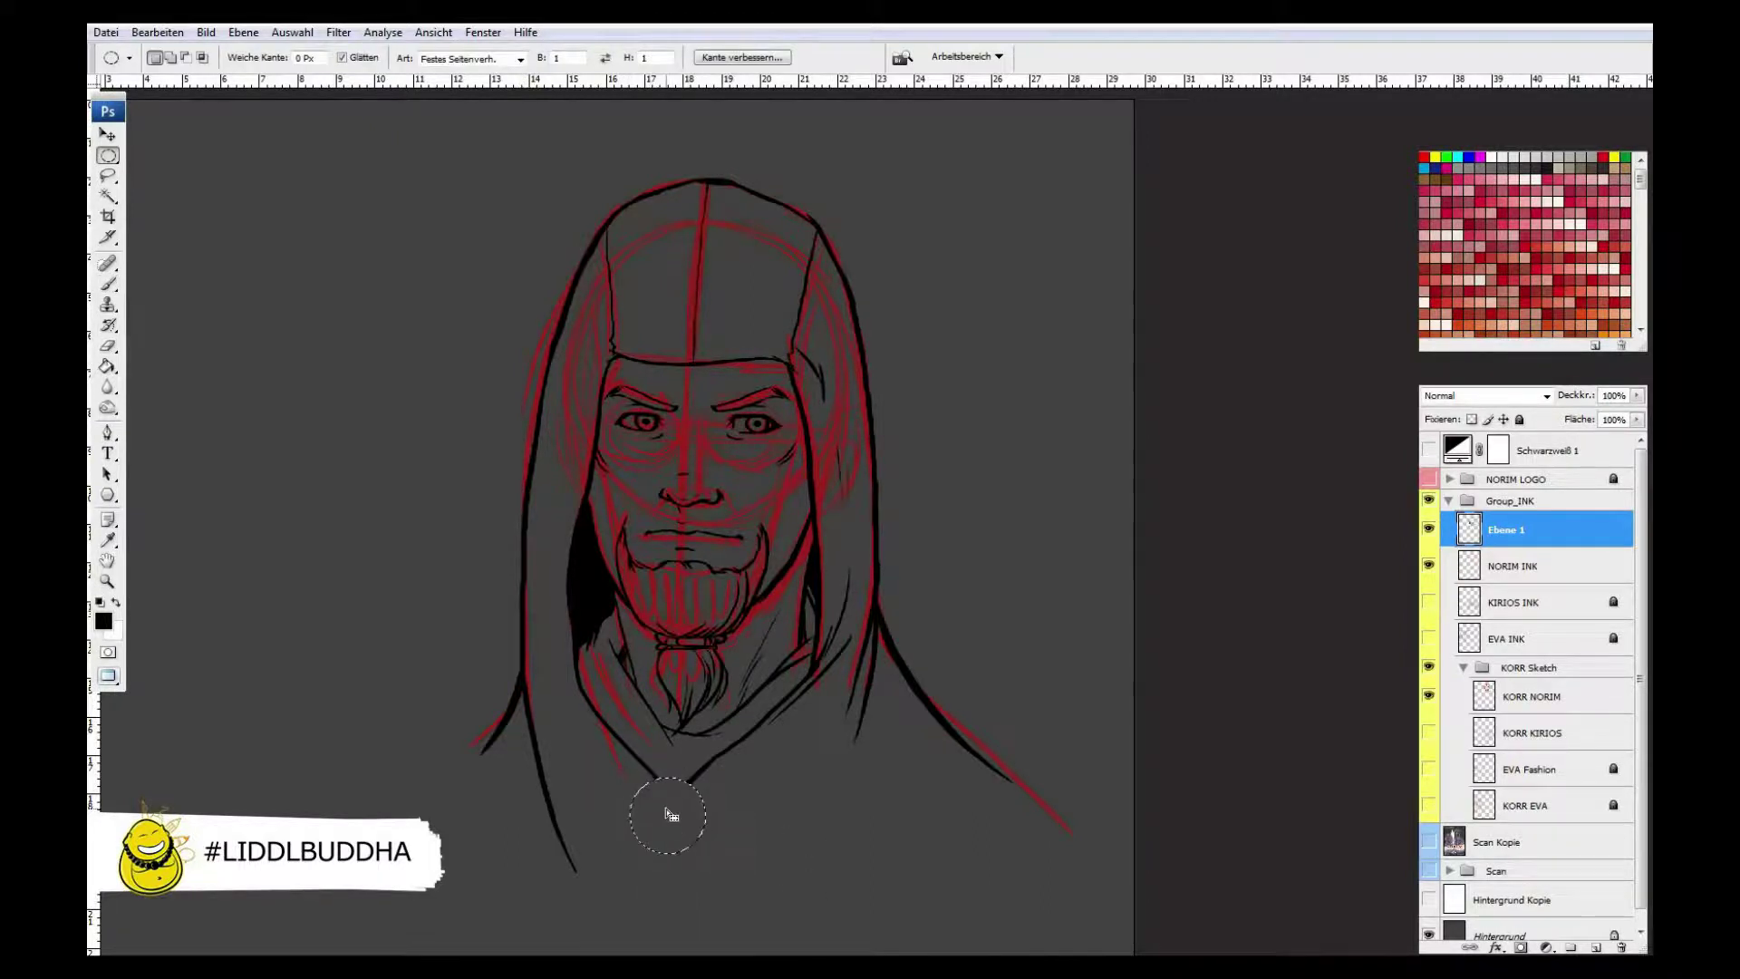
click(156, 31)
click(147, 317)
key(Return)
- Ink a leaf-and-swirl emblem inside the medallion and erase its stray lines
key(ctrl+plus)
key(b)
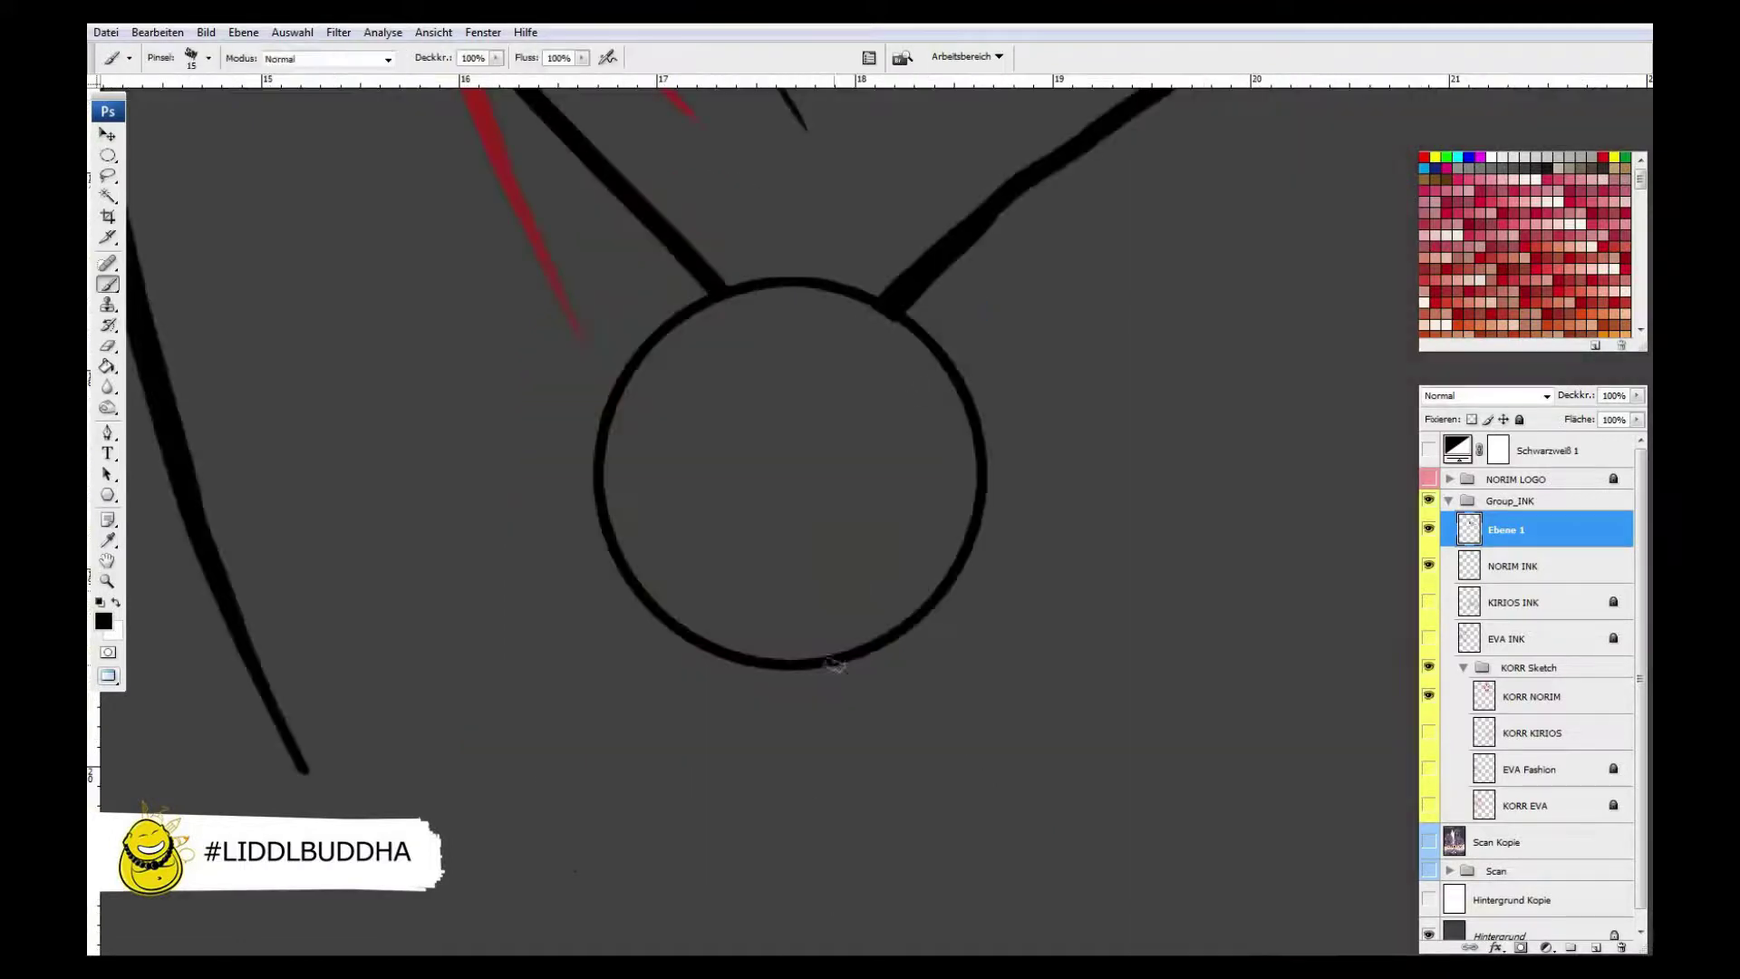
mouse_move(786, 364)
mouse_down()
mouse_move(778, 615)
mouse_move(787, 302)
mouse_up()
key(ctrl+z)
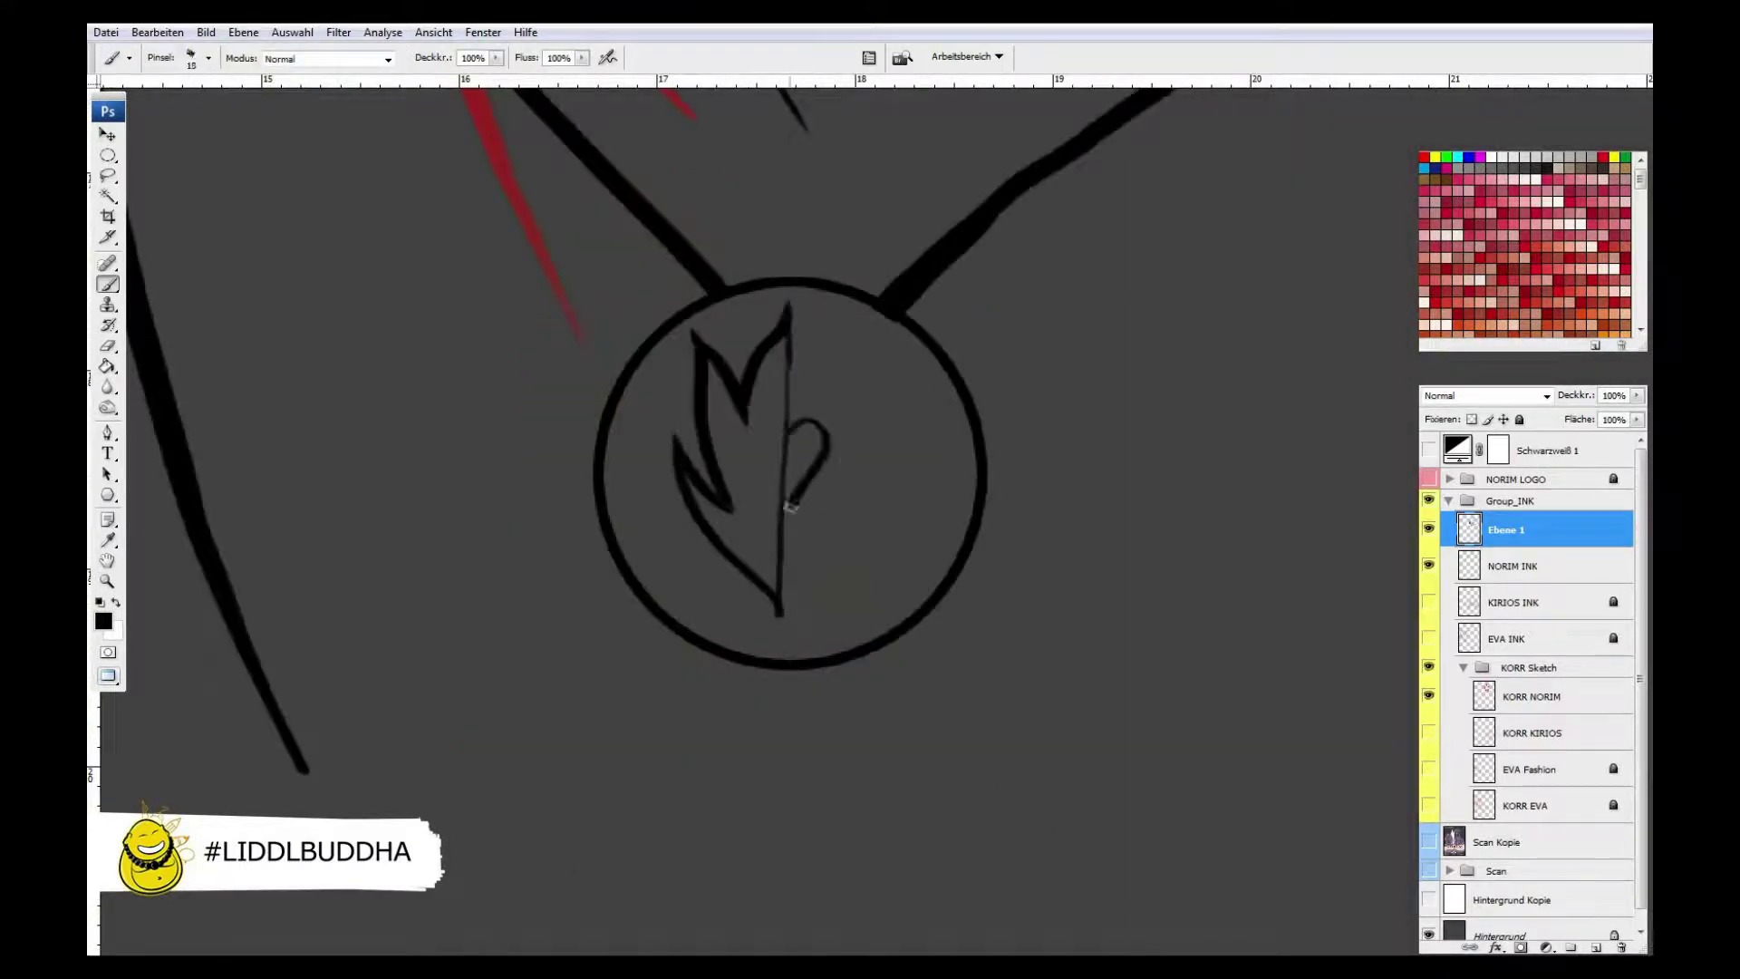
mouse_move(785, 526)
mouse_down()
mouse_move(898, 470)
mouse_move(798, 399)
mouse_up()
mouse_move(834, 418)
mouse_down()
mouse_move(848, 449)
mouse_move(868, 426)
mouse_up()
mouse_move(787, 530)
mouse_down()
mouse_move(842, 554)
mouse_move(811, 526)
mouse_move(782, 551)
mouse_move(786, 607)
mouse_move(755, 627)
mouse_move(803, 601)
mouse_up()
key(e)
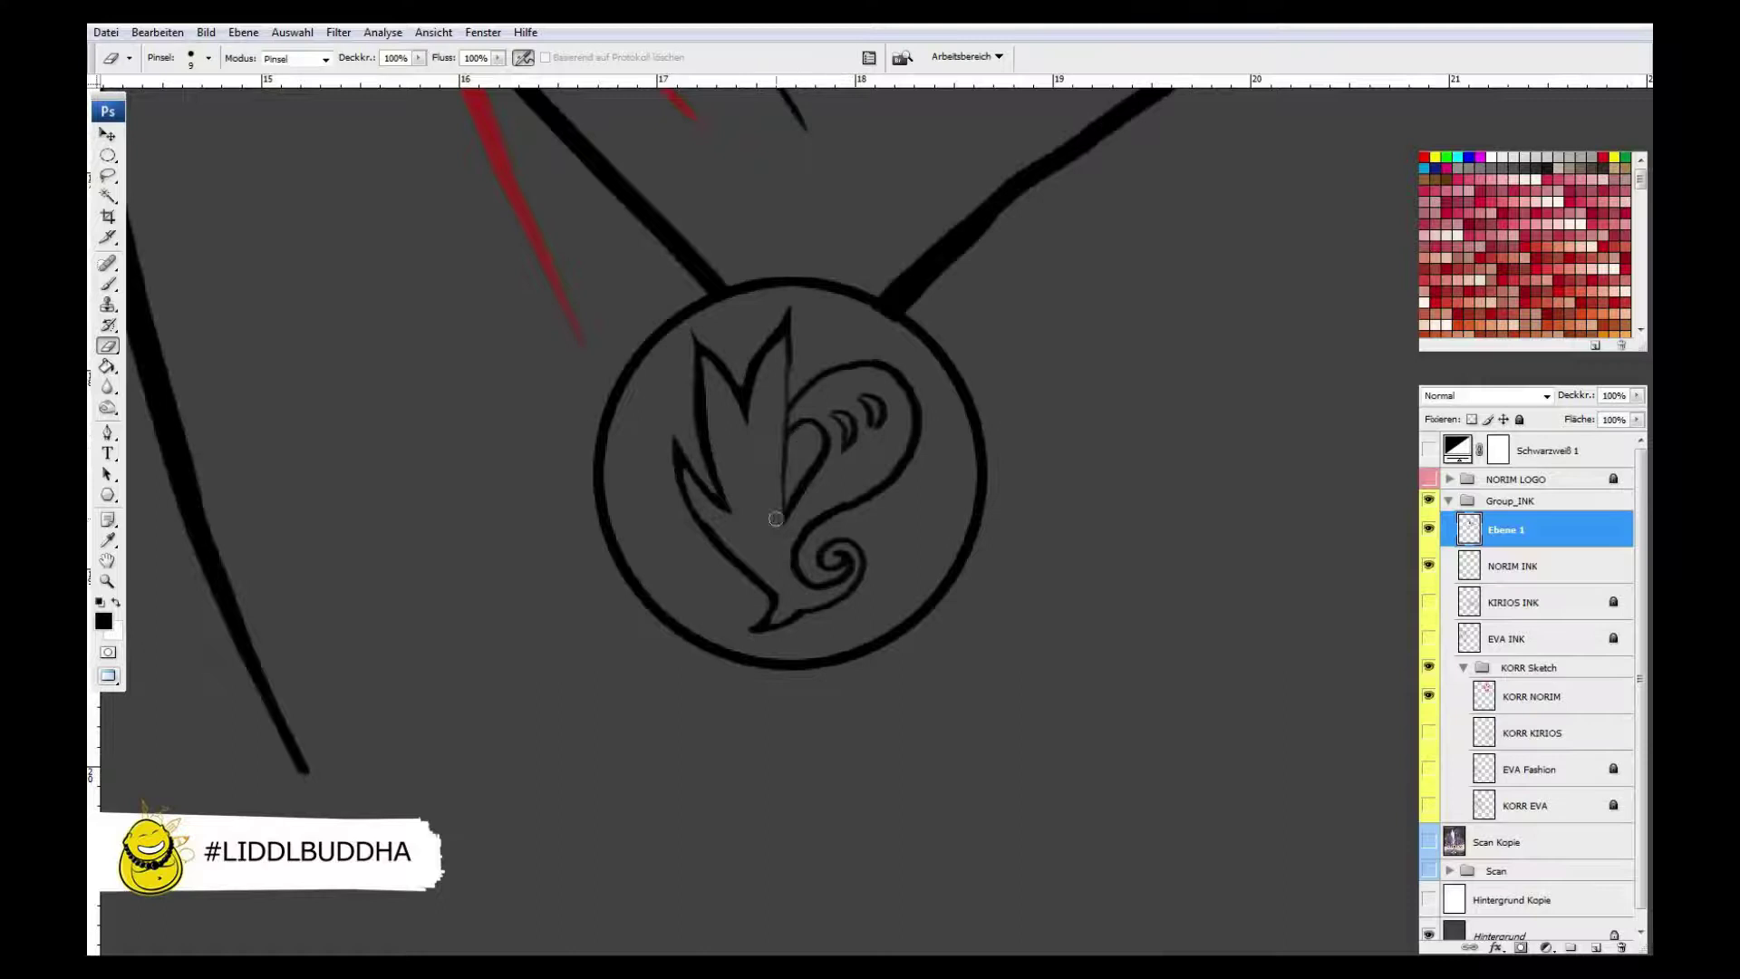
- Merge the Ebene 1 layer into NORIM INK and flip the whole canvas horizontally
key(ctrl+0)
key(b)
key(Delete)
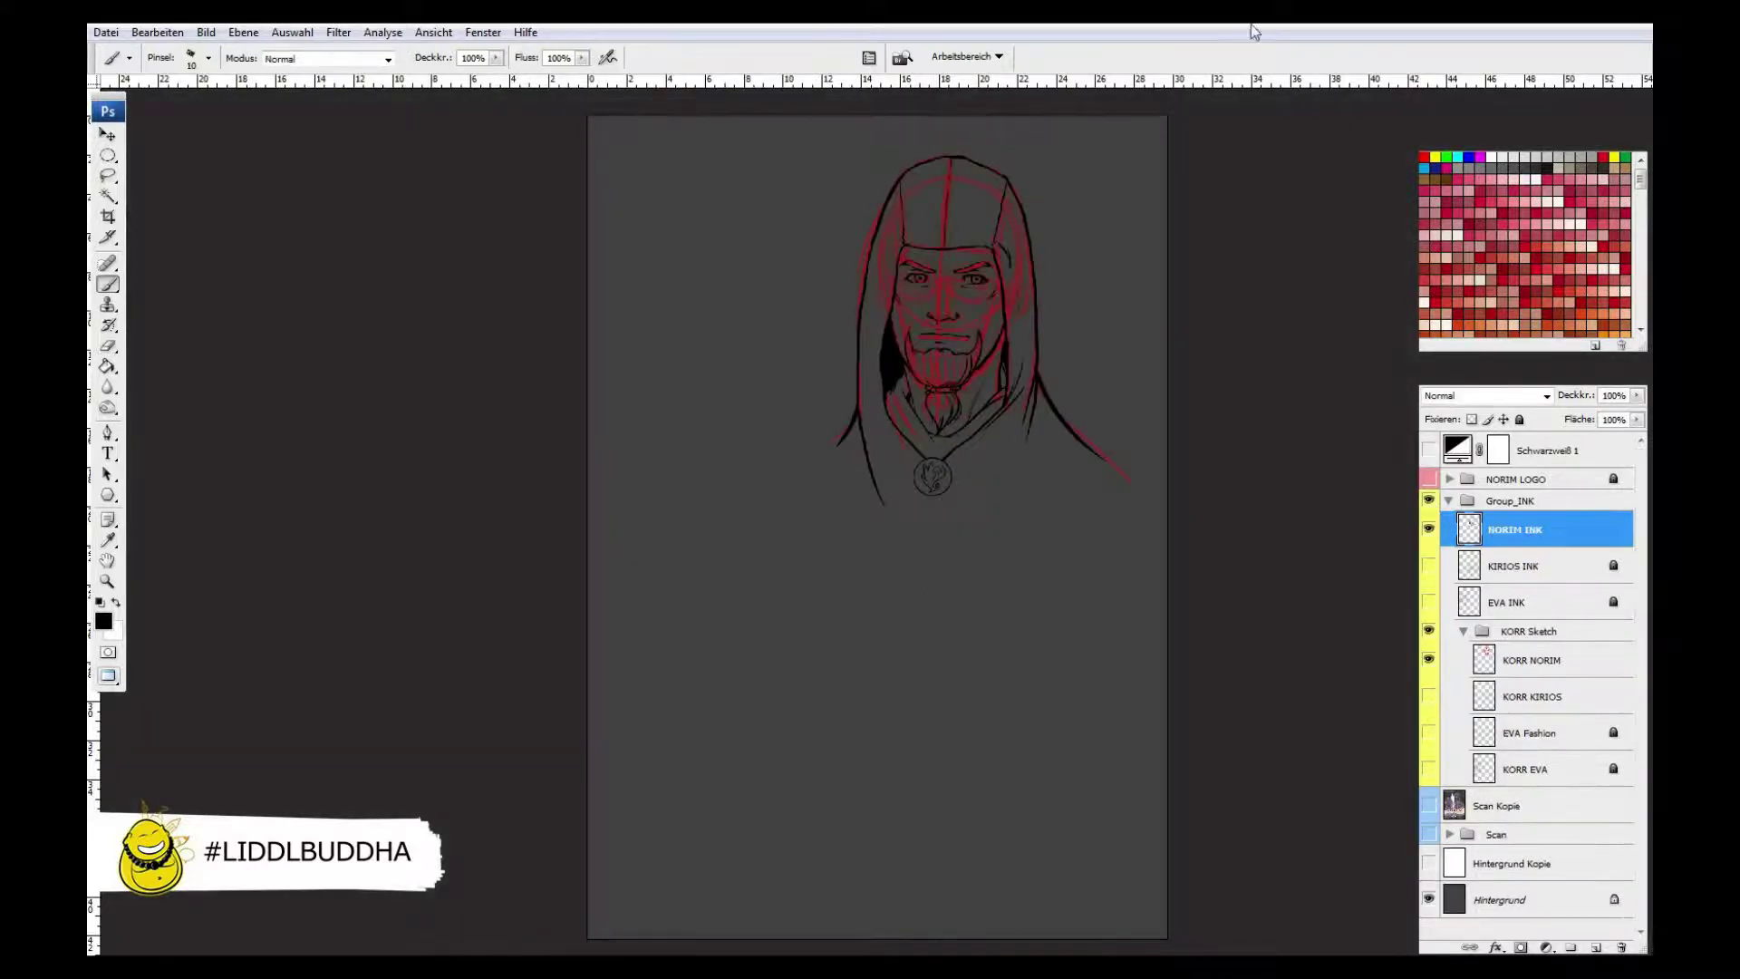
click(206, 32)
click(348, 285)
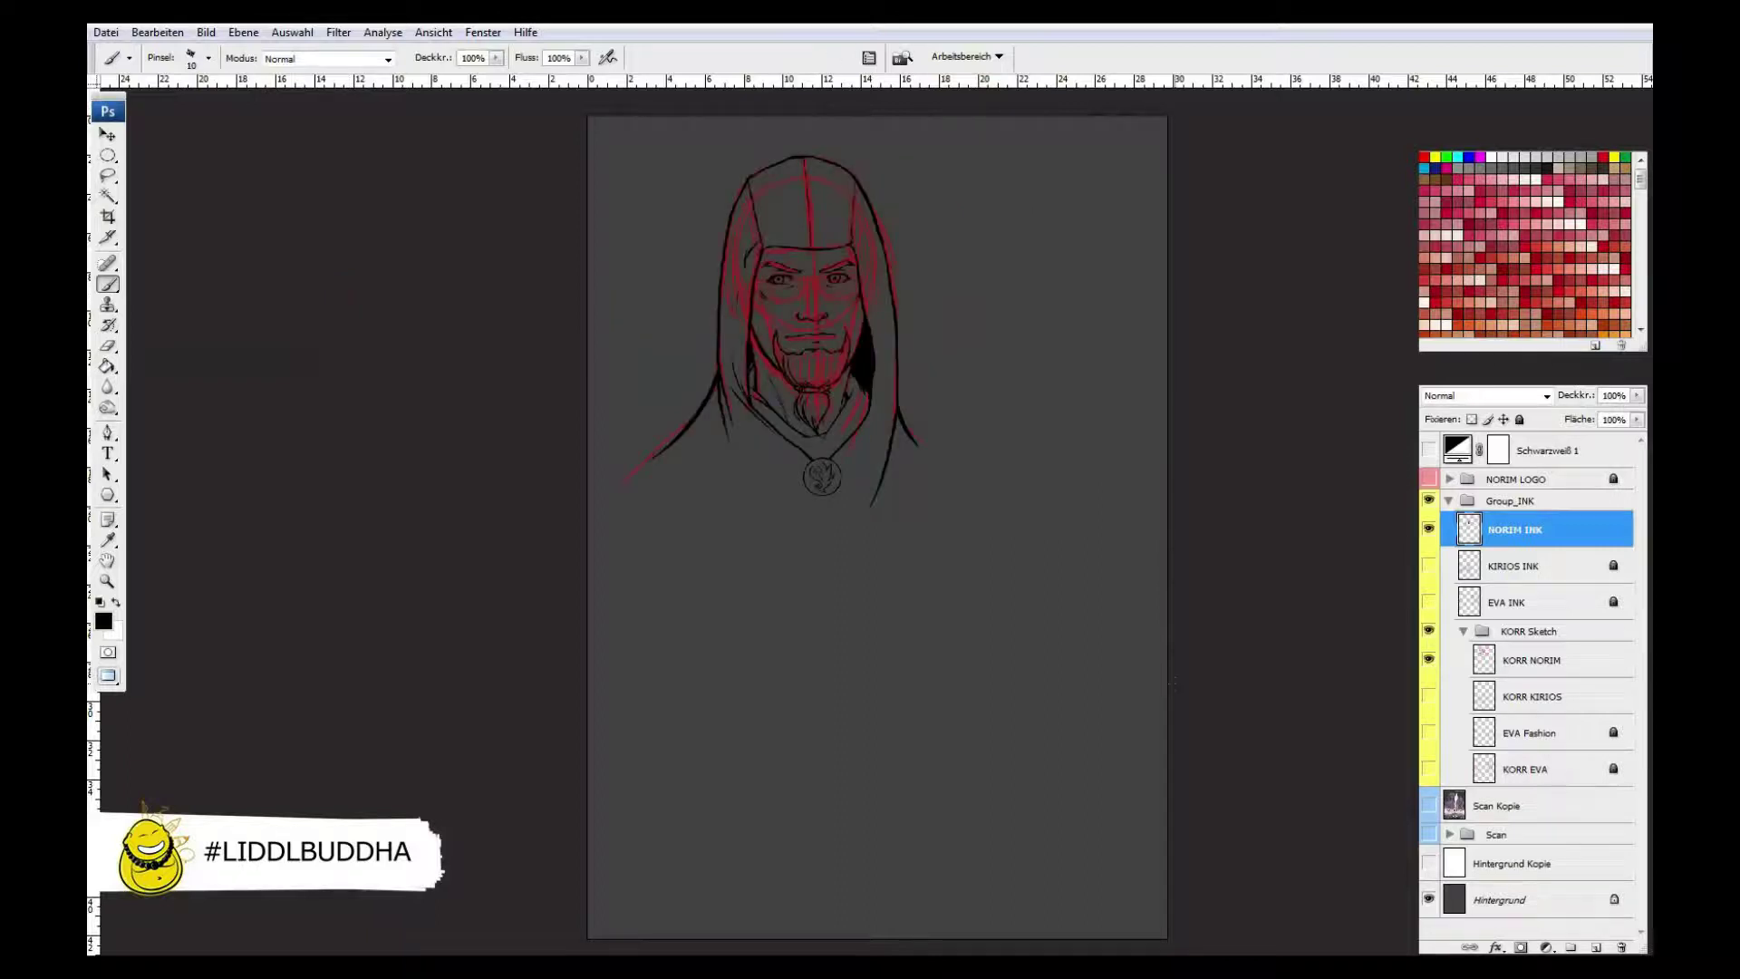
- Show the KIRIOS INK, EVA INK and Scan Kopie layers, and hide and collapse the KORR Sketch group
click(1428, 565)
click(1428, 602)
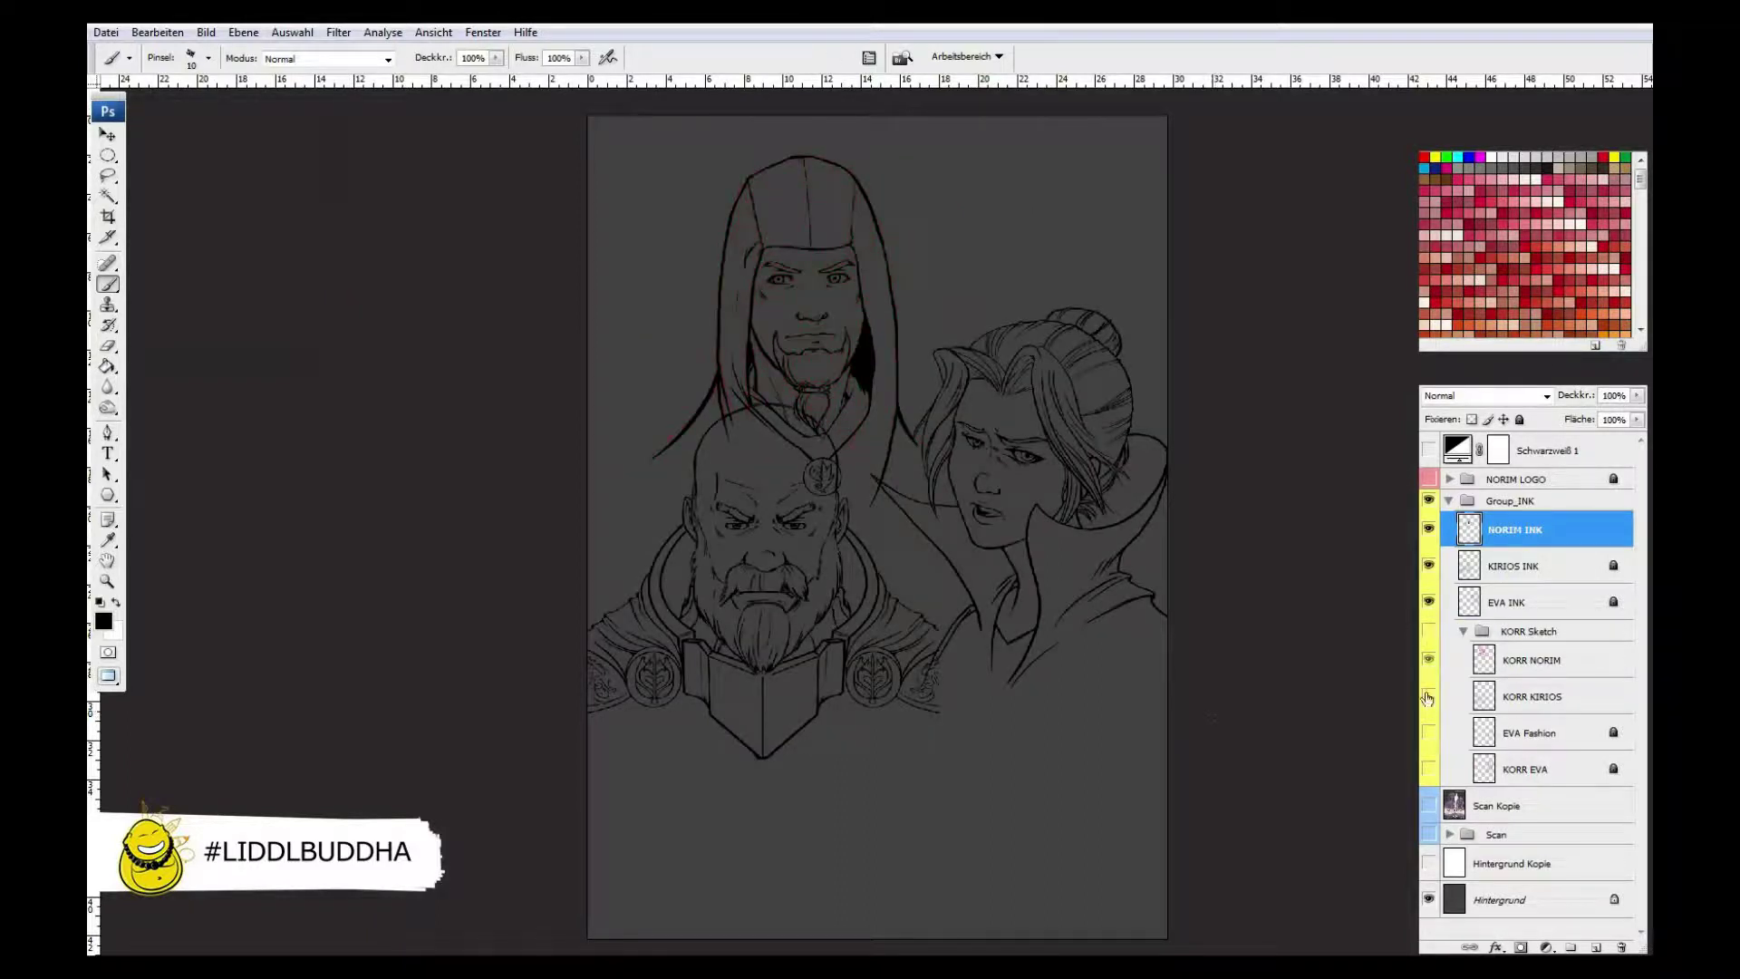
click(1463, 631)
click(1429, 804)
- Ink NORIM's cloak contours and shoulder fold over the scan with a size 20 brush
ctrl+click(671, 535)
key(bracketright)
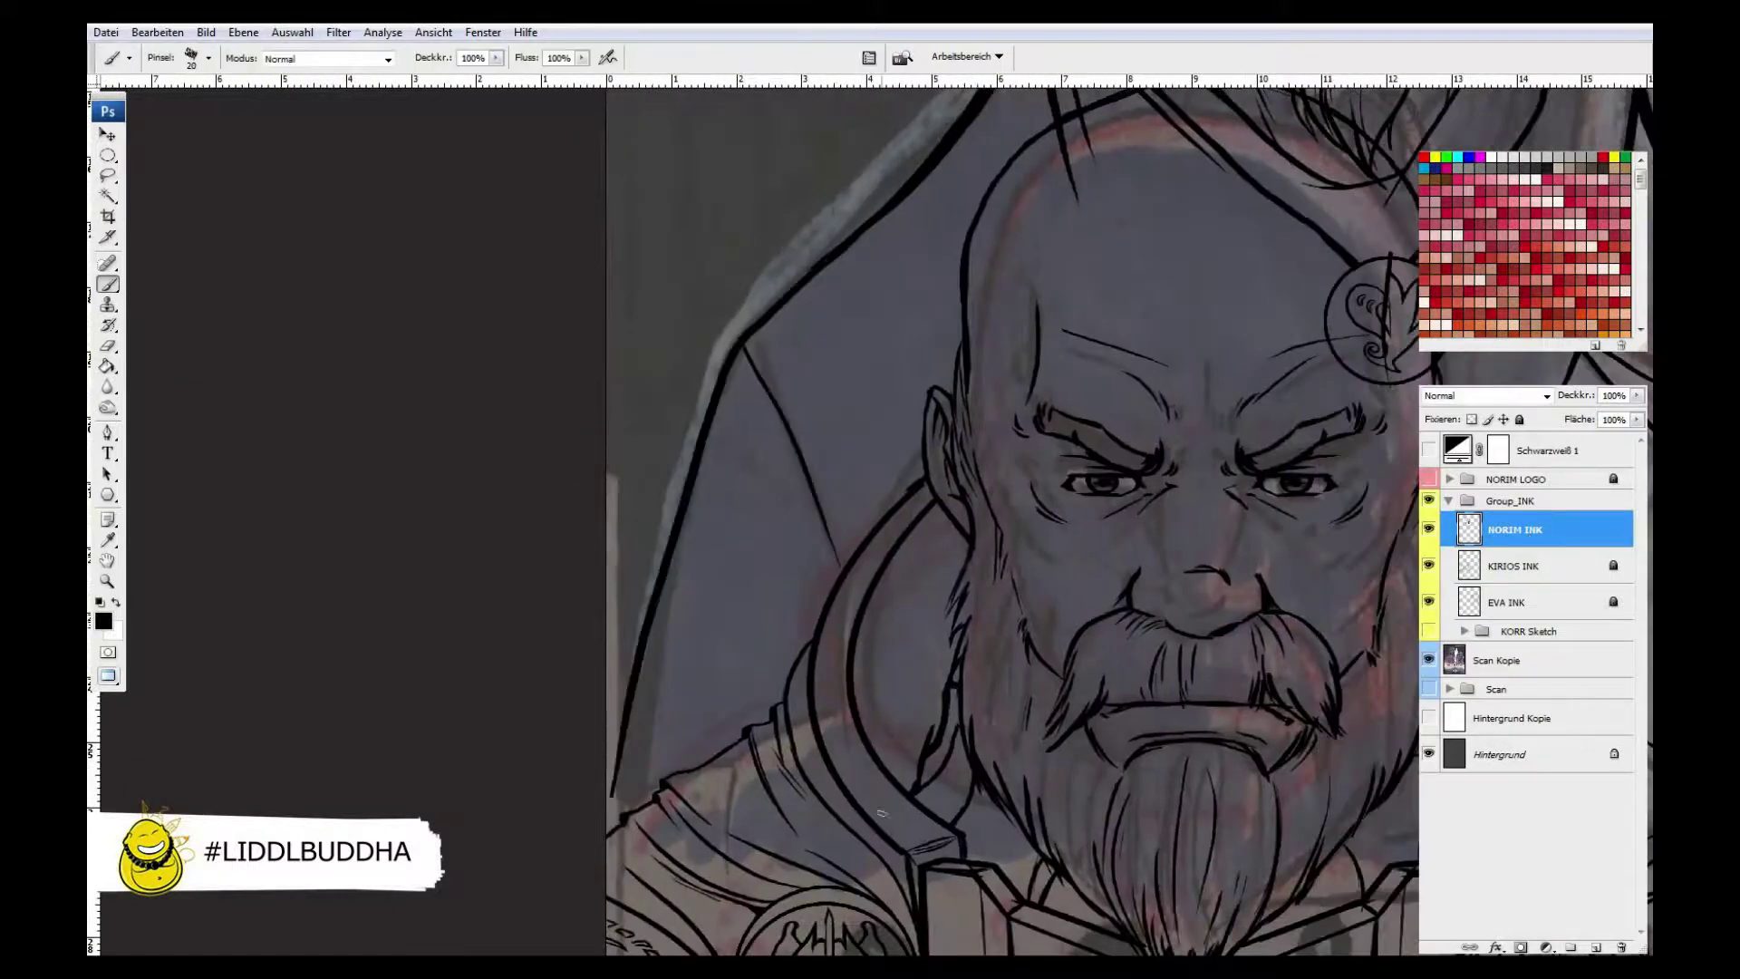
key(ctrl+0)
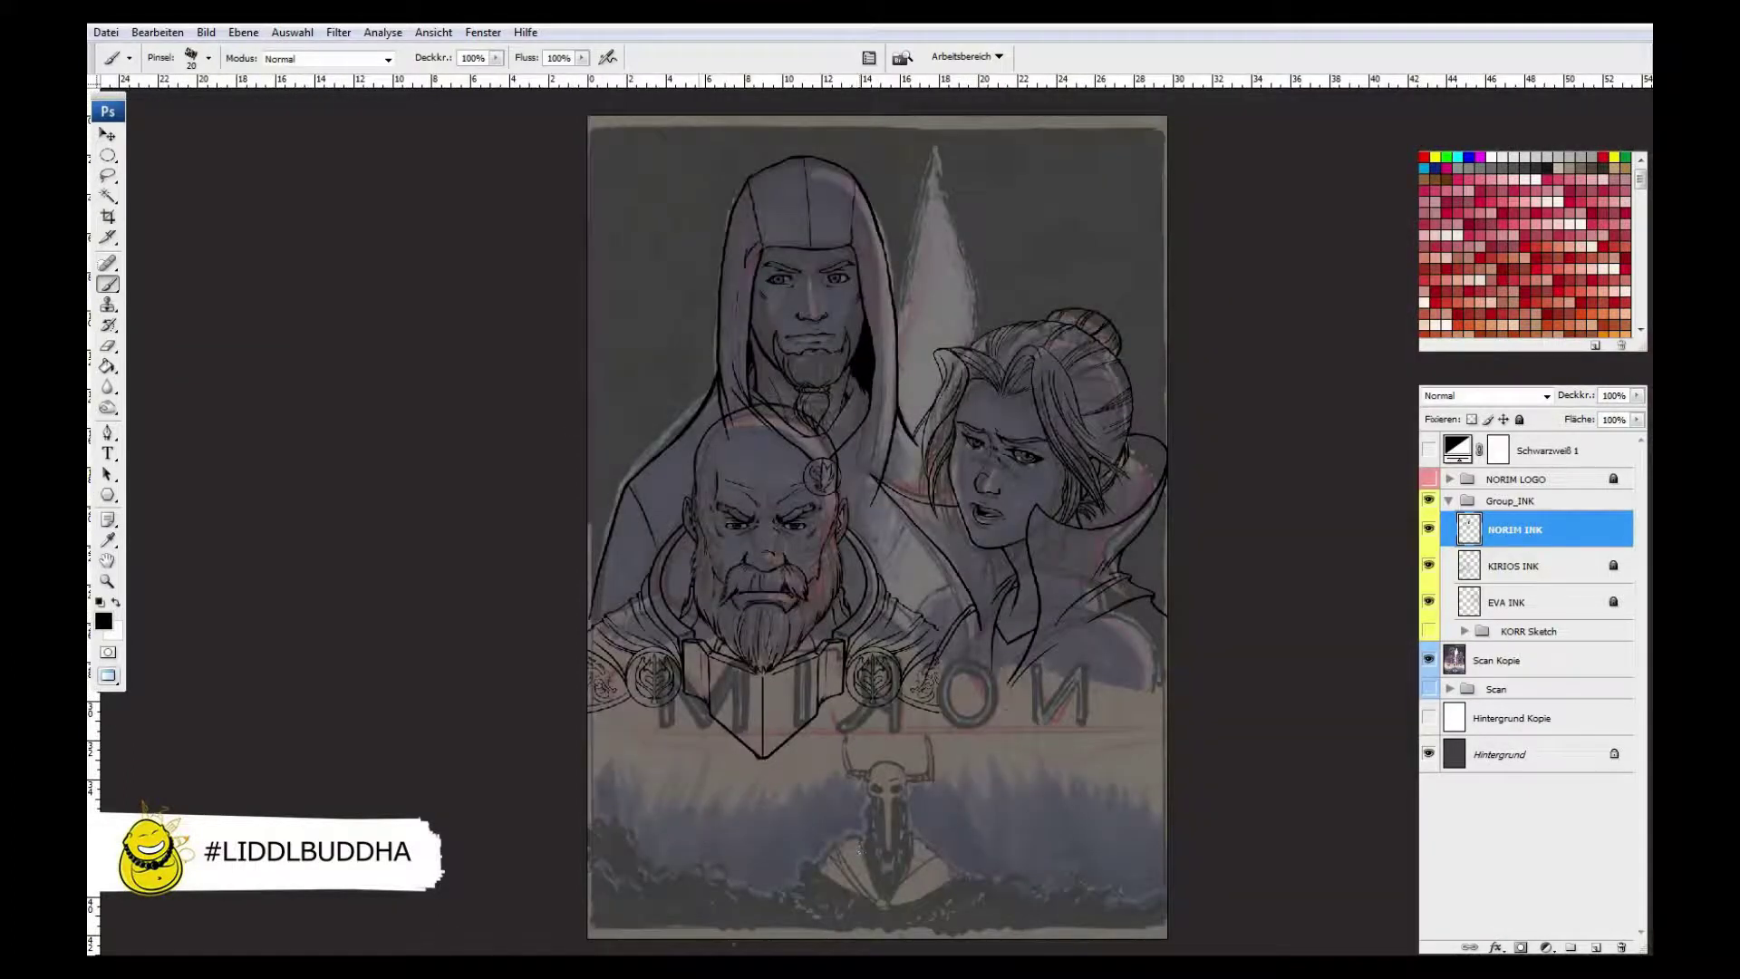
- Unlock the ink layers and delete the KORR Sketch and Scan groups
click(1529, 631)
click(1441, 502)
key(ctrl+slash)
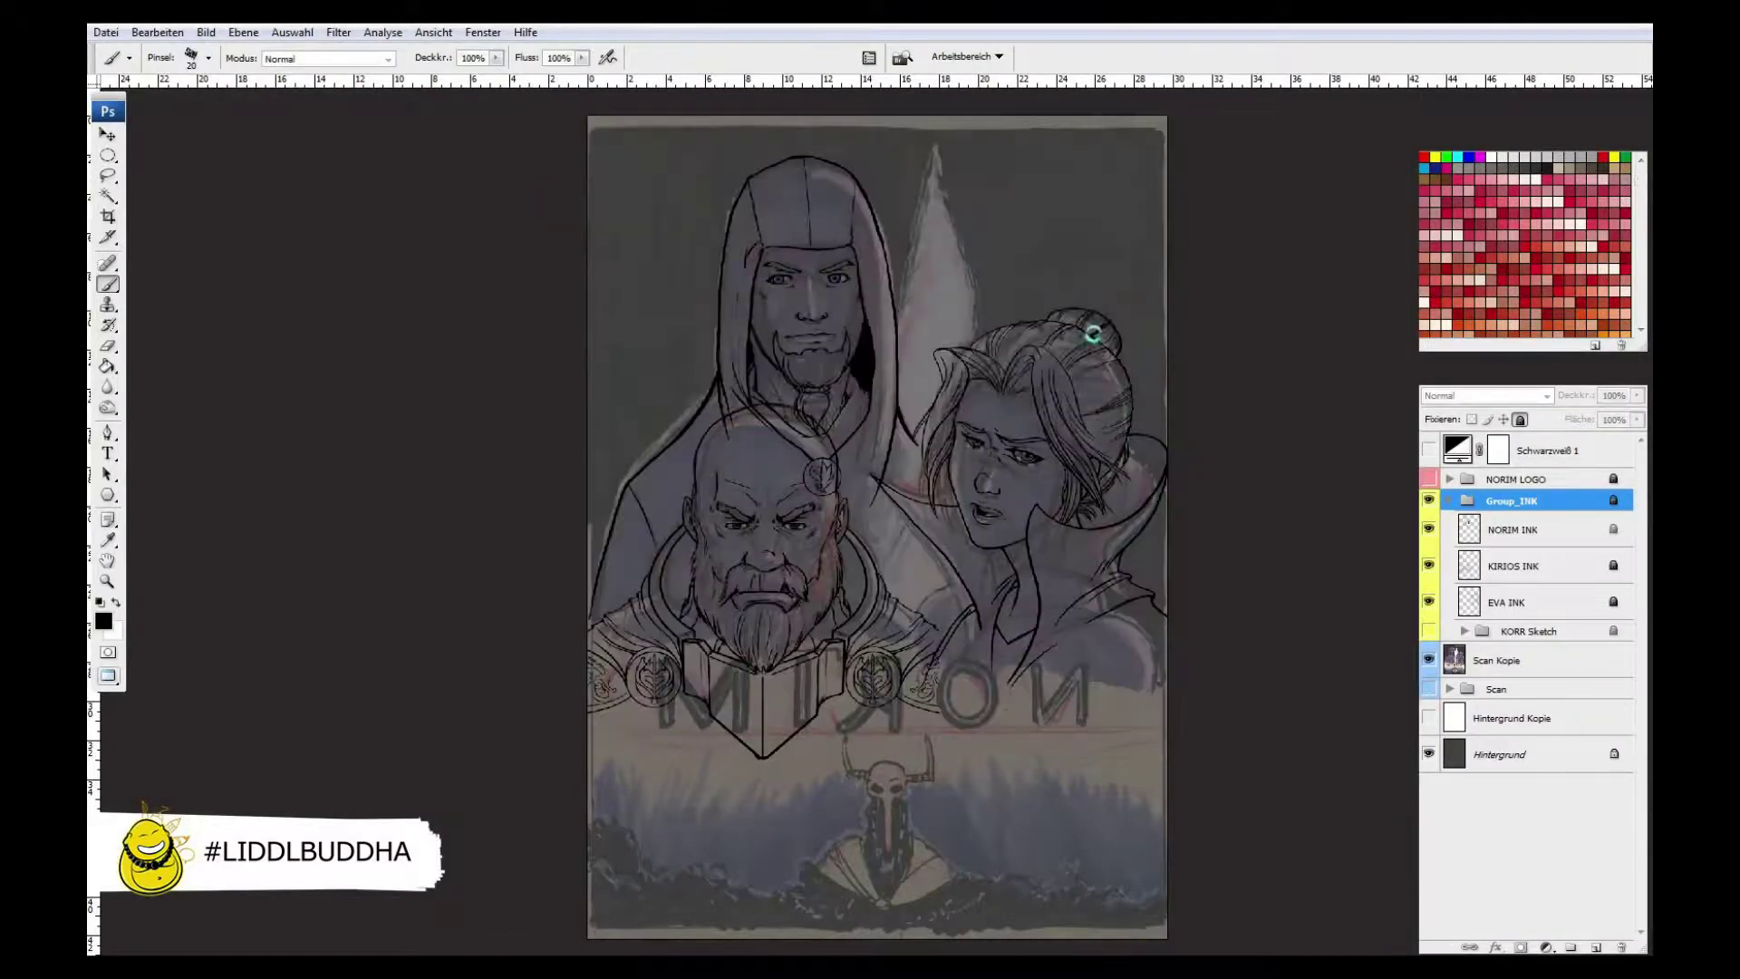
click(1523, 565)
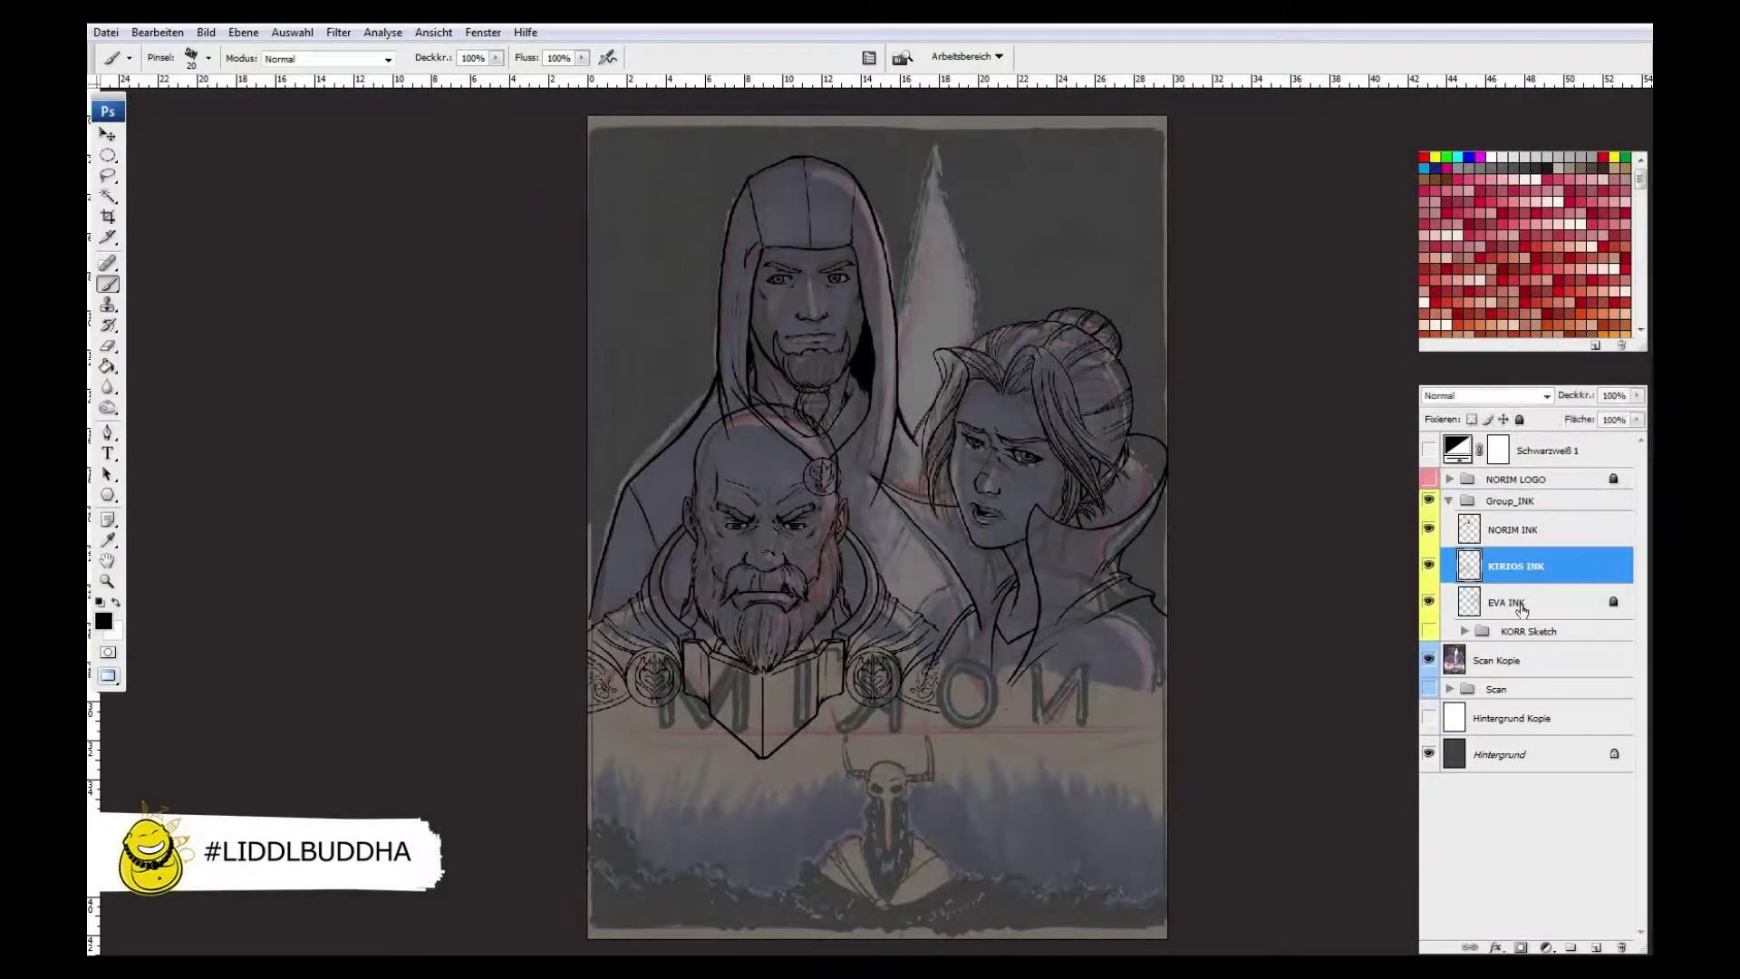
right_click(1532, 631)
click(1414, 686)
click(1516, 675)
- Show the NORIM LOGO group and flip the logo horizontally
click(1429, 479)
click(1532, 479)
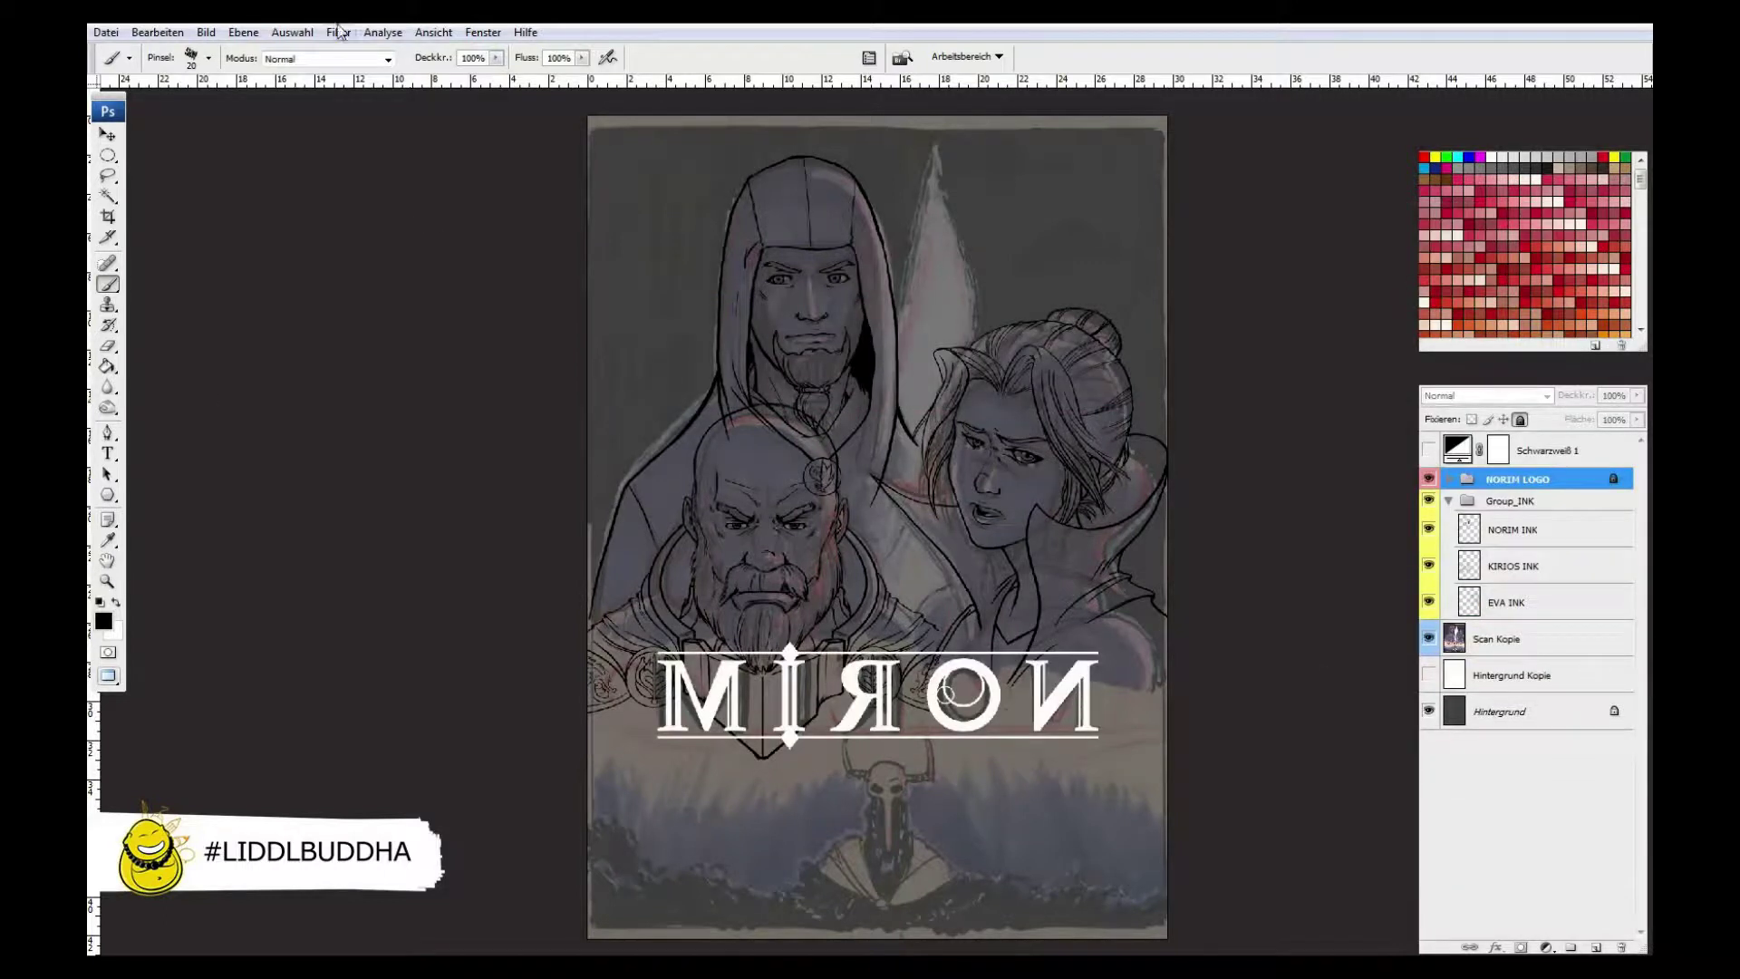
key(ctrl+t)
key(Return)
- On the NORIM INK layer, delete one of NORIM's eyes and erase the iris from the other
click(1514, 529)
key(z)
click(804, 240)
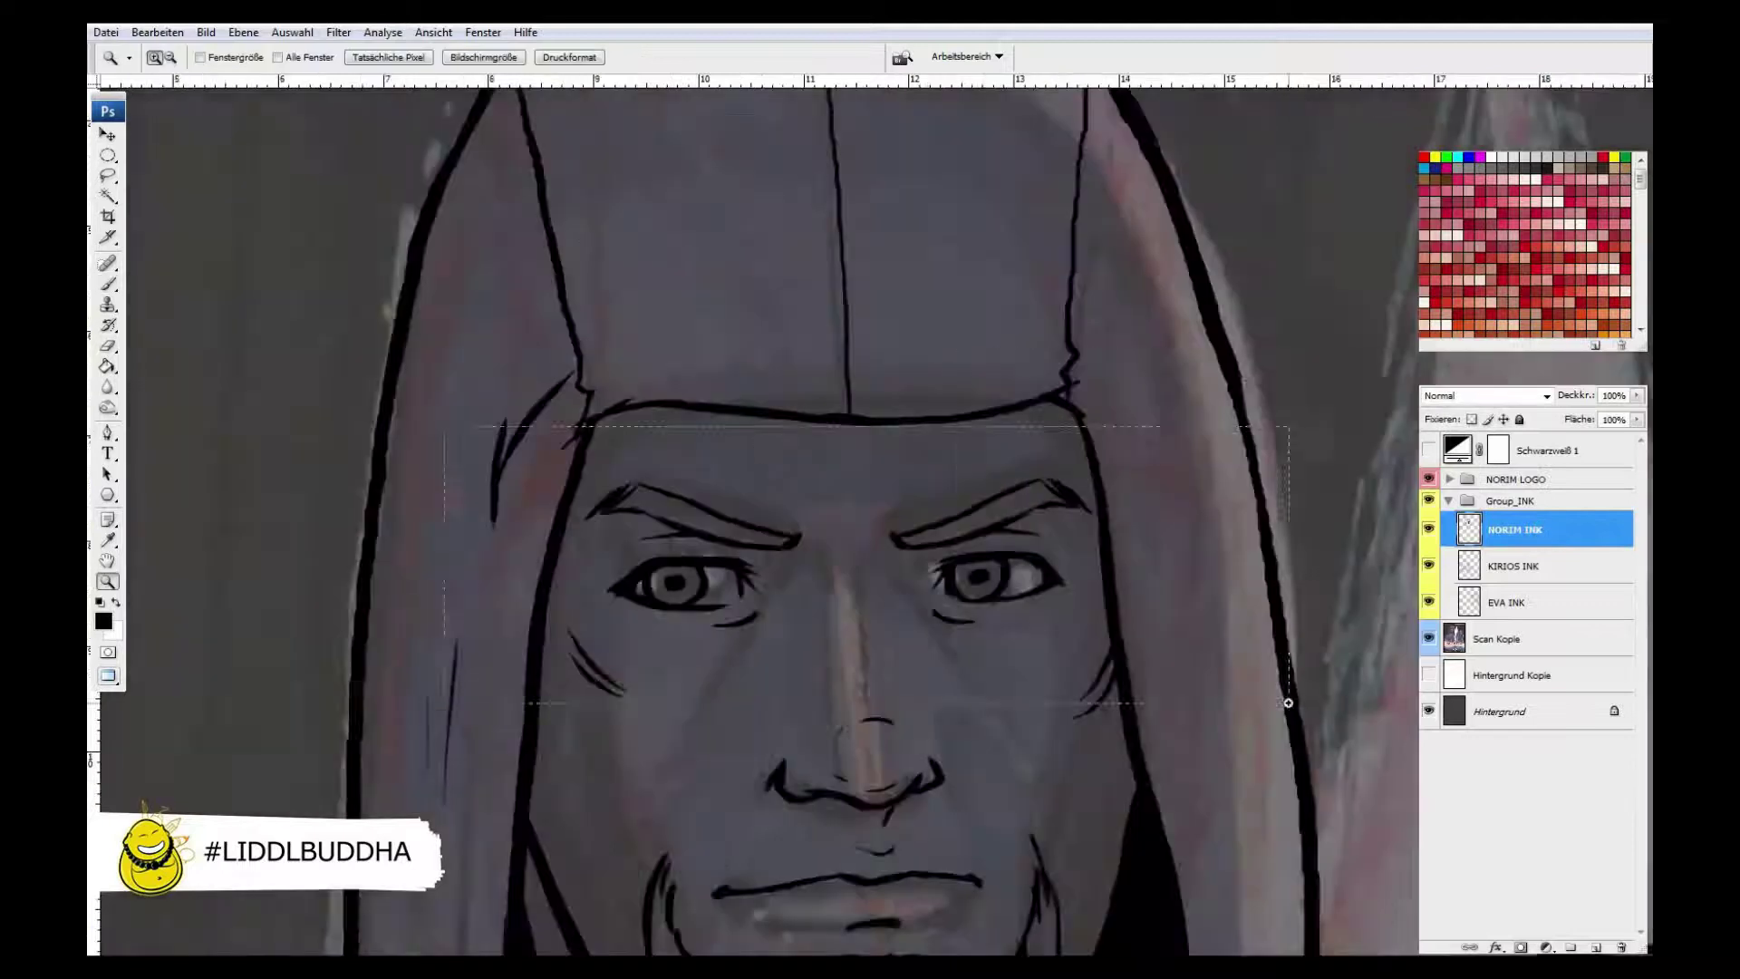
click(804, 239)
key(l)
drag(1111, 609, 1083, 494)
key(Delete)
key(e)
mouse_move(571, 544)
mouse_down()
mouse_move(472, 562)
mouse_move(521, 562)
mouse_up()
- Copy the remaining eye to a new layer, flip it horizontally and place it on the other side of the face
key(l)
mouse_move(635, 659)
mouse_down()
mouse_move(700, 539)
mouse_move(634, 655)
mouse_up()
right_click(617, 569)
click(662, 630)
key(ctrl+t)
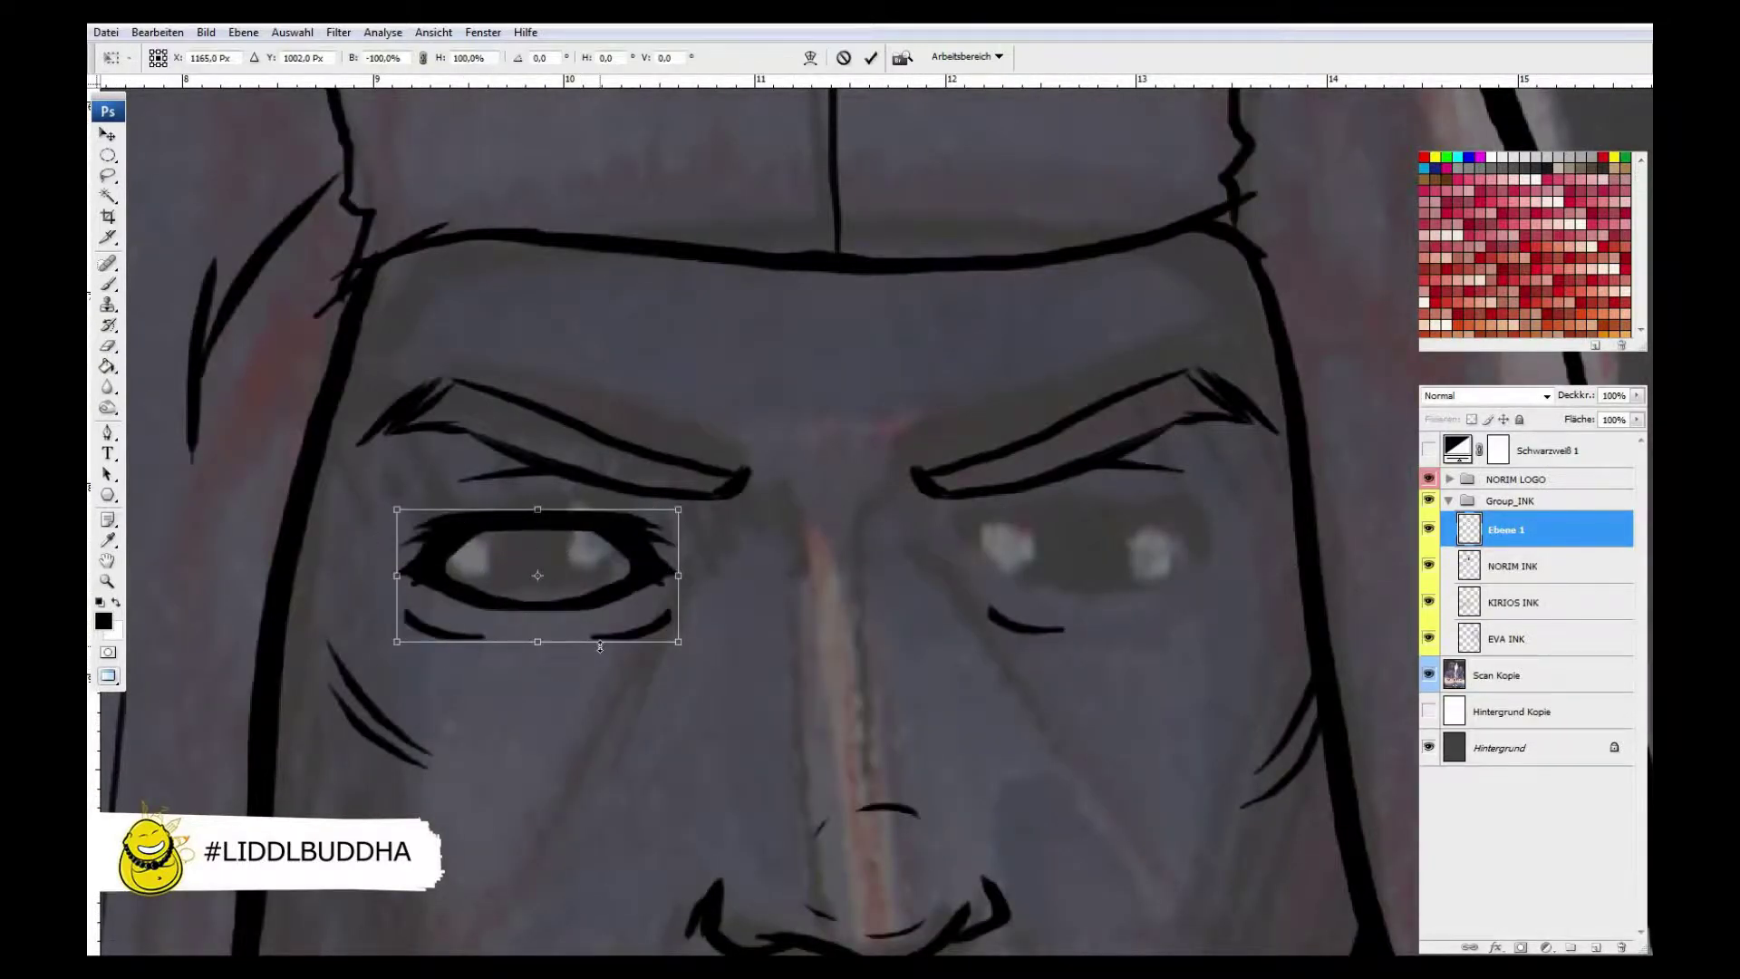
drag(602, 585, 1170, 575)
key(Return)
- Touch up the ink around NORIM's eyes and merge the copied eye into the NORIM INK layer
key(ctrl+[)
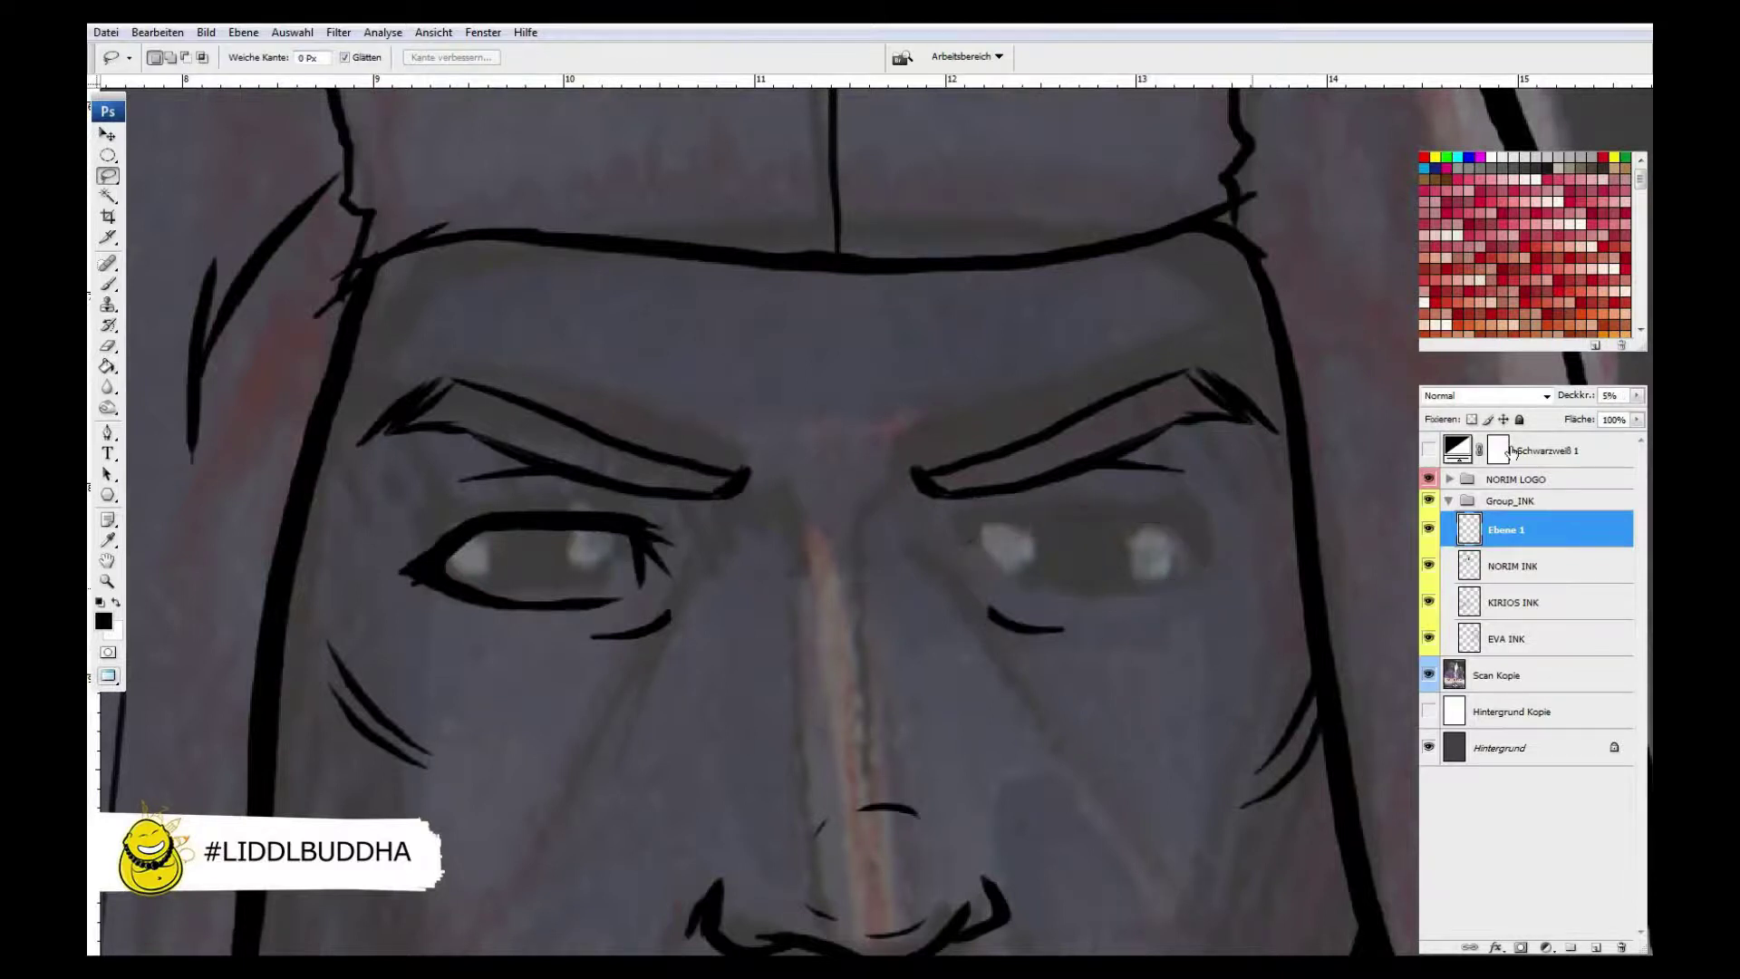
key(b)
scroll(981, 535, up, 3)
mouse_move(596, 467)
mouse_down()
mouse_move(954, 402)
mouse_move(1140, 432)
mouse_move(666, 552)
mouse_move(1069, 381)
mouse_up()
key(ctrl+0)
key(ctrl+e)
- Select the area around one of NORIM's eyes and adjust it with Free Transform
key(z)
mouse_move(663, 281)
mouse_down()
mouse_move(894, 435)
mouse_move(843, 473)
mouse_up()
key(l)
key(ctrl+t)
key(Return)
- Ink the creases from the inner eye corners down the cheeks and the frown and bridge lines of the nose
key(b)
drag(904, 113, 823, 367)
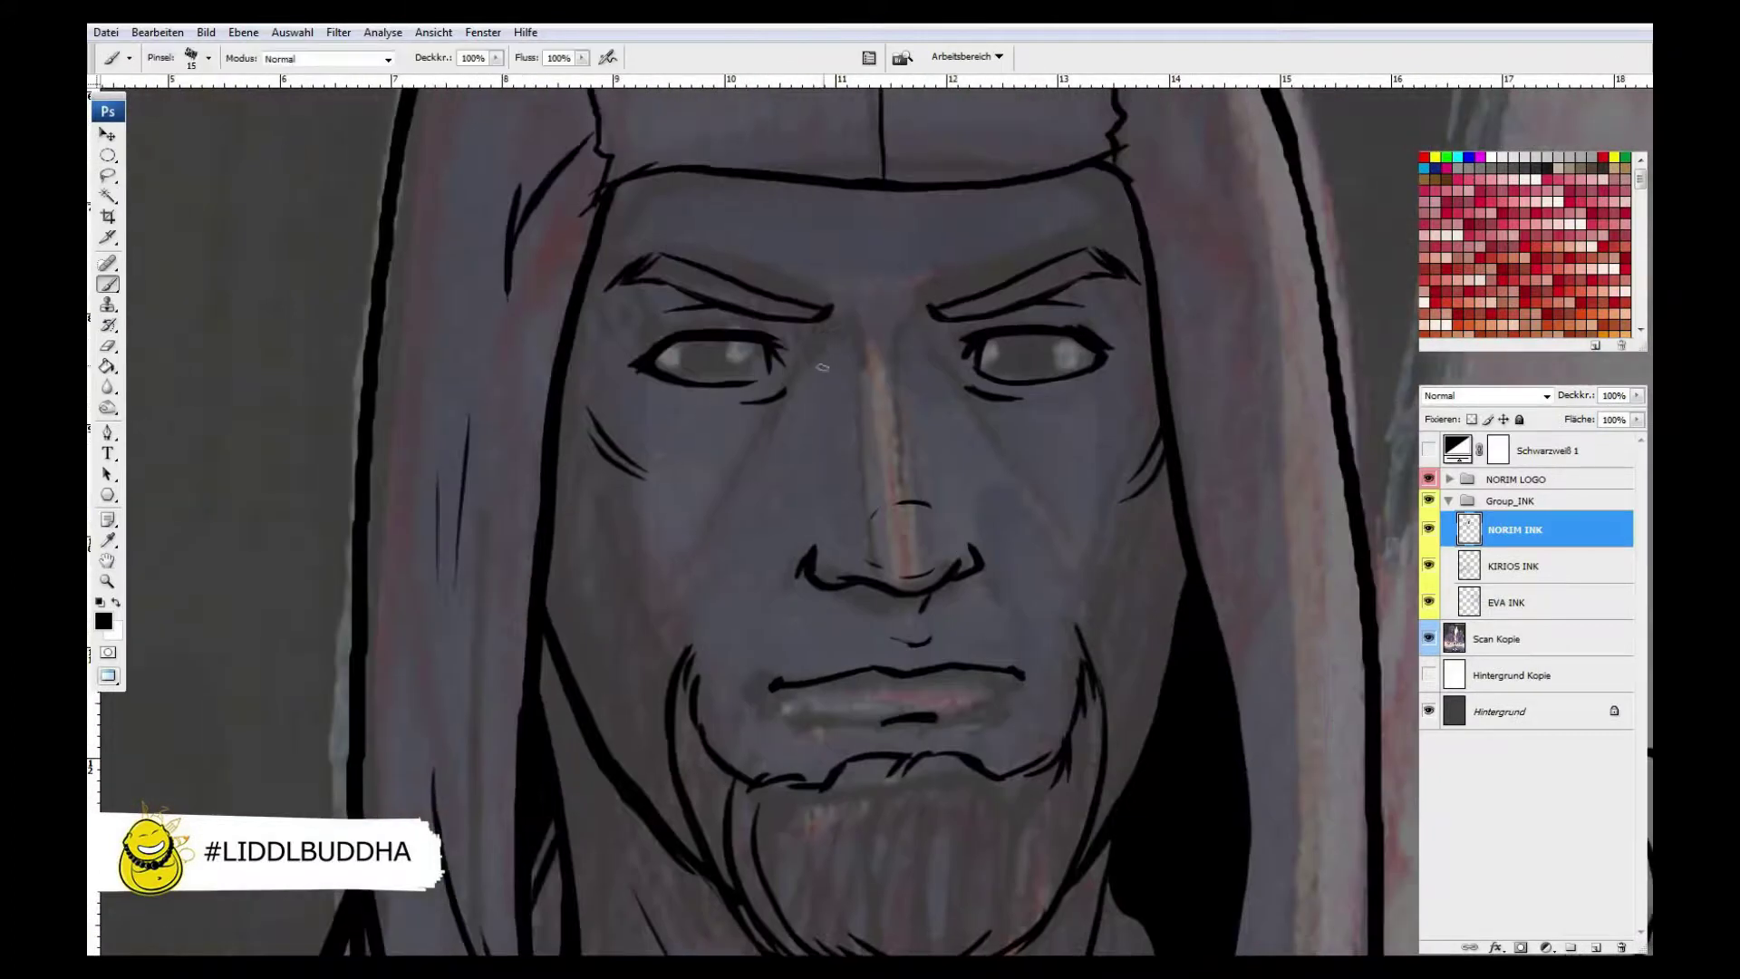
drag(930, 373, 943, 404)
drag(964, 437, 1056, 589)
drag(918, 324, 900, 363)
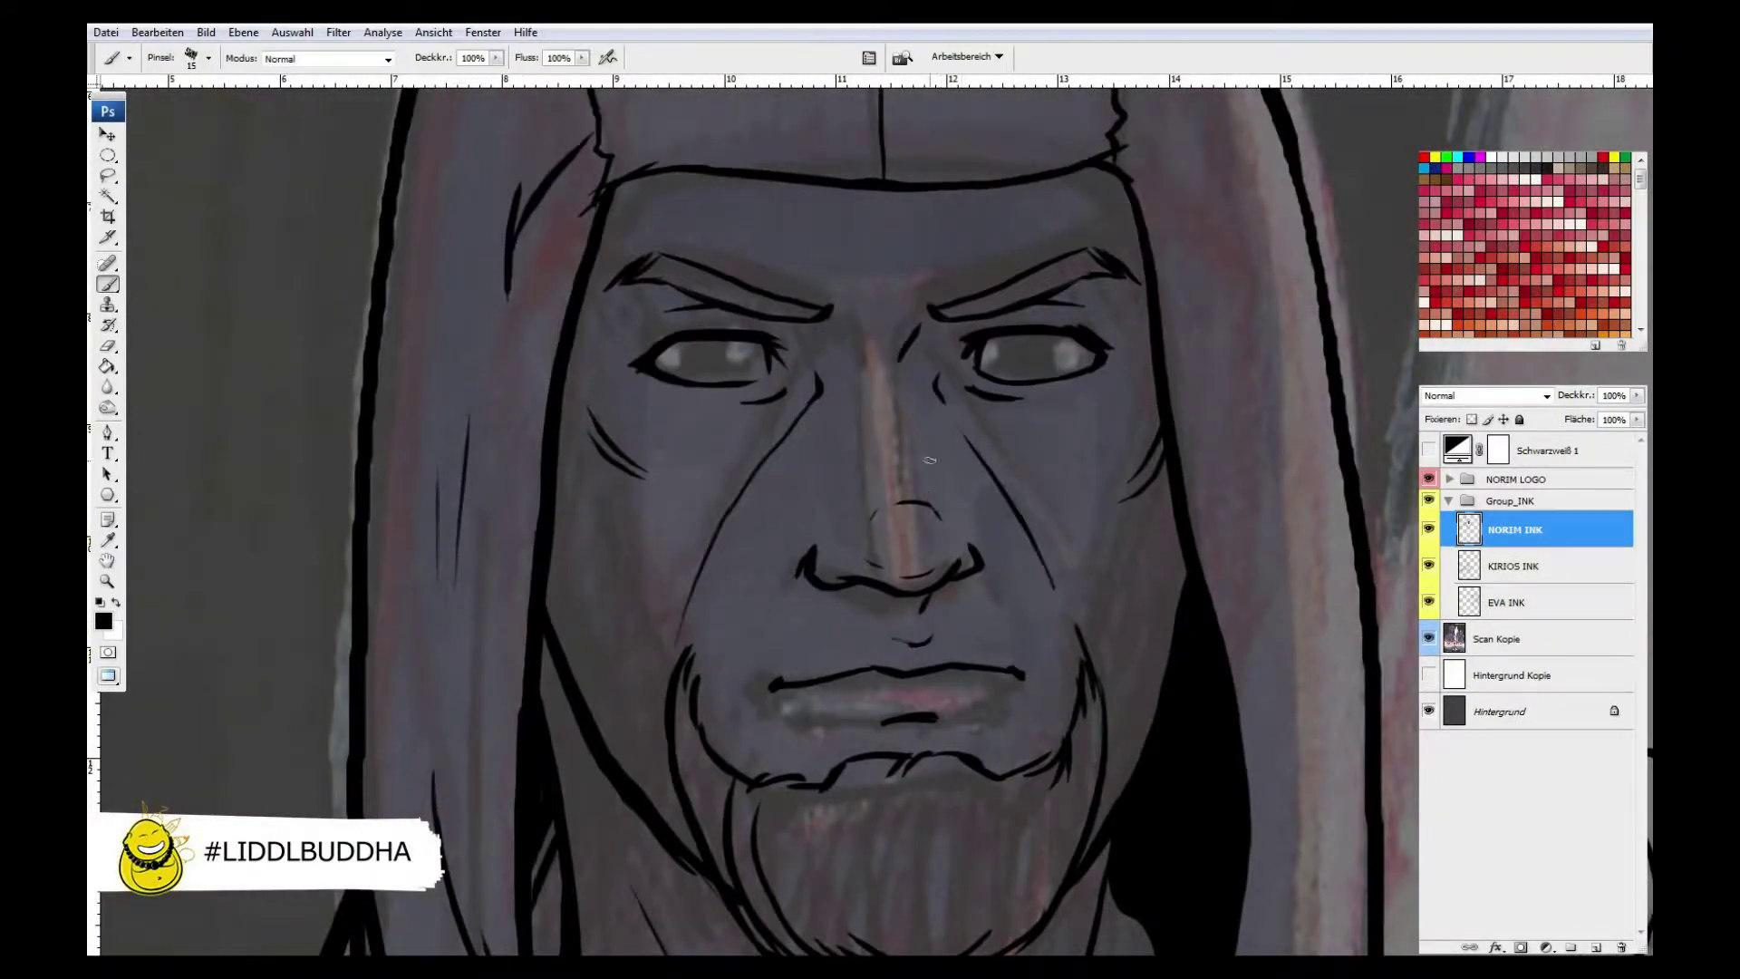
- Lasso and adjust one of NORIM's eyes, and flip the whole canvas horizontally
key(l)
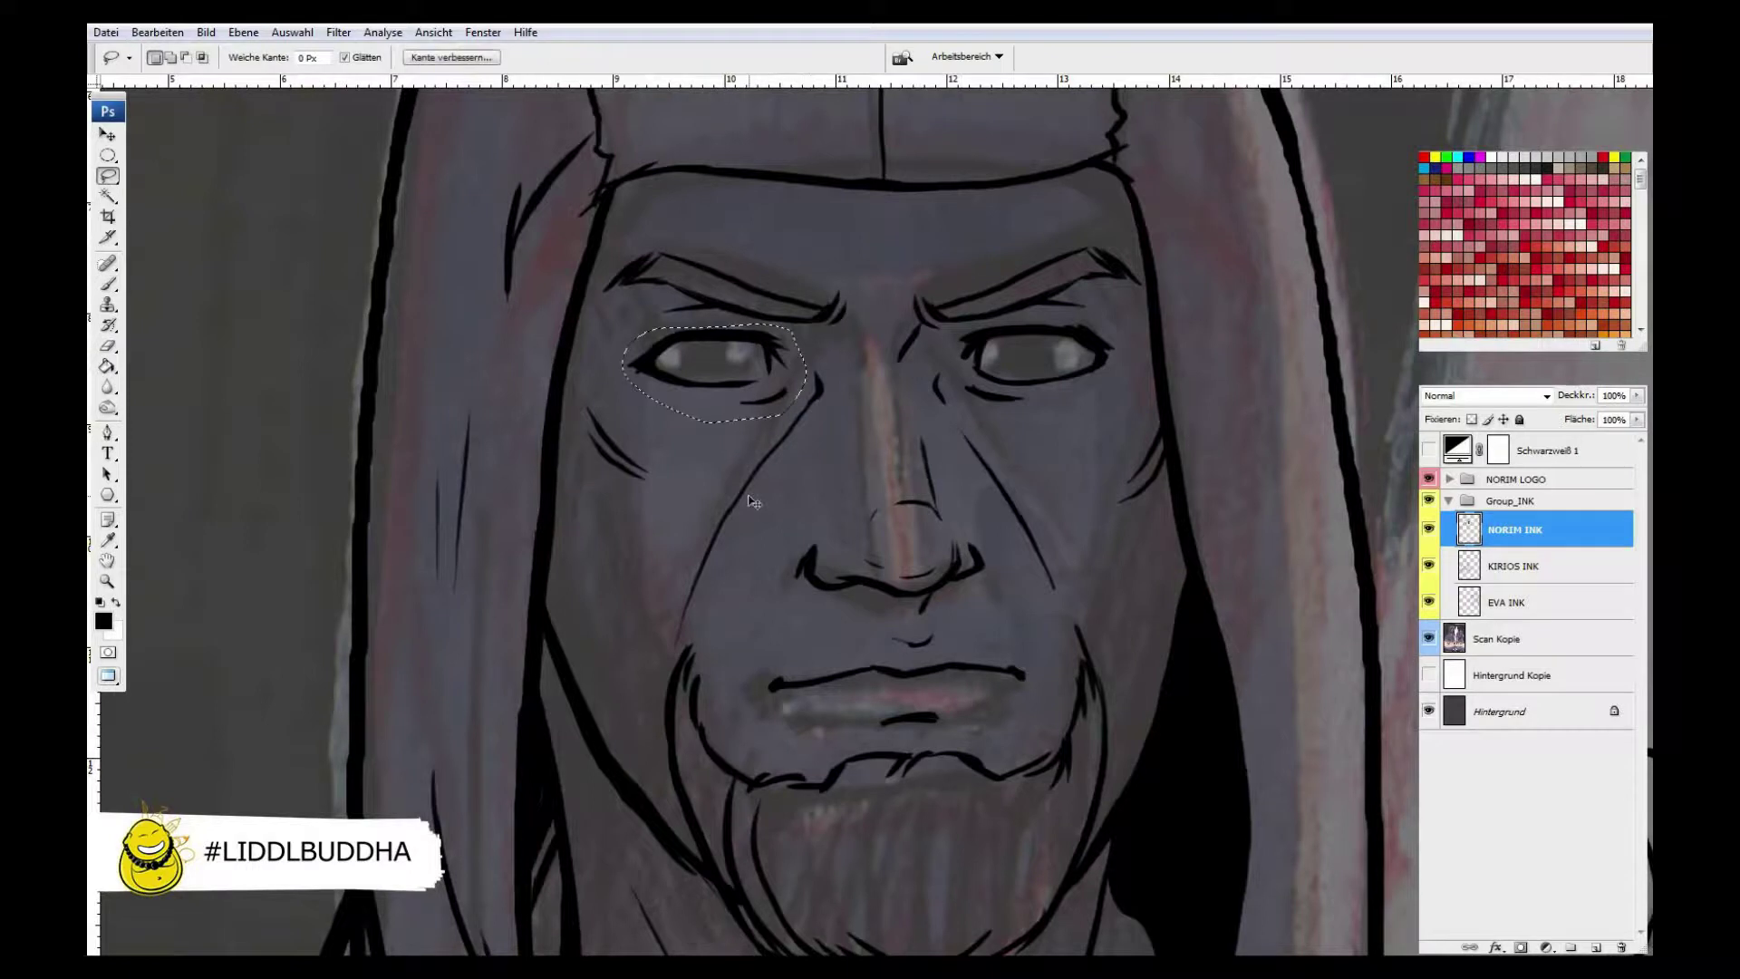
key(Return)
key(Return)
key(ctrl+shift+h)
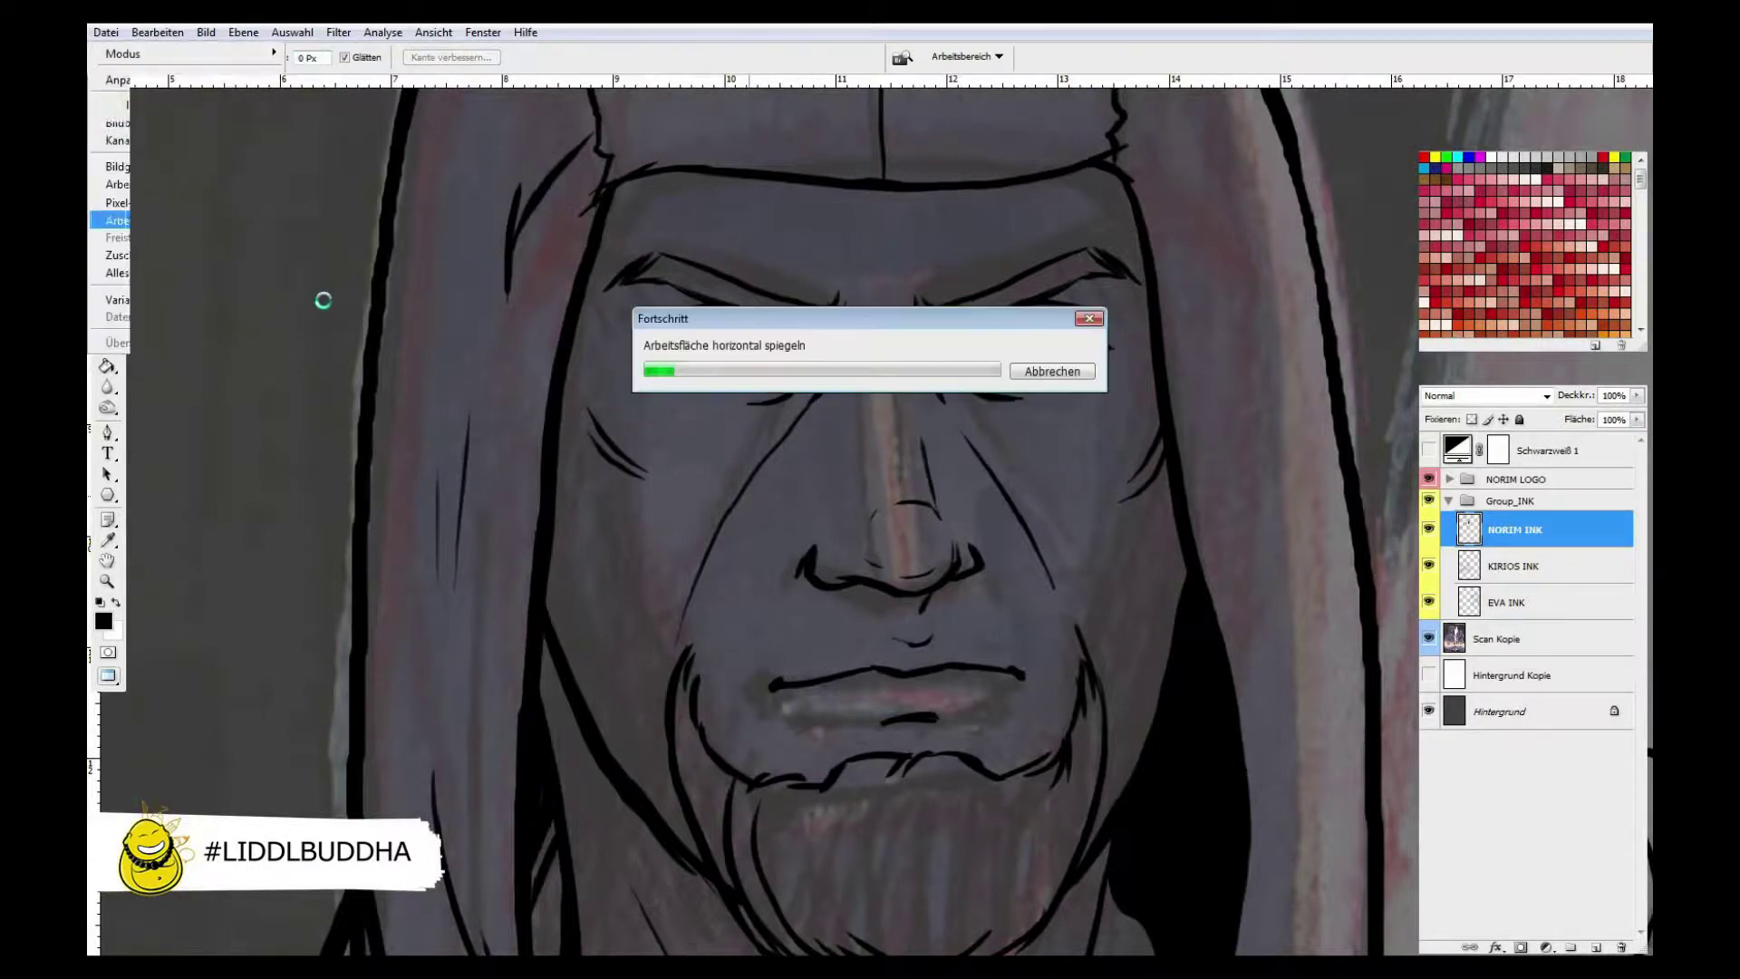
key(ctrl+0)
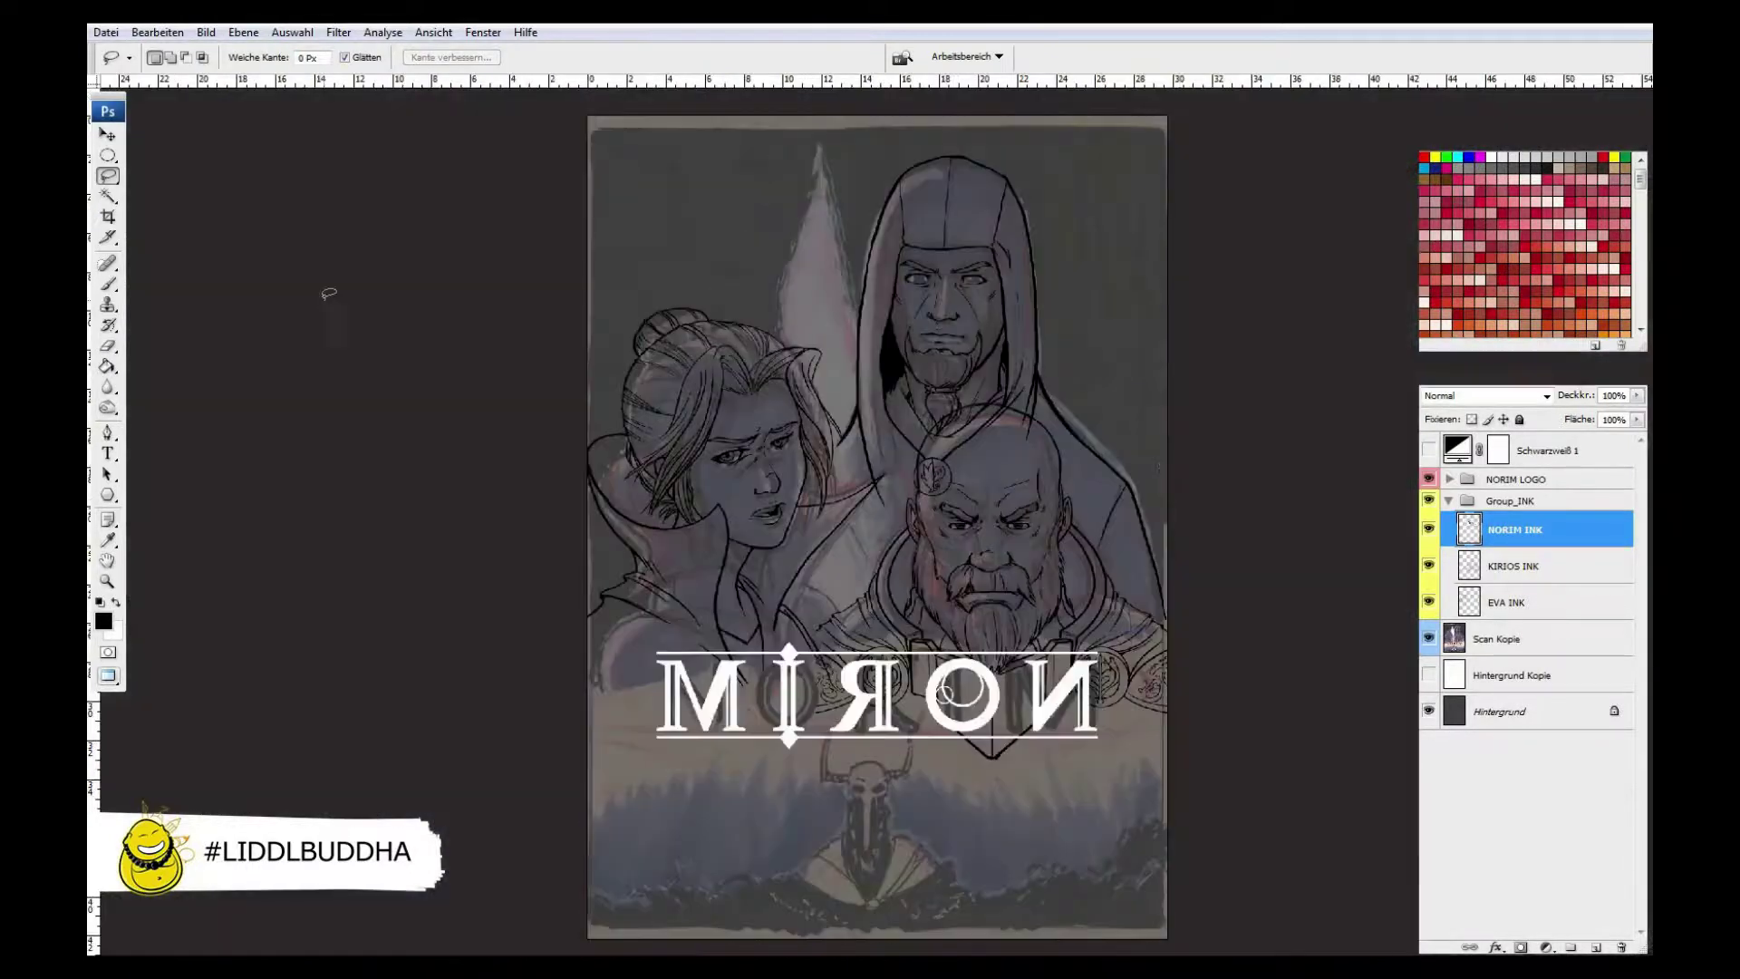
- Refine the lids and inner corners of NORIM's eyes and lasso one eye for a further adjustment
key(z)
click(897, 260)
key(b)
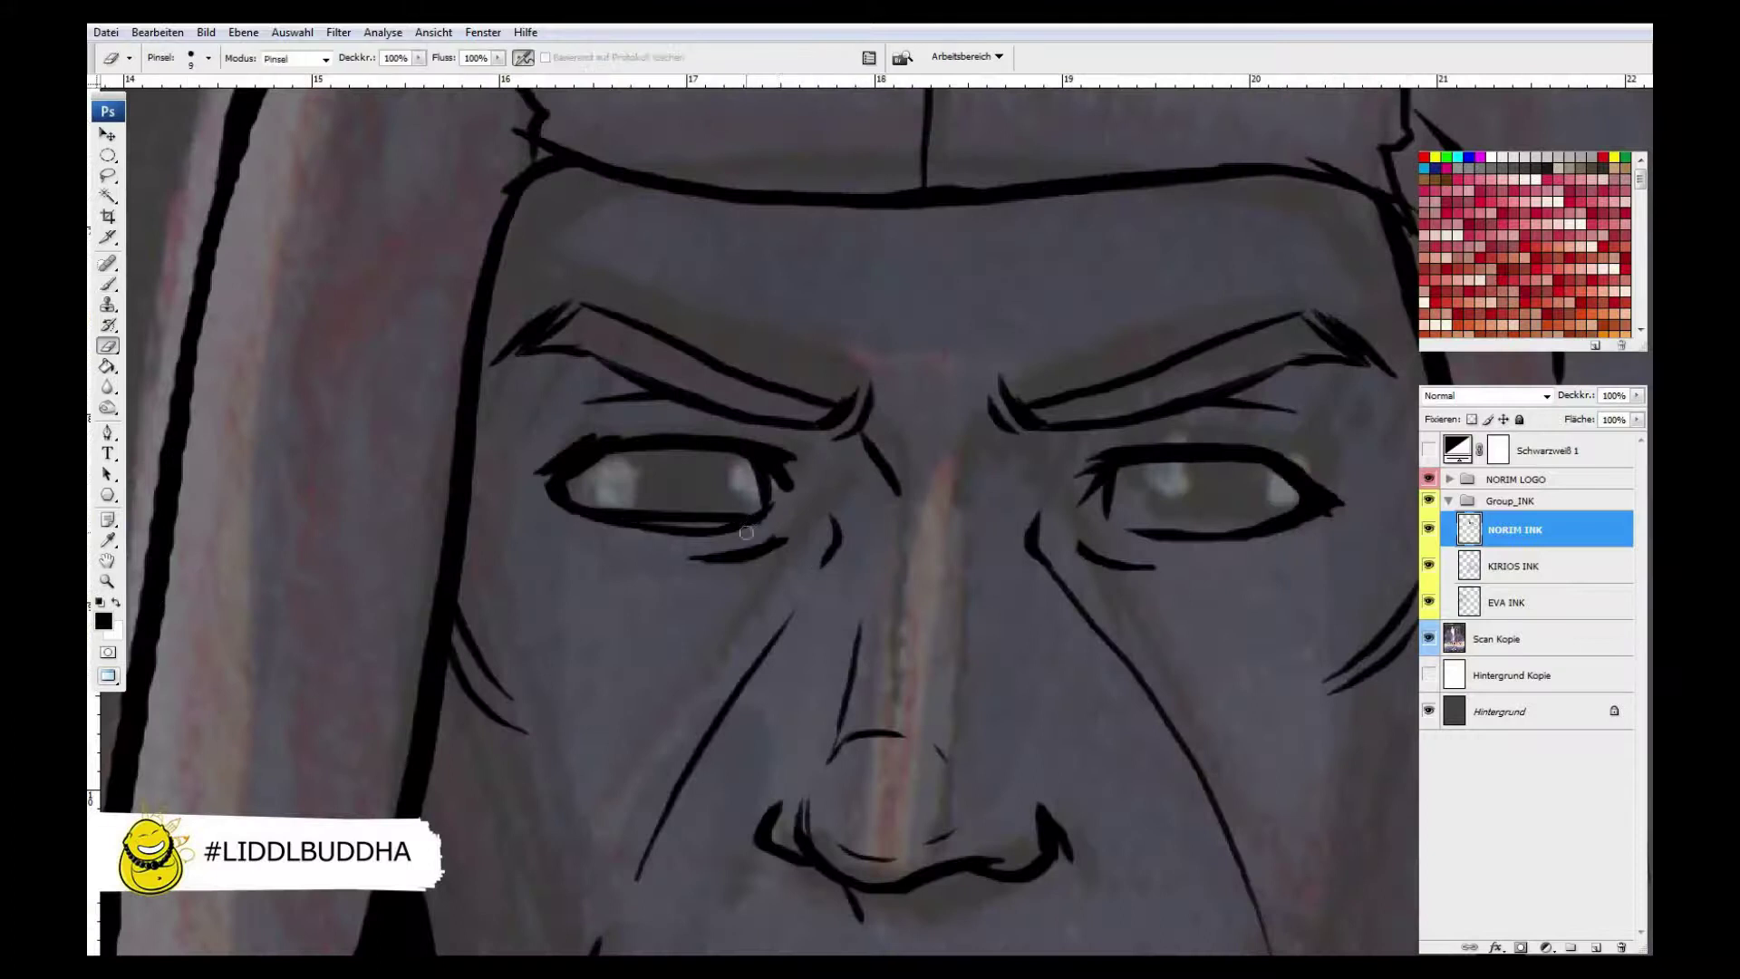
drag(1113, 526, 1221, 530)
key(l)
drag(590, 571, 658, 566)
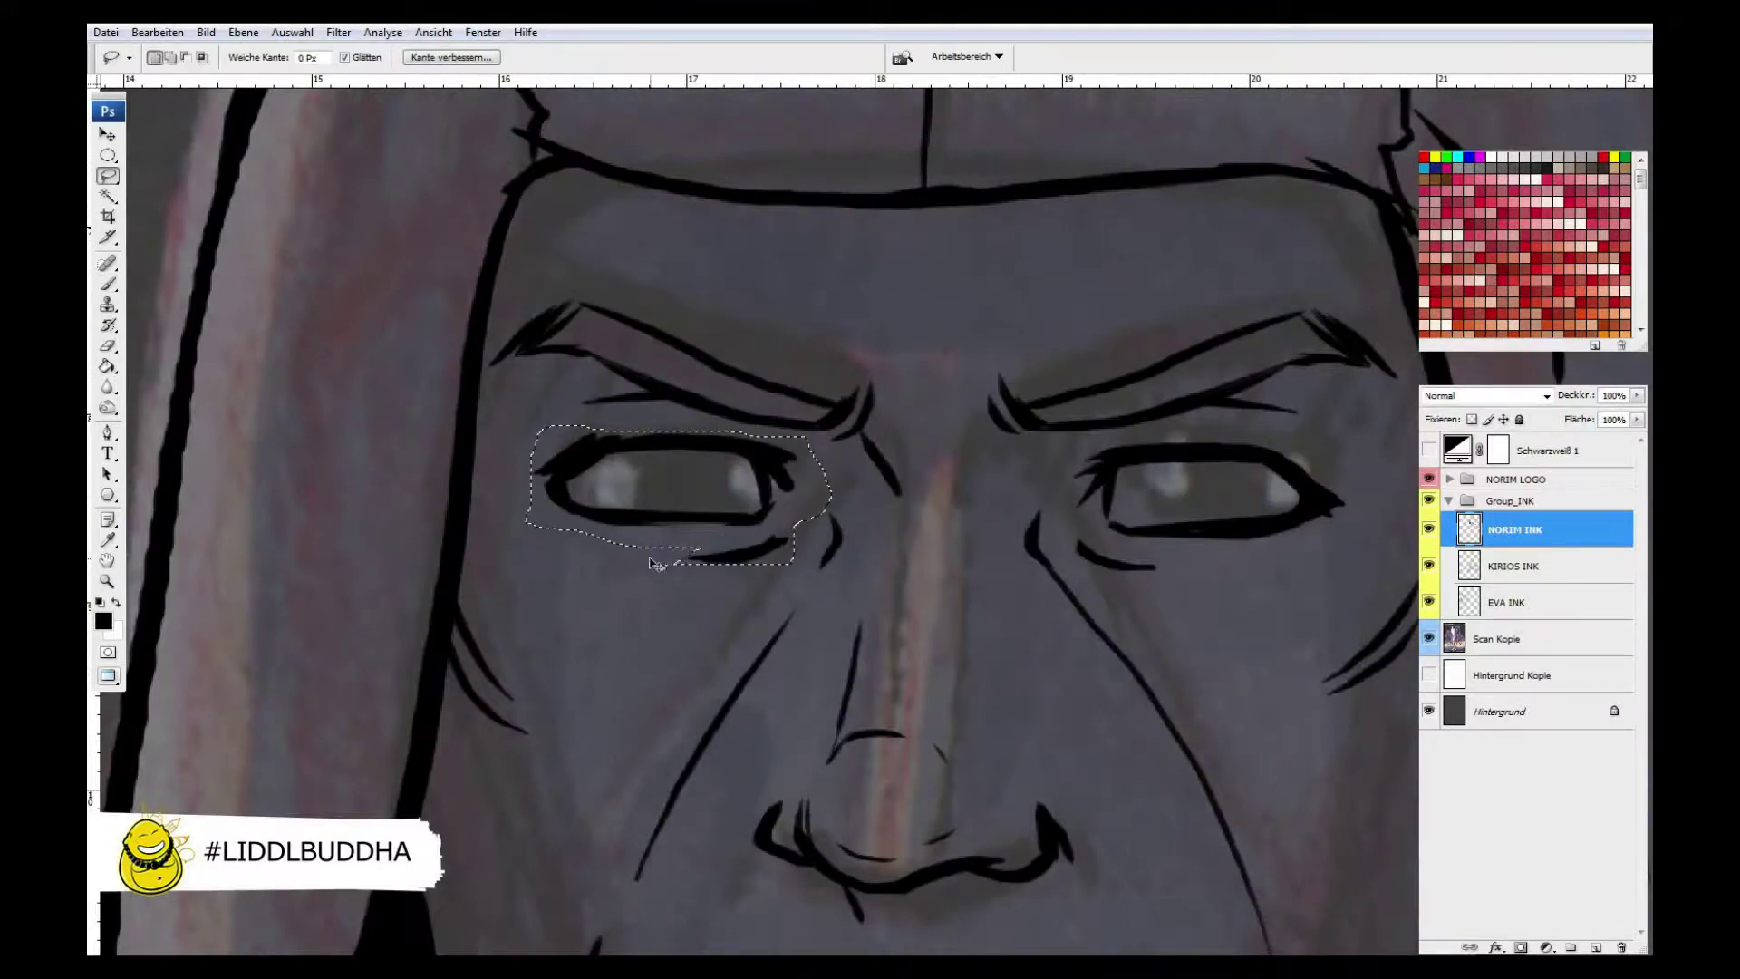
key(ctrl+0)
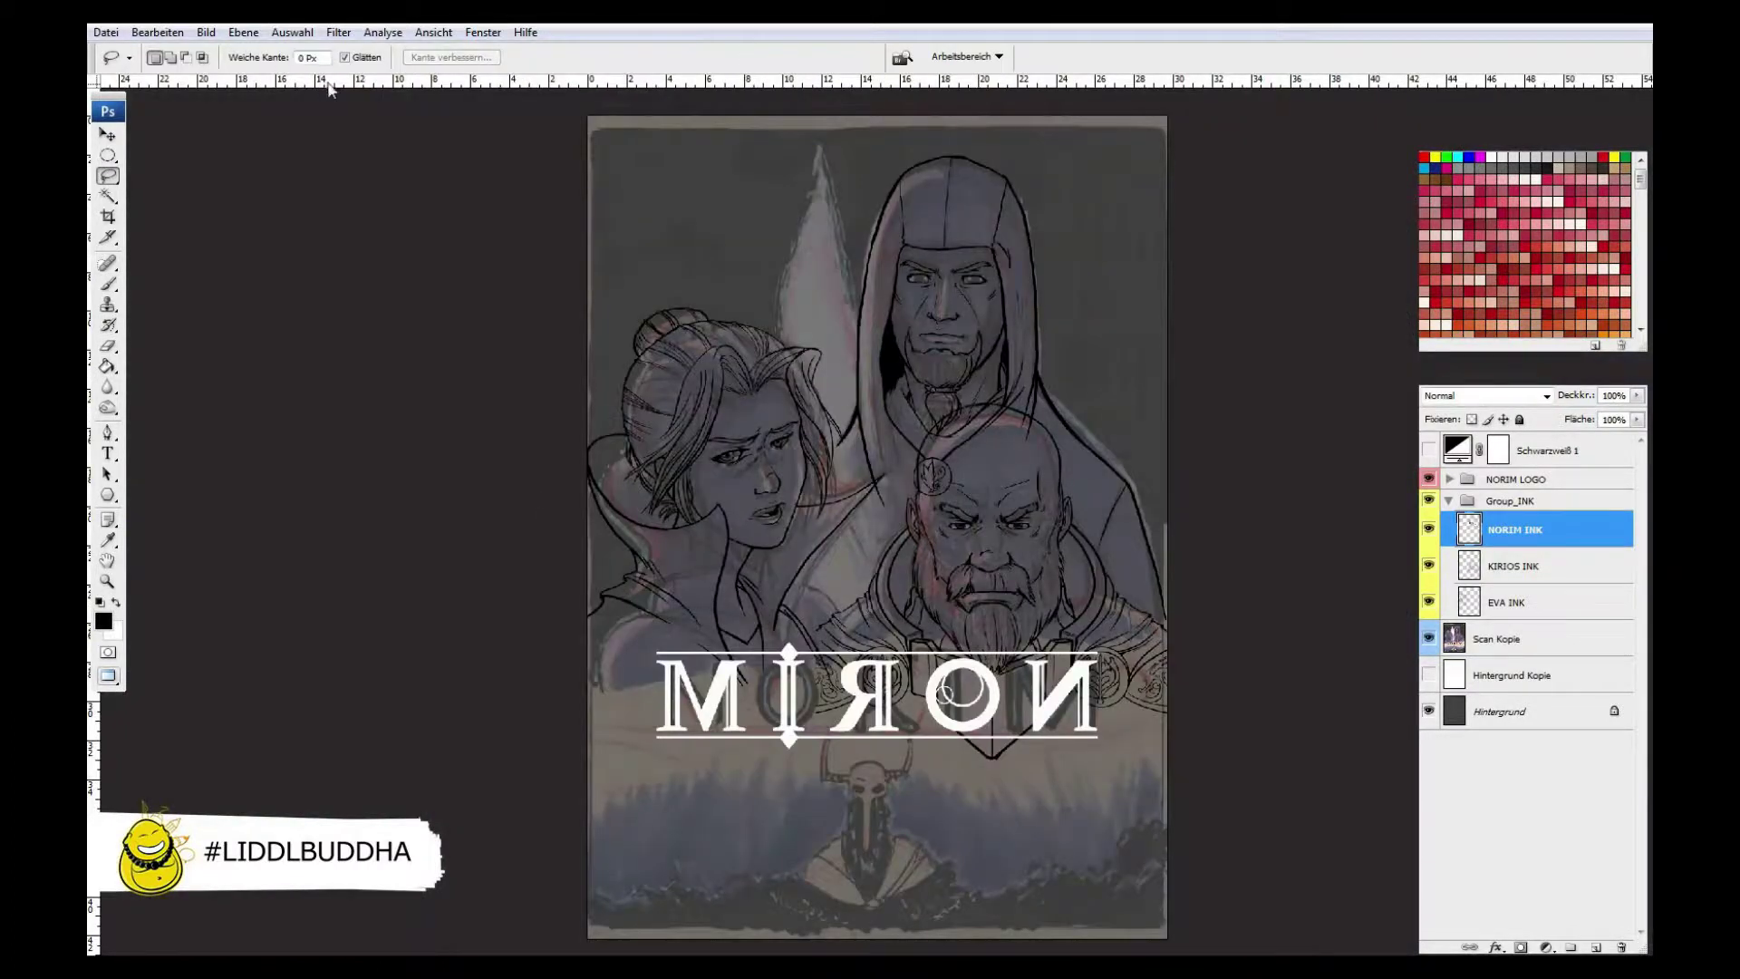
- Ink the irises and fill in the pupils of both of the hooded man's eyes in black
key(z)
click(943, 308)
click(1022, 489)
key(b)
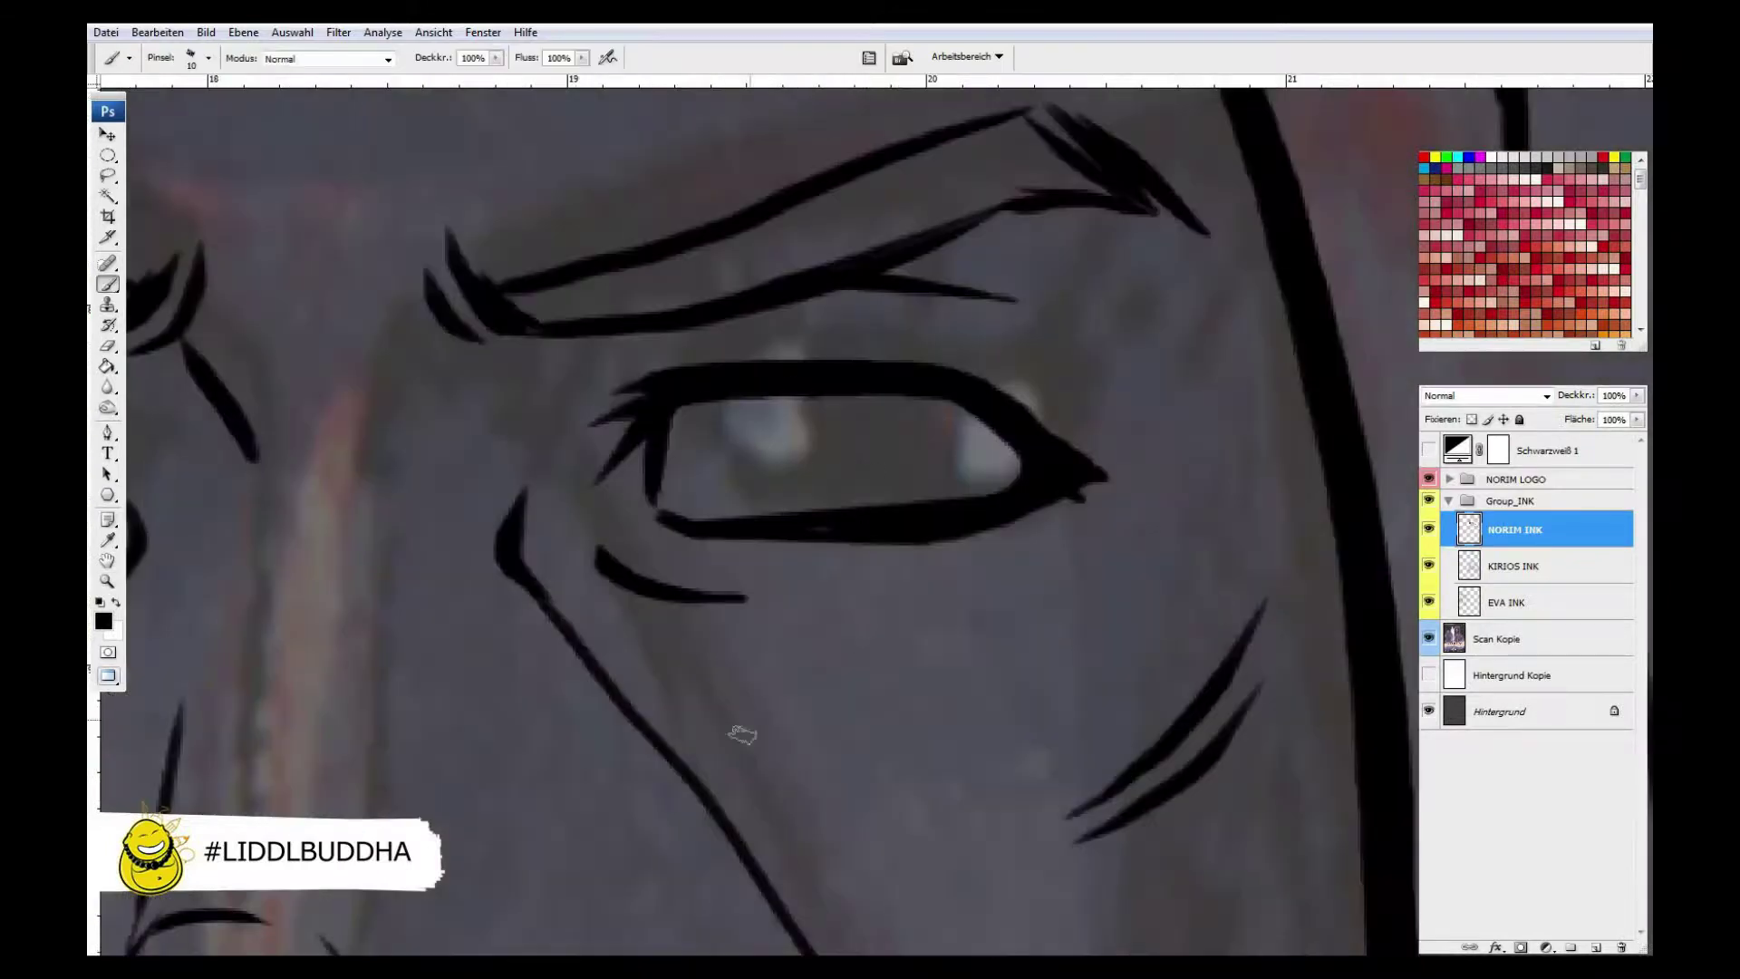
mouse_move(789, 399)
mouse_down()
mouse_move(907, 426)
mouse_move(816, 440)
mouse_up()
drag(816, 544, 1375, 535)
drag(389, 358, 508, 472)
drag(399, 381, 405, 375)
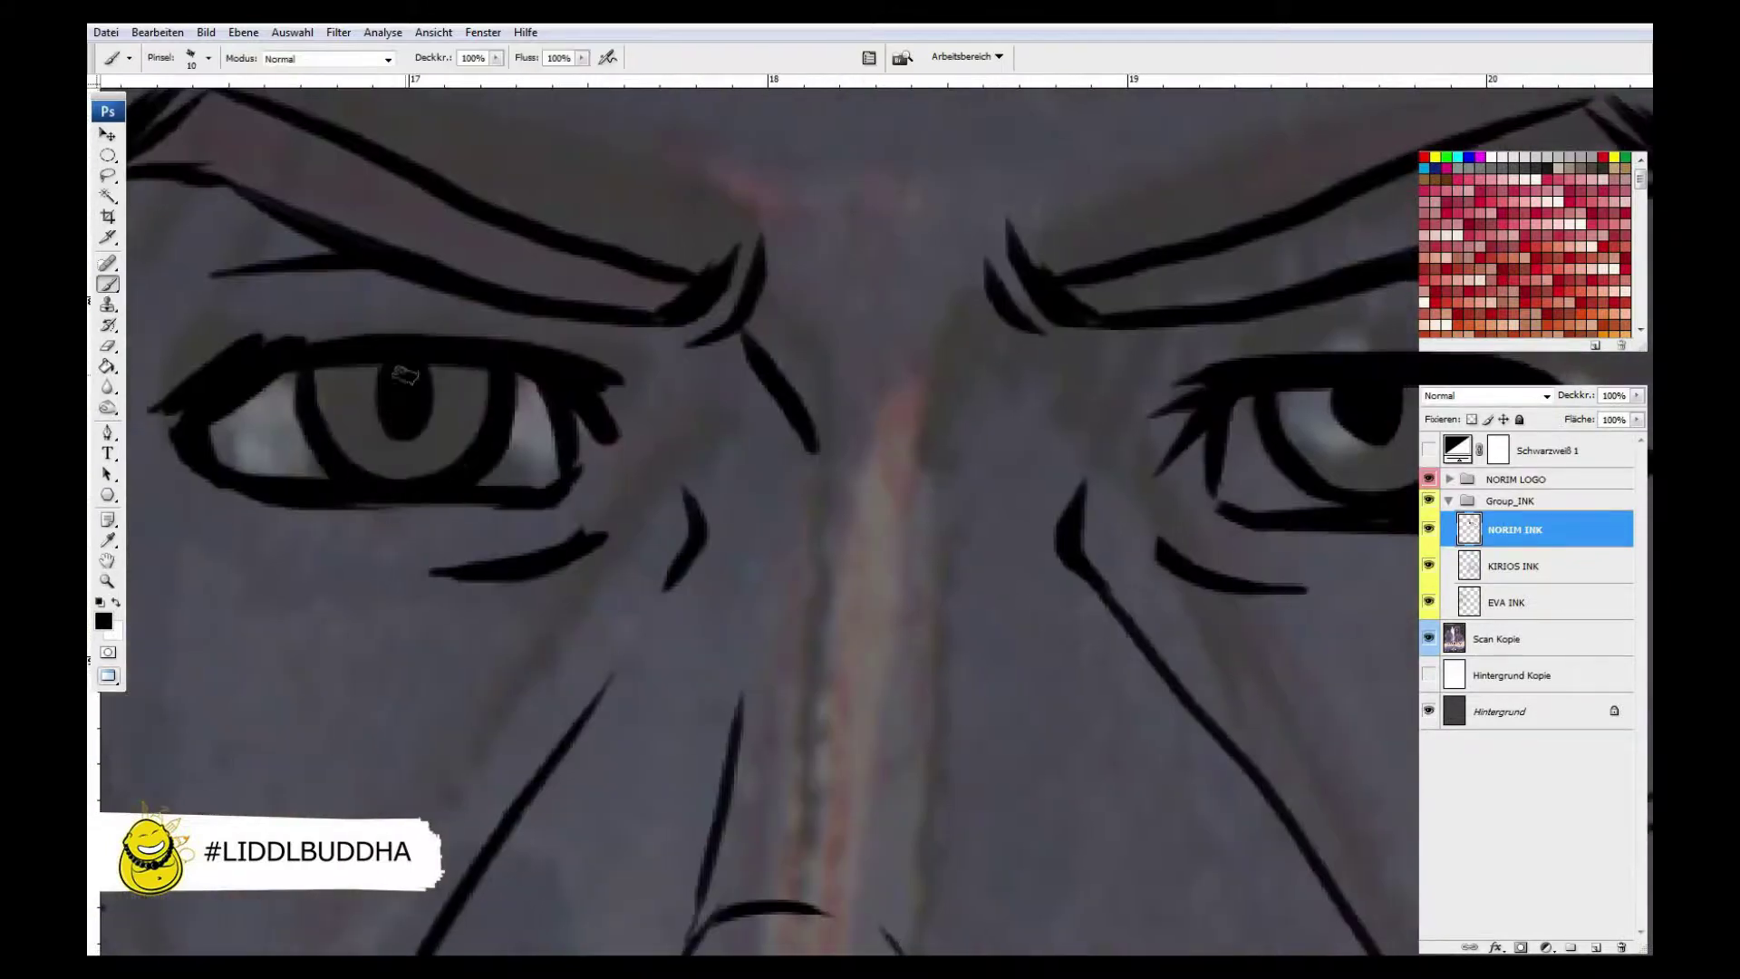
- Touch up the upper part of one of the hooded man's pupils with a short black stroke
key(ctrl+minus)
key(z)
key(ctrl+0)
click(947, 309)
click(1130, 501)
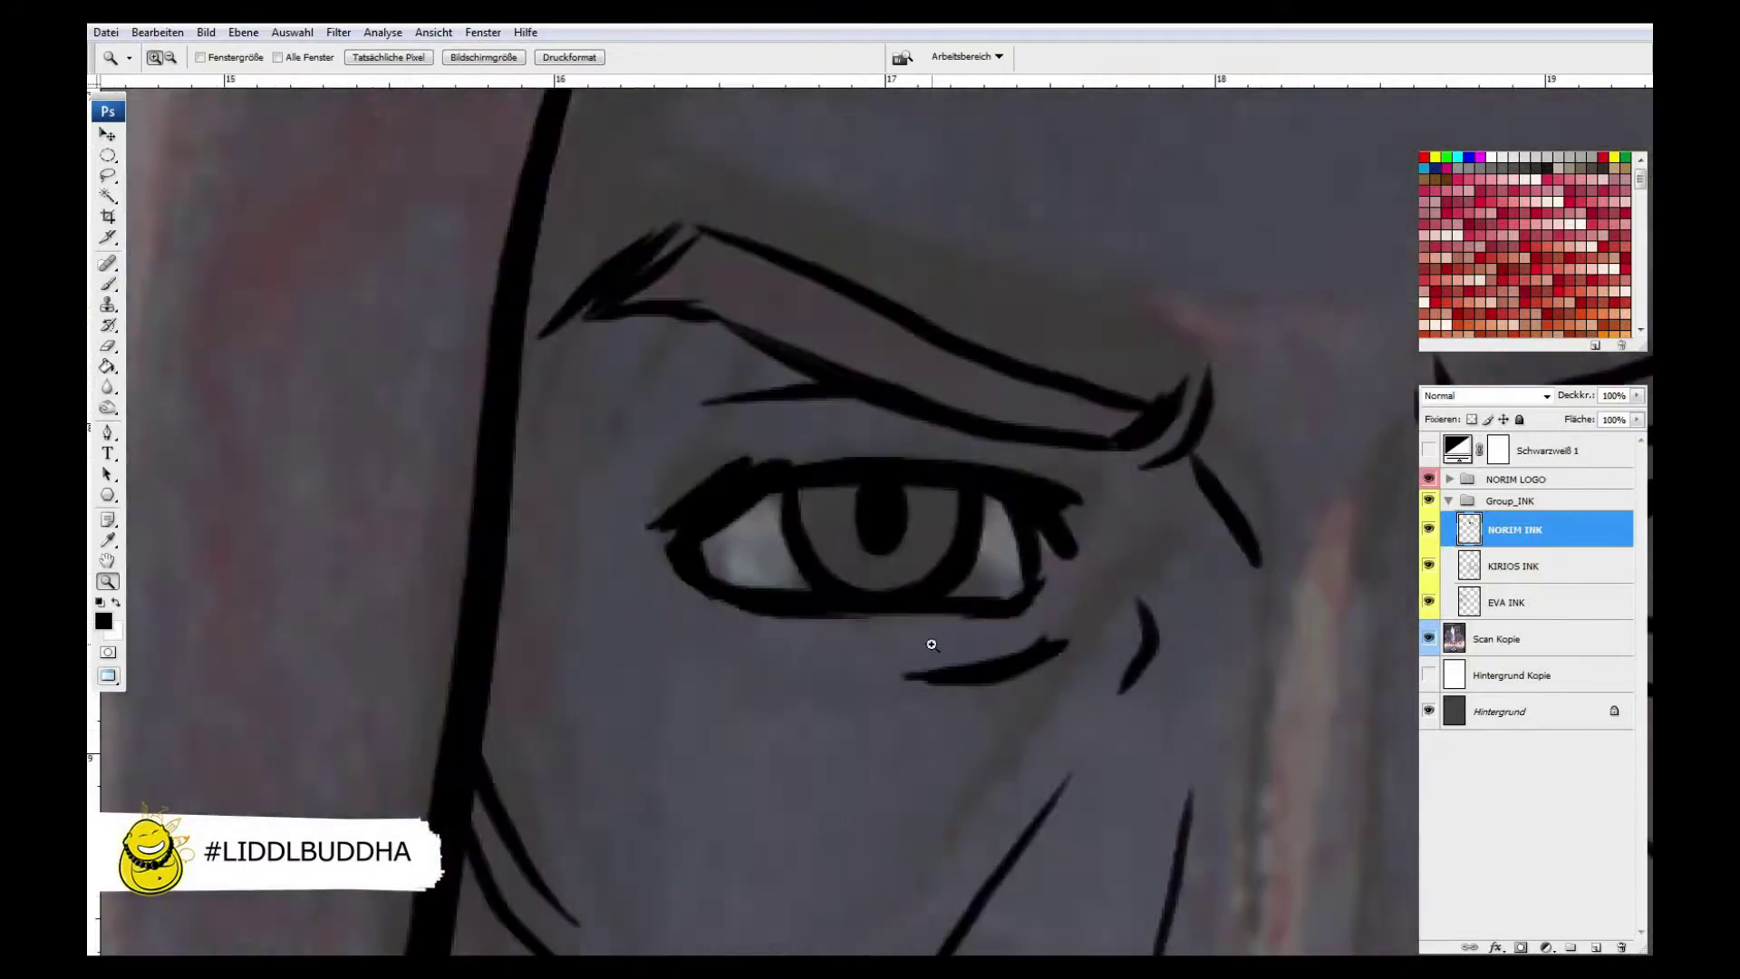
drag(932, 645, 496, 602)
key(b)
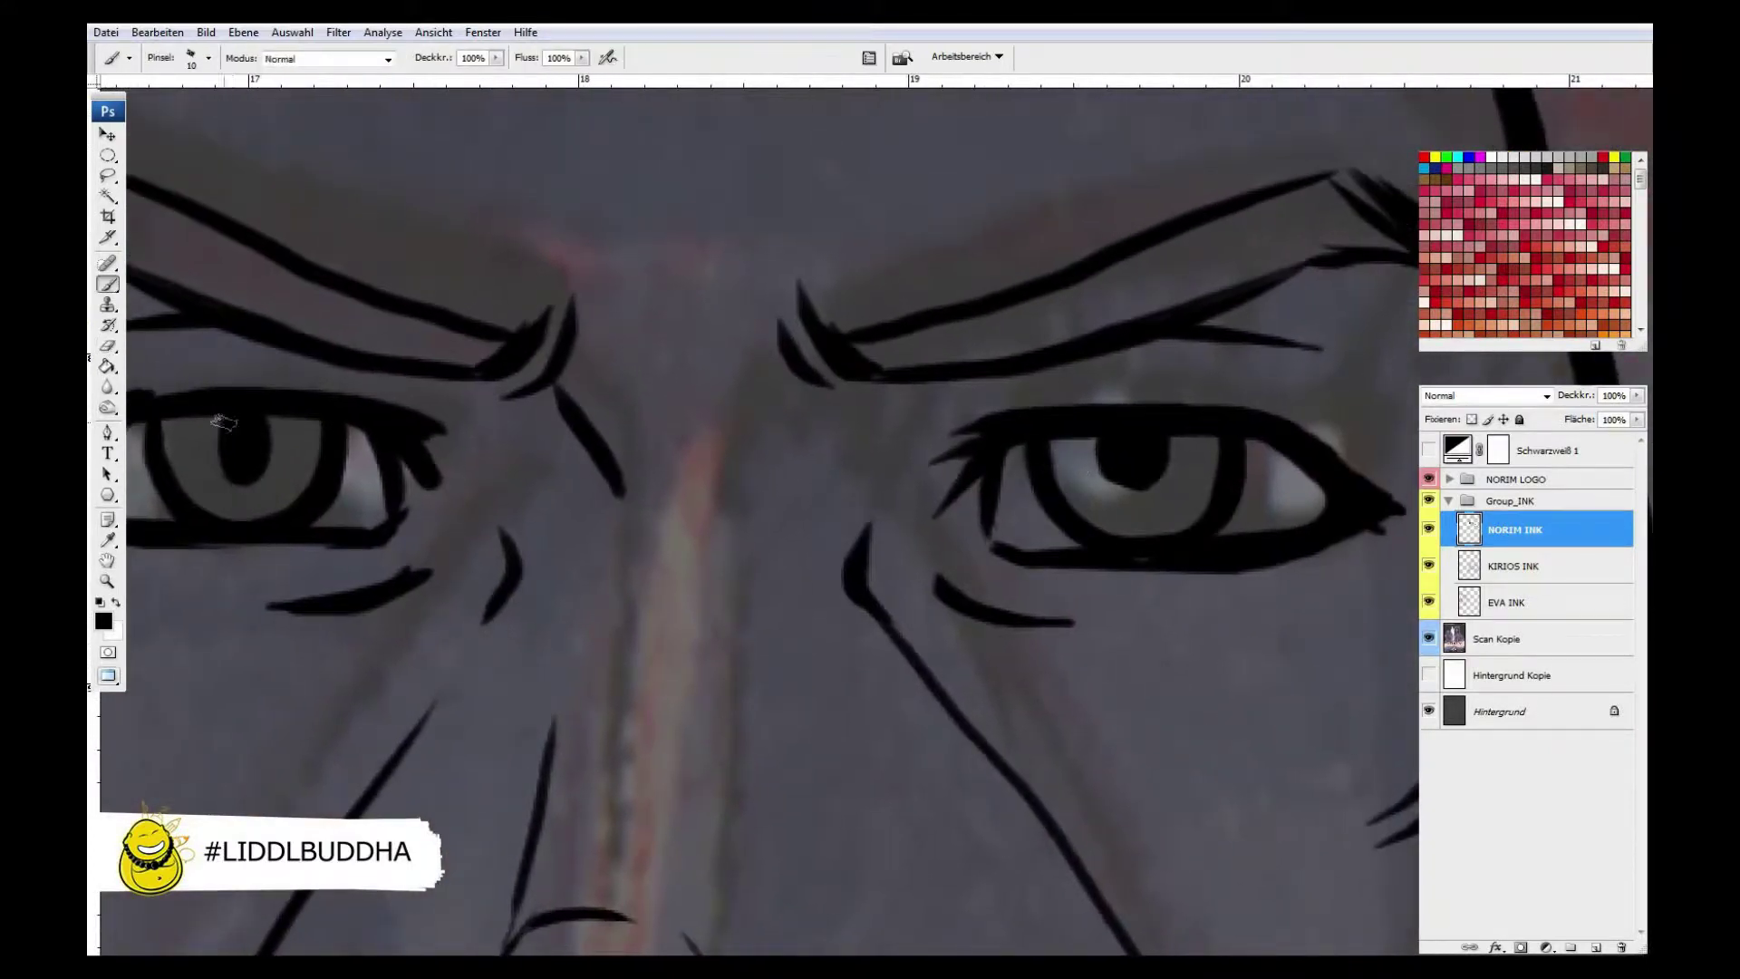
drag(222, 421, 254, 453)
key(ctrl+0)
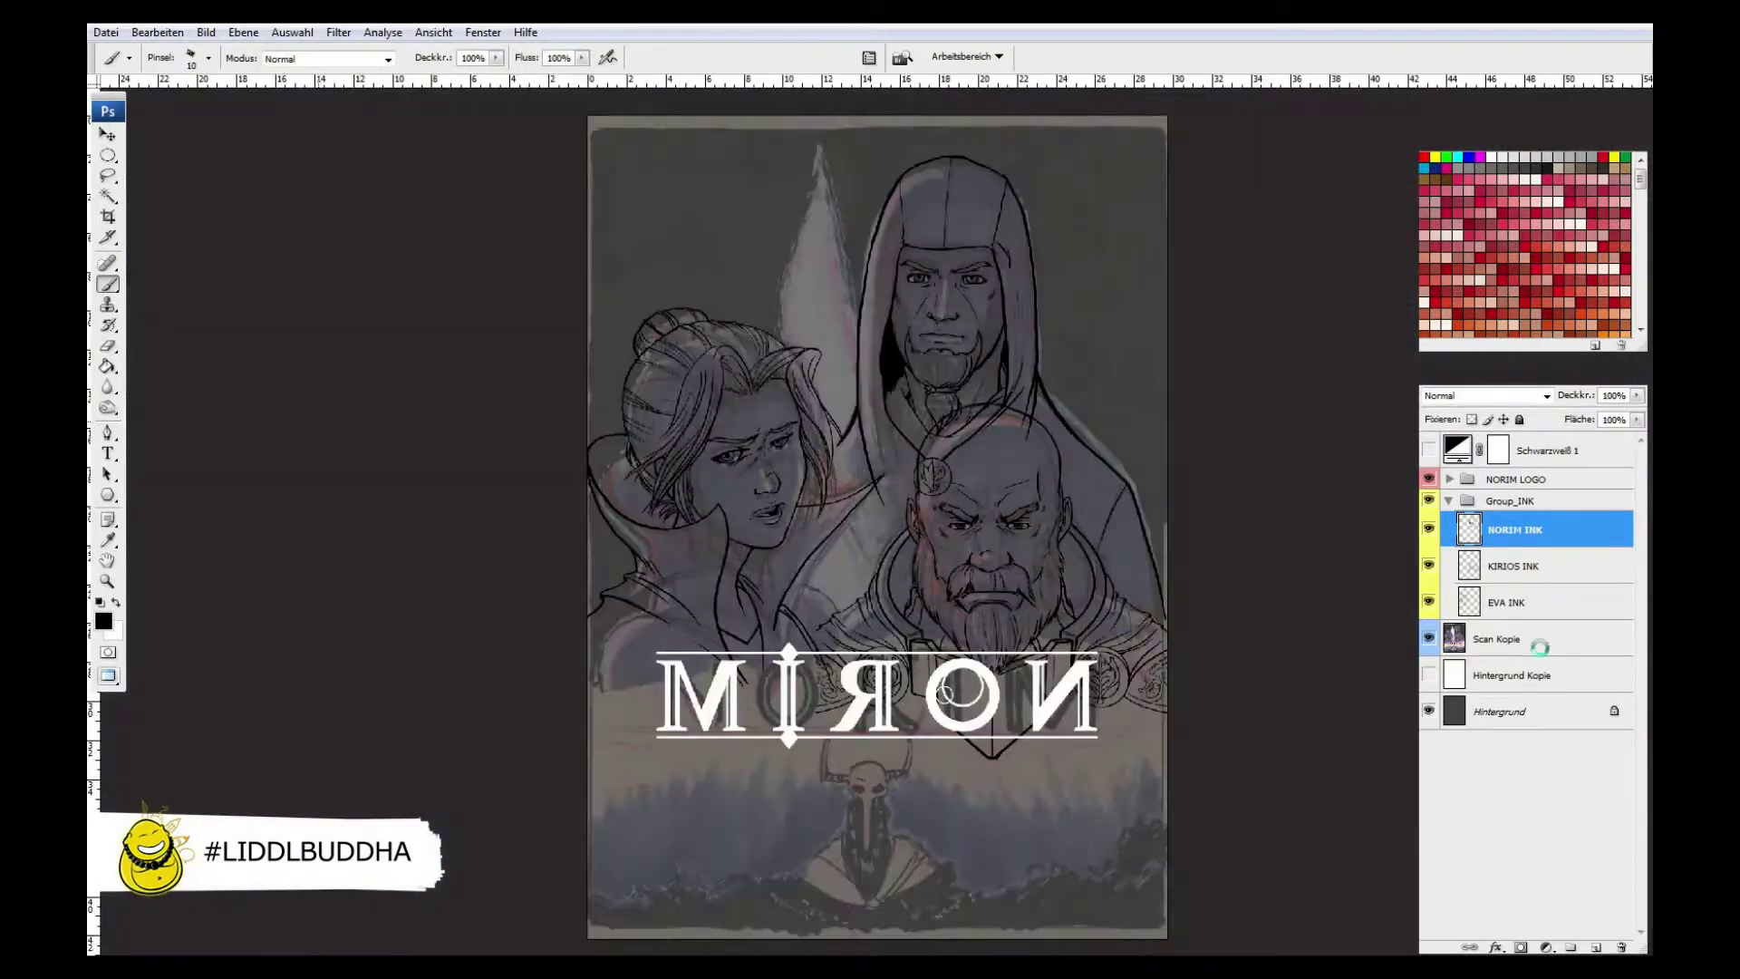
click(1429, 529)
click(1428, 530)
key(ctrl+t)
key(Escape)
key(l)
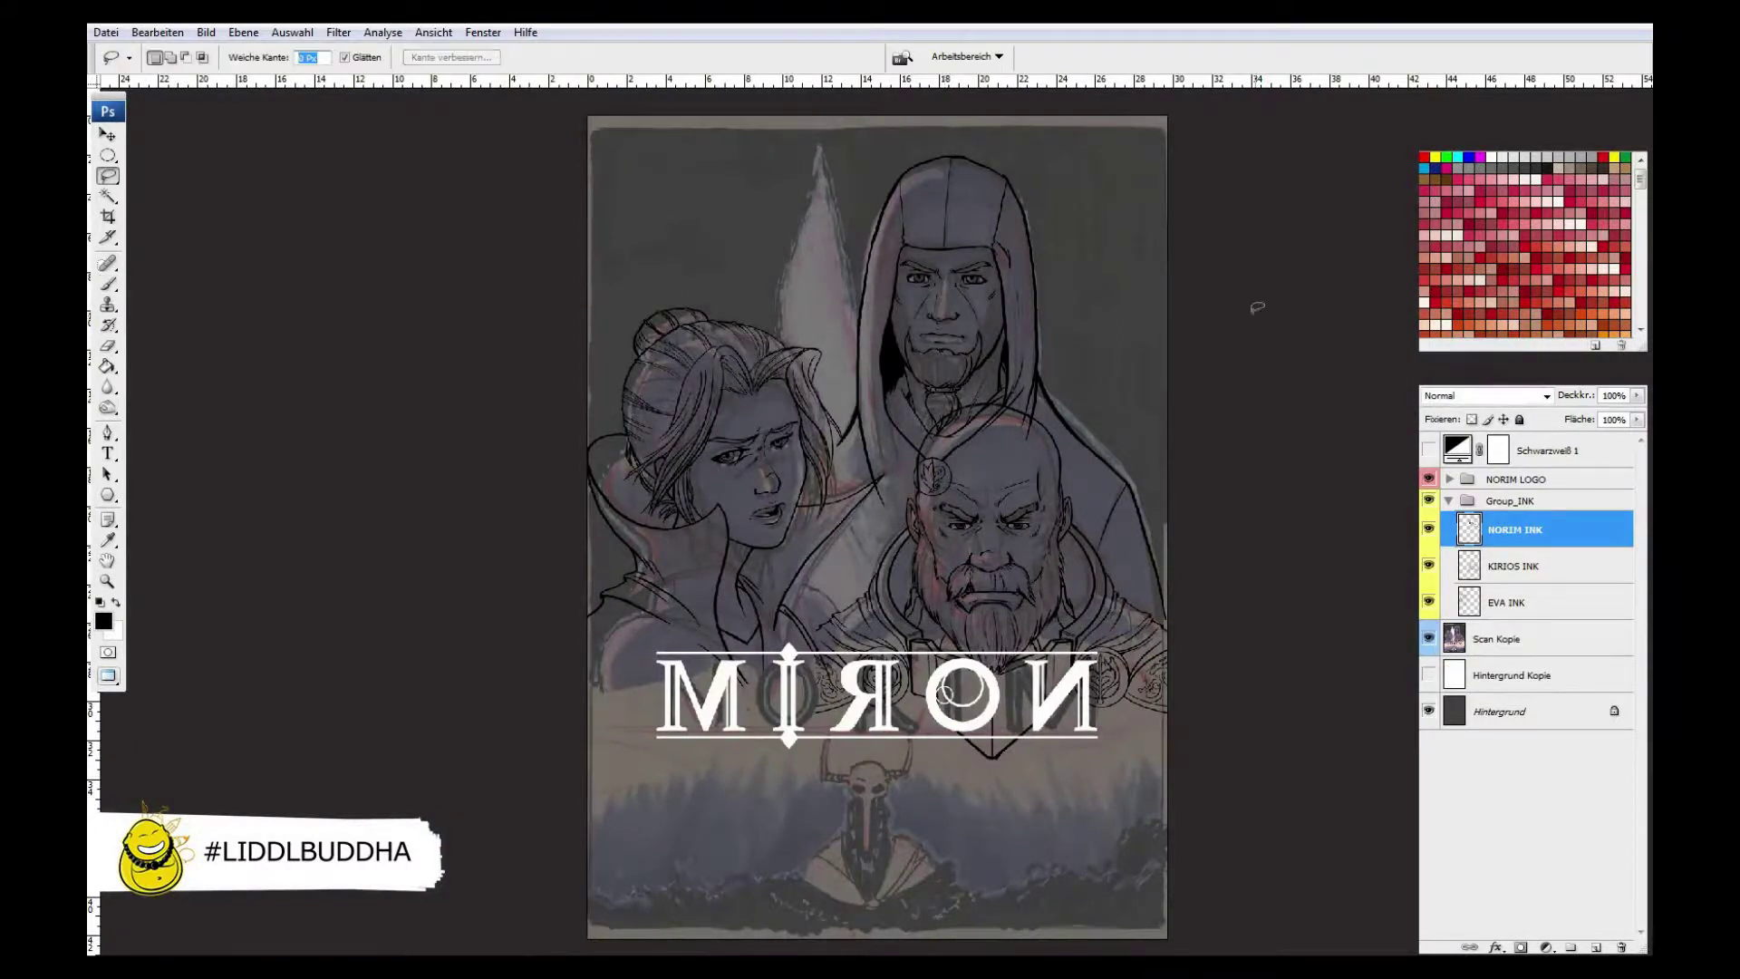
- Add a layer mask to NORIM INK and mask out the hooded man's beard and robe lines that overlap the bald man's head
click(1521, 947)
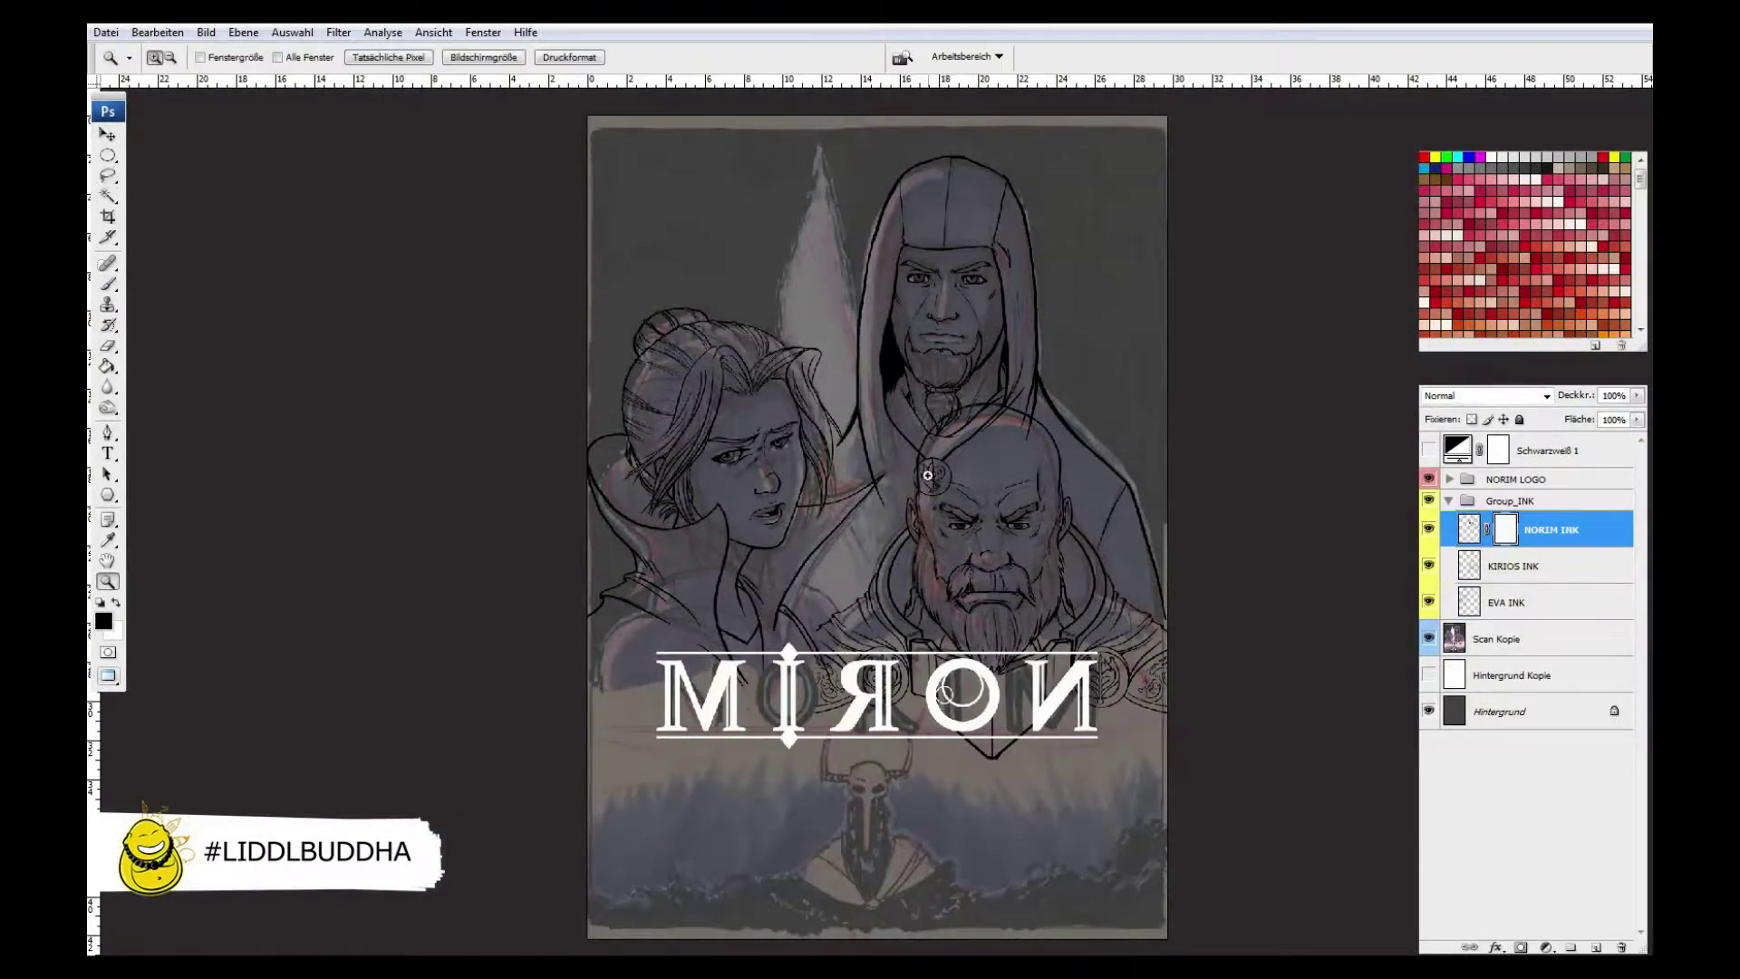
key(e)
key(x)
mouse_move(941, 479)
mouse_down()
mouse_move(962, 436)
mouse_move(1024, 444)
mouse_up()
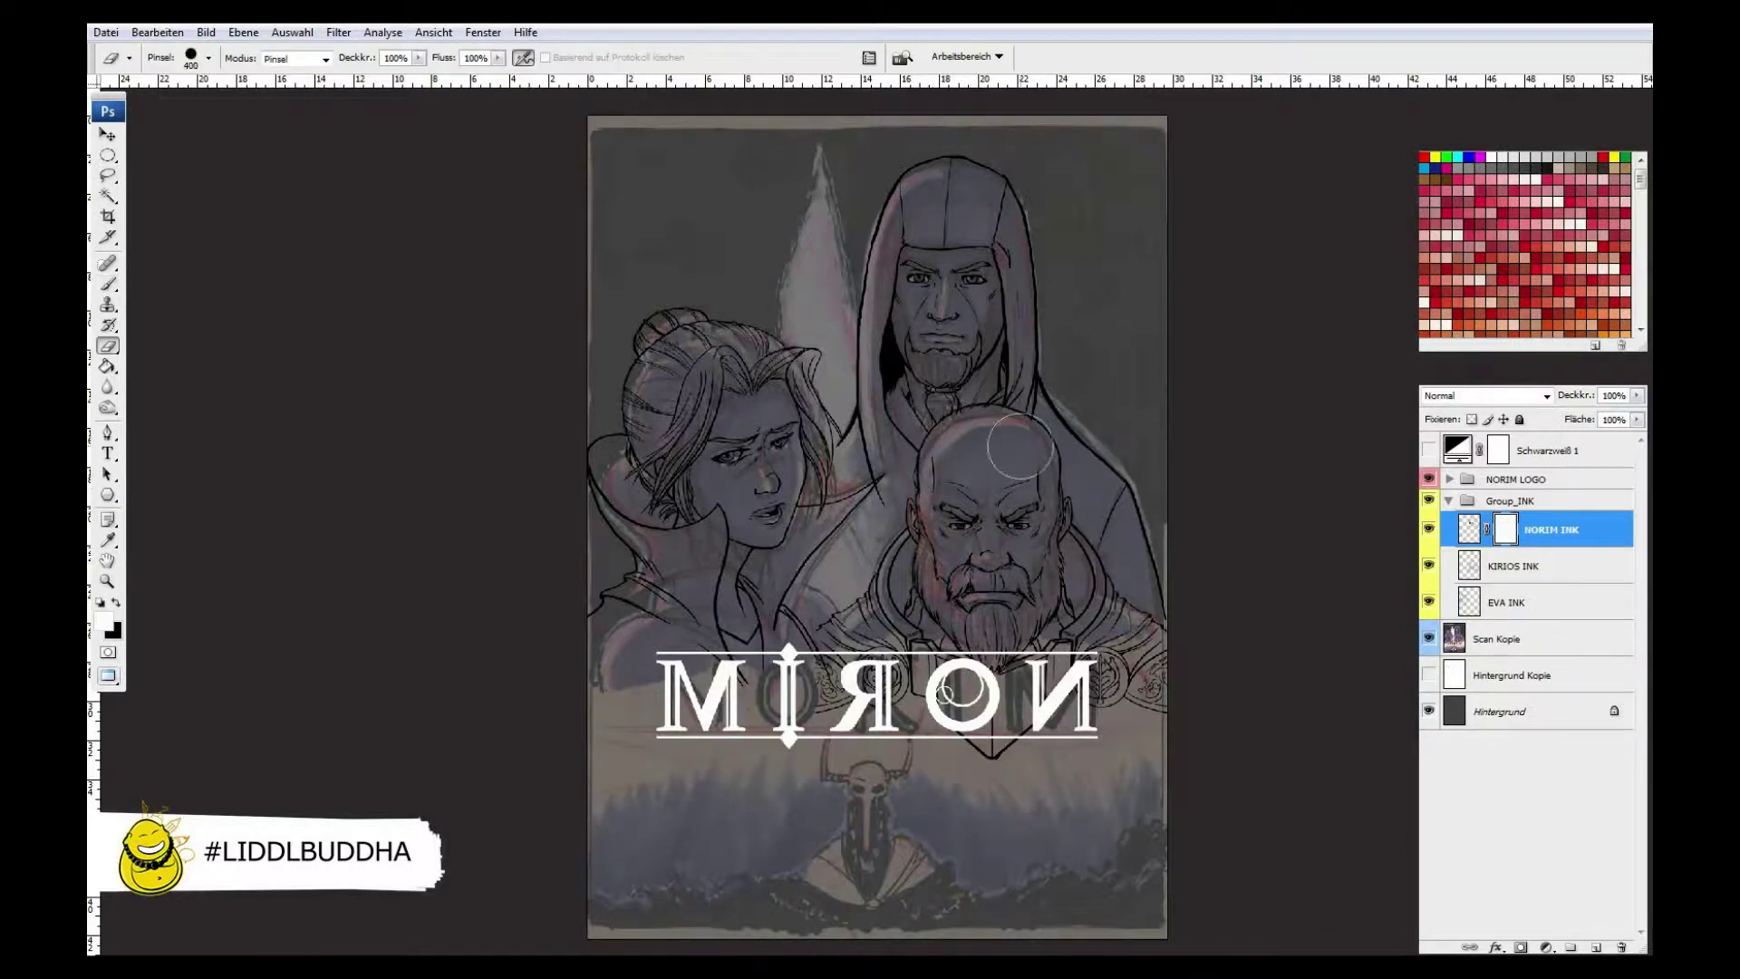
key(bracketleft)
key(bracketleft)
key(bracketleft)
key(bracketleft)
key(bracketleft)
key(bracketleft)
key(bracketleft)
key(bracketleft)
key(bracketleft)
scroll(961, 453, up, 3)
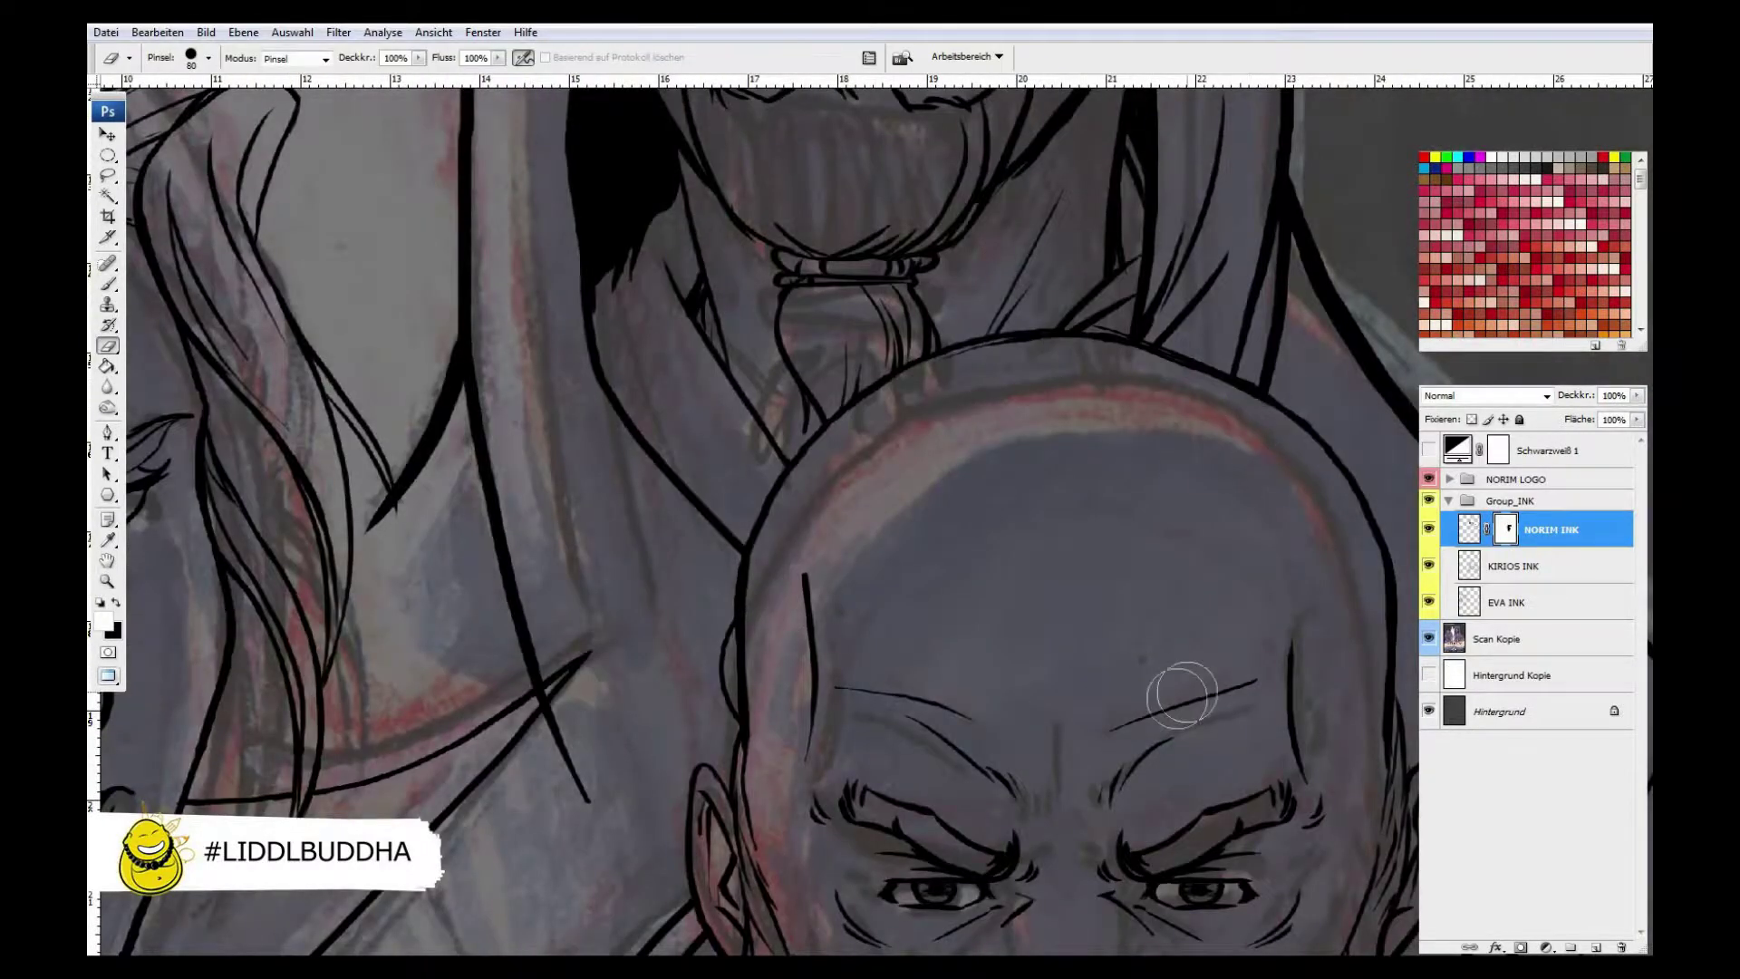
key(ctrl+0)
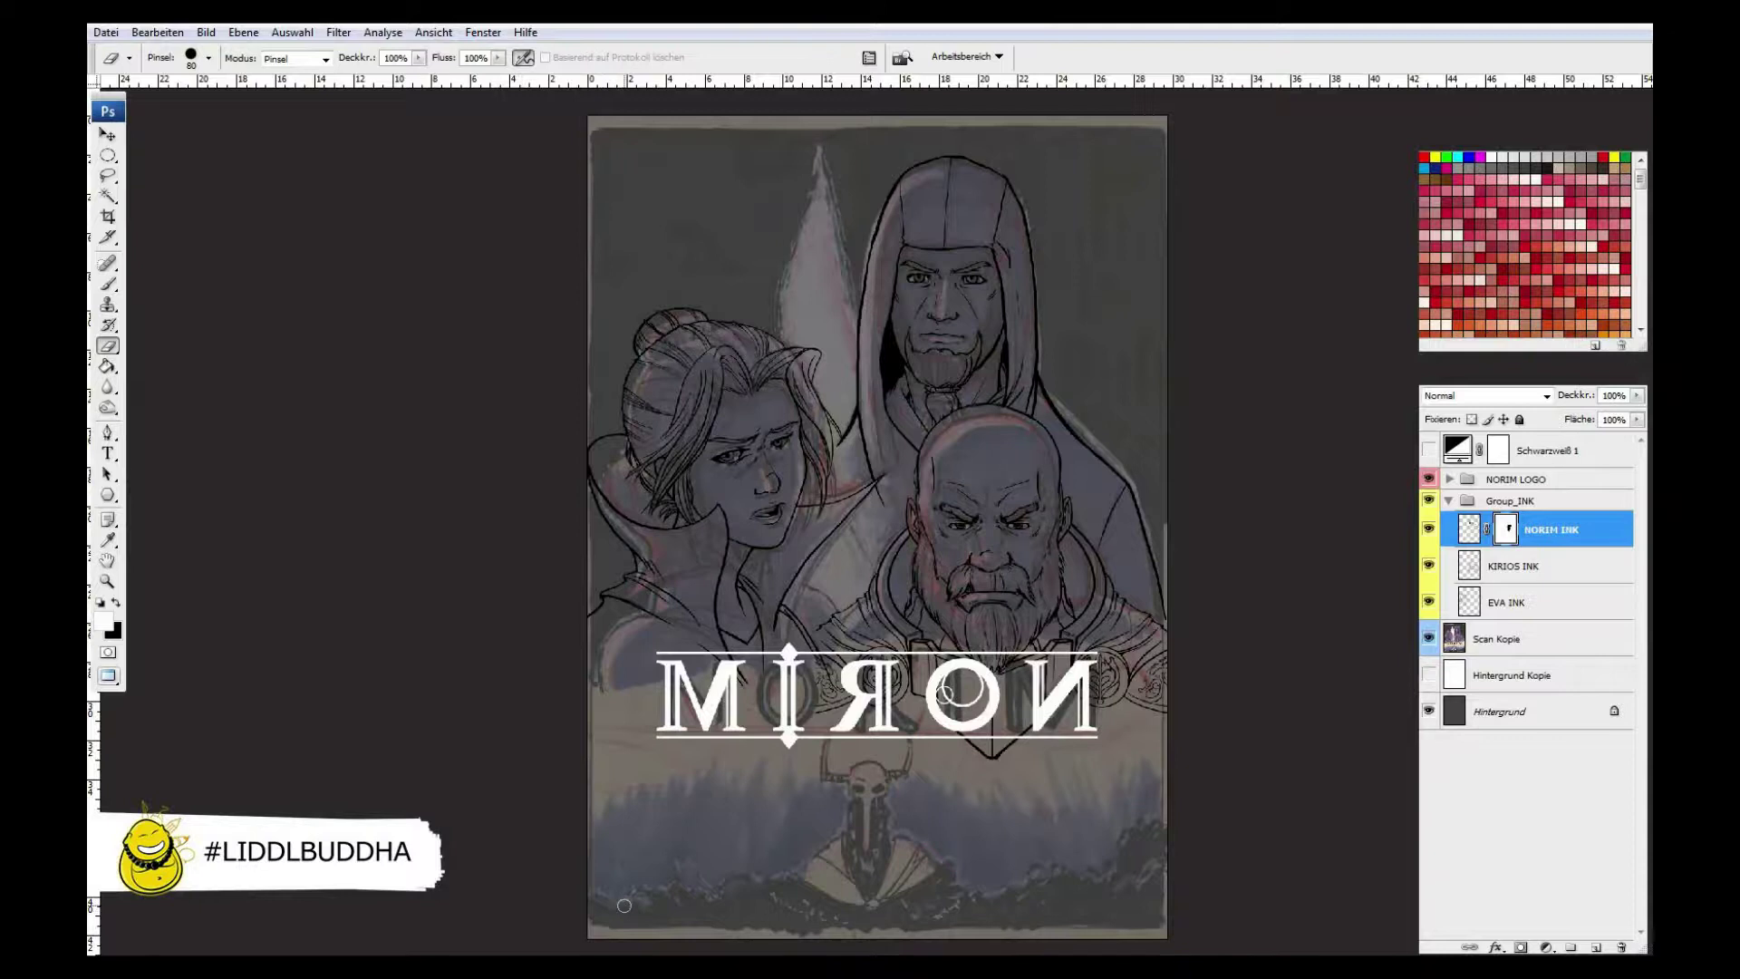
- Compare NORIM INK with its layer mask off and on, and inspect the lines between the woman's hair and the hooded robe
shift+click(1505, 529)
shift+click(1505, 529)
key(b)
key(x)
scroll(1315, 544, up, 3)
scroll(1315, 544, up, 2)
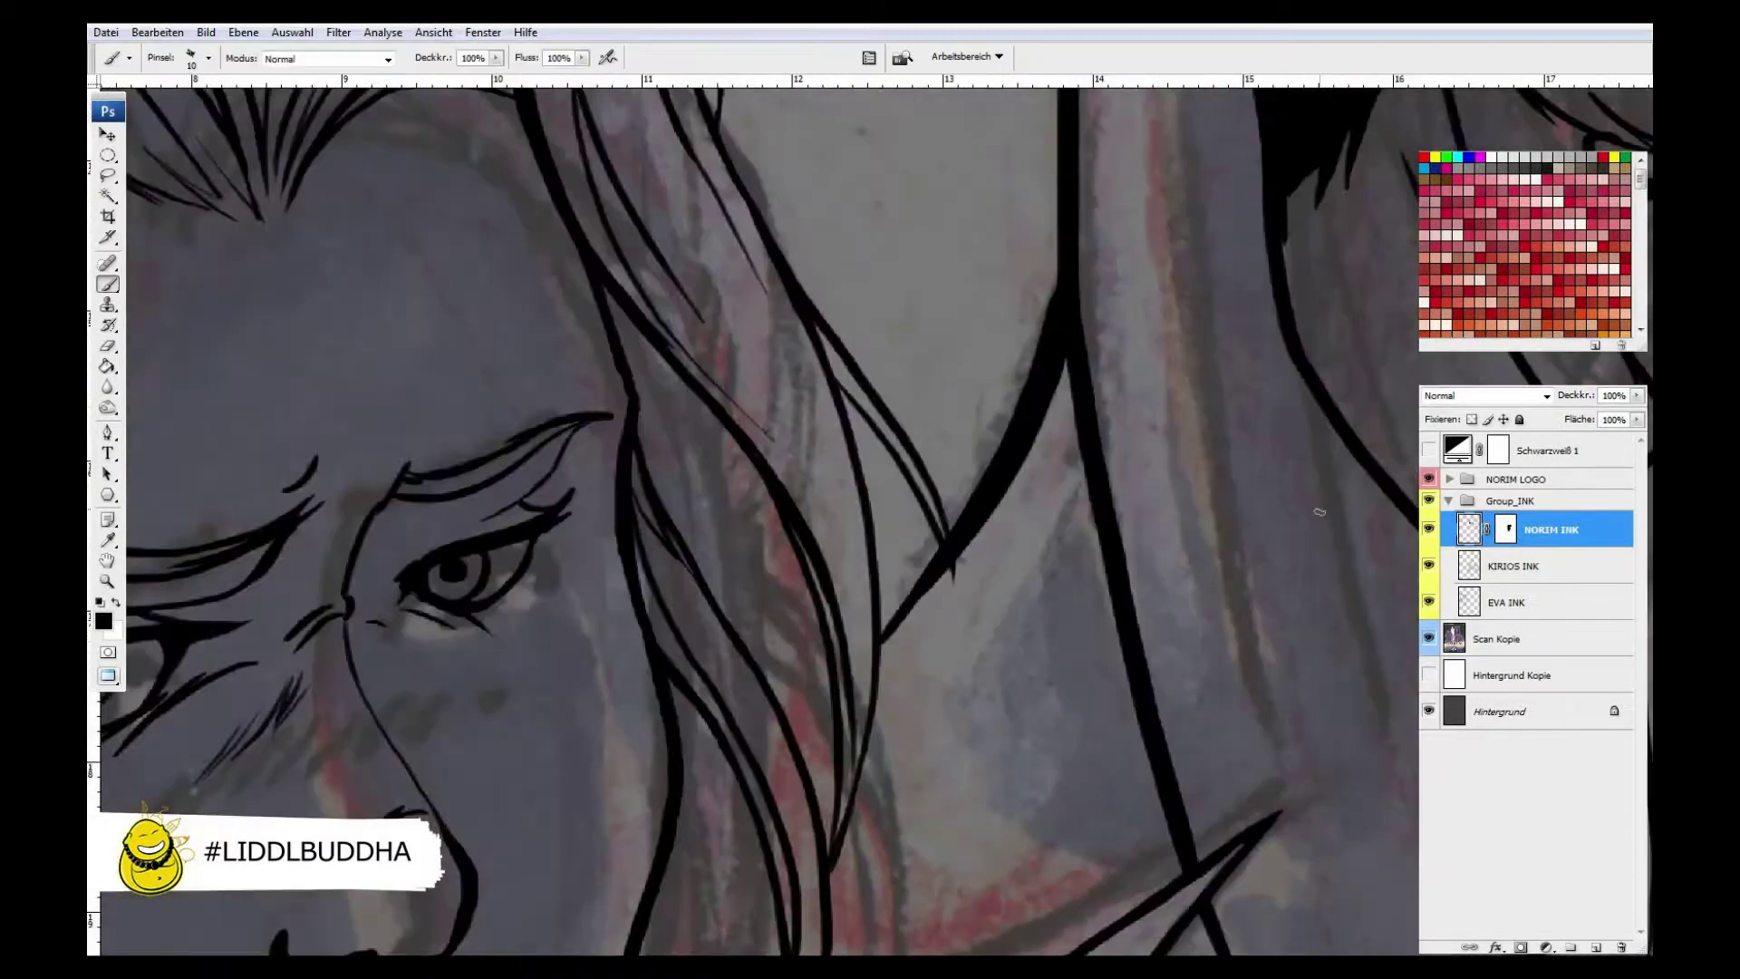
key(e)
key(x)
scroll(951, 570, down, 5)
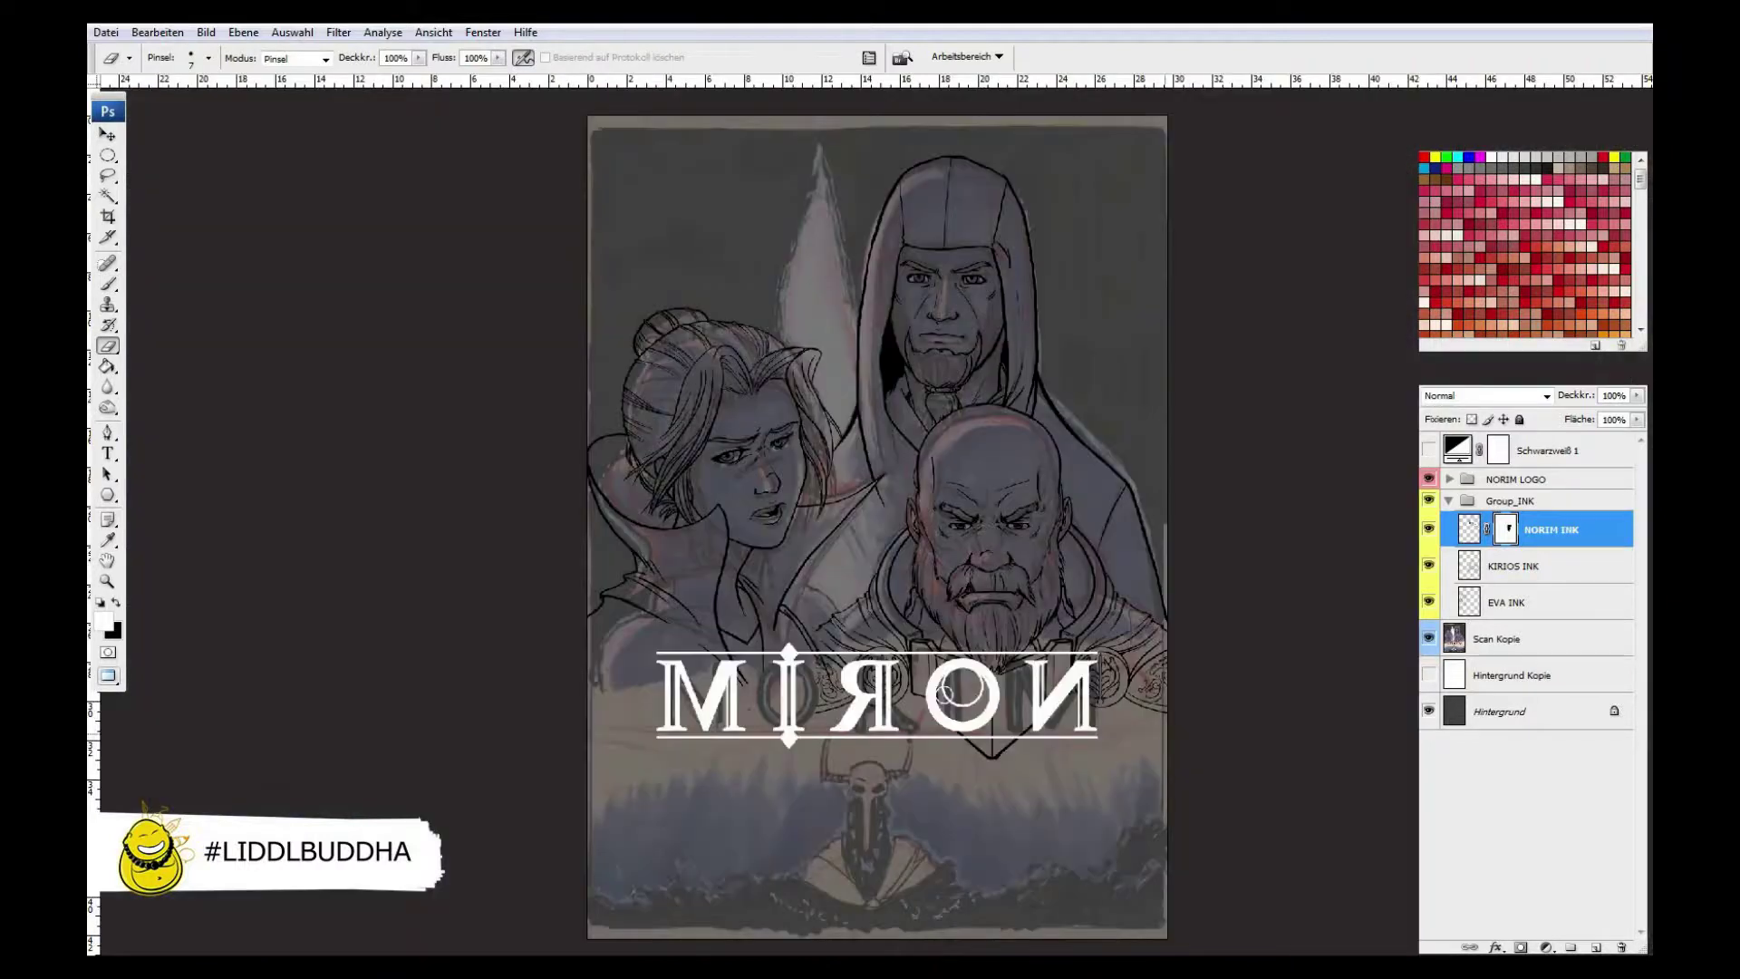
- Hide the Scan Kopie layer and ink the hooded man's cheek edge along the black hood shadow on NORIM INK
click(1429, 638)
key(b)
scroll(787, 481, up, 4)
key(x)
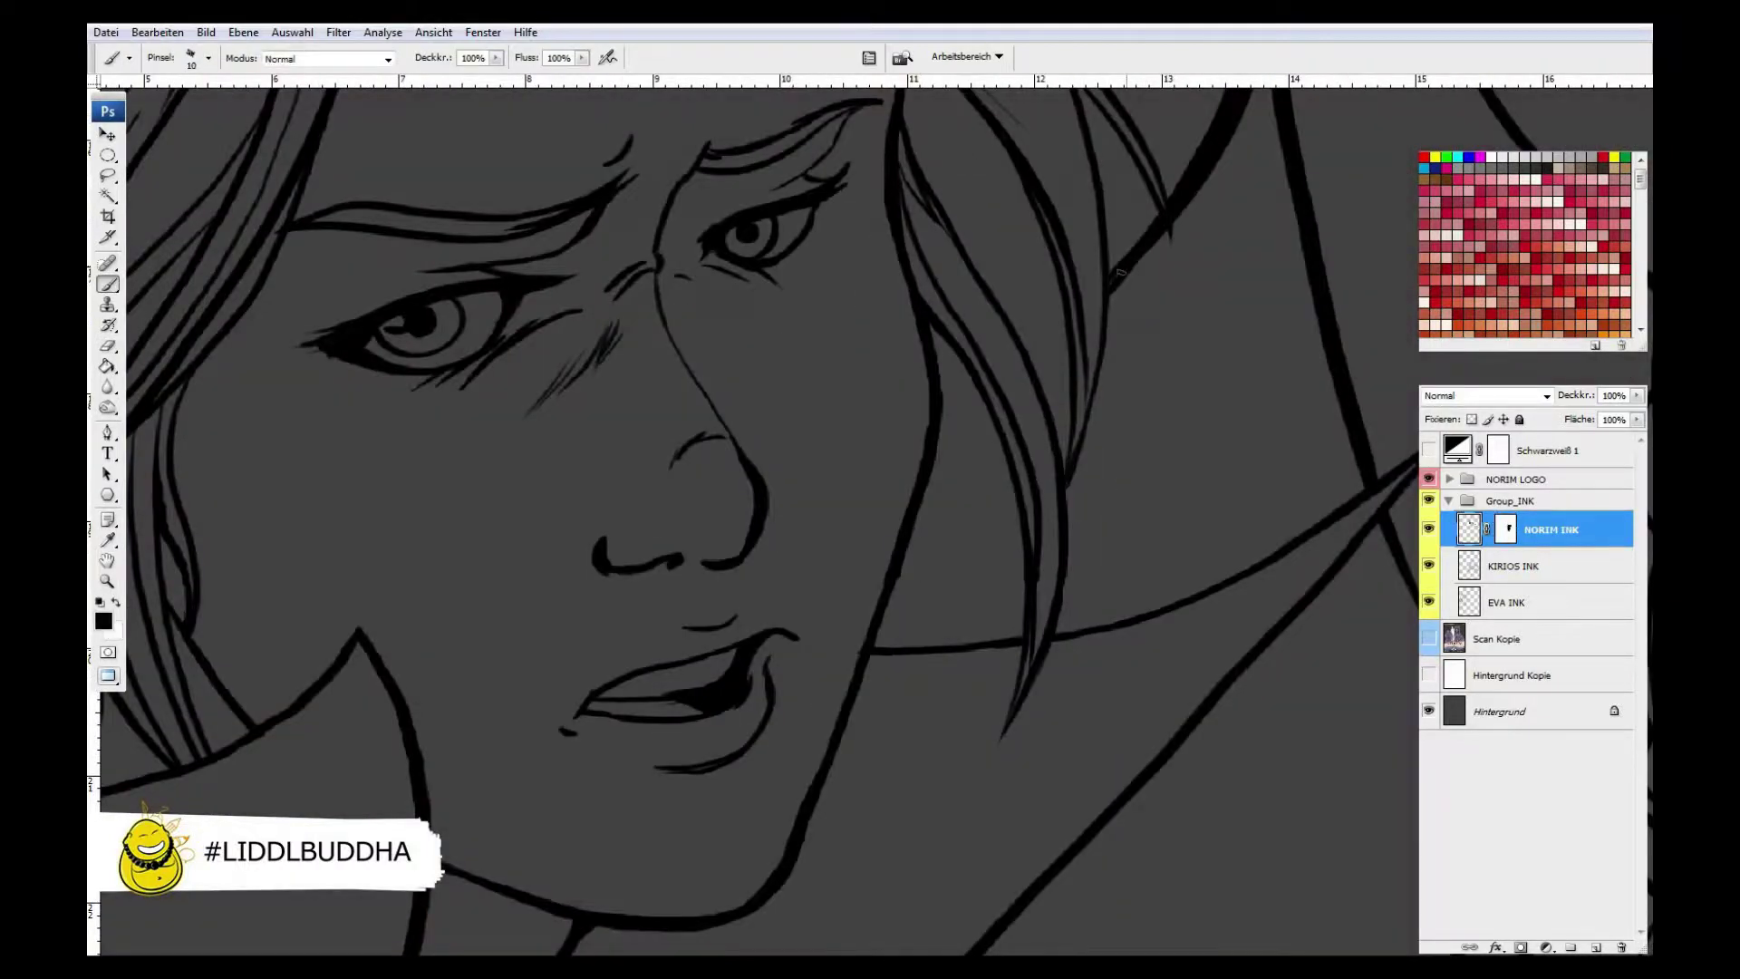
scroll(917, 464, down, 5)
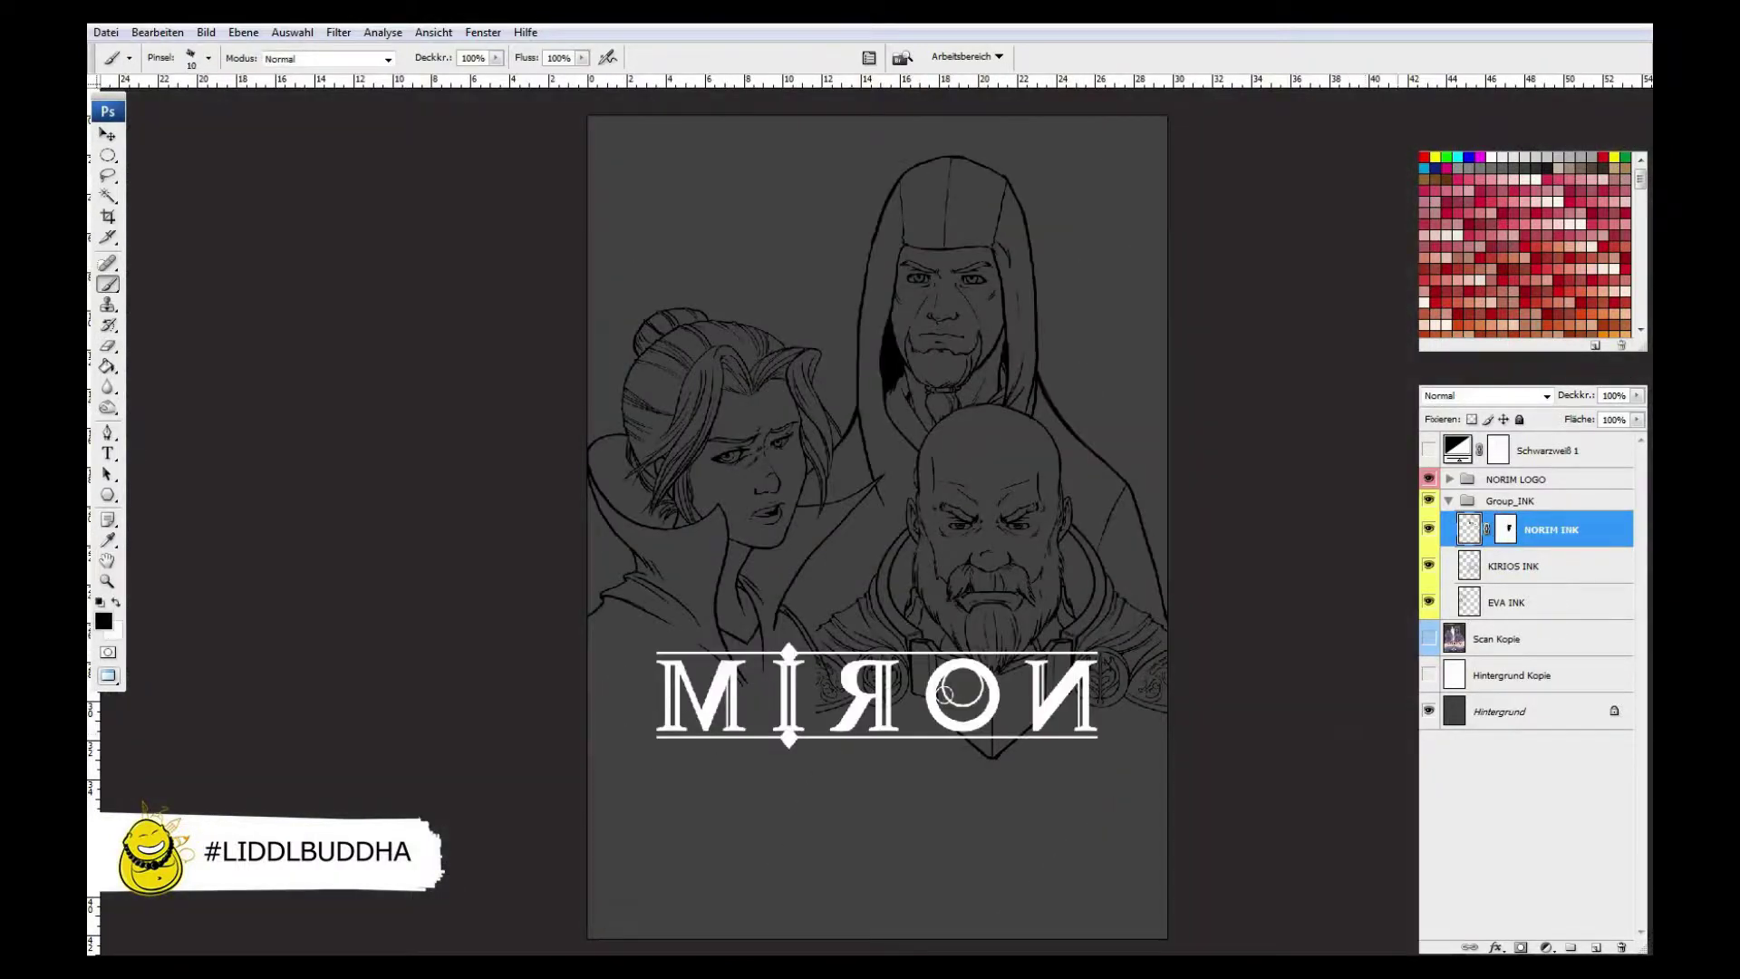
scroll(945, 321, up, 5)
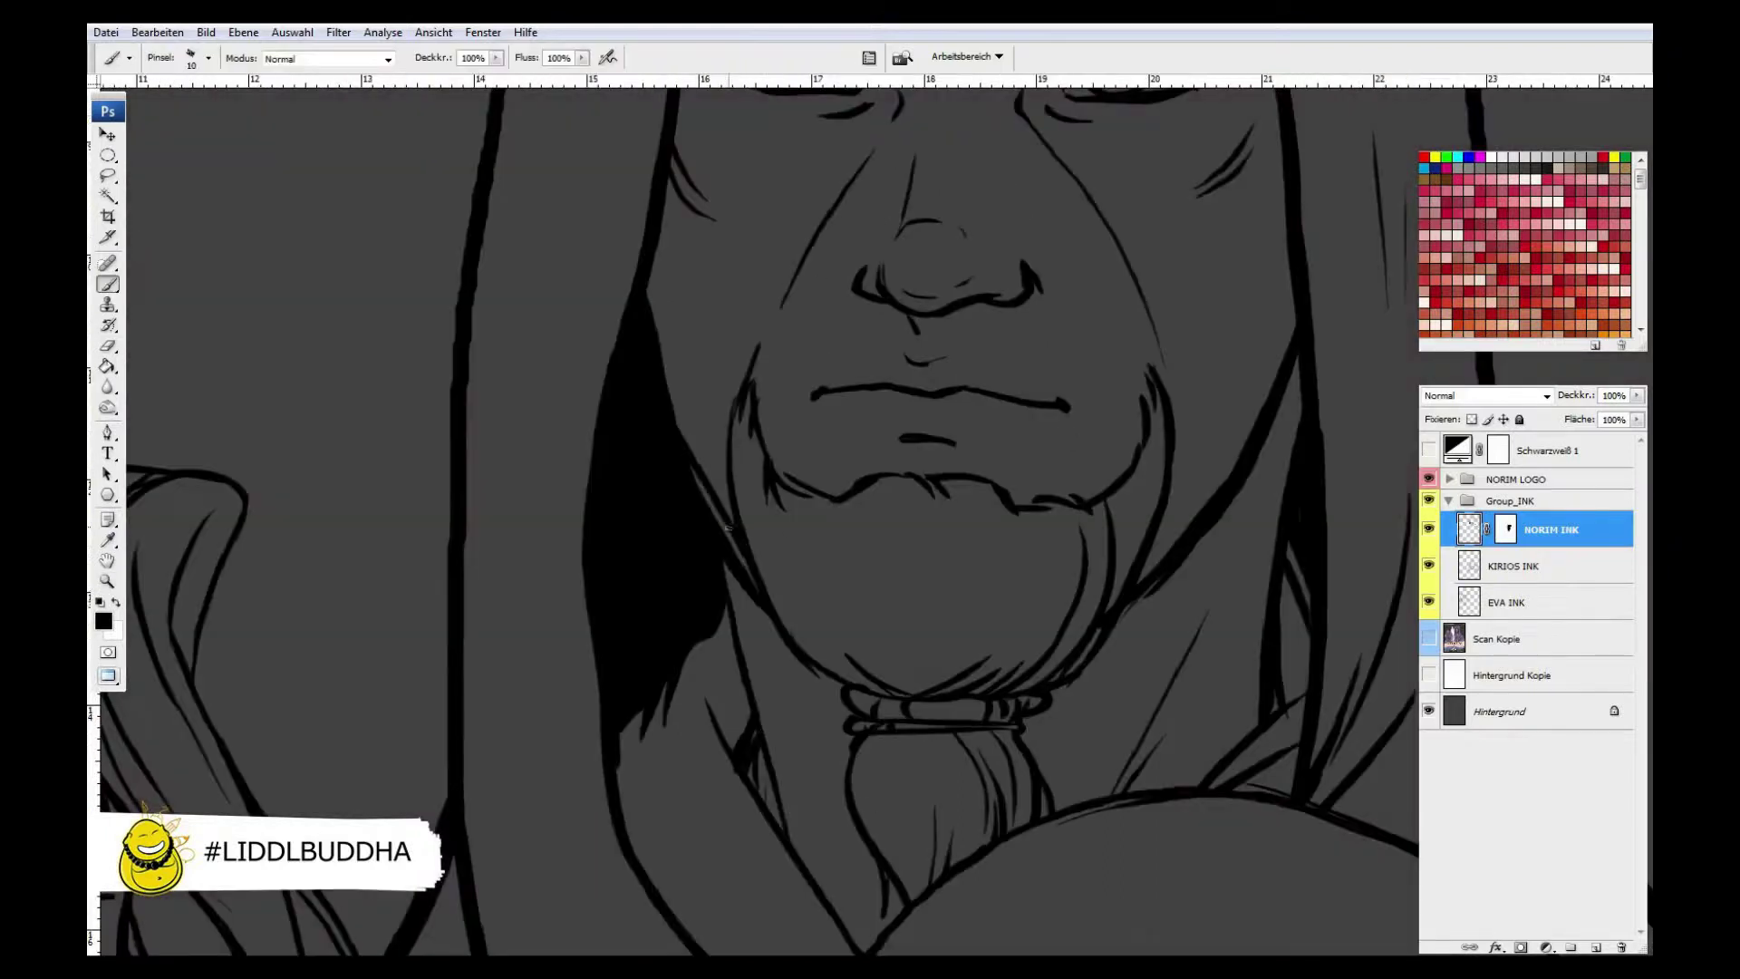
key(e)
key(b)
drag(648, 276, 718, 526)
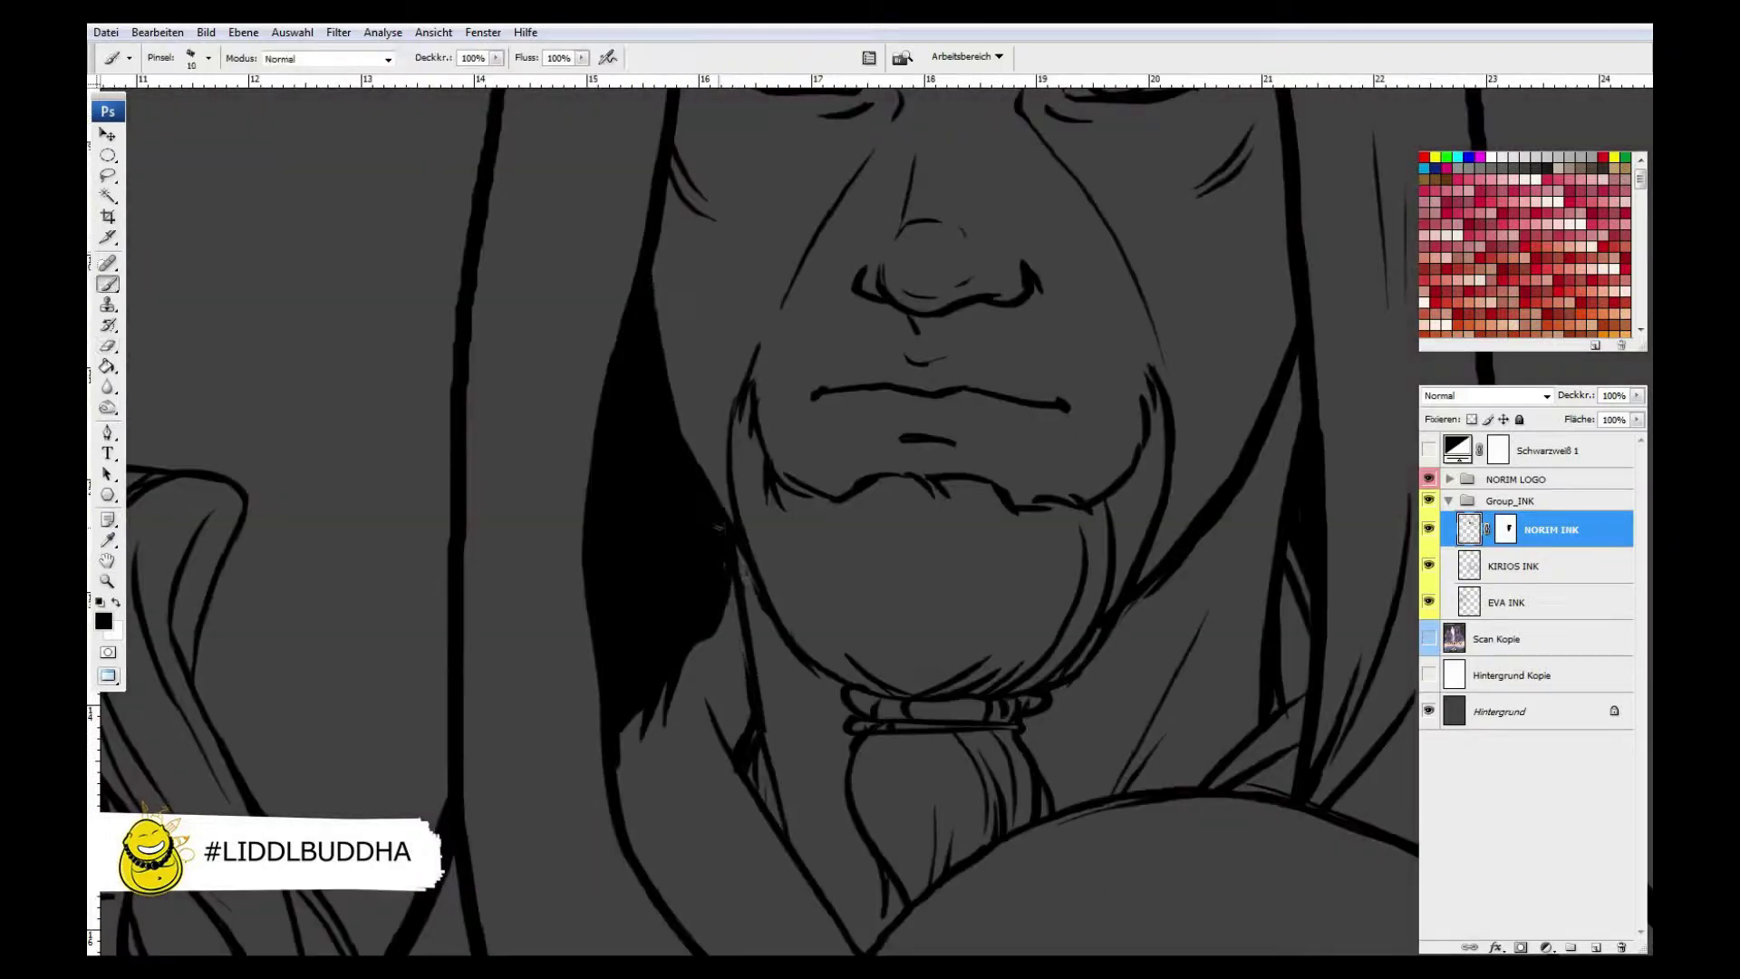
- Ink vertical hair strands across the hooded man's chin beard, from below the lip down to the beard band
drag(1039, 516, 1034, 656)
drag(1012, 516, 1006, 639)
drag(962, 494, 959, 625)
drag(939, 490, 934, 616)
drag(907, 480, 902, 630)
drag(880, 481, 872, 639)
drag(858, 494, 861, 648)
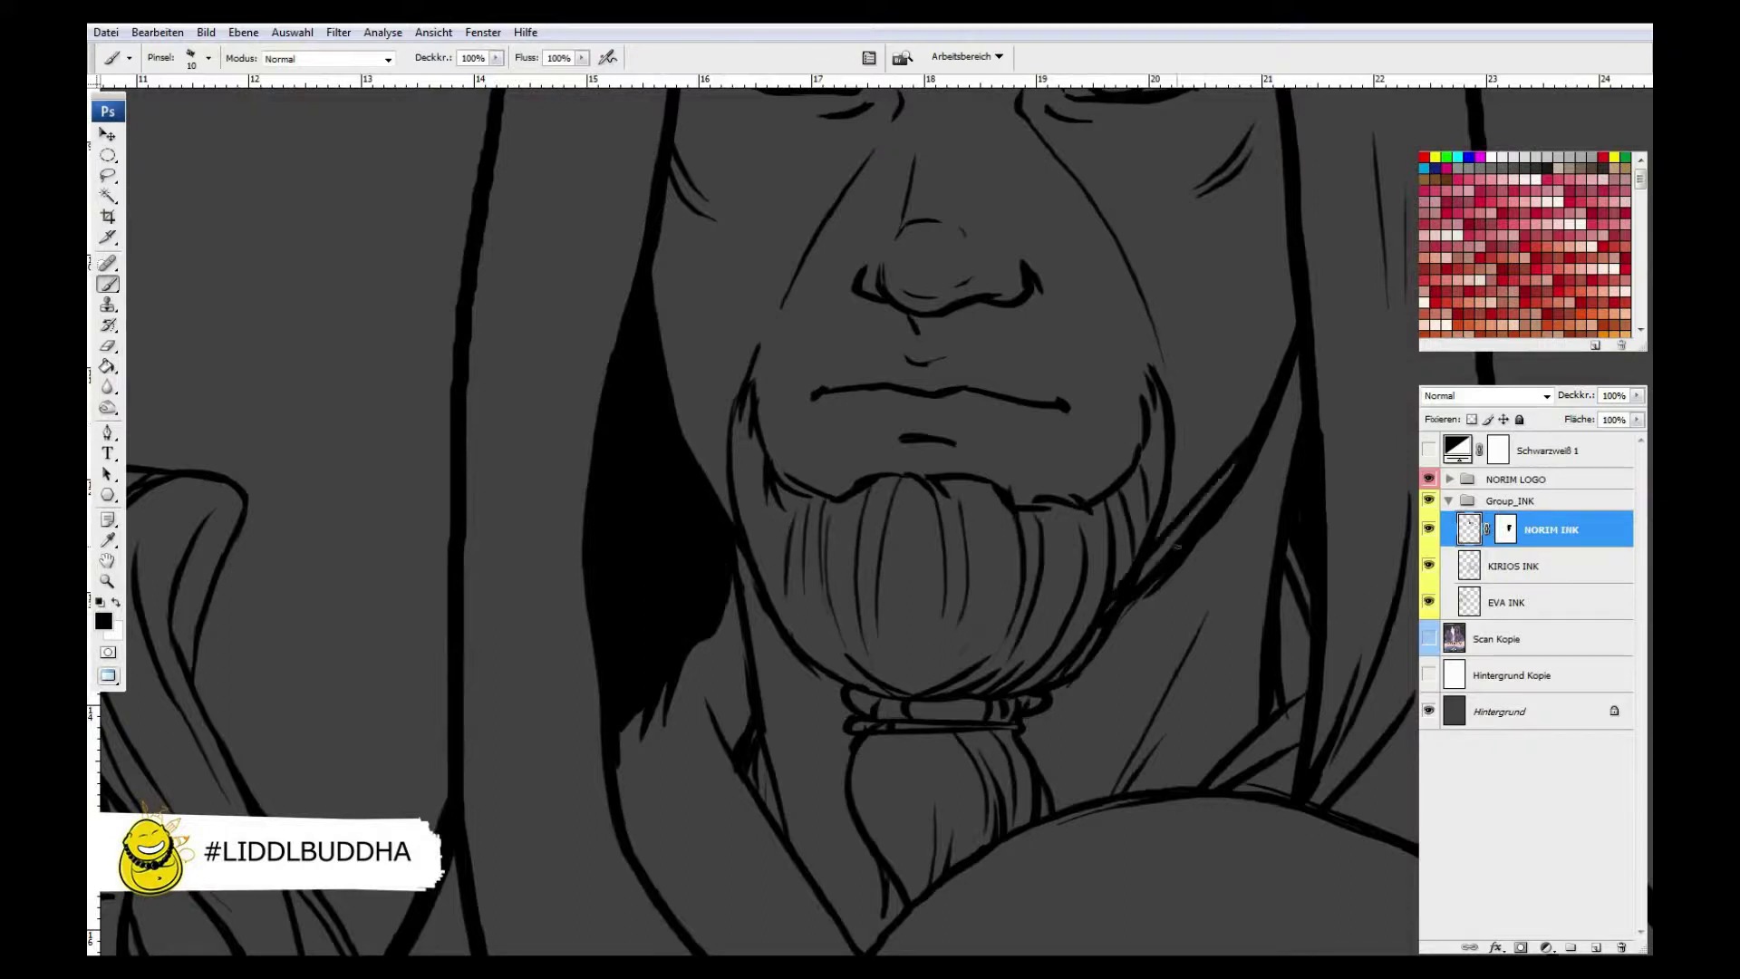
- Clean up the hooded man's jaw line beside the beard and add short stubble strokes along both sides of the jaw
key(e)
drag(1242, 462, 1138, 594)
key(b)
drag(1198, 442, 1164, 528)
drag(1219, 408, 1186, 485)
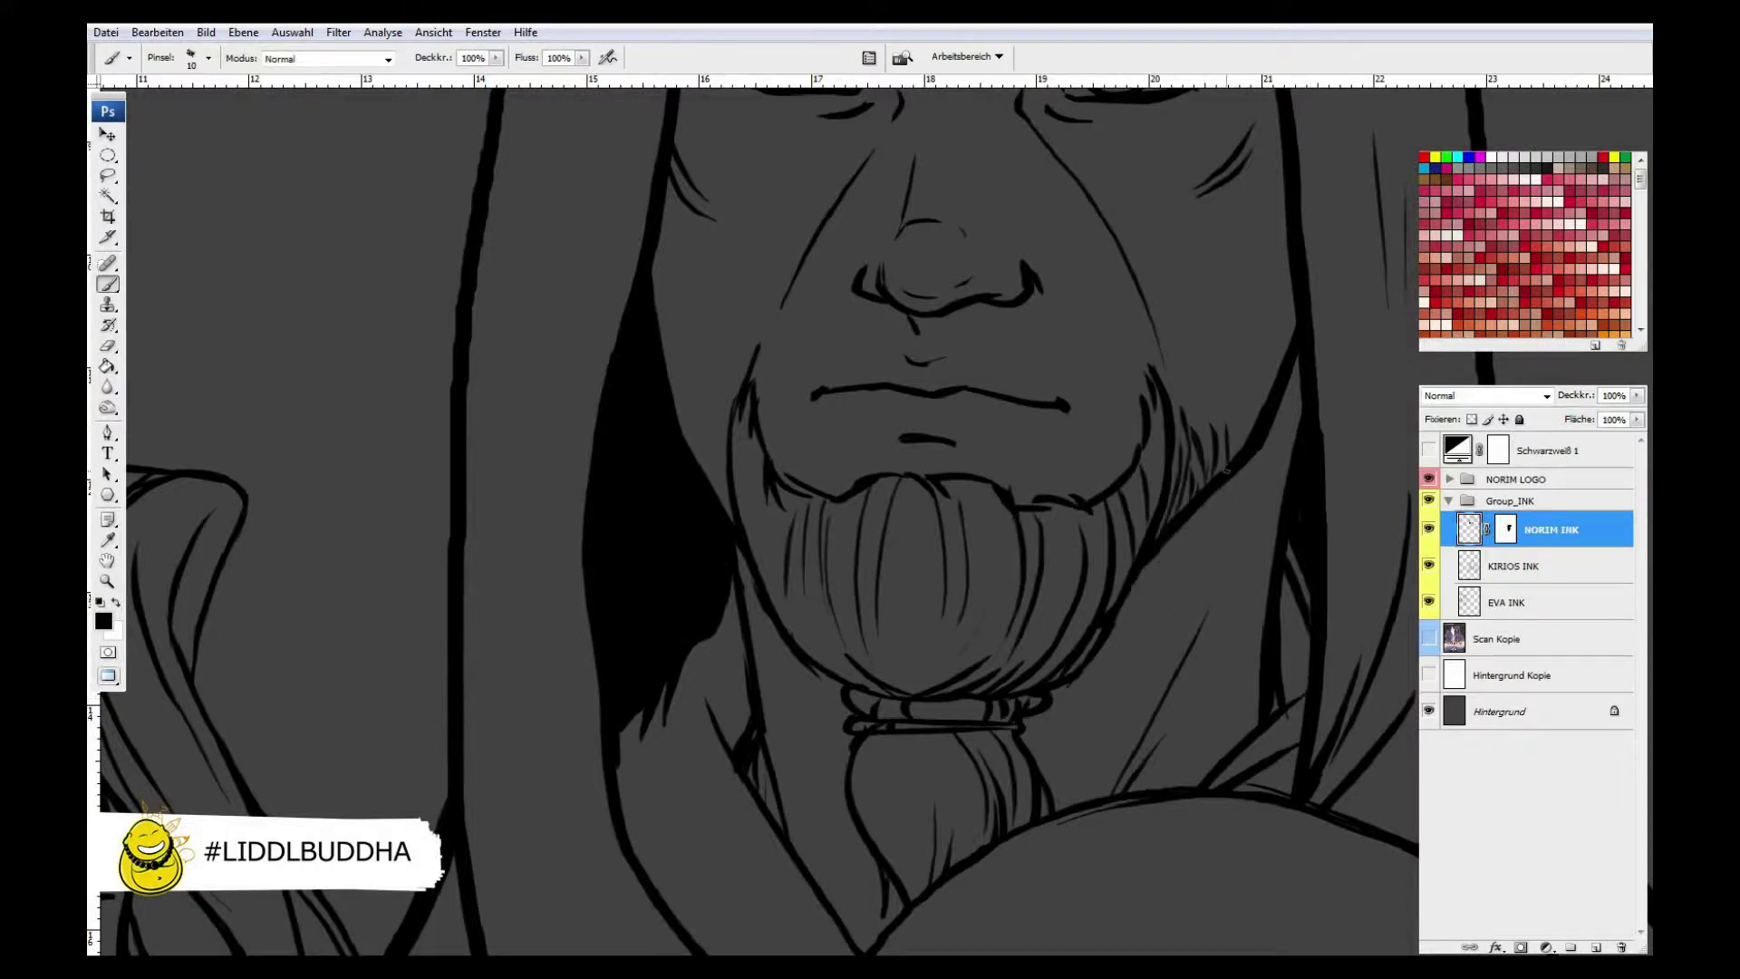
drag(705, 399, 727, 485)
drag(698, 431, 730, 520)
key(ctrl+0)
scroll(1099, 602, up, 2)
key(e)
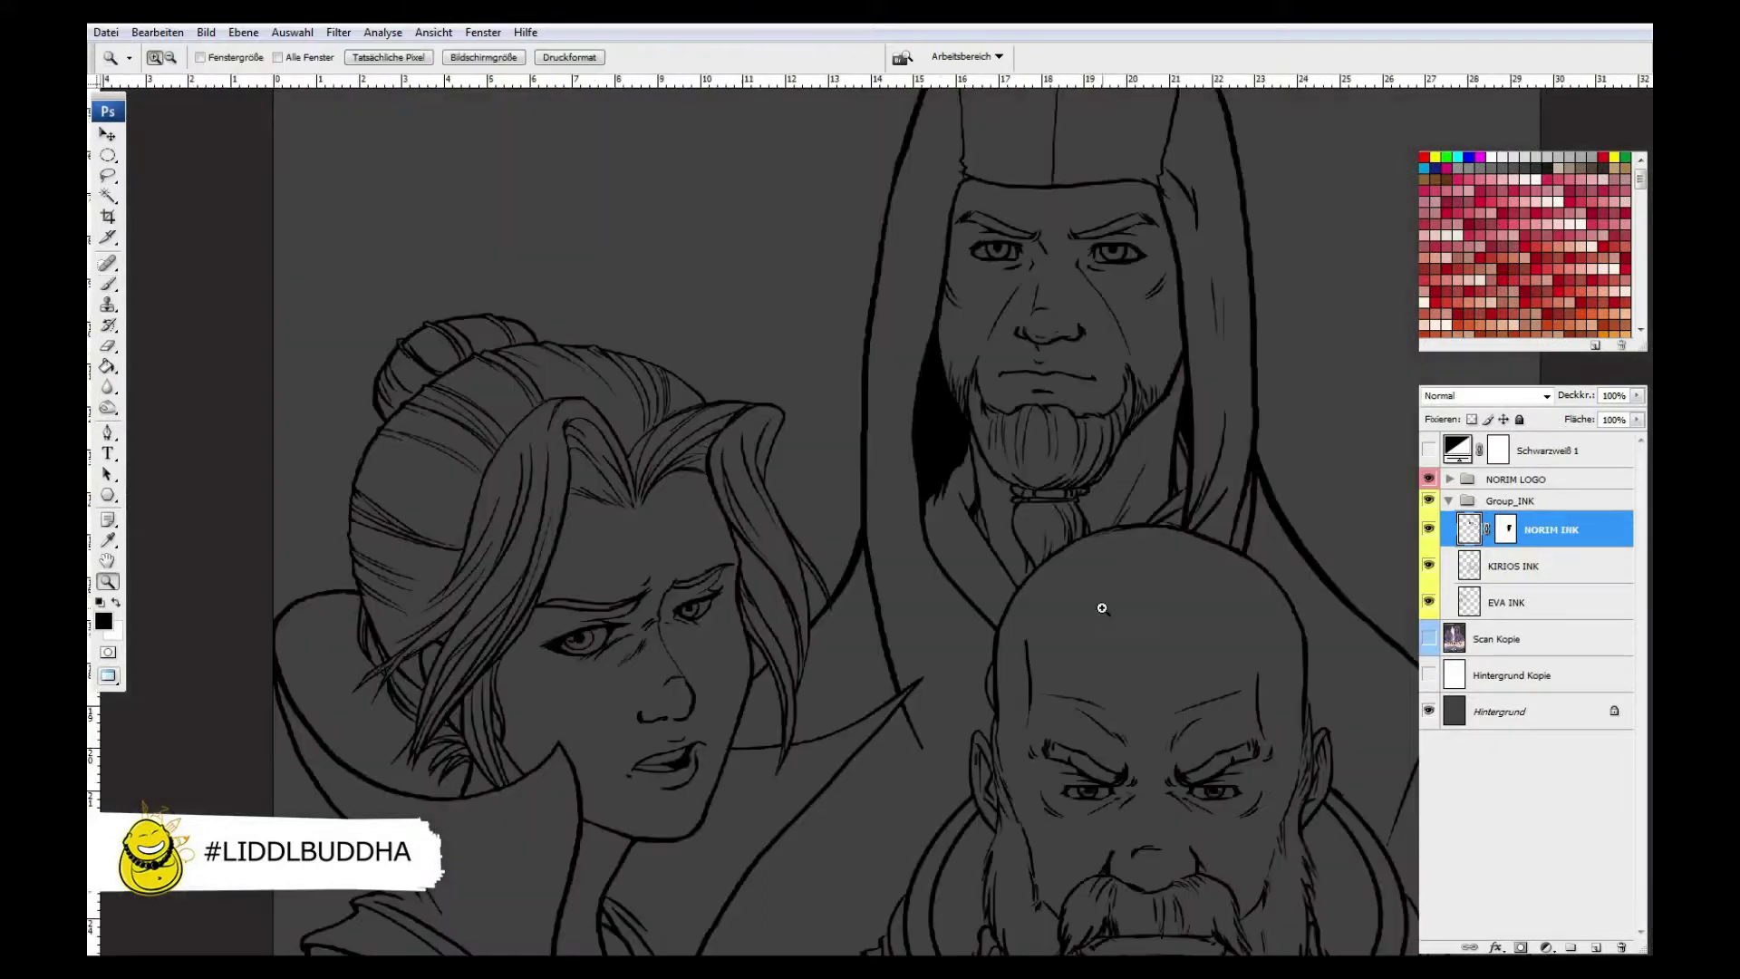
key(ctrl+0)
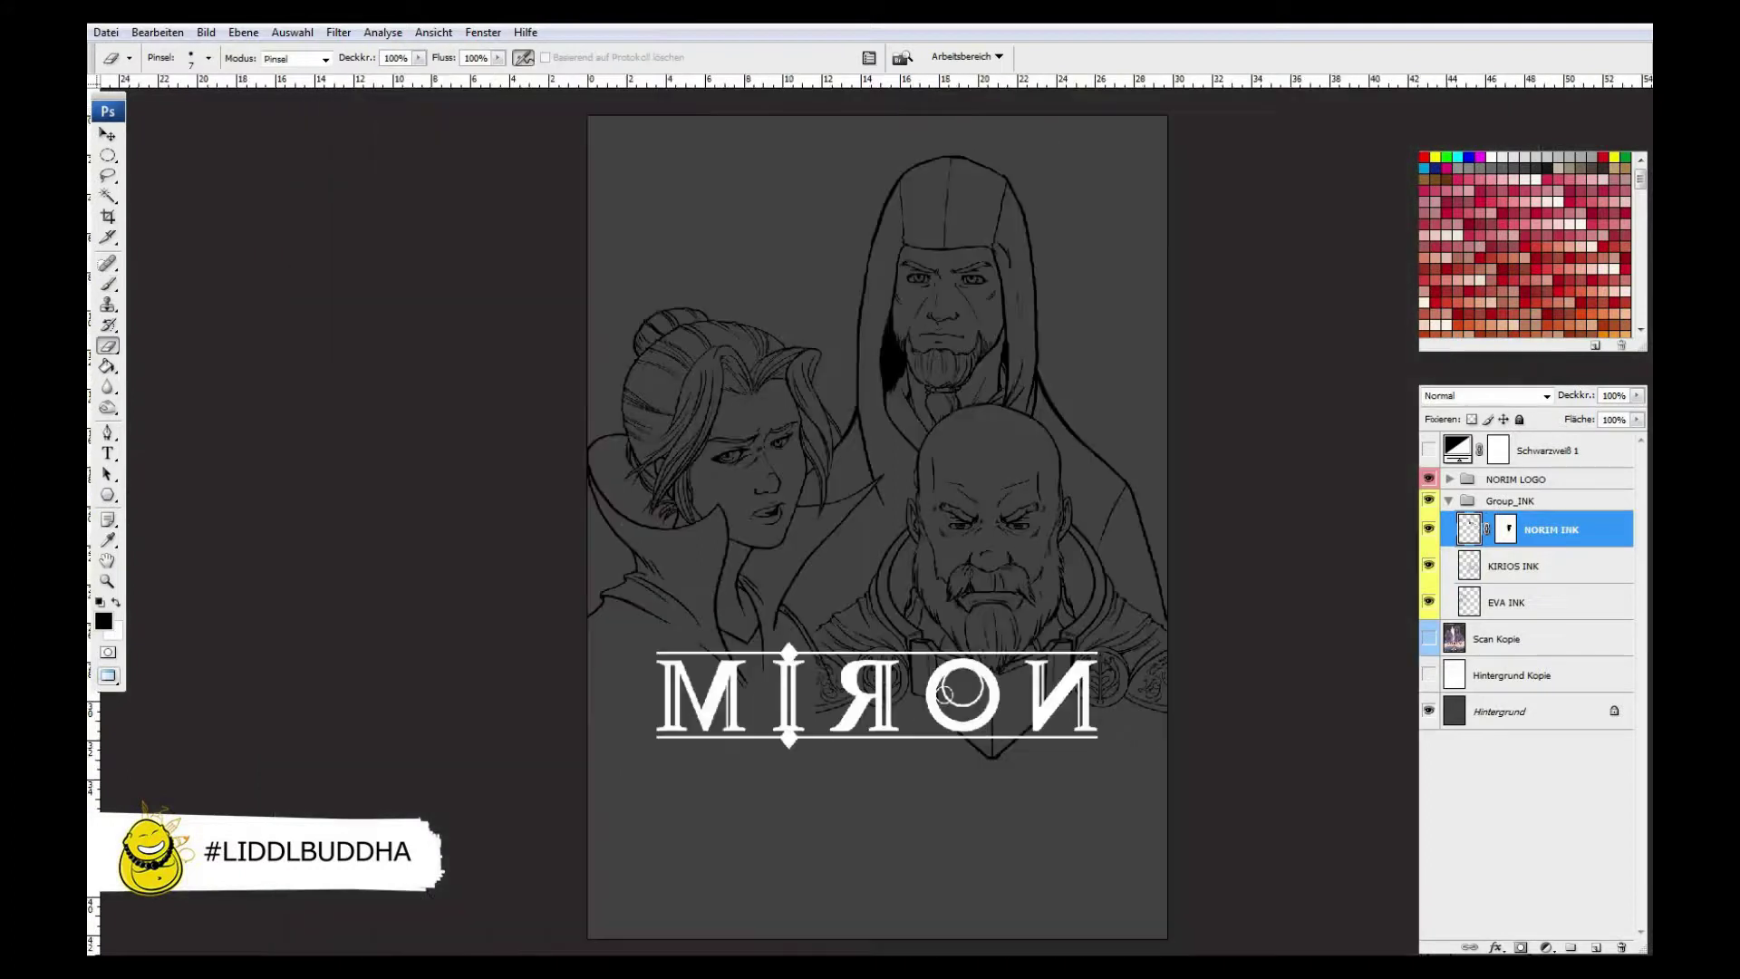
- Create a layer named BG above Scan Kopie and fill the background area around the three characters with black
click(1541, 638)
click(1596, 947)
key(w)
click(780, 233)
click(292, 32)
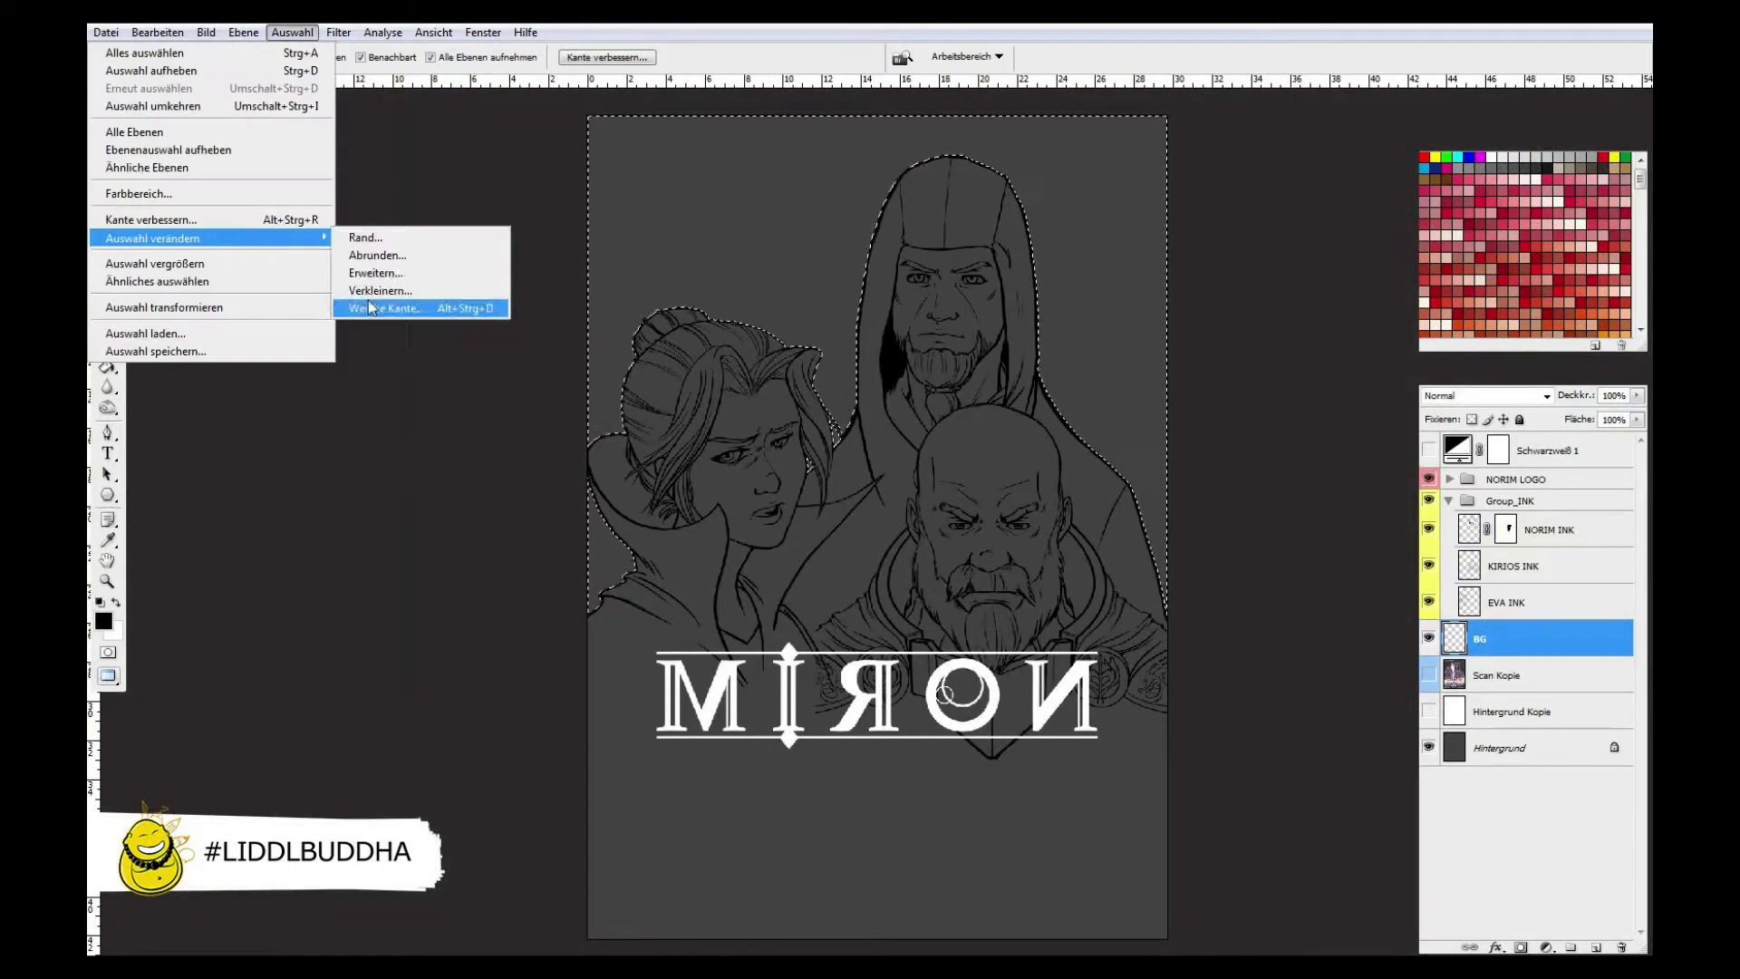
key(Escape)
key(alt+BackSpace)
key(ctrl+d)
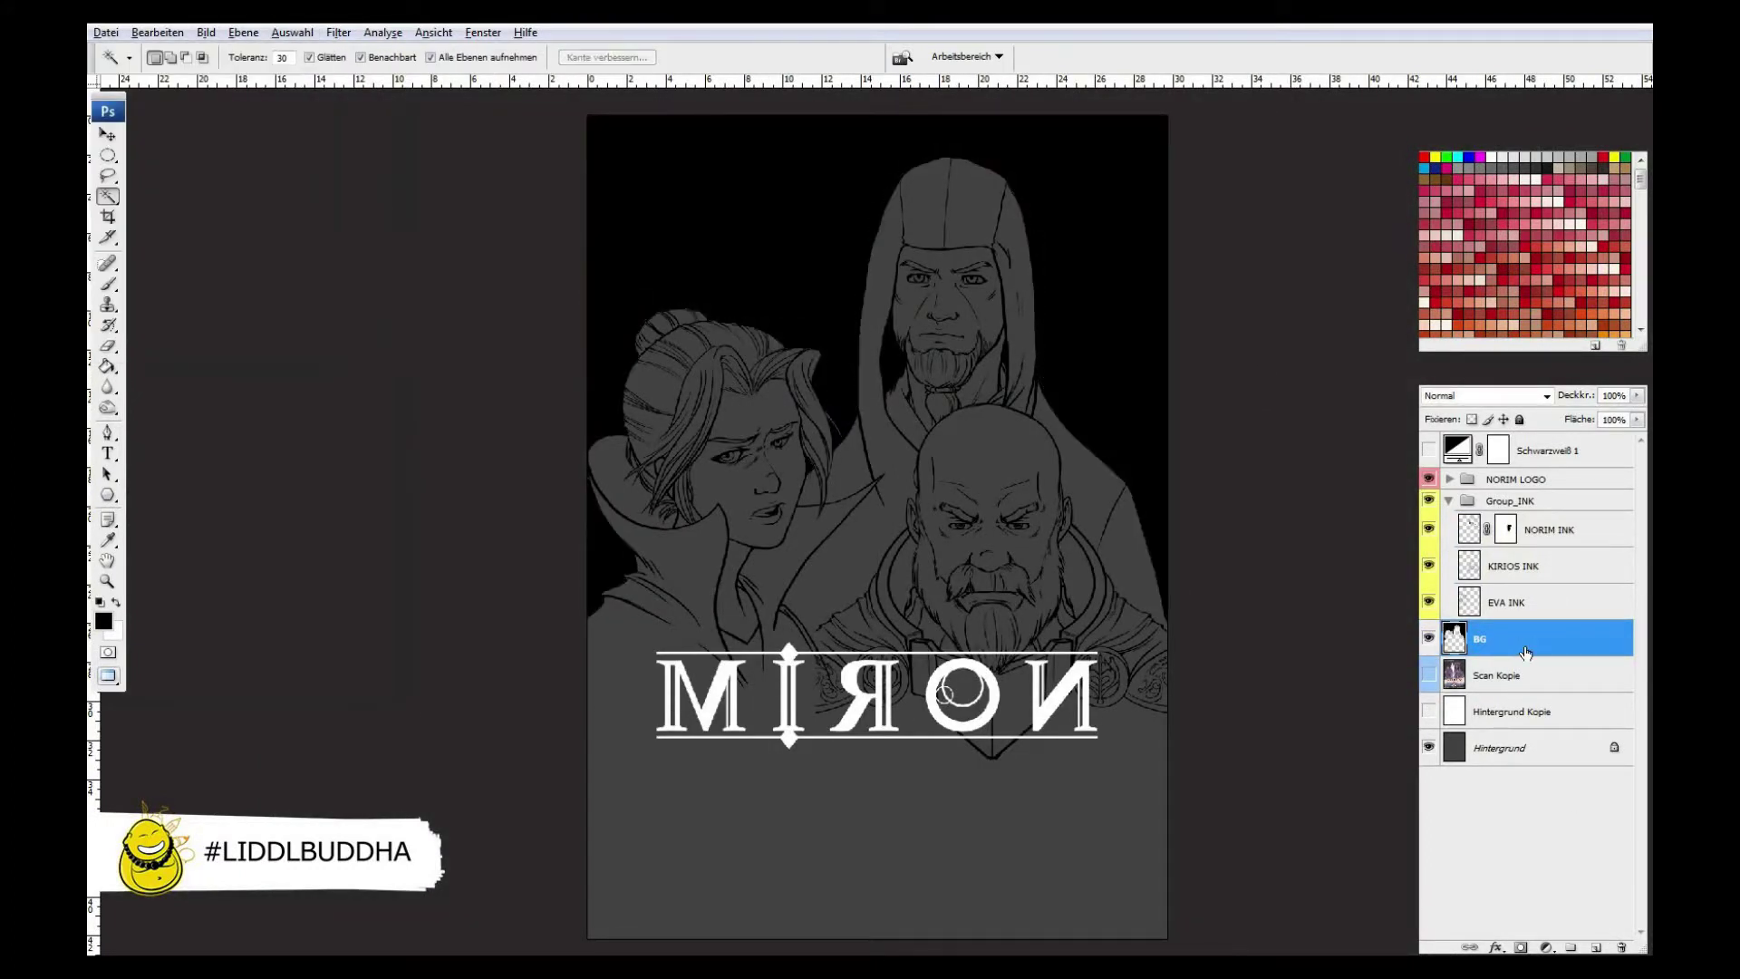
- Flip the whole canvas horizontally so the NORIM logo reads the right way round
click(206, 32)
mouse_move(182, 222)
click(334, 298)
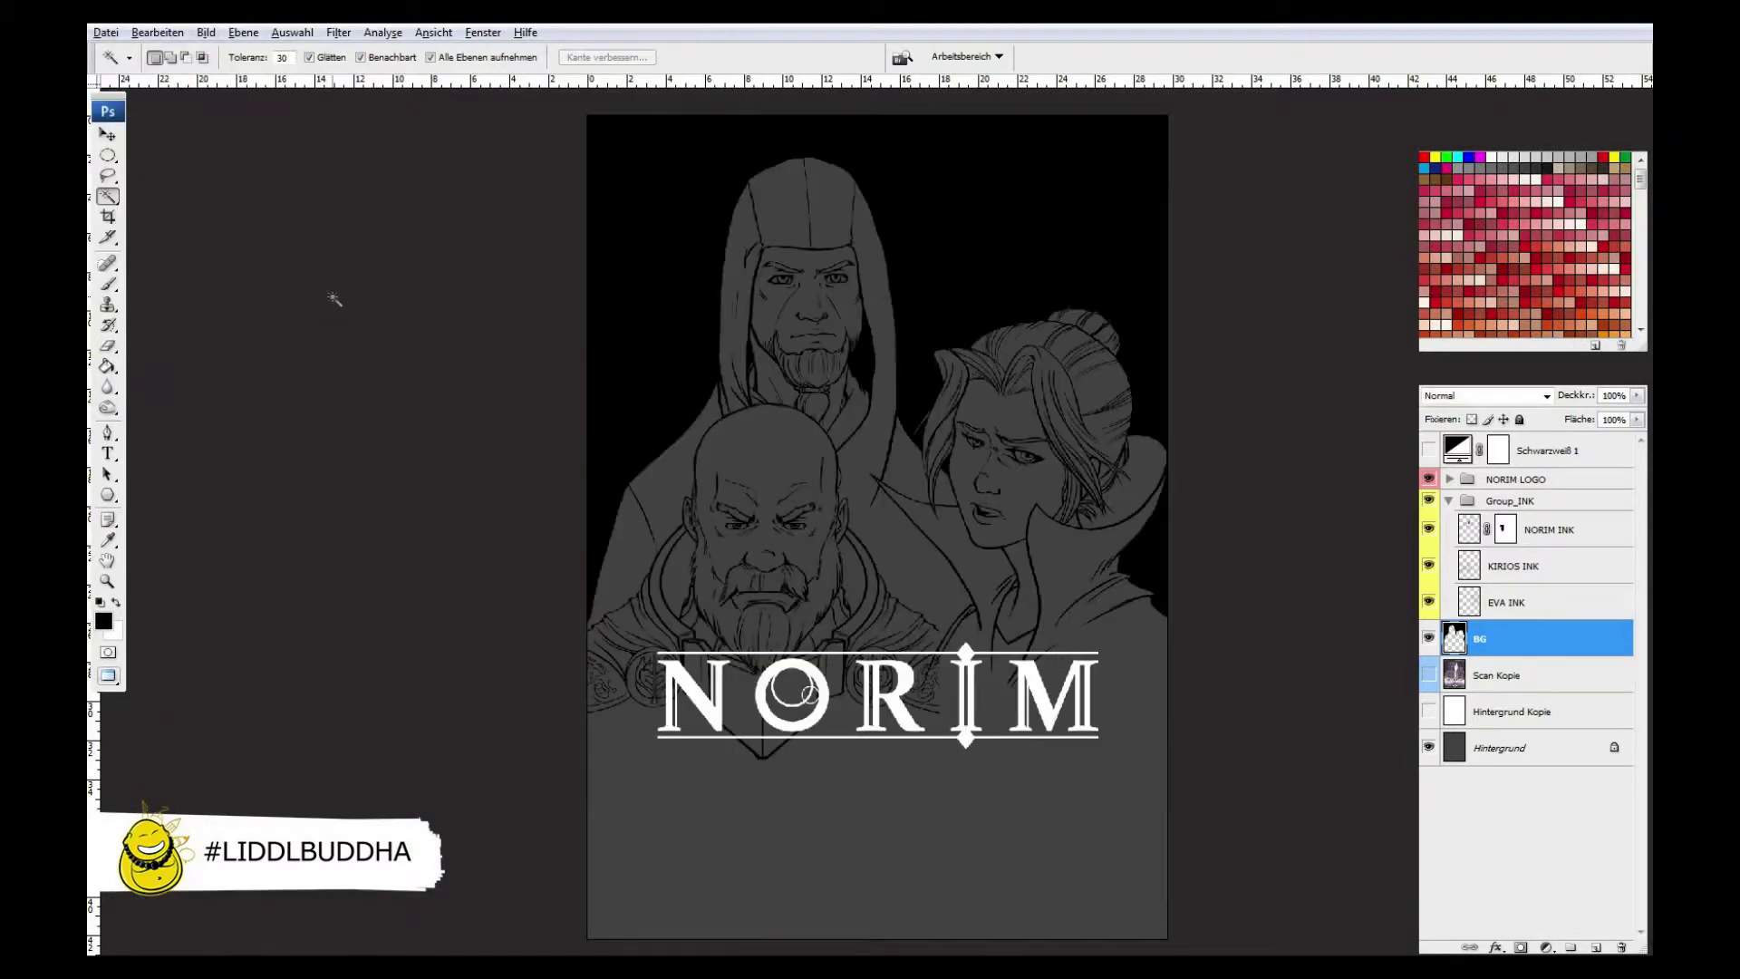
- Select the Group_INK and BG layers together and nudge the characters and background upward on the page
key(e)
click(1550, 529)
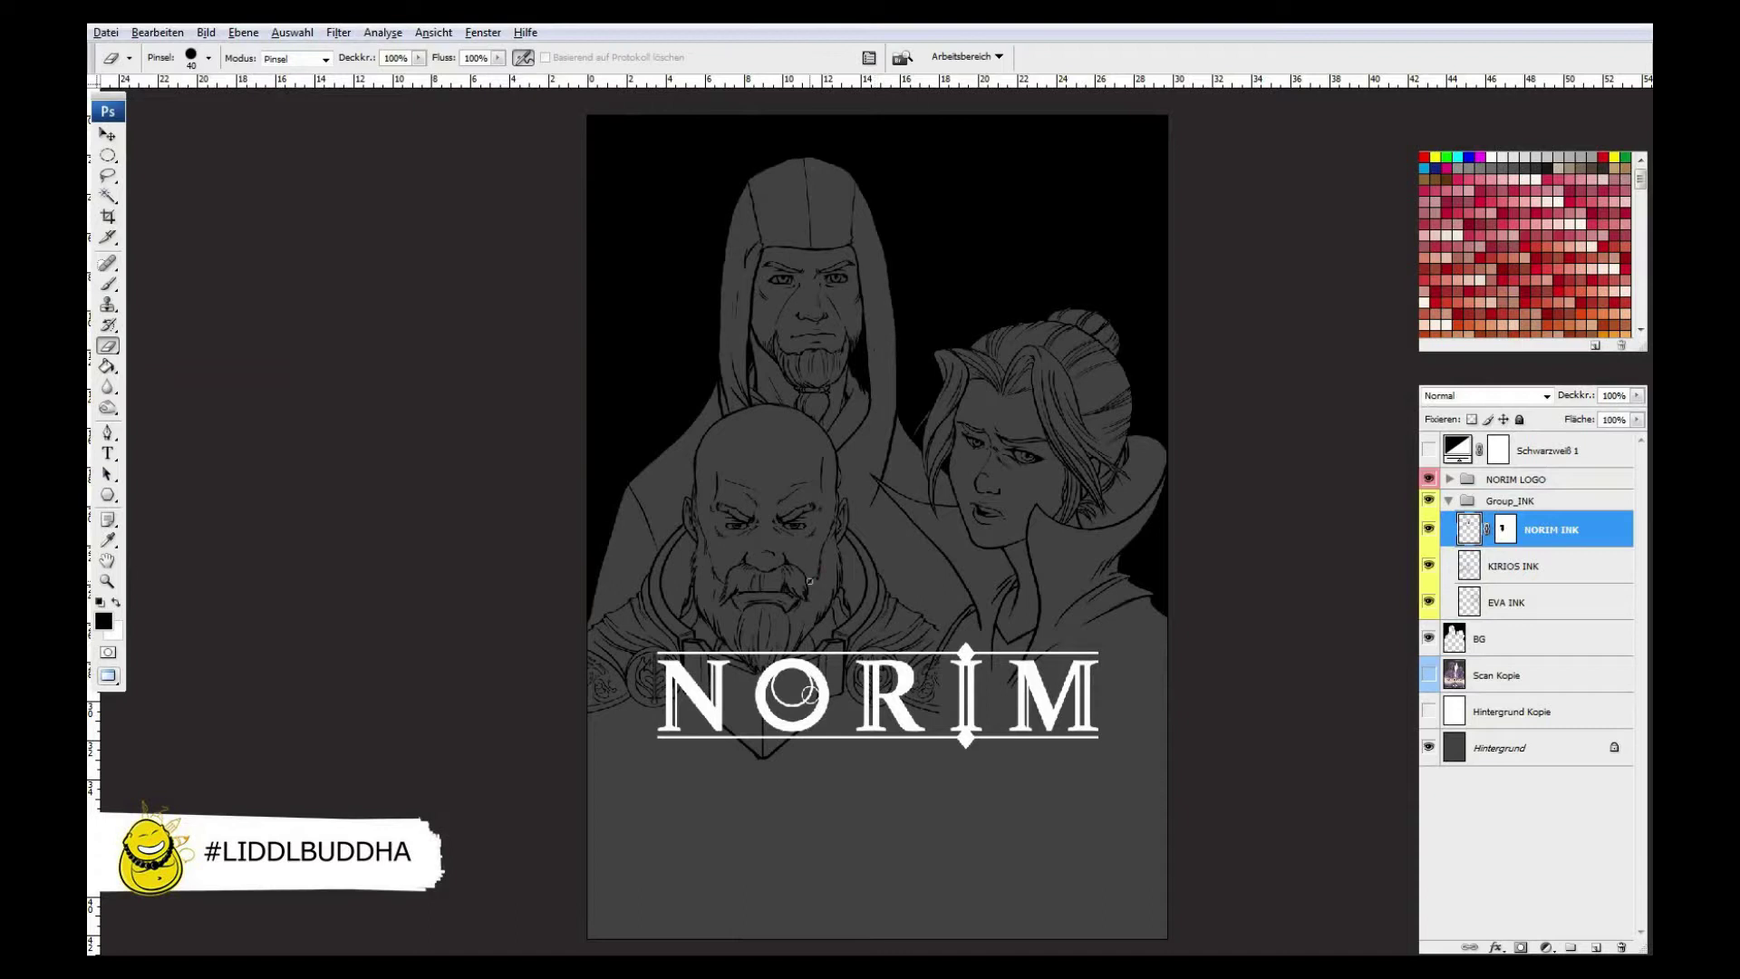
shift+click(1479, 638)
key(ctrl+shift+Up)
key(ctrl+shift+Up)
key(ctrl+shift+Up)
key(ctrl+shift+Up)
key(ctrl+shift+Up)
key(ctrl+shift+Up)
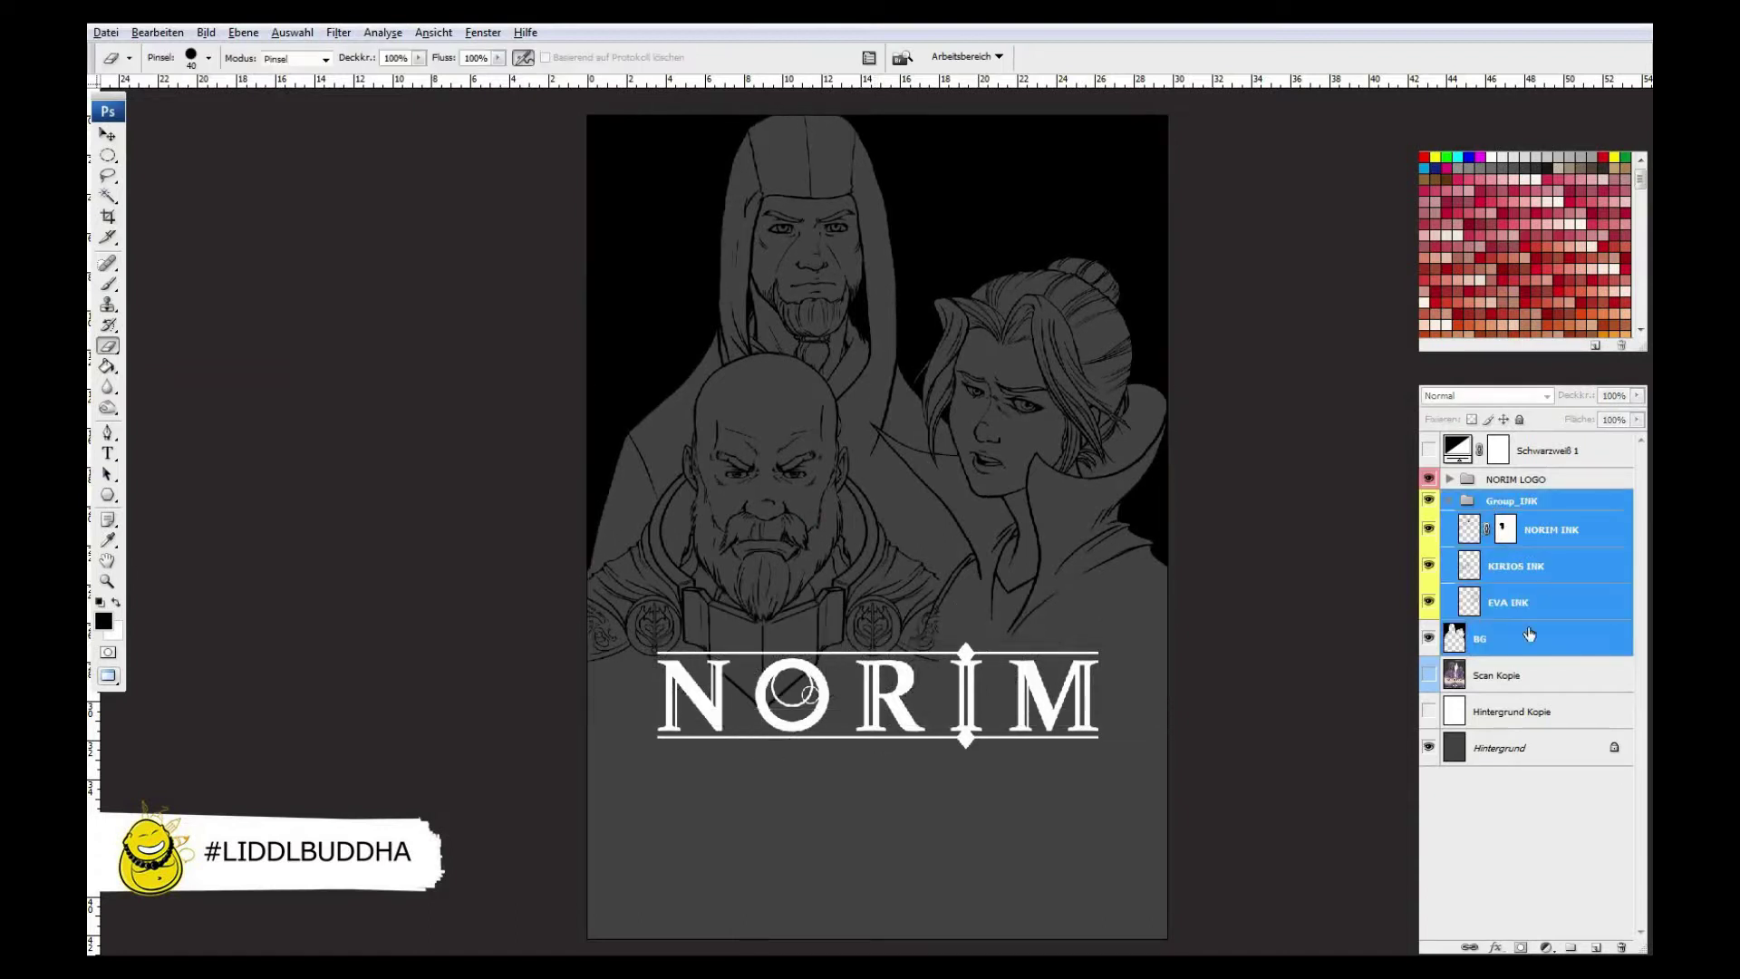
- Group Group_INK and BG, and lighten the black BG fill to dark grey with Hue/Saturation
key(ctrl+g)
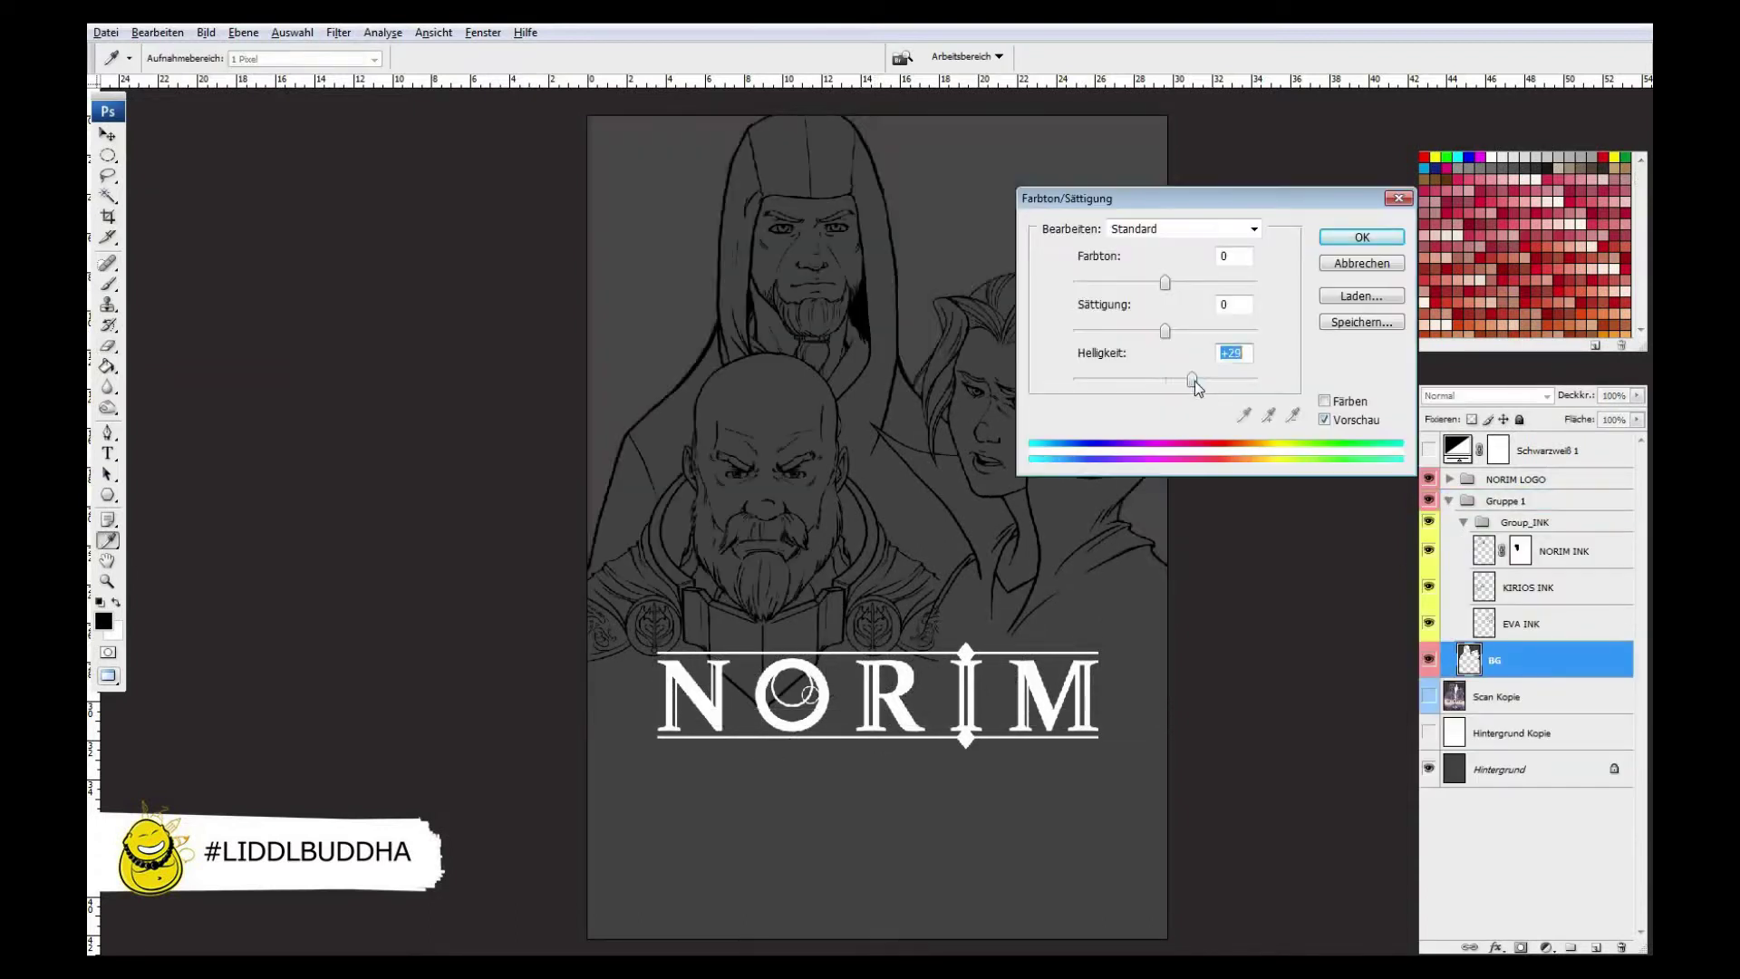
key(Return)
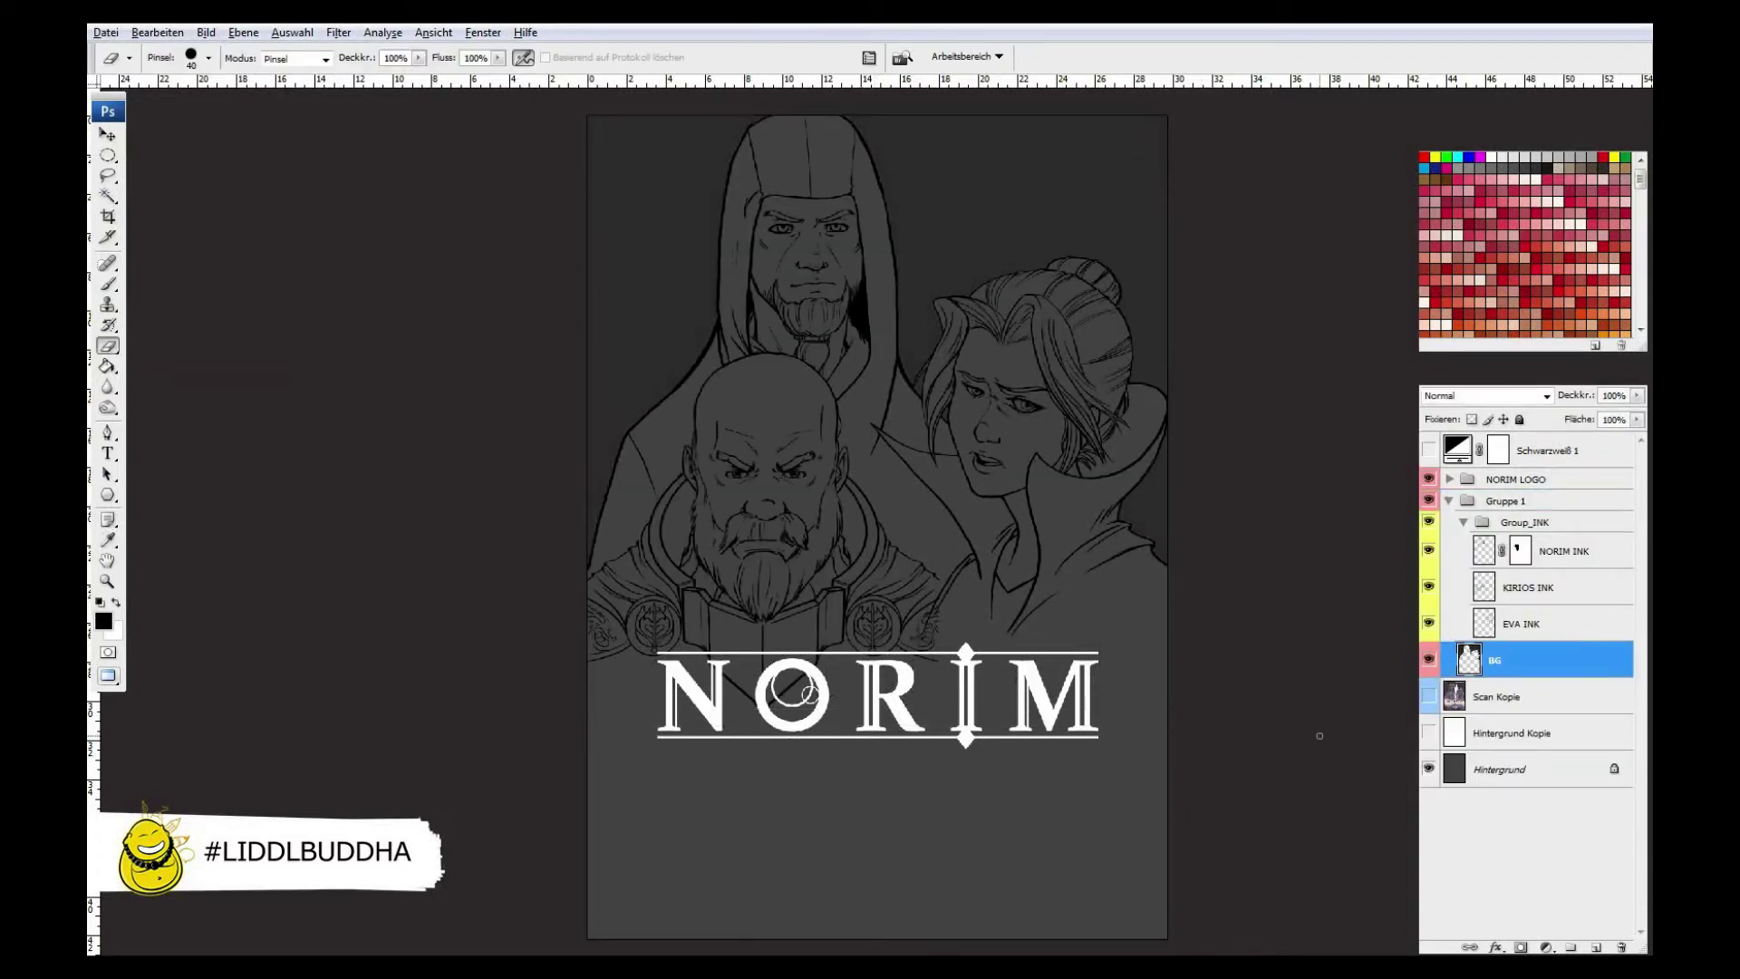
- Scale the Group_INK and BG layers together to 90% and make BG the active layer
shift+click(1526, 523)
key(ctrl+t)
click(378, 57)
text(90)
key(Tab)
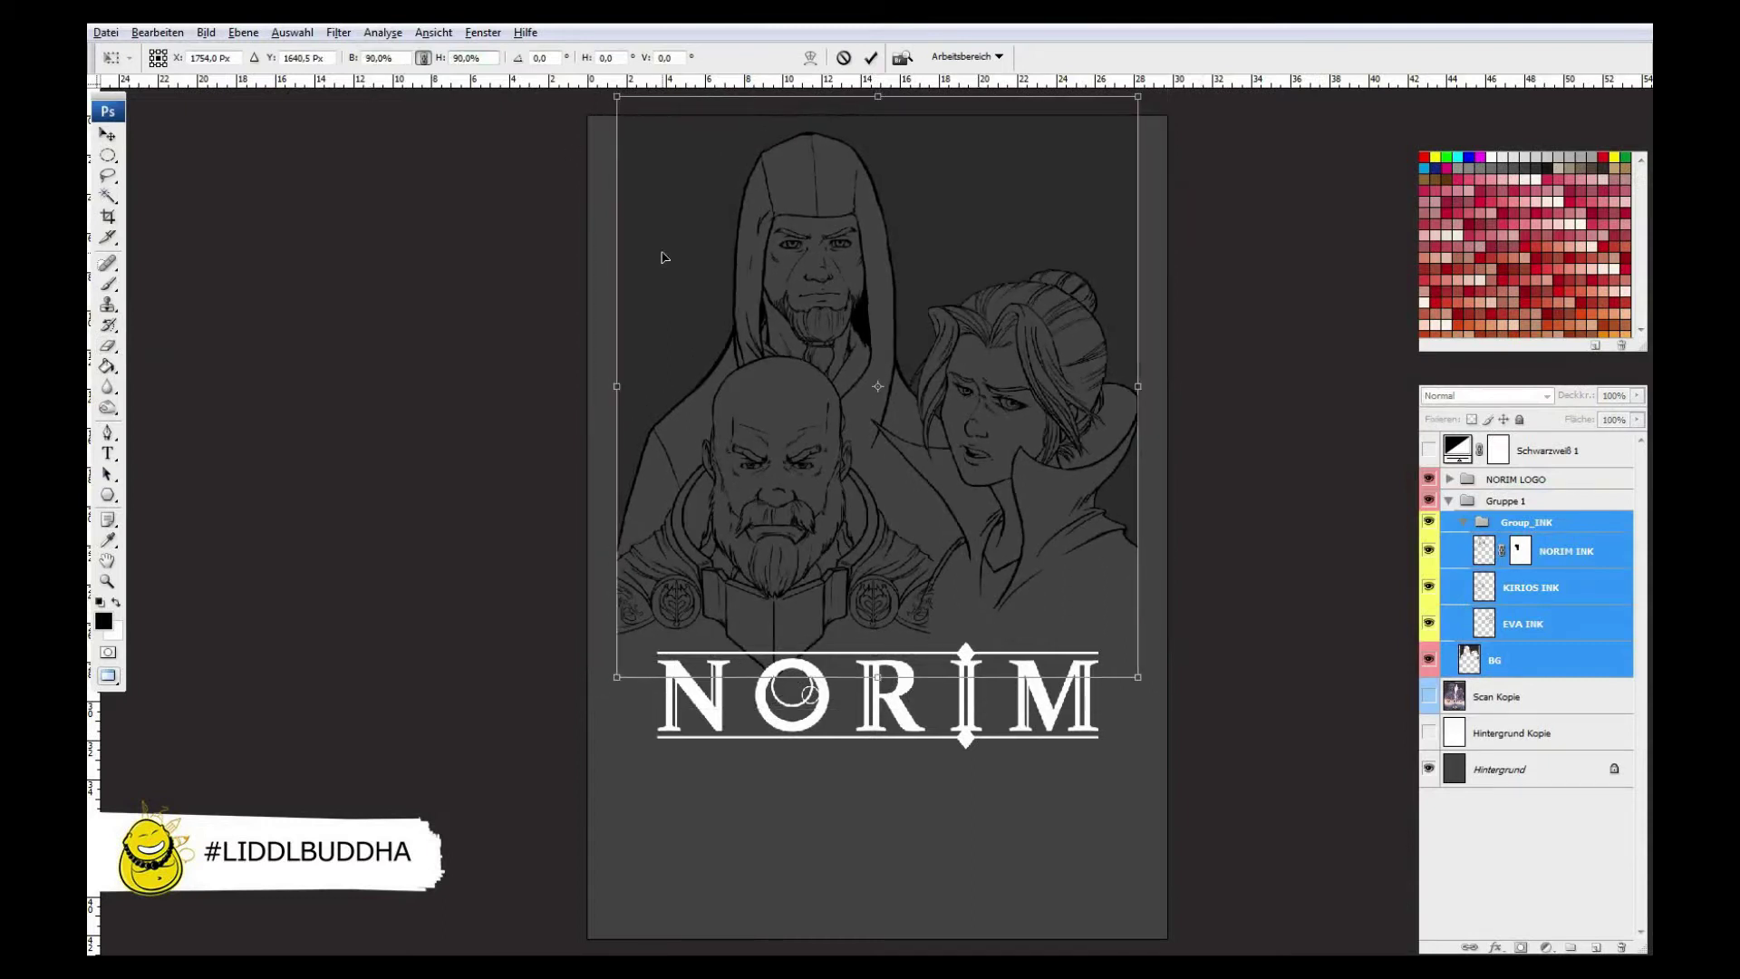
key(Return)
key(e)
click(1552, 660)
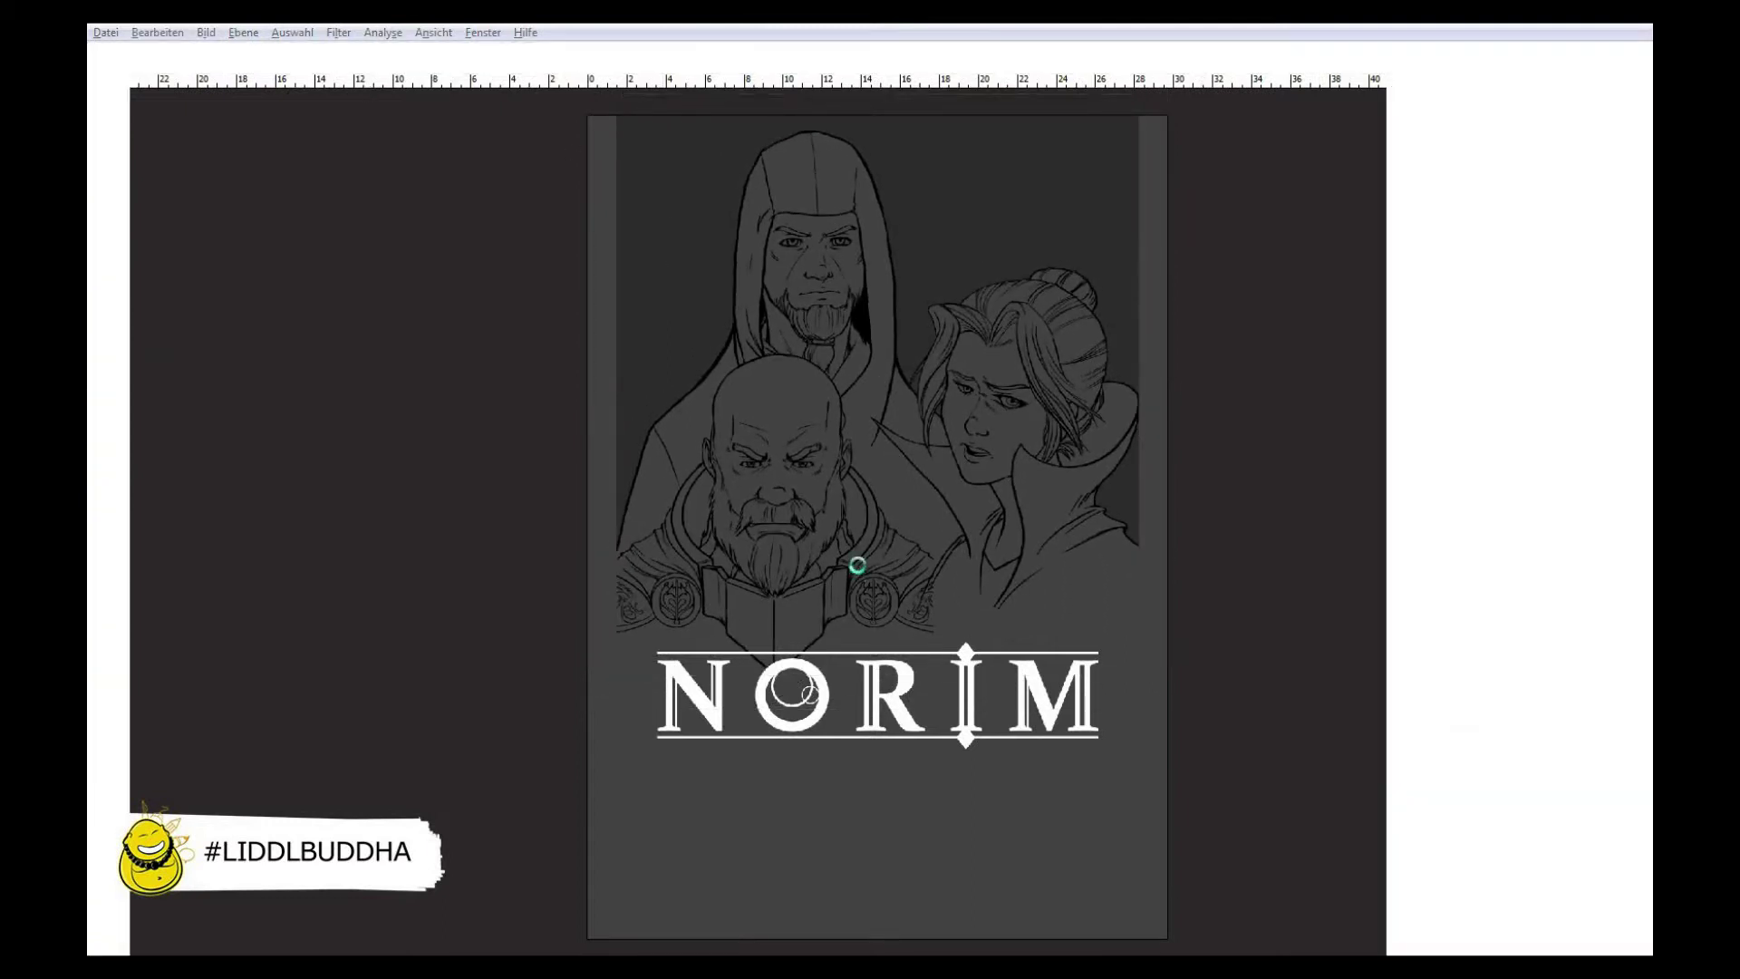